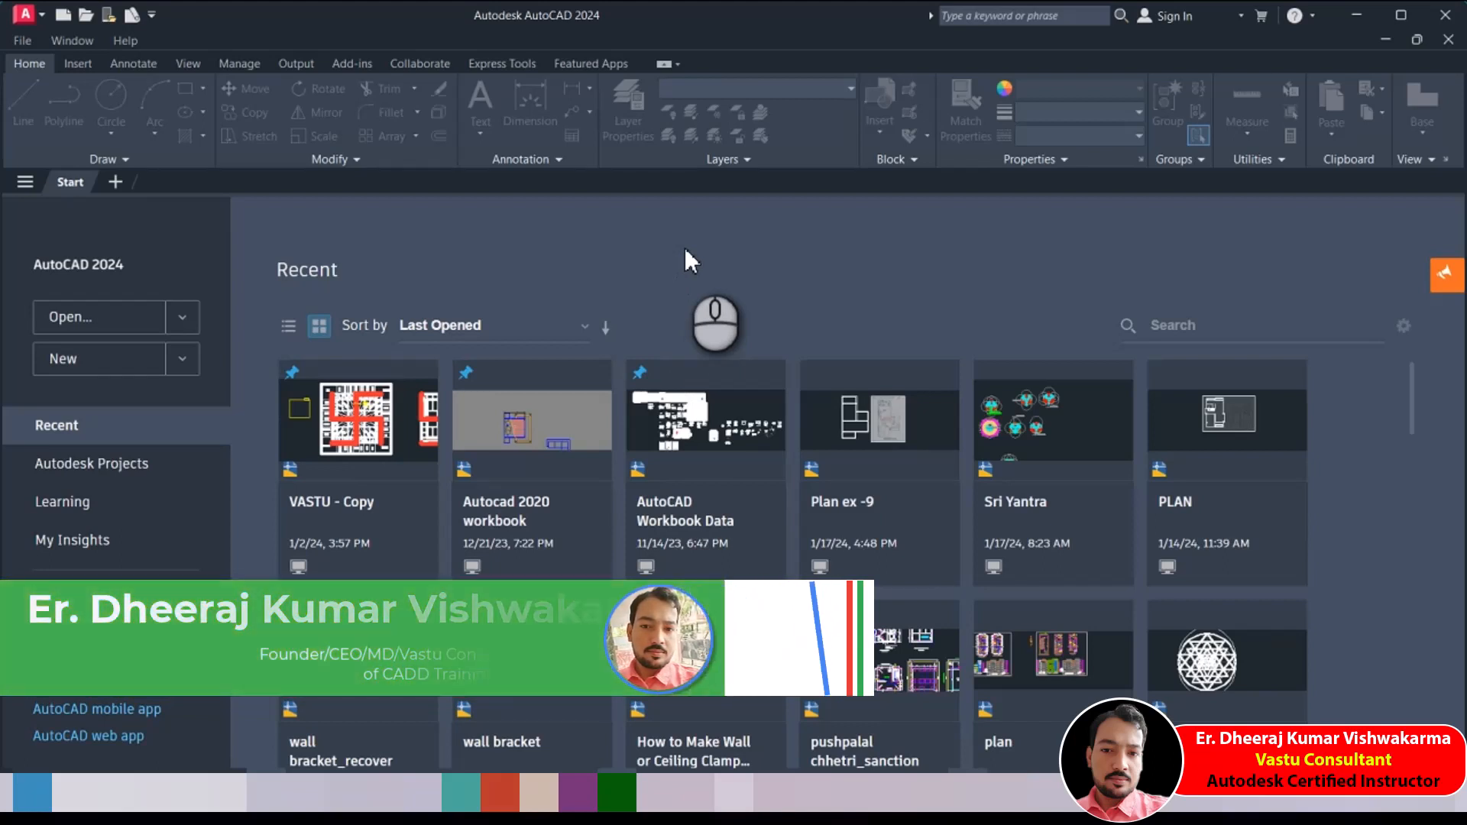
# Create a new drawing from the acad template
pyautogui.hotkey('ctrl', 'n')
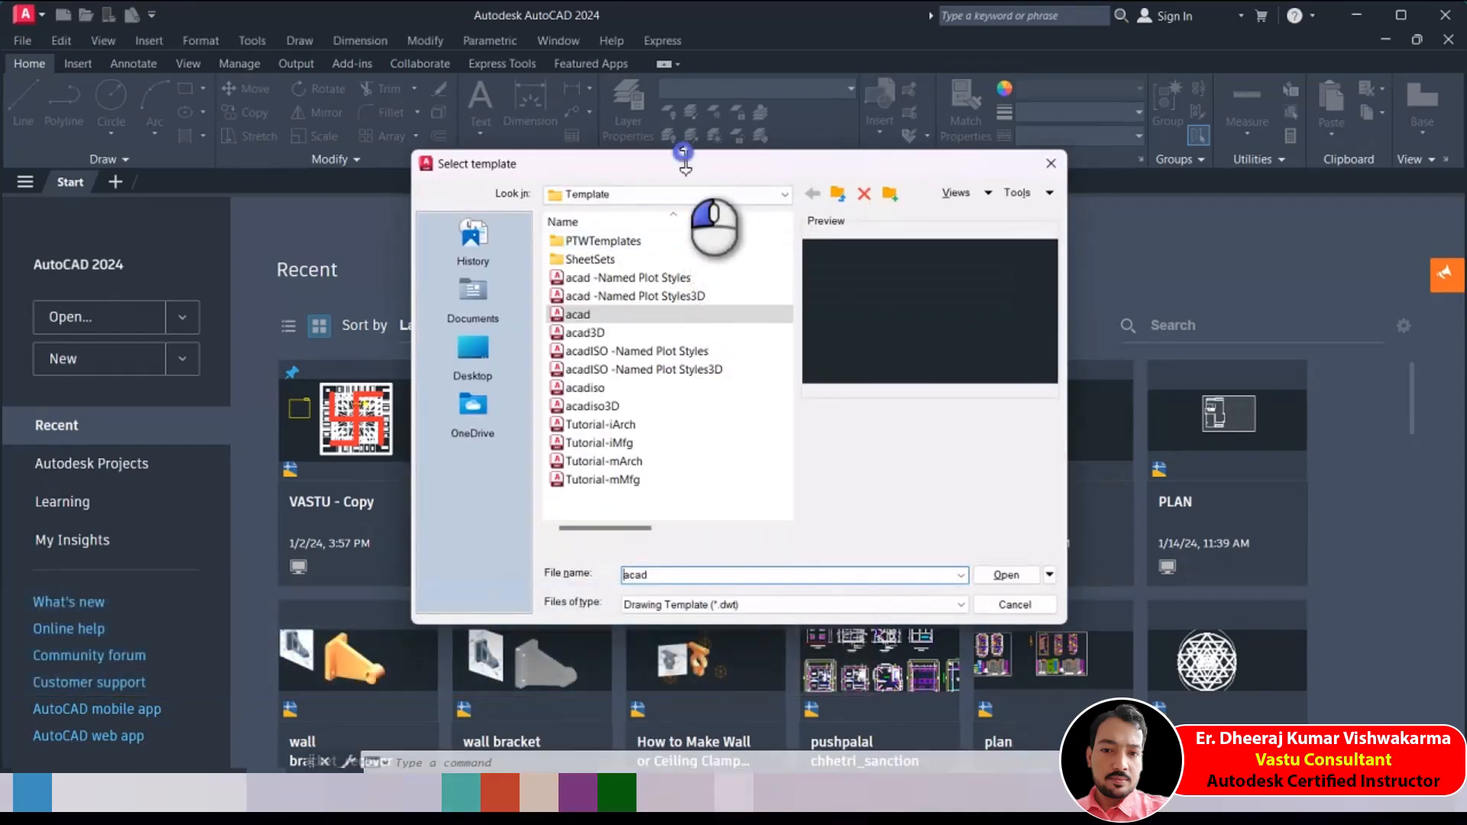
pyautogui.moveTo(685, 149); pyautogui.dragTo(683, 126)
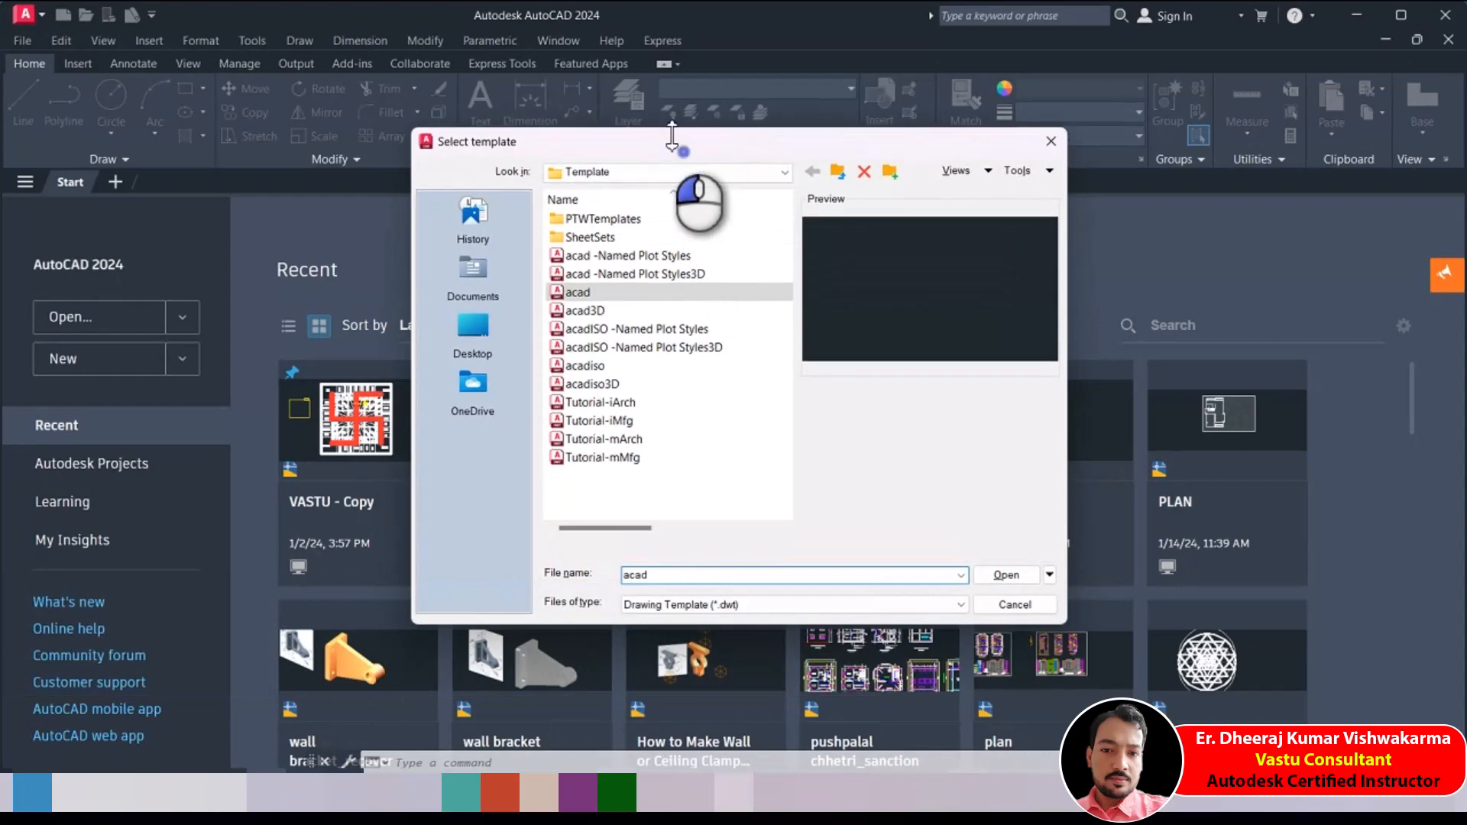
pyautogui.click(606, 291)
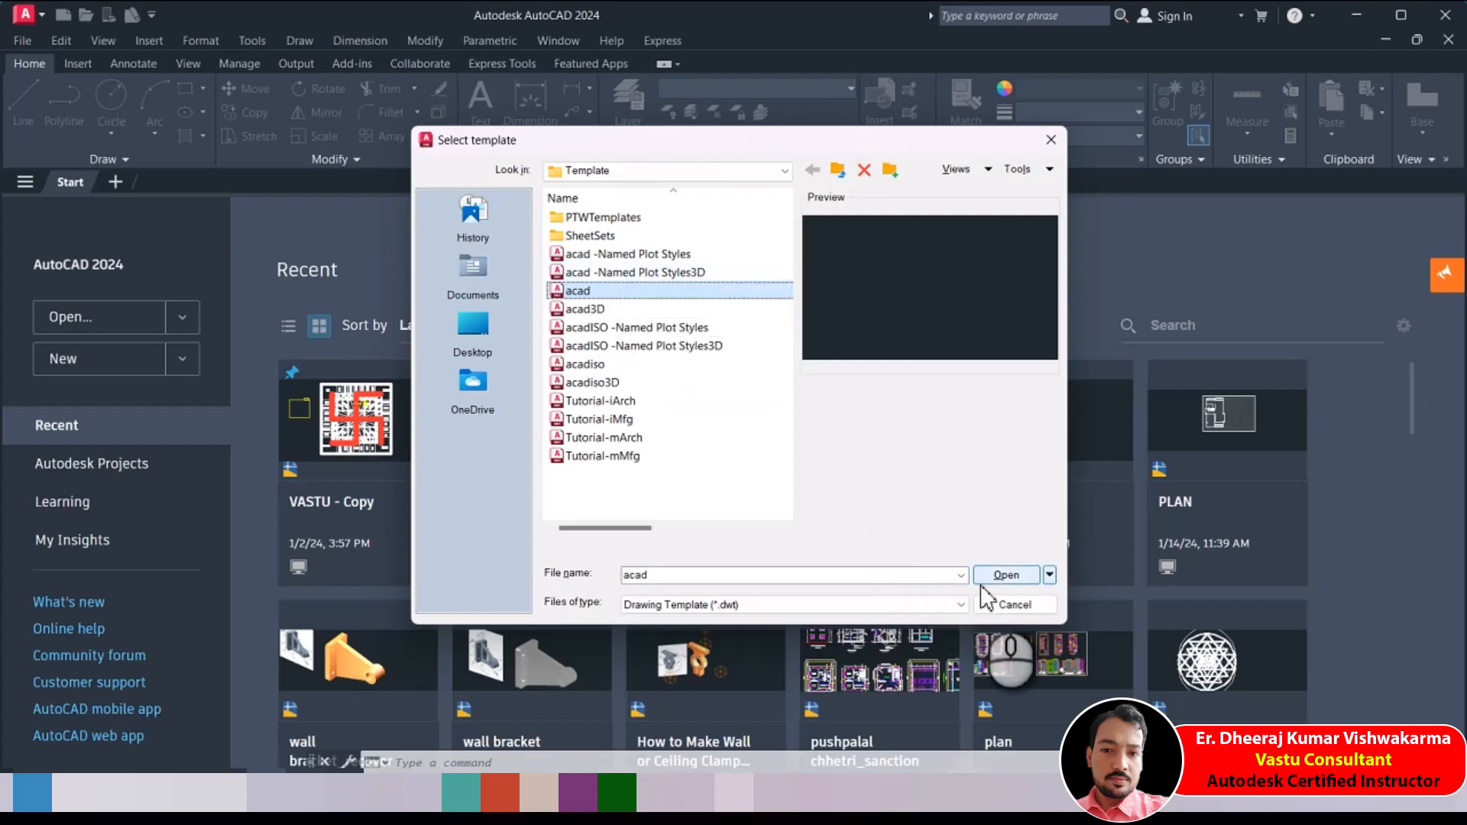
pyautogui.click(1002, 576)
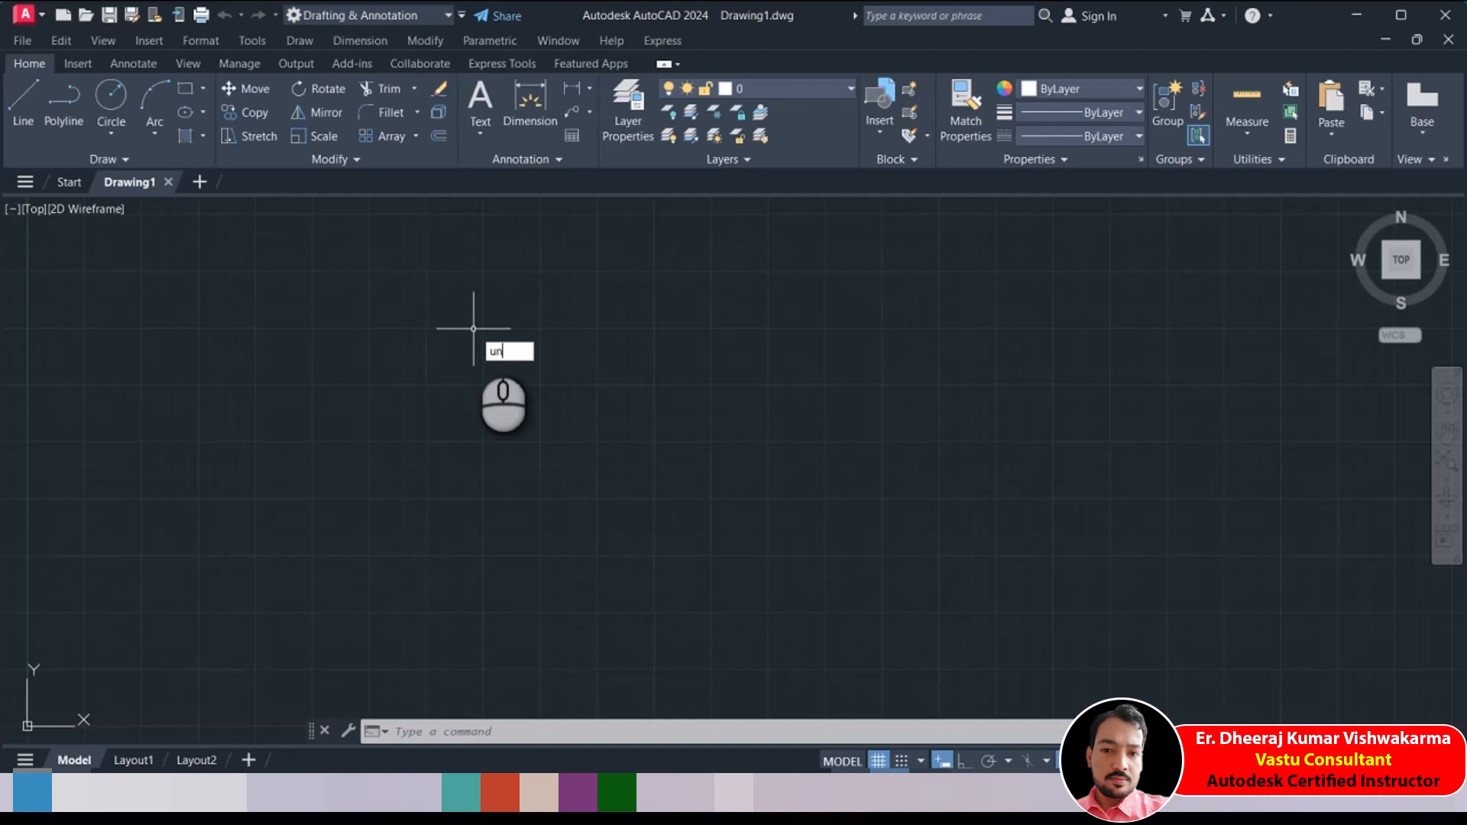
# Set the drawing's length units to Architectural with a precision of 0'-0 1/2"
pyautogui.press('Return')
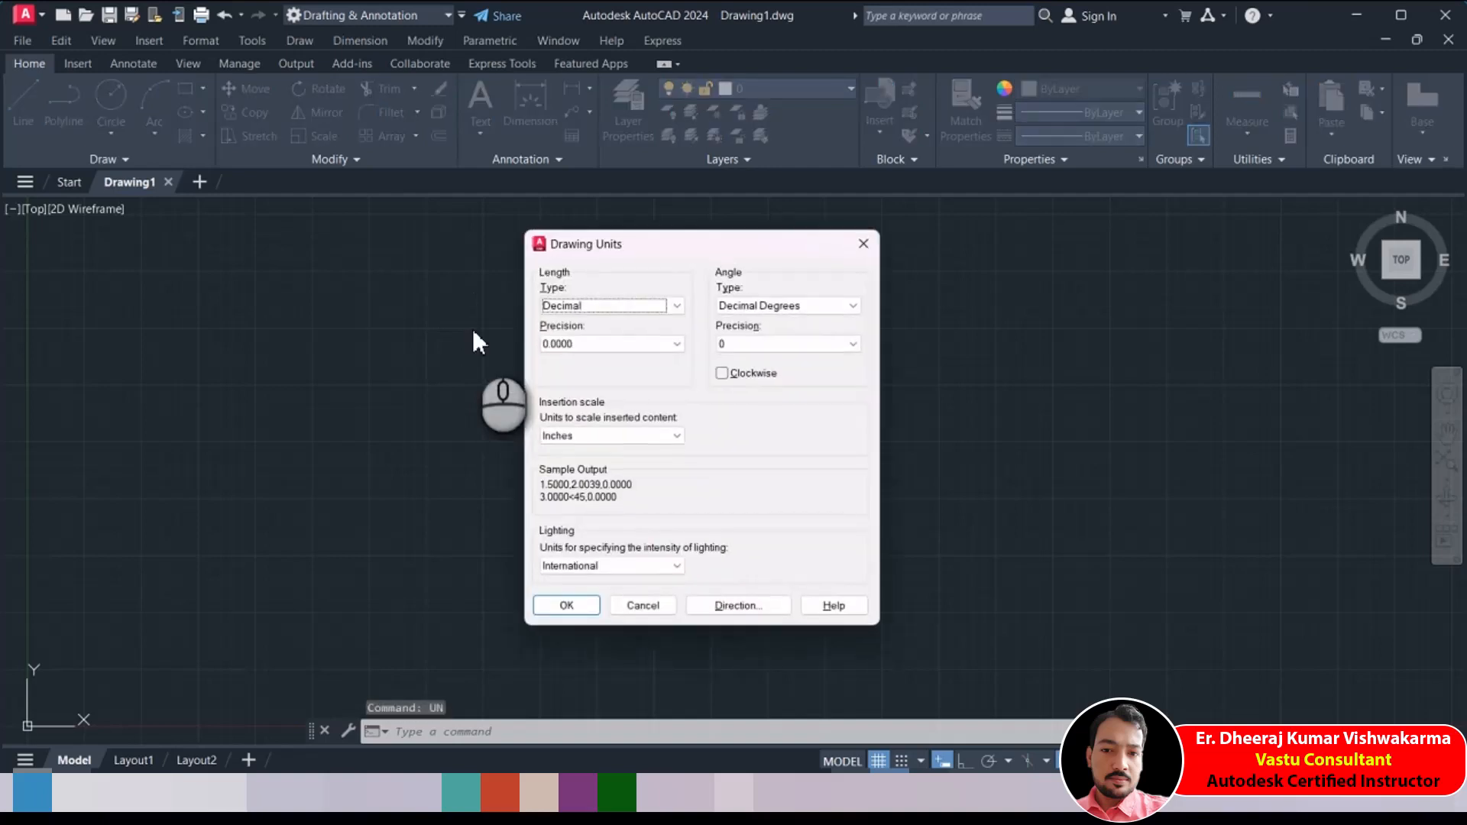
pyautogui.click(588, 307)
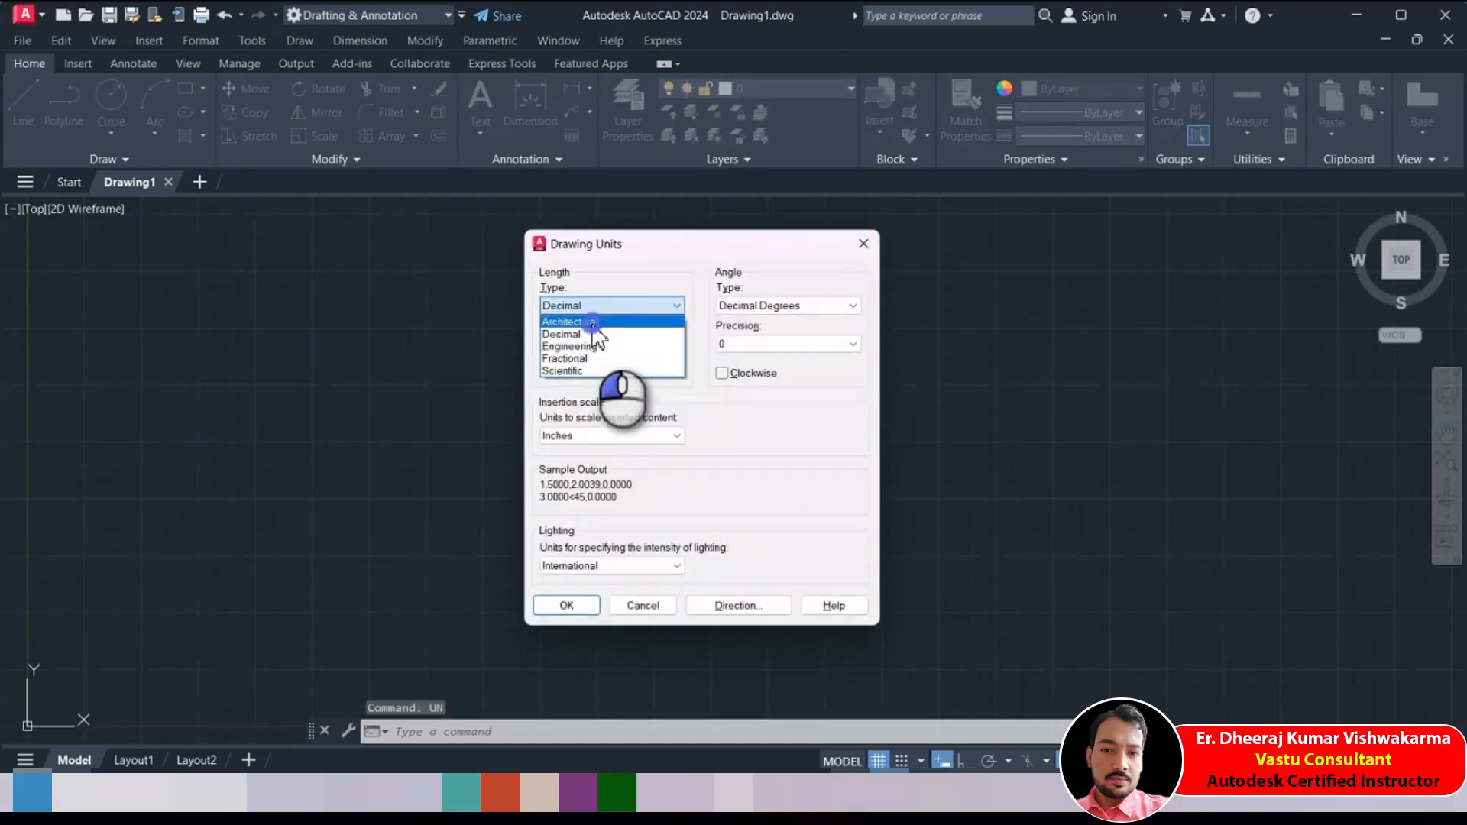
pyautogui.click(593, 321)
pyautogui.click(604, 343)
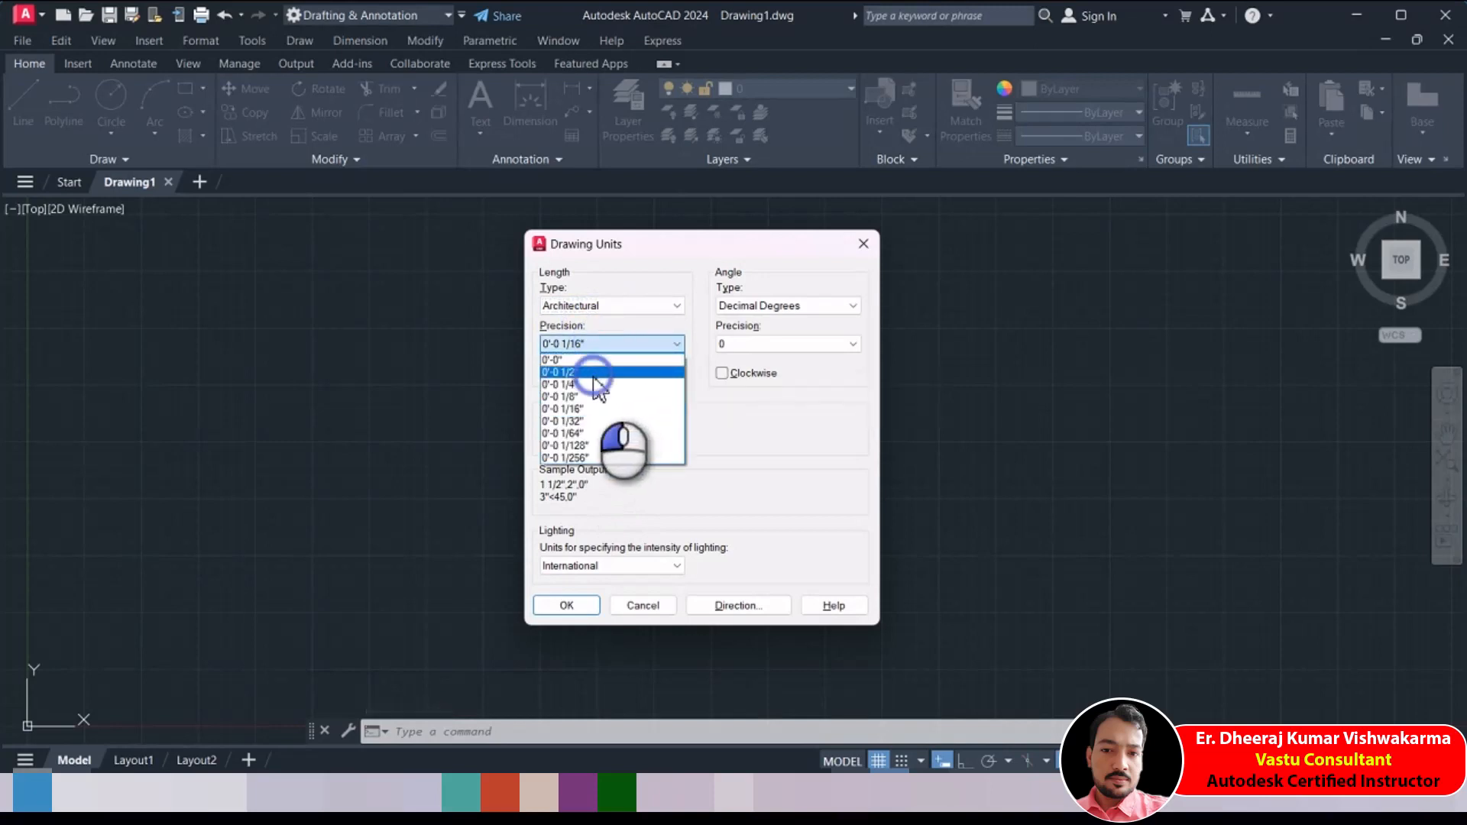
pyautogui.click(594, 373)
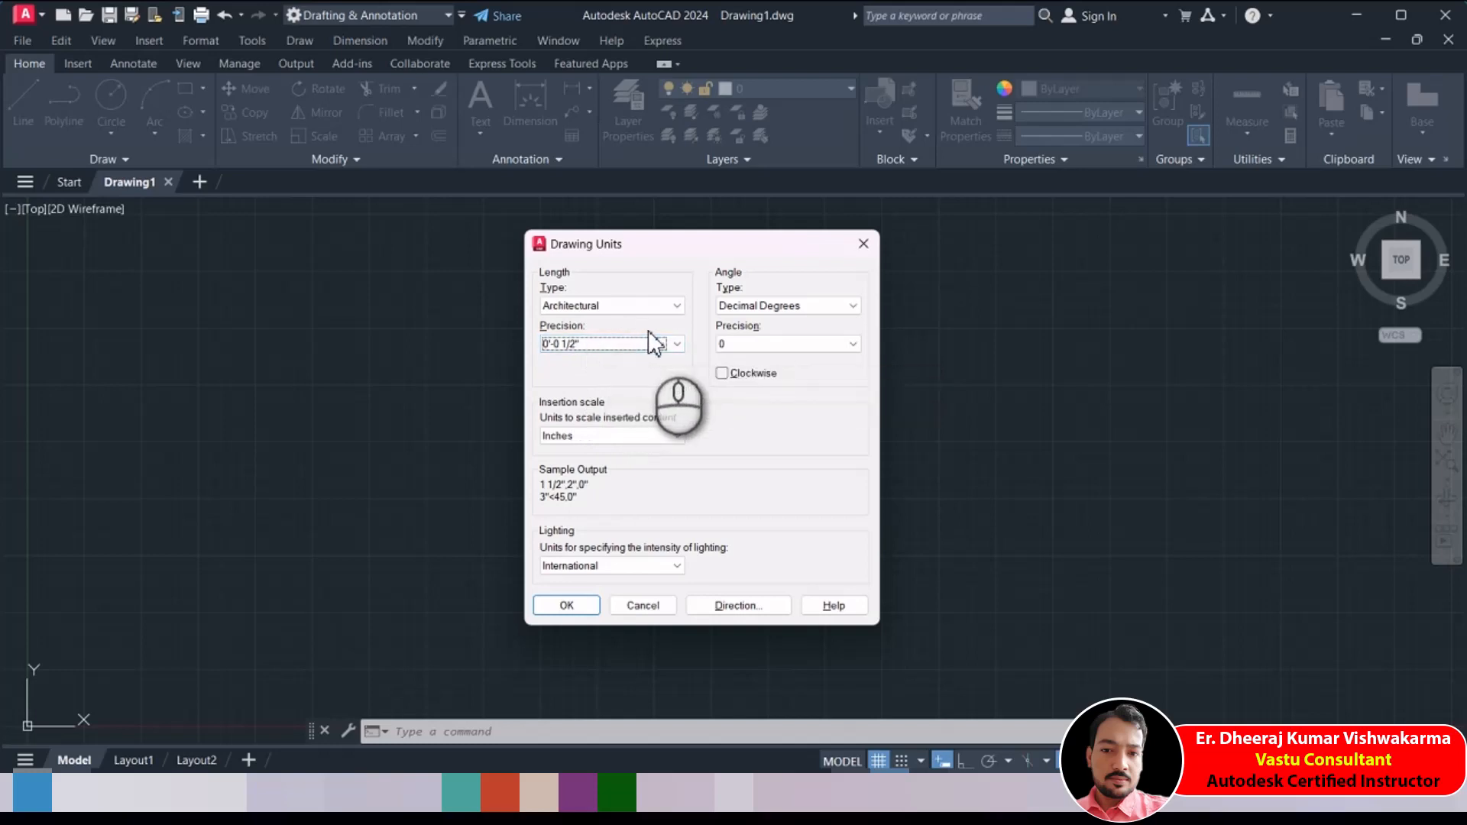
# Check the room dimensions in the ex 11.jpg floor plan image, and accept the drawing units settings
pyautogui.click(847, 793)
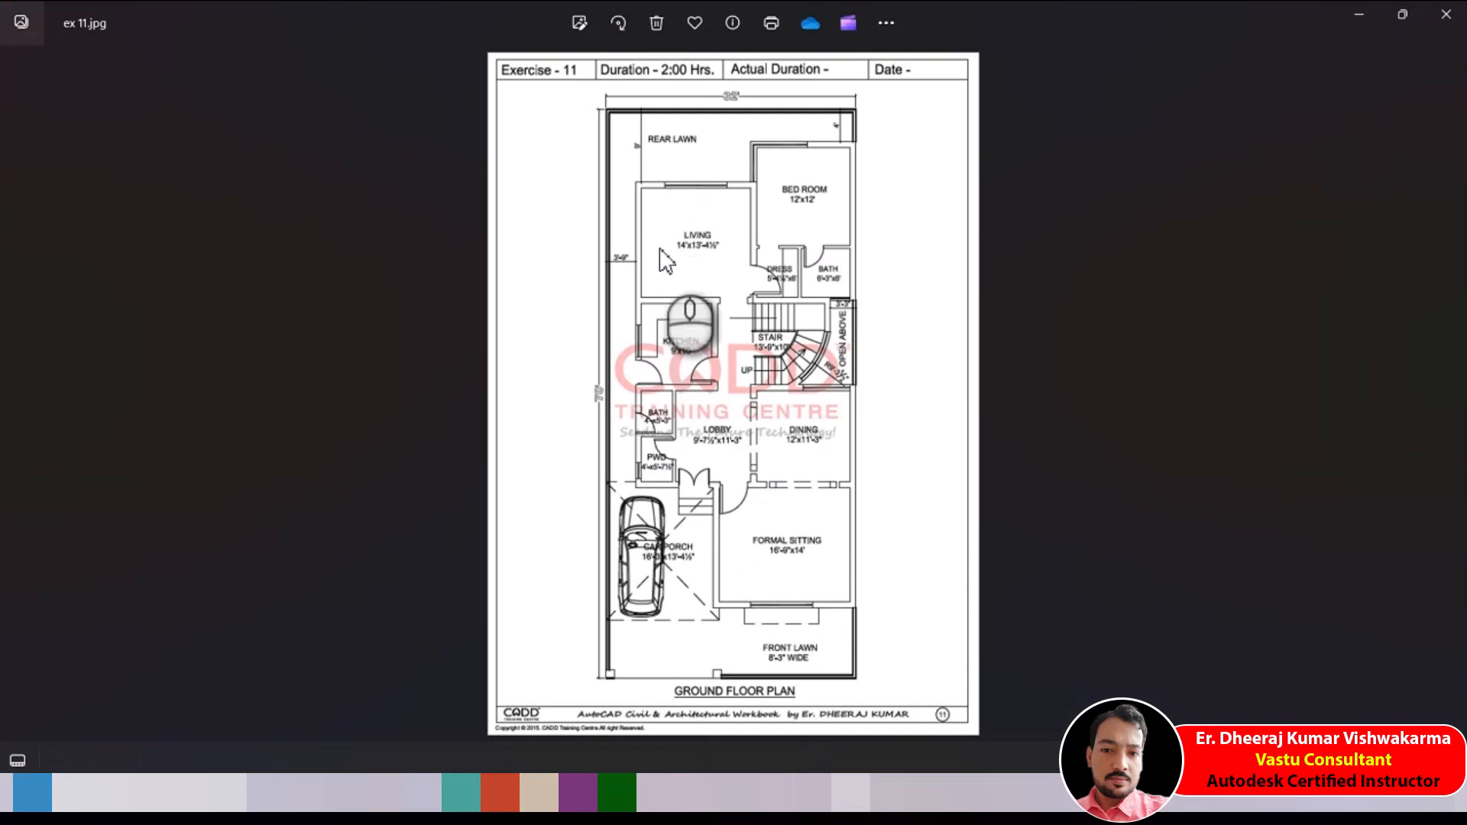
pyautogui.scroll(1, 731, 305)
pyautogui.scroll(2, 731, 305)
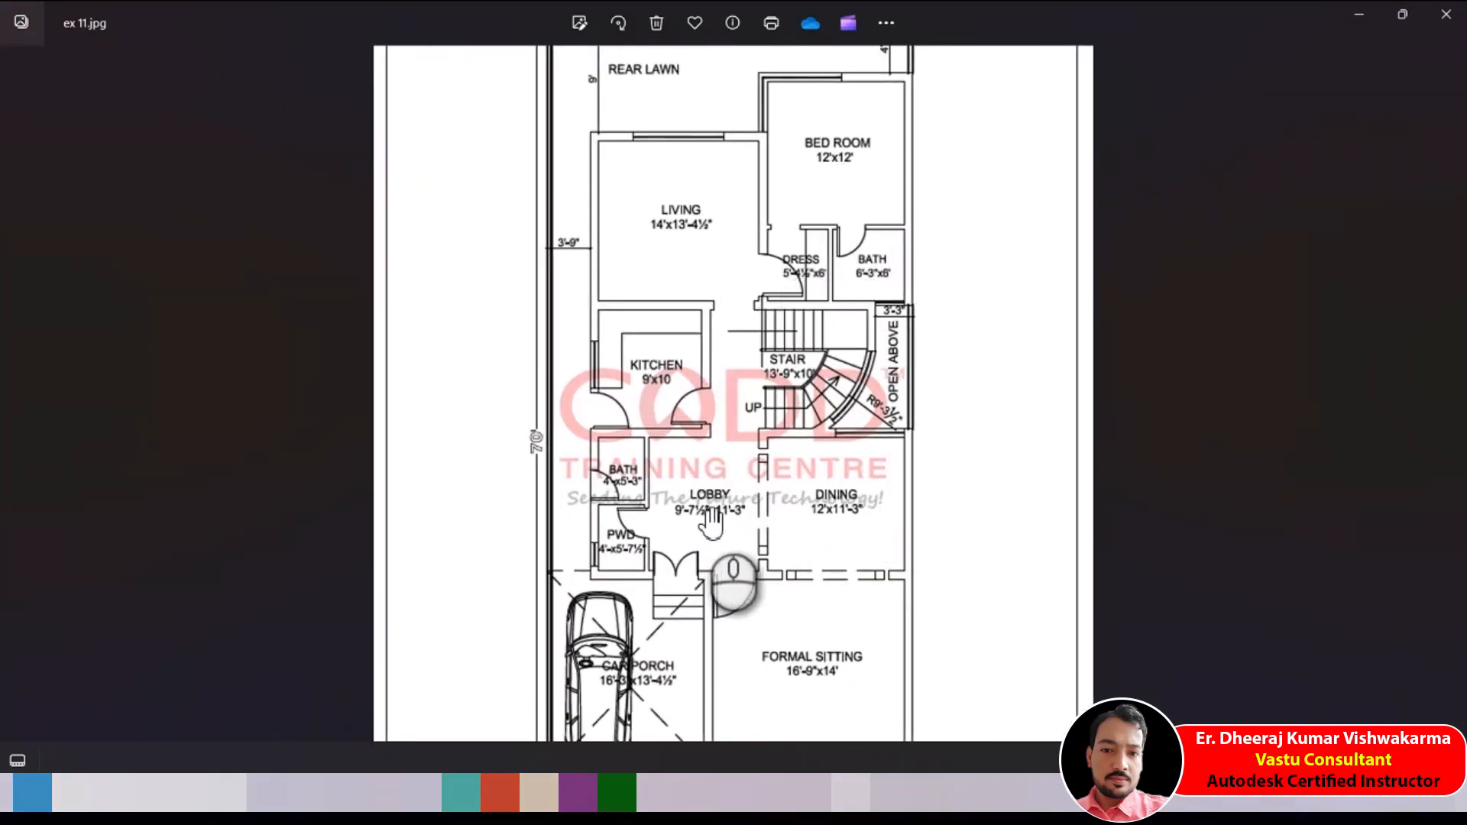
pyautogui.scroll(-3, 718, 526)
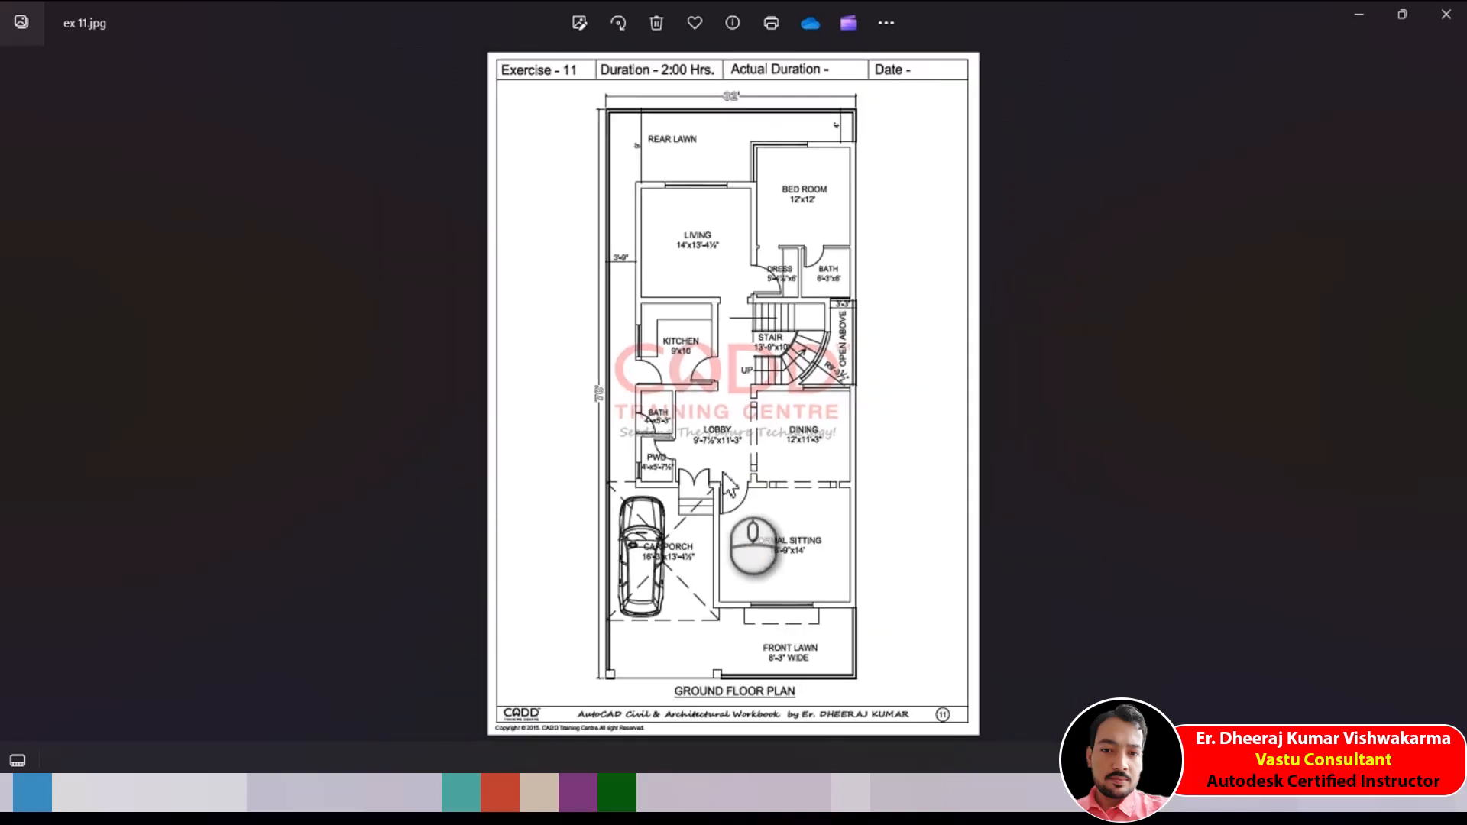
pyautogui.click(735, 793)
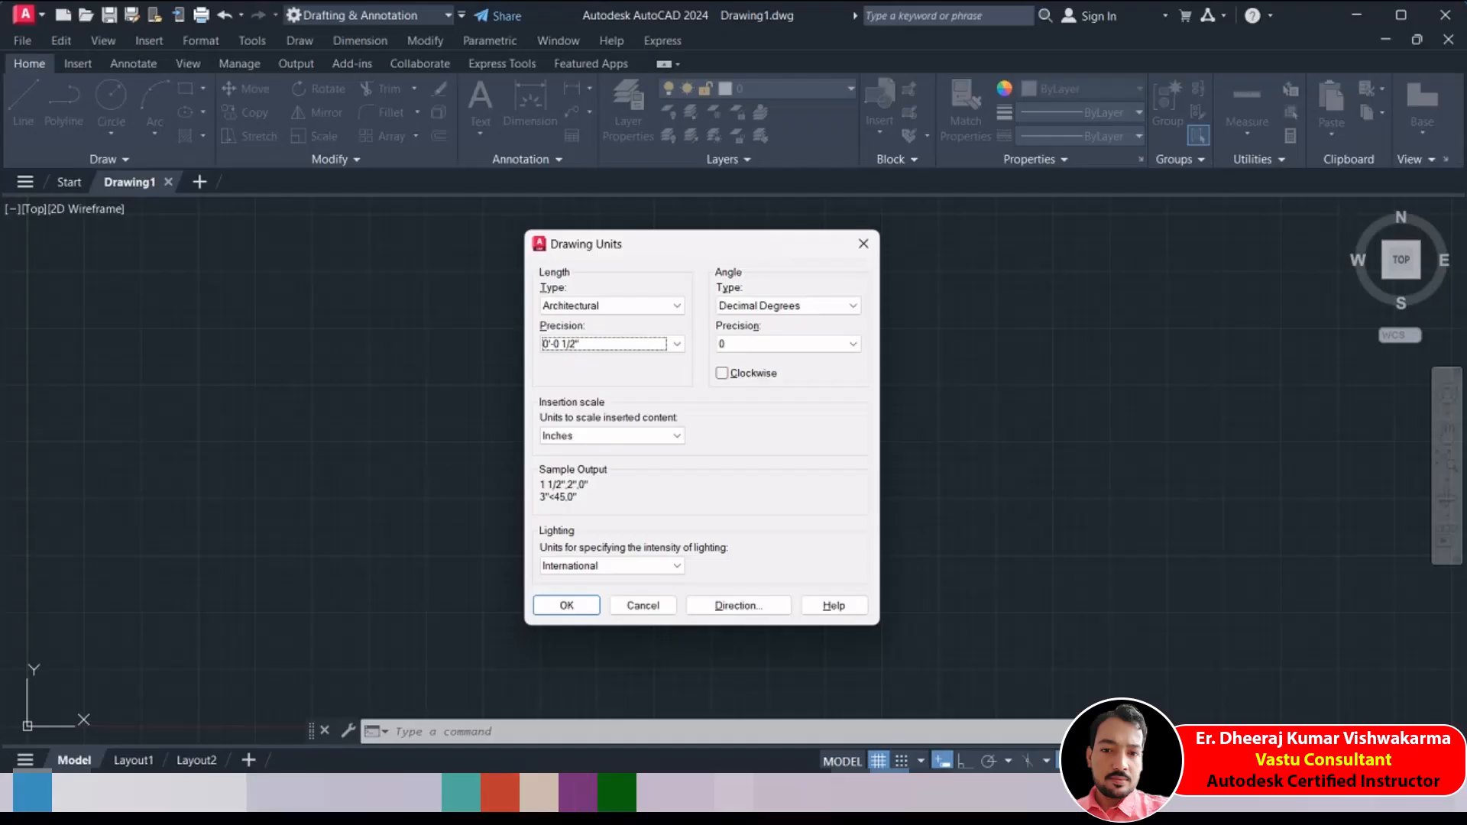
pyautogui.click(620, 245)
pyautogui.moveTo(621, 245); pyautogui.dragTo(617, 237)
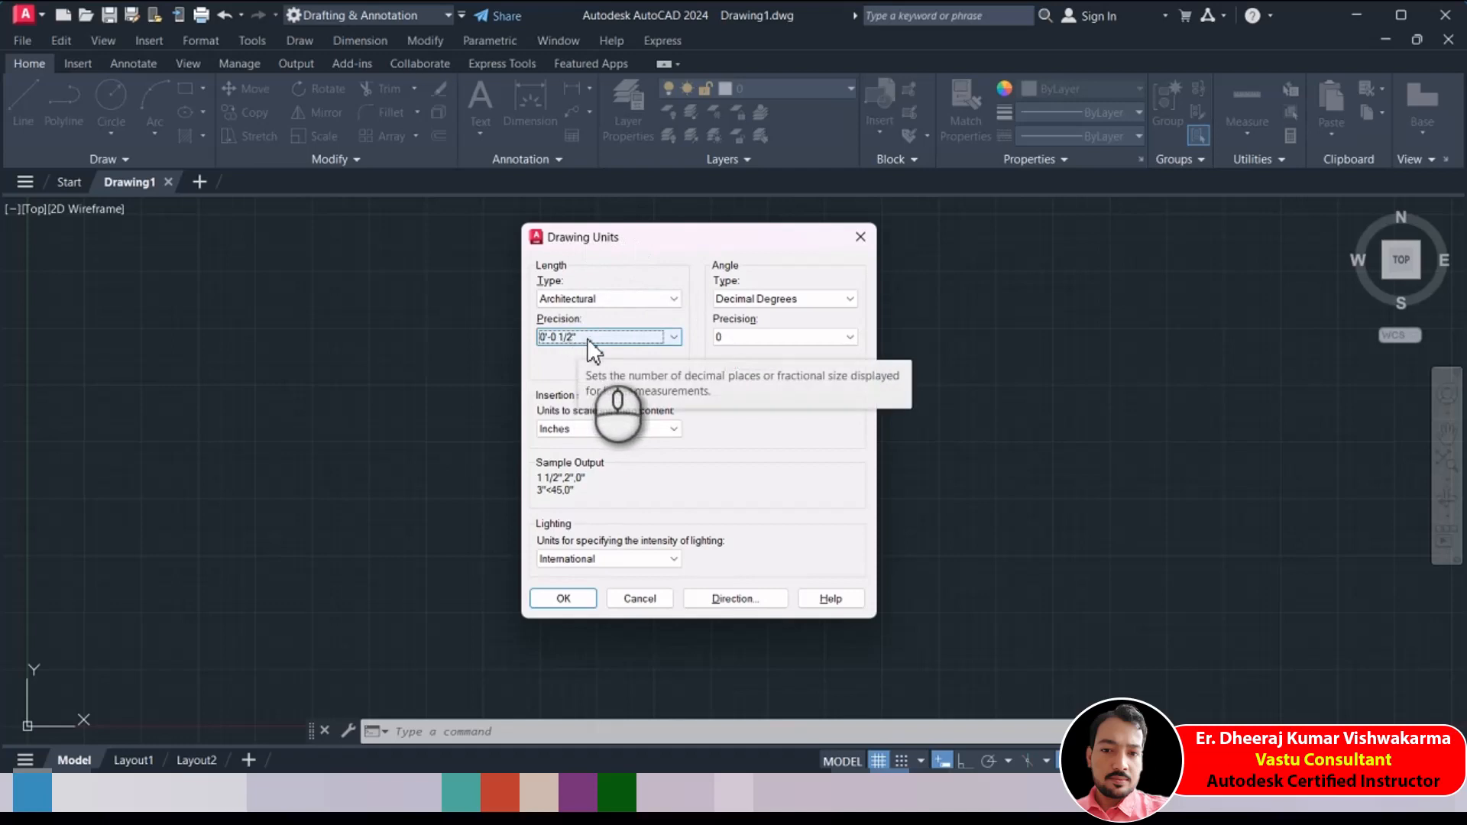
pyautogui.click(564, 599)
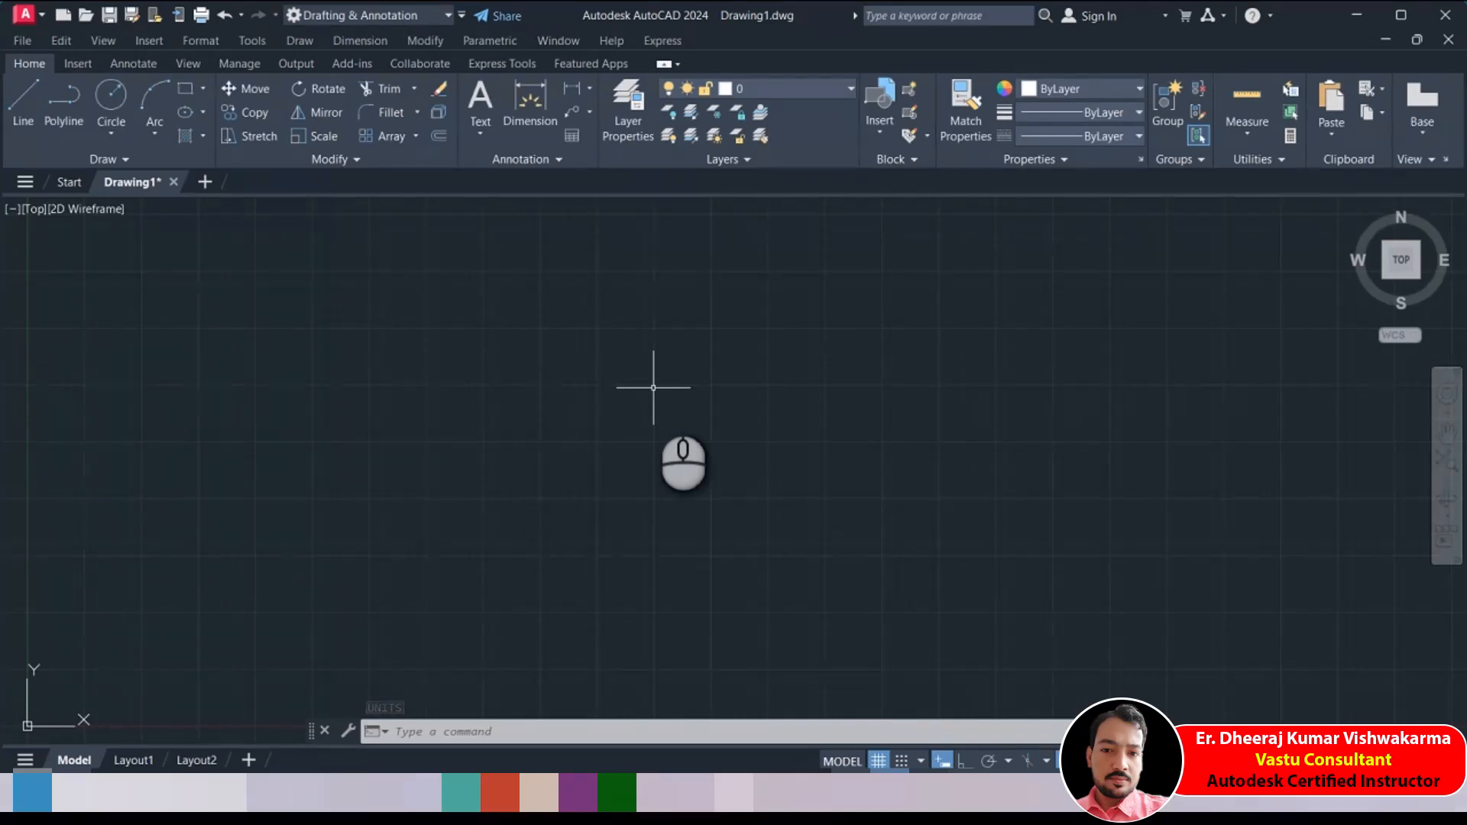
pyautogui.write('limit')
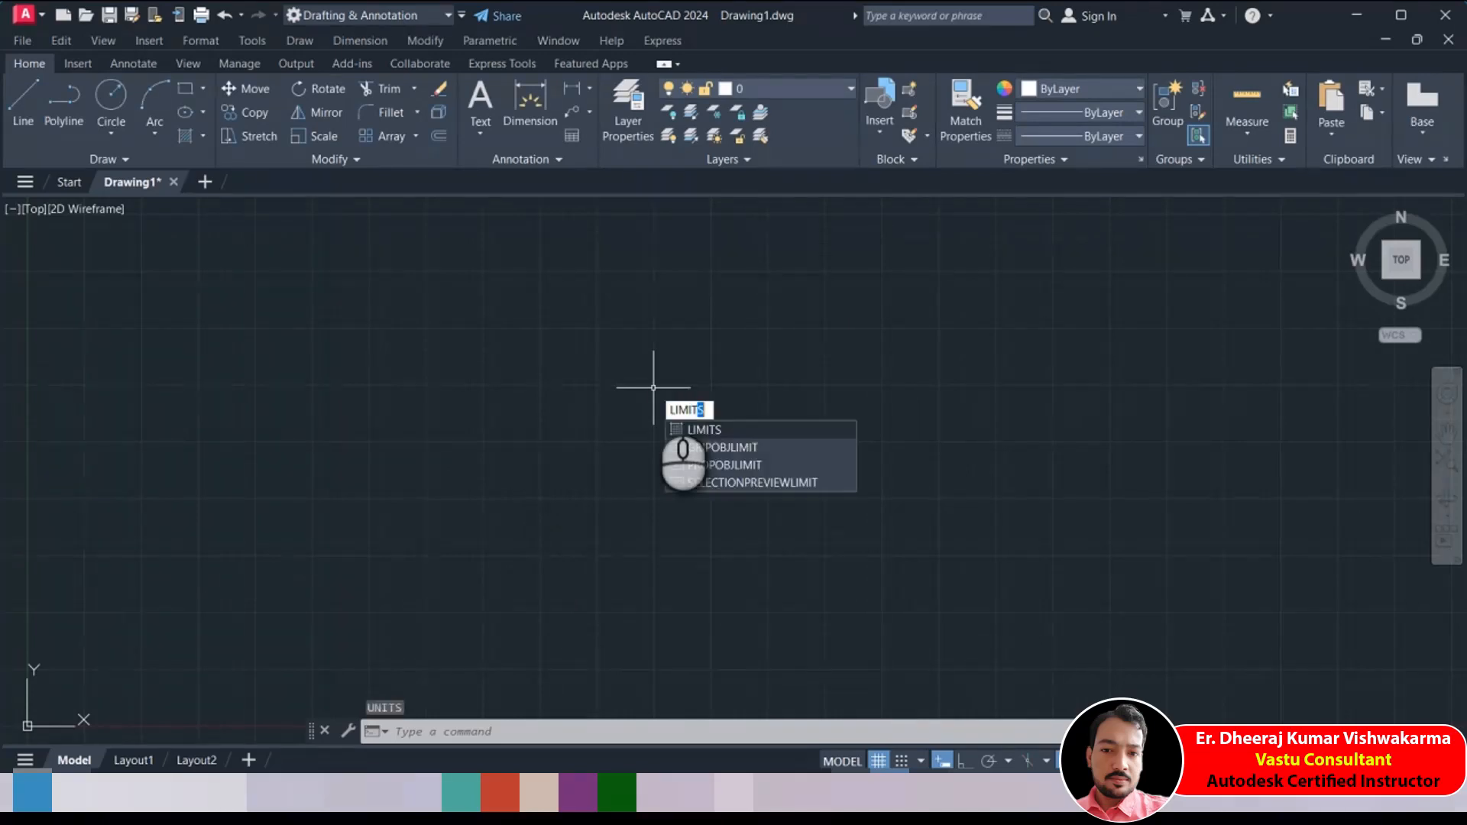
pyautogui.write('s')
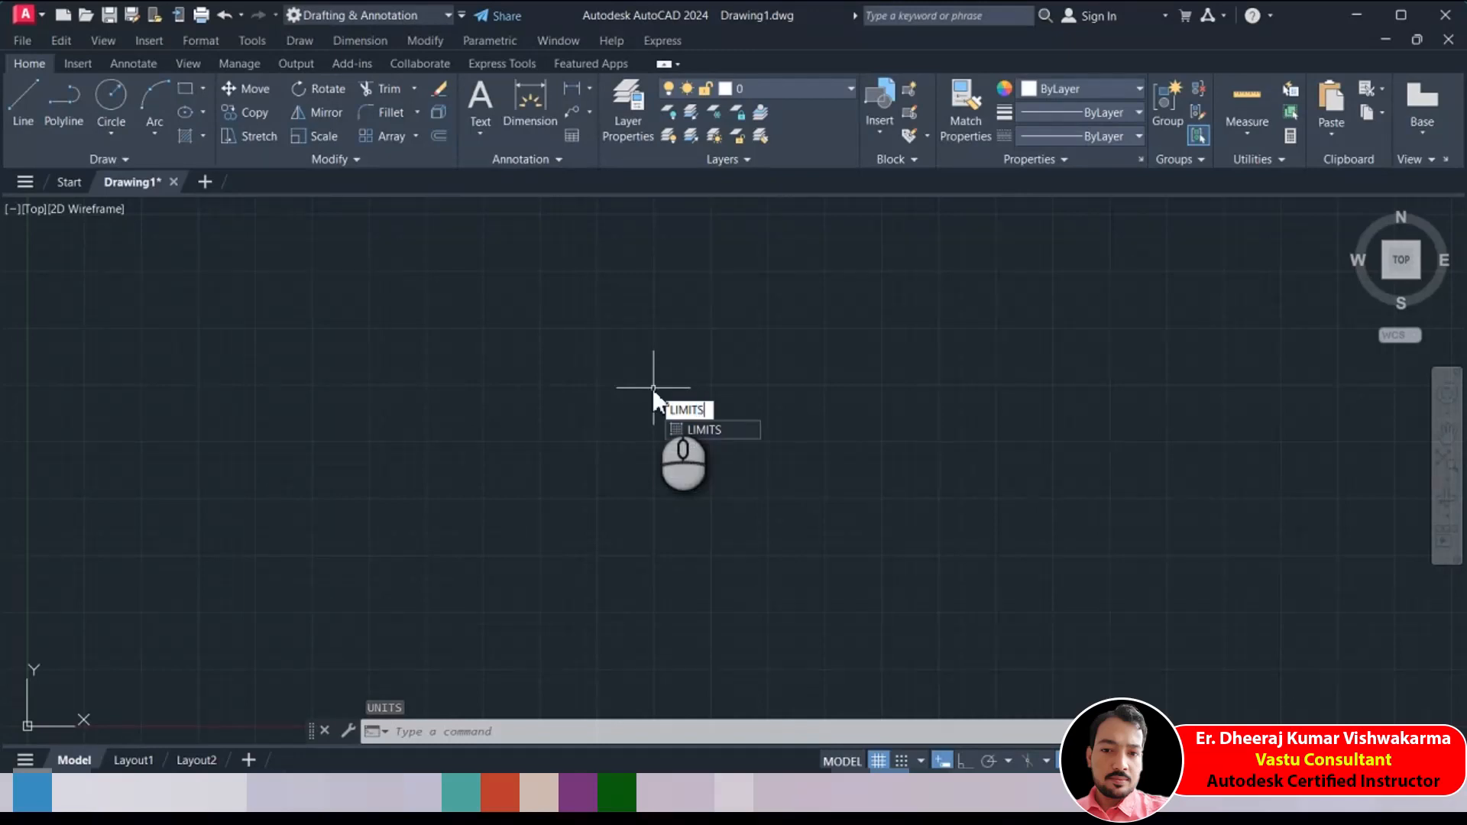
pyautogui.press('Escape')
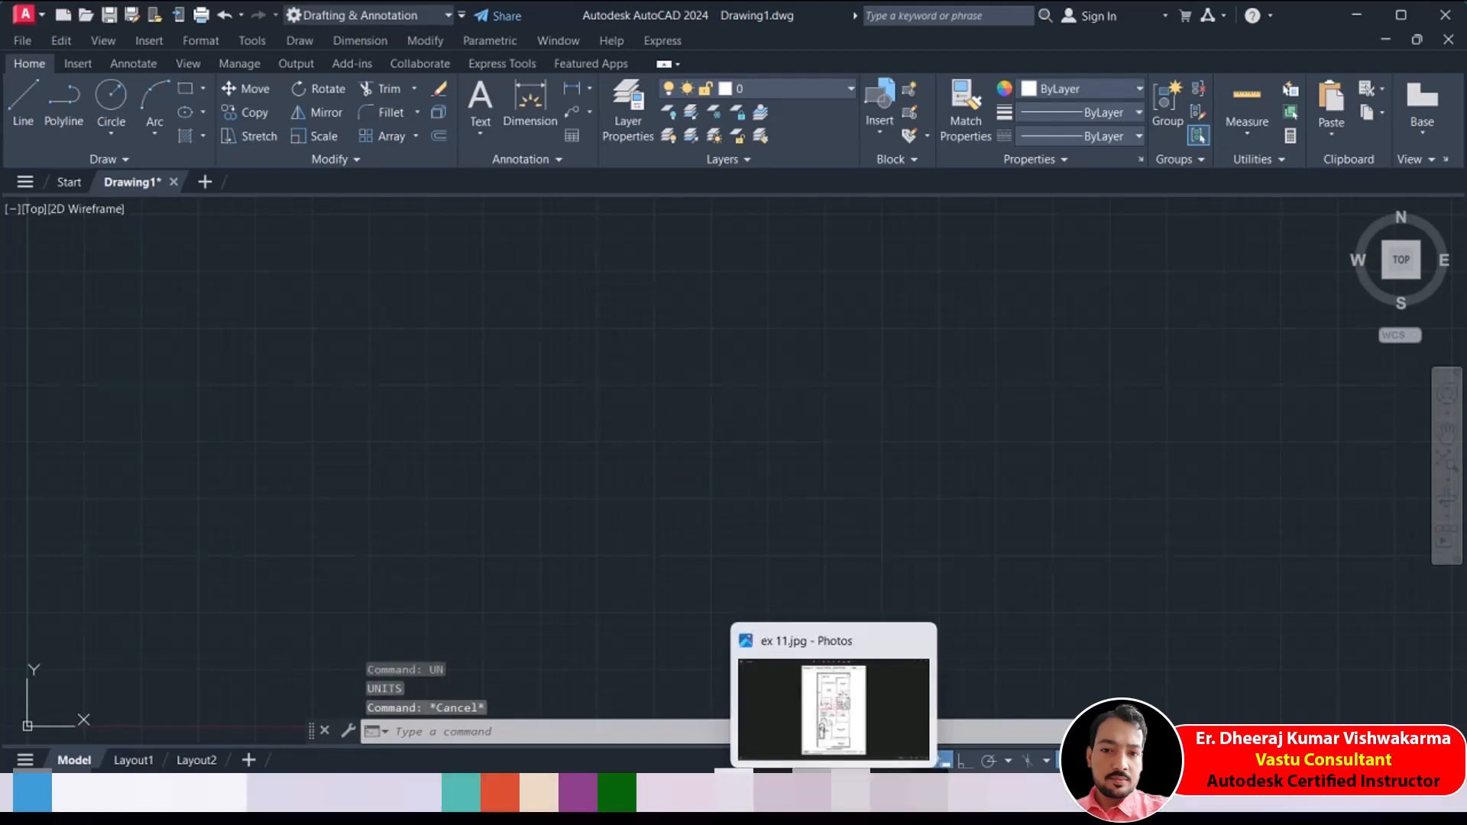
# Check the overall plot size in the ex 11.jpg plan, and set the lower-left corner of the drawing limits to 0,0
pyautogui.click(847, 791)
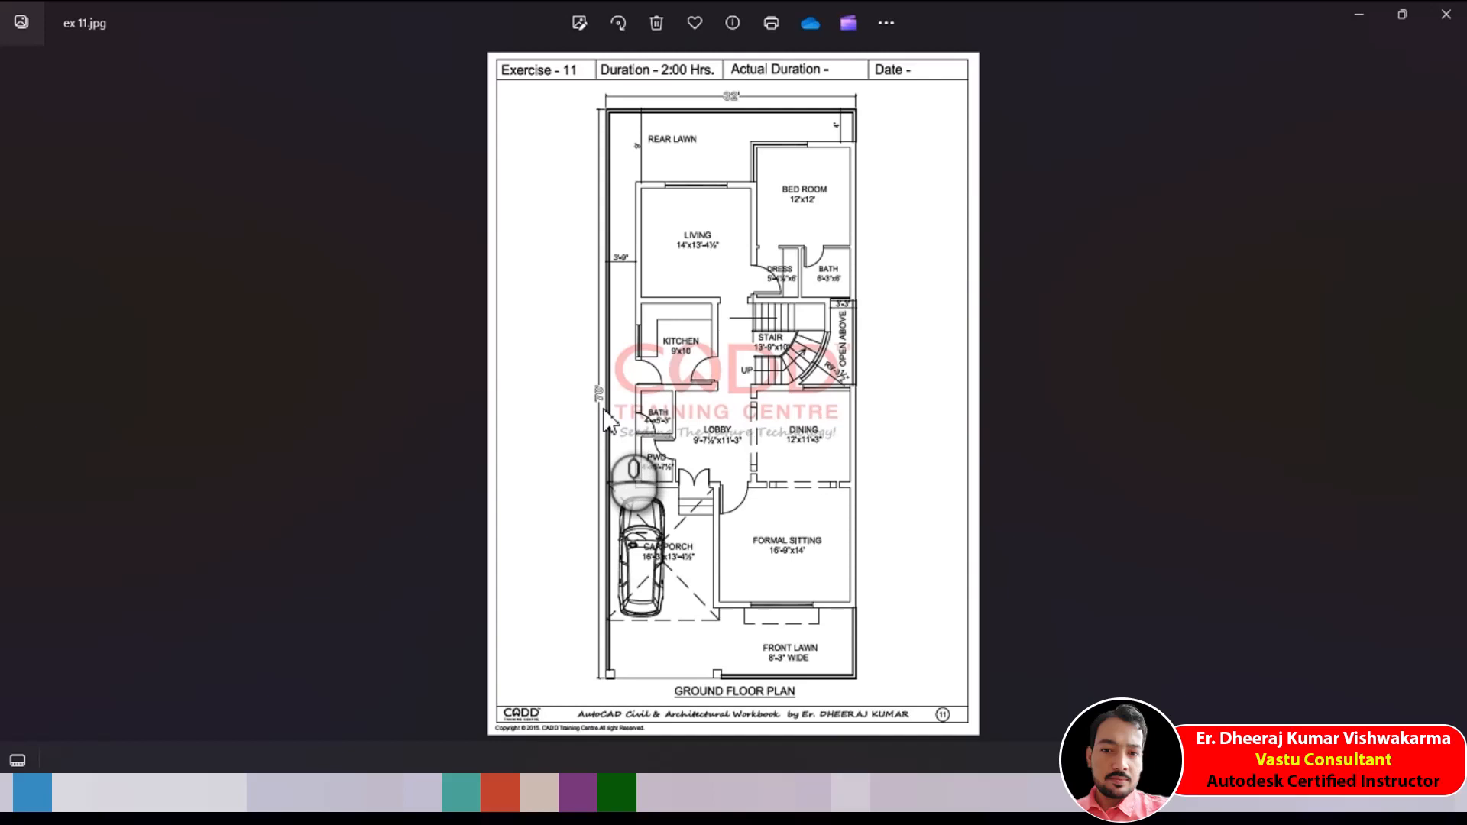
pyautogui.hotkey('alt', 'Tab')
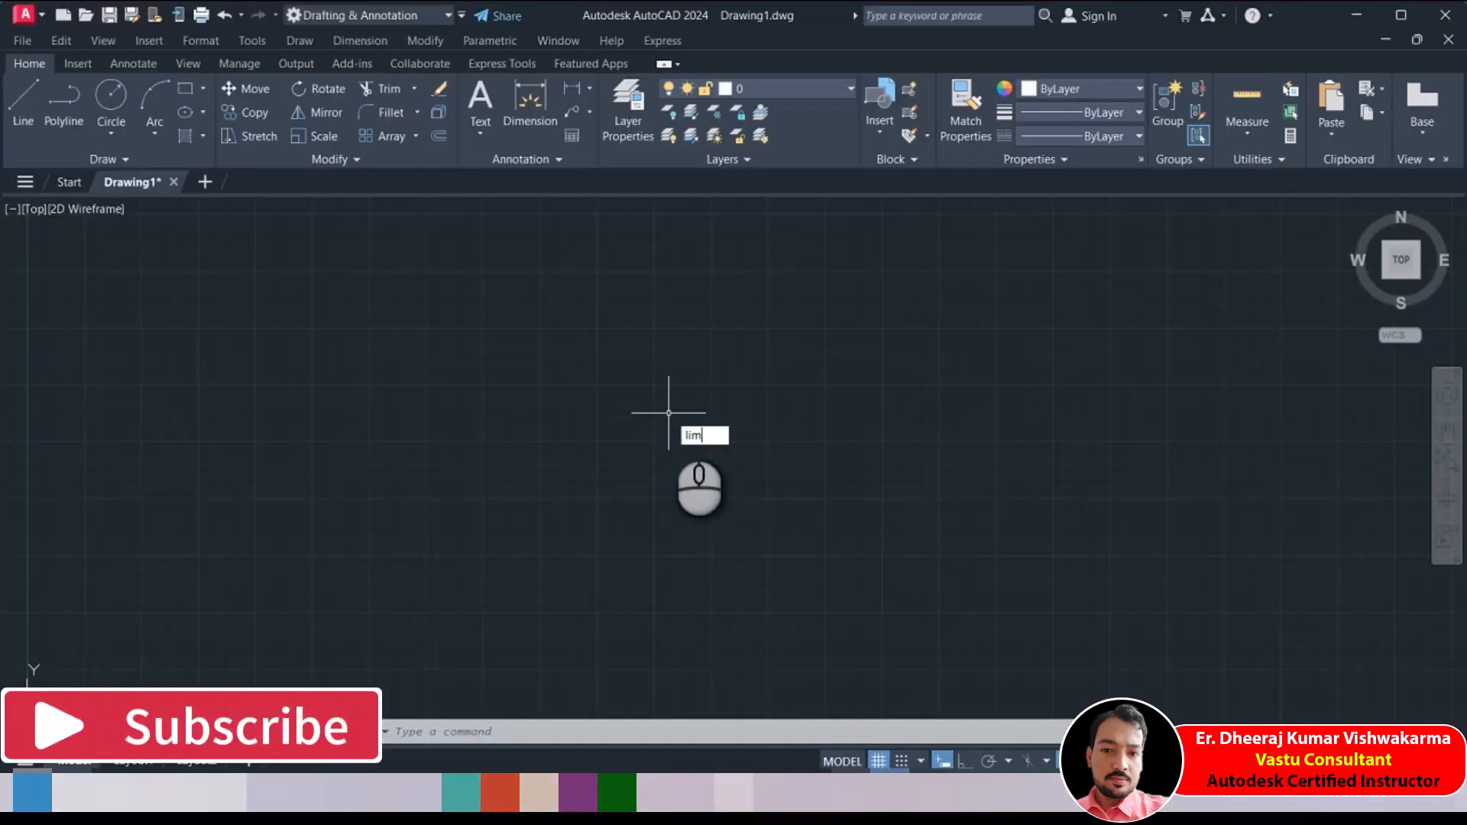
pyautogui.write('limits')
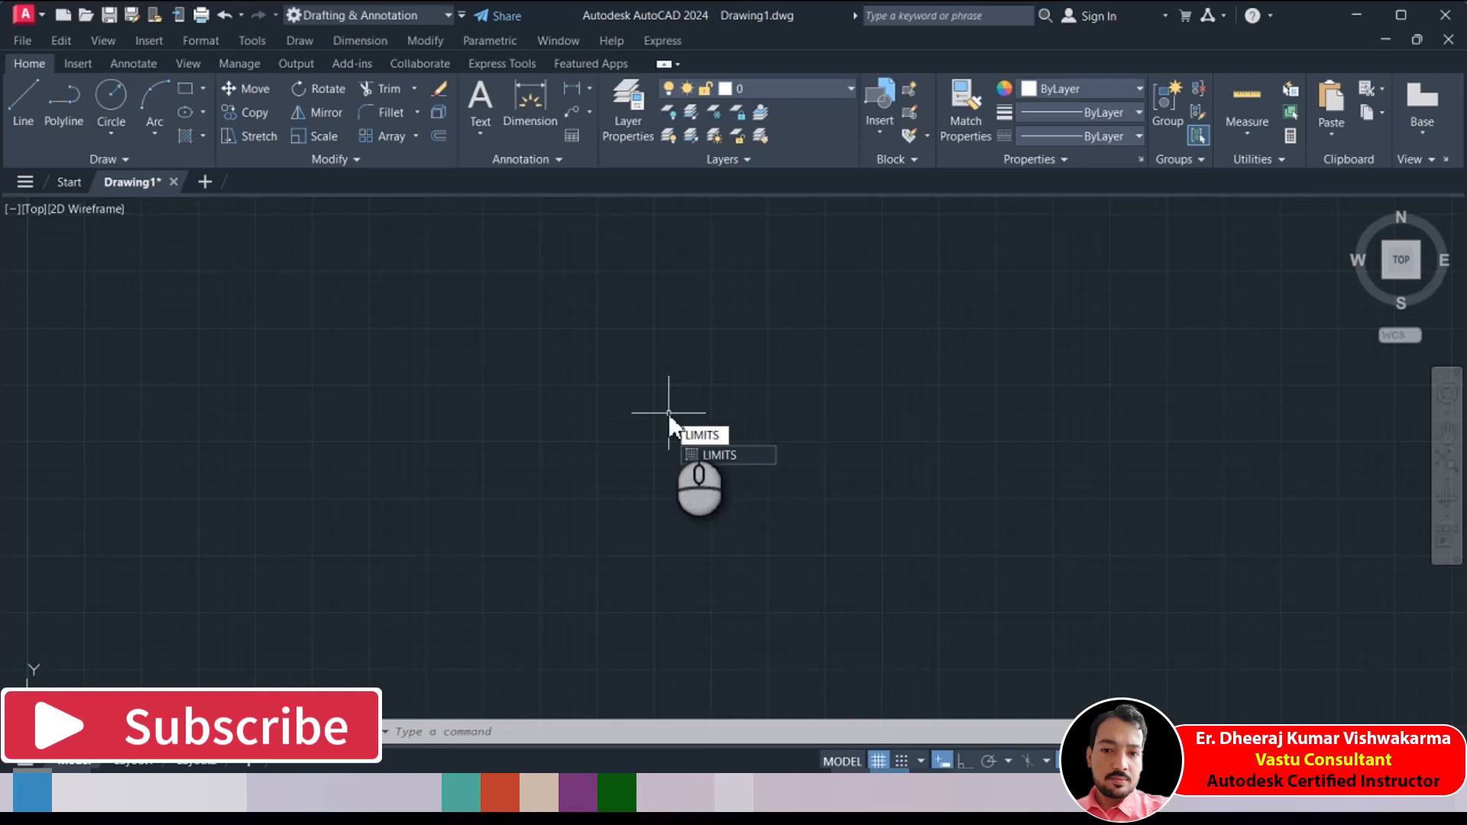
pyautogui.press('Return')
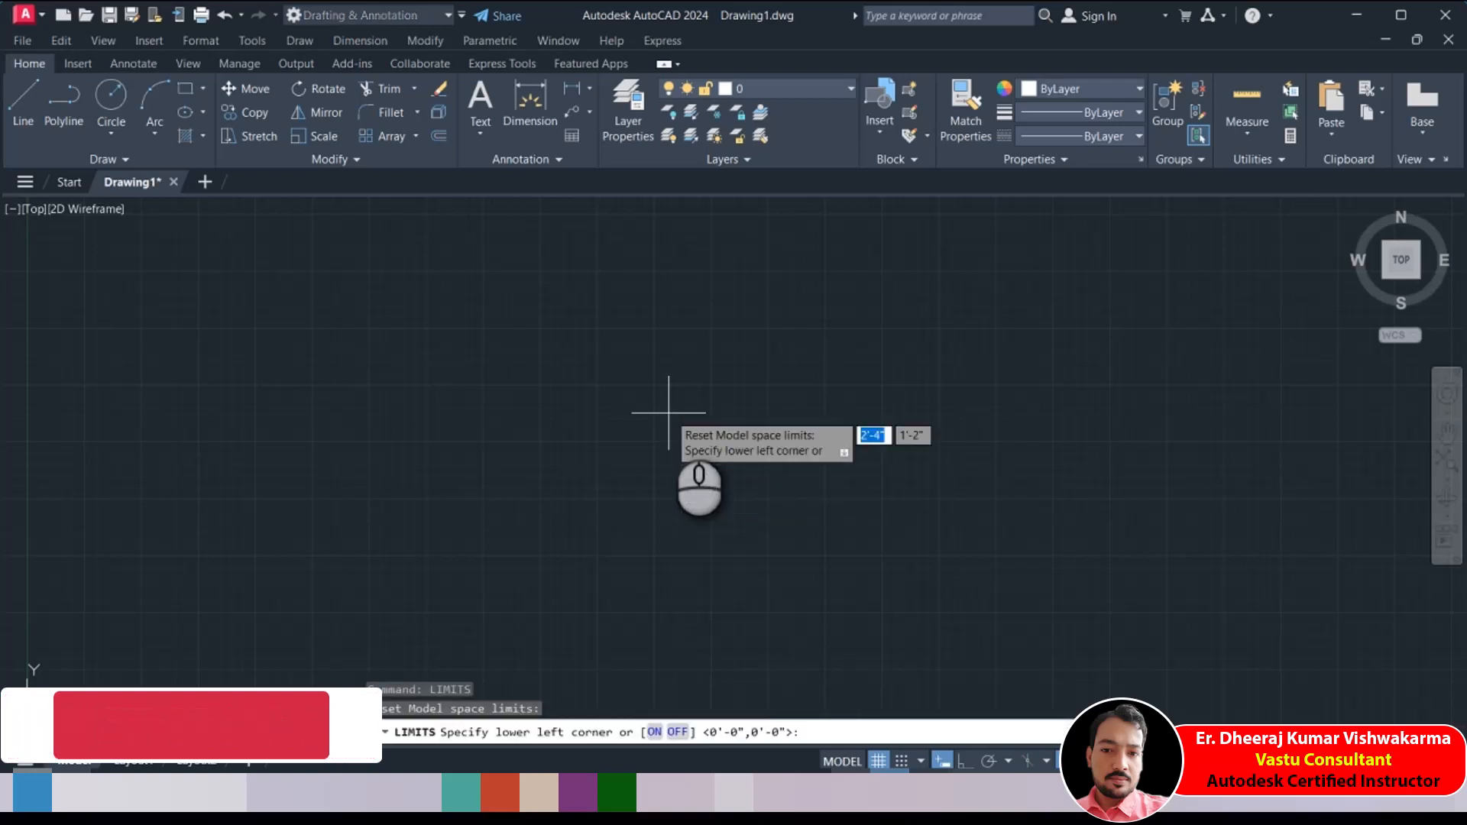
pyautogui.write('0')
pyautogui.press('Tab')
pyautogui.write('0')
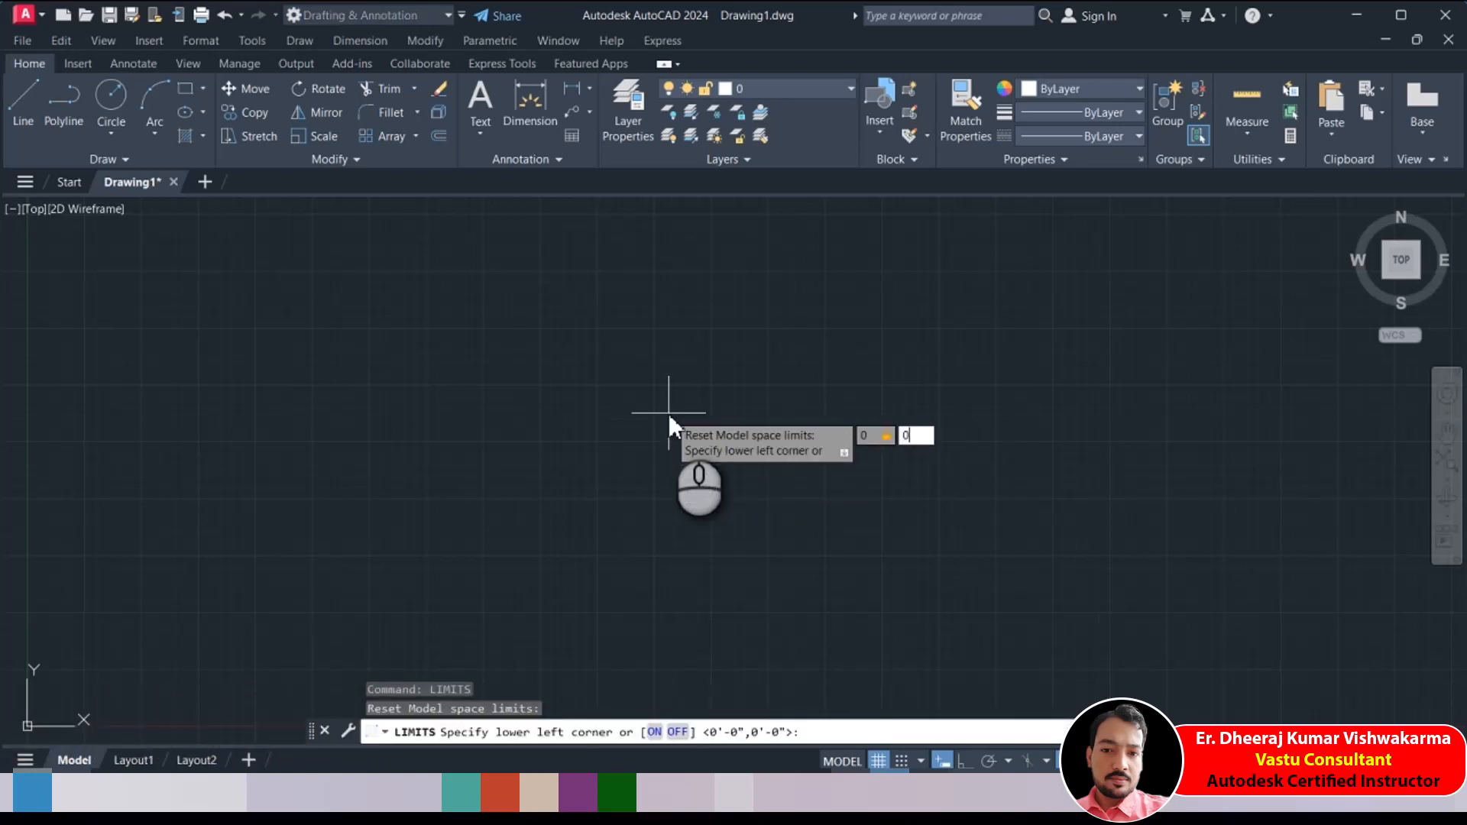
pyautogui.press('Return')
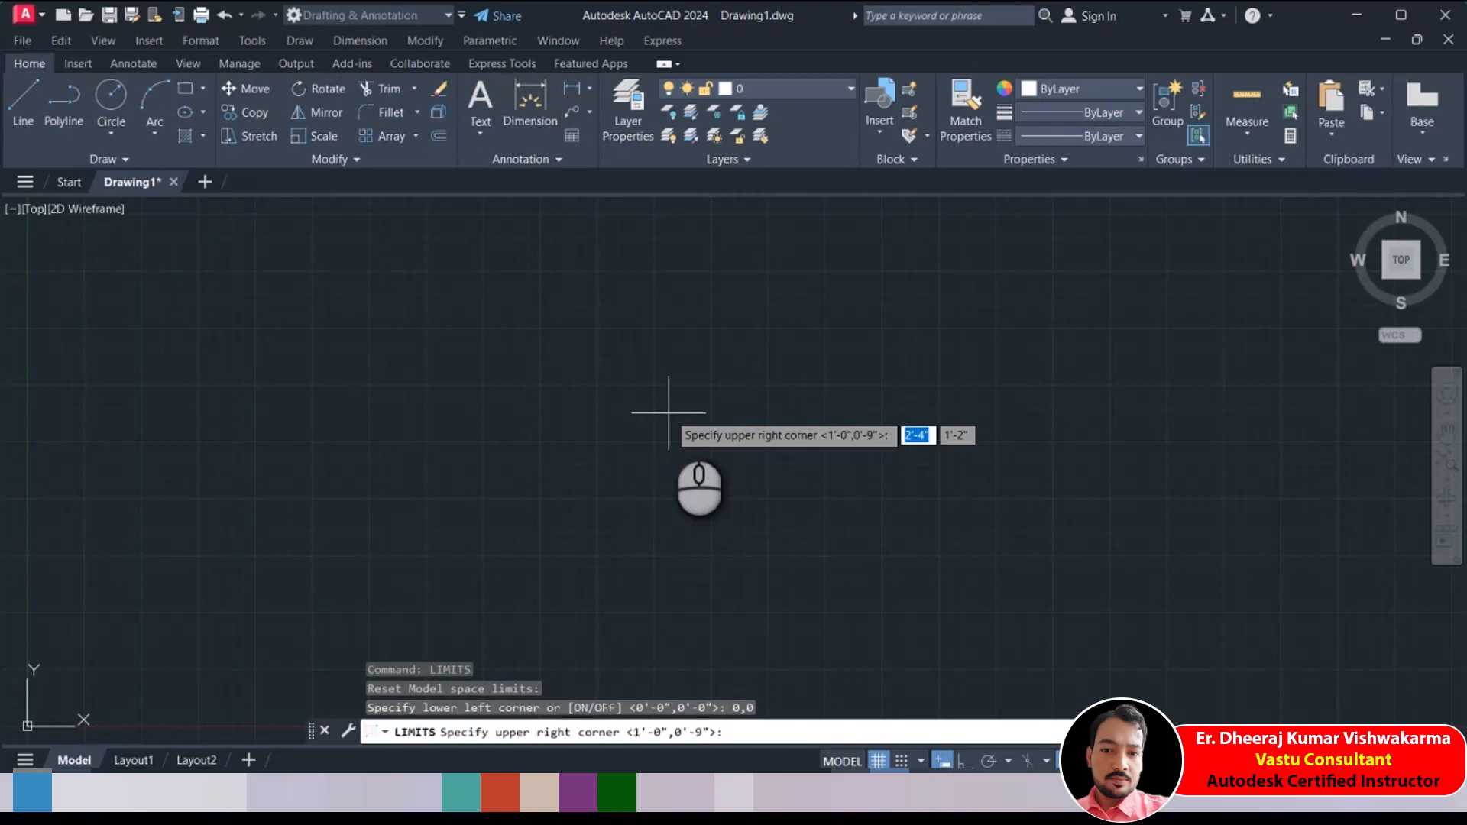
# Set the upper-right corner of the drawing limits to 40',80'
pyautogui.write('40')
pyautogui.write("'80'")
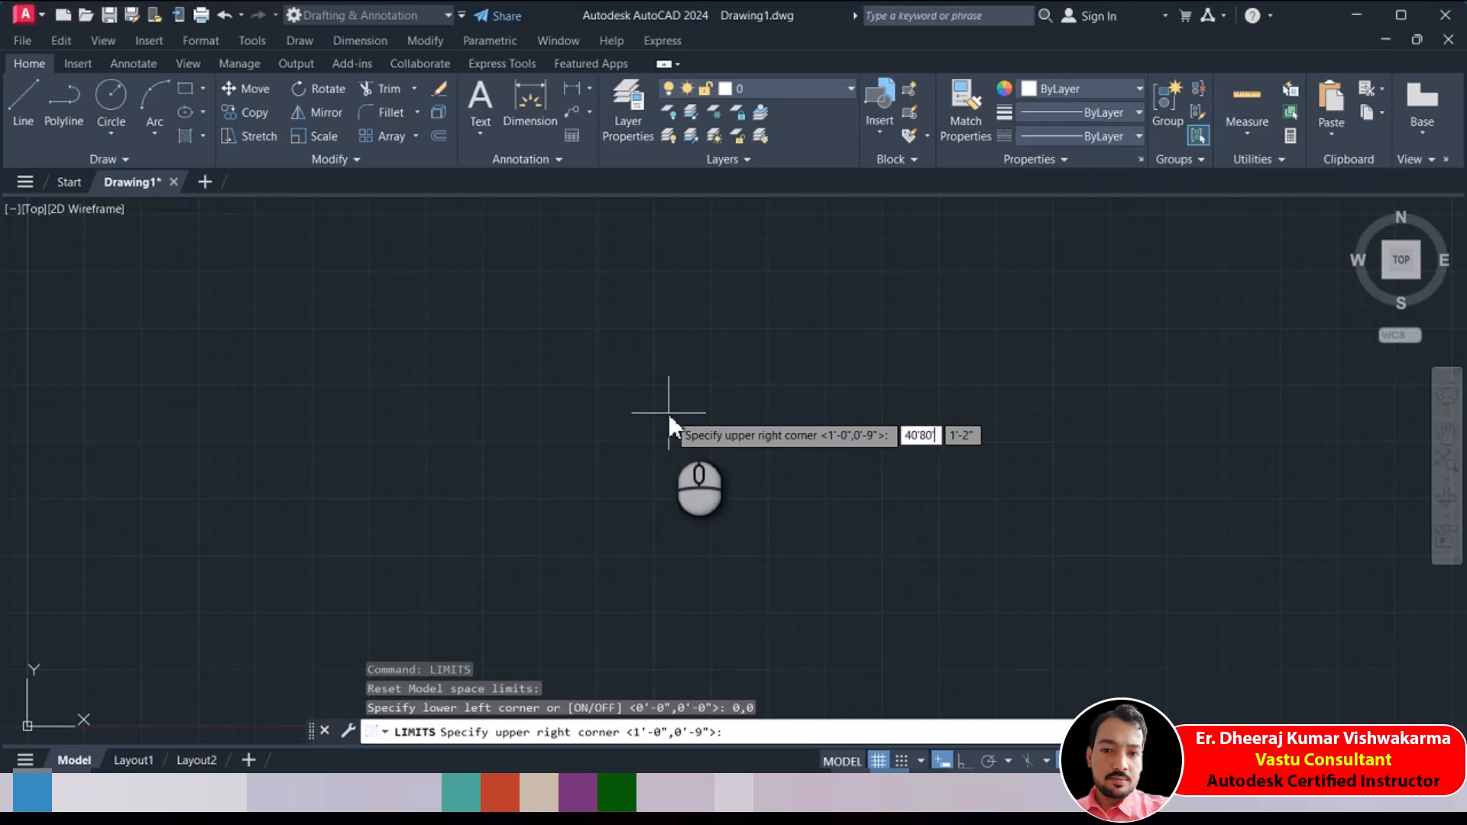
pyautogui.press('Return')
pyautogui.press('BackSpace')
pyautogui.press('Tab')
pyautogui.write('8')
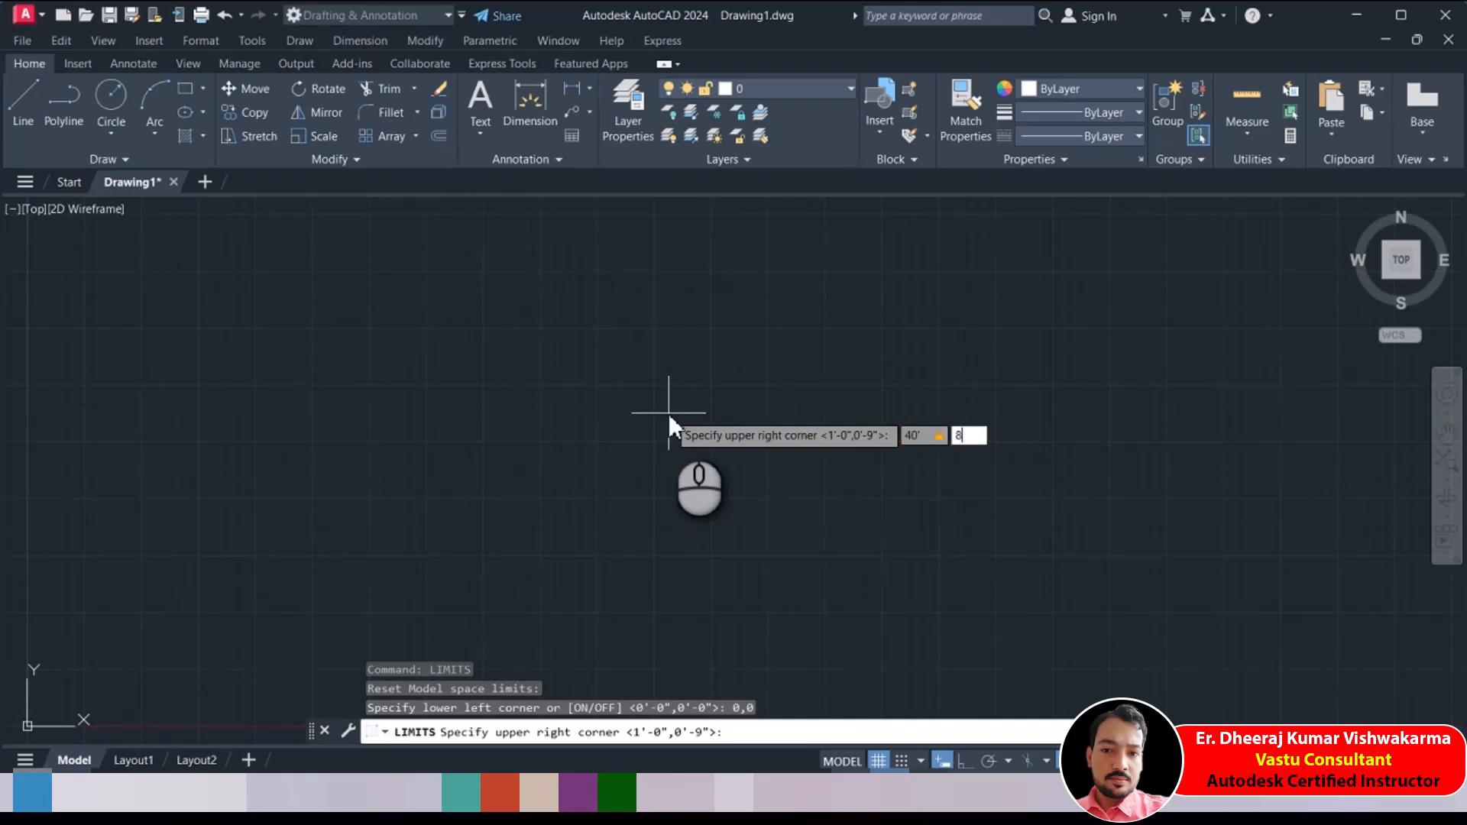
pyautogui.press('Return')
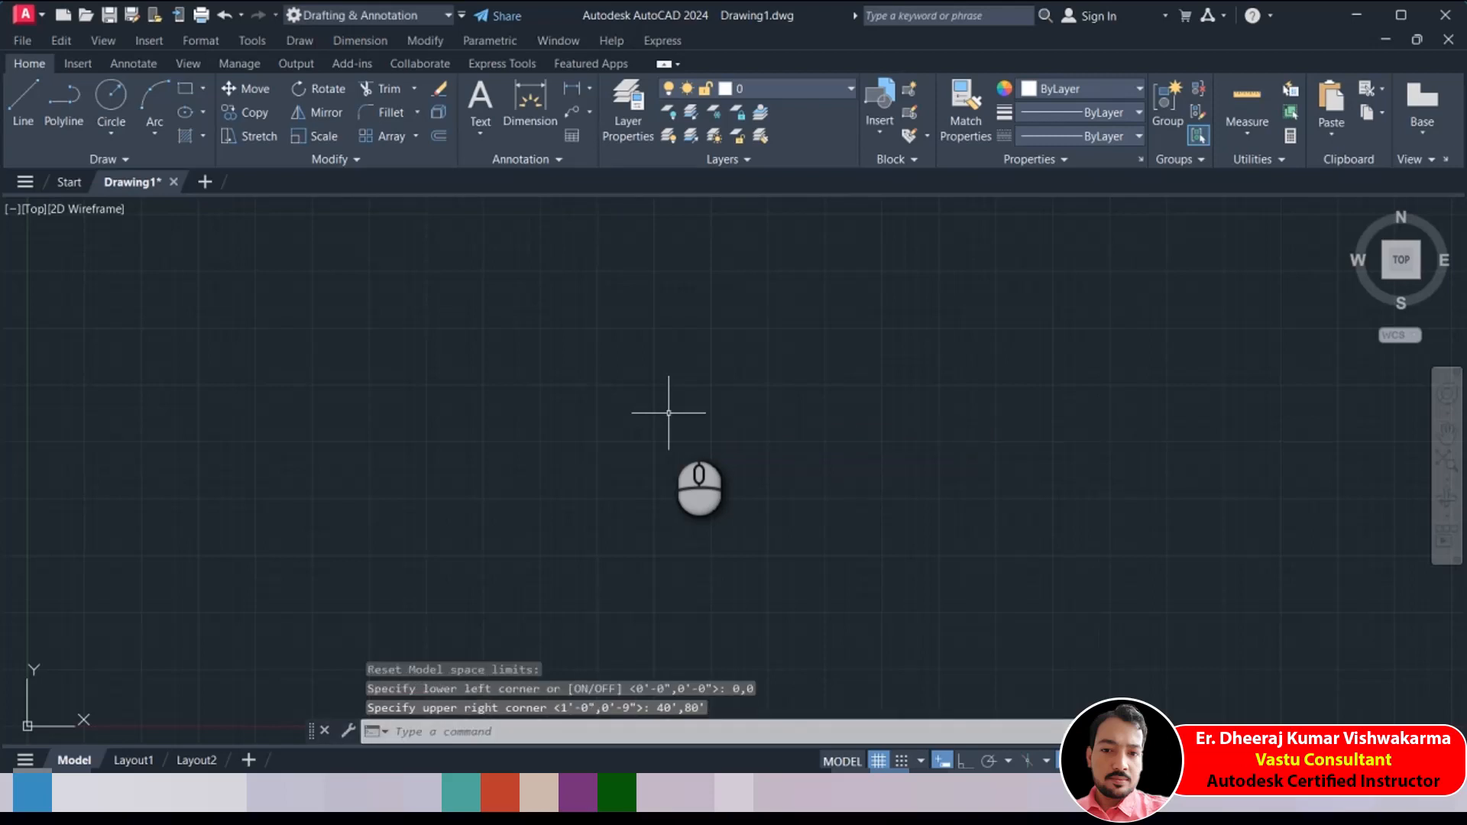
# Zoom to All so the view covers the full drawing limits
pyautogui.write('z')
pyautogui.press('Return')
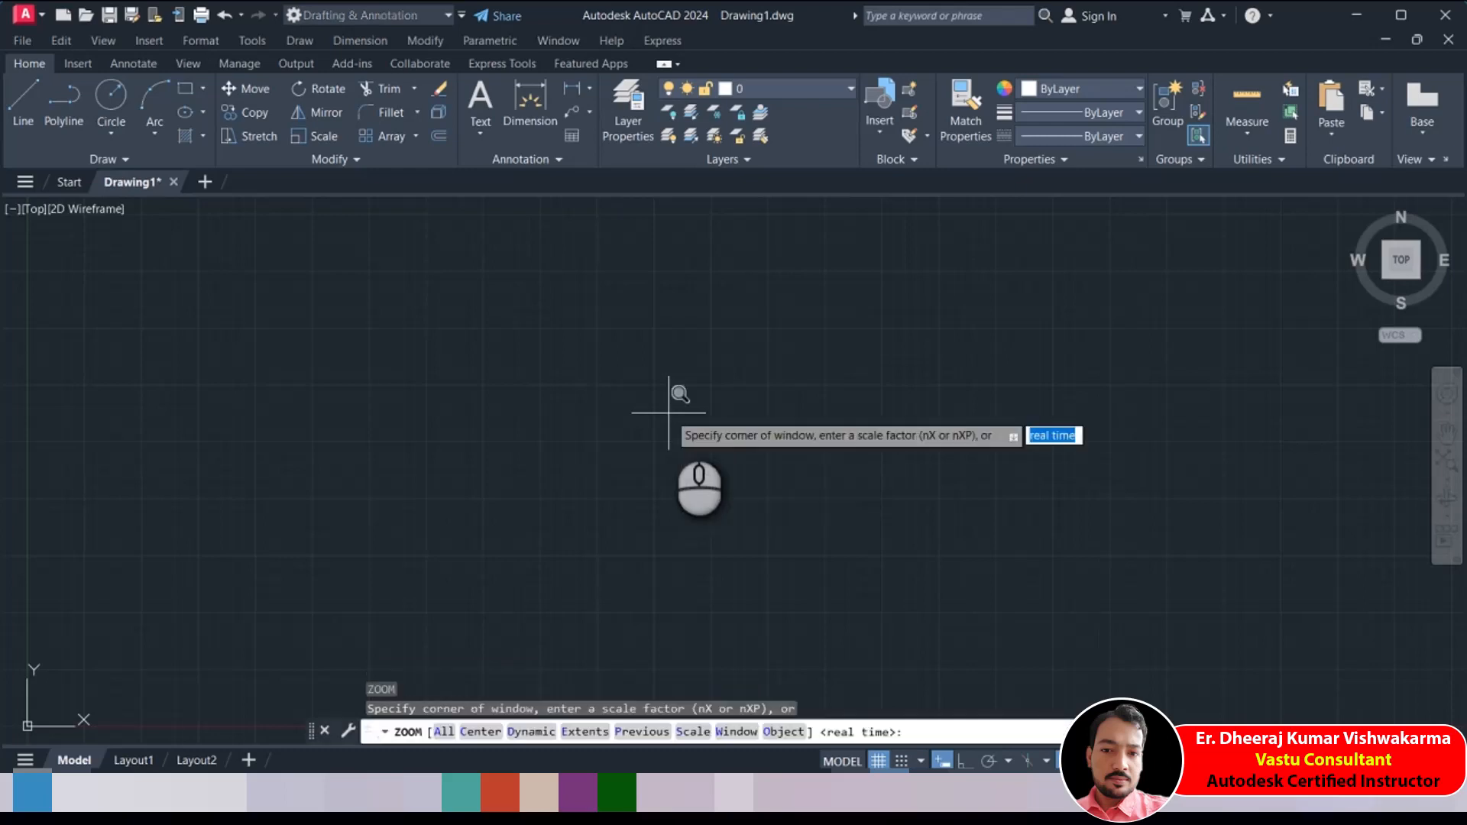
pyautogui.write('a')
pyautogui.press('Return')
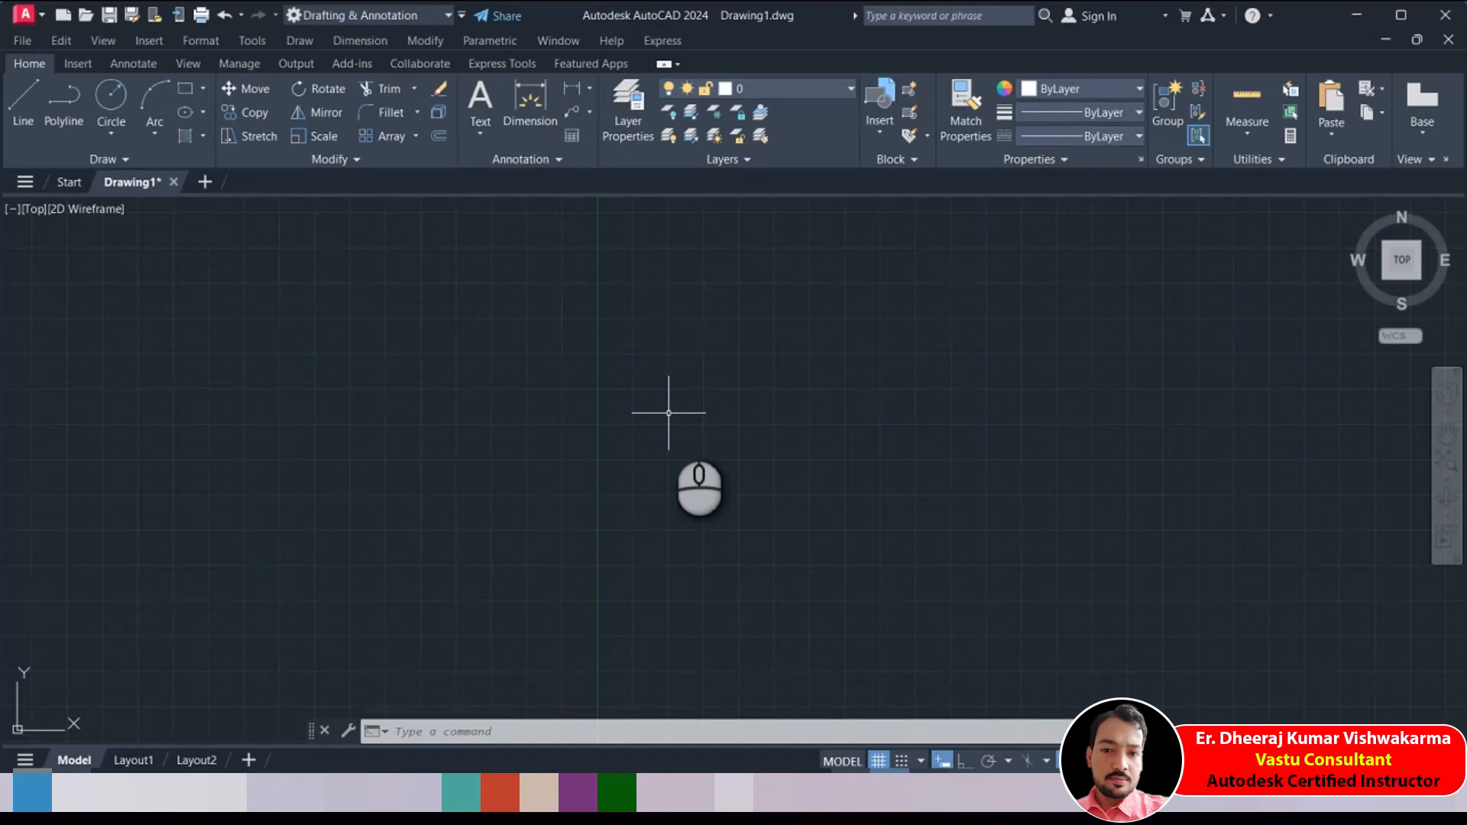
# Create a new dimension style named INCH based on Standard, for all dimensions, and open its settings
pyautogui.write('d')
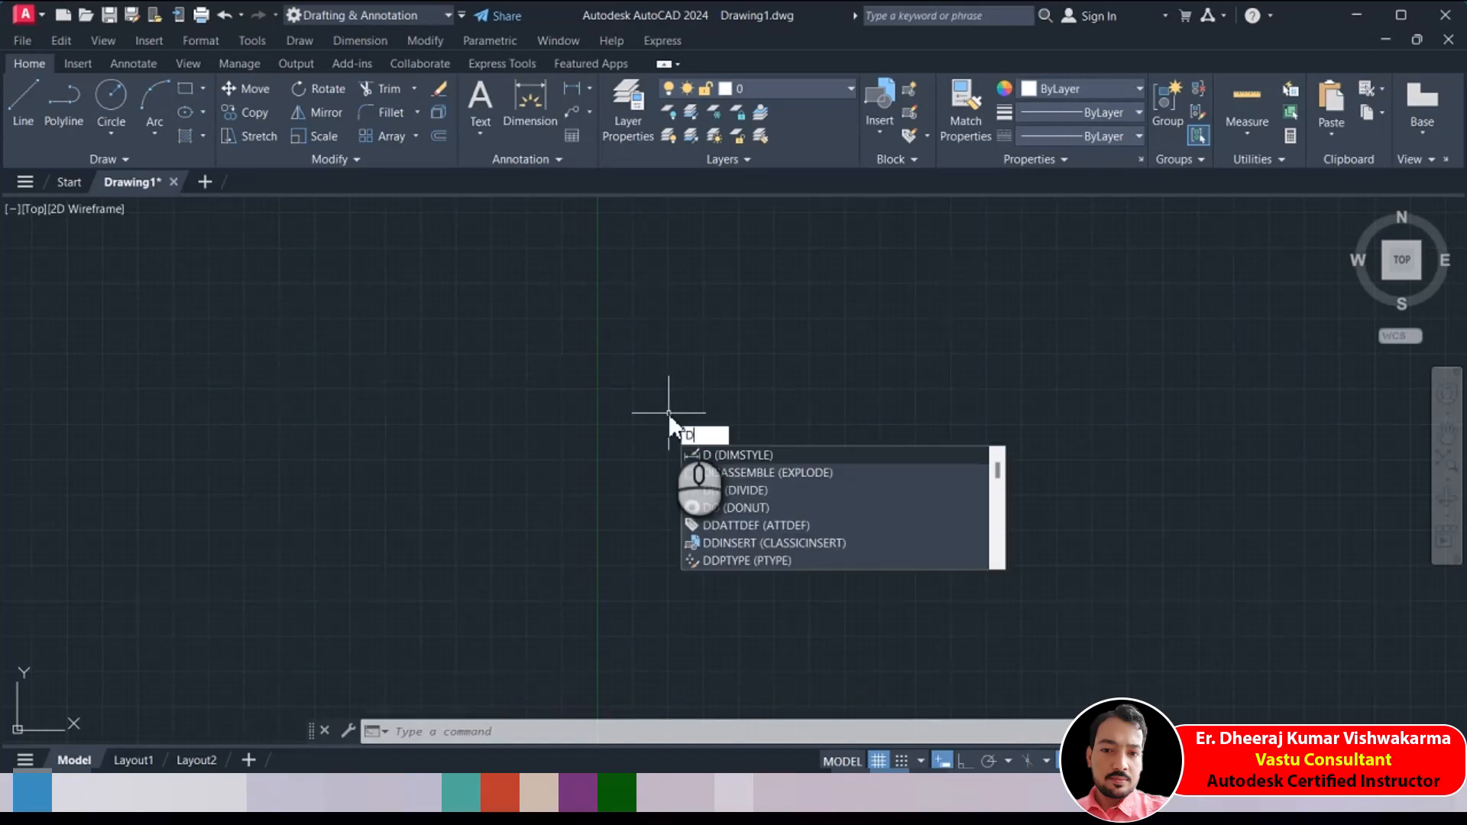
pyautogui.press('Return')
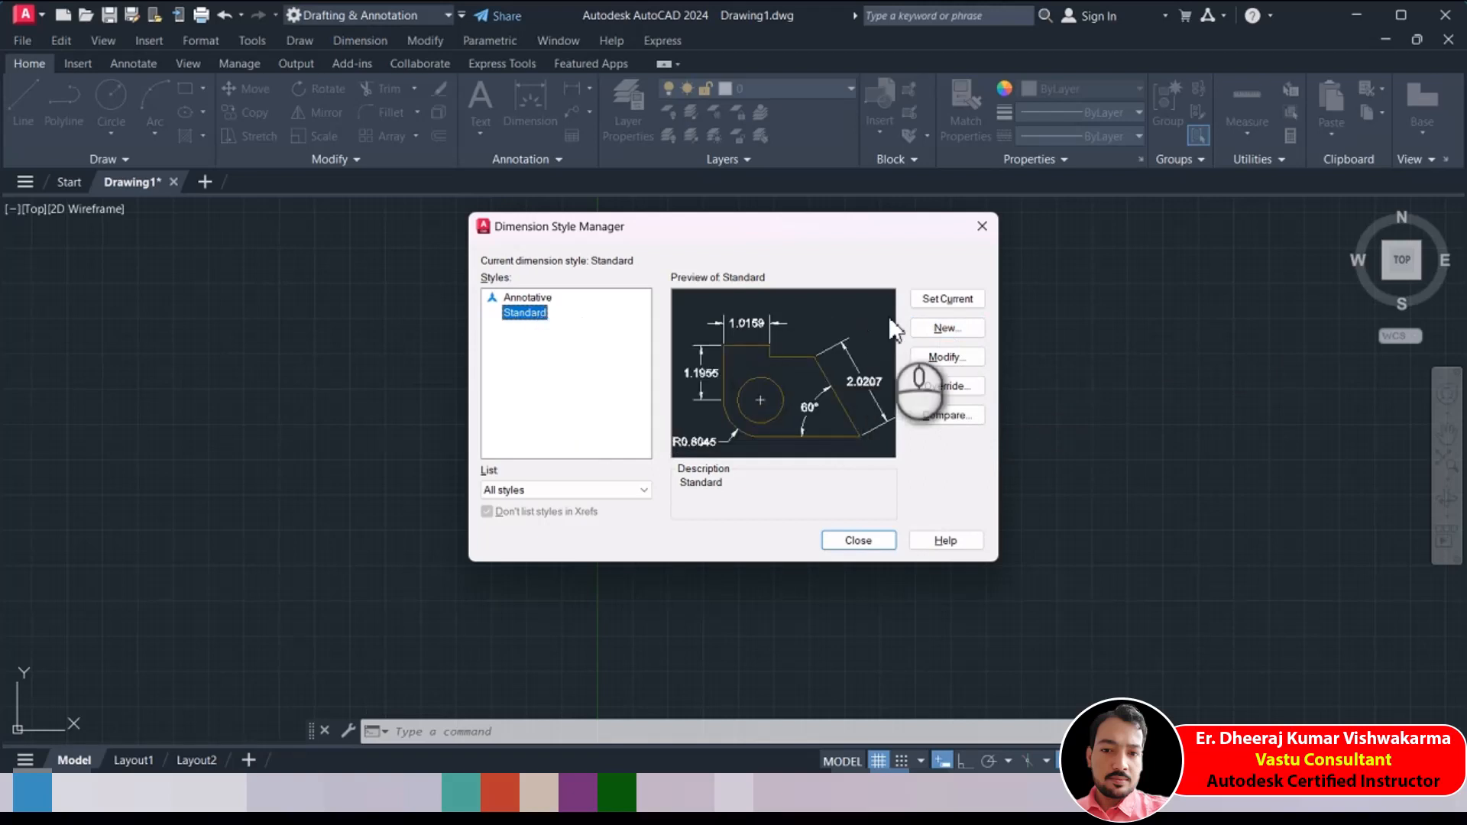
pyautogui.click(939, 326)
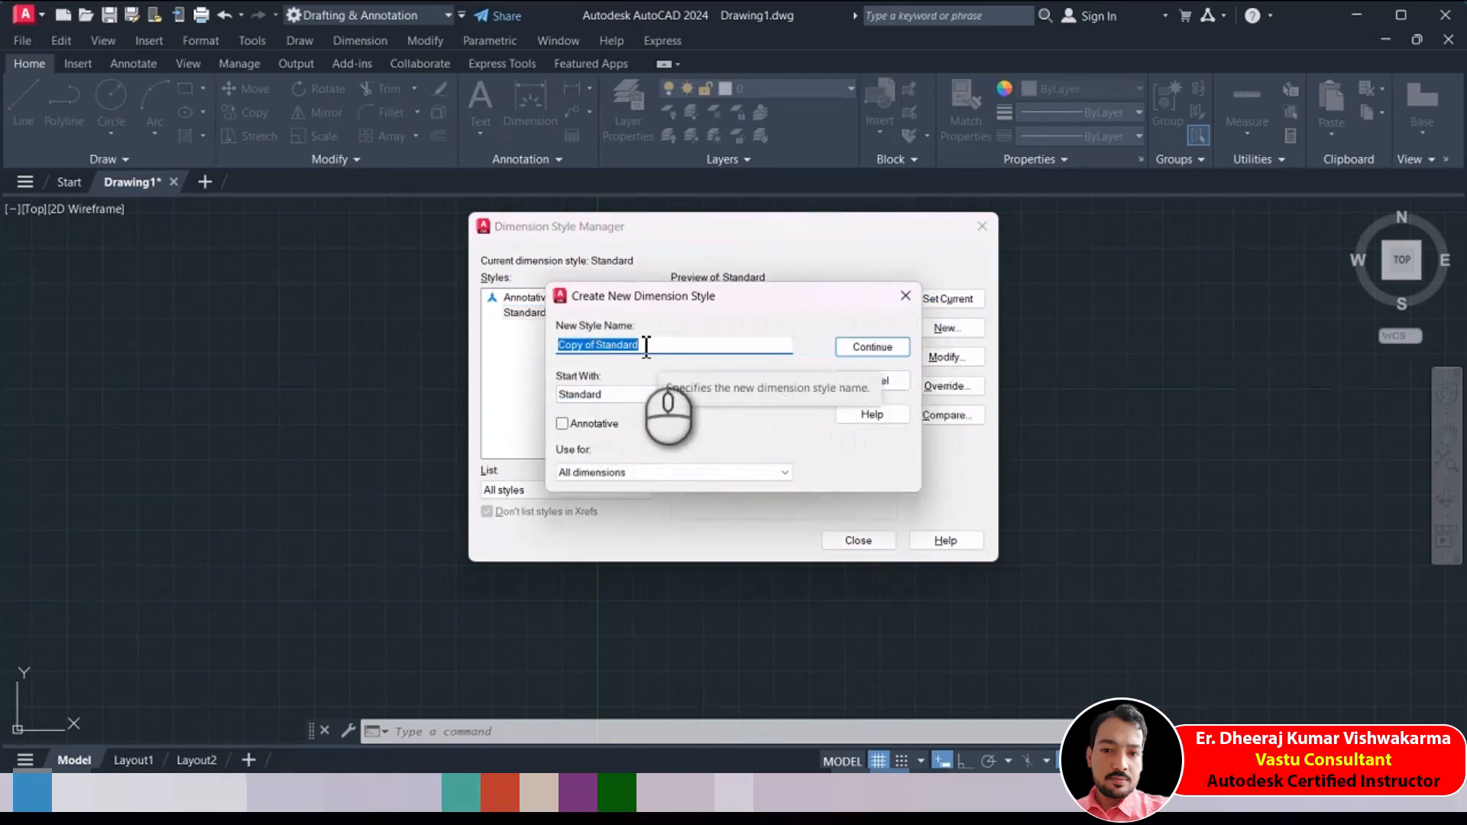
pyautogui.moveTo(645, 344); pyautogui.dragTo(508, 345)
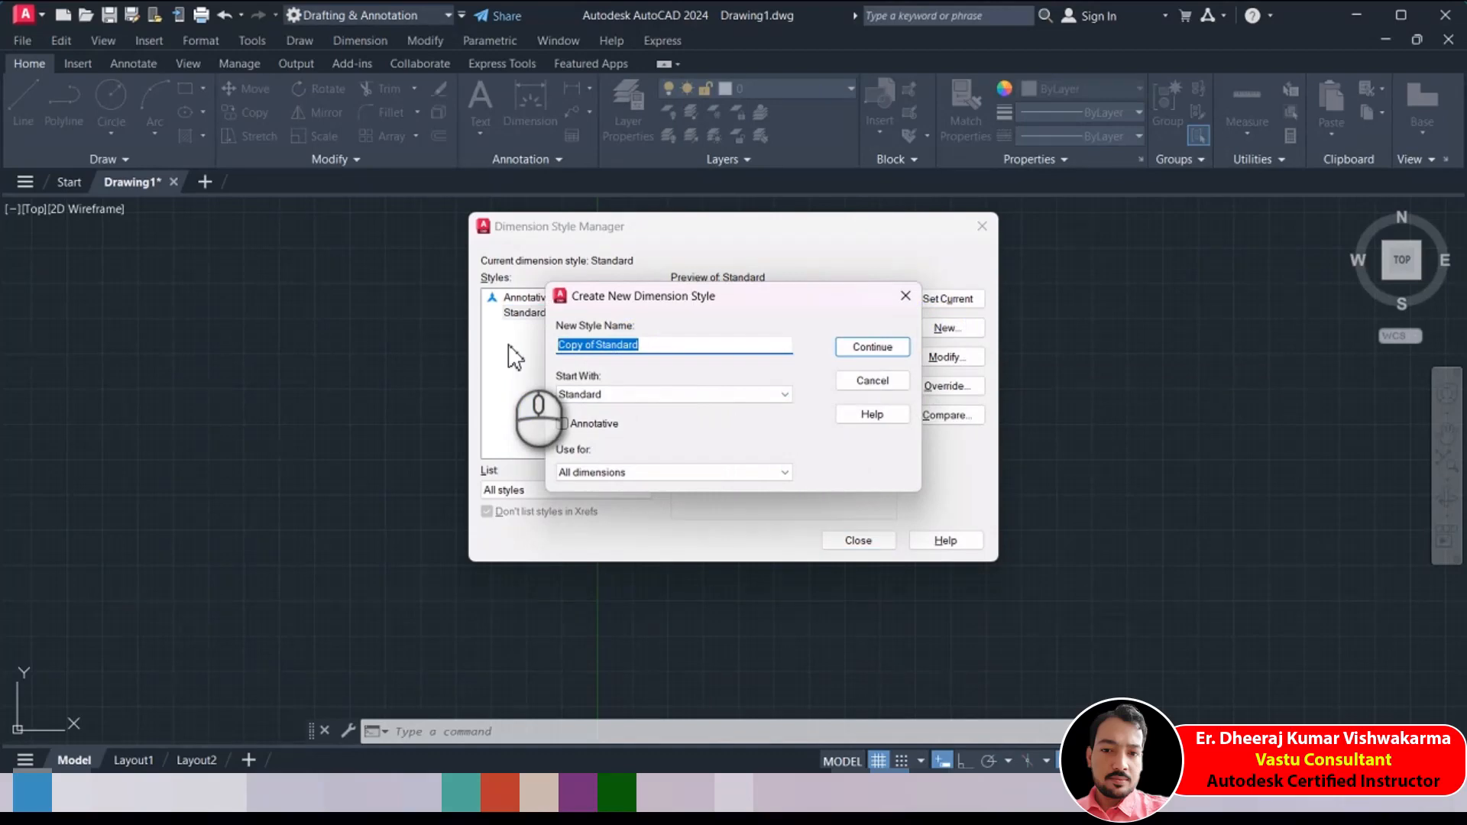
pyautogui.press('BackSpace')
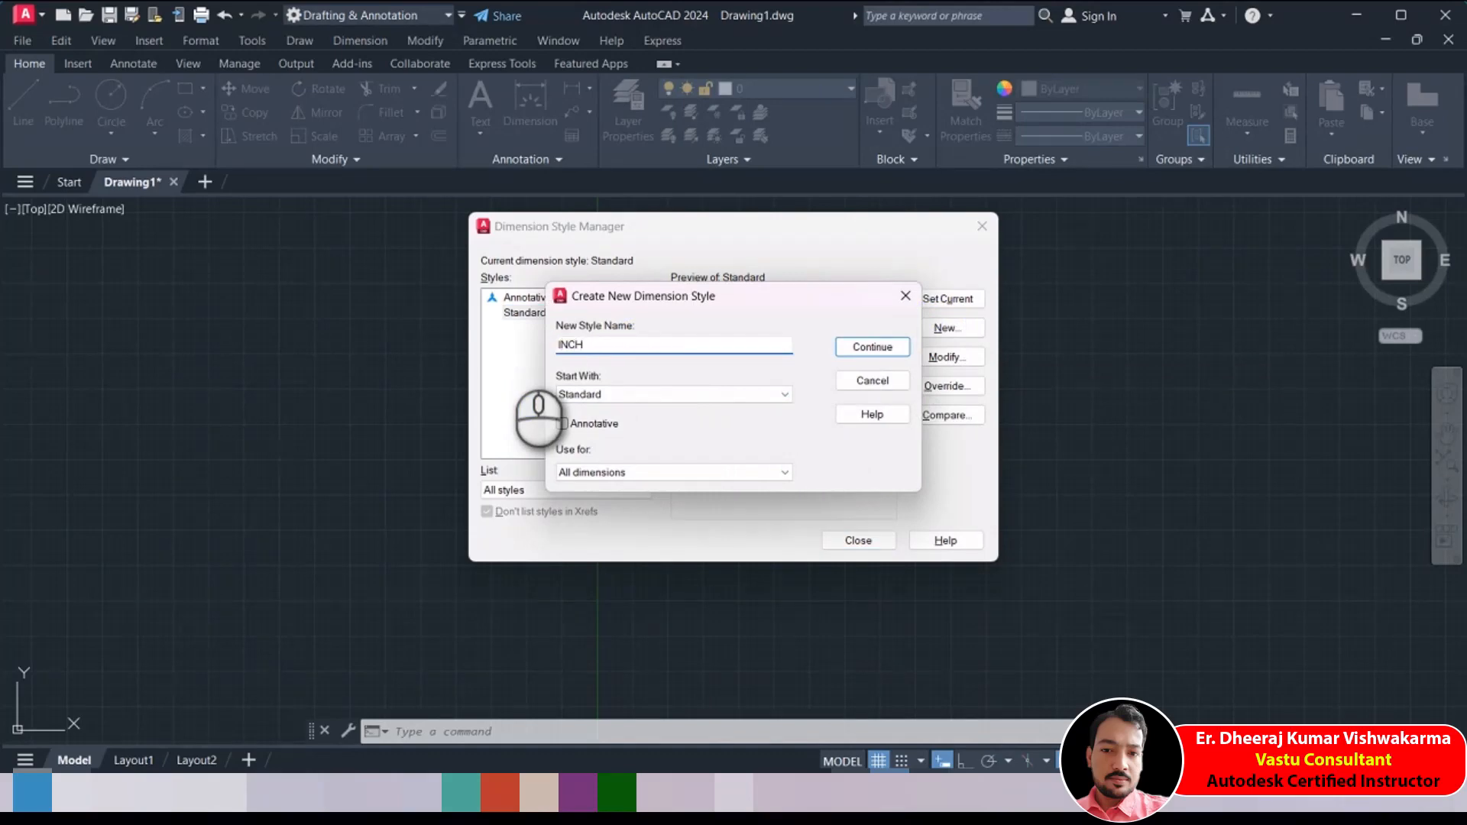
pyautogui.click(872, 347)
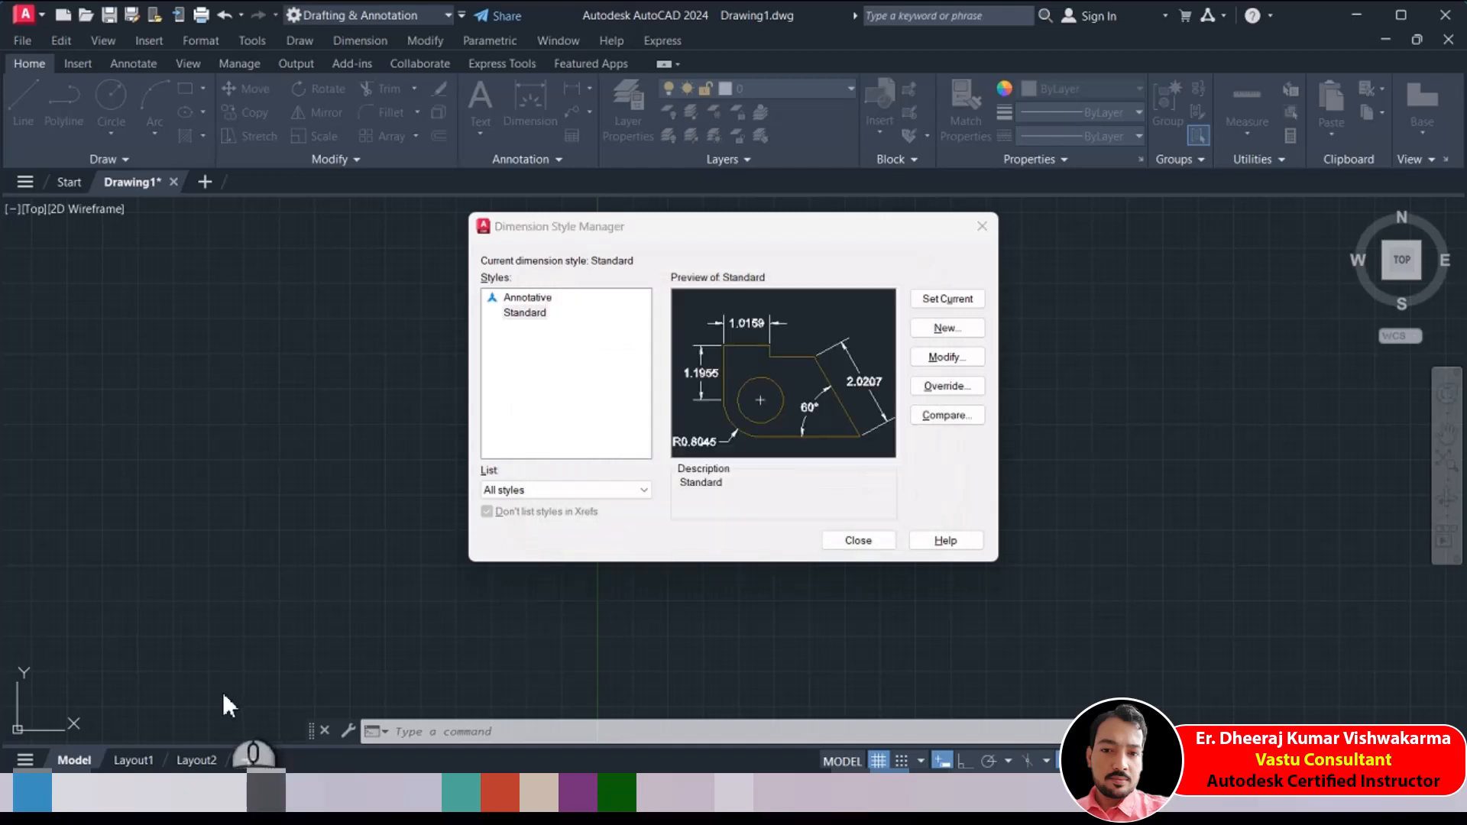
pyautogui.moveTo(544, 159); pyautogui.dragTo(501, 156)
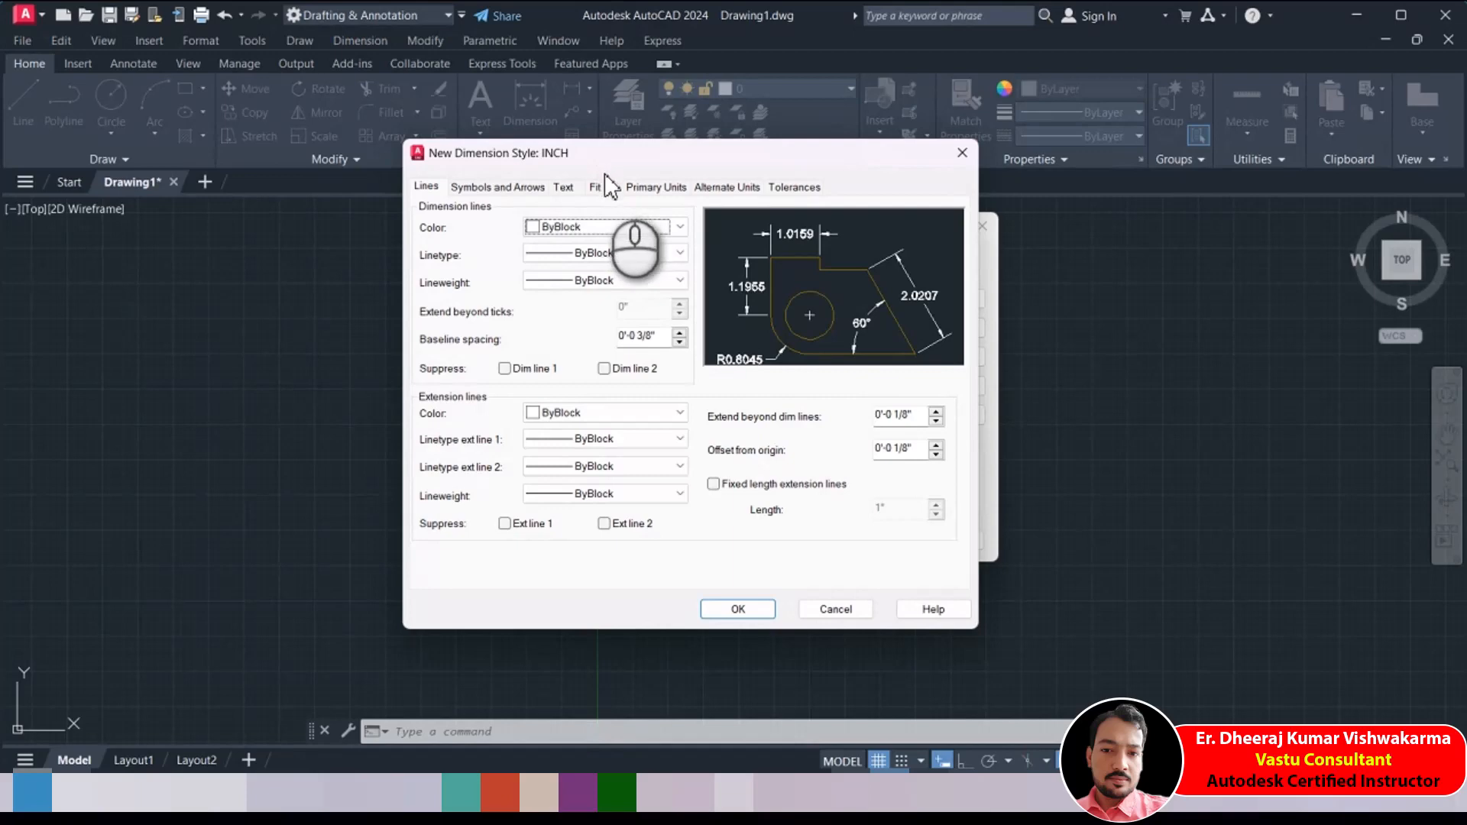
# Set the INCH style's primary linear units to Architectural with a precision of 0'-0 1/2"
pyautogui.click(653, 186)
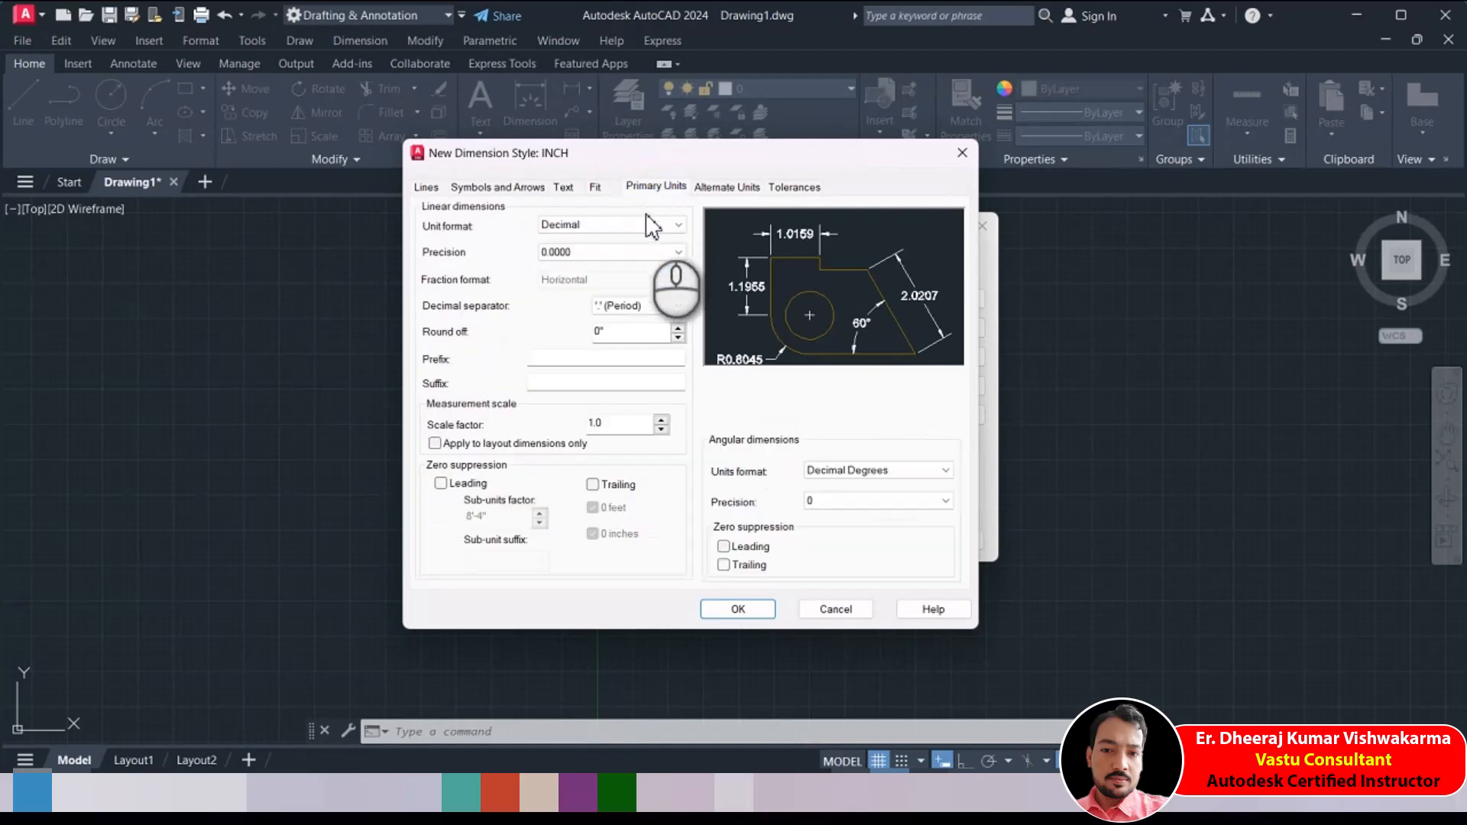
pyautogui.click(644, 223)
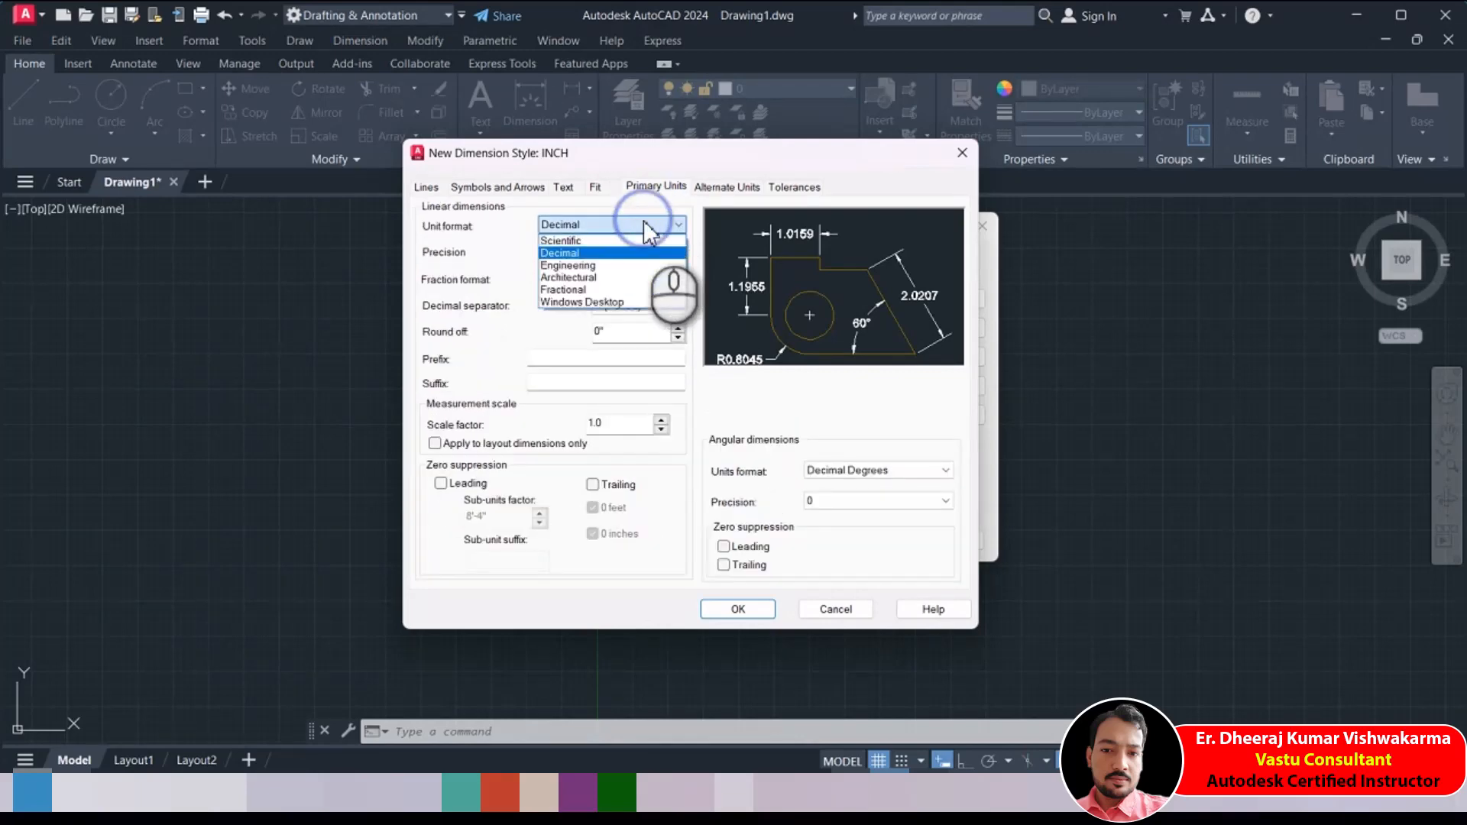
pyautogui.click(627, 278)
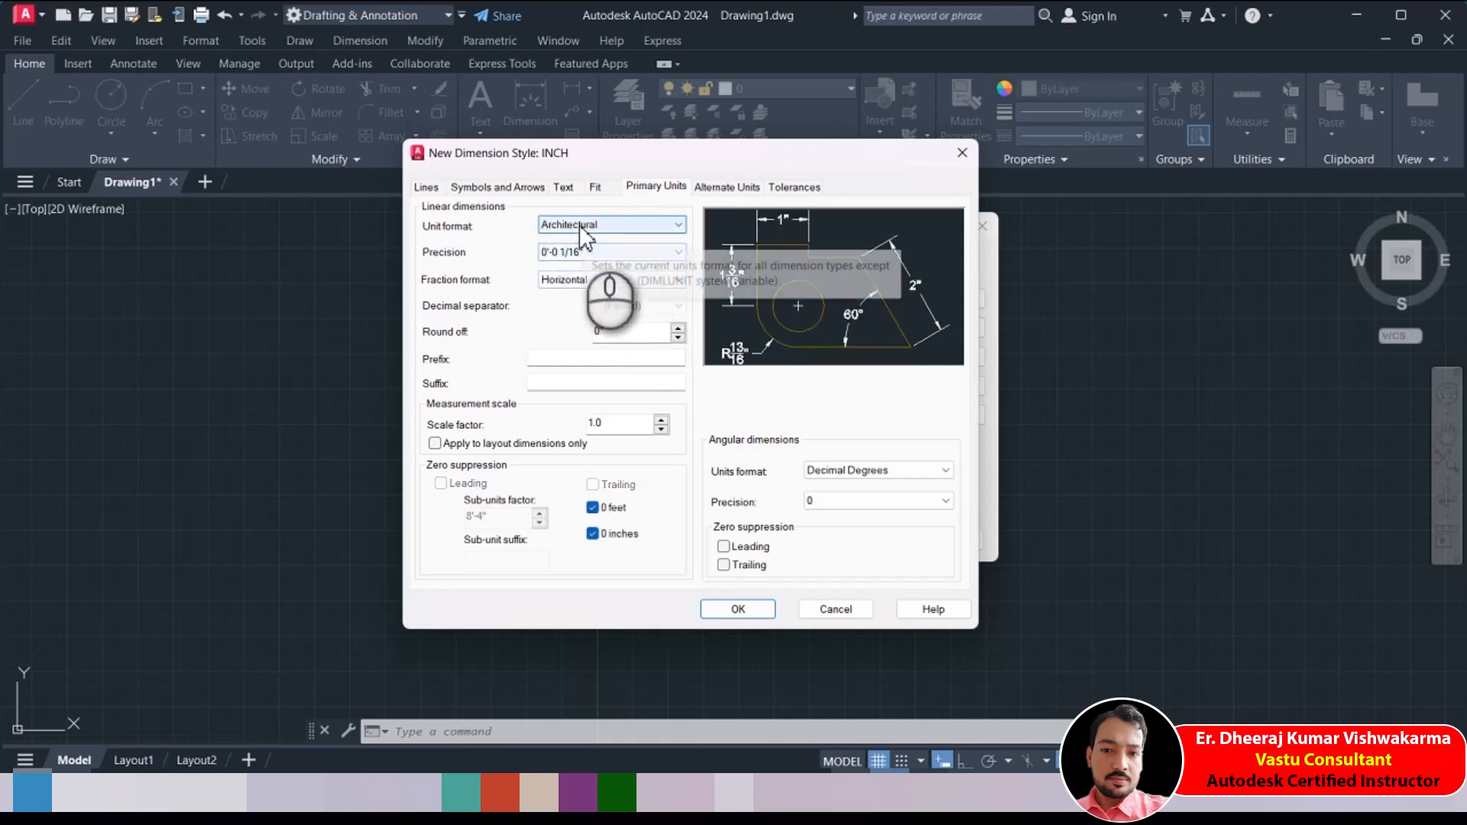
pyautogui.click(641, 252)
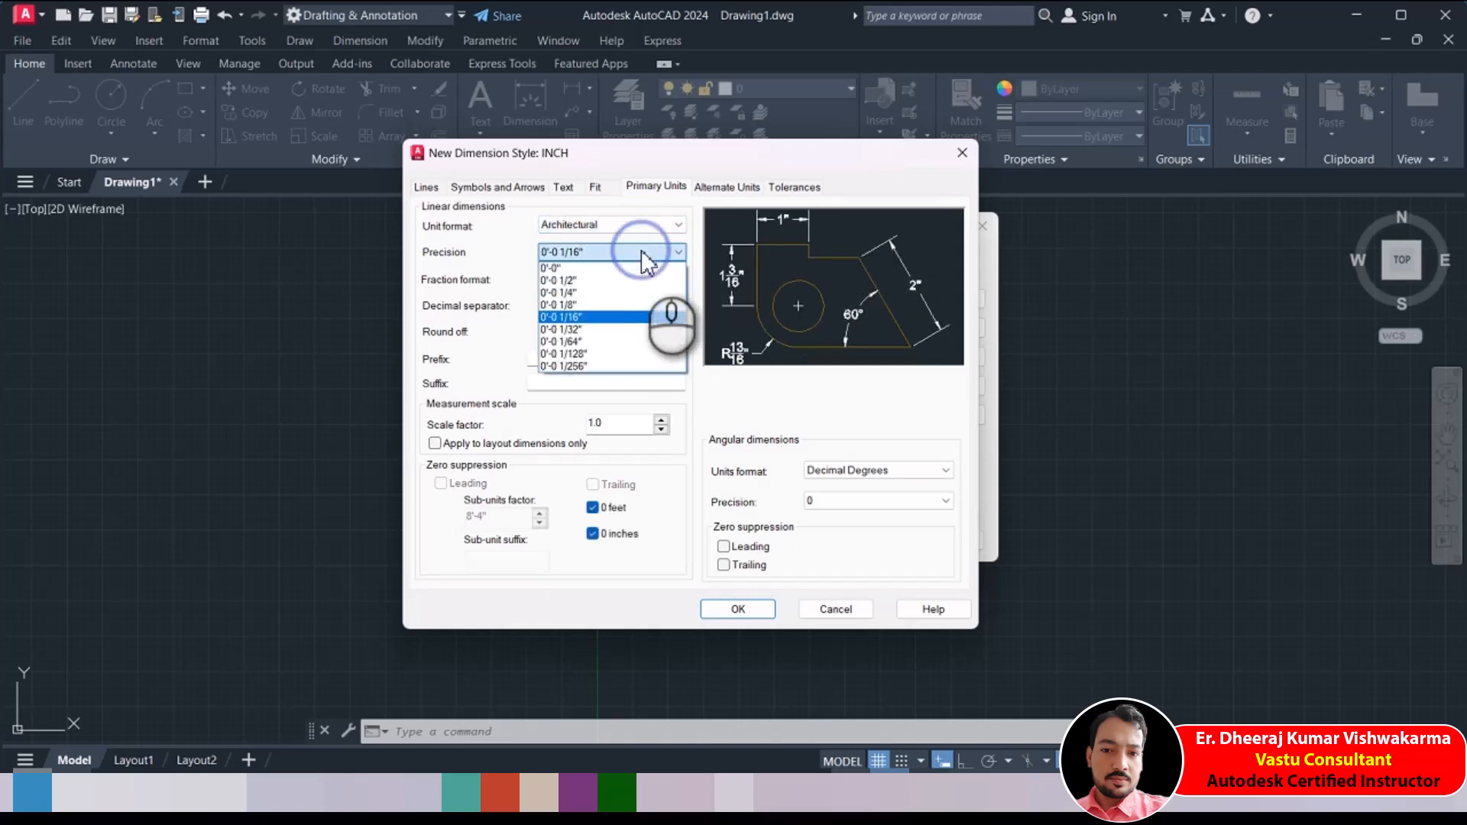
pyautogui.click(607, 281)
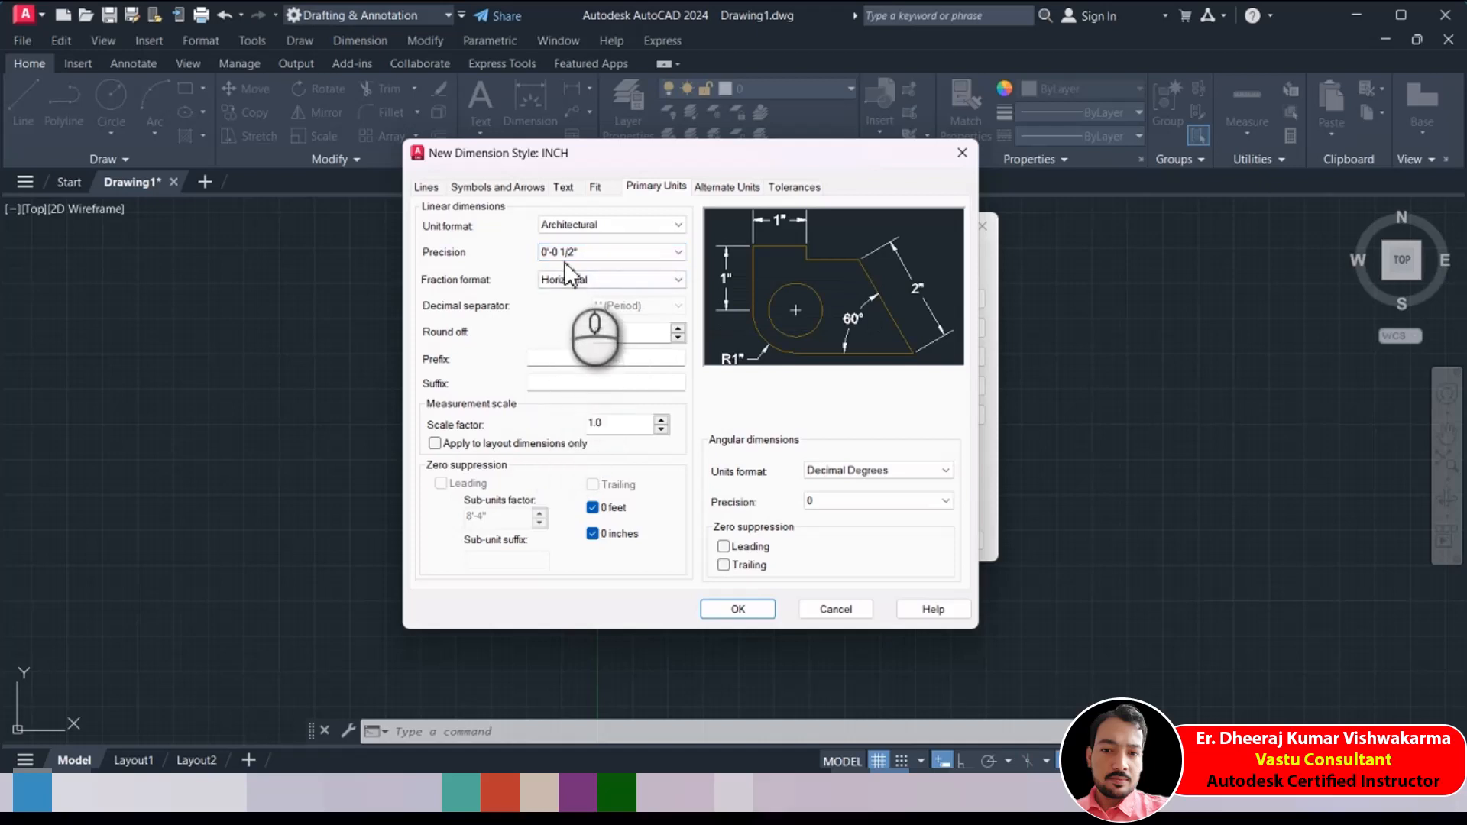
# Set the dimension text height to 6" and the arrow size to 6"
pyautogui.click(569, 191)
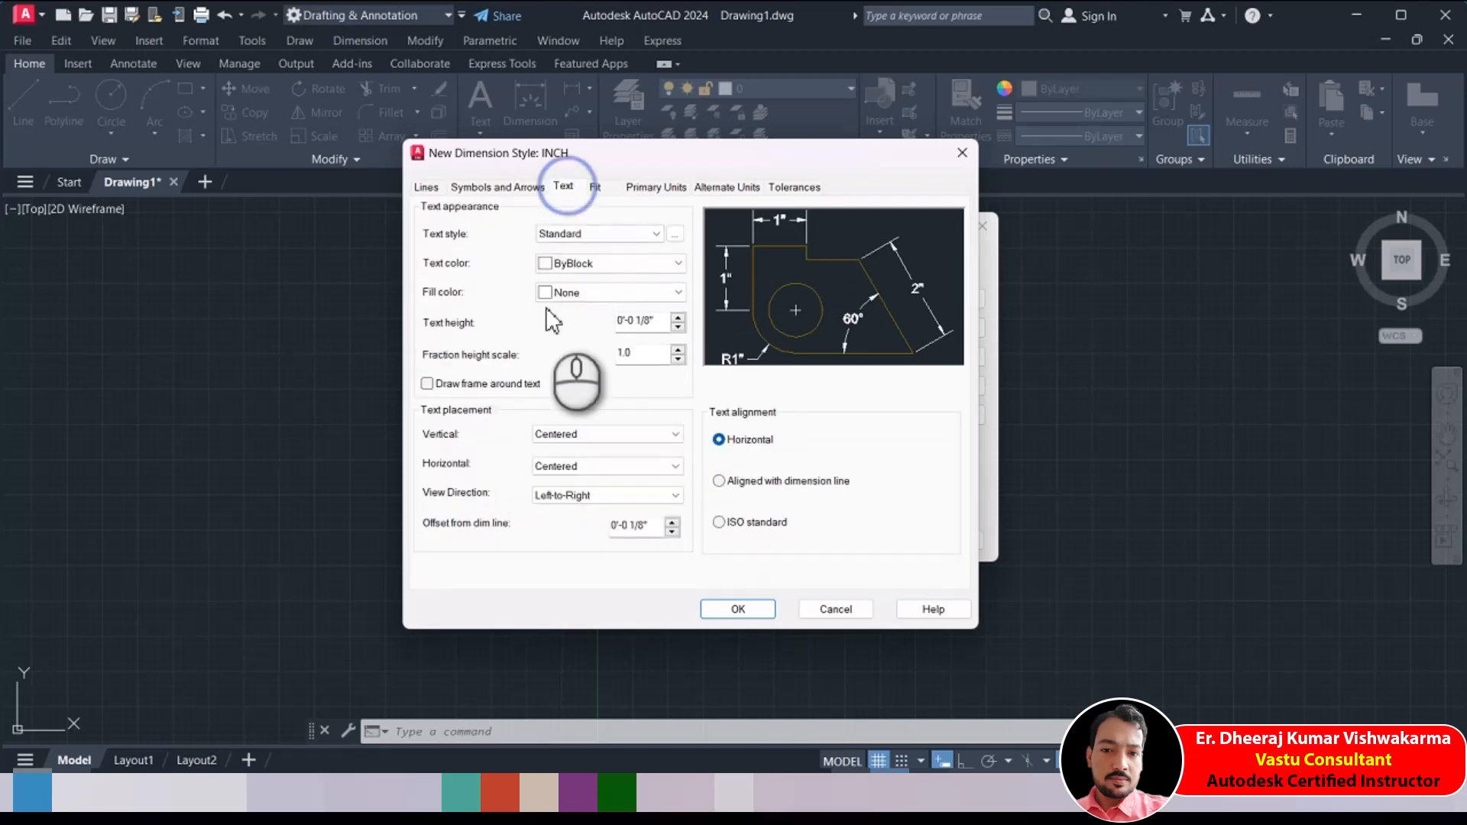
pyautogui.moveTo(657, 320); pyautogui.dragTo(587, 321)
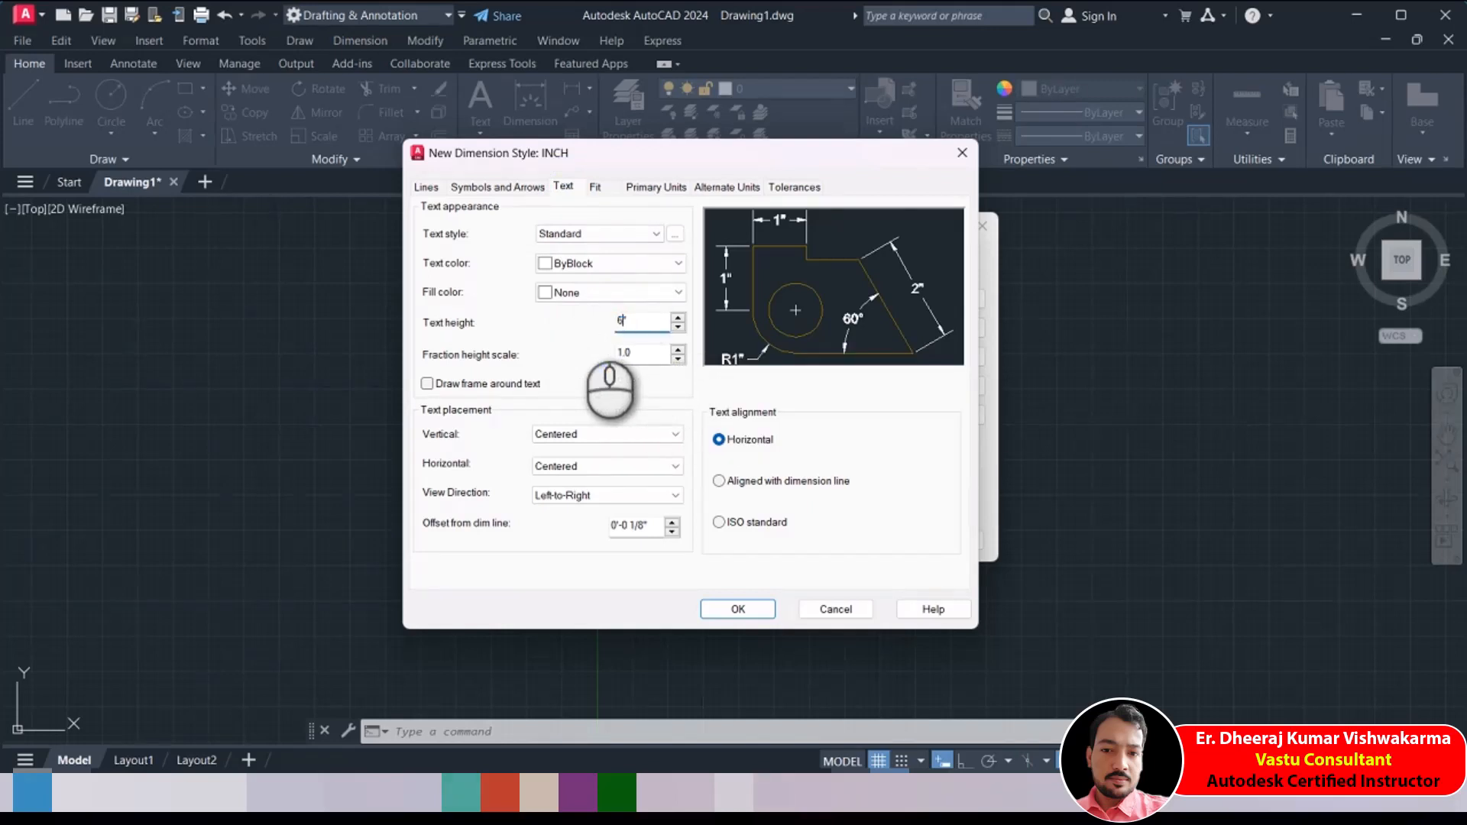
pyautogui.click(488, 188)
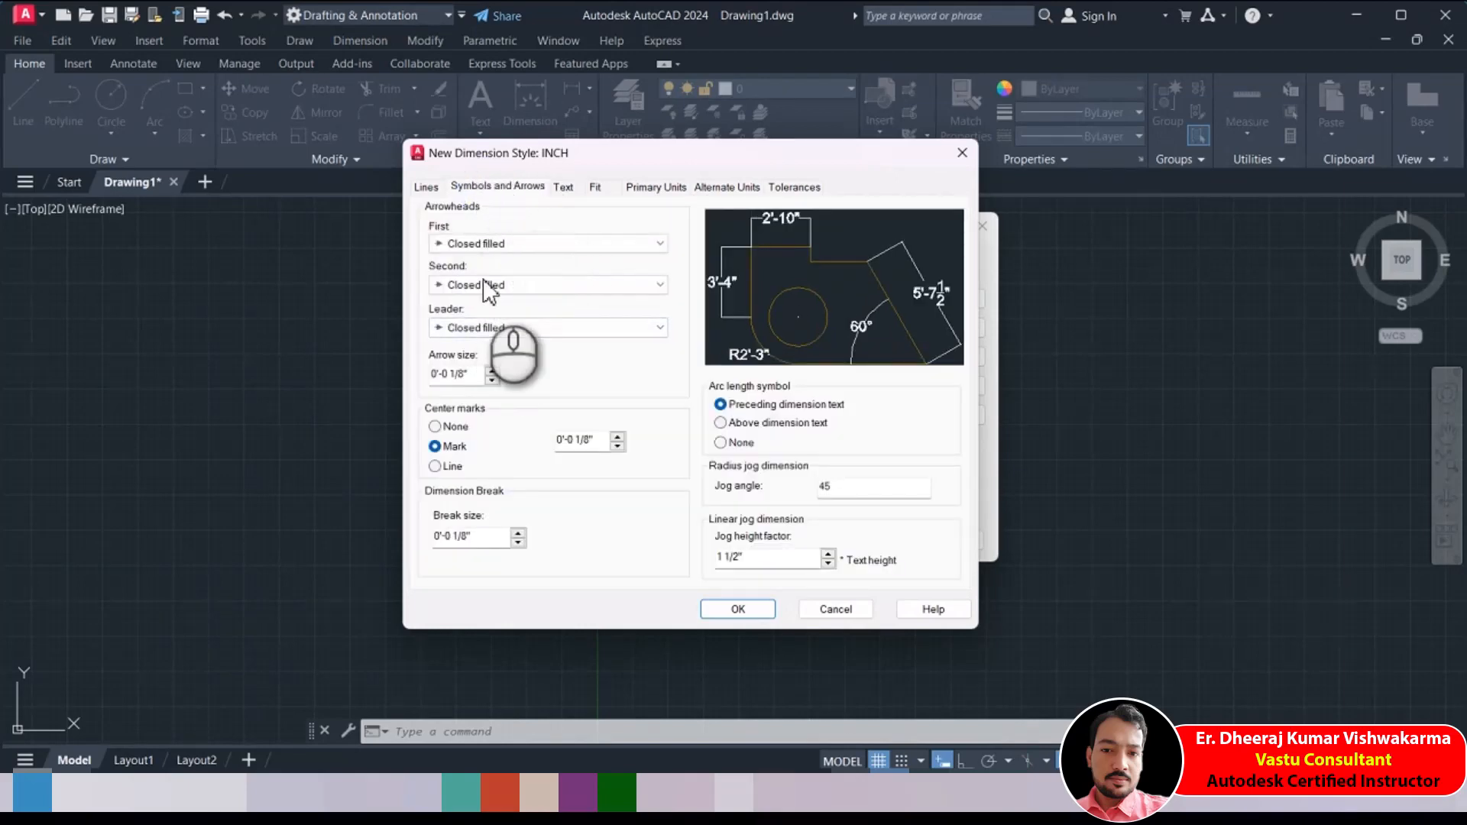
pyautogui.moveTo(465, 374); pyautogui.dragTo(397, 387)
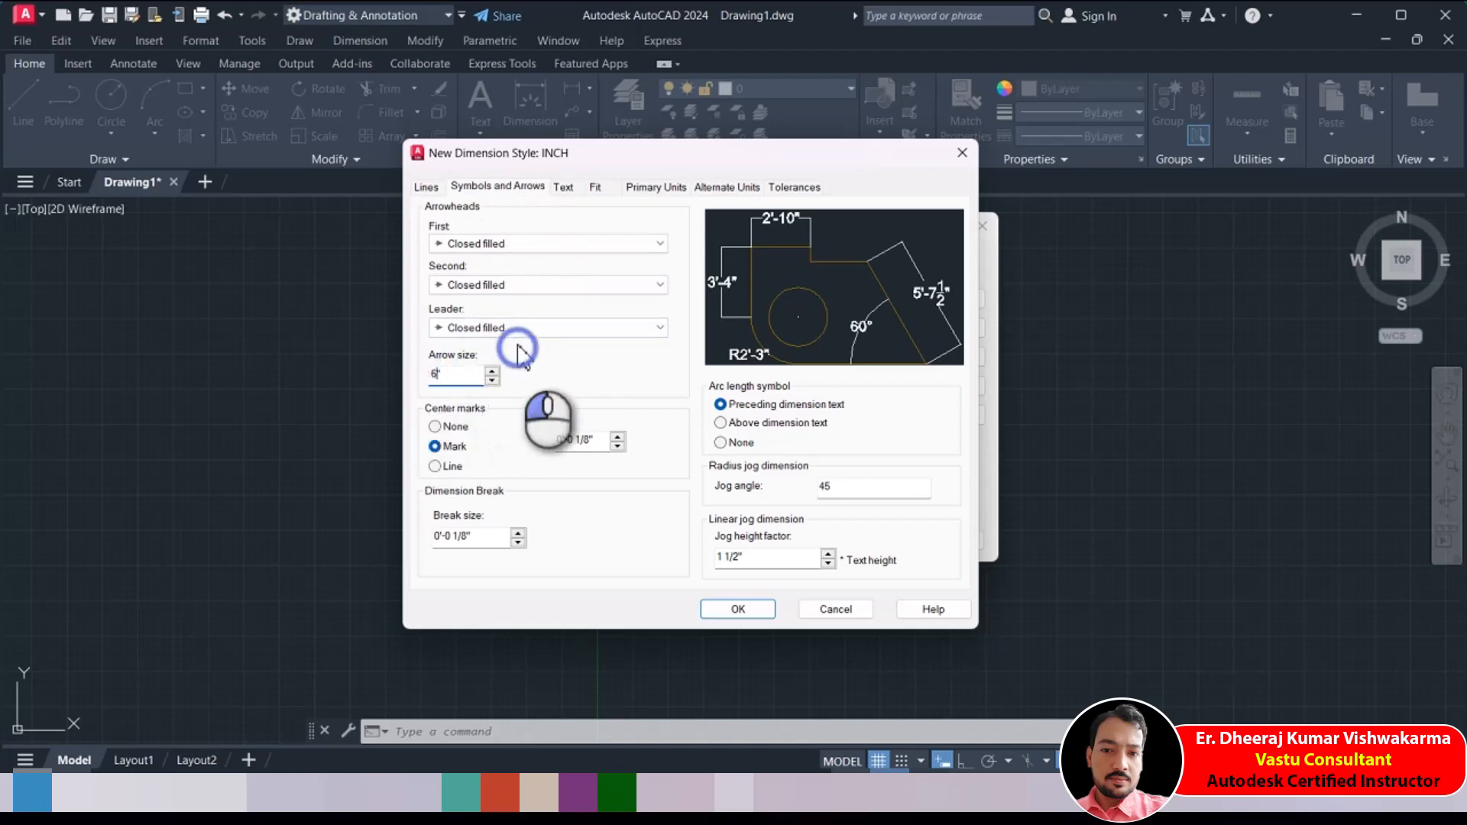
# Set the extension lines to extend 6" beyond the dimension lines and to be offset 6" from the origin
pyautogui.click(426, 188)
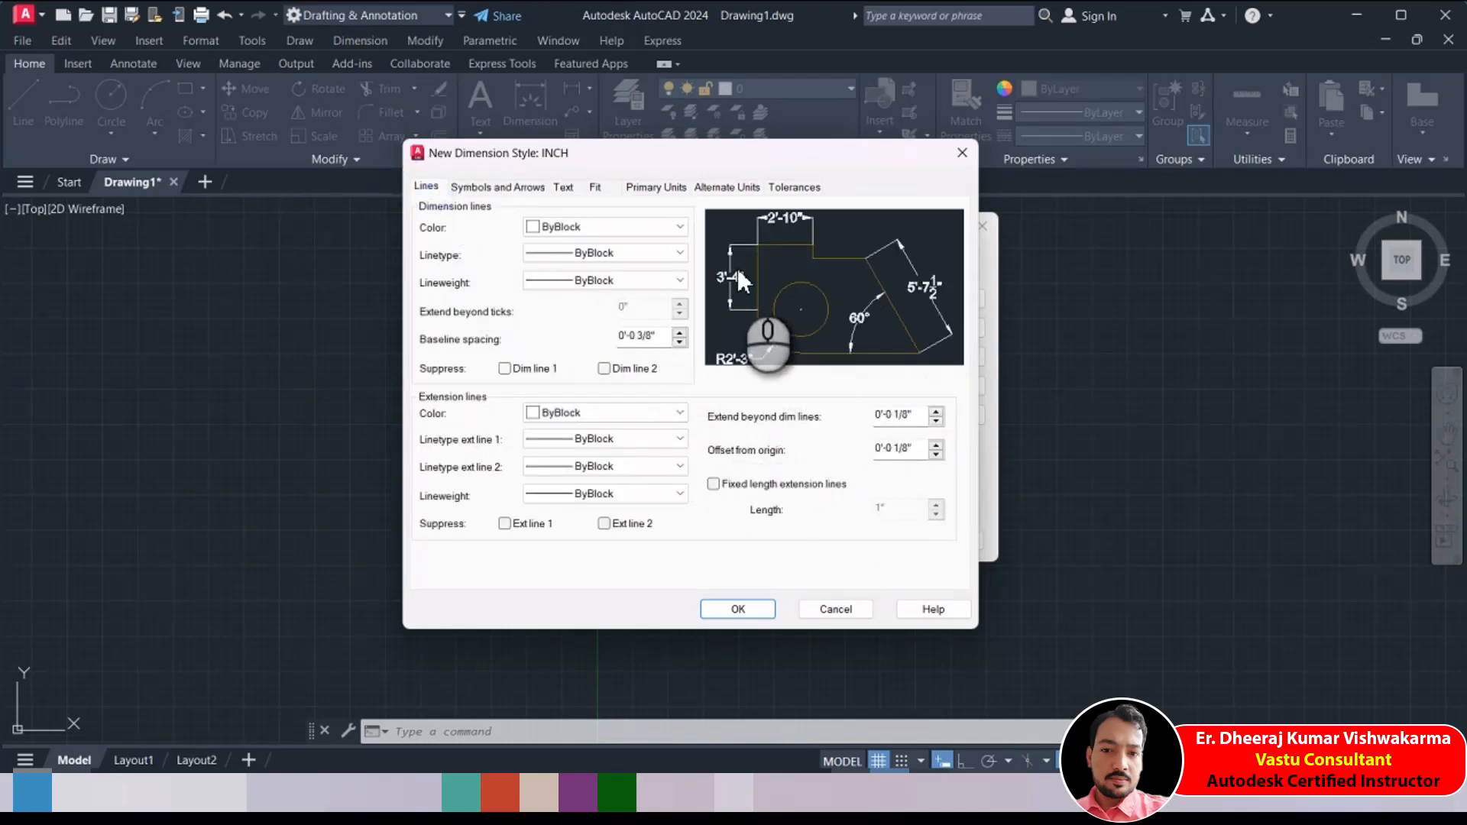
pyautogui.doubleClick(911, 417)
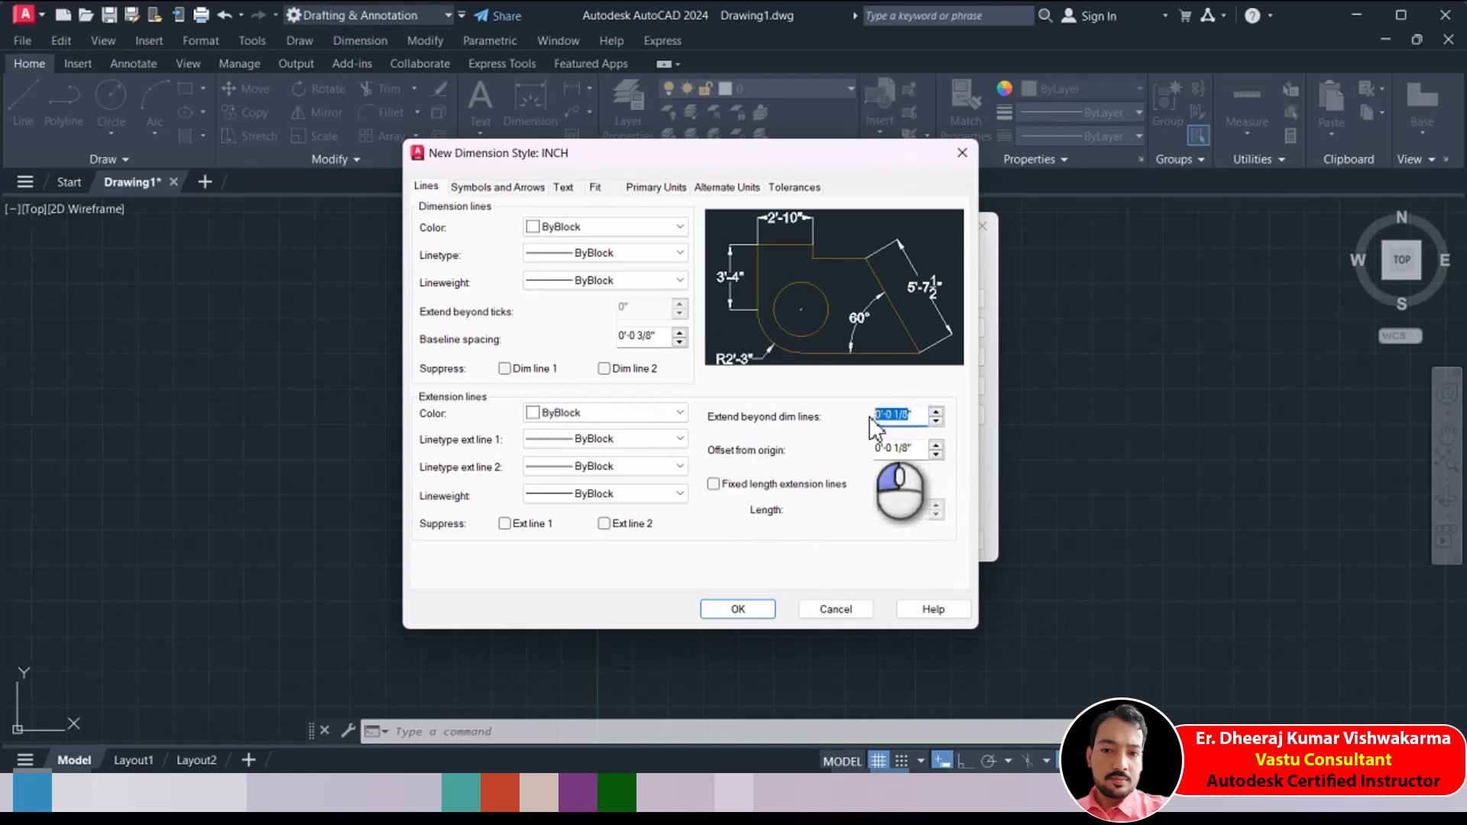
pyautogui.write('6')
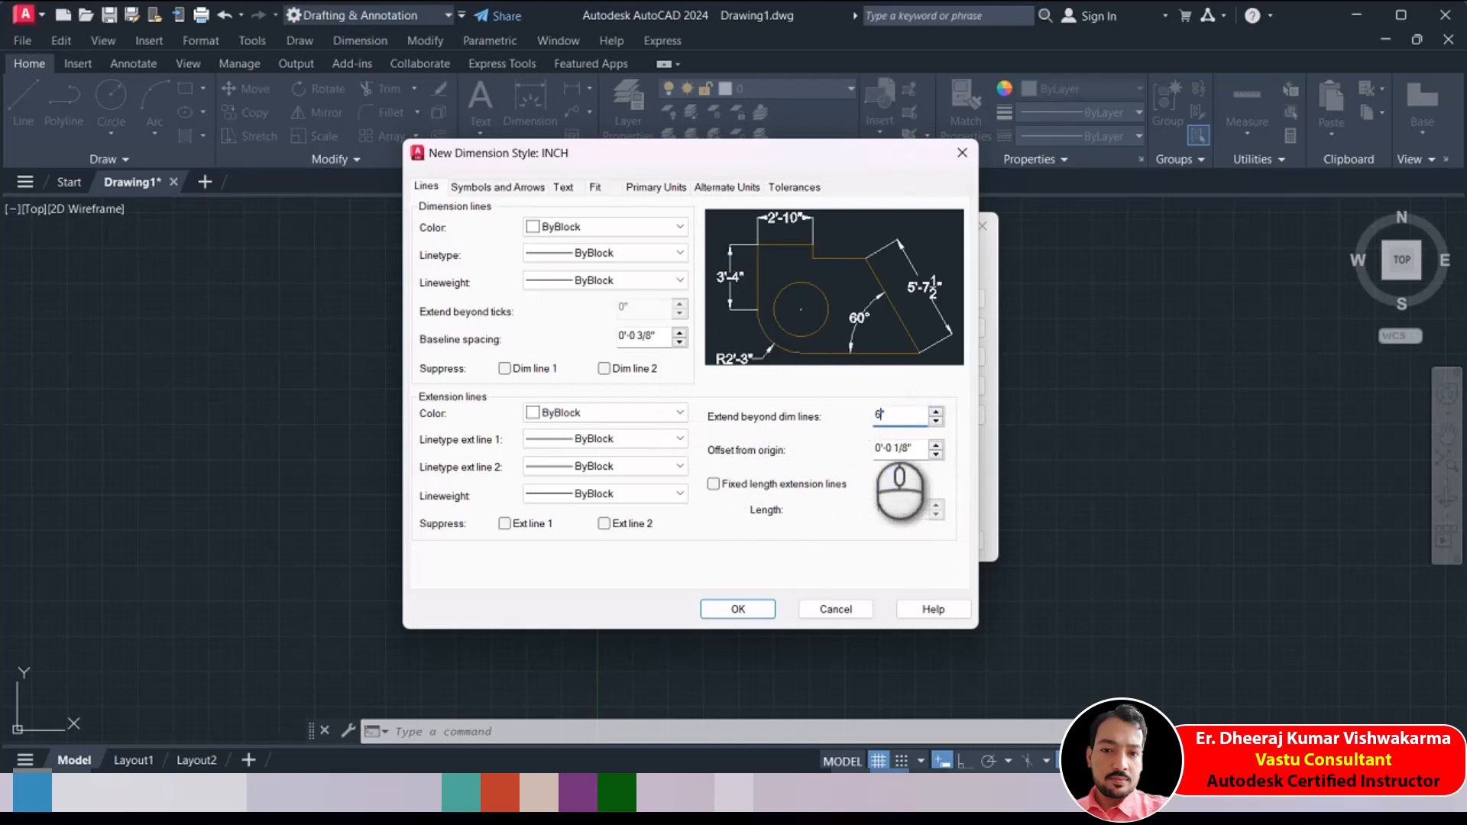
pyautogui.click(912, 448)
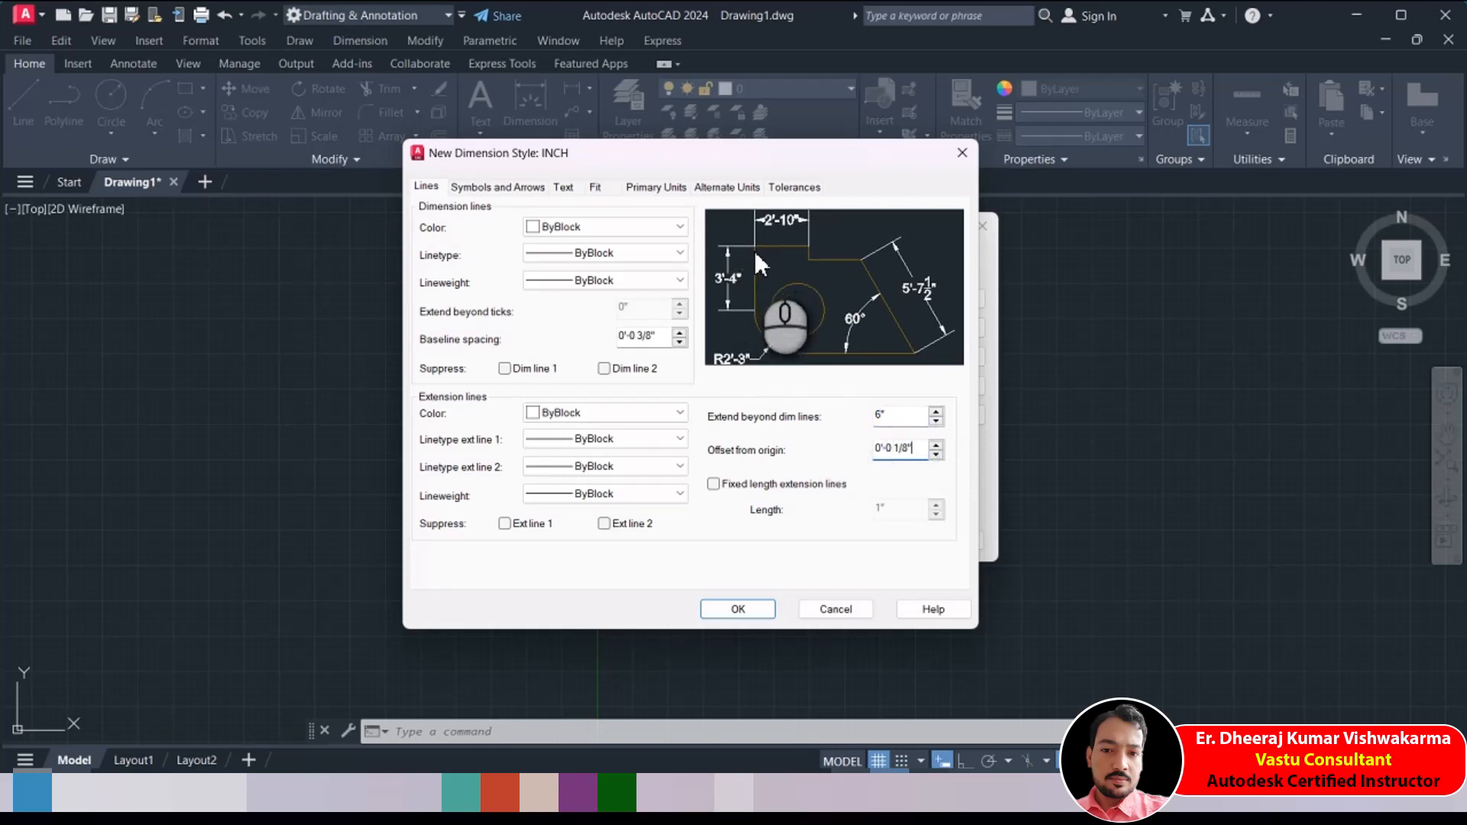
pyautogui.doubleClick(915, 451)
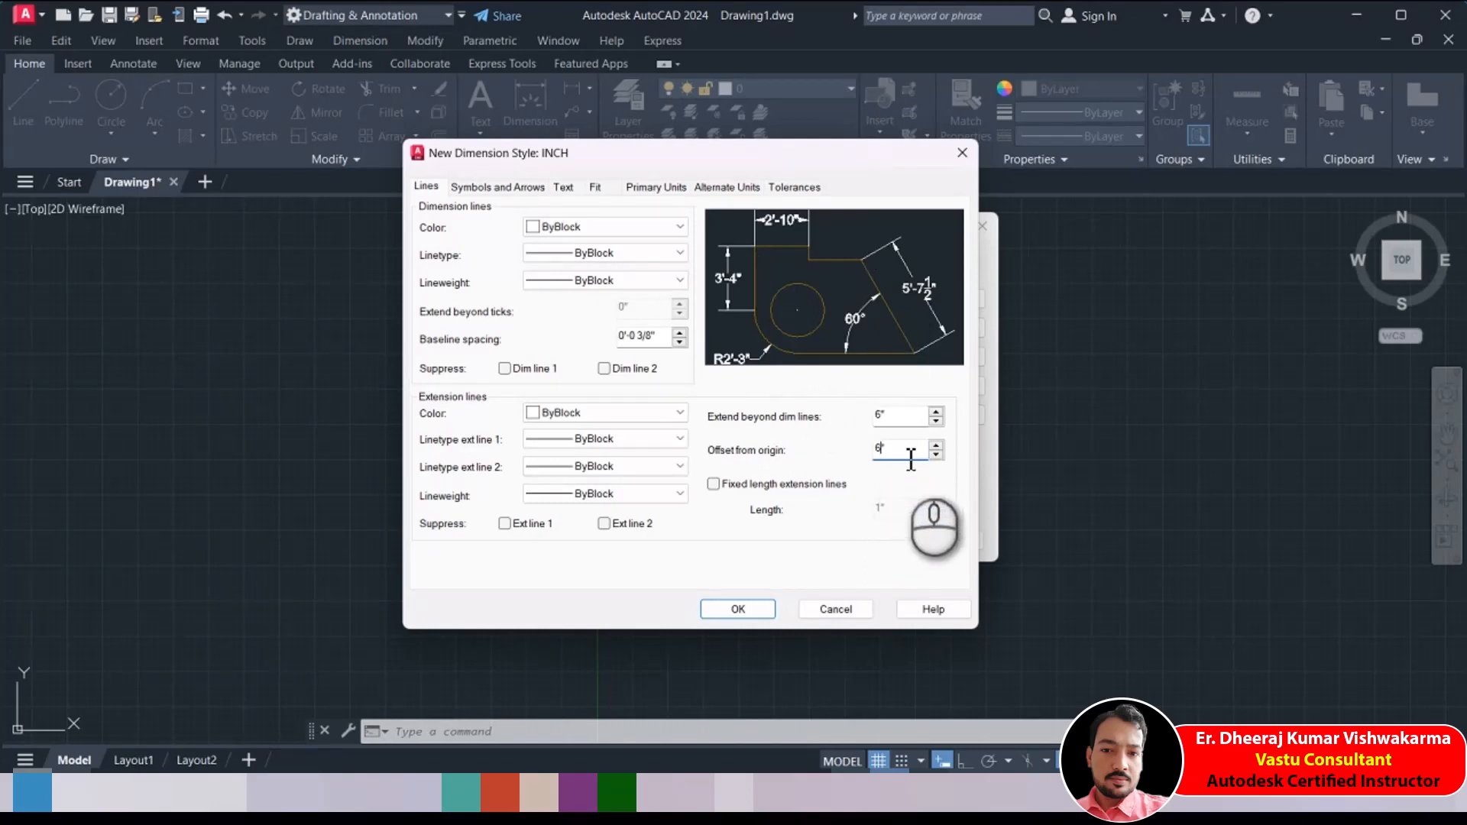
pyautogui.click(901, 418)
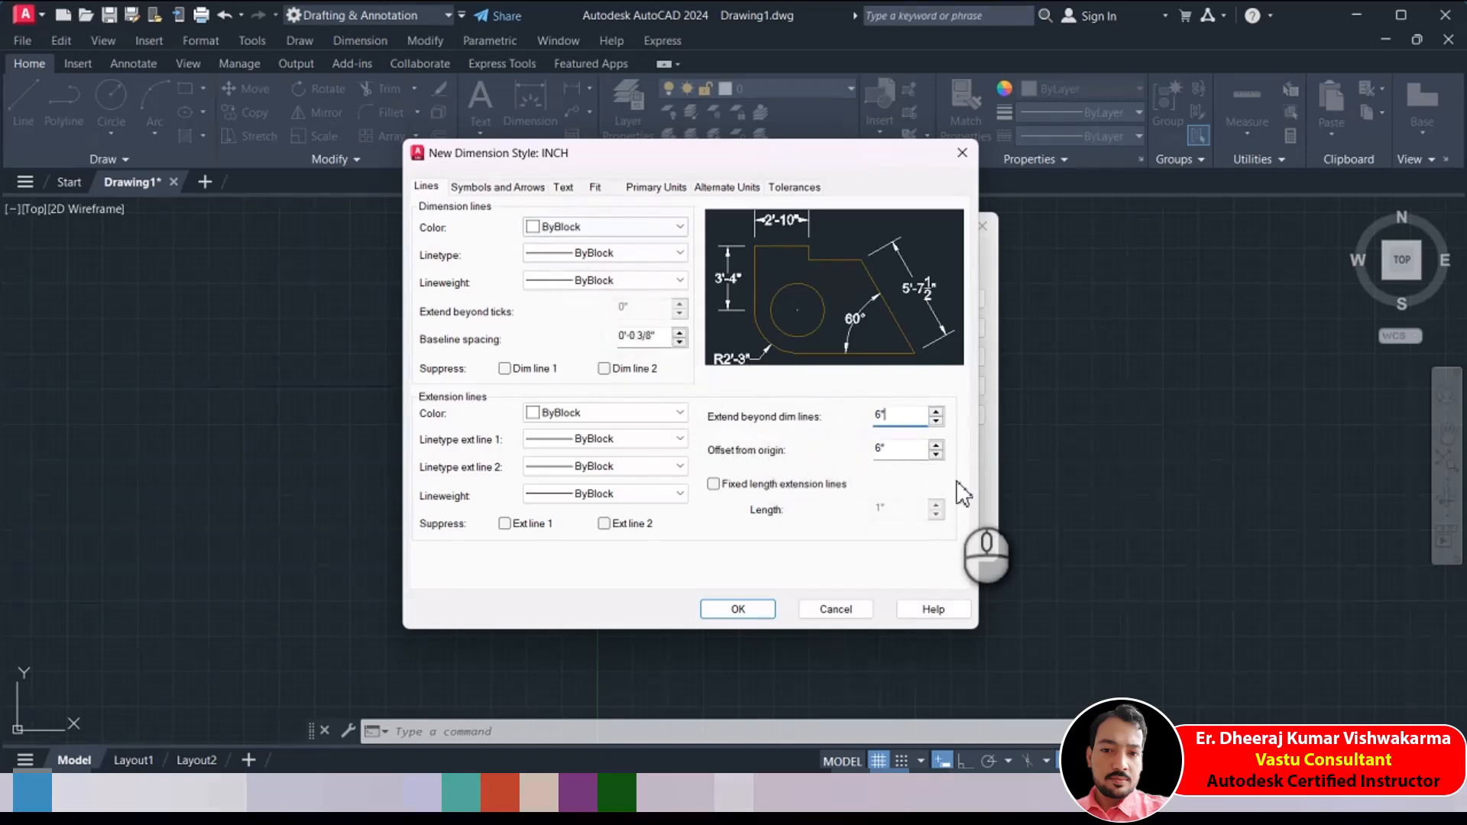
# Recheck the arrow size and text height, and set the dimension text alignment to ISO standard
pyautogui.click(498, 186)
pyautogui.doubleClick(452, 379)
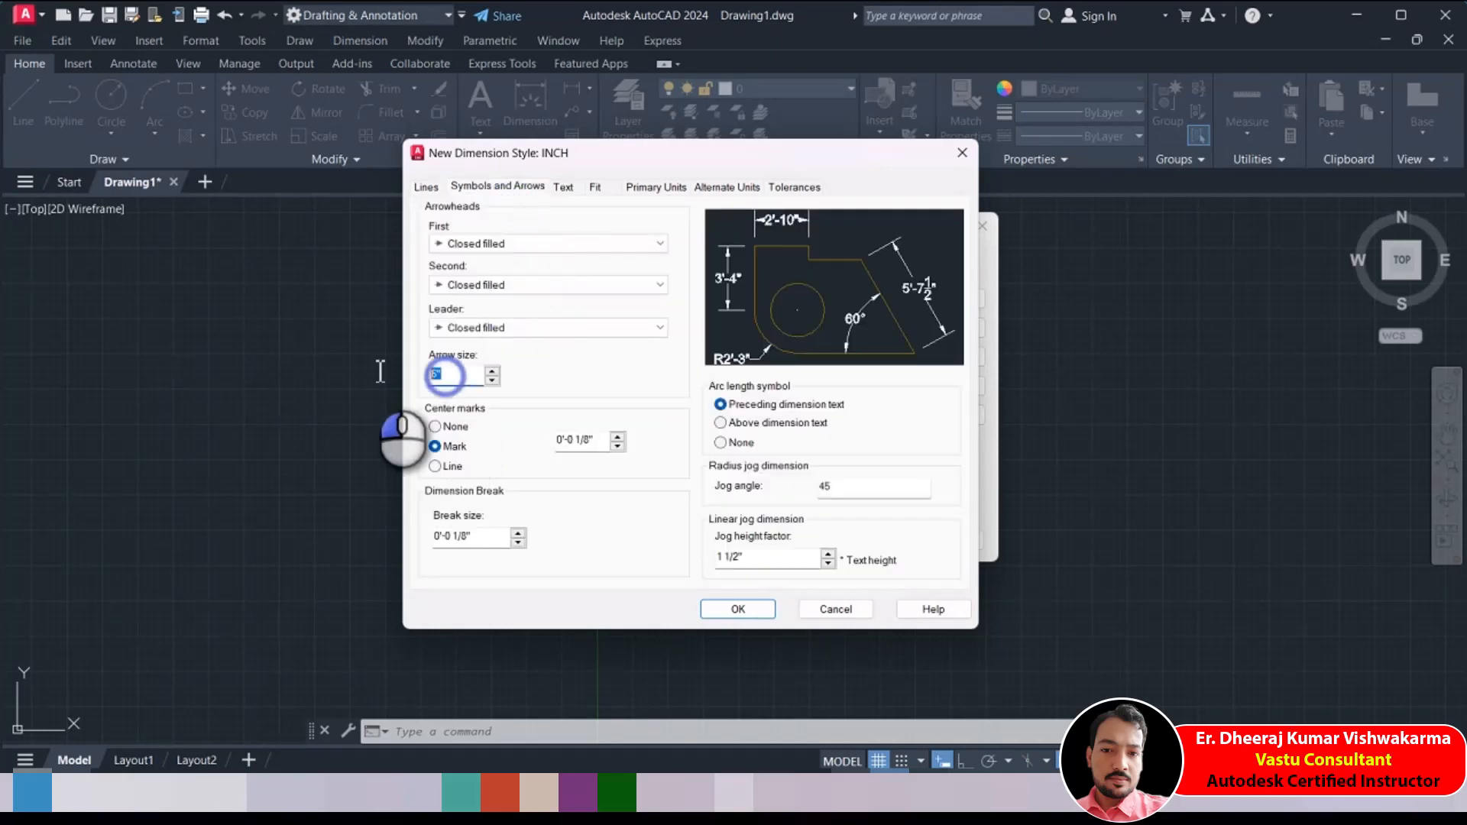
pyautogui.click(566, 187)
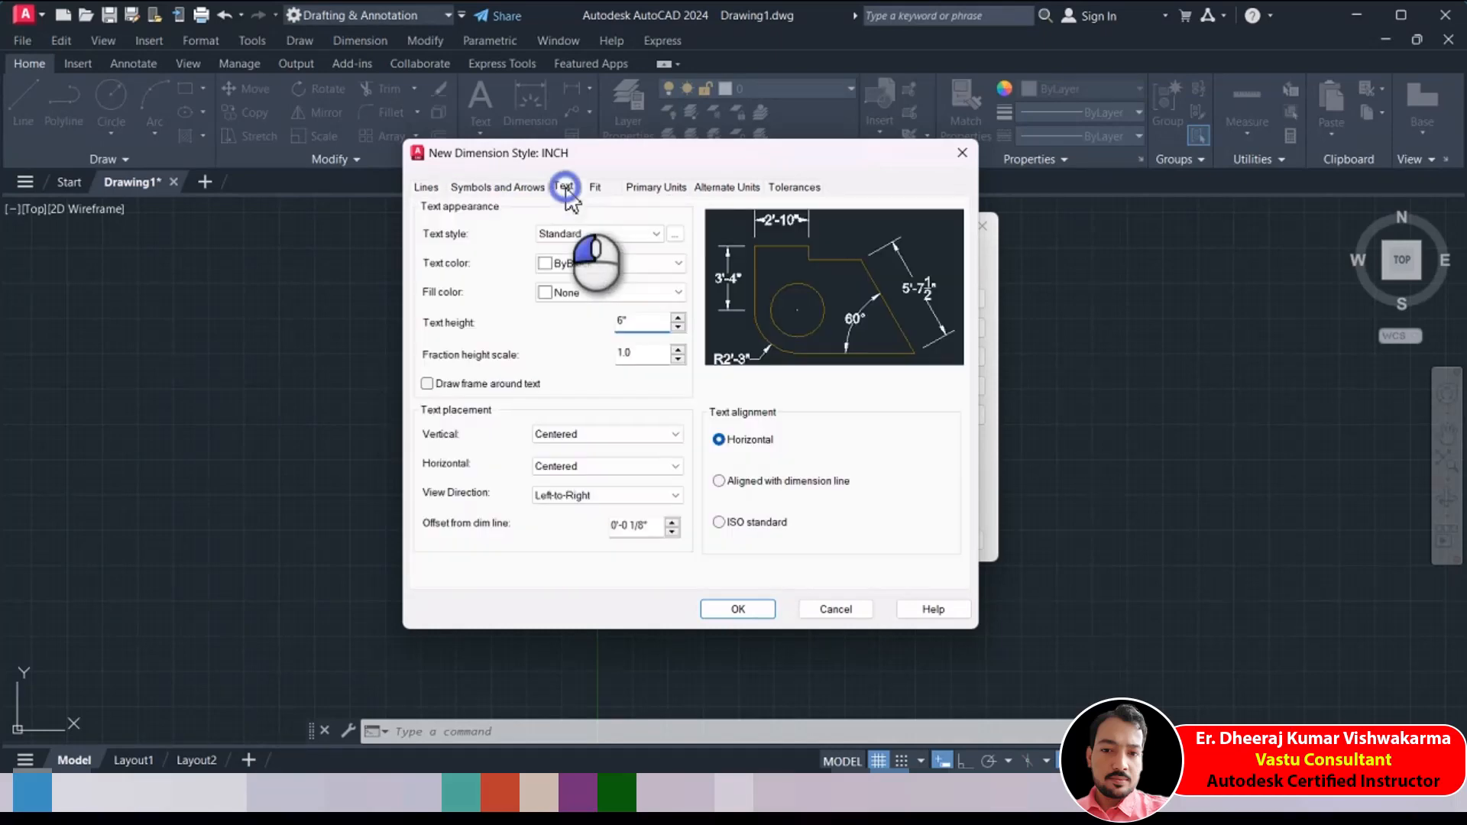
pyautogui.doubleClick(641, 322)
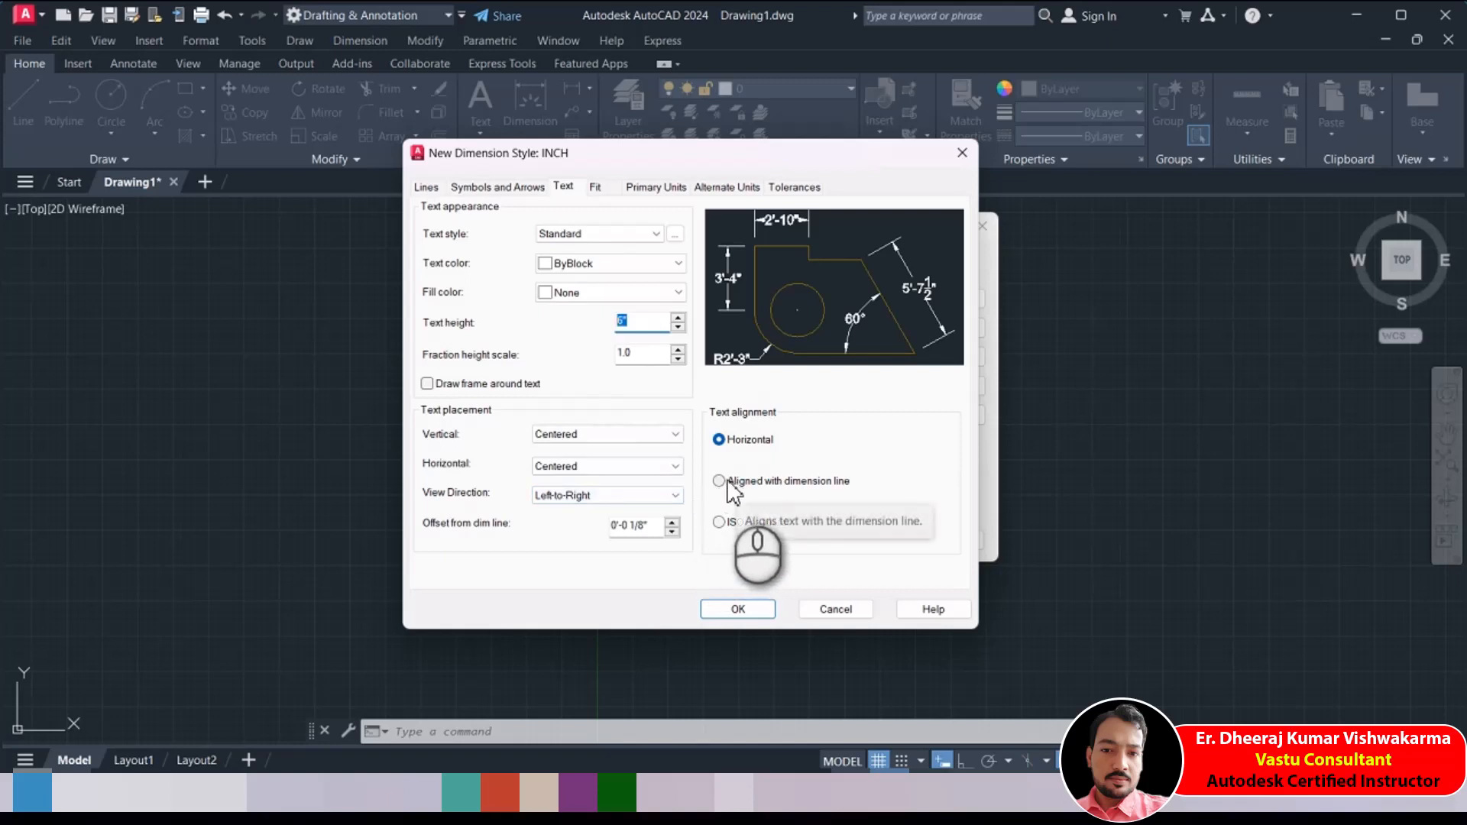
pyautogui.click(719, 523)
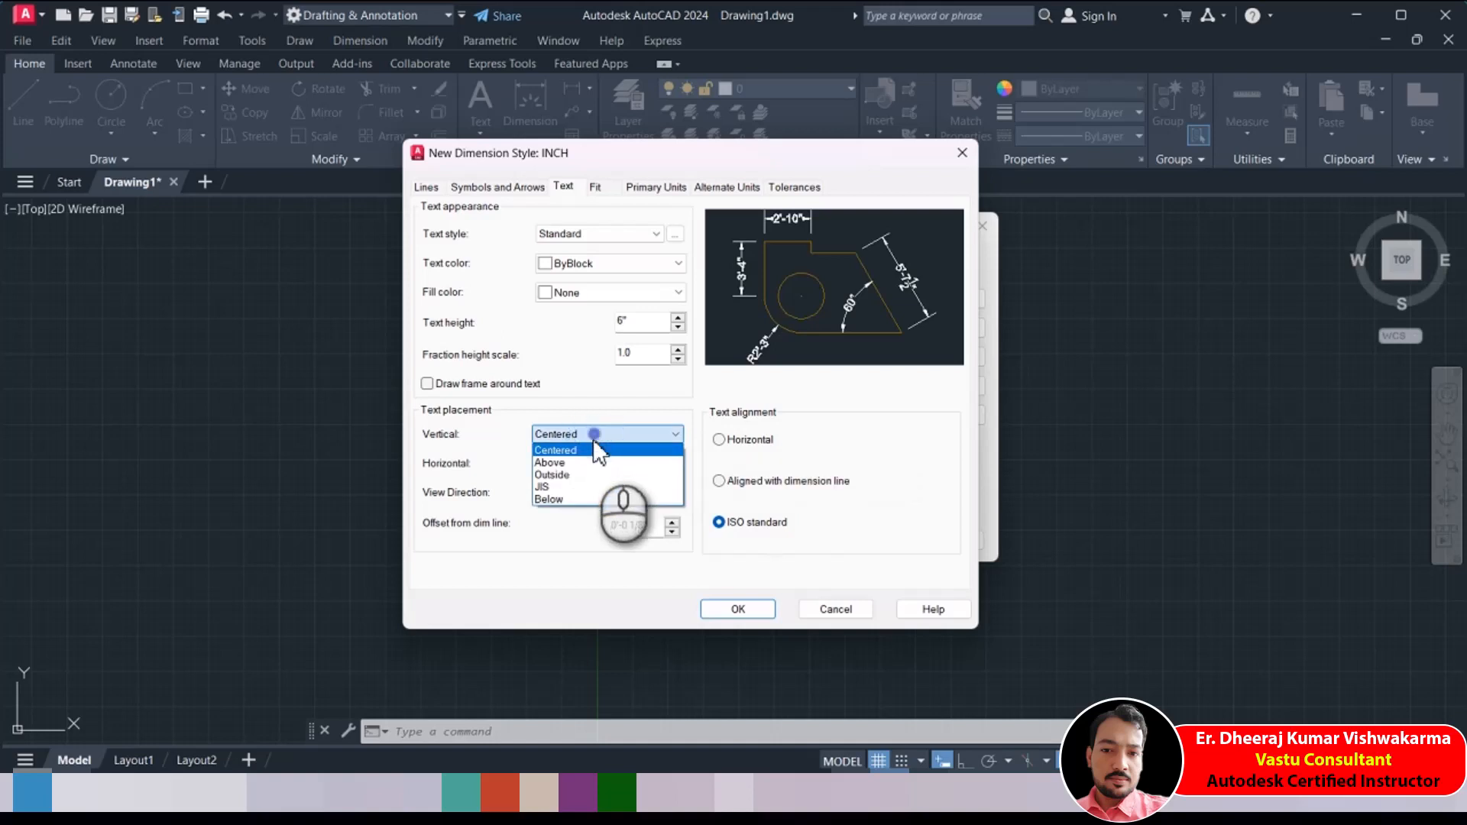
# Set the text placement to Above vertically and Centered horizontally, with a 6" offset from the dimension line
pyautogui.click(579, 462)
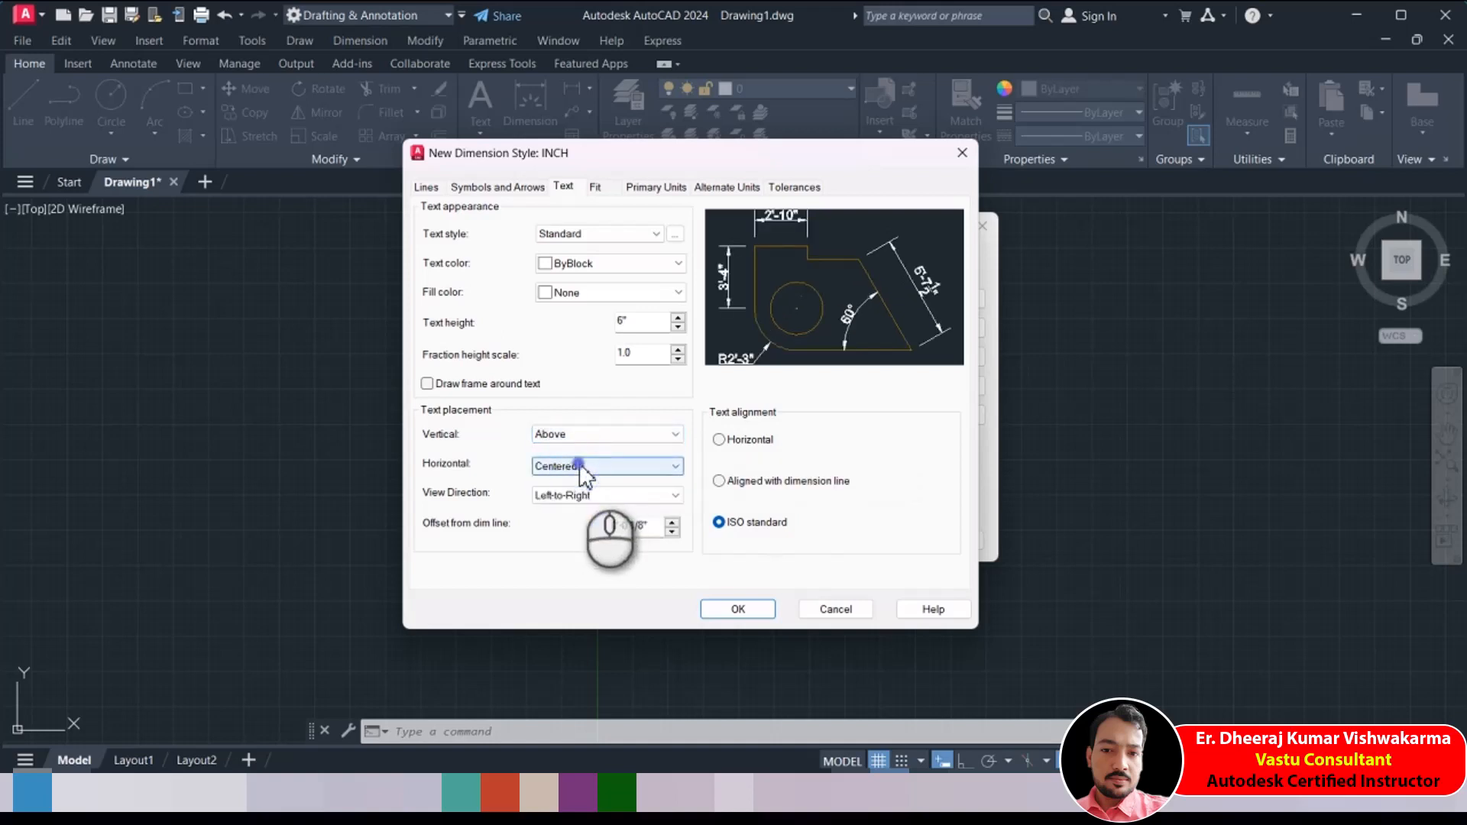
pyautogui.click(619, 464)
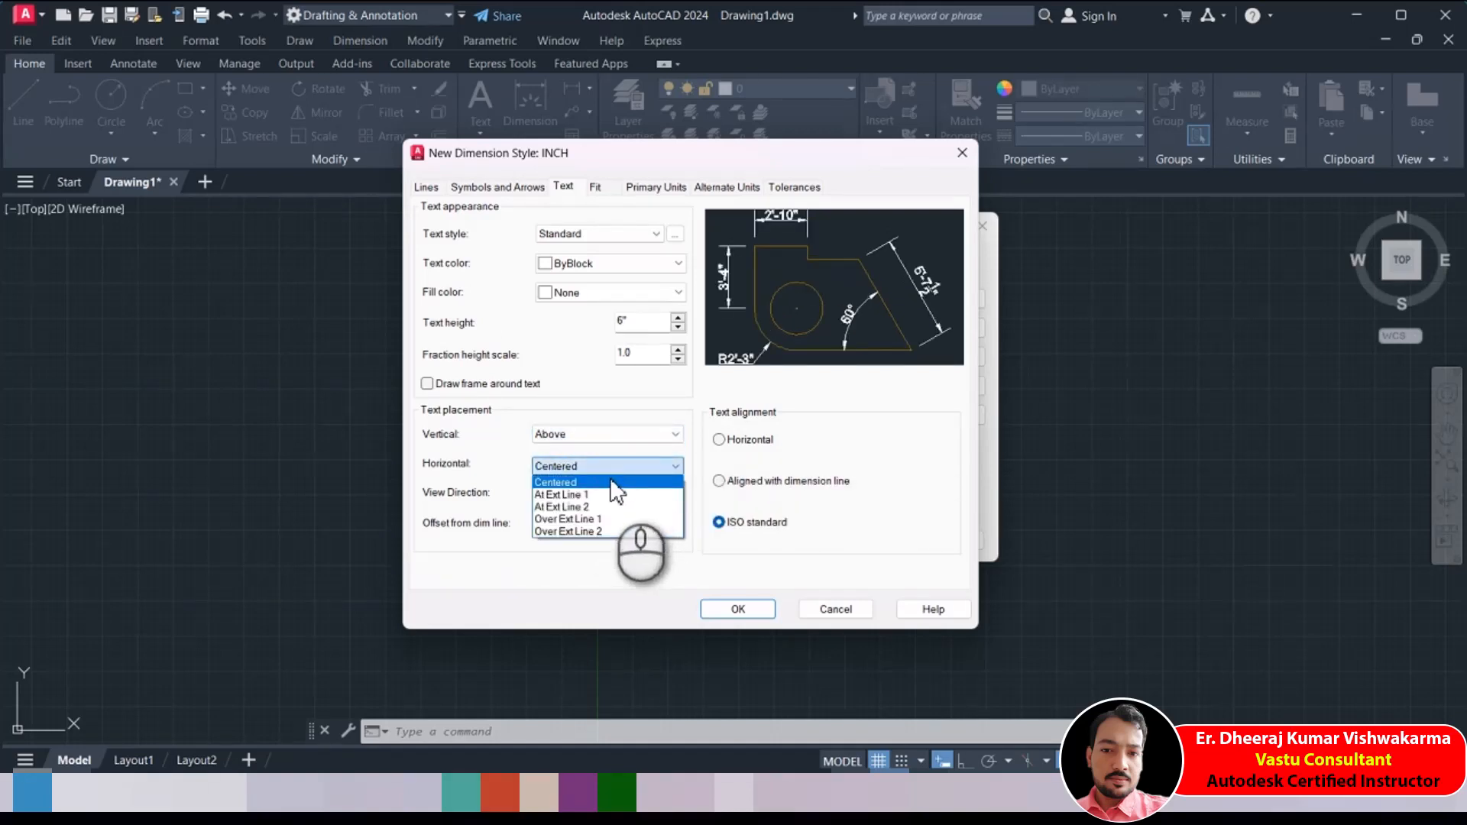
pyautogui.click(619, 481)
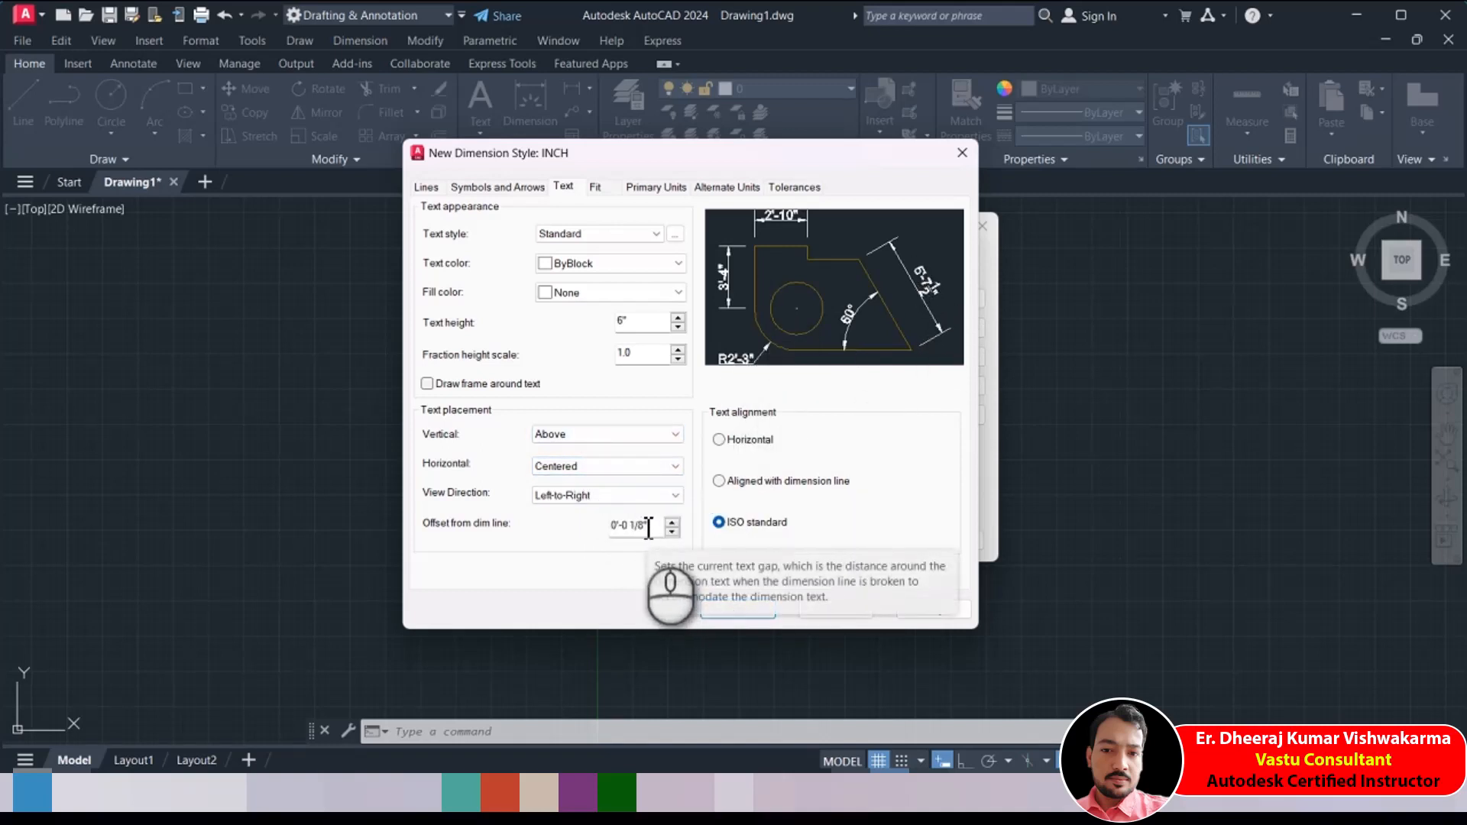
pyautogui.moveTo(646, 525); pyautogui.dragTo(604, 535)
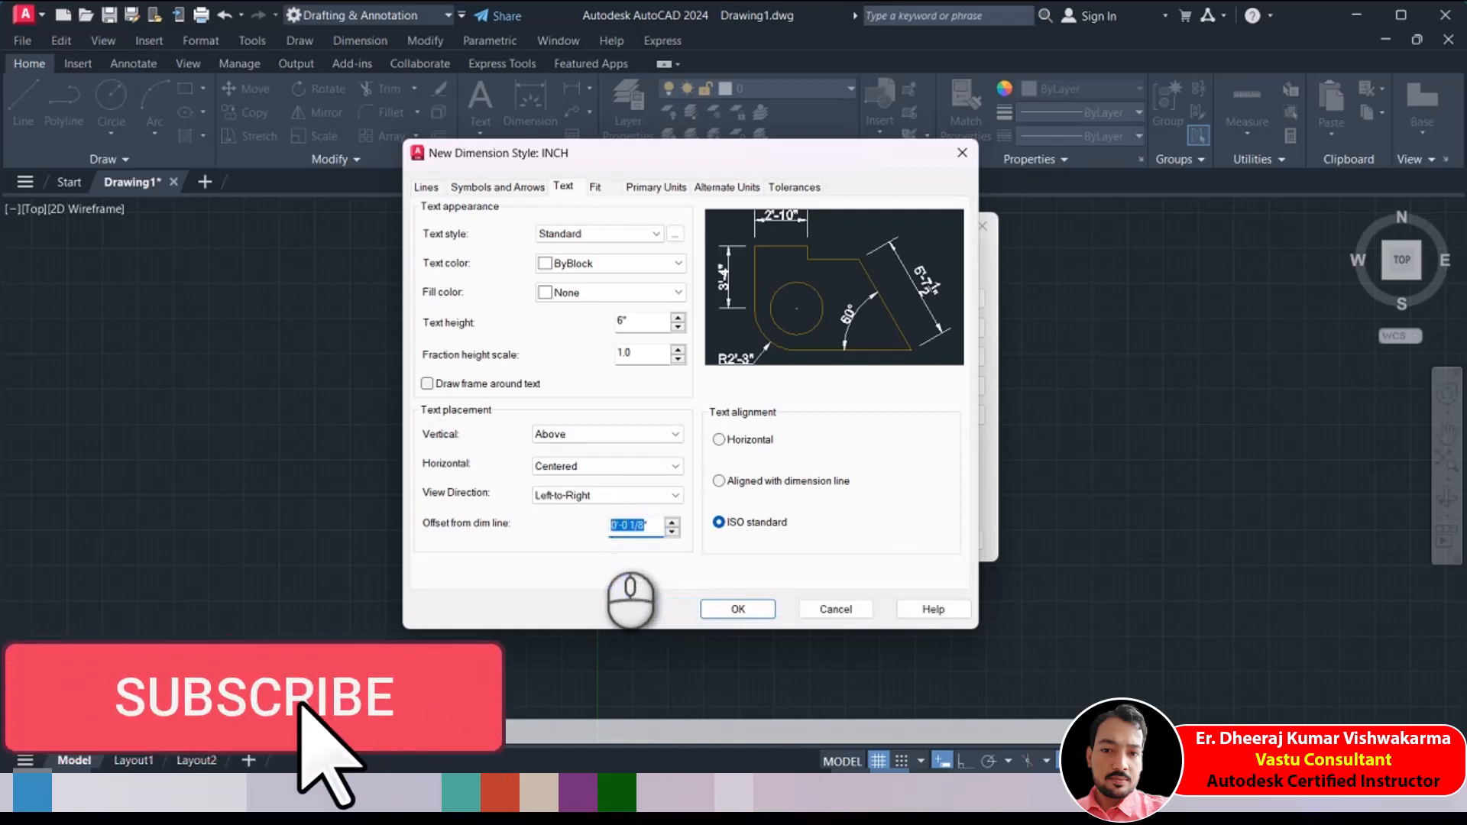
pyautogui.write('6')
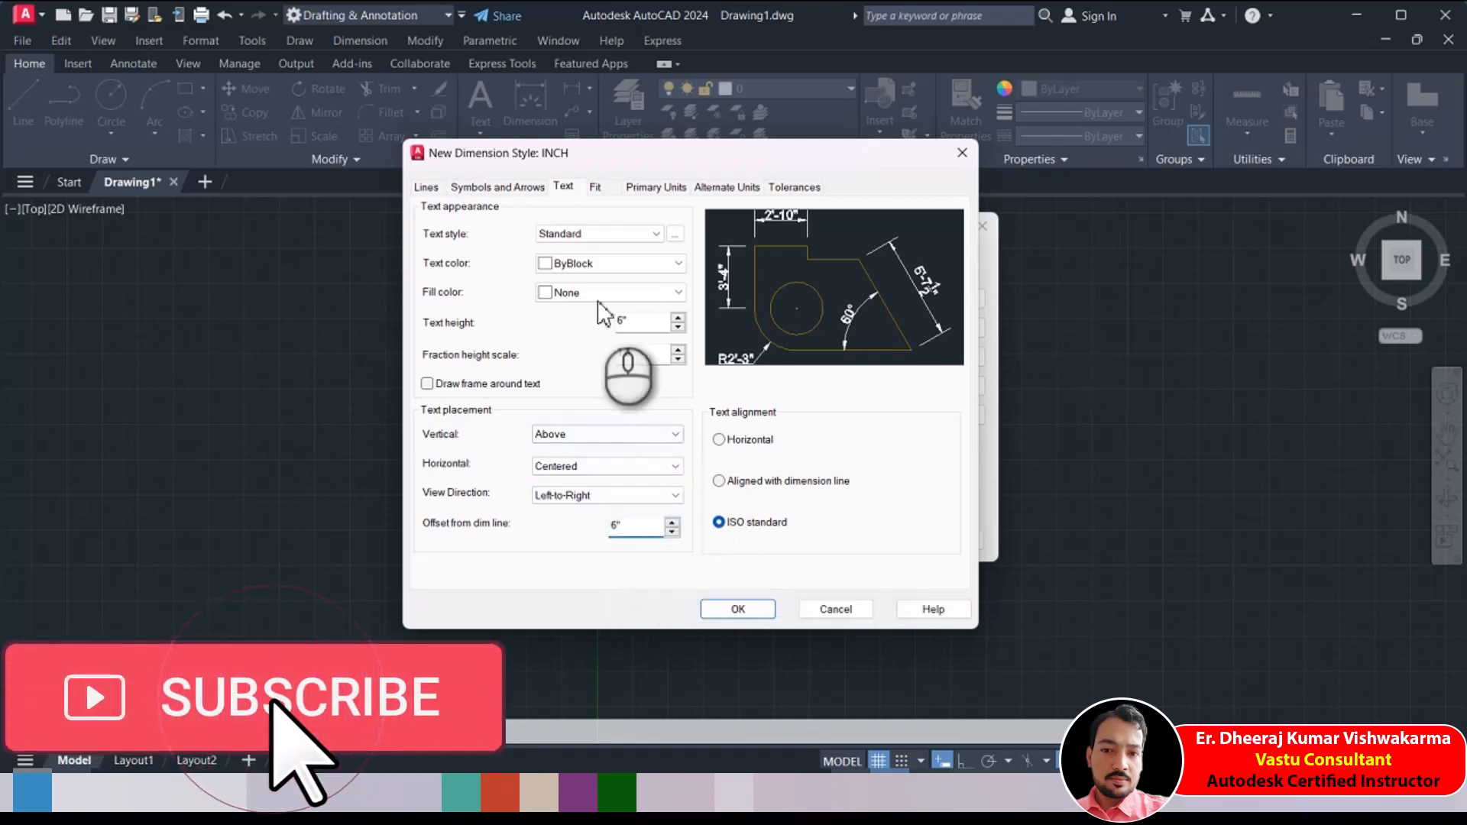
pyautogui.click(626, 321)
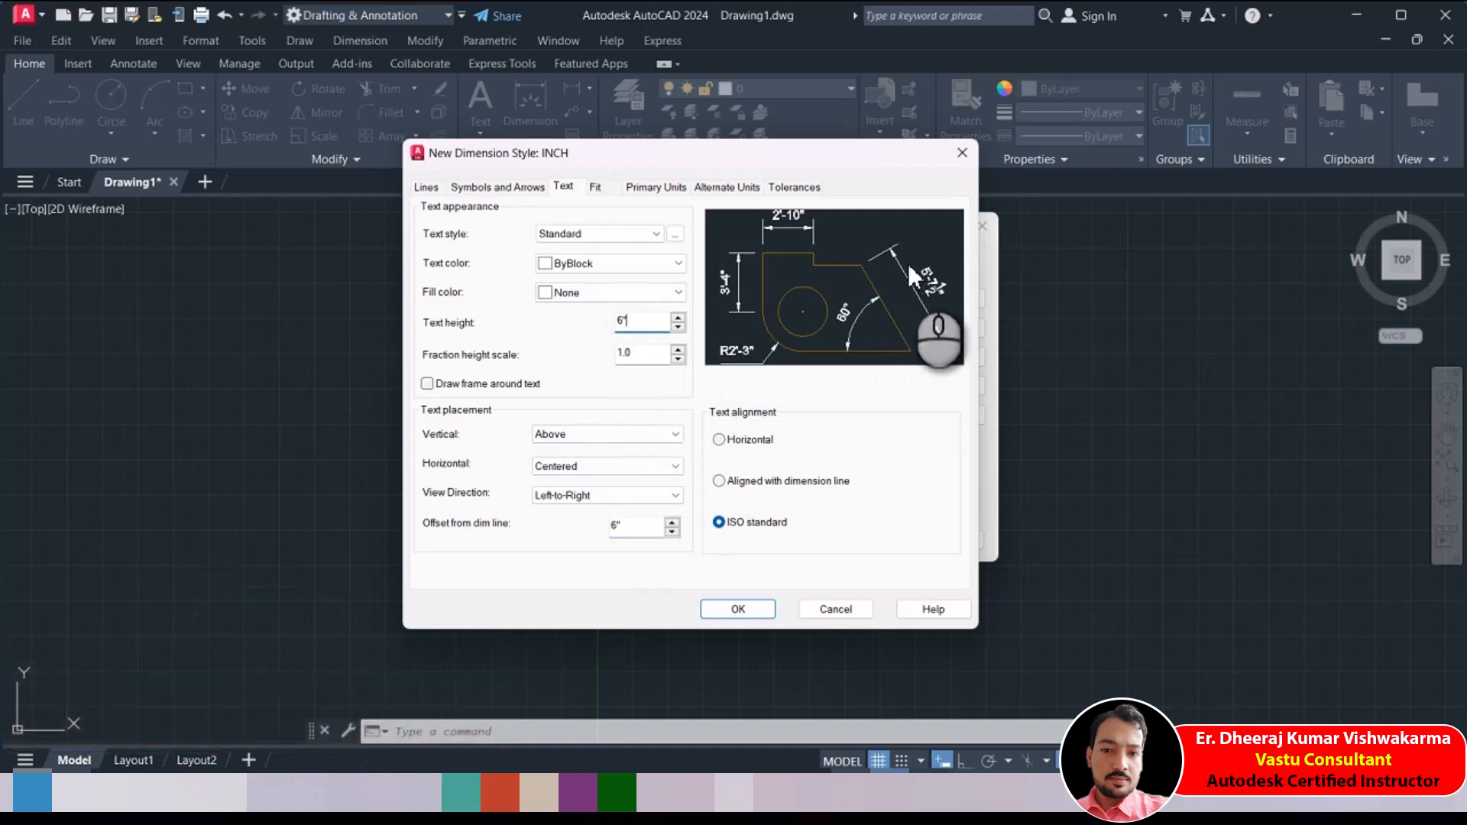
# Change the vertical placement of the dimension text to Centered
pyautogui.click(643, 434)
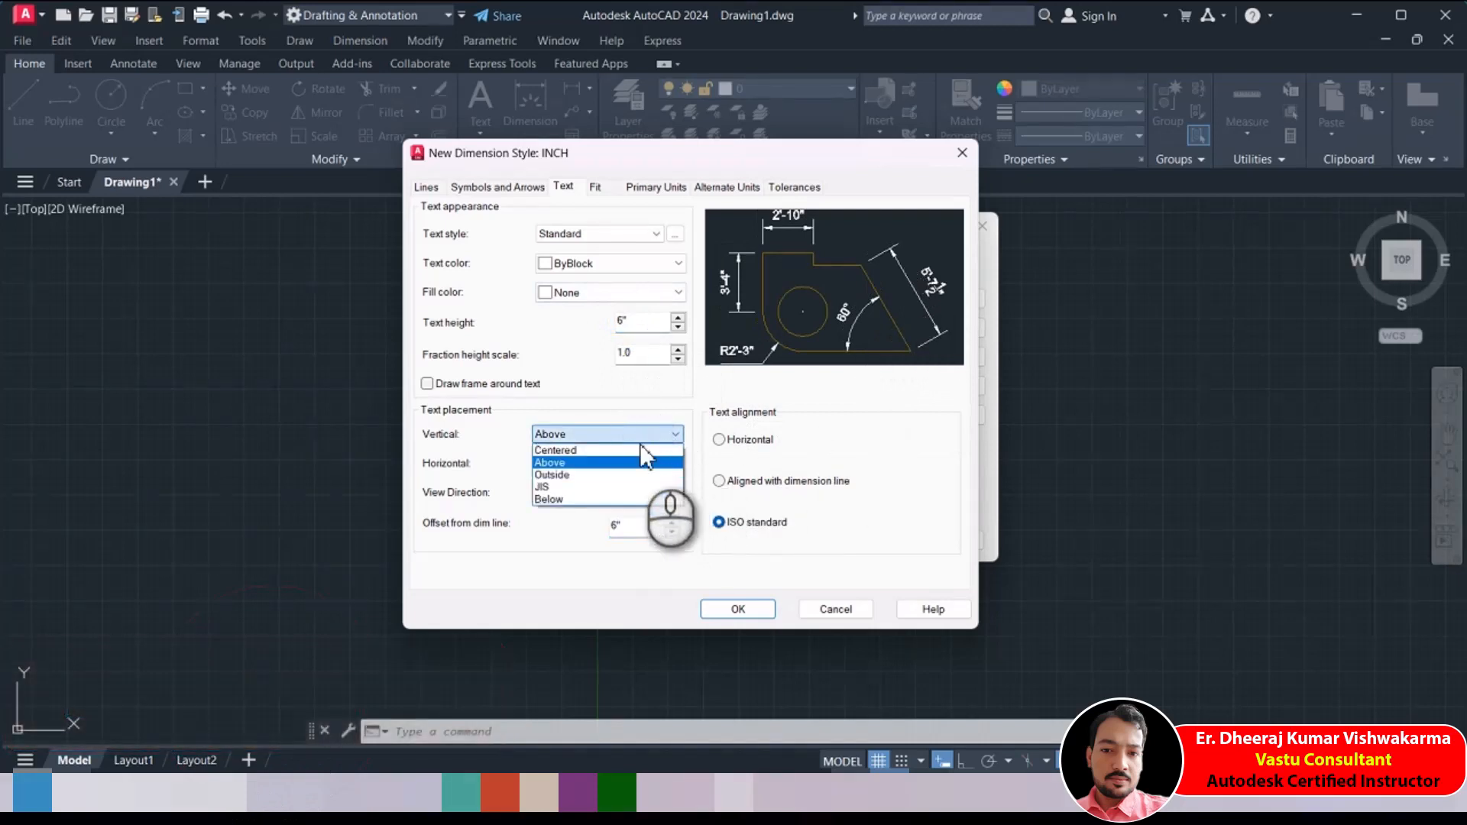
pyautogui.click(646, 450)
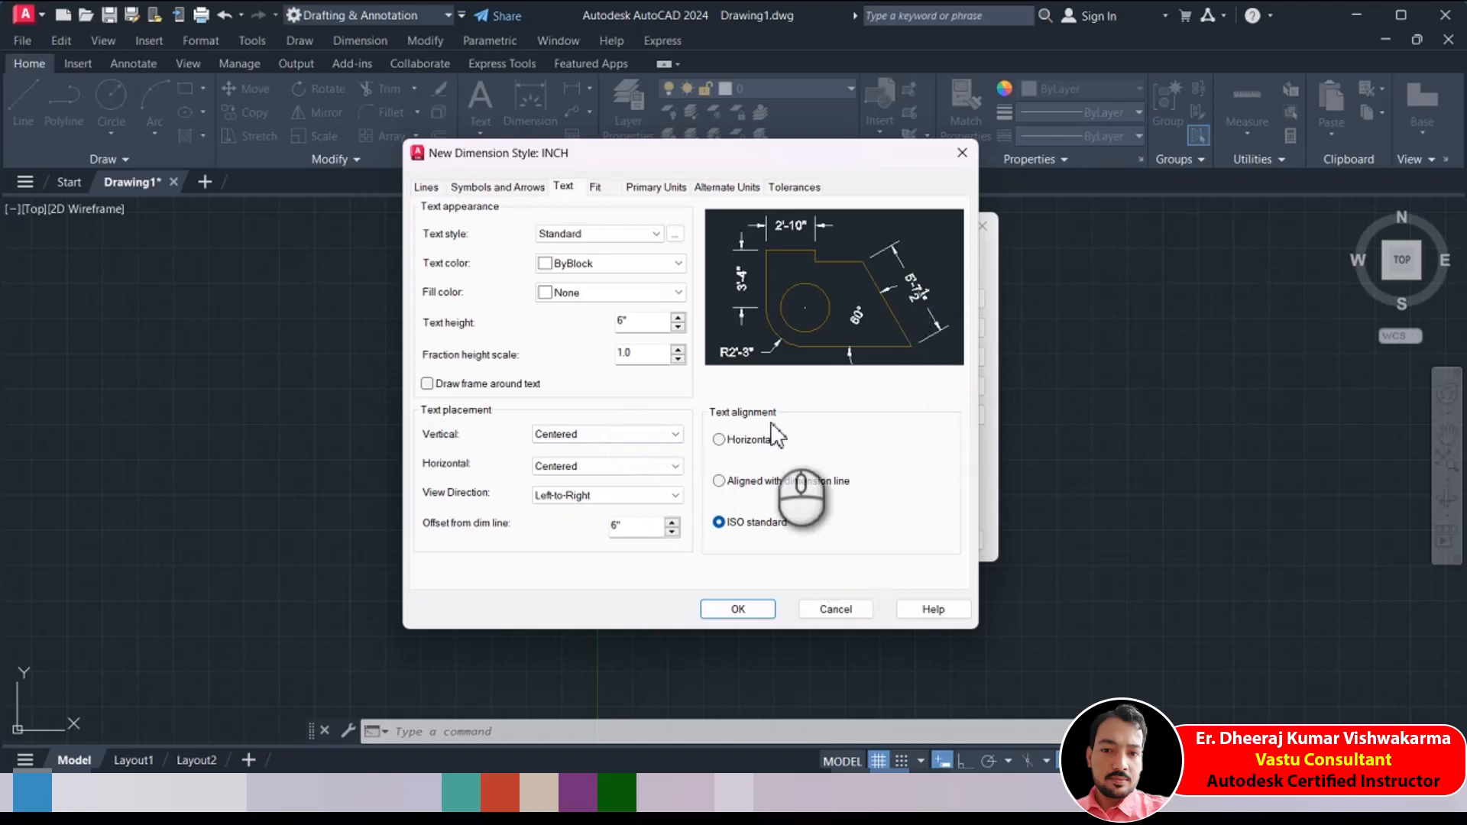
pyautogui.click(625, 435)
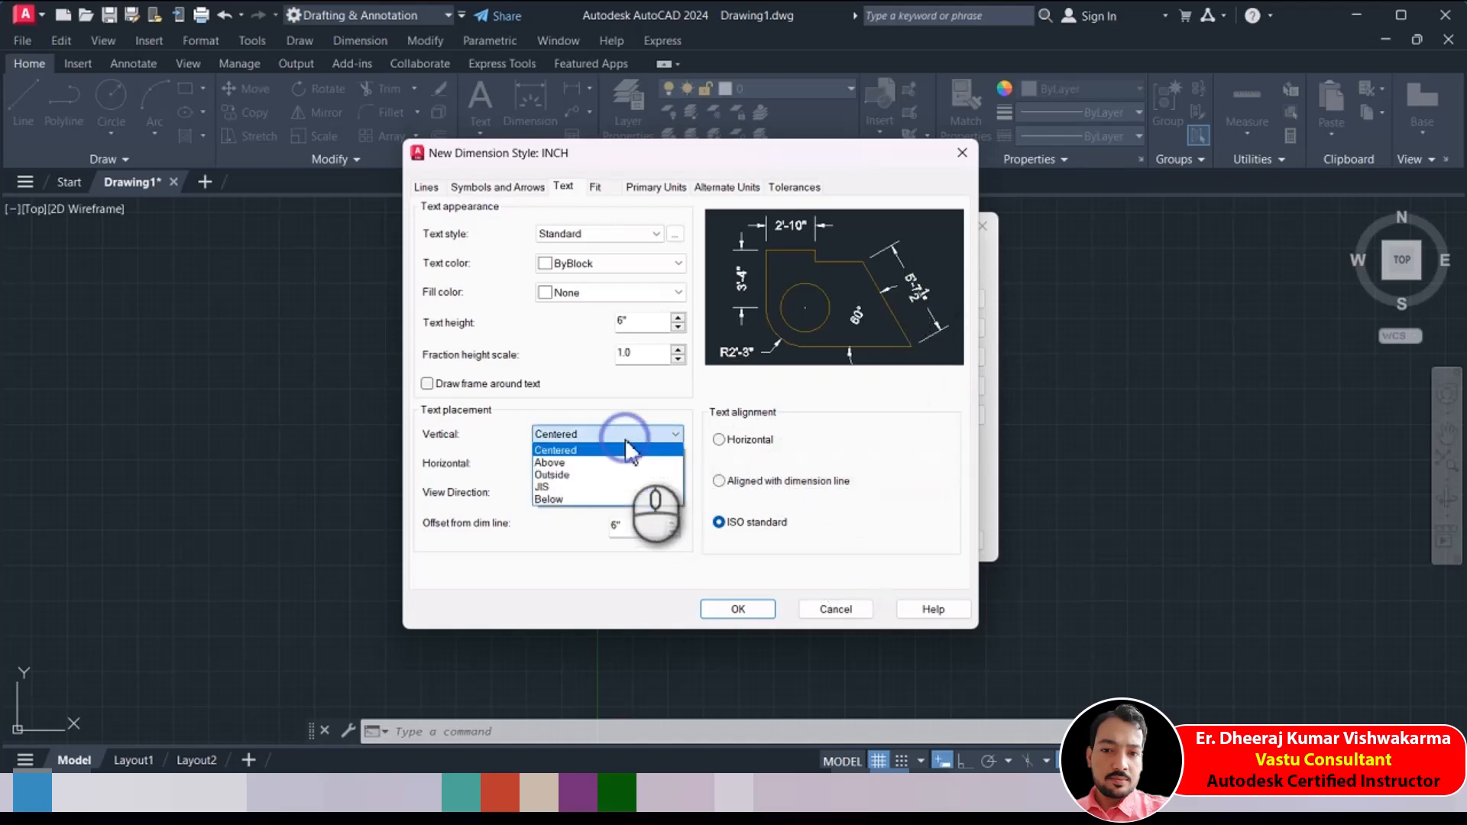
pyautogui.click(622, 396)
# Accept the INCH style settings, make INCH the current dimension style and close the Dimension Style Manager
pyautogui.click(747, 617)
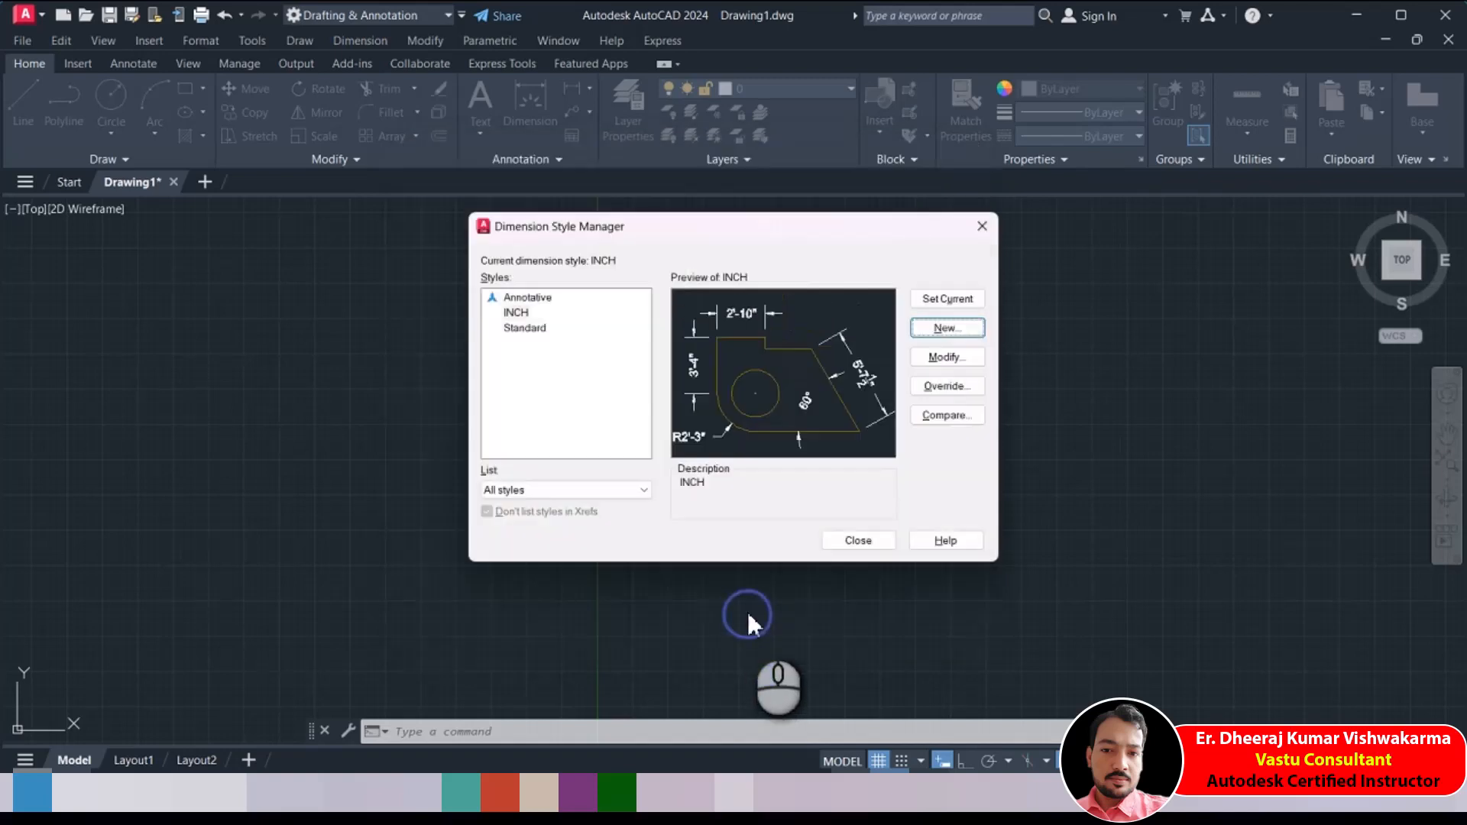
pyautogui.click(938, 300)
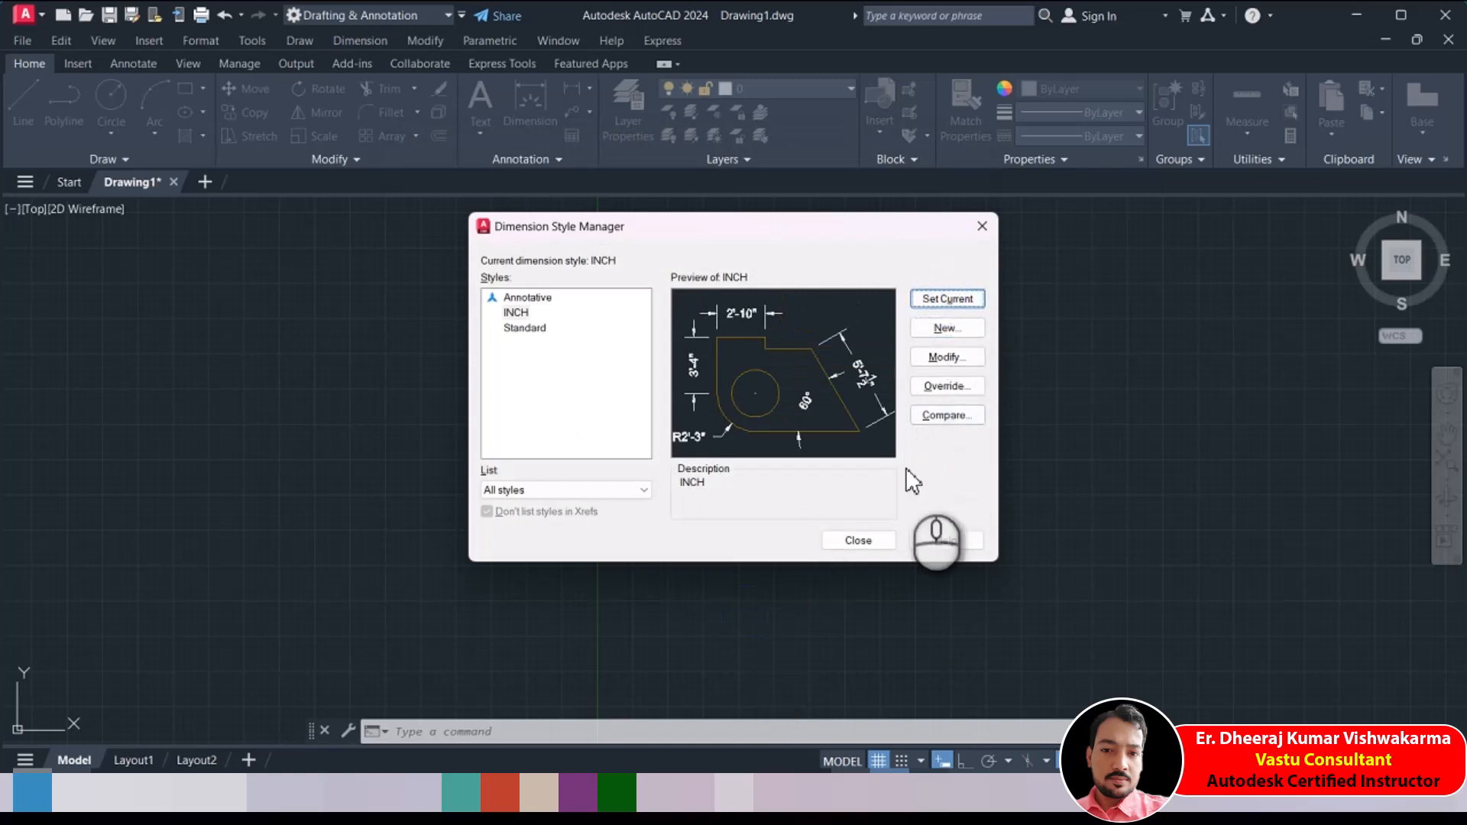
pyautogui.click(859, 541)
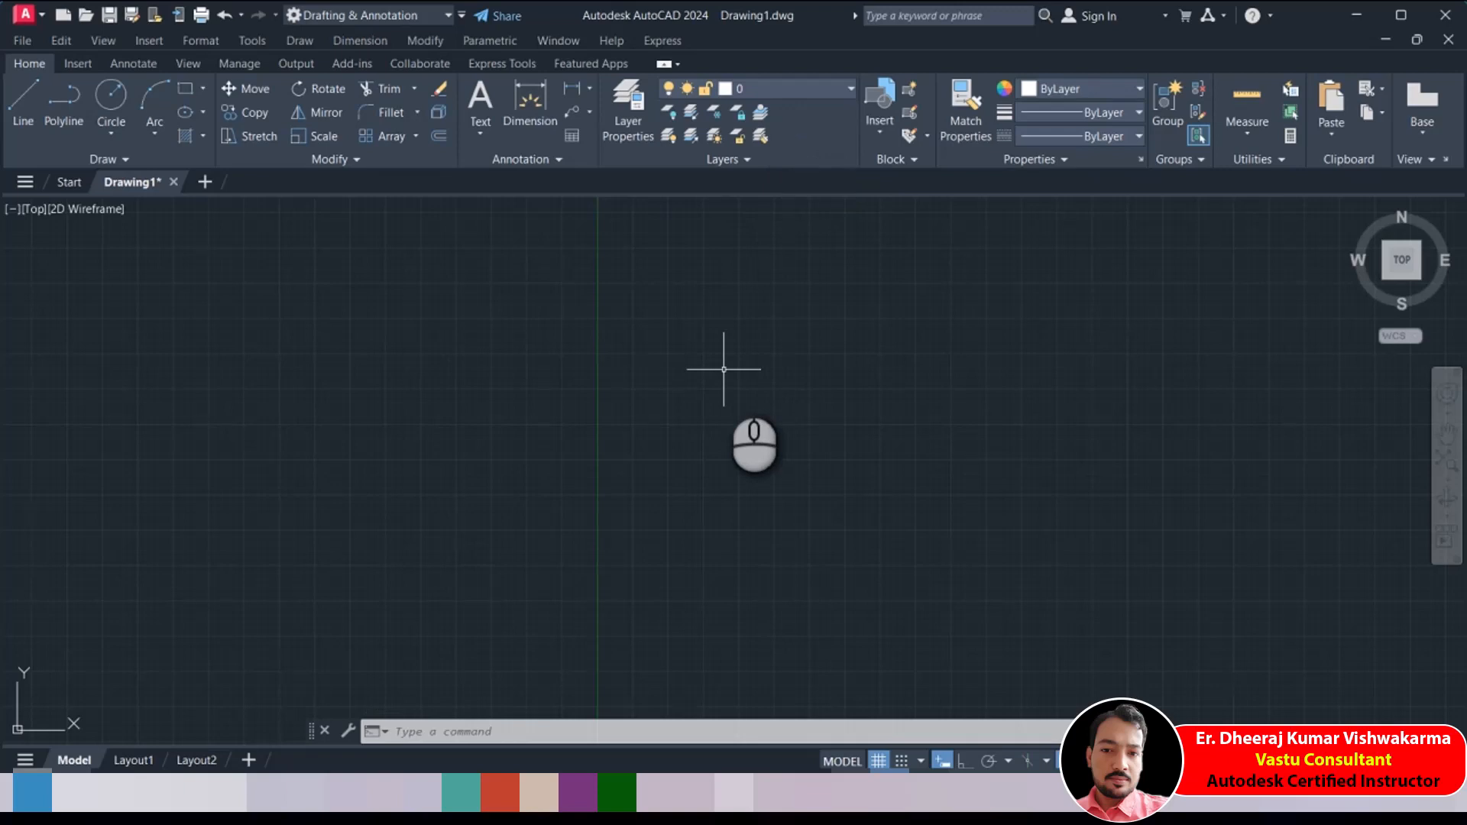
pyautogui.scroll(-2, 724, 403)
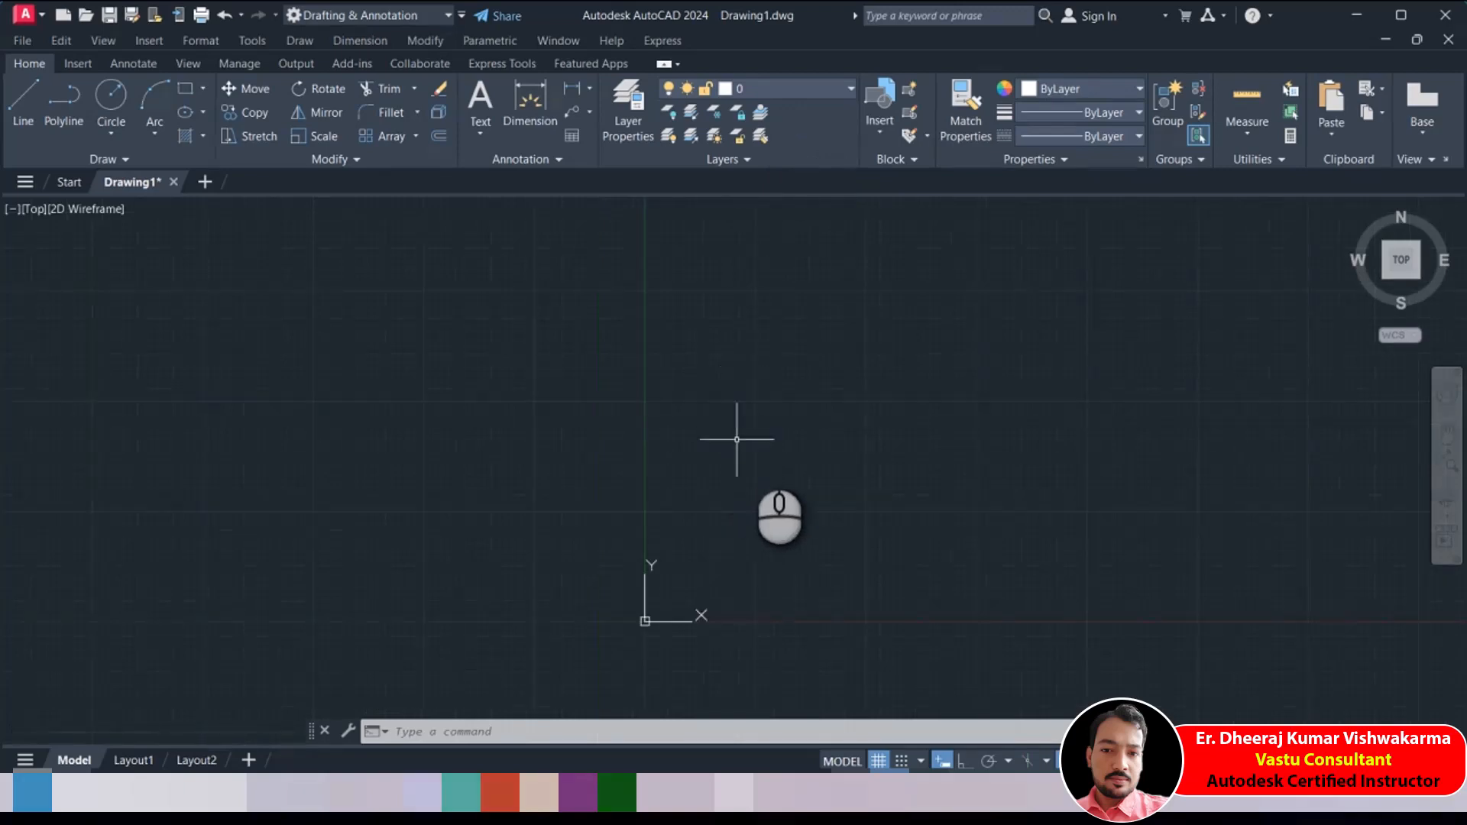
pyautogui.moveTo(924, 515); pyautogui.dragTo(638, 562, button='middle')
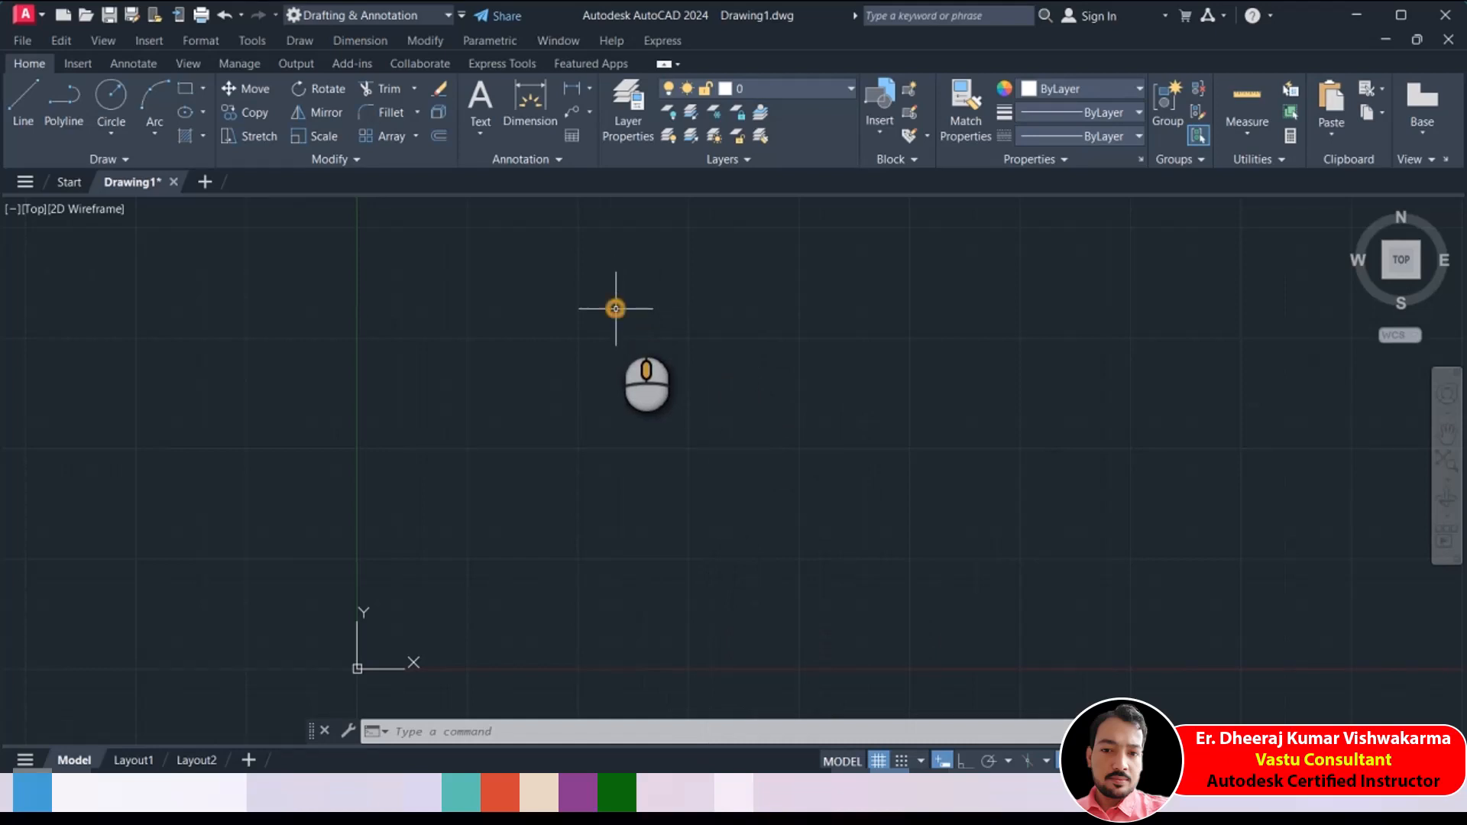
pyautogui.moveTo(616, 308); pyautogui.dragTo(608, 350, button='middle')
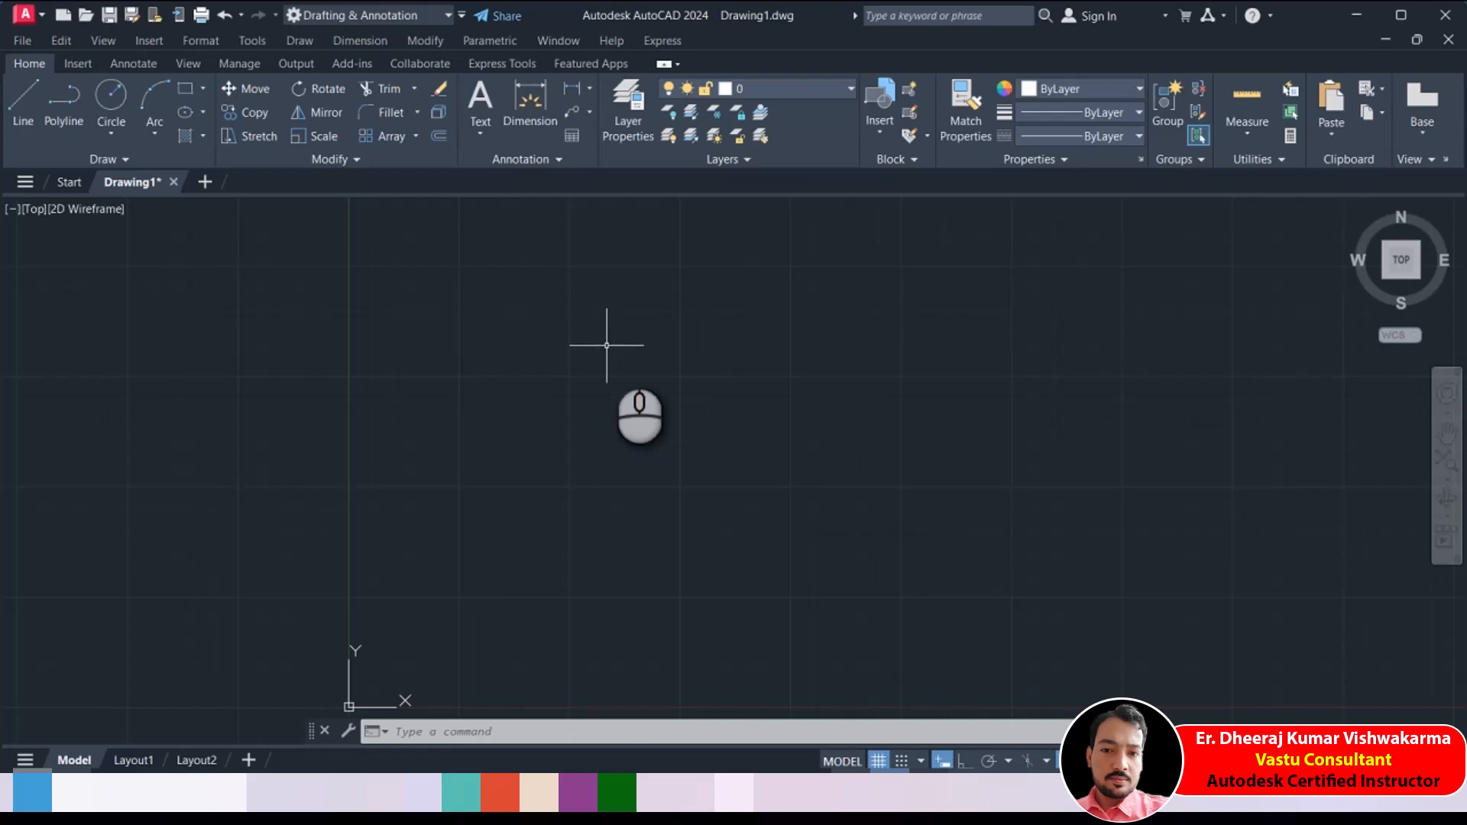
pyautogui.moveTo(612, 328)
pyautogui.mouseDown(button='middle')
pyautogui.moveTo(618, 391)
pyautogui.moveTo(571, 385)
pyautogui.mouseUp(button='middle')
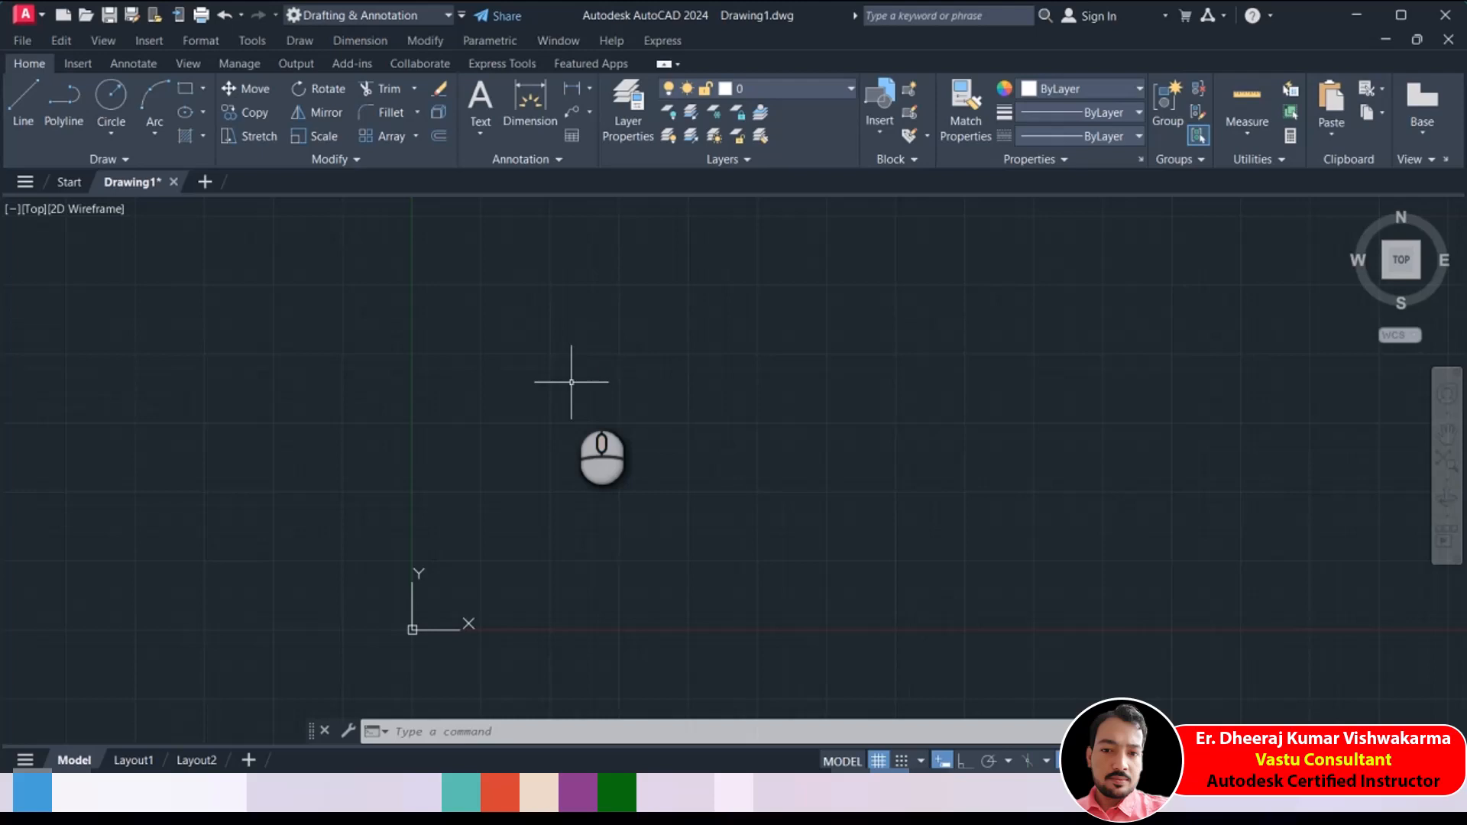
# Start attaching the ex 11 image from the Desktop with a relative path, specifying insertion point and scale on screen
pyautogui.write('imag')
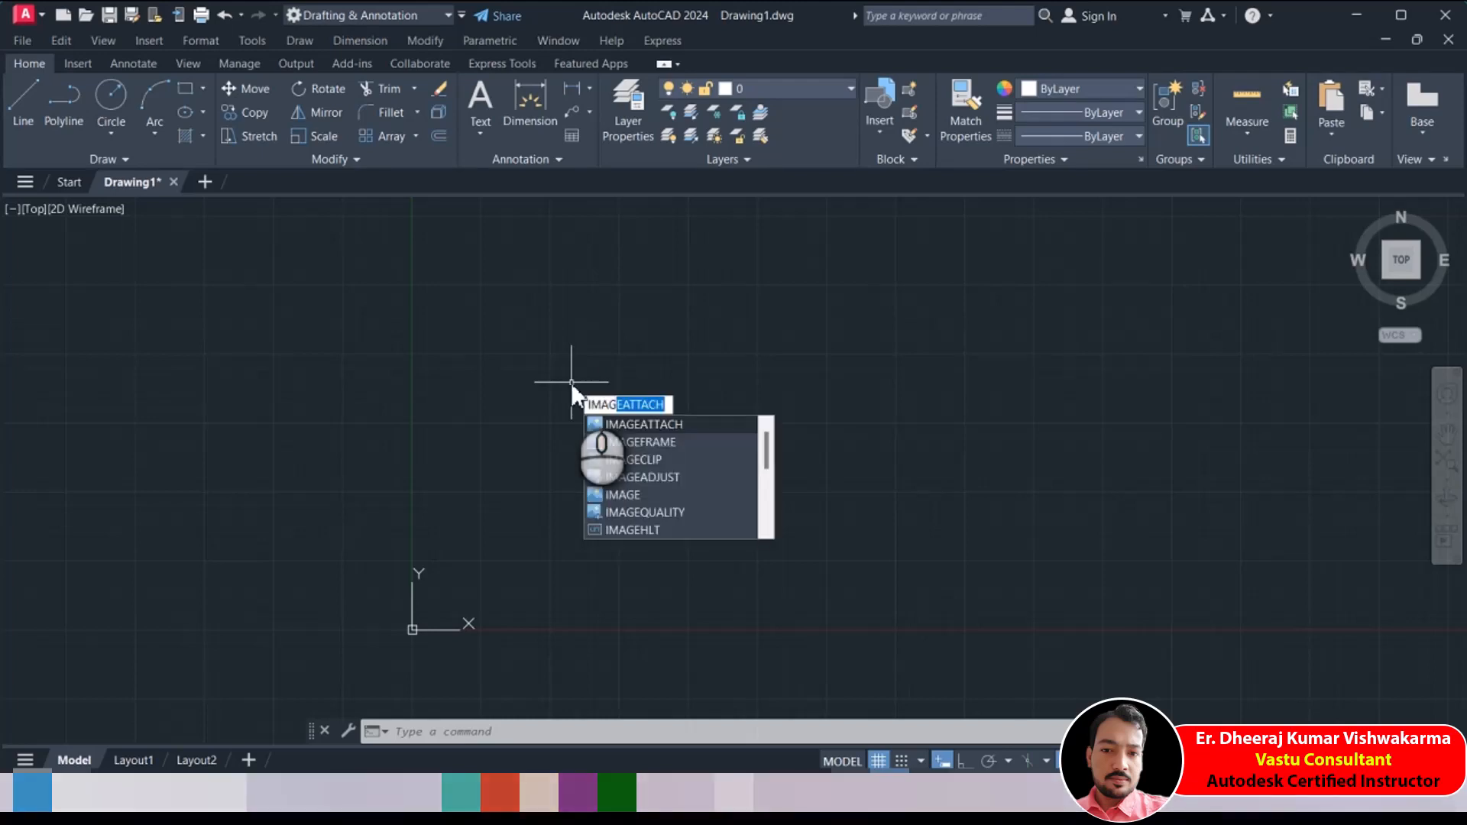
pyautogui.press('Return')
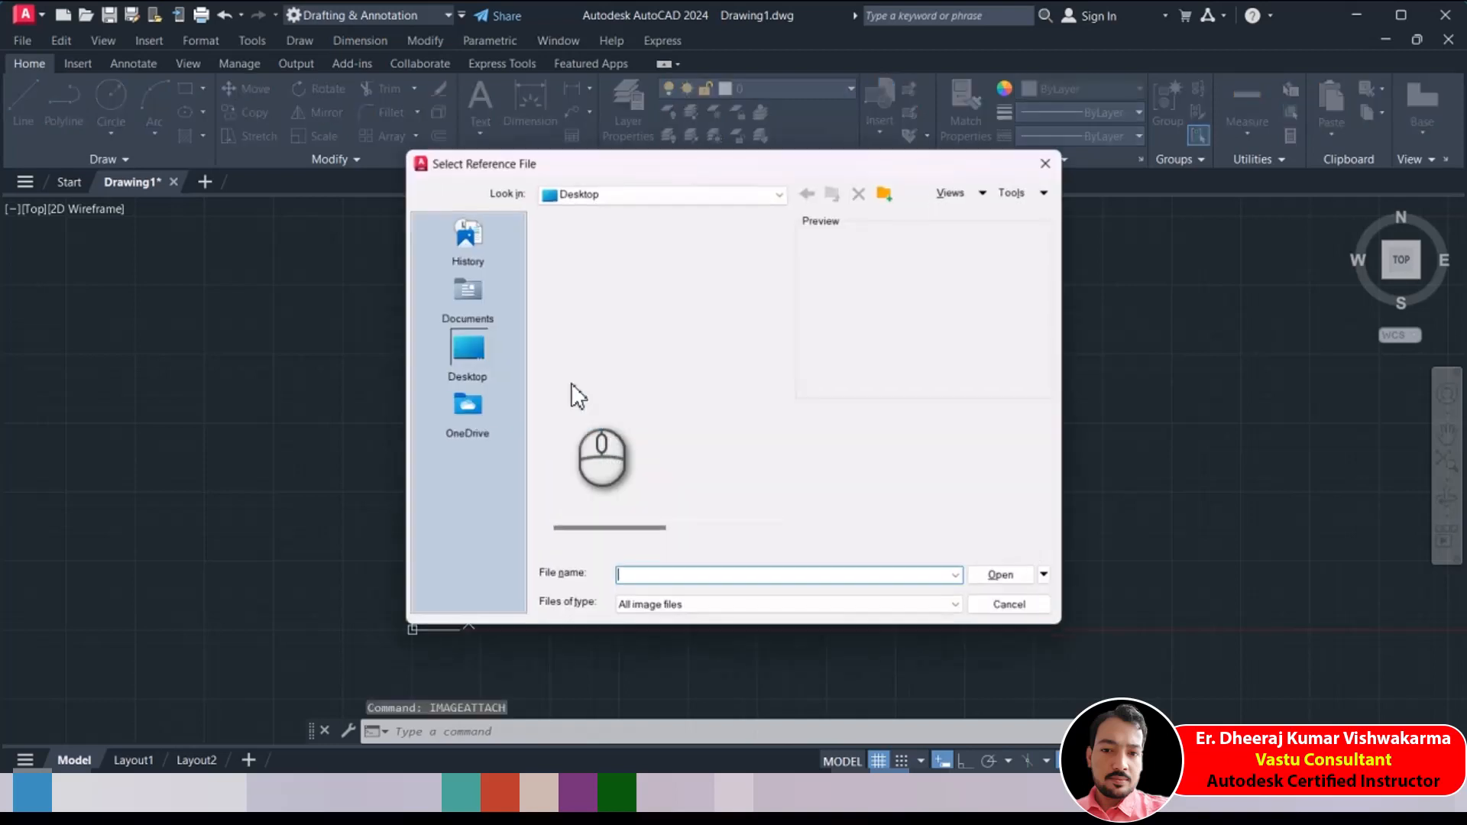
pyautogui.click(565, 378)
pyautogui.press('e')
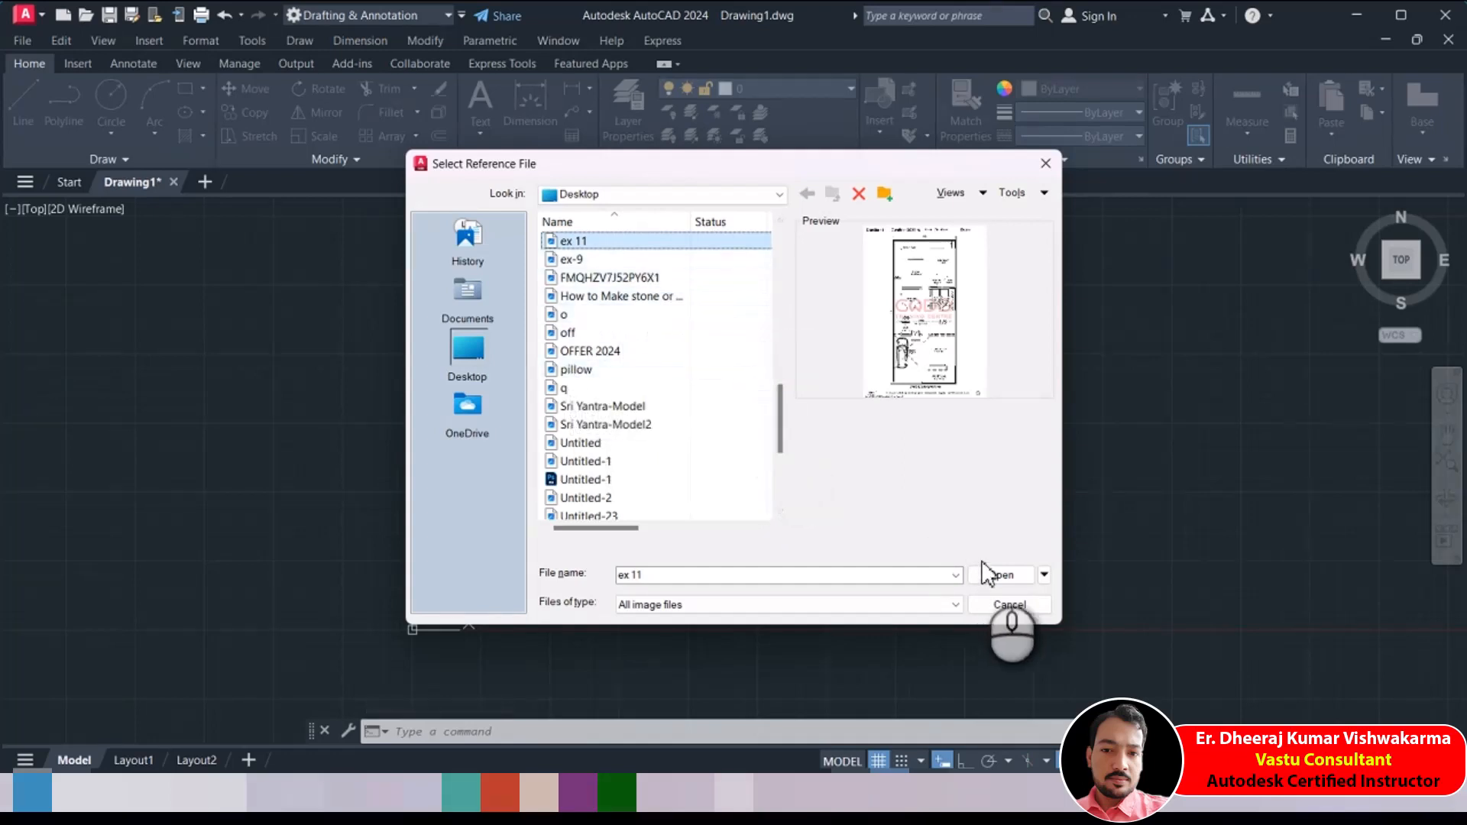
pyautogui.click(999, 574)
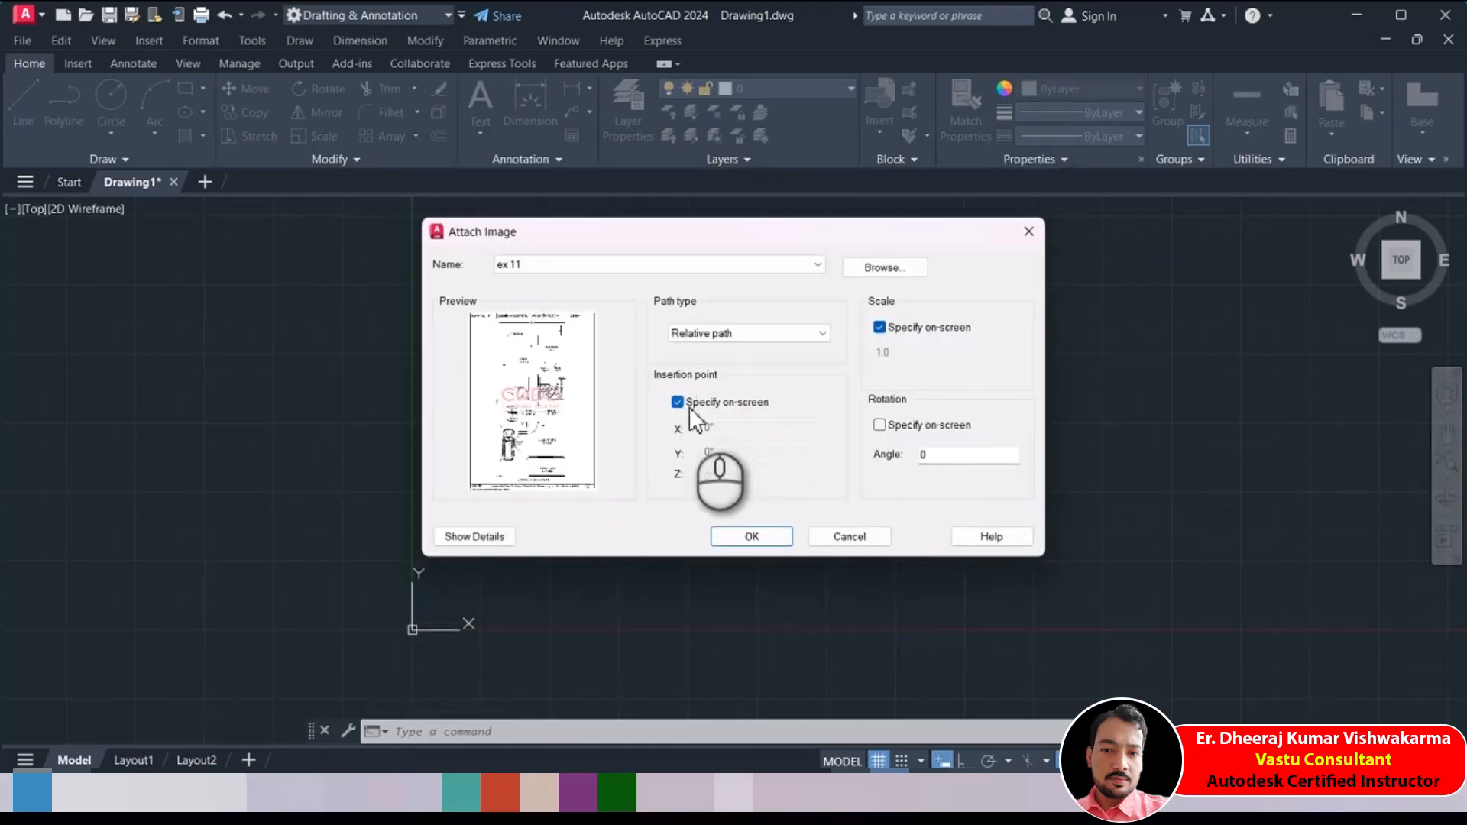
pyautogui.click(751, 537)
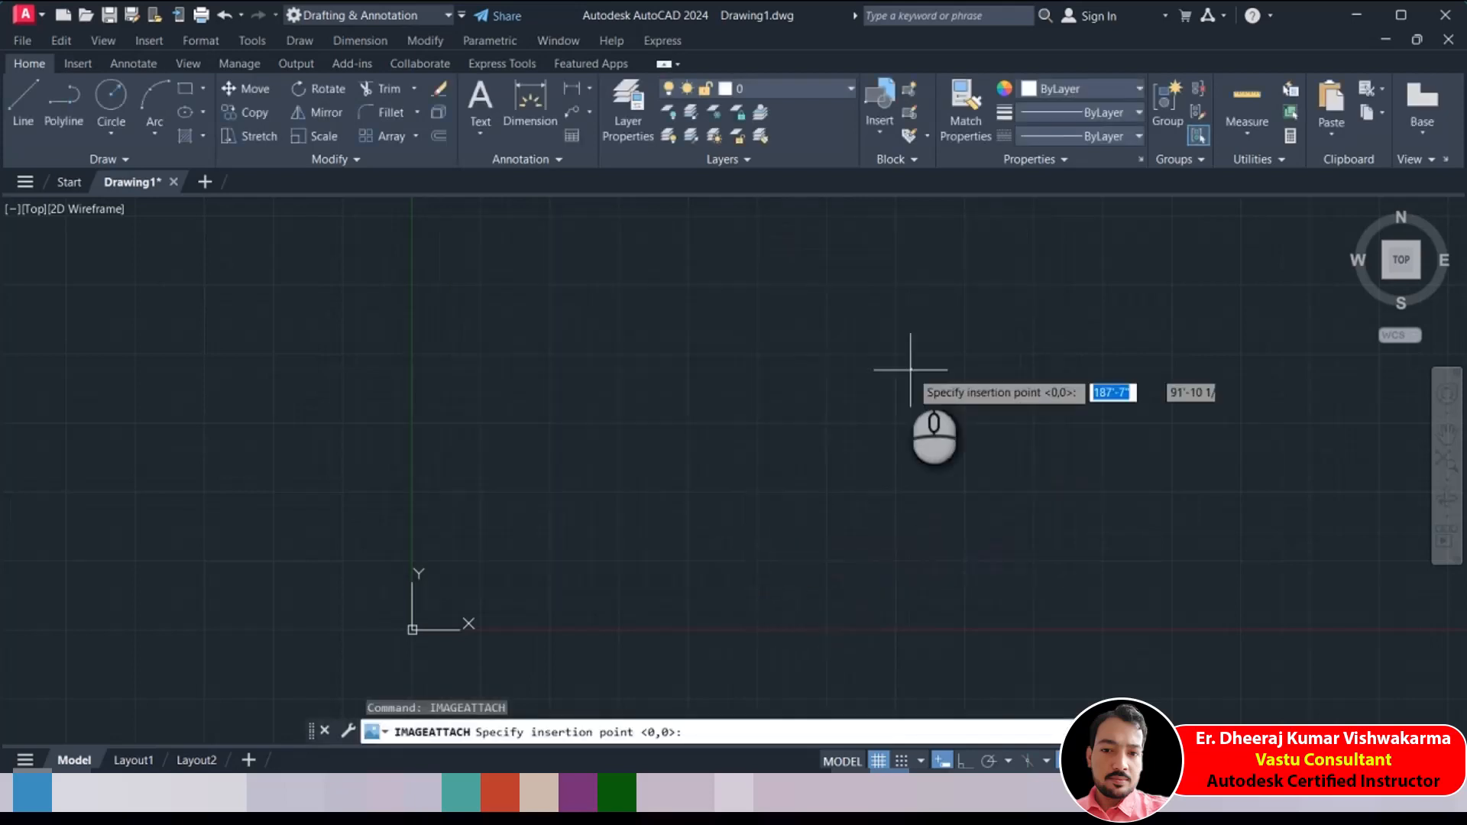
# Place the ex 11 image in the empty area away from the origin with a scale factor of 12
pyautogui.moveTo(975, 411); pyautogui.dragTo(764, 482, button='middle')
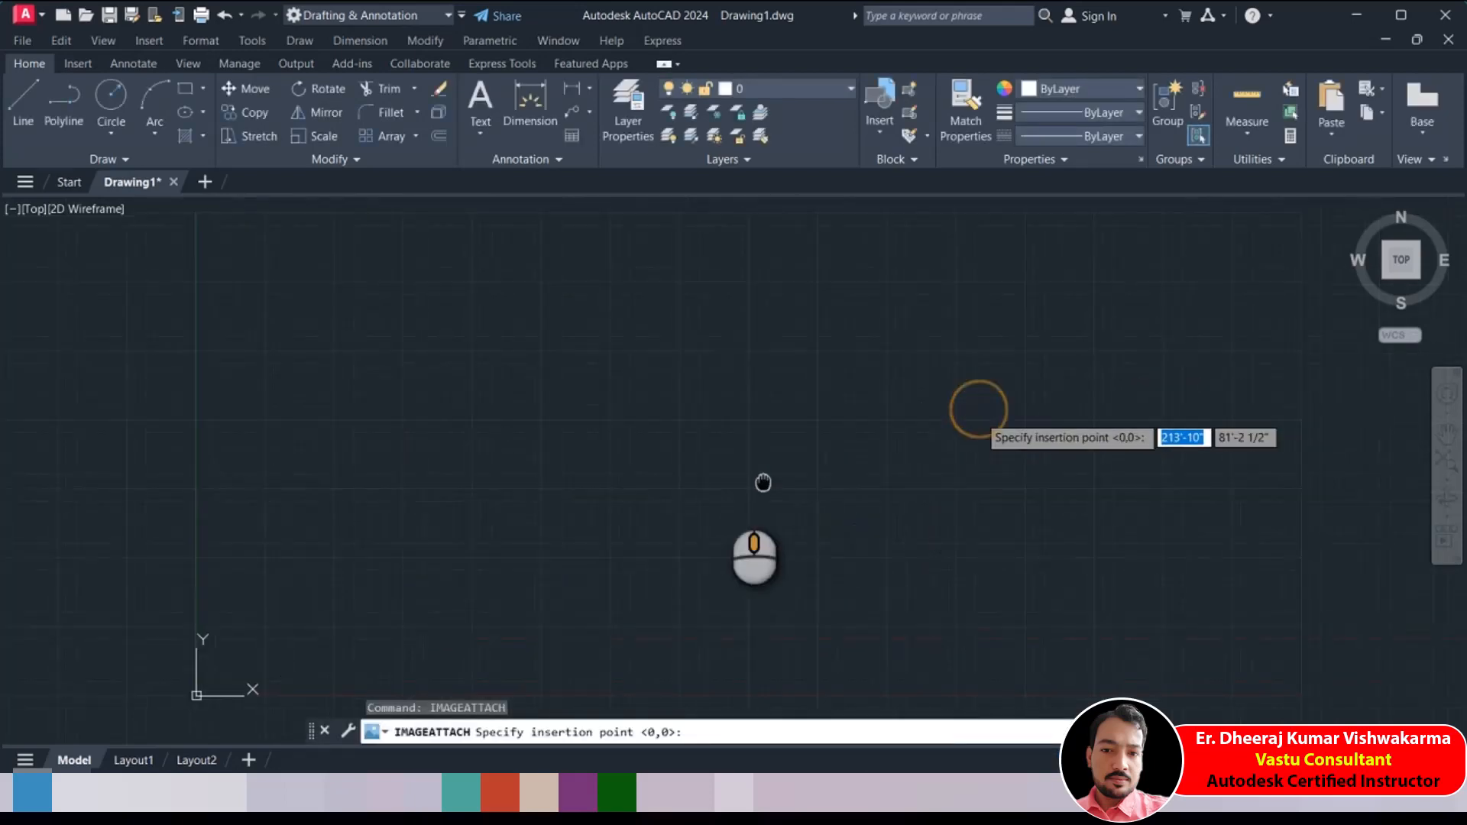
pyautogui.click(865, 624)
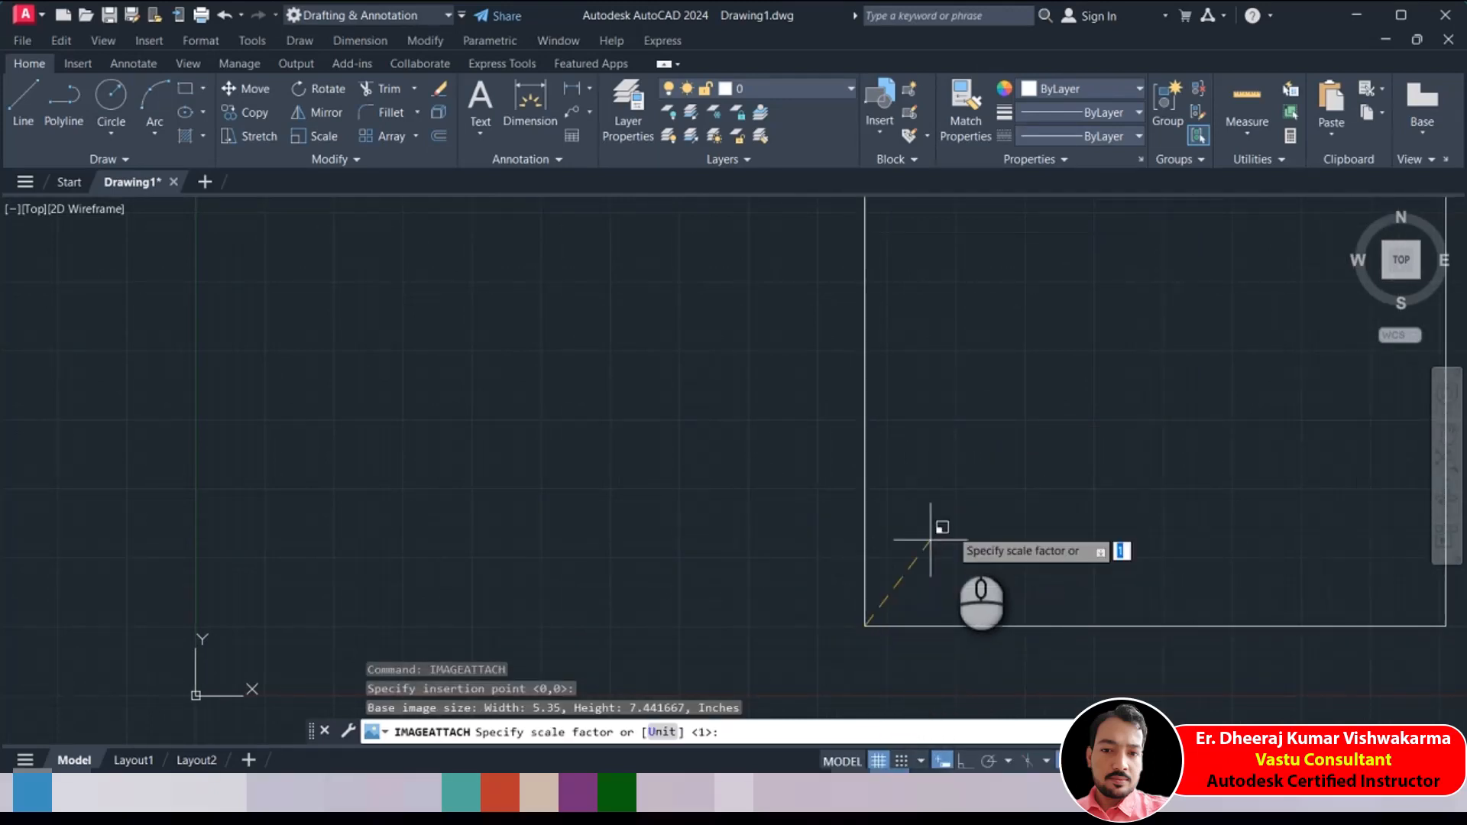
pyautogui.write('1')
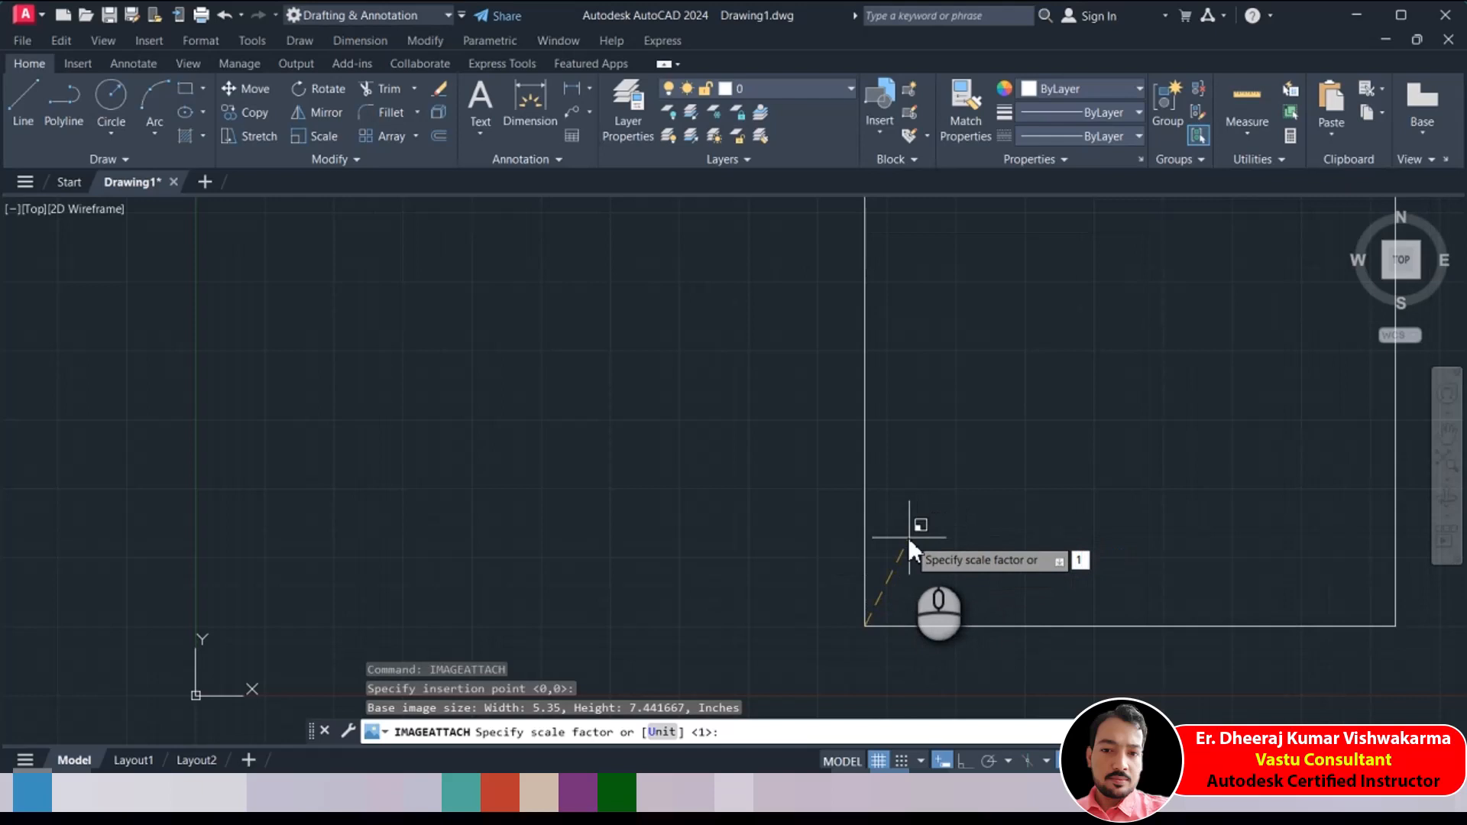
pyautogui.write('2')
pyautogui.press('Return')
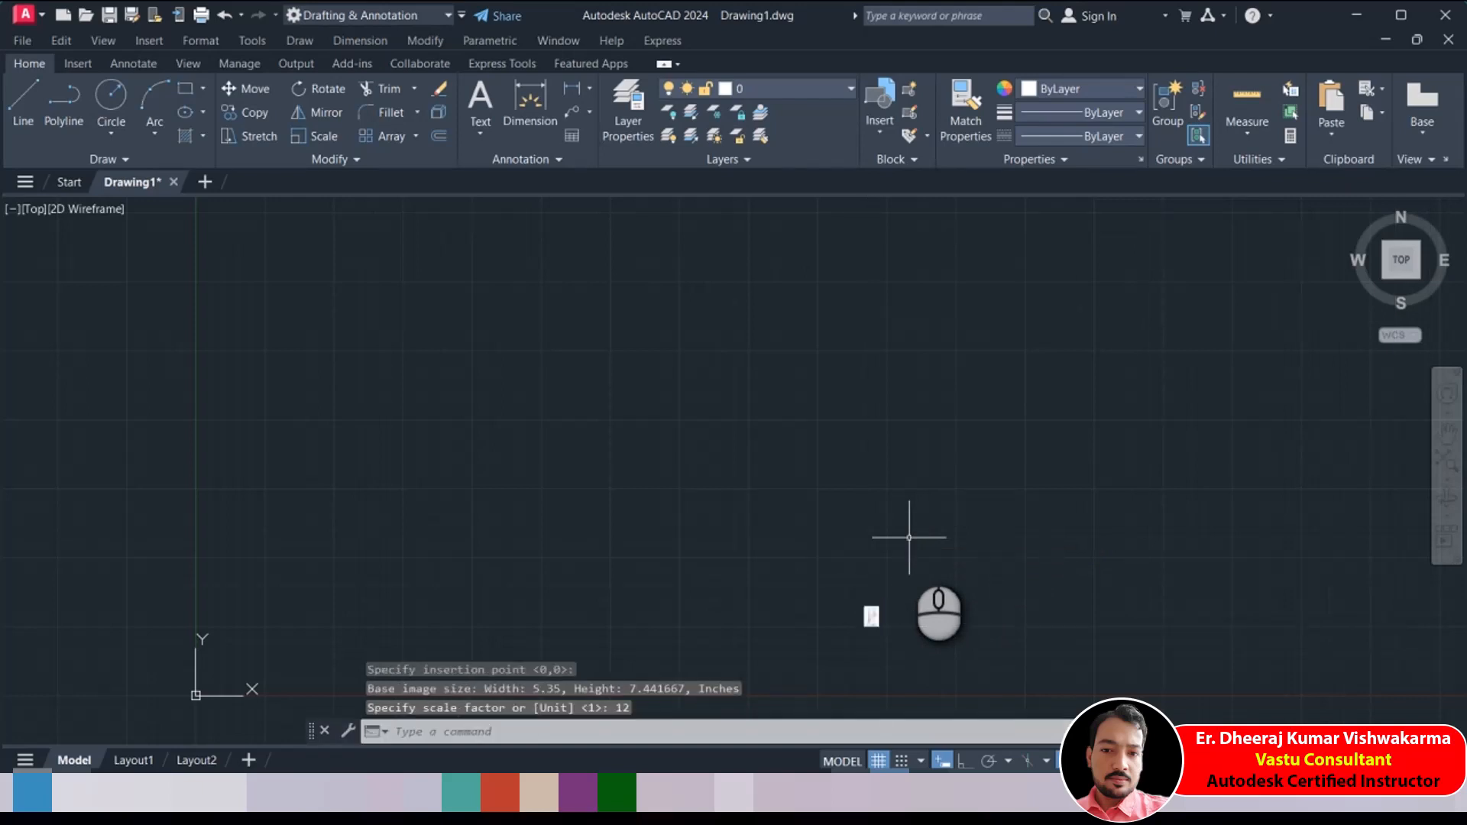
# Erase the attached image
pyautogui.click(892, 595)
pyautogui.click(828, 661)
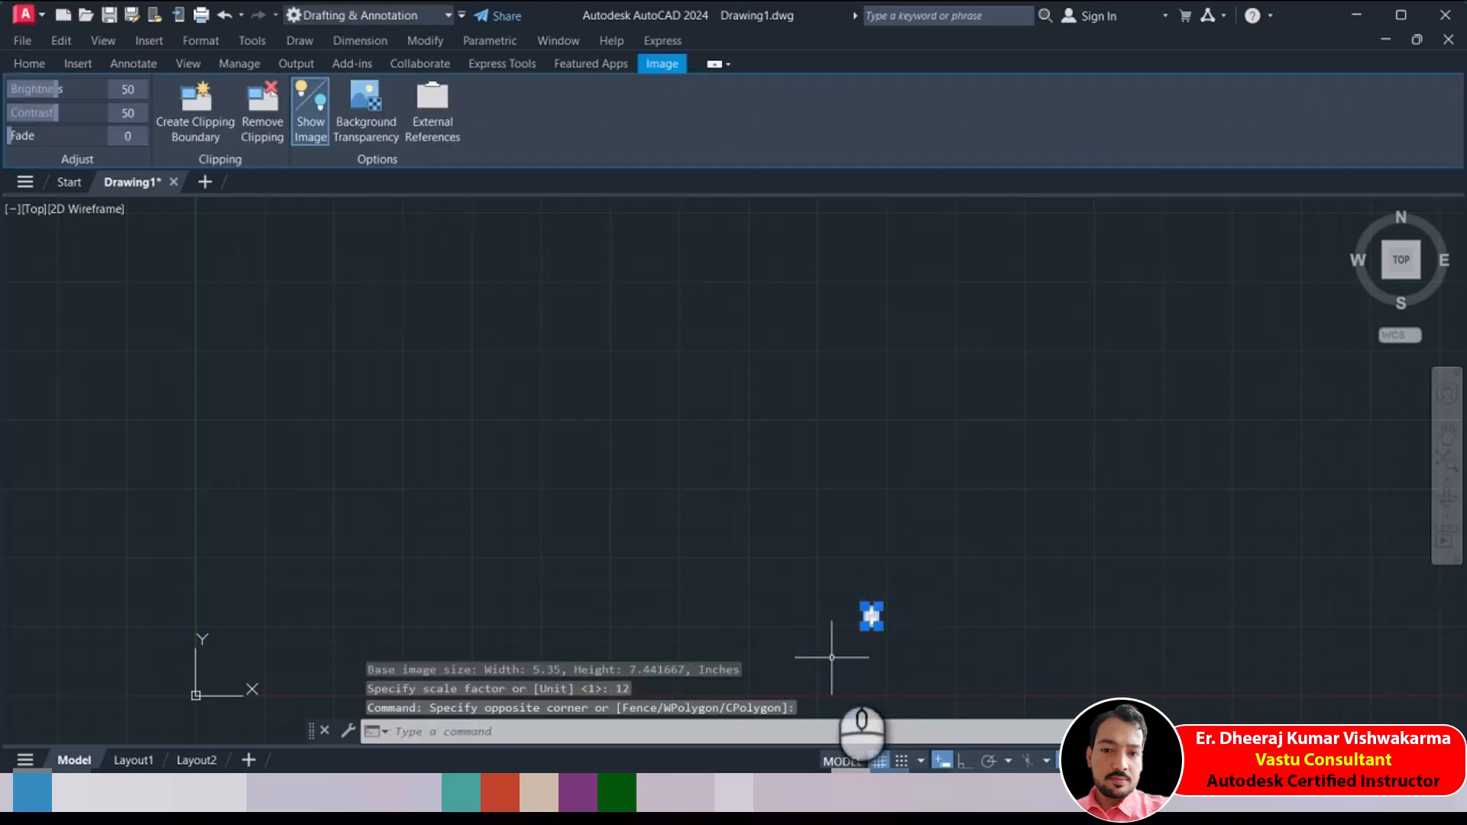
pyautogui.press('Delete')
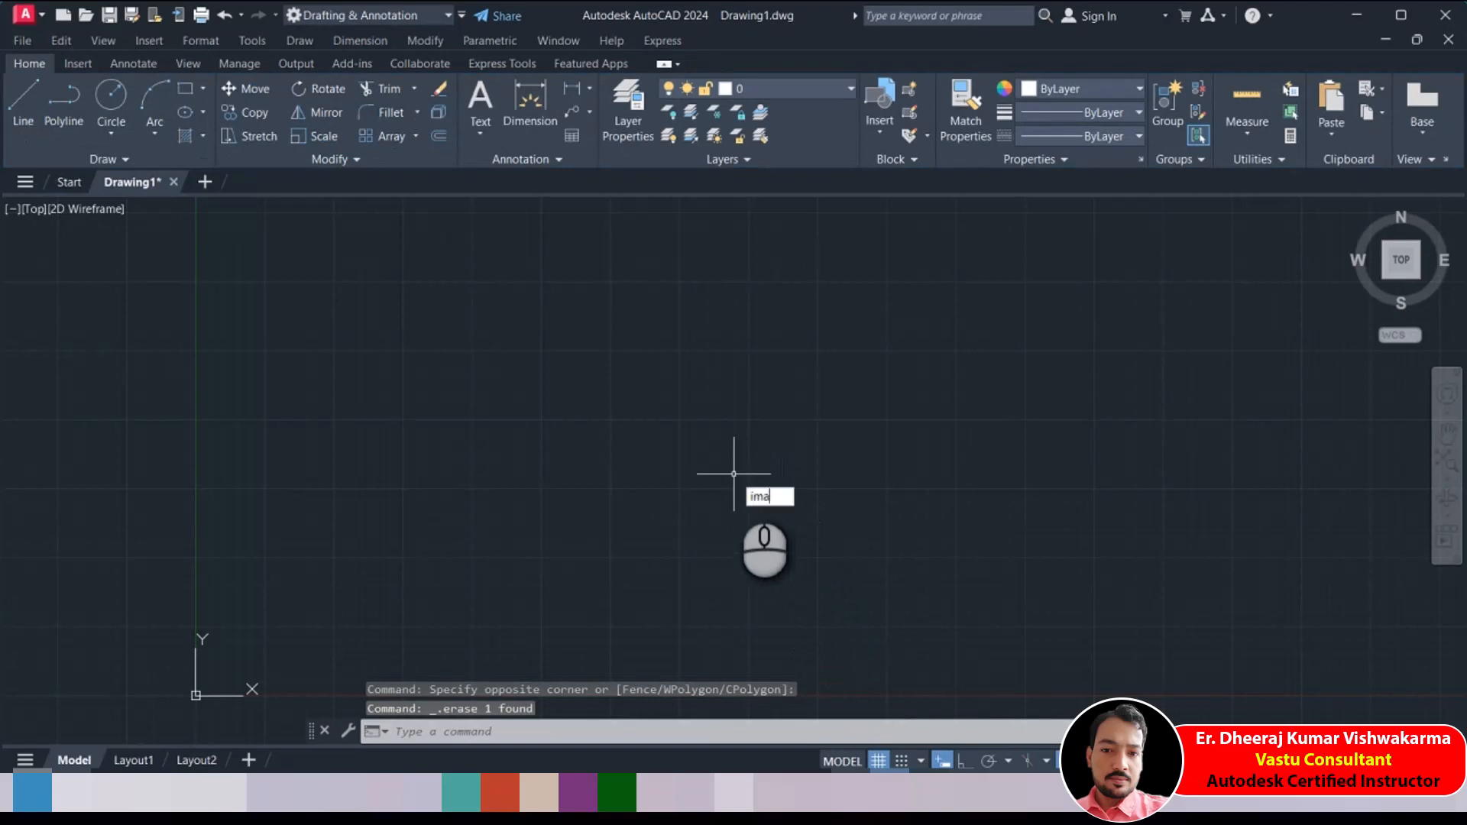
# Attach the ex 11 image from the Desktop again, placing it away from the origin with a scale factor of 144
pyautogui.write('ima')
pyautogui.press('Return')
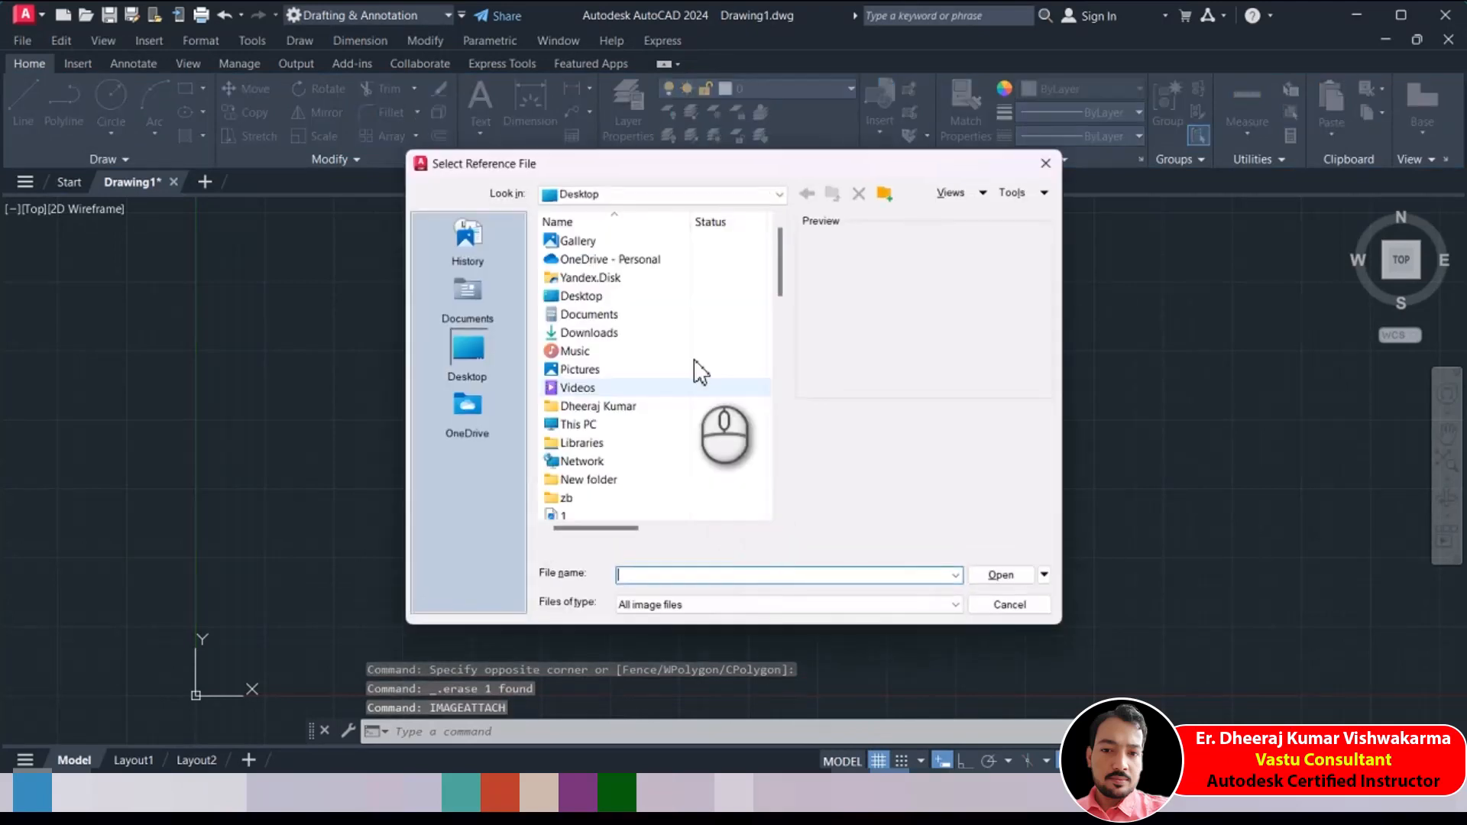
pyautogui.click(647, 335)
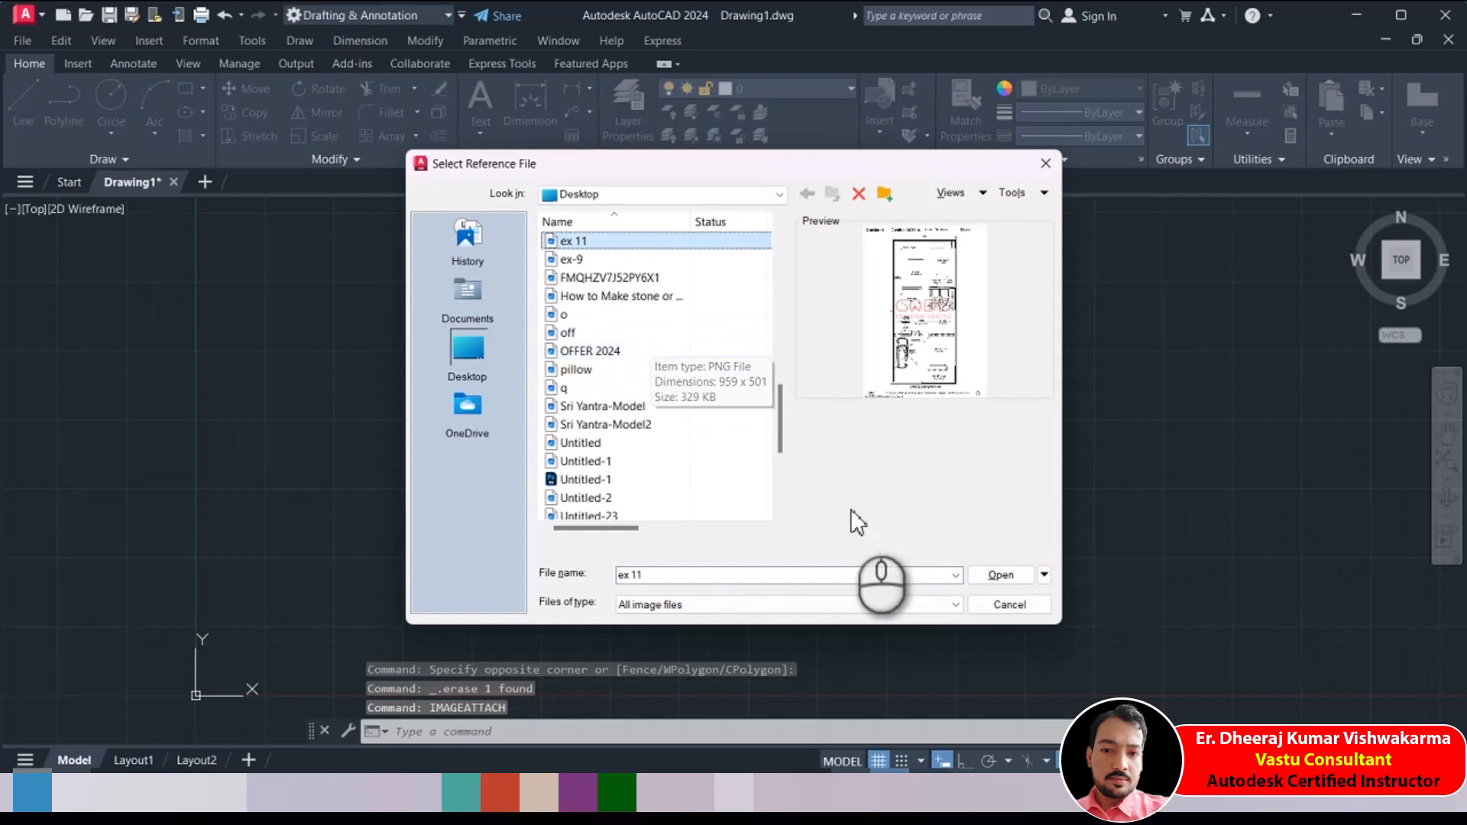
pyautogui.click(1000, 574)
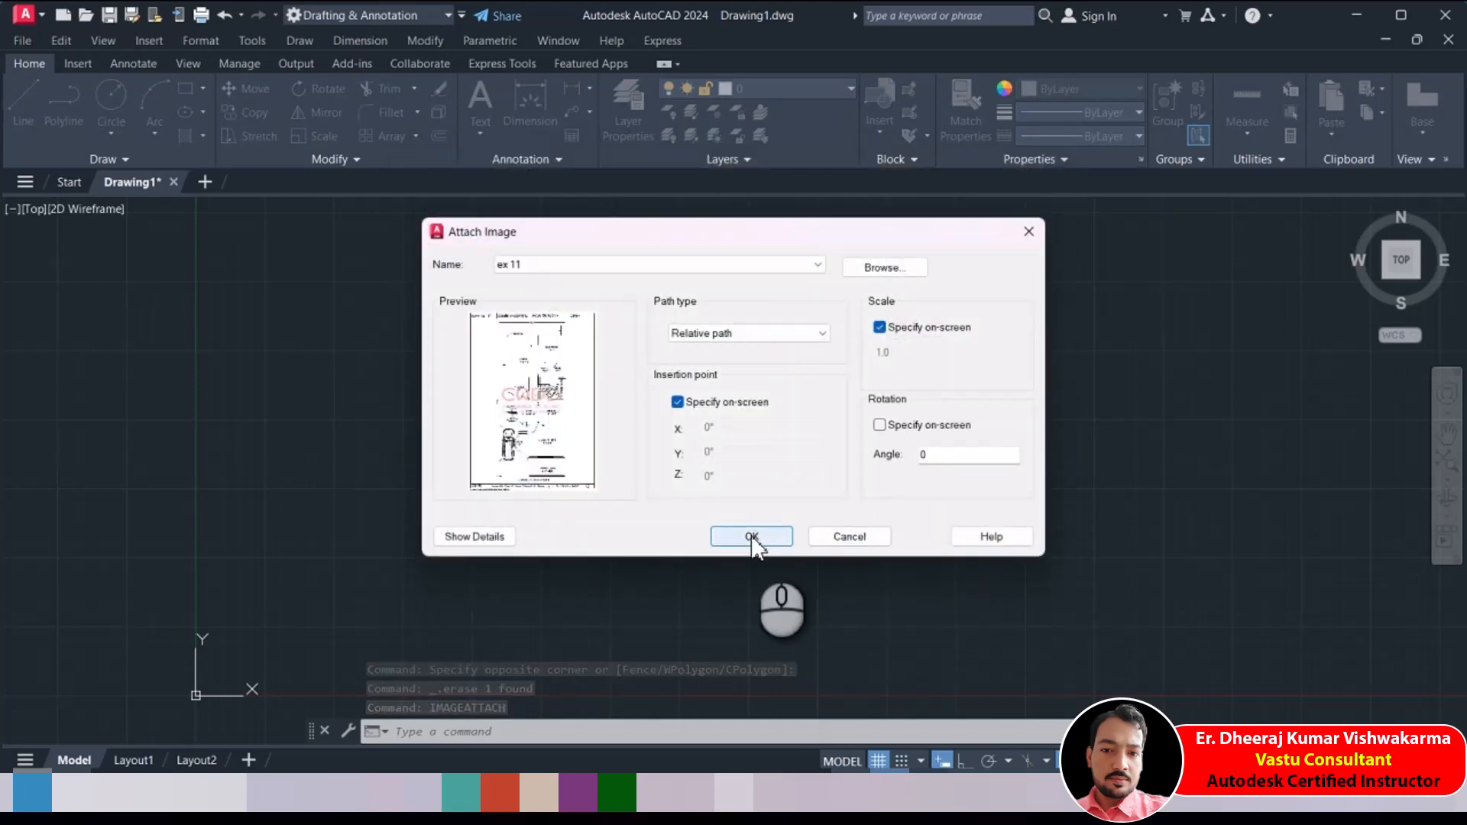
pyautogui.click(751, 536)
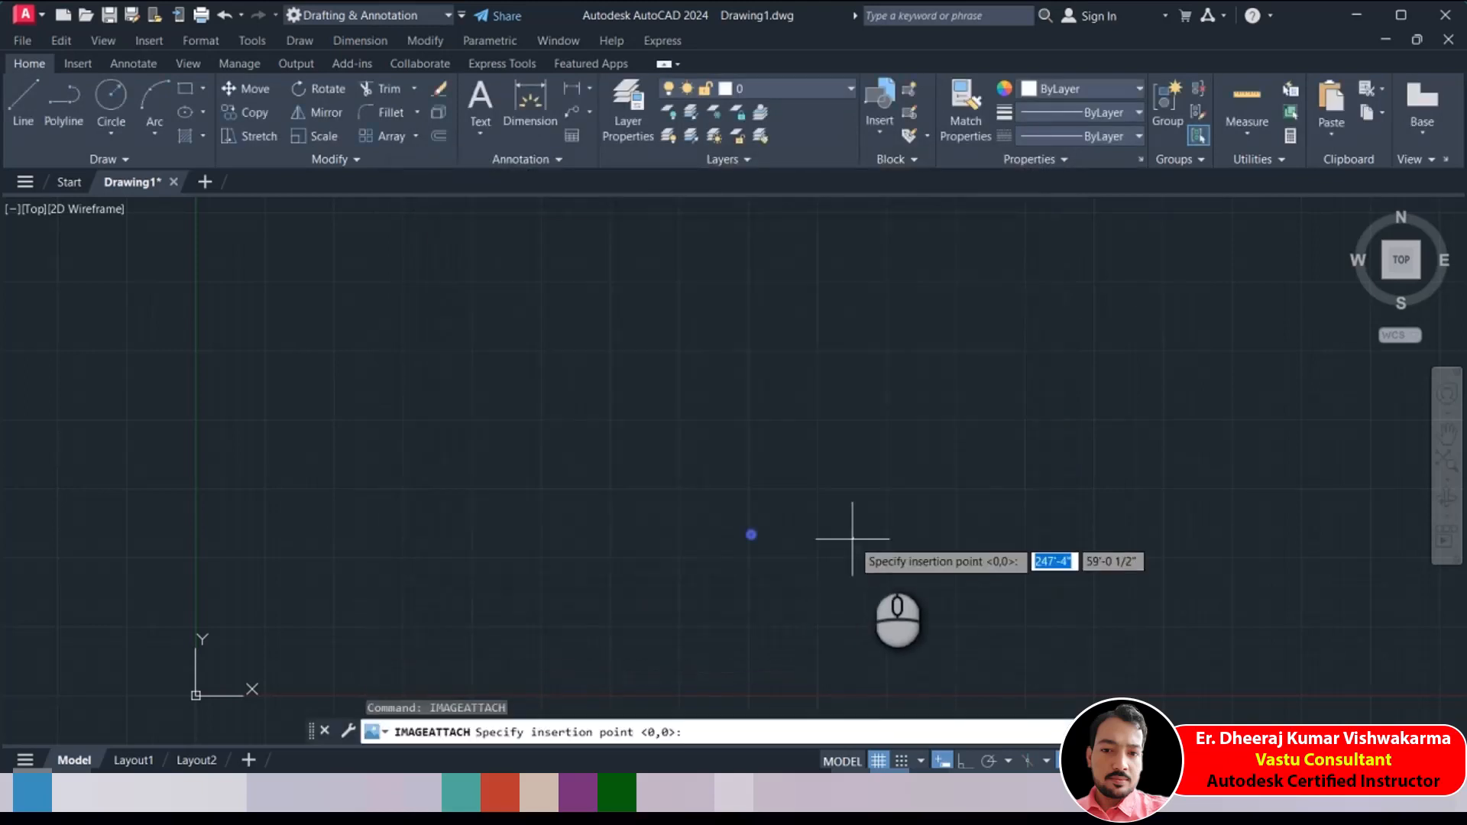
pyautogui.click(891, 612)
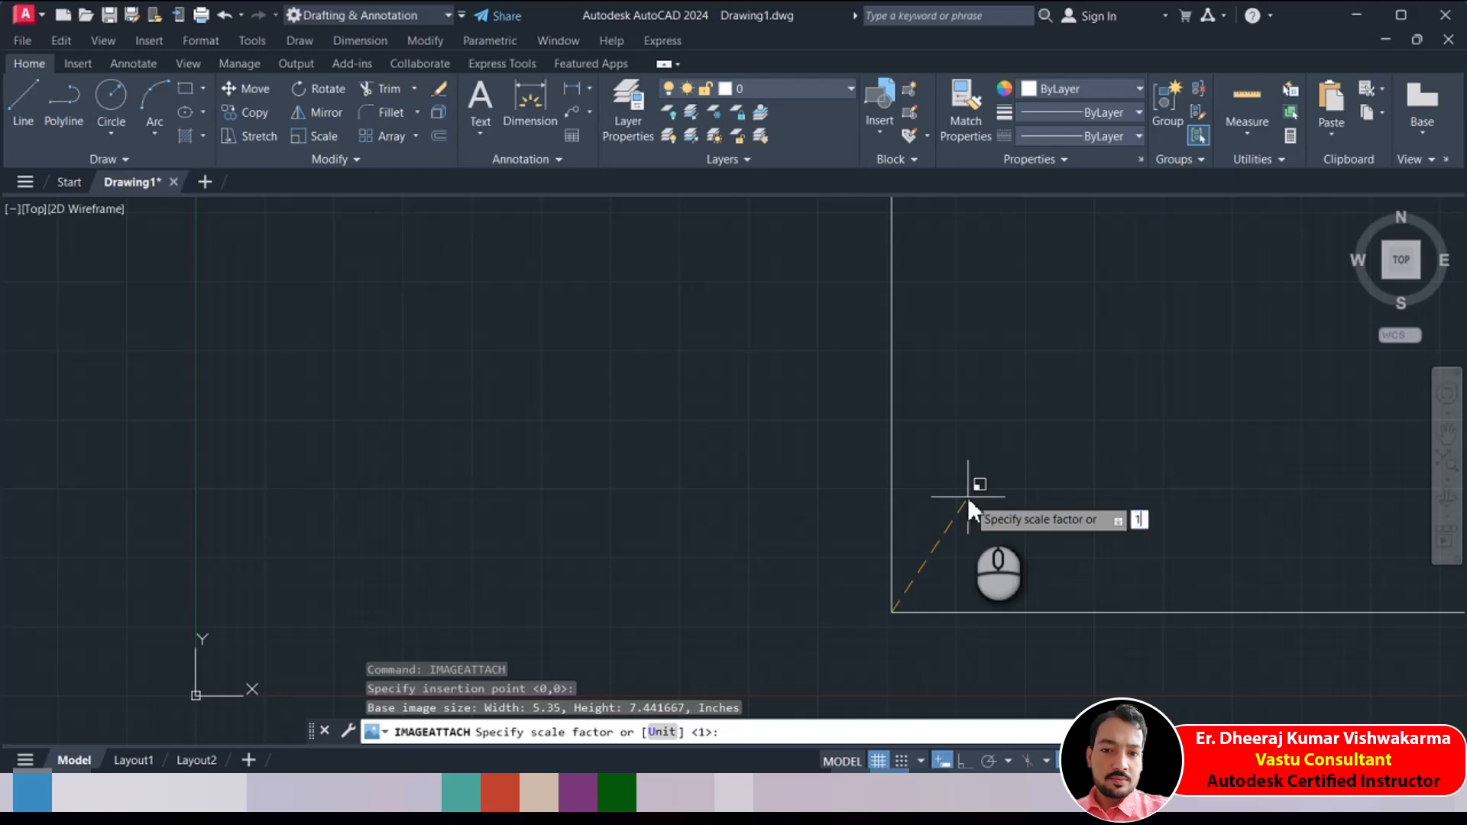
pyautogui.write('44')
pyautogui.press('Return')
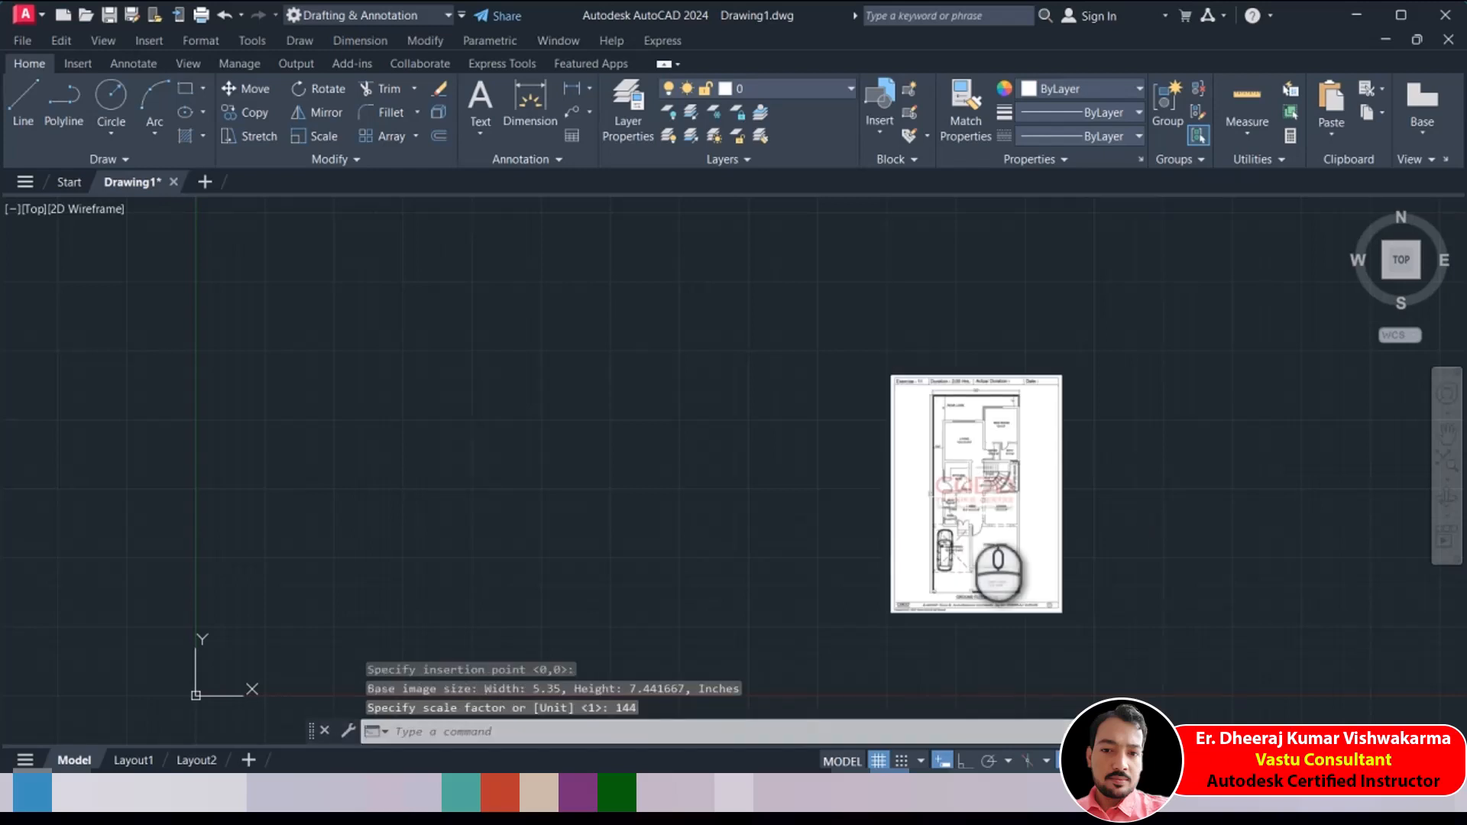
# Check the image scale by measuring the plan's front width with a temporary line
pyautogui.moveTo(841, 370); pyautogui.dragTo(480, 368, button='middle')
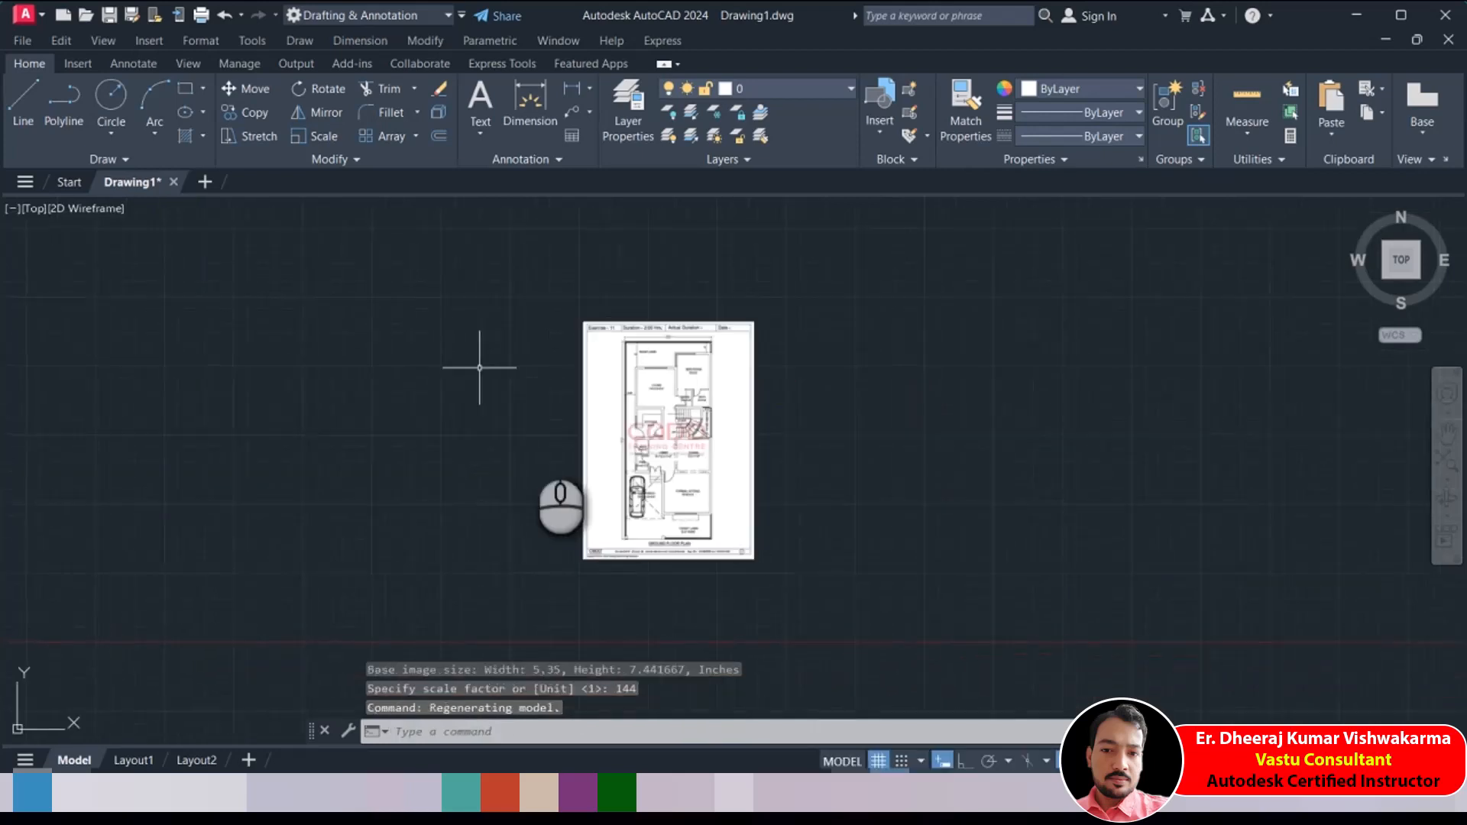
pyautogui.scroll(6, 644, 537)
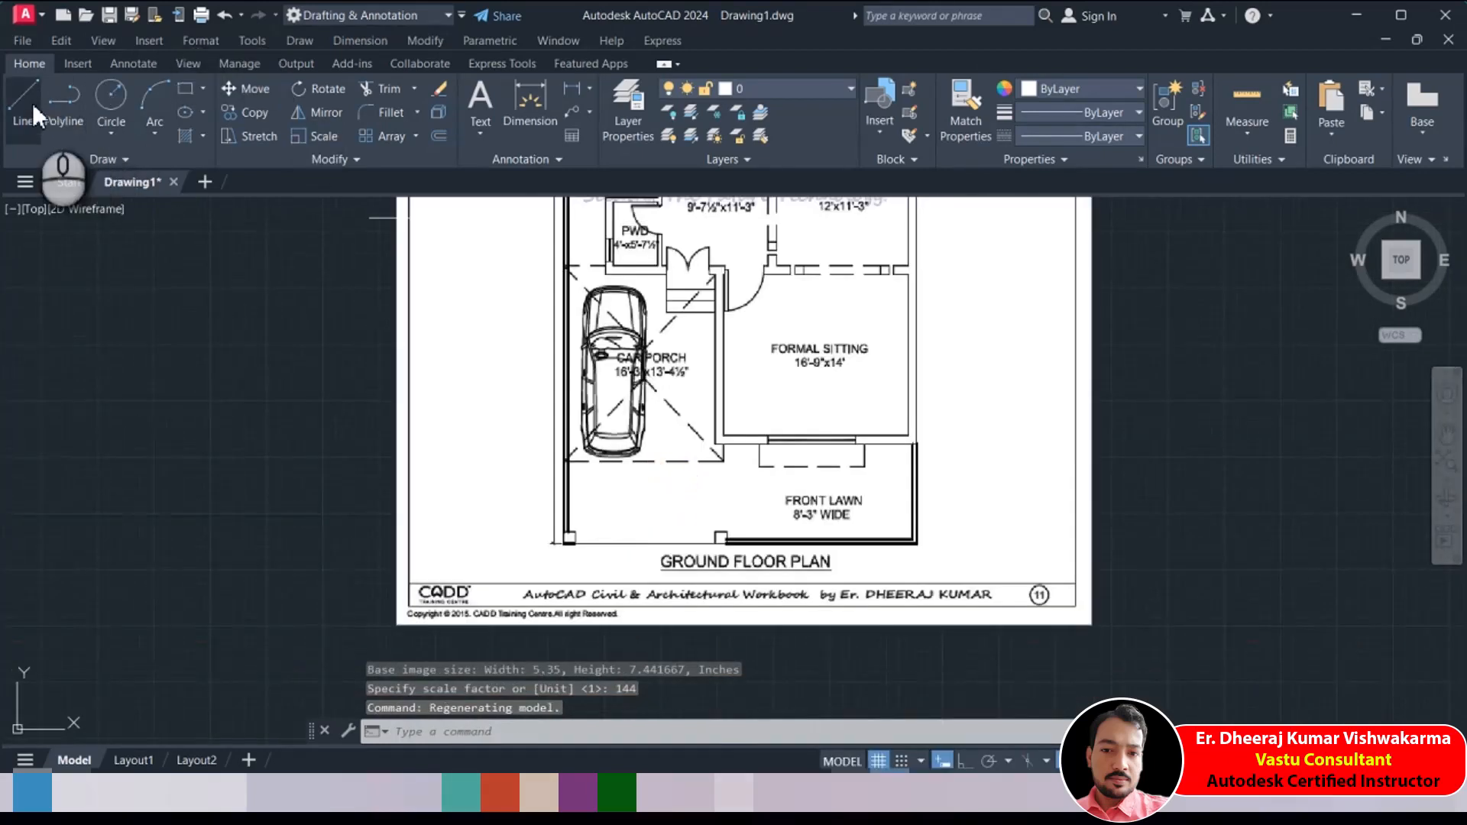
pyautogui.click(33, 116)
pyautogui.click(559, 544)
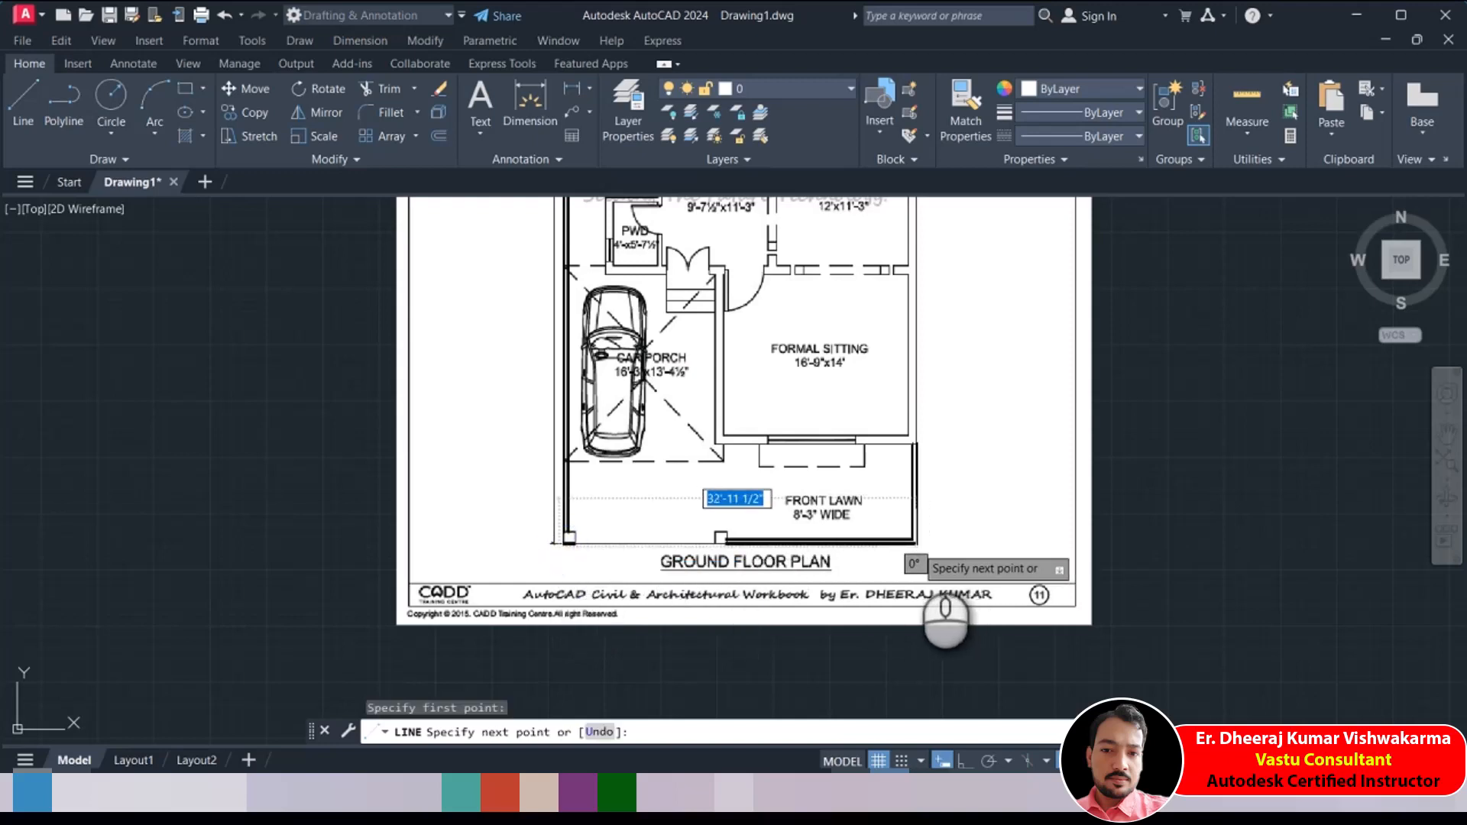
pyautogui.press('Escape')
pyautogui.scroll(-8, 927, 611)
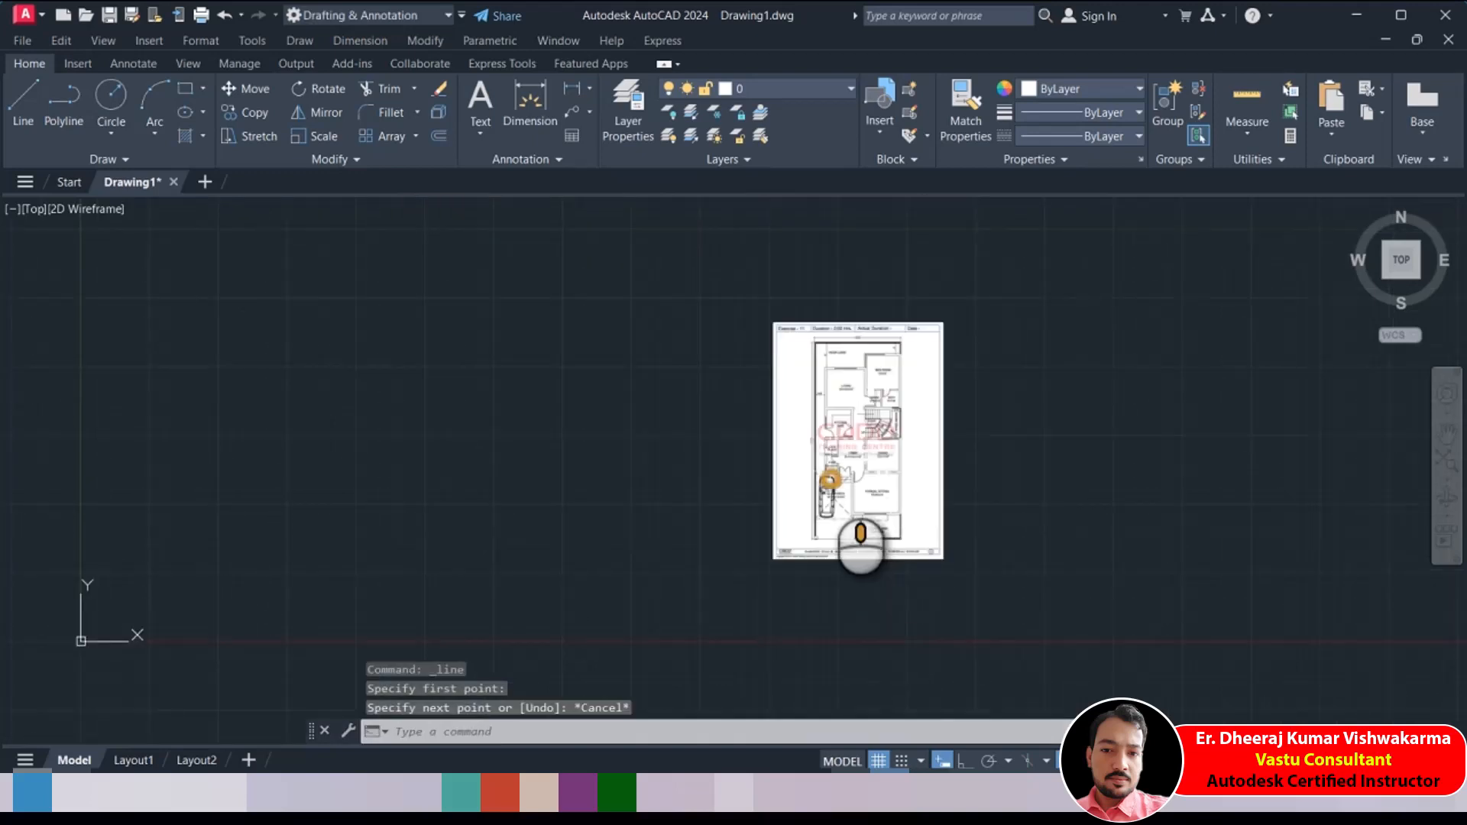
# Move the attached plan image horizontally closer to the drawing origin
pyautogui.moveTo(861, 550); pyautogui.dragTo(1005, 507, button='middle')
pyautogui.click(1229, 271)
pyautogui.click(629, 606)
pyautogui.rightClick(720, 428)
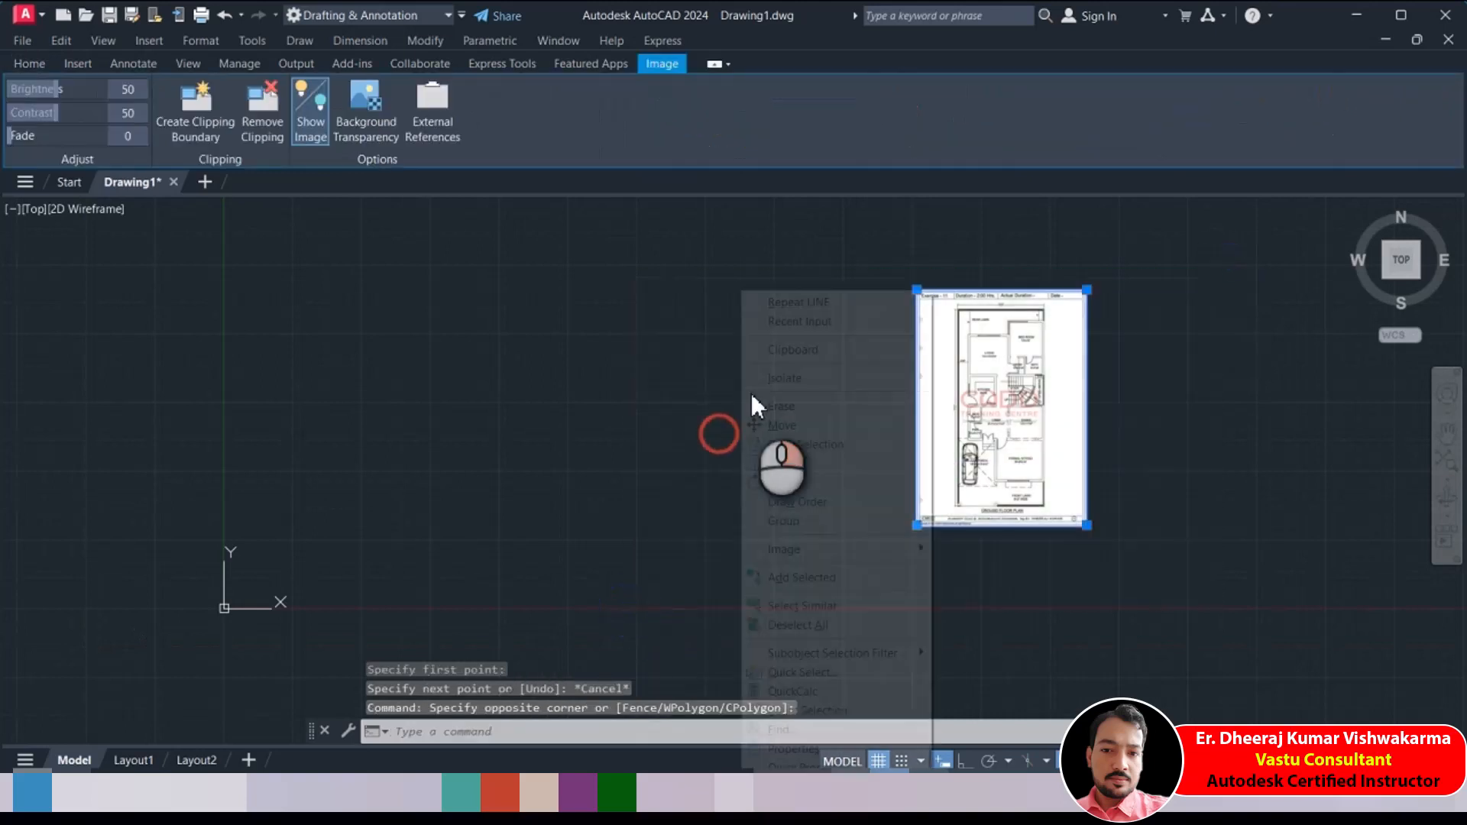
pyautogui.click(781, 424)
pyautogui.click(999, 535)
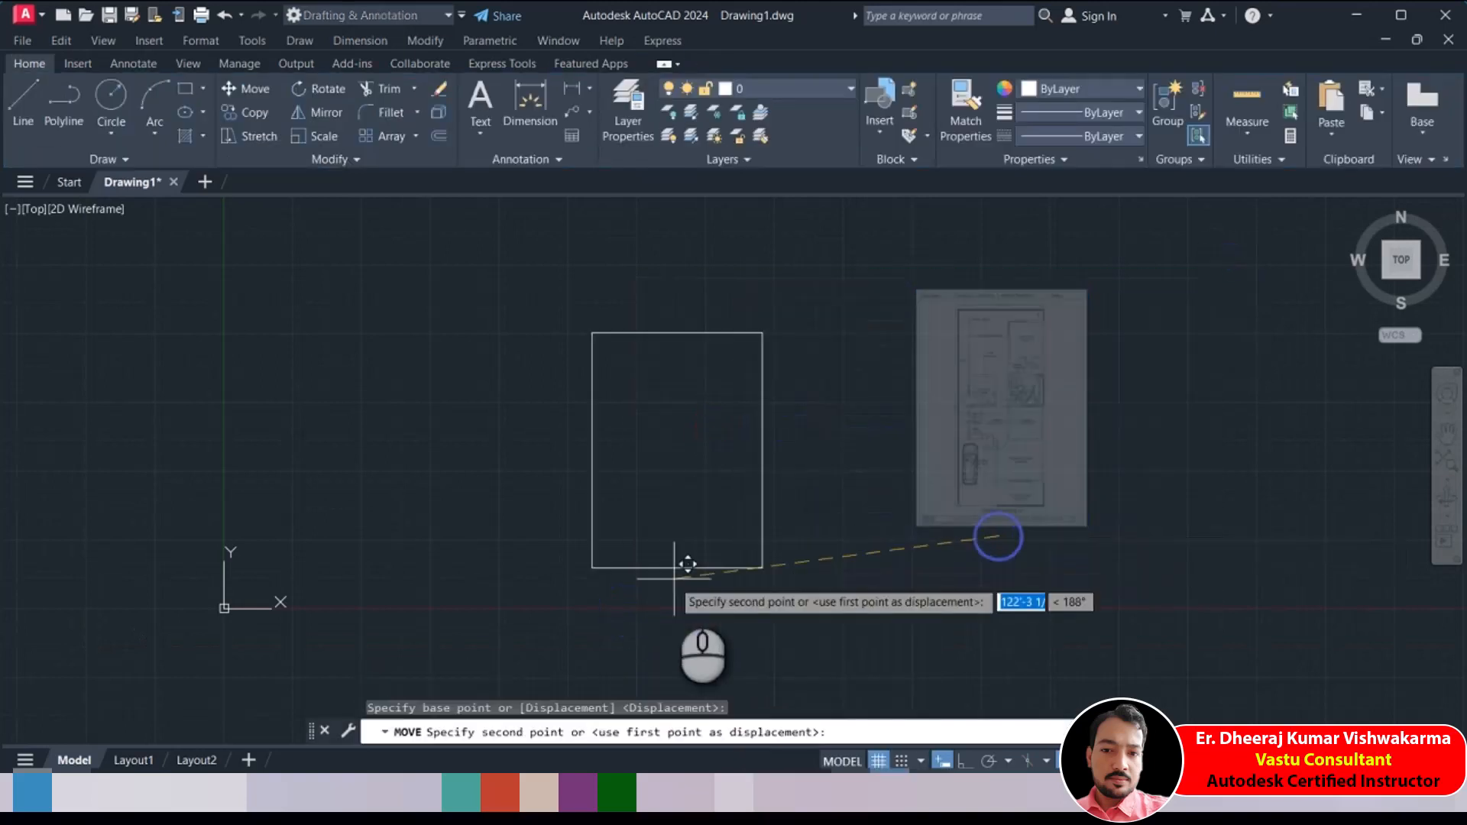
pyautogui.click(541, 573)
# Examine the room layout and dimensions on the ground floor plan image, especially the rear lawn, living room and bedroom
pyautogui.scroll(4, 485, 432)
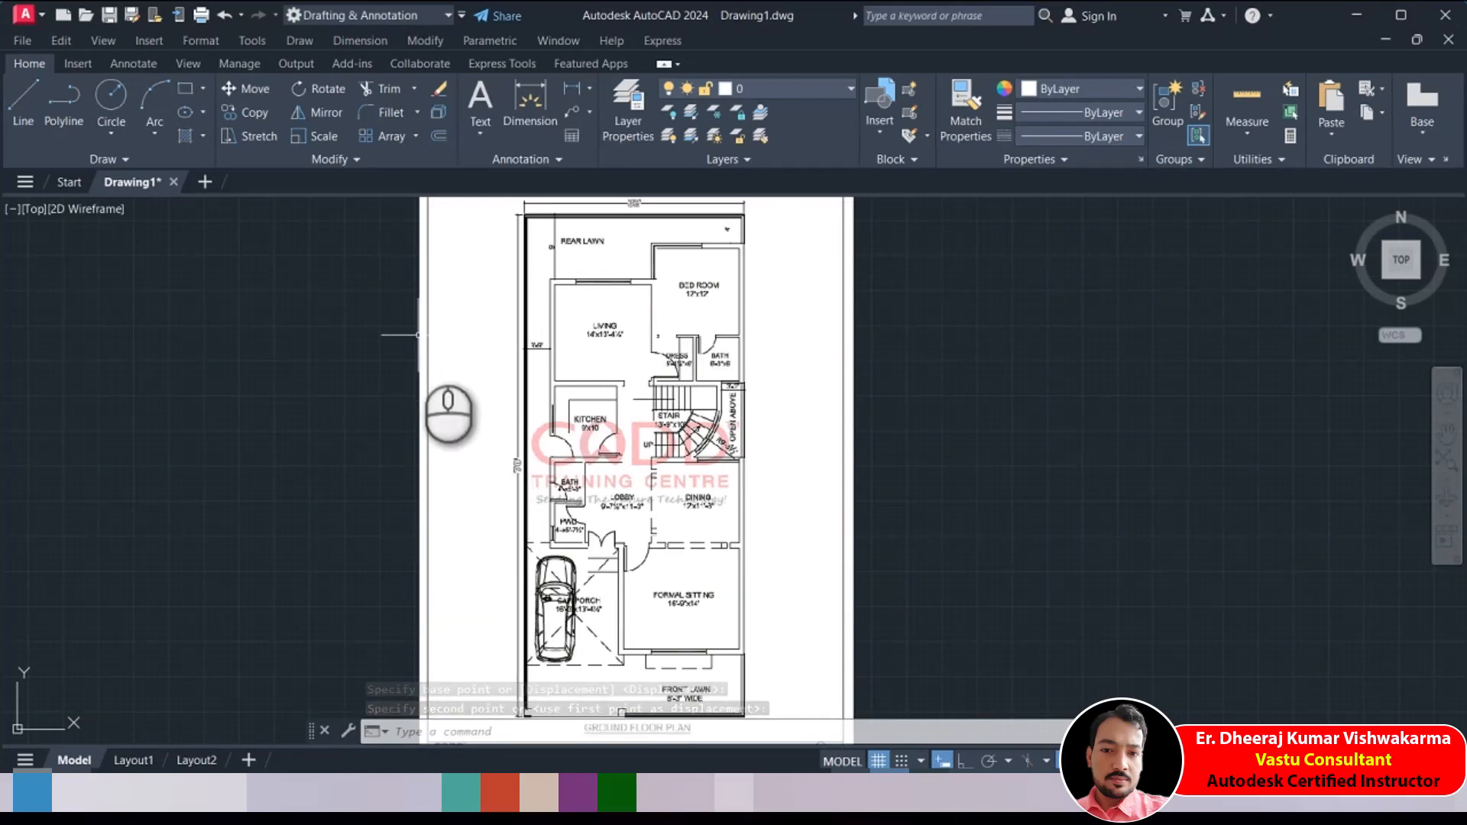
pyautogui.moveTo(418, 335)
pyautogui.mouseDown(button='middle')
pyautogui.moveTo(609, 367)
pyautogui.moveTo(716, 360)
pyautogui.moveTo(711, 400)
pyautogui.moveTo(757, 452)
pyautogui.moveTo(772, 440)
pyautogui.mouseUp(button='middle')
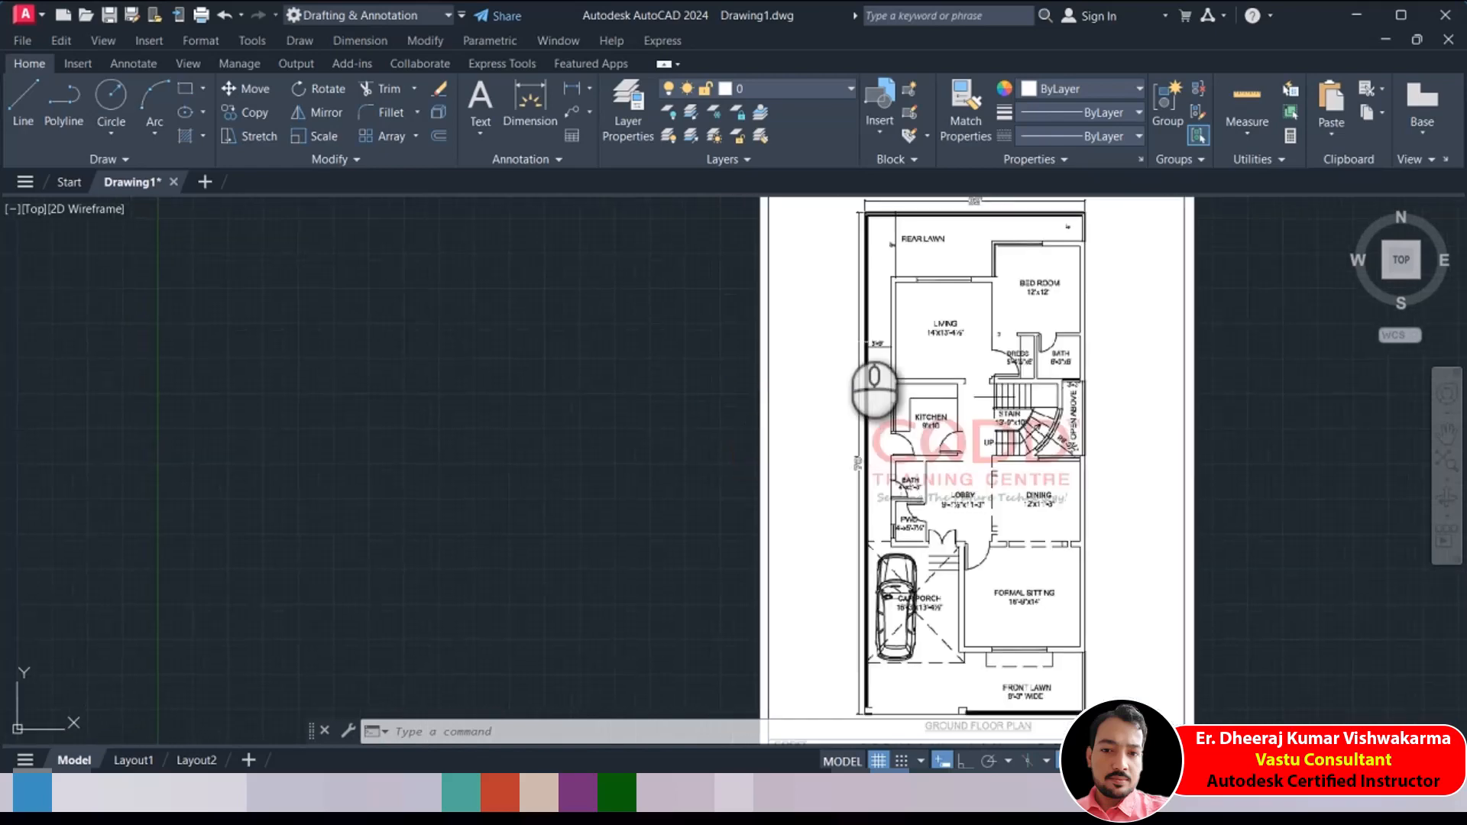
pyautogui.moveTo(854, 285); pyautogui.dragTo(525, 305, button='middle')
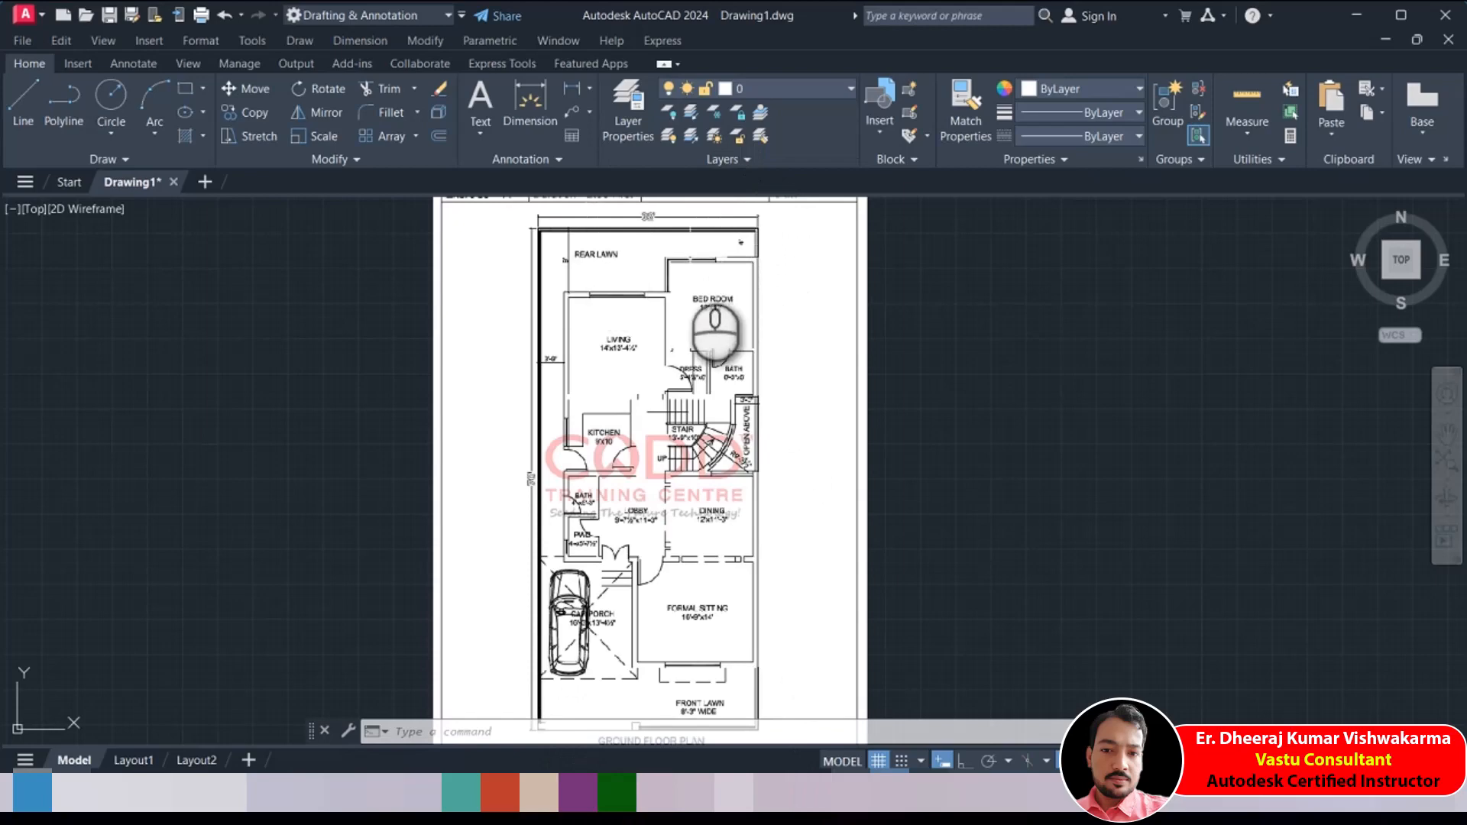
pyautogui.scroll(4, 692, 328)
pyautogui.moveTo(687, 330); pyautogui.dragTo(673, 436, button='middle')
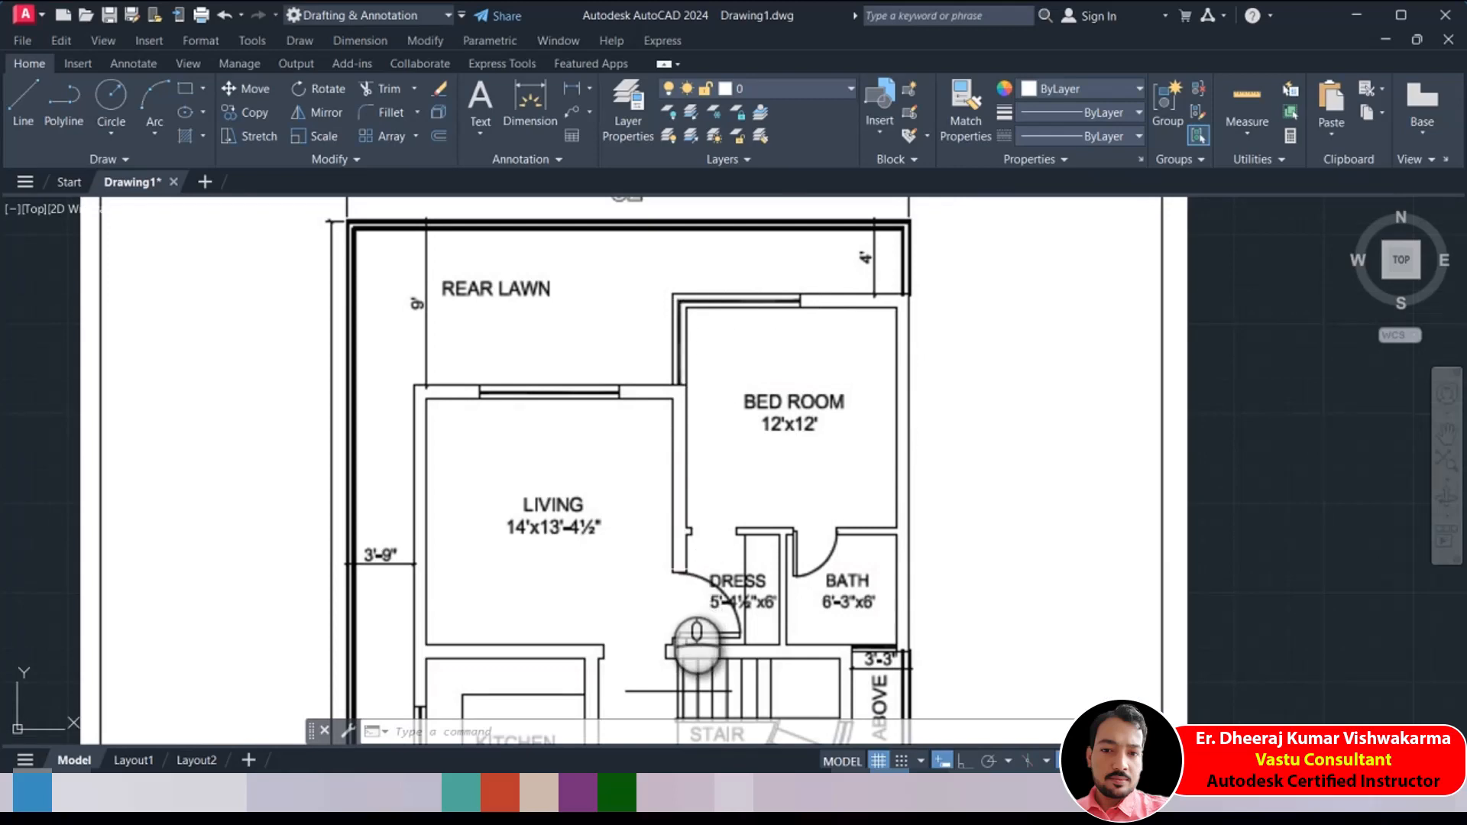
pyautogui.scroll(-4, 756, 345)
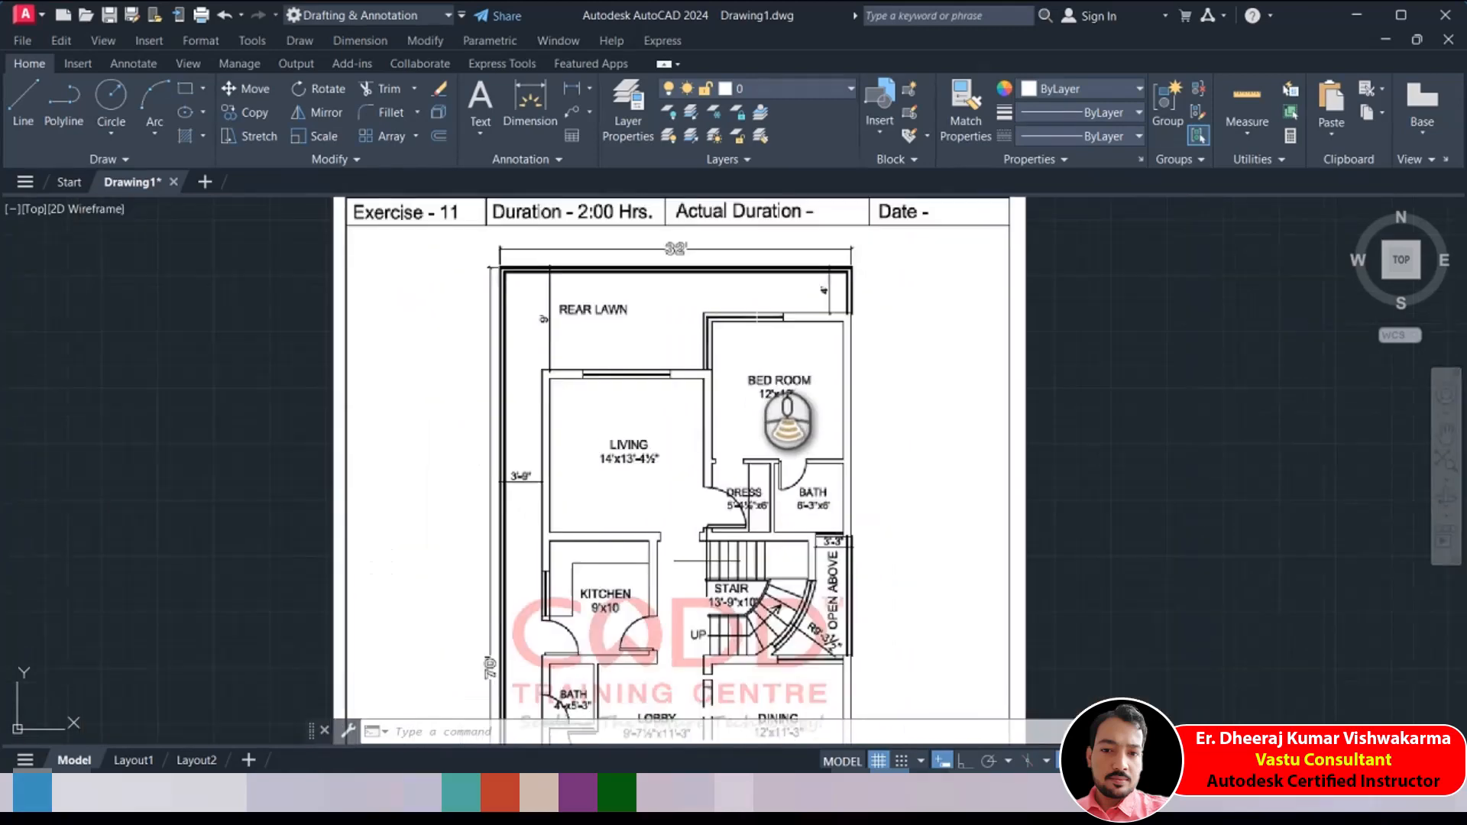
pyautogui.moveTo(423, 398); pyautogui.dragTo(812, 351, button='middle')
pyautogui.scroll(-2, 655, 369)
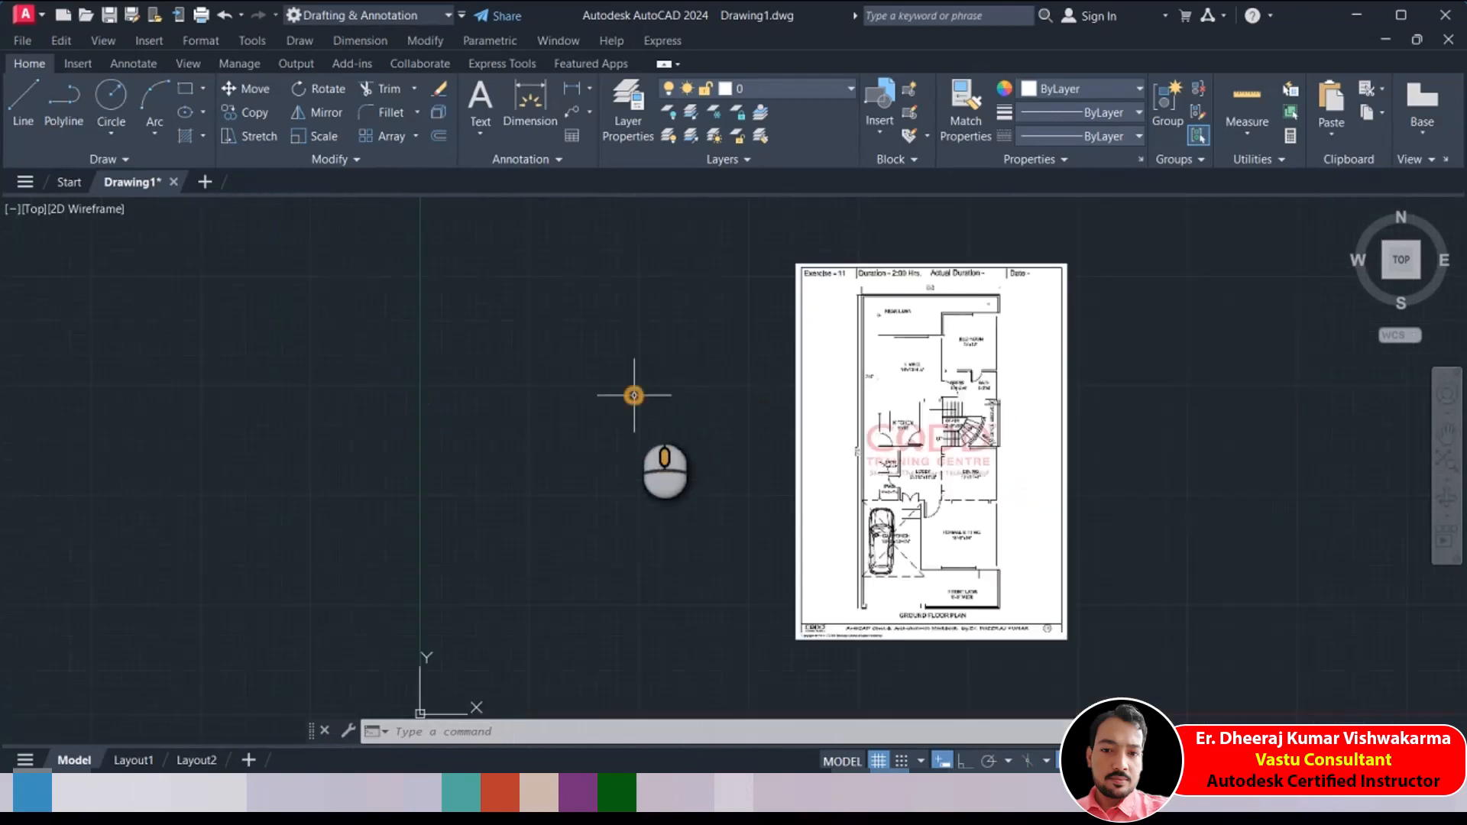
pyautogui.moveTo(634, 395); pyautogui.dragTo(662, 352, button='middle')
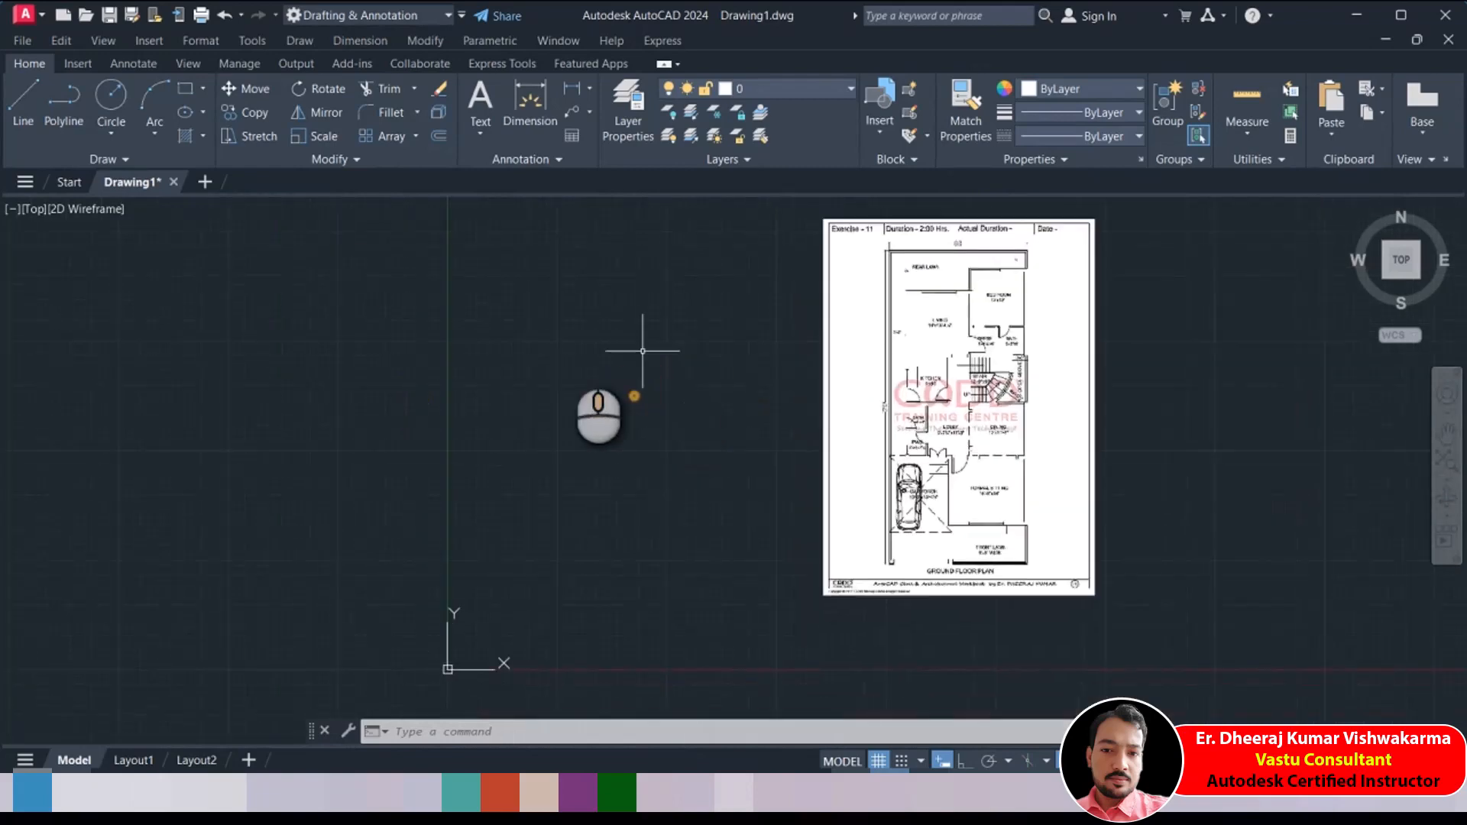
# Draw a 32' by 70' rectangle beside the plan image as the plot boundary
pyautogui.click(186, 90)
pyautogui.click(487, 566)
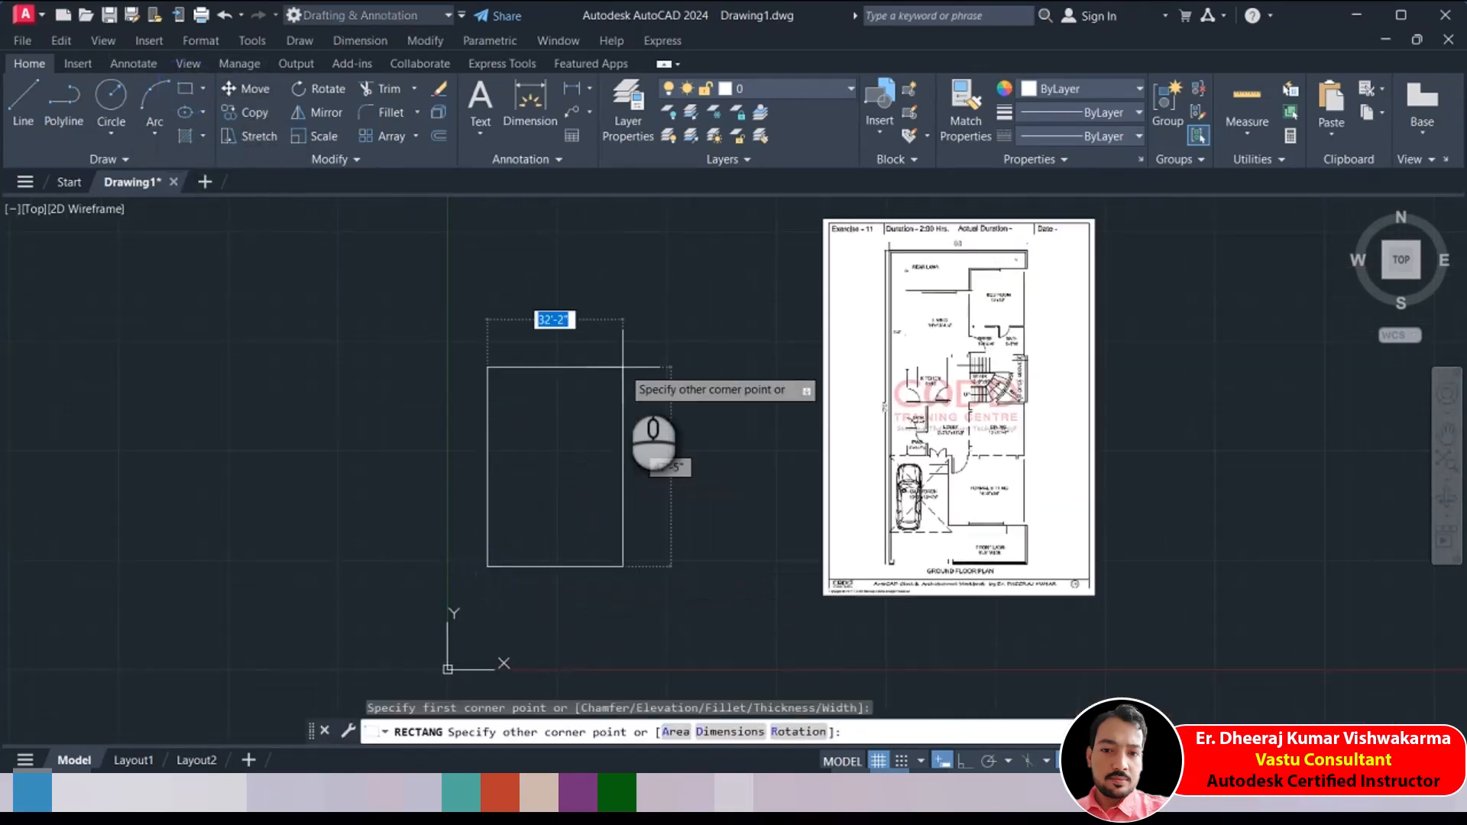
pyautogui.write('2')
pyautogui.press('BackSpace')
pyautogui.write('32')
pyautogui.press('Tab')
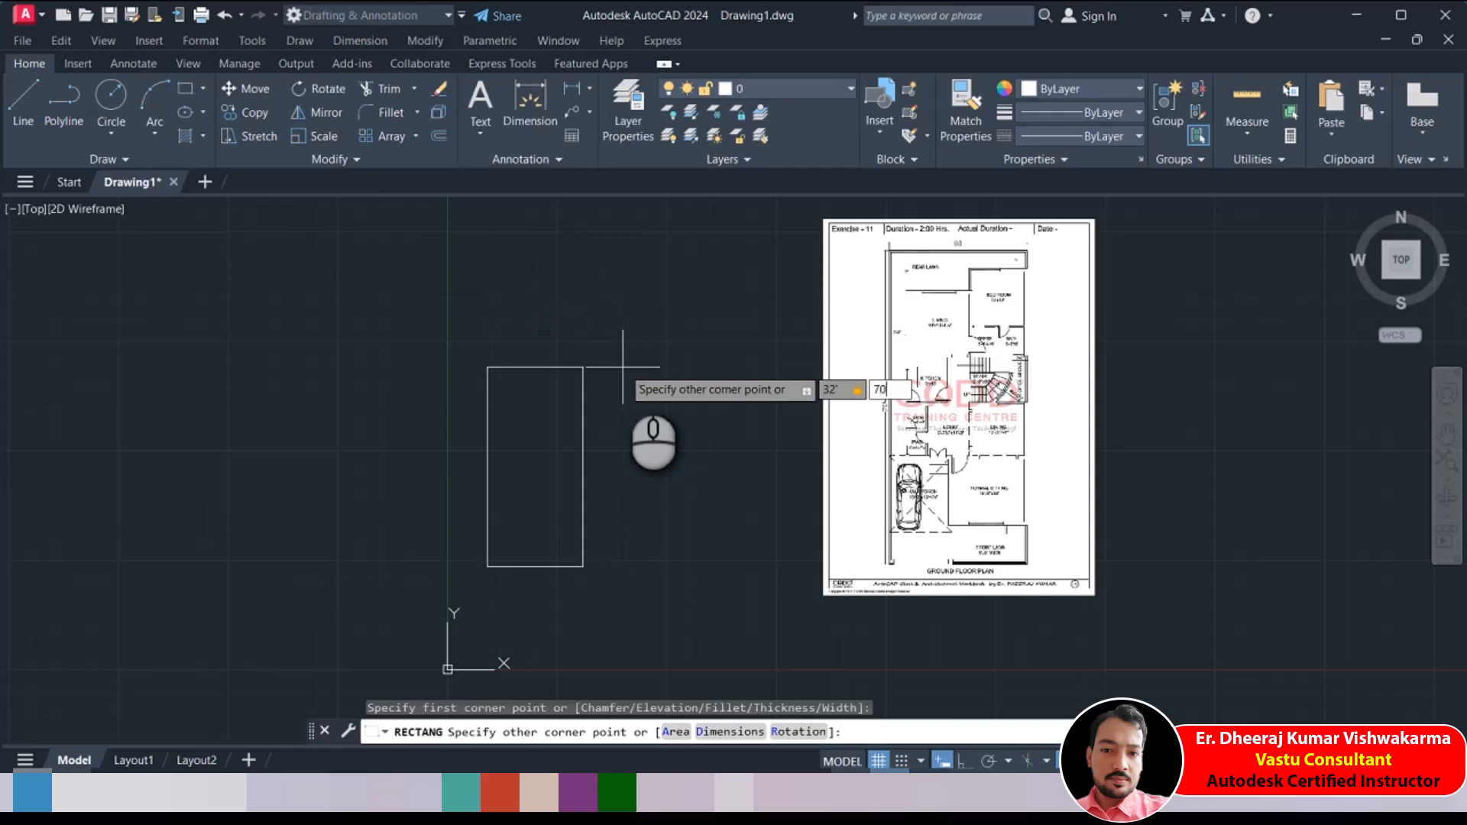
pyautogui.write('70')
pyautogui.press('Return')
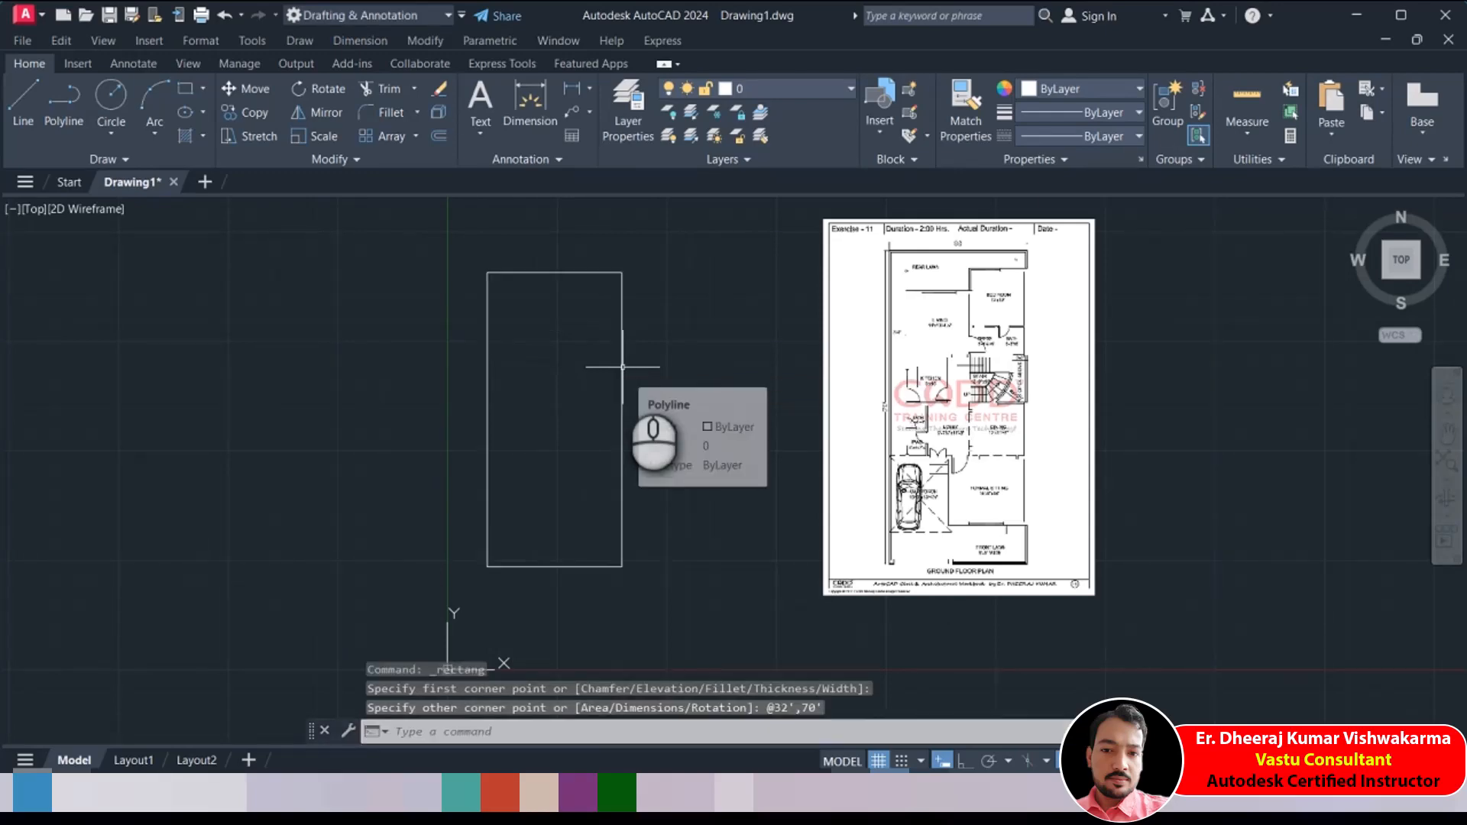
# Explode the 32' by 70' plot rectangle into separate lines
pyautogui.scroll(4, 955, 489)
pyautogui.scroll(-5, 962, 495)
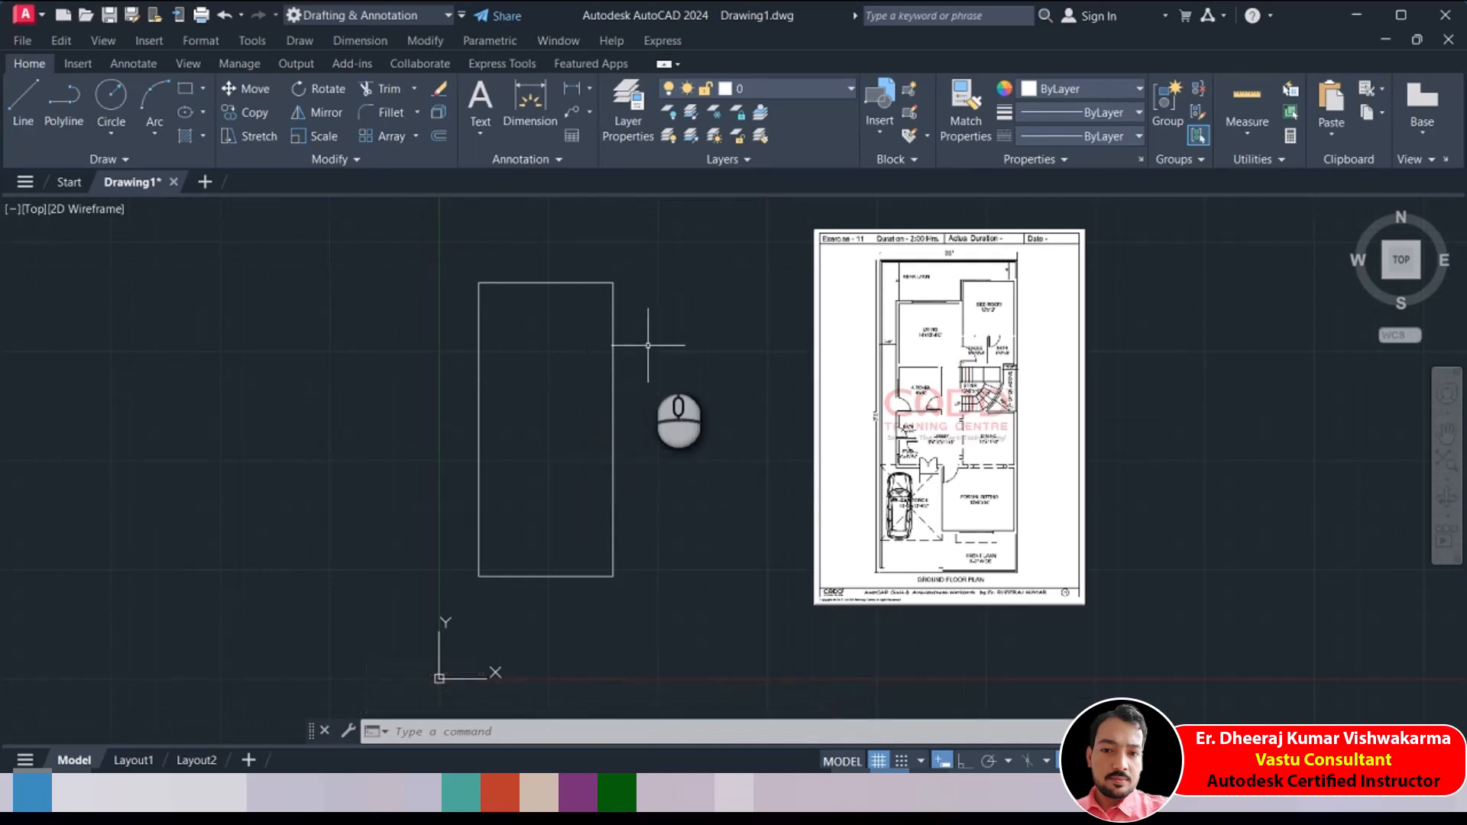
pyautogui.click(439, 136)
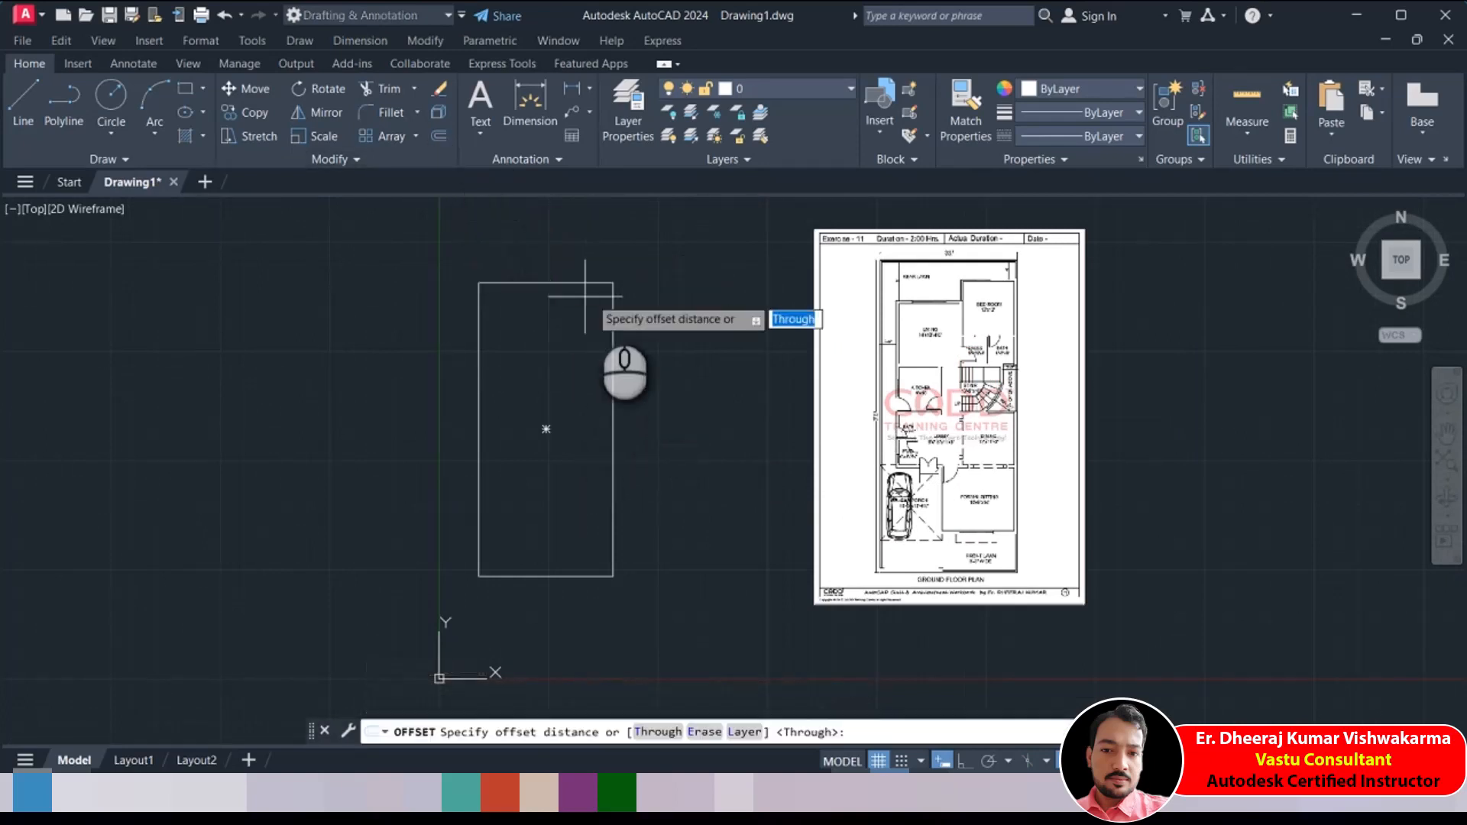
pyautogui.press('Escape')
pyautogui.click(630, 273)
pyautogui.click(572, 340)
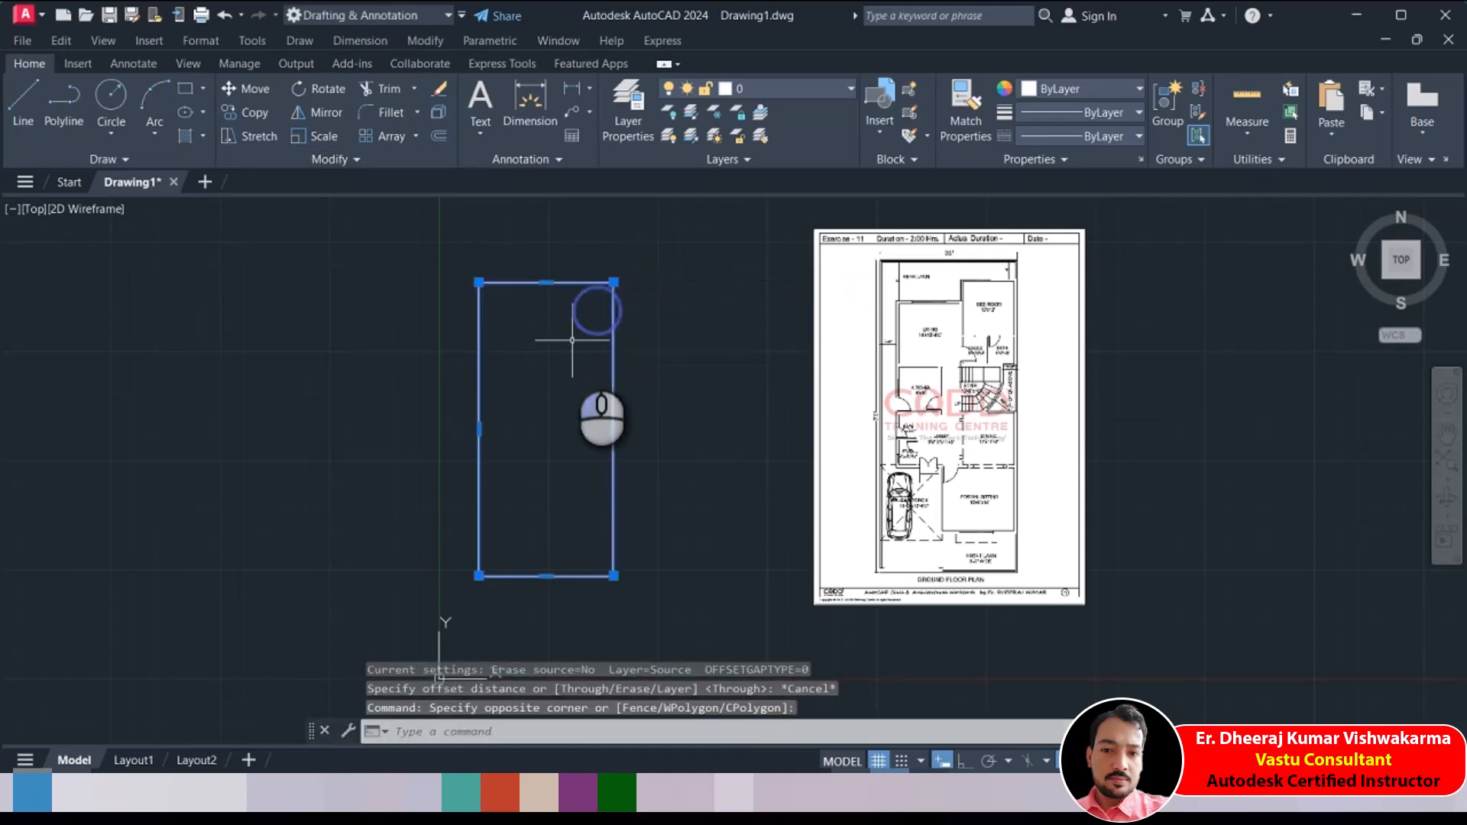
pyautogui.write('x')
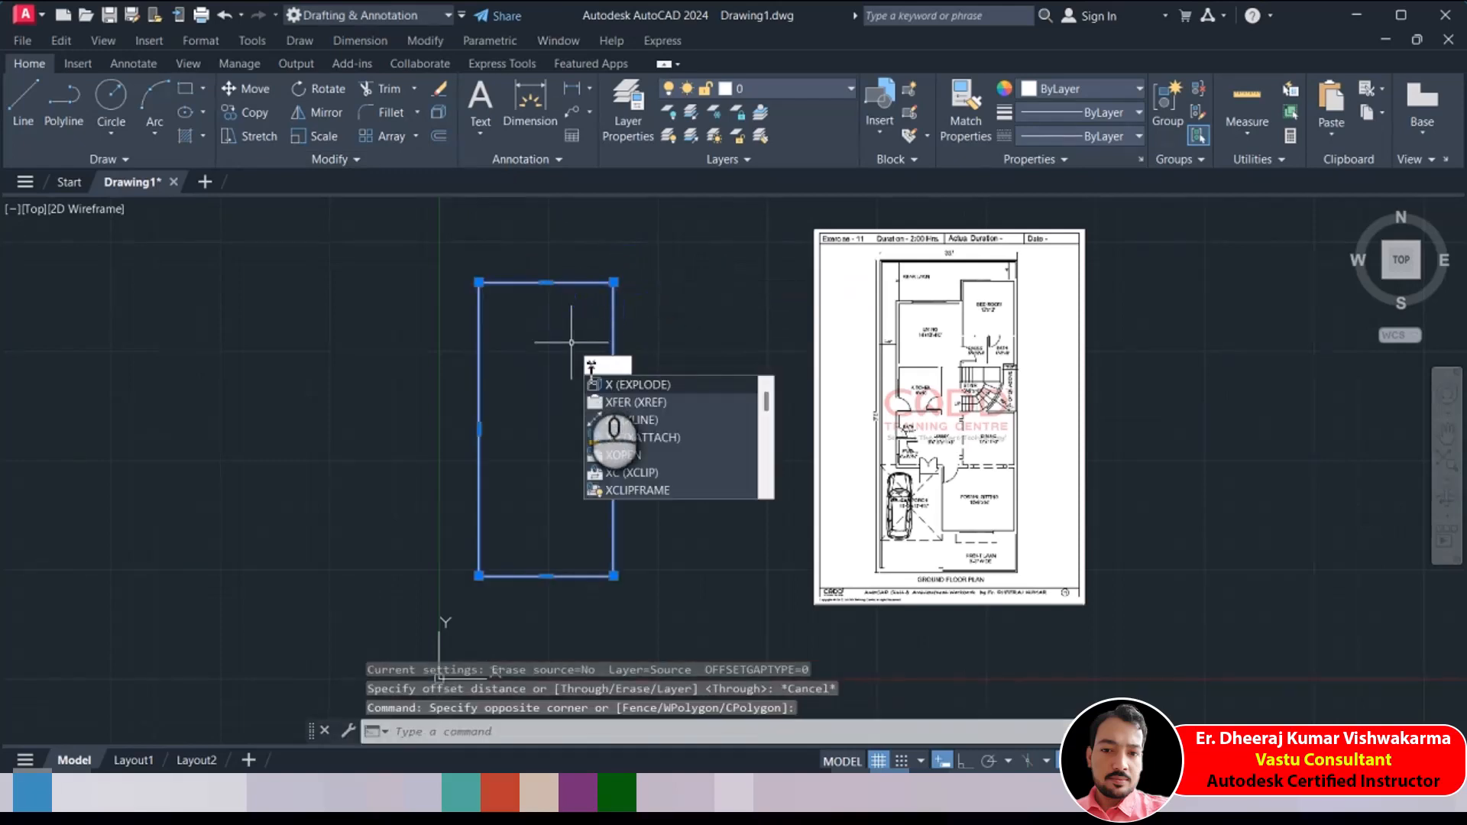
pyautogui.press('Return')
pyautogui.scroll(2, 557, 311)
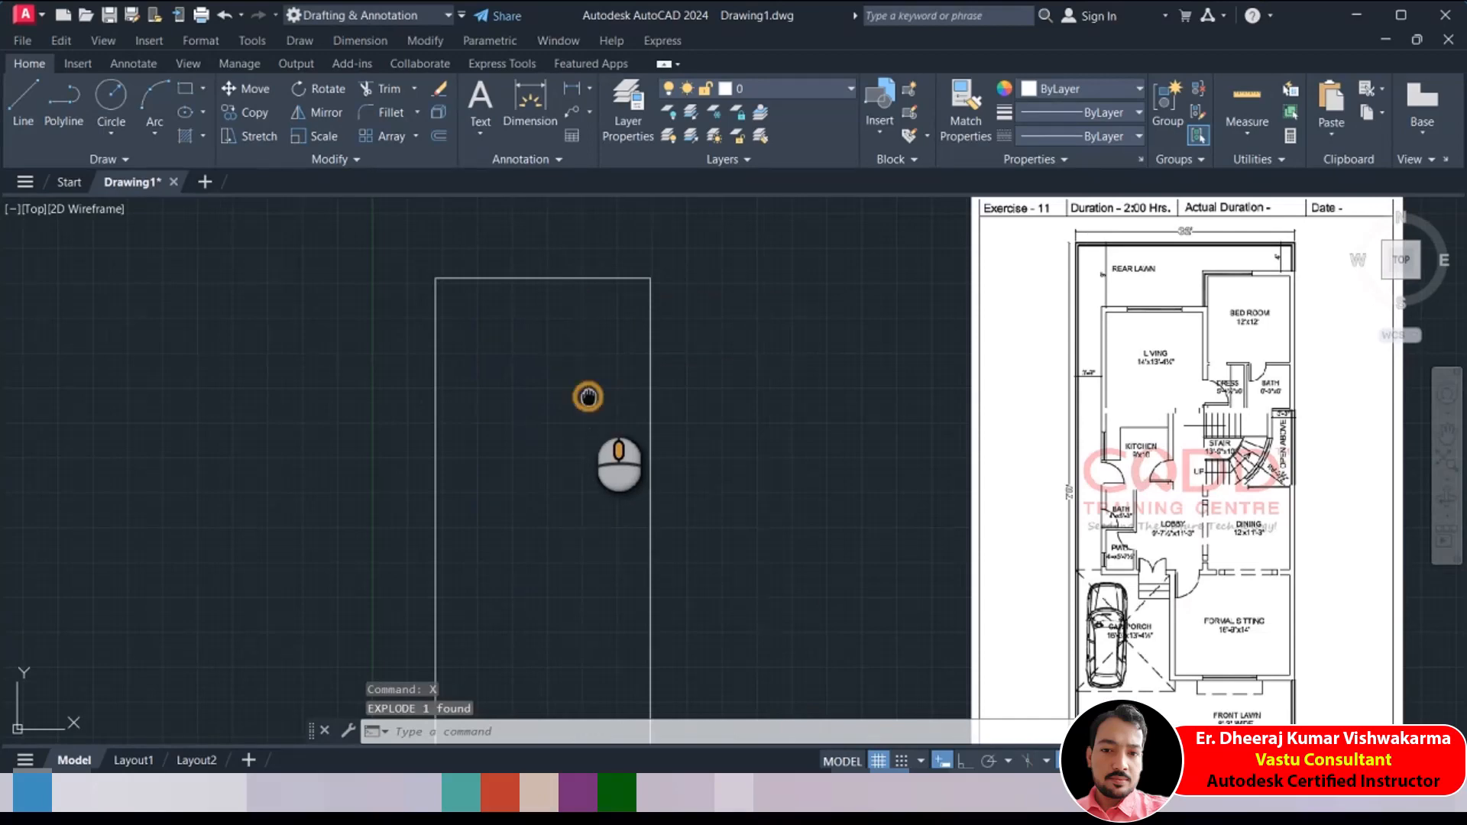
# Draw the outline of the bedroom, dress and bath block with orthogonal lines against the plot's east boundary, below the rear lawn
pyautogui.moveTo(587, 397)
pyautogui.mouseDown(button='middle')
pyautogui.moveTo(589, 328)
pyautogui.moveTo(596, 368)
pyautogui.mouseUp(button='middle')
pyautogui.scroll(-2, 589, 332)
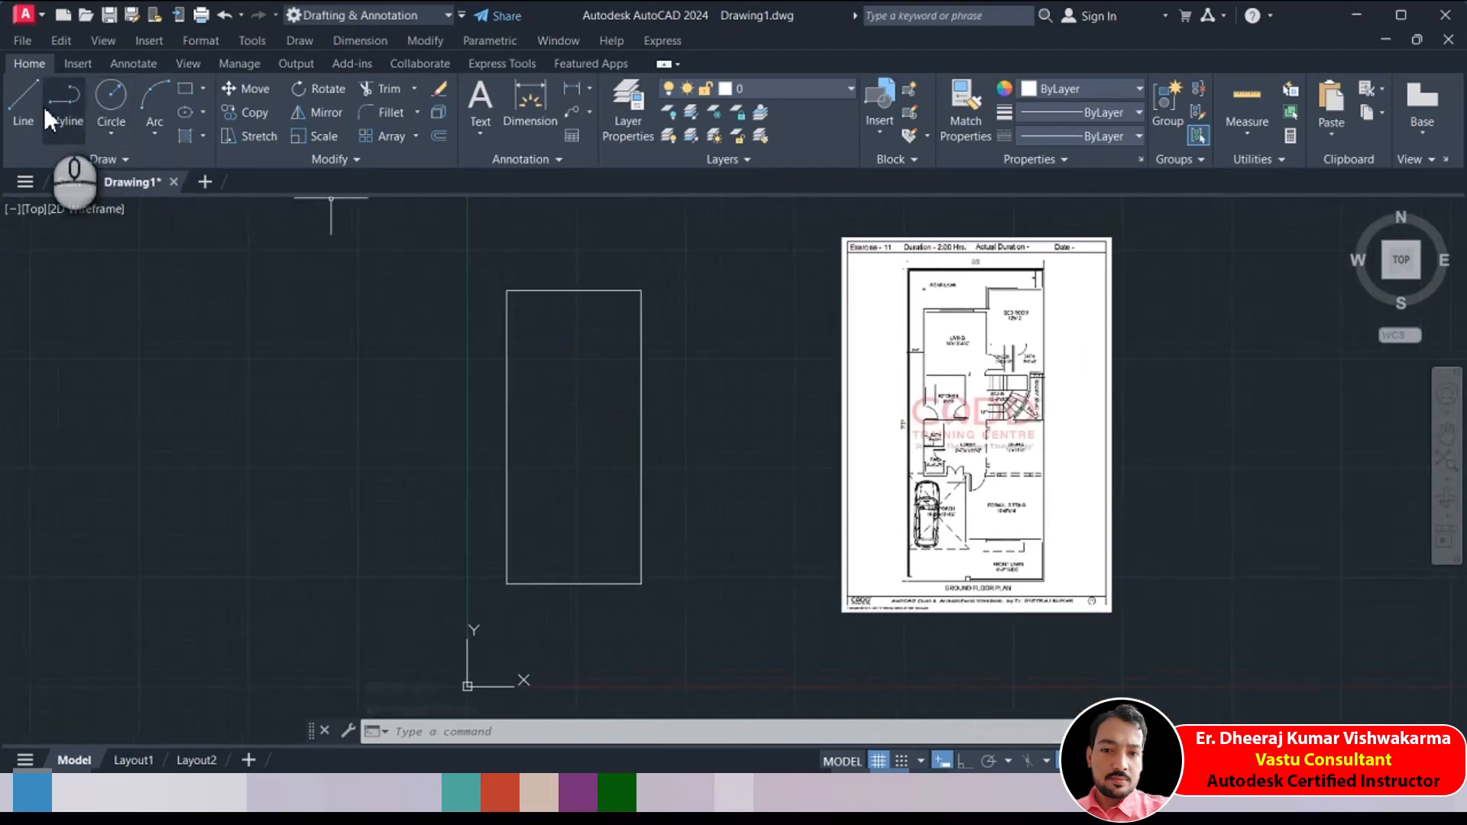
pyautogui.click(25, 110)
pyautogui.scroll(4, 621, 327)
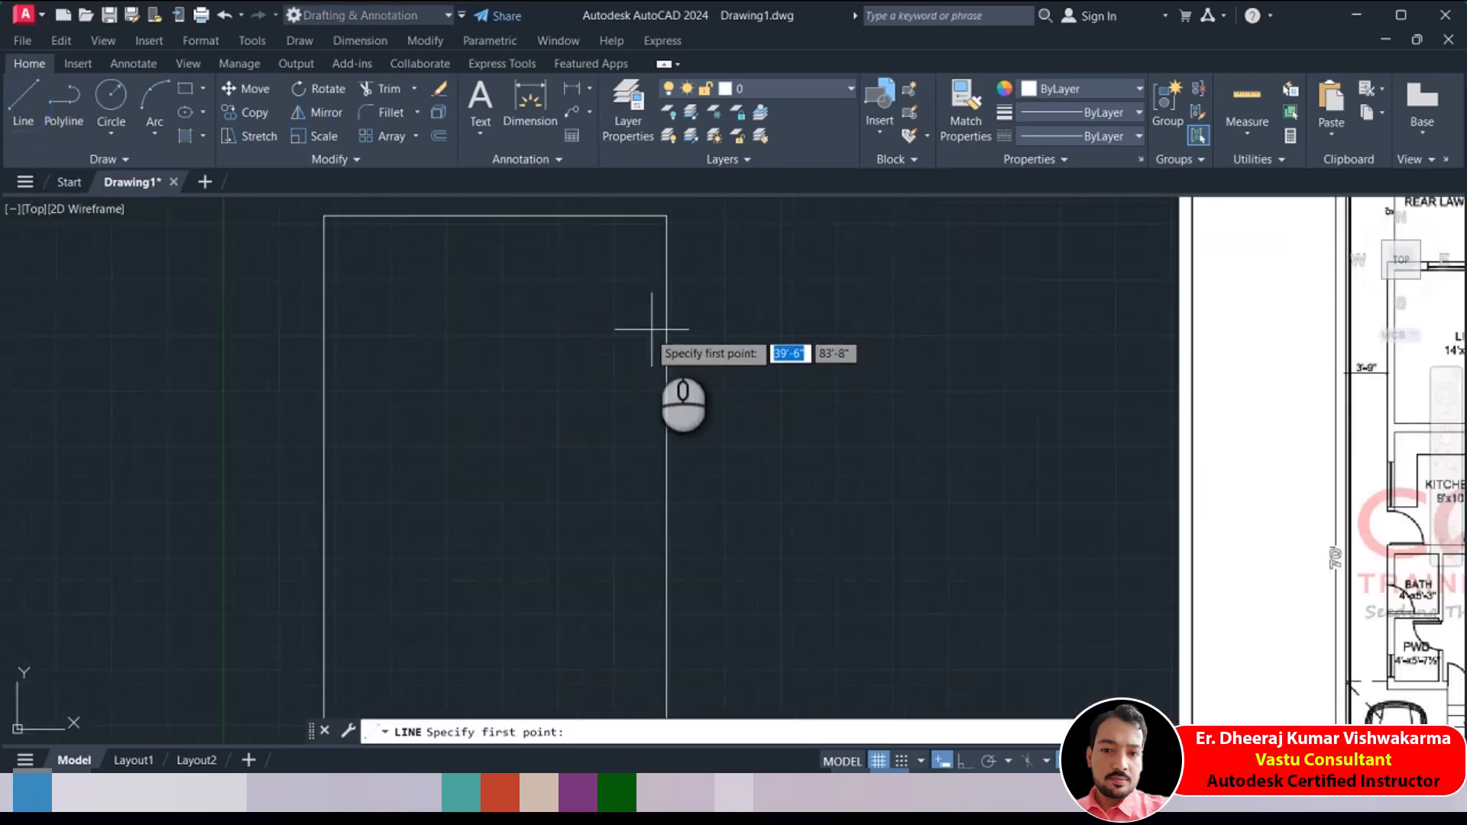
pyautogui.scroll(-3, 693, 370)
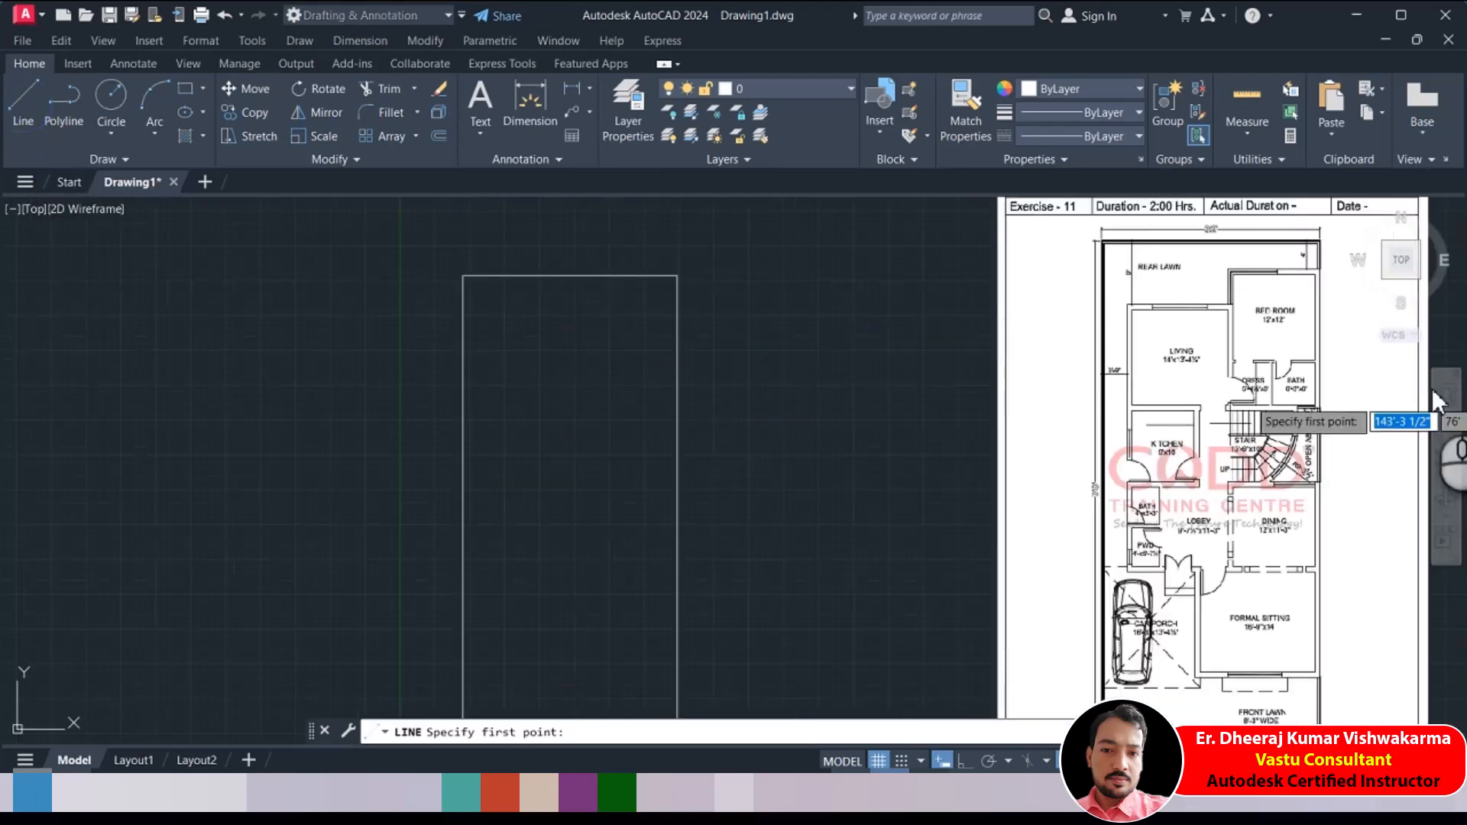
pyautogui.click(677, 319)
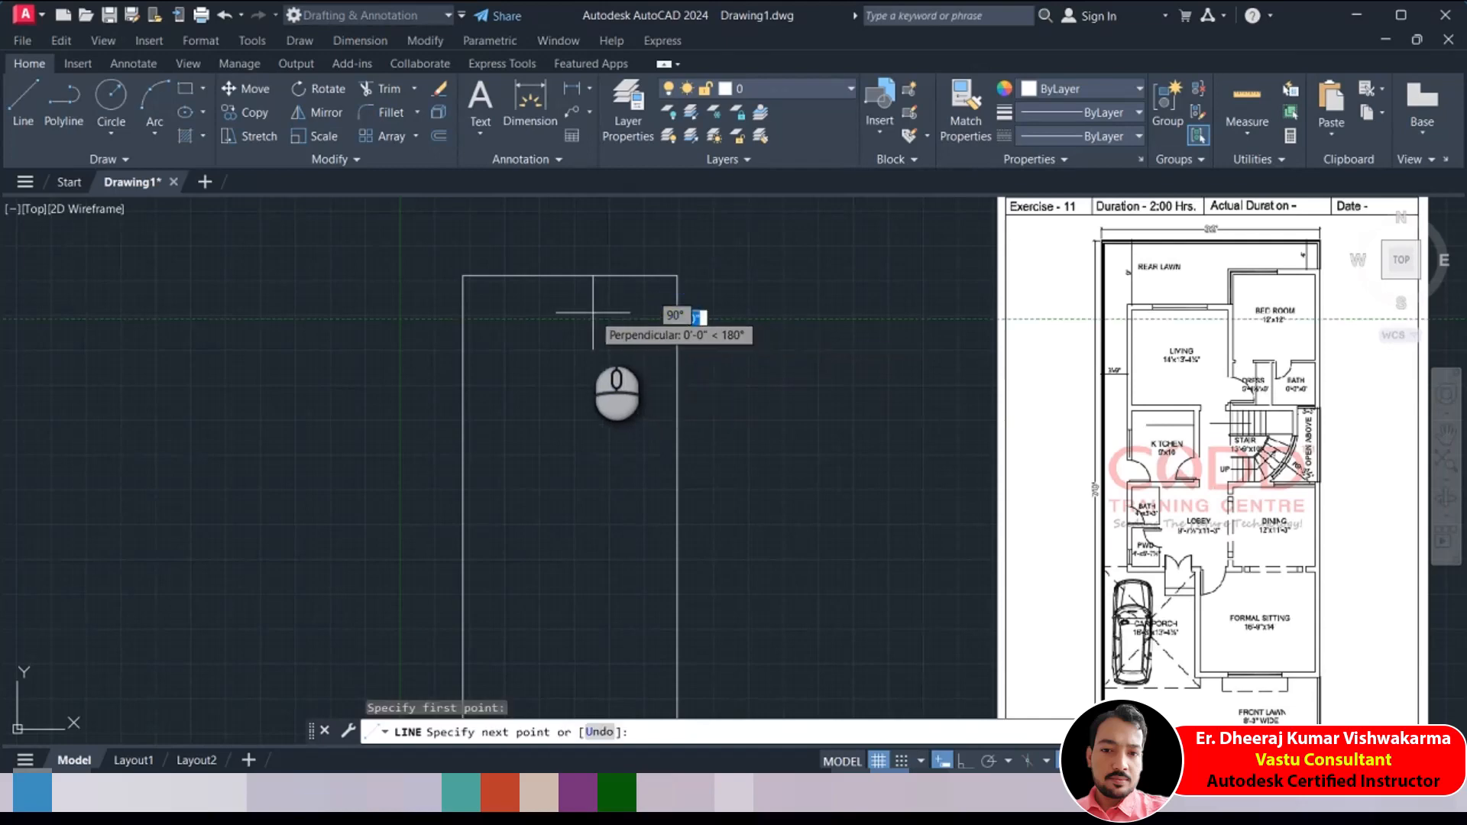
pyautogui.press('F8')
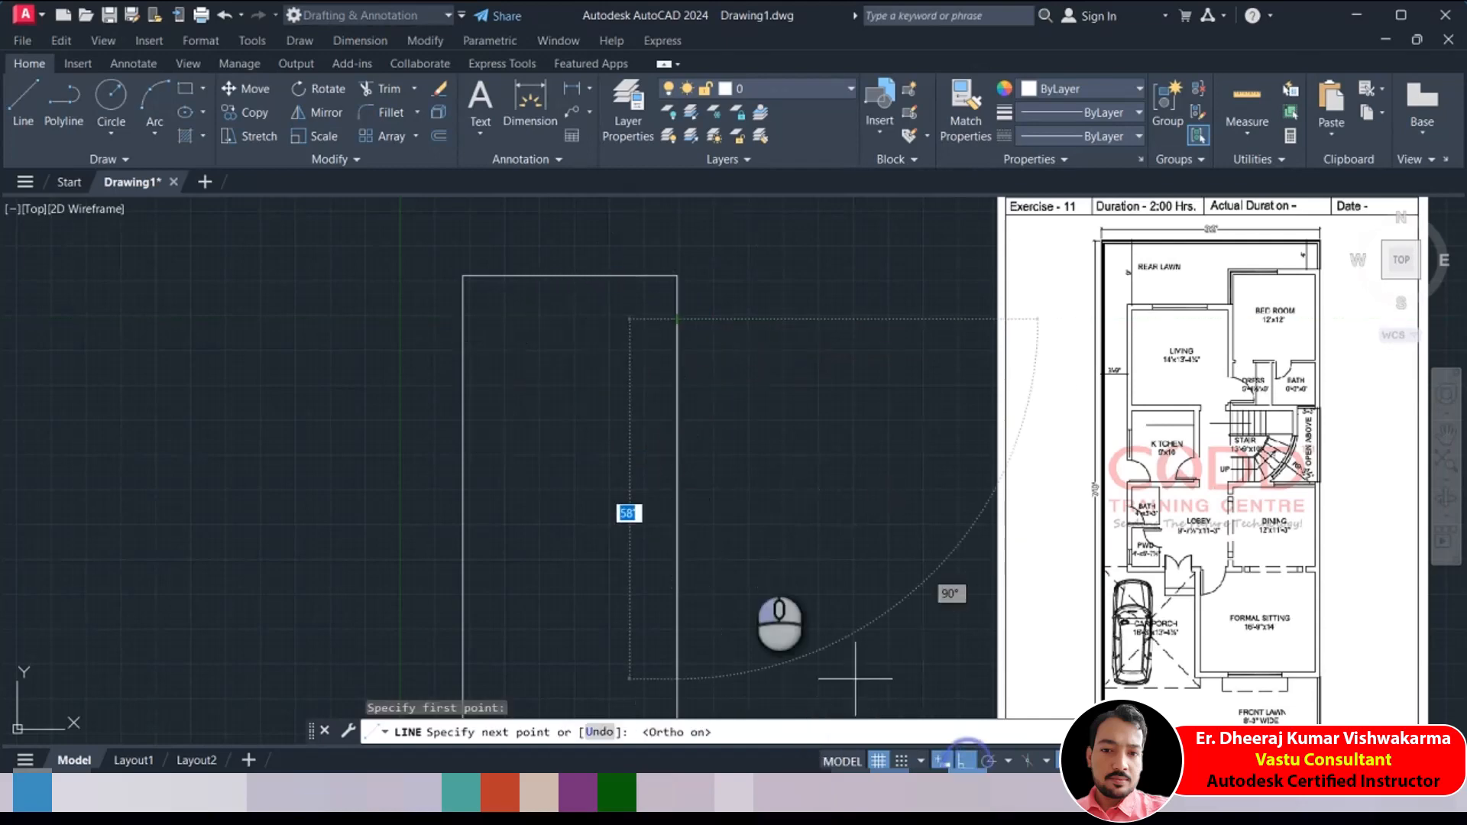
pyautogui.click(569, 319)
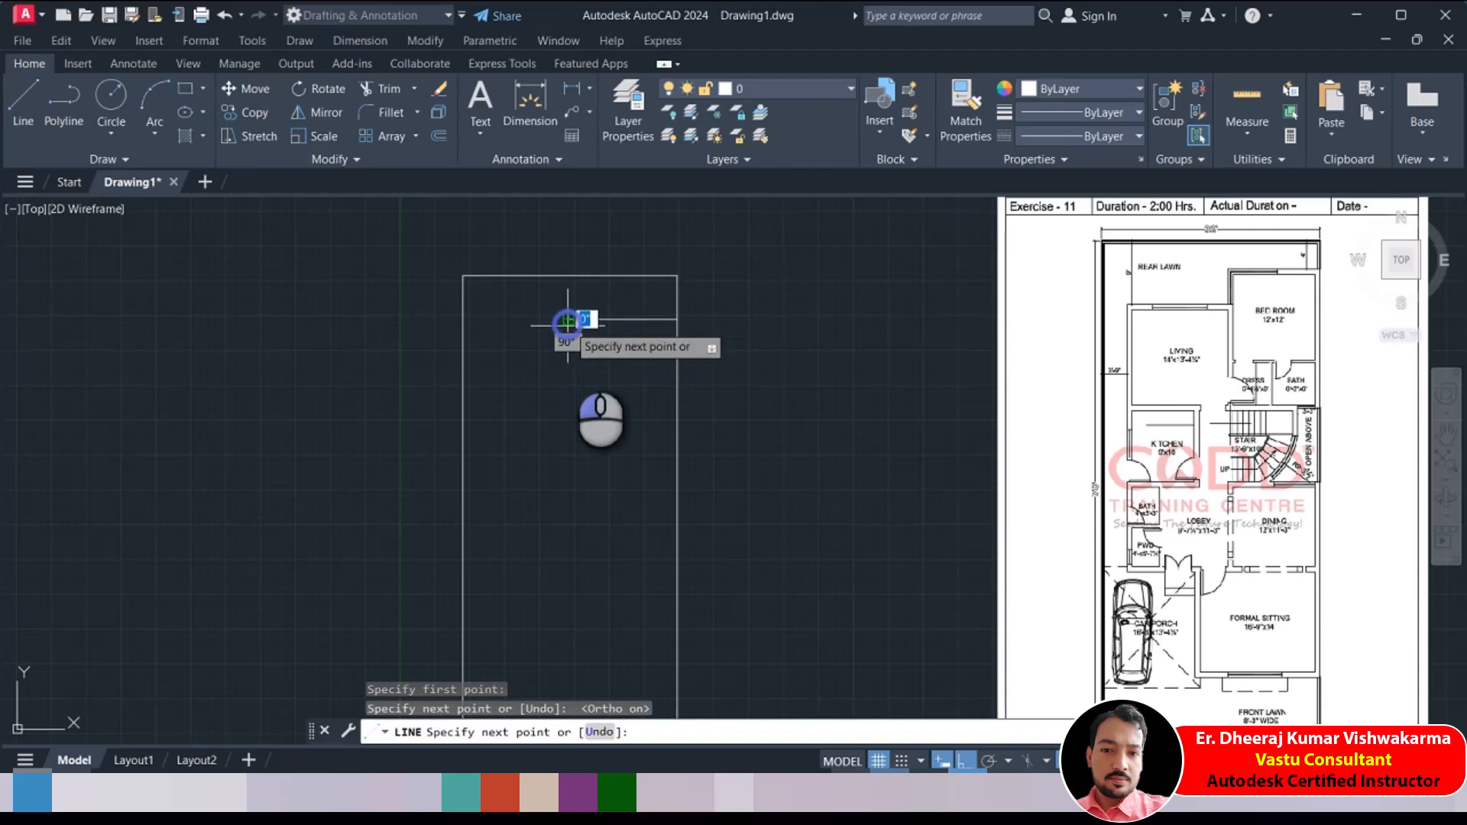
pyautogui.click(567, 470)
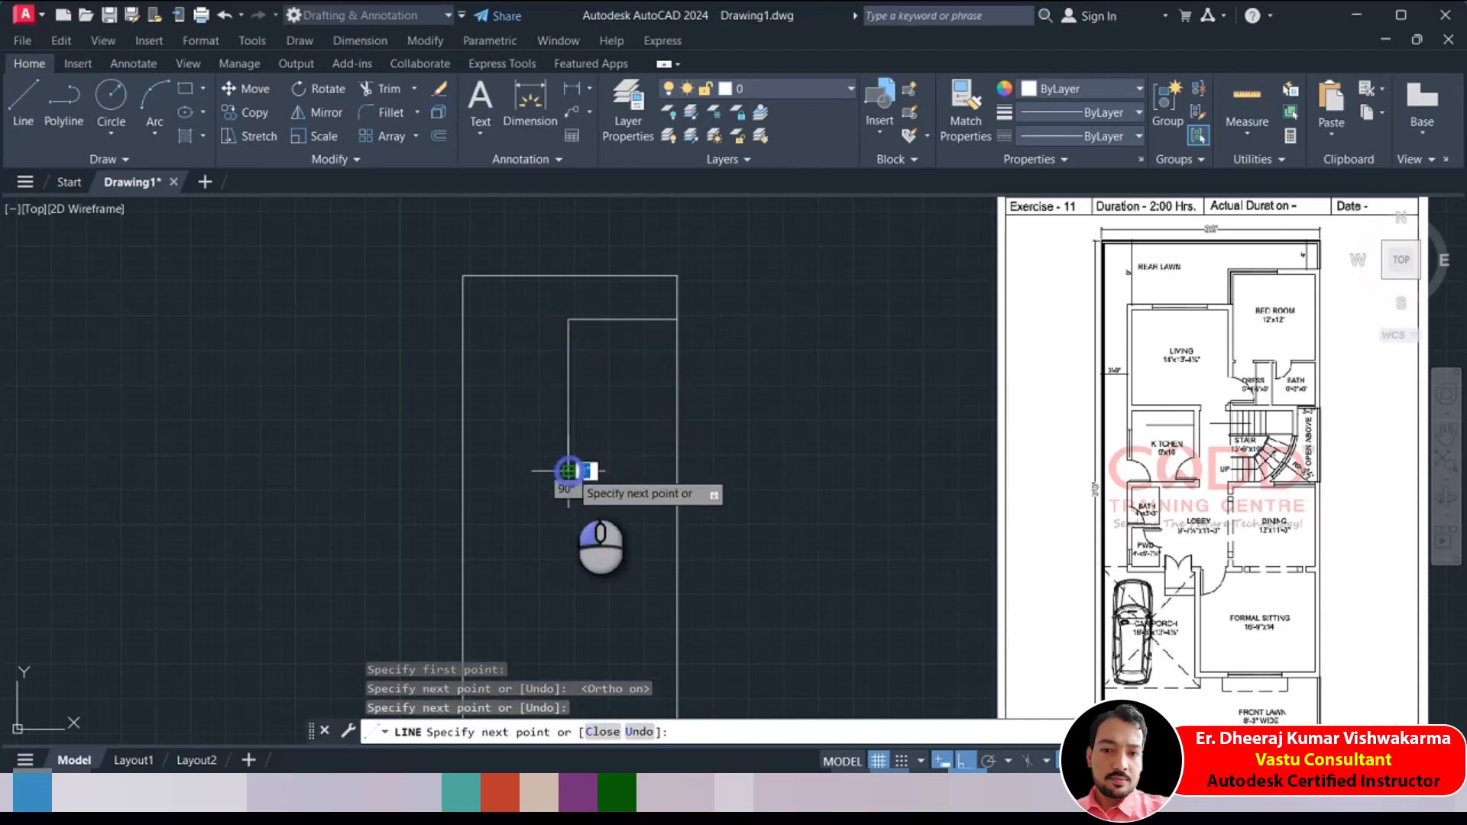
pyautogui.click(675, 471)
pyautogui.press('Return')
# Draw the house's outer line from the bedroom block's west wall around the living side and along the lobby front to the east boundary
pyautogui.press('Return')
pyautogui.click(568, 351)
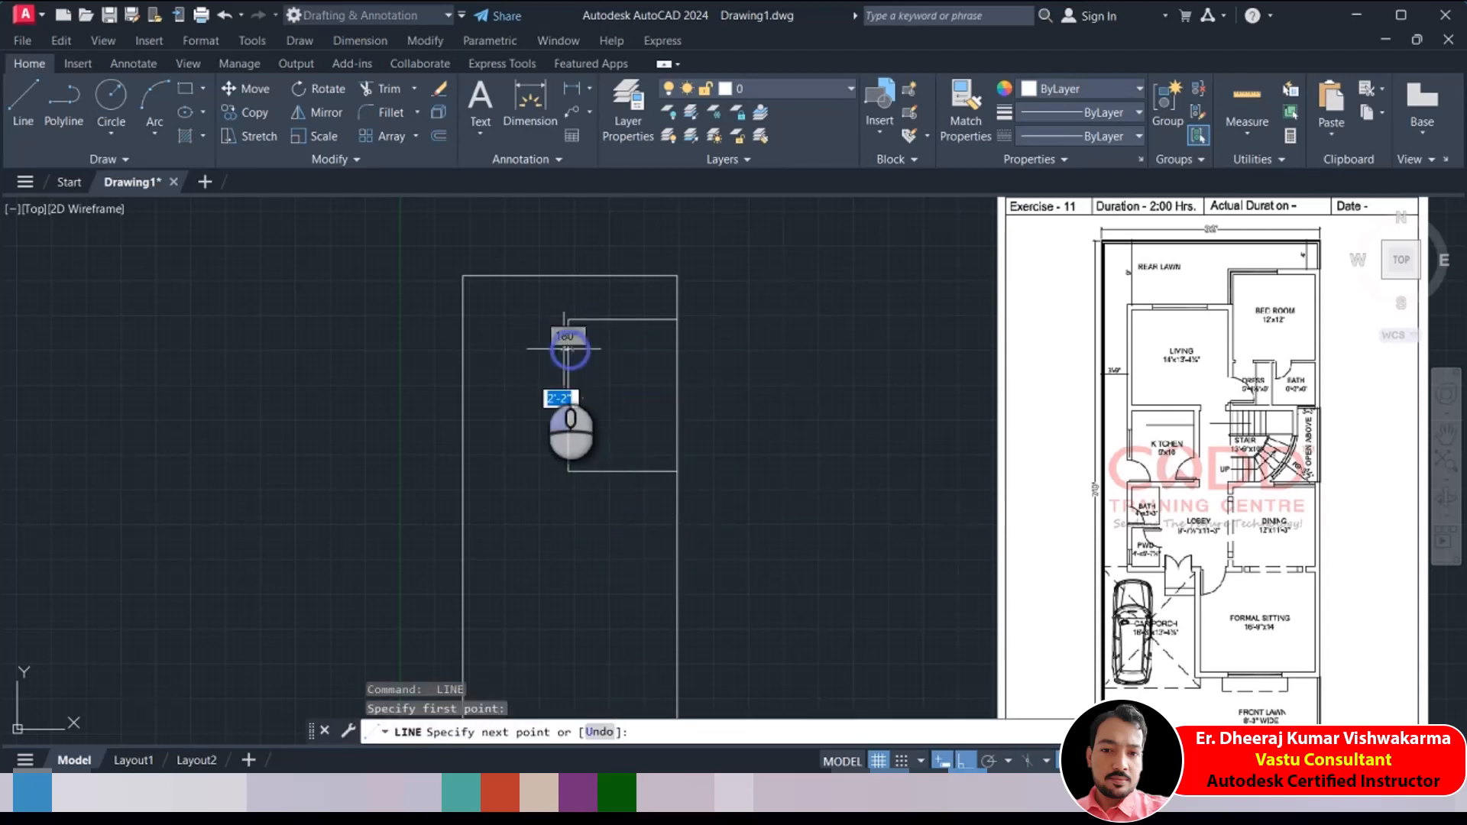
pyautogui.click(495, 353)
pyautogui.moveTo(493, 512); pyautogui.dragTo(490, 386, button='middle')
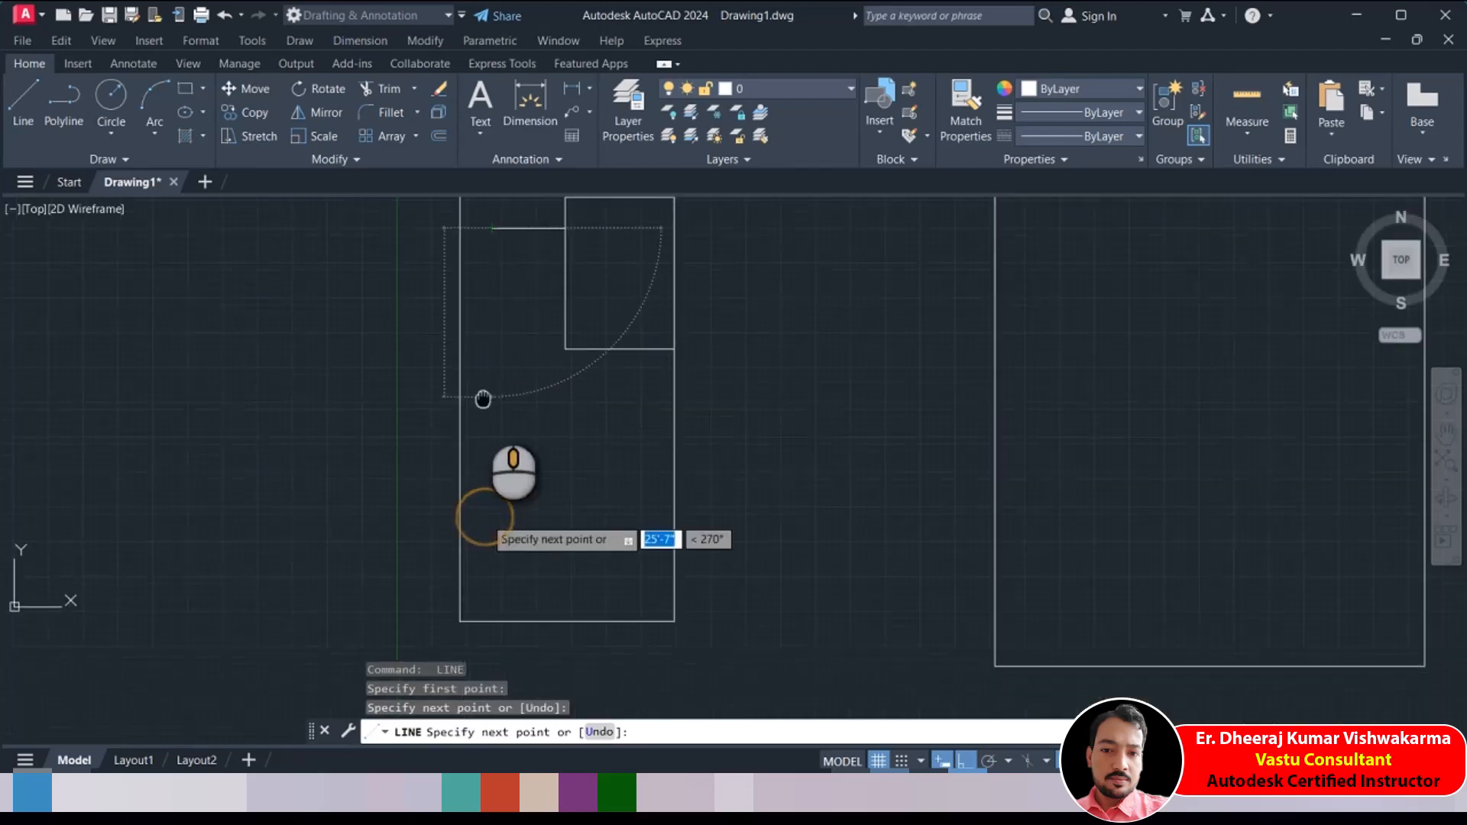
pyautogui.click(491, 486)
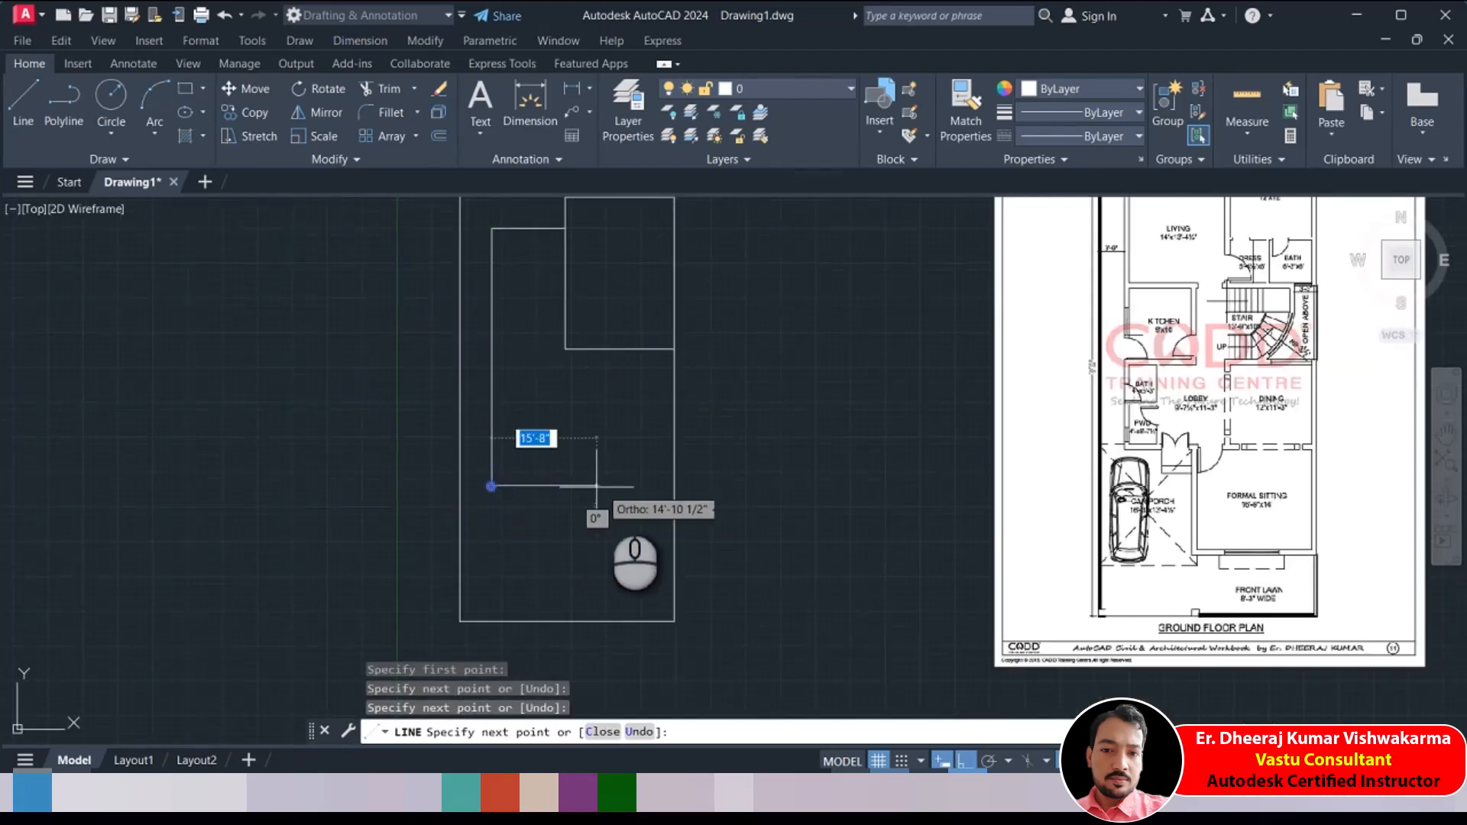
pyautogui.click(675, 486)
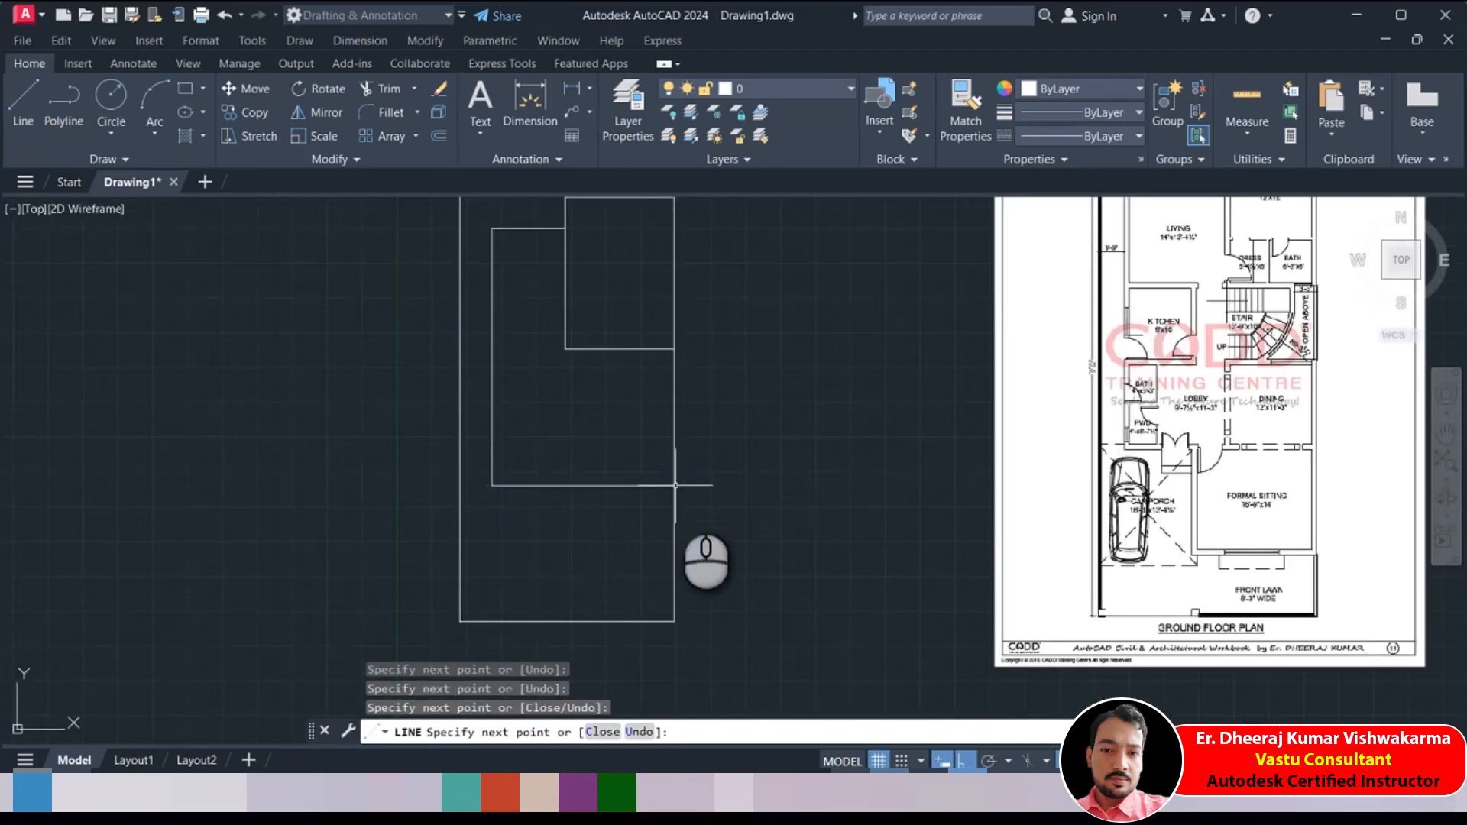
pyautogui.press('Return')
# Close off the living room with a horizontal line from the bedroom block's southwest corner to the outer west wall
pyautogui.moveTo(597, 460); pyautogui.dragTo(555, 493, button='middle')
pyautogui.press('Return')
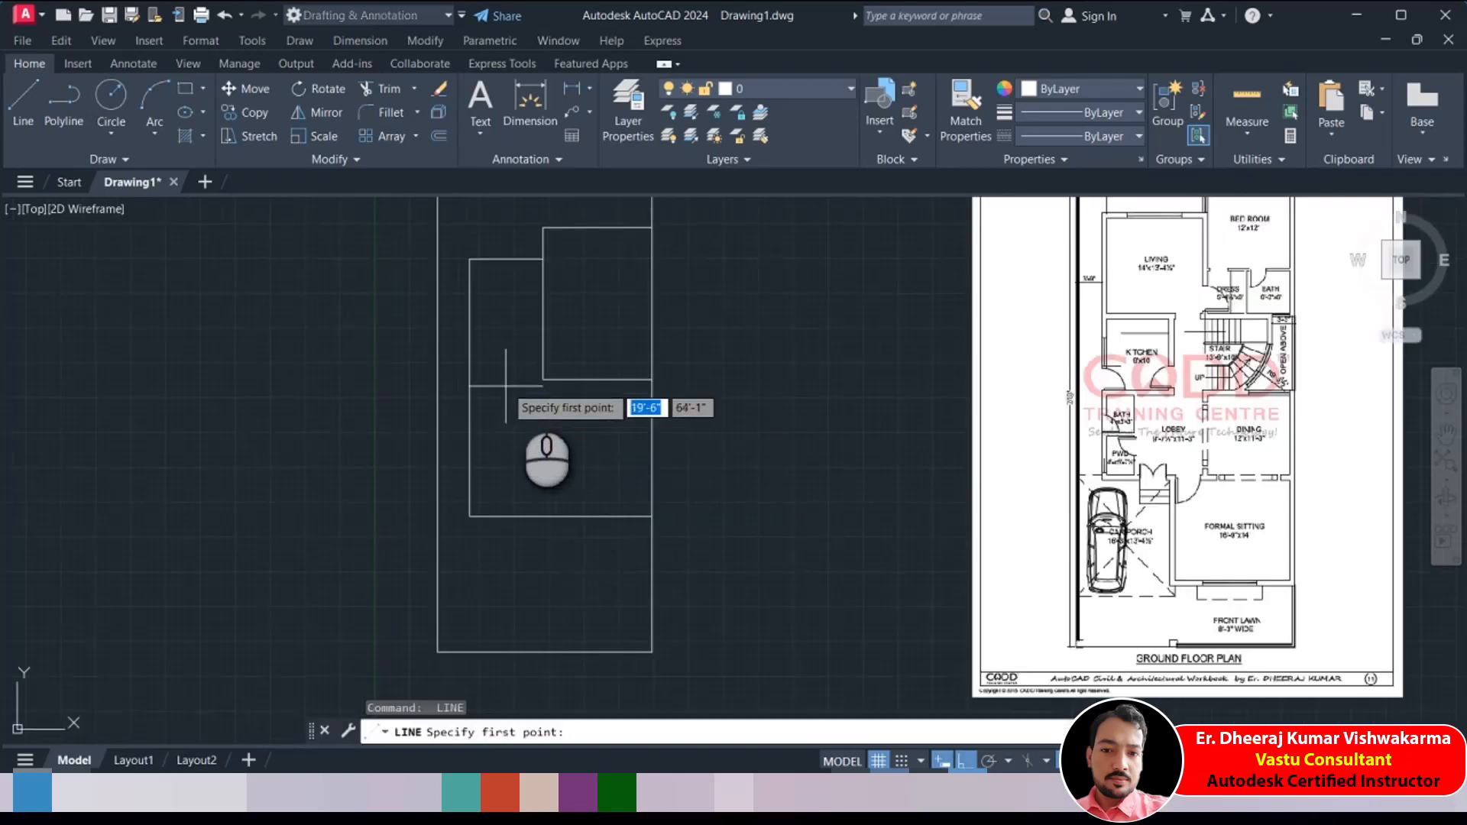
pyautogui.click(543, 380)
pyautogui.click(469, 379)
pyautogui.press('Return')
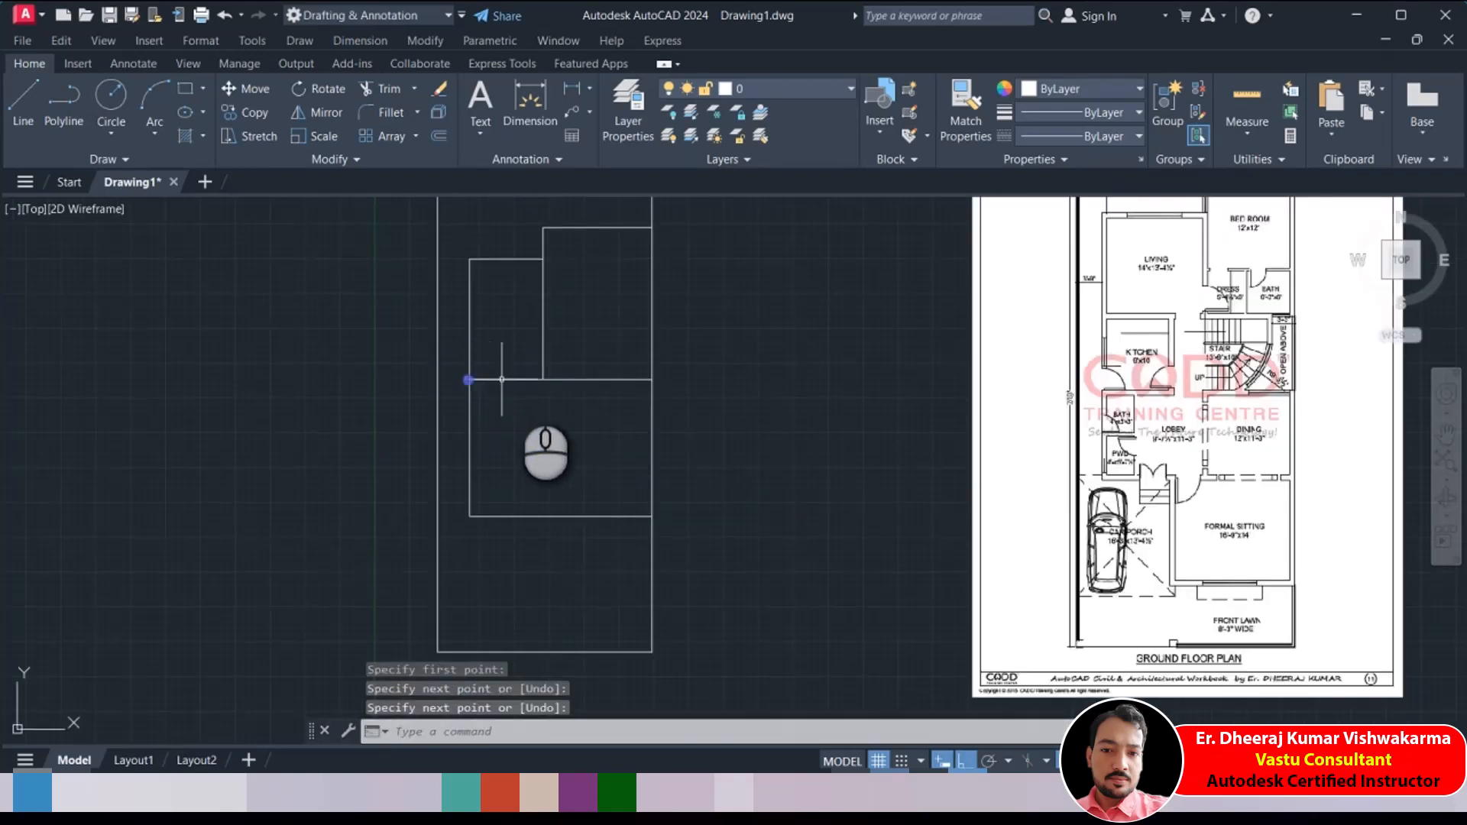
# Separate the bedroom from the dress and bath with a horizontal line, and divide those two rooms with a vertical line
pyautogui.press('Return')
pyautogui.click(544, 340)
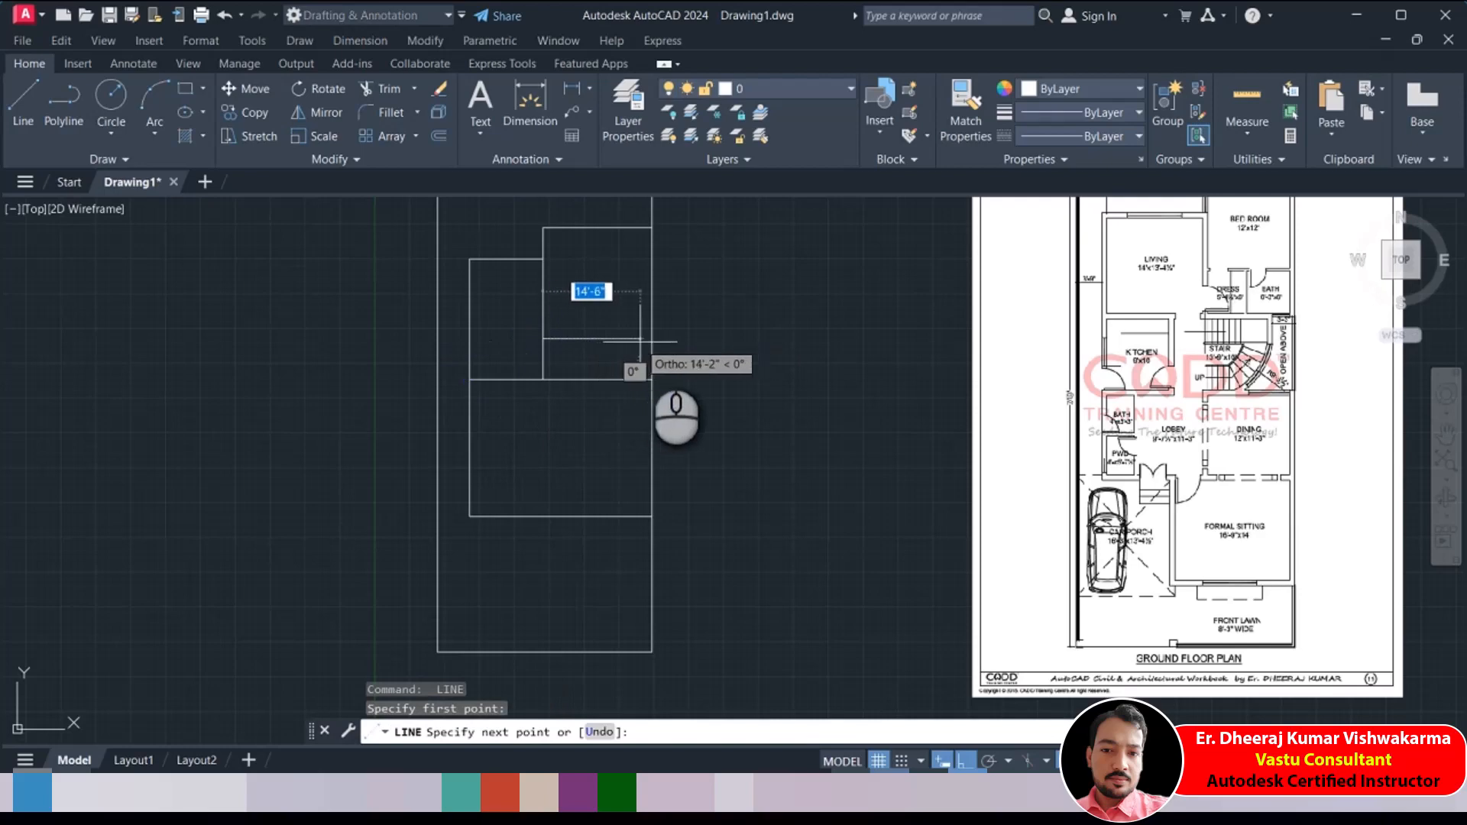
pyautogui.click(650, 339)
pyautogui.press('Return')
pyautogui.press('Return')
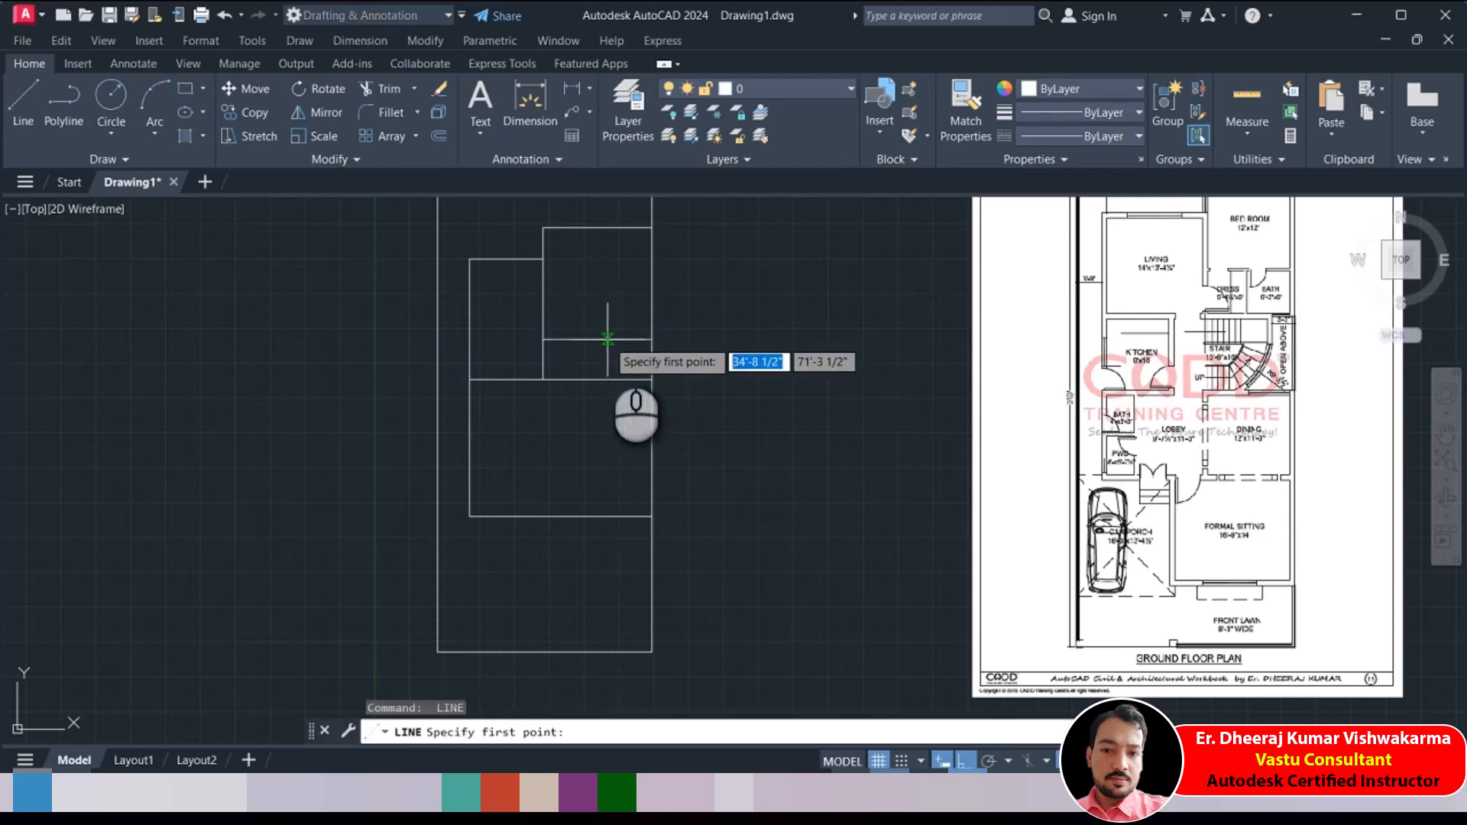
pyautogui.click(598, 339)
pyautogui.click(598, 379)
pyautogui.press('Return')
# Draw the kitchen's east and south wall lines from the living room's lower line to the outer west wall
pyautogui.moveTo(521, 485); pyautogui.dragTo(527, 448, button='middle')
pyautogui.press('Return')
pyautogui.click(527, 344)
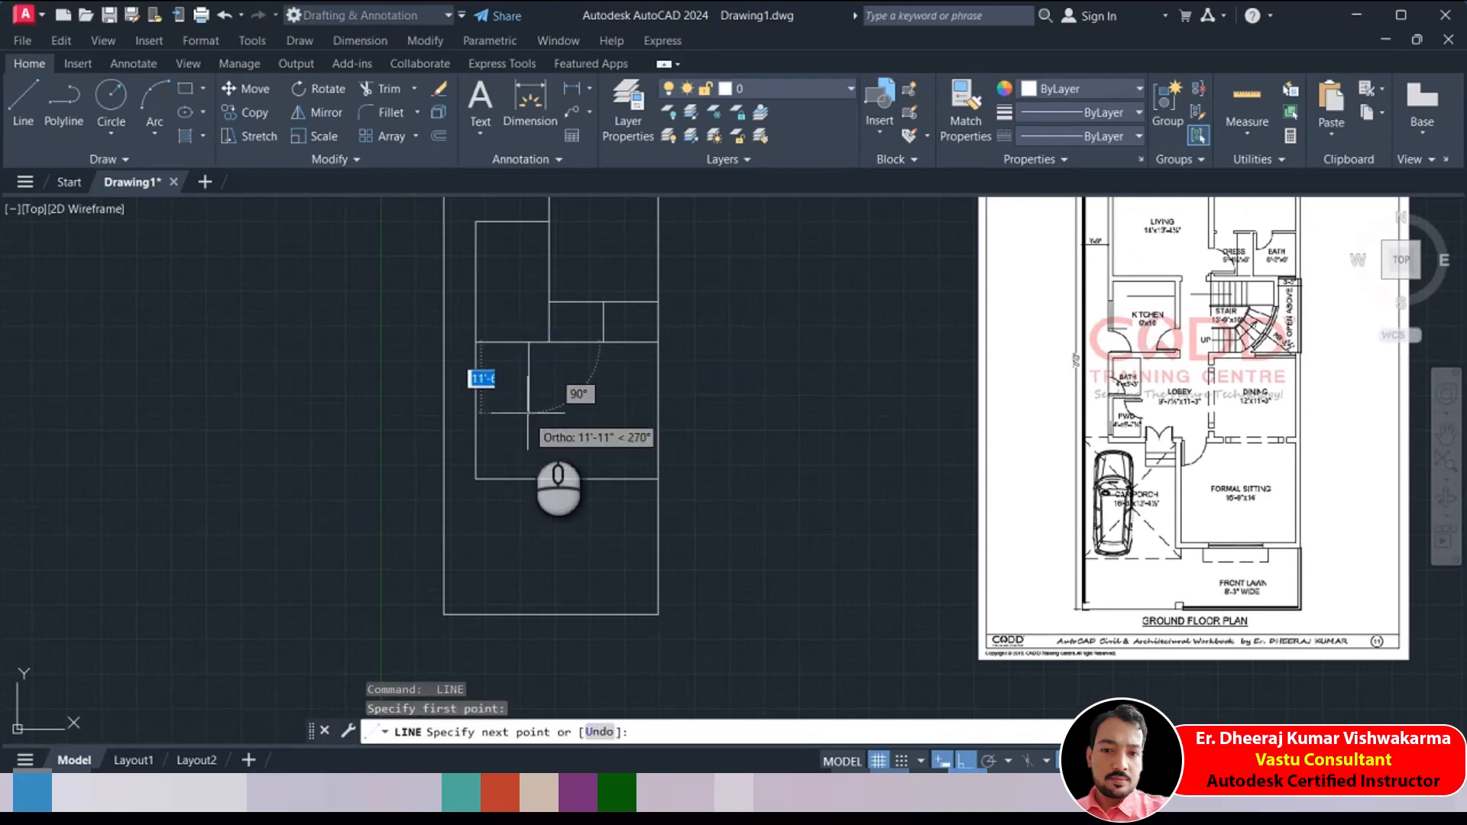
pyautogui.click(528, 434)
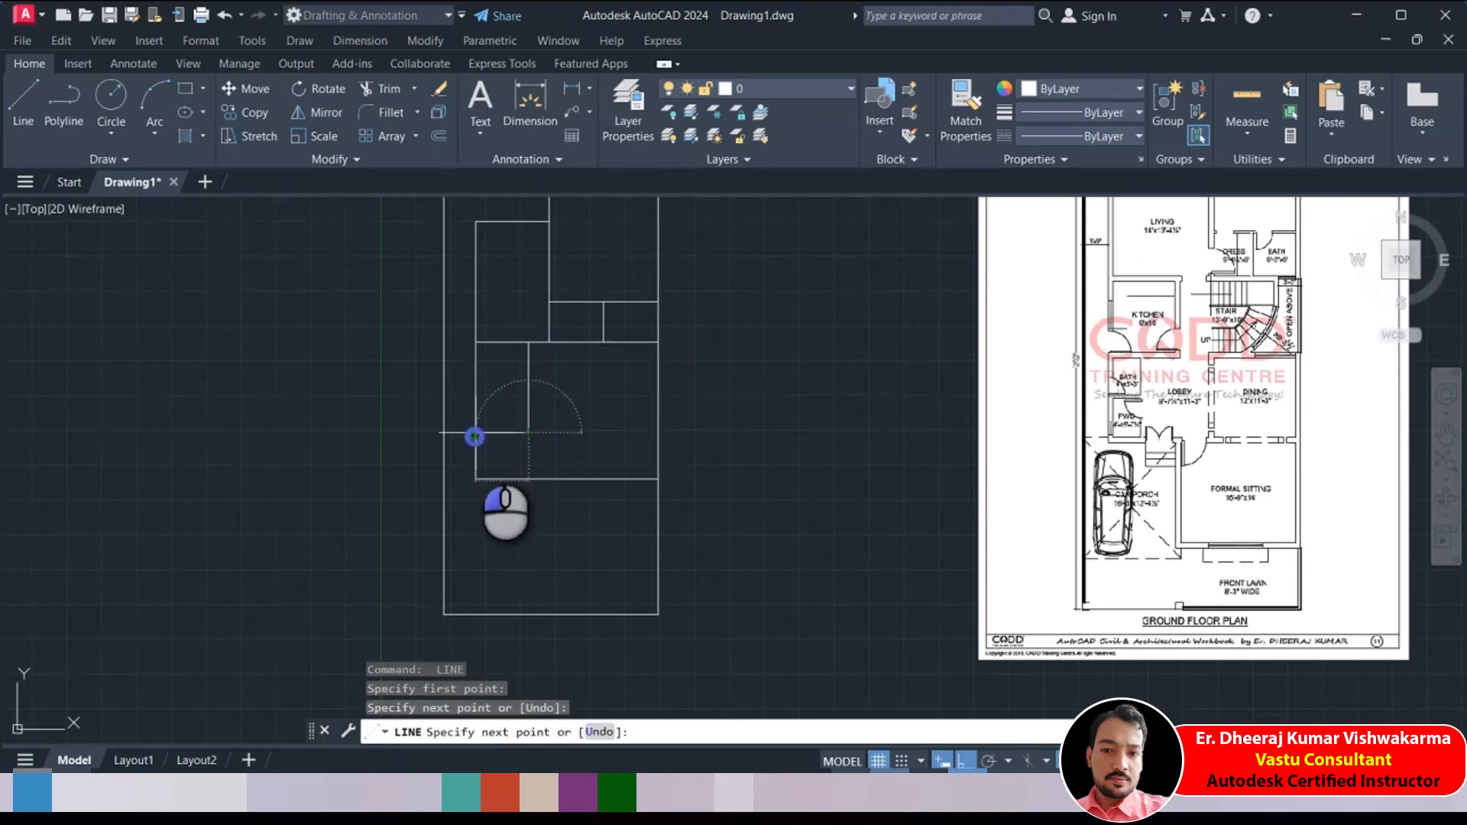
pyautogui.click(475, 433)
pyautogui.press('Return')
# Draw the small bath and powder room below the kitchen with a vertical wall line and a horizontal divider
pyautogui.scroll(4, 501, 452)
pyautogui.press('Return')
pyautogui.click(501, 397)
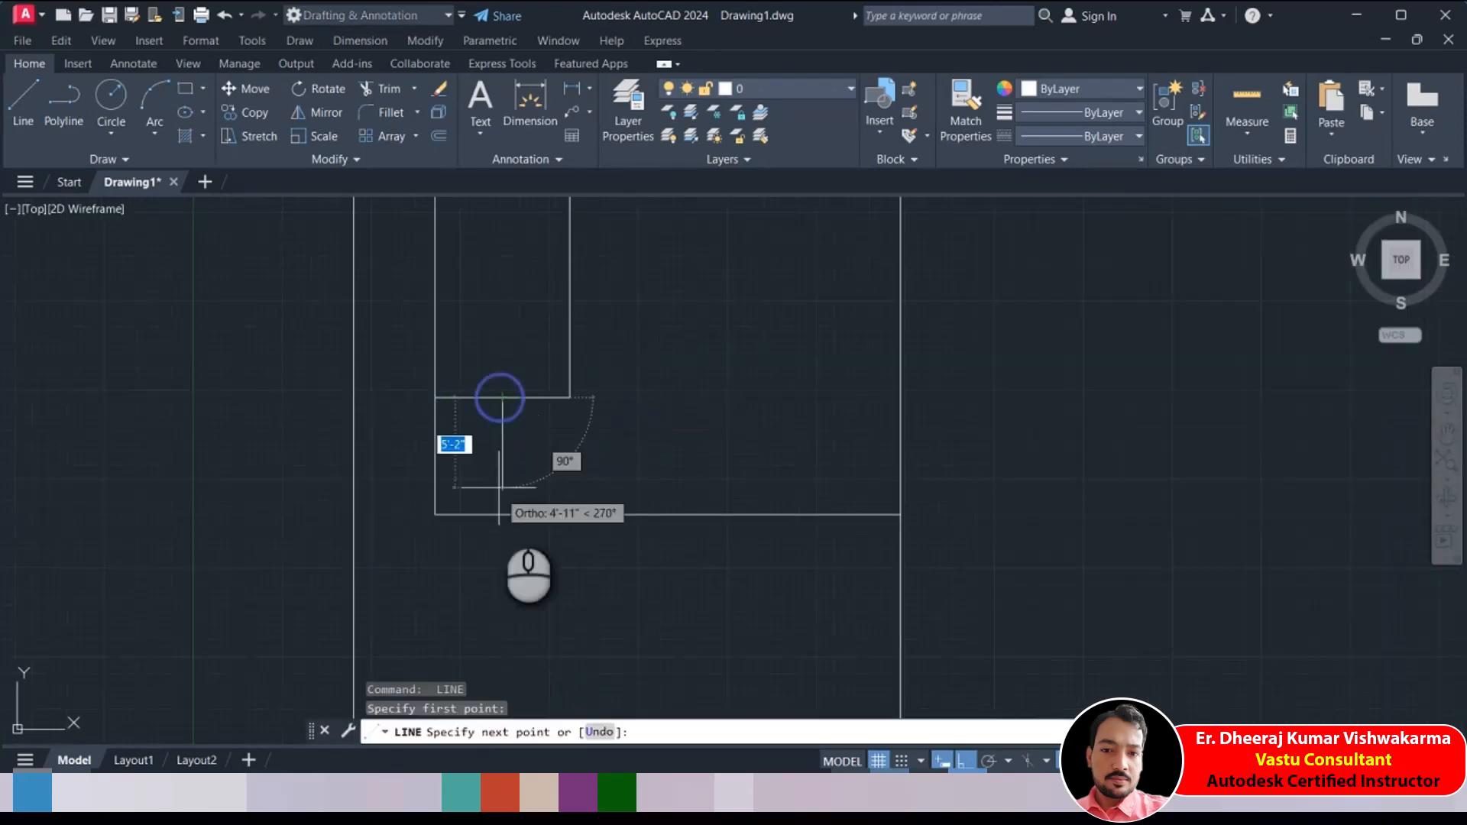
pyautogui.click(501, 514)
pyautogui.press('Return')
pyautogui.press('Return')
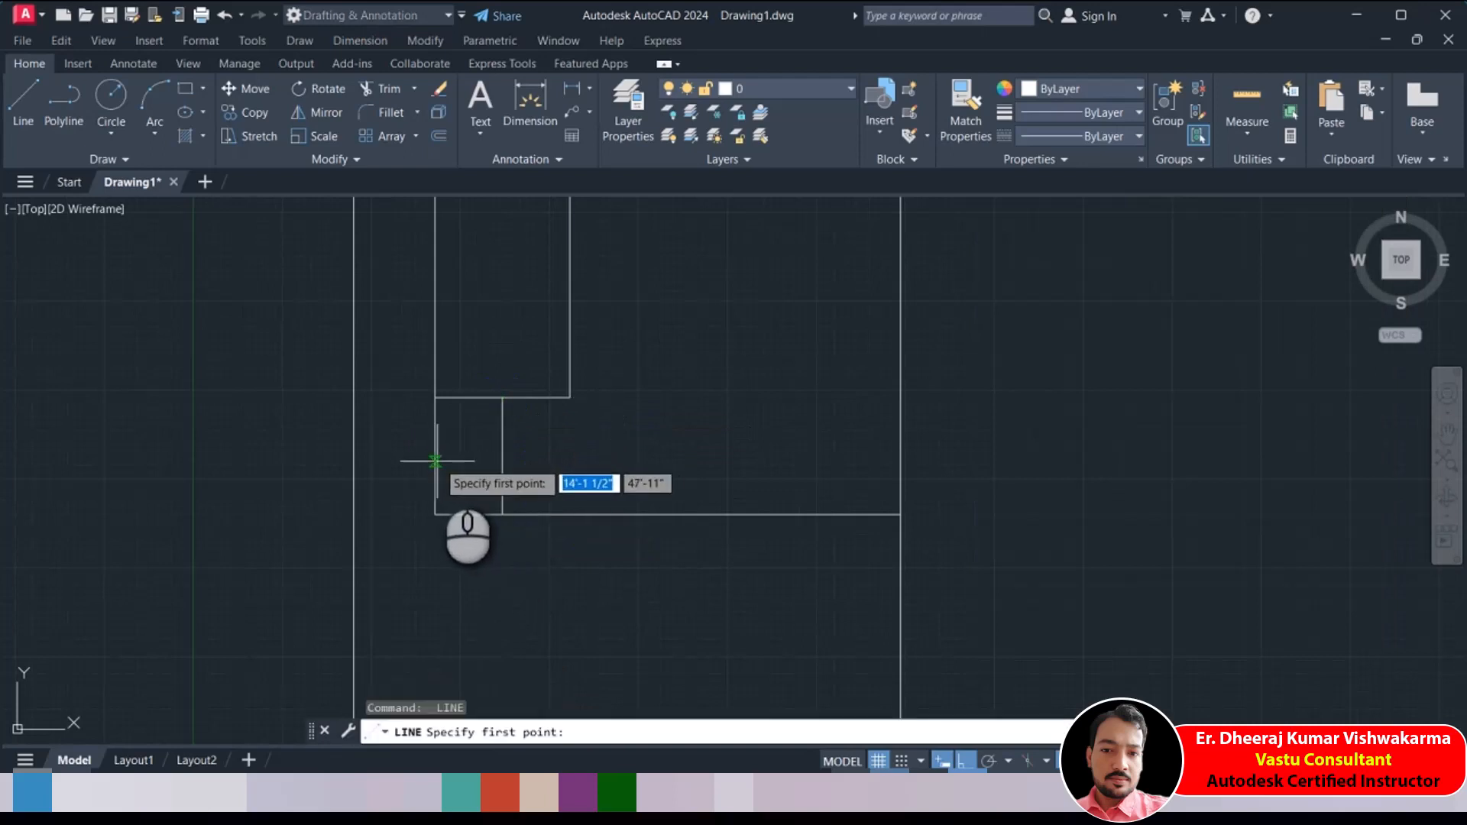
pyautogui.click(436, 459)
pyautogui.click(501, 458)
pyautogui.press('Return')
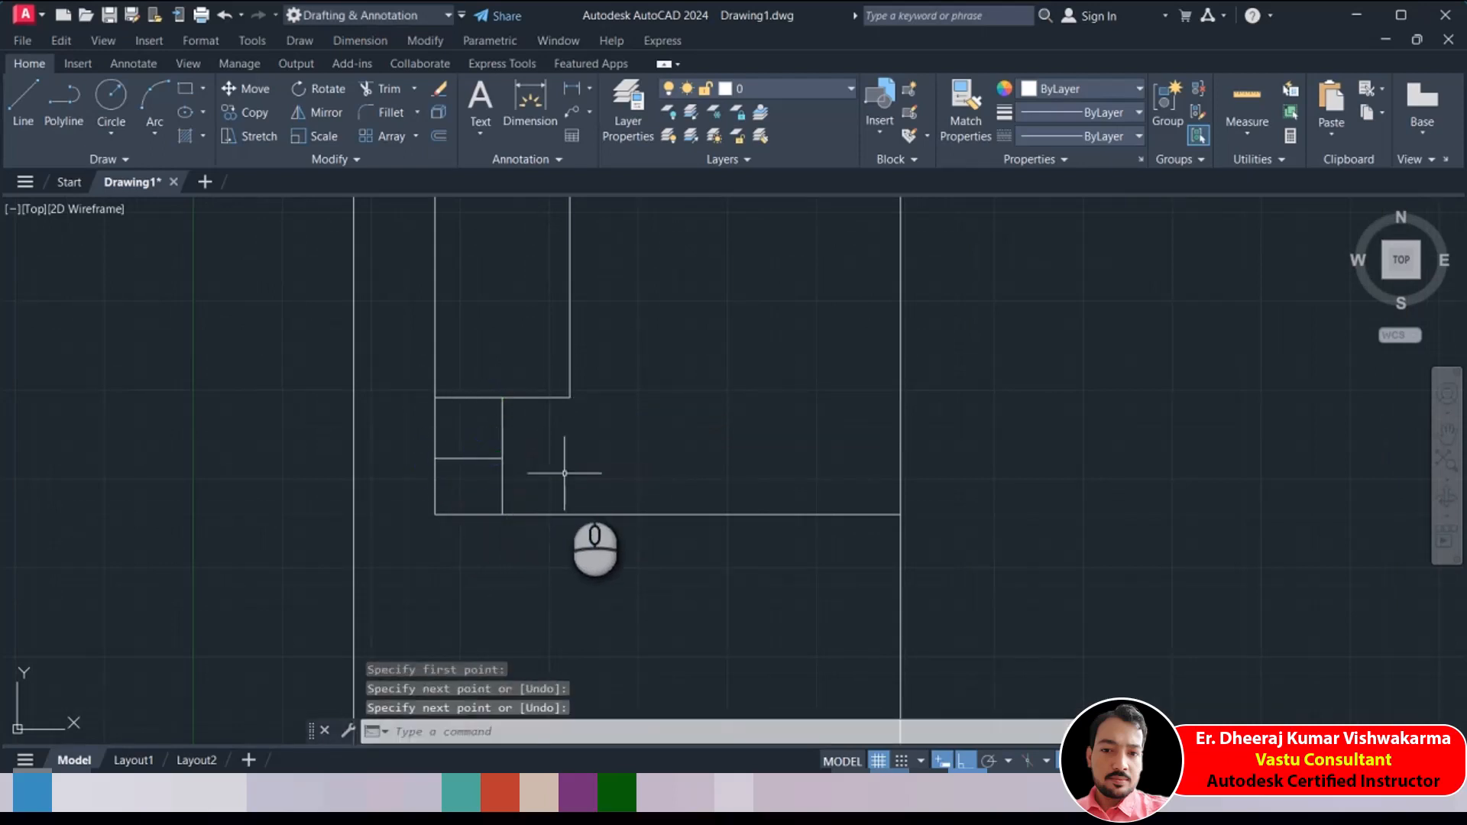
# Draw the formal sitting room's west and south wall lines from the lobby's front line to the east boundary
pyautogui.scroll(-5, 611, 504)
pyautogui.scroll(3, 580, 458)
pyautogui.moveTo(576, 457); pyautogui.dragTo(576, 453, button='middle')
pyautogui.press('Return')
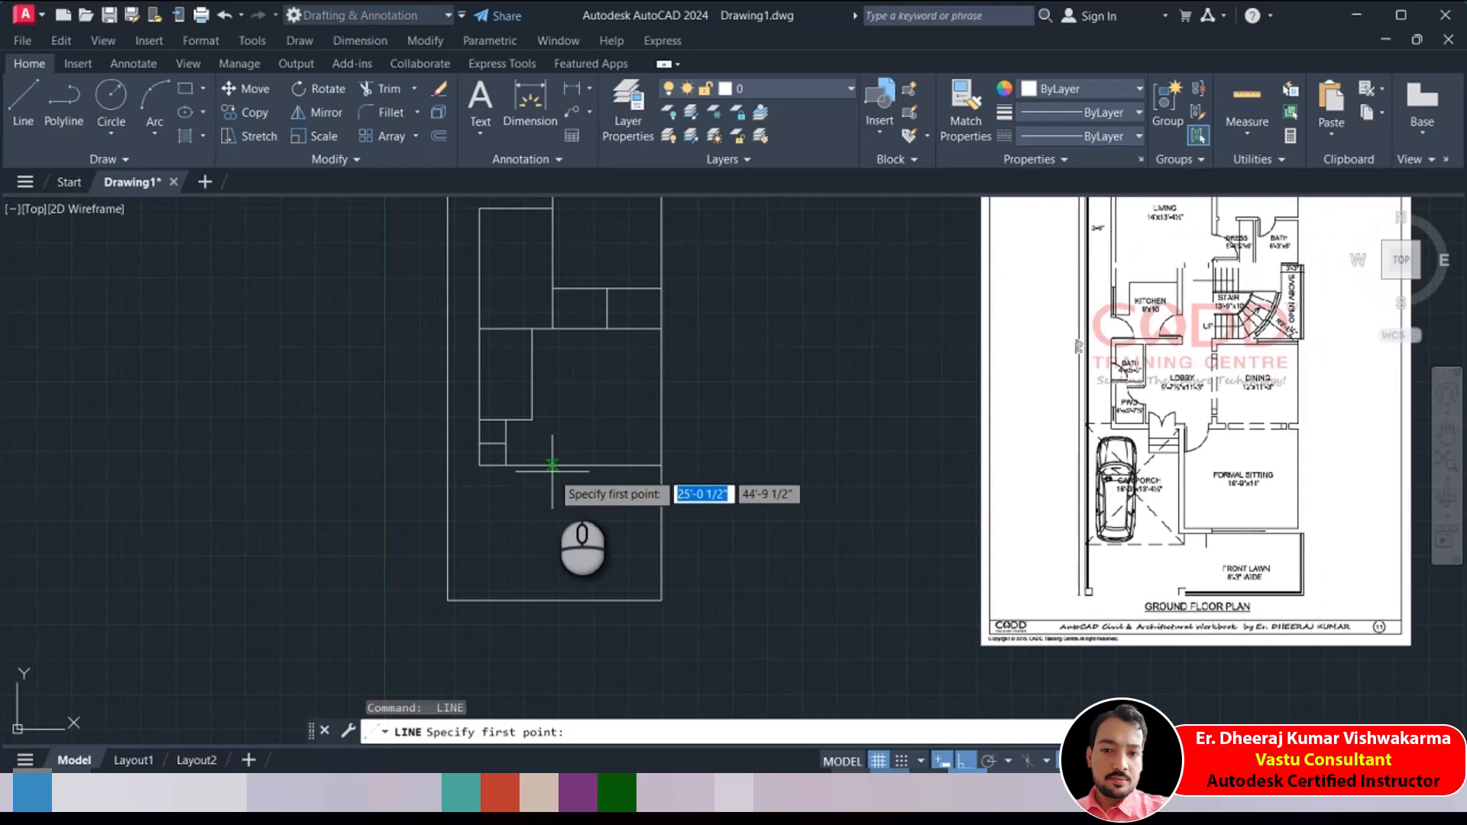
pyautogui.click(553, 464)
pyautogui.click(553, 565)
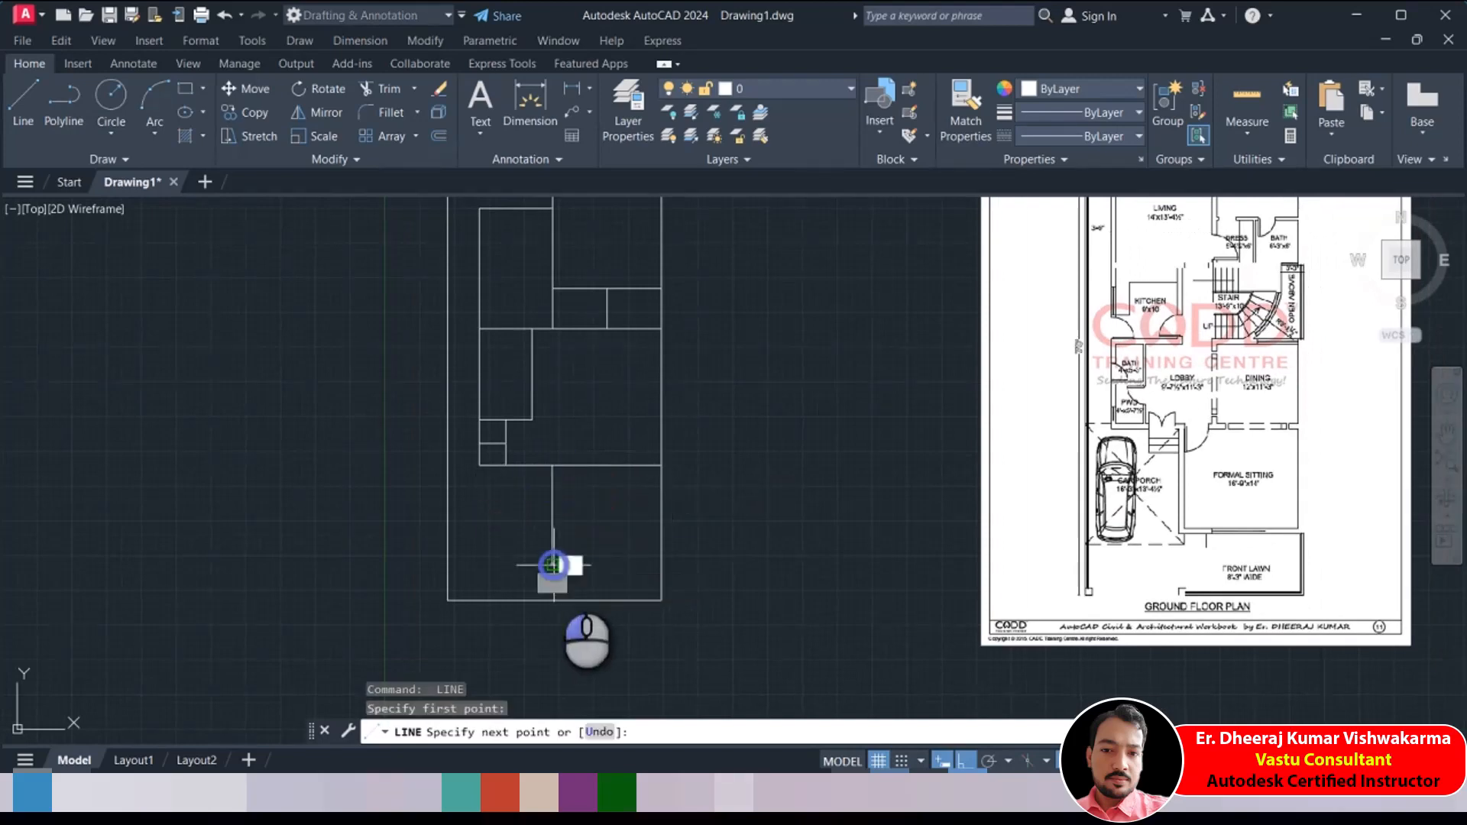
pyautogui.click(661, 566)
pyautogui.press('Return')
# Draw the dining room's west and north wall lines from the lobby's front line to the east boundary
pyautogui.press('Return')
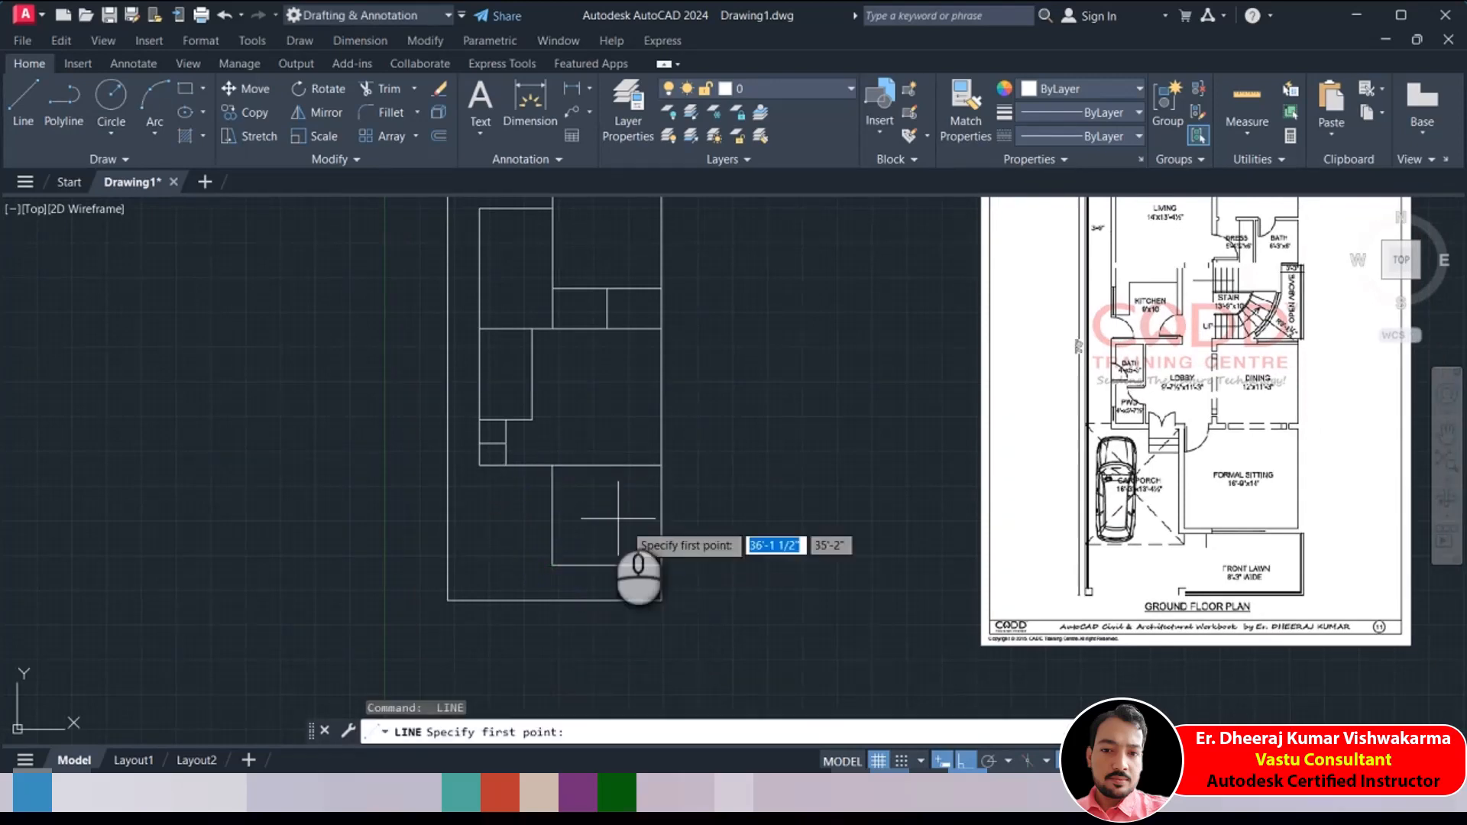
pyautogui.click(586, 465)
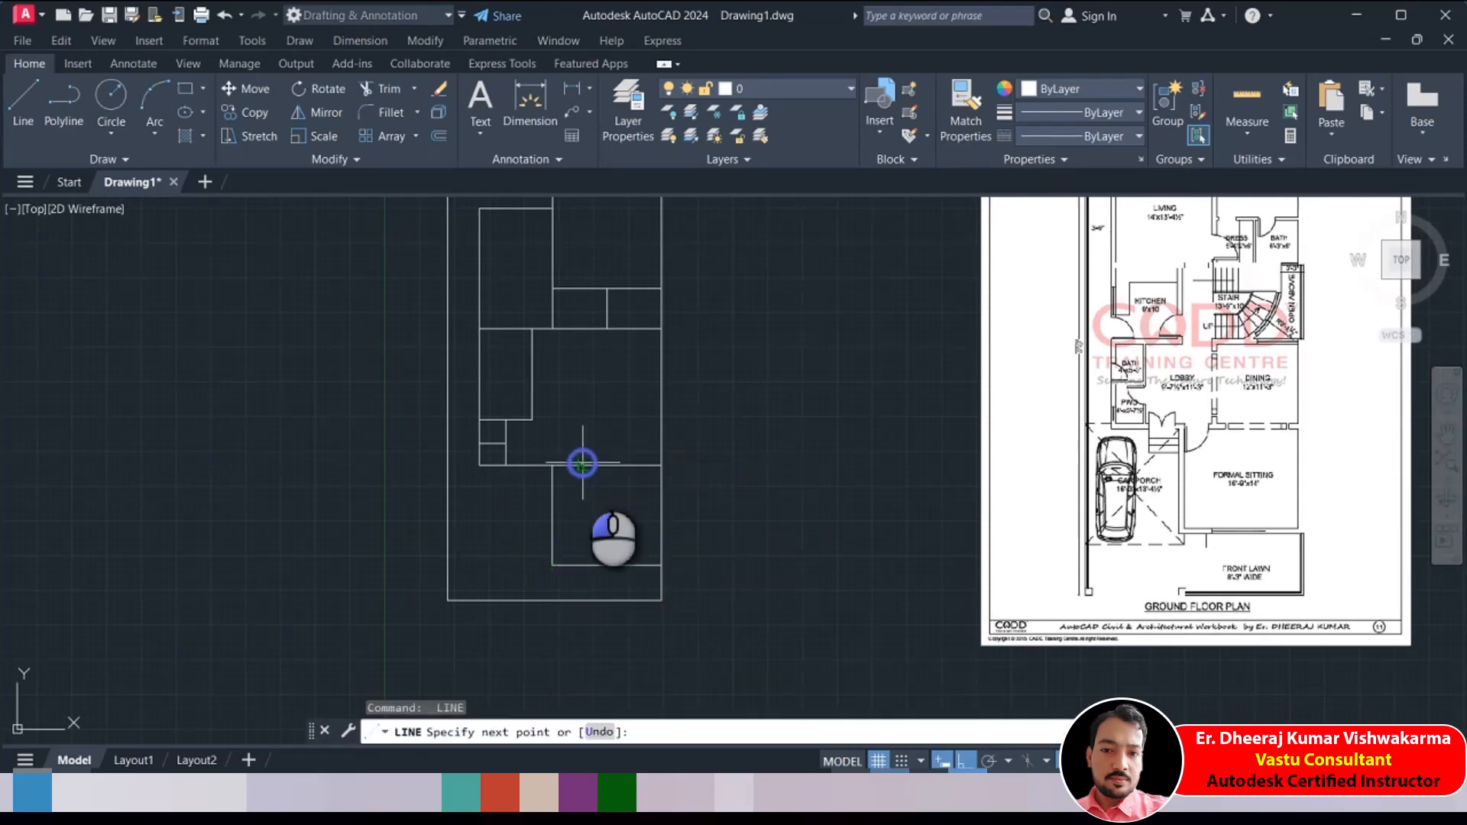
pyautogui.click(583, 387)
pyautogui.click(662, 388)
pyautogui.press('Return')
pyautogui.moveTo(713, 454); pyautogui.dragTo(686, 489, button='middle')
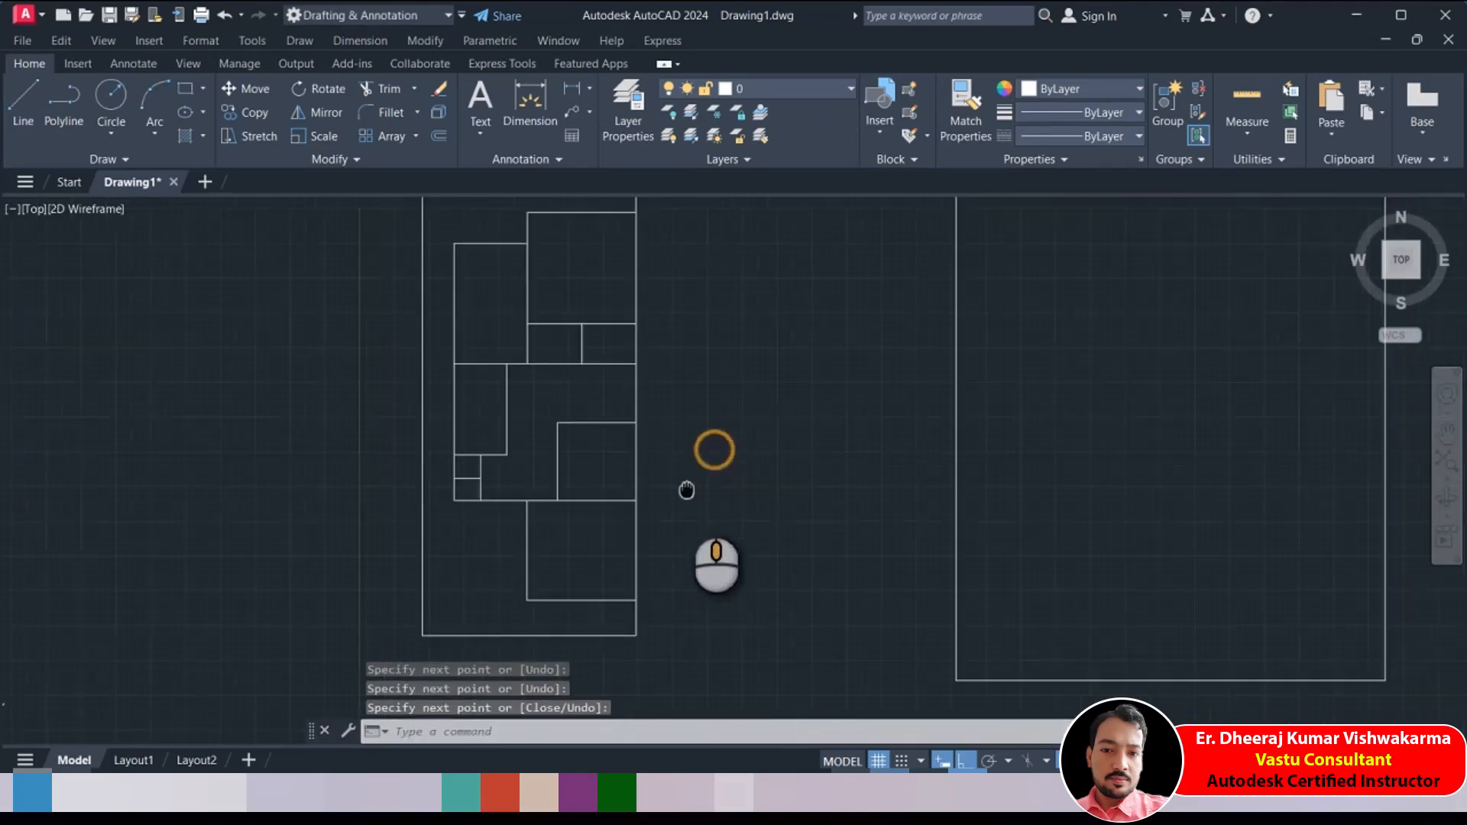
pyautogui.scroll(-2, 686, 490)
pyautogui.scroll(2, 801, 473)
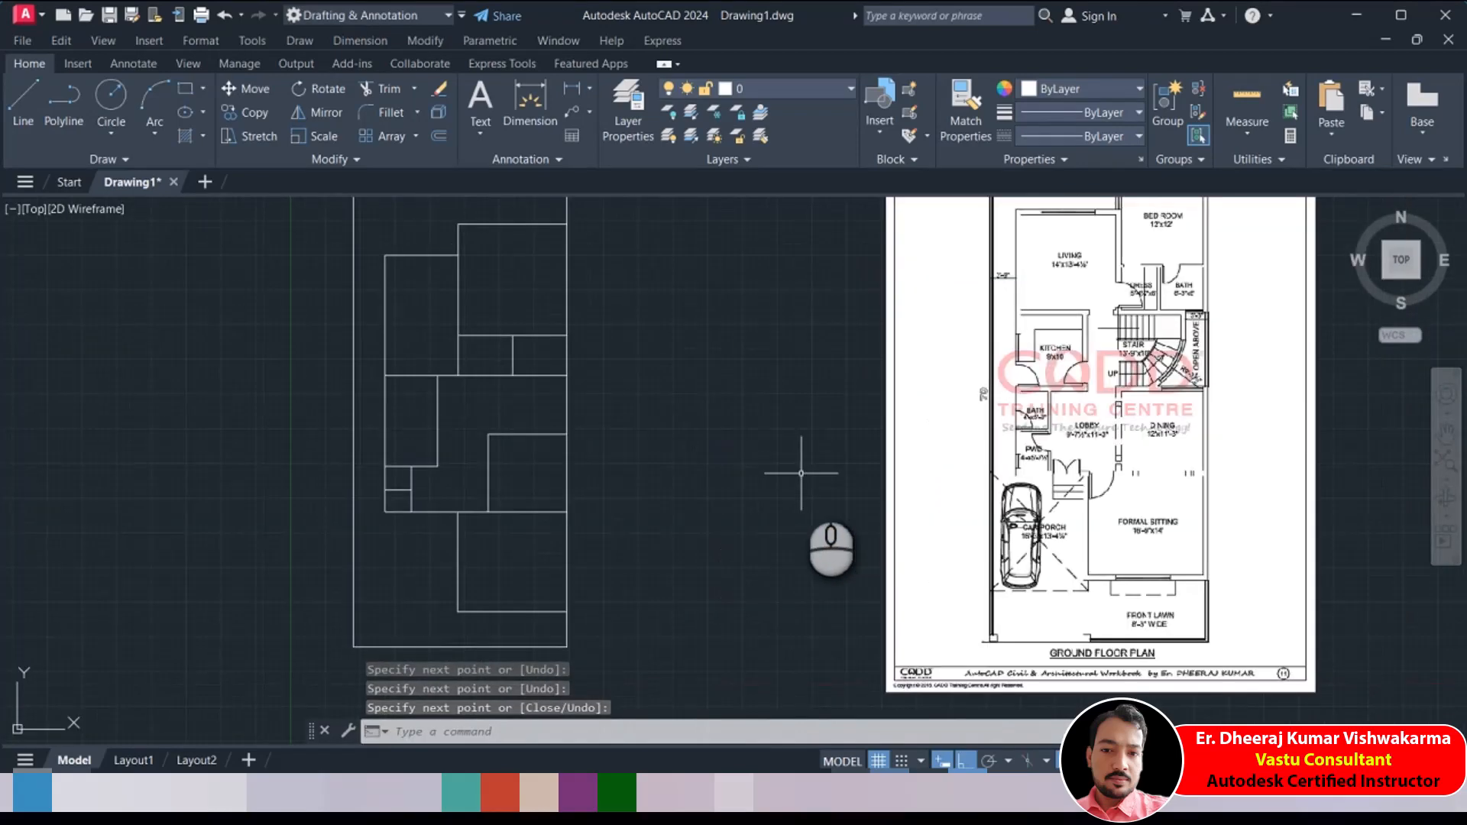
pyautogui.moveTo(801, 473); pyautogui.dragTo(791, 485, button='middle')
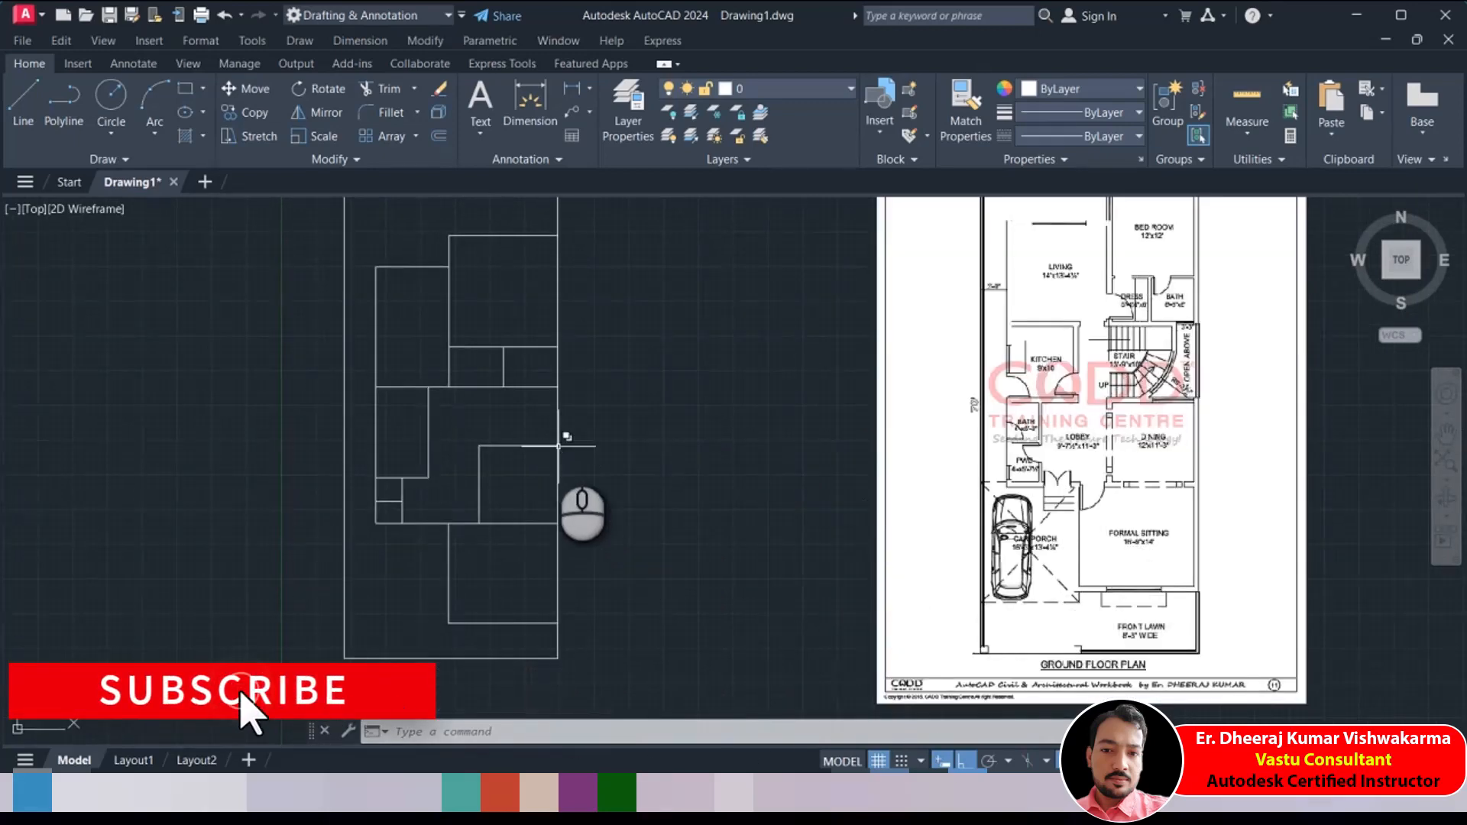
pyautogui.moveTo(515, 377); pyautogui.dragTo(547, 439, button='middle')
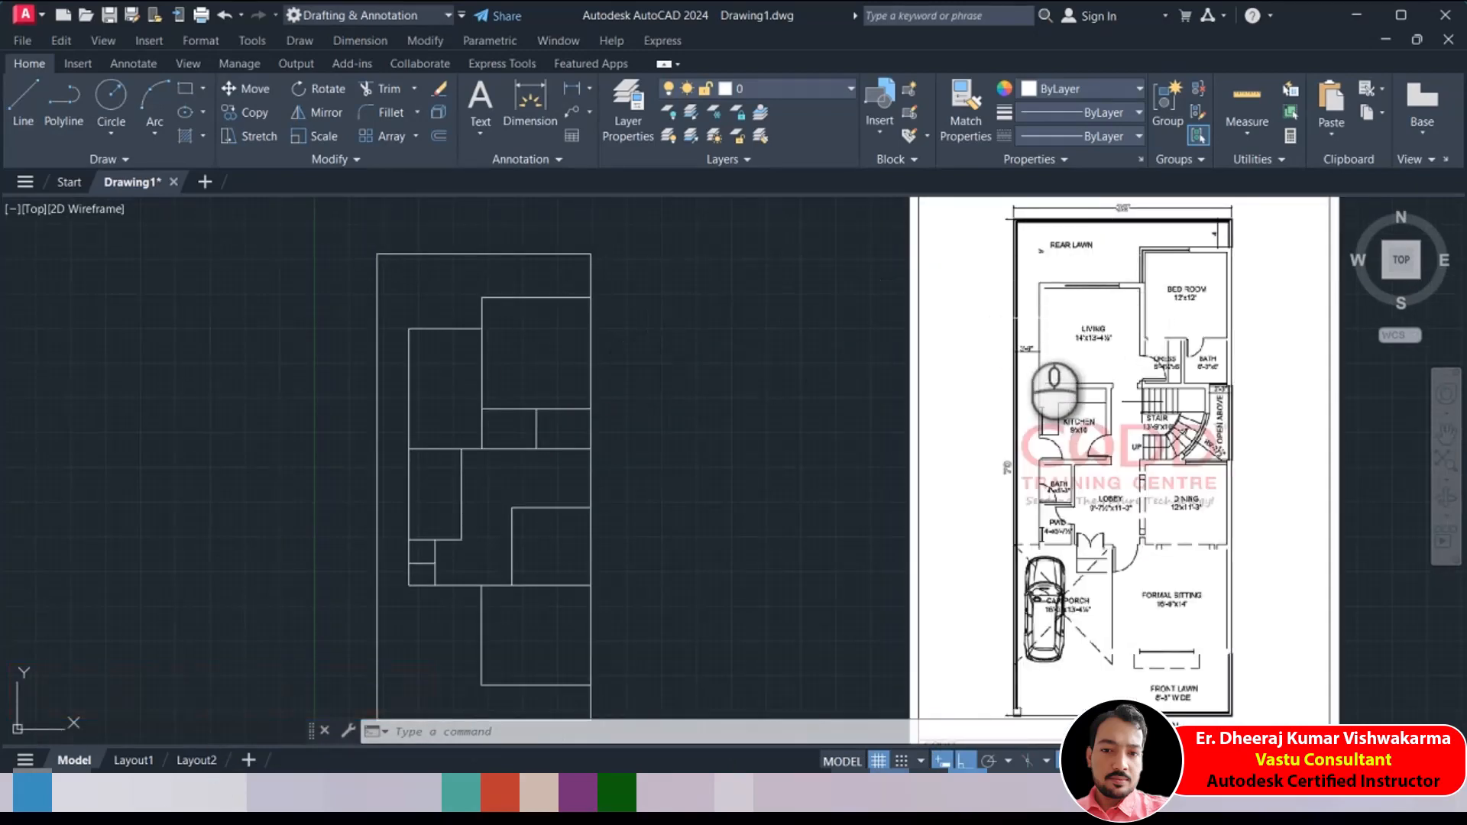
pyautogui.moveTo(694, 380); pyautogui.dragTo(685, 372, button='middle')
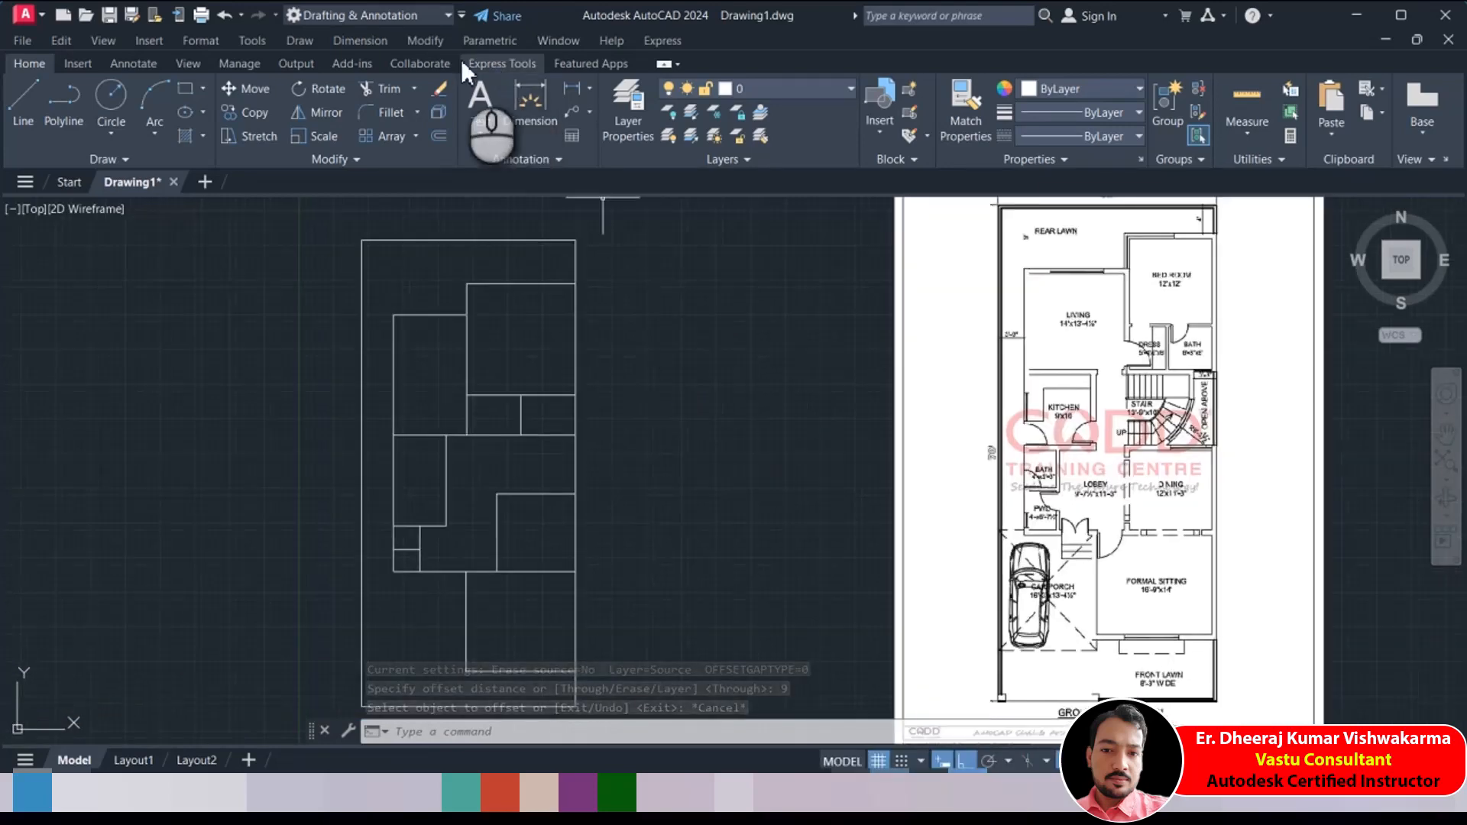
# Offset the east boundary line and the bedroom's north and west wall lines inward by 9 inches
pyautogui.click(437, 136)
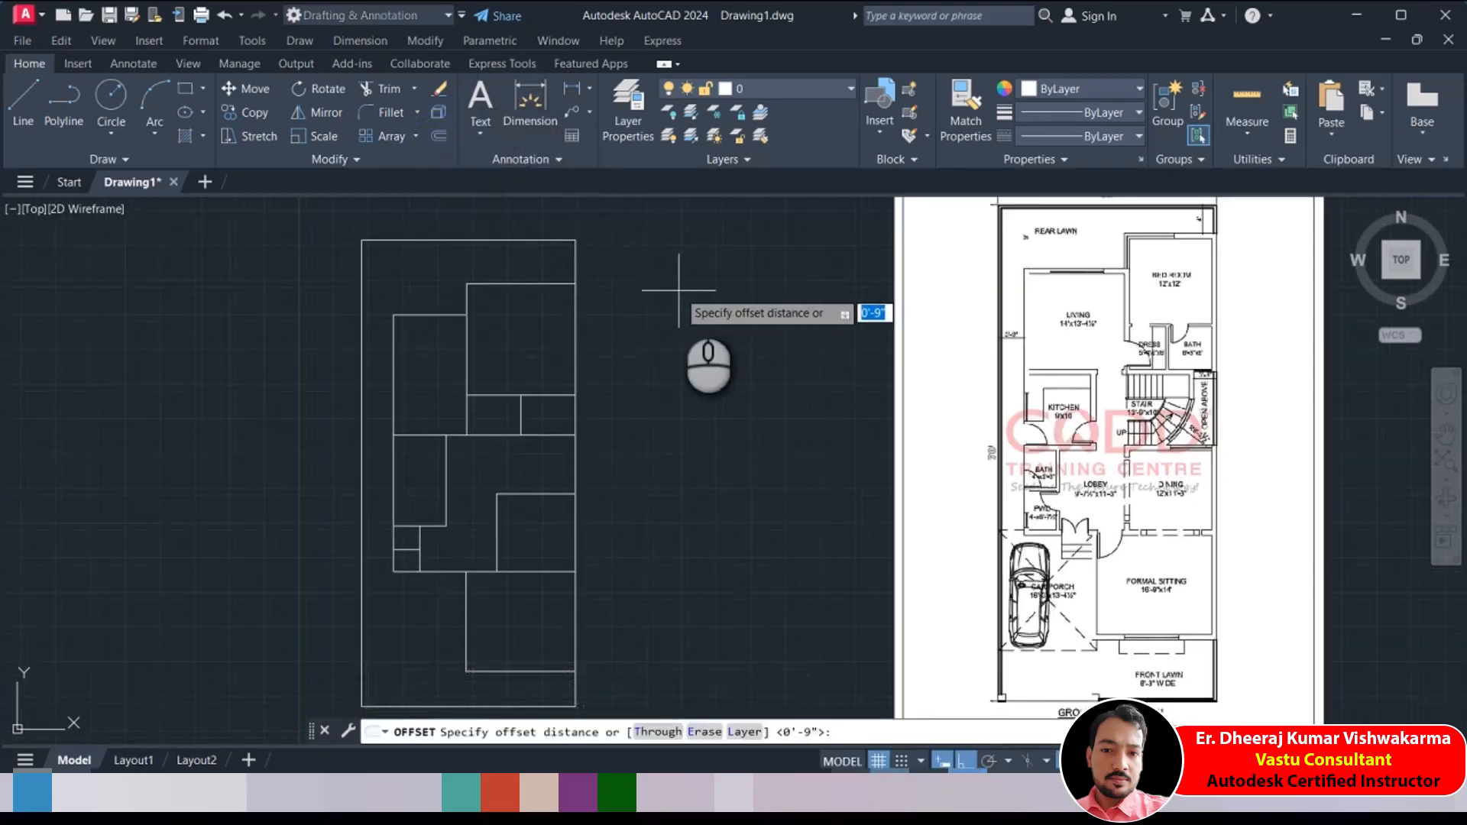
pyautogui.press('Return')
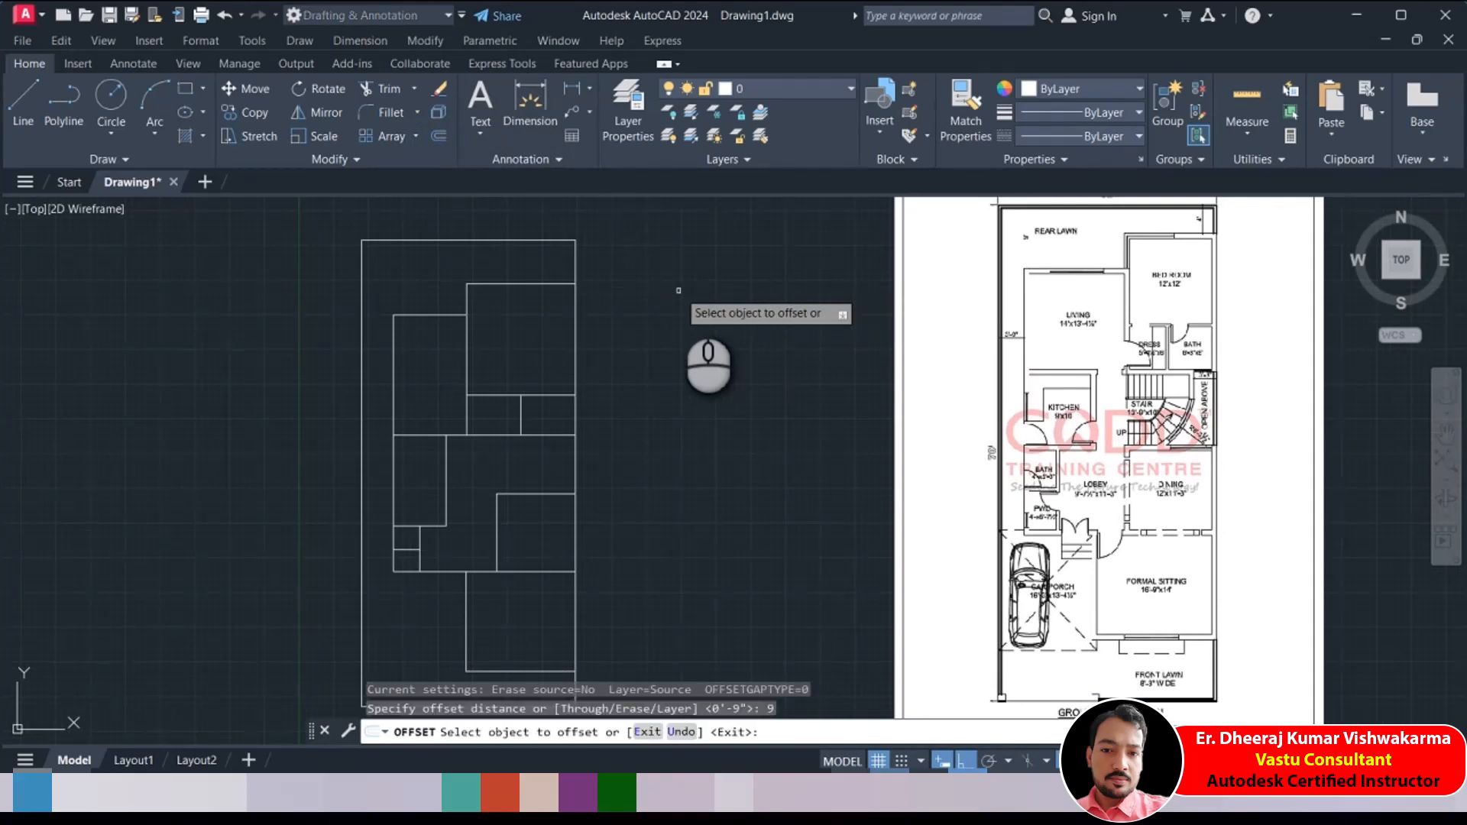
pyautogui.click(576, 340)
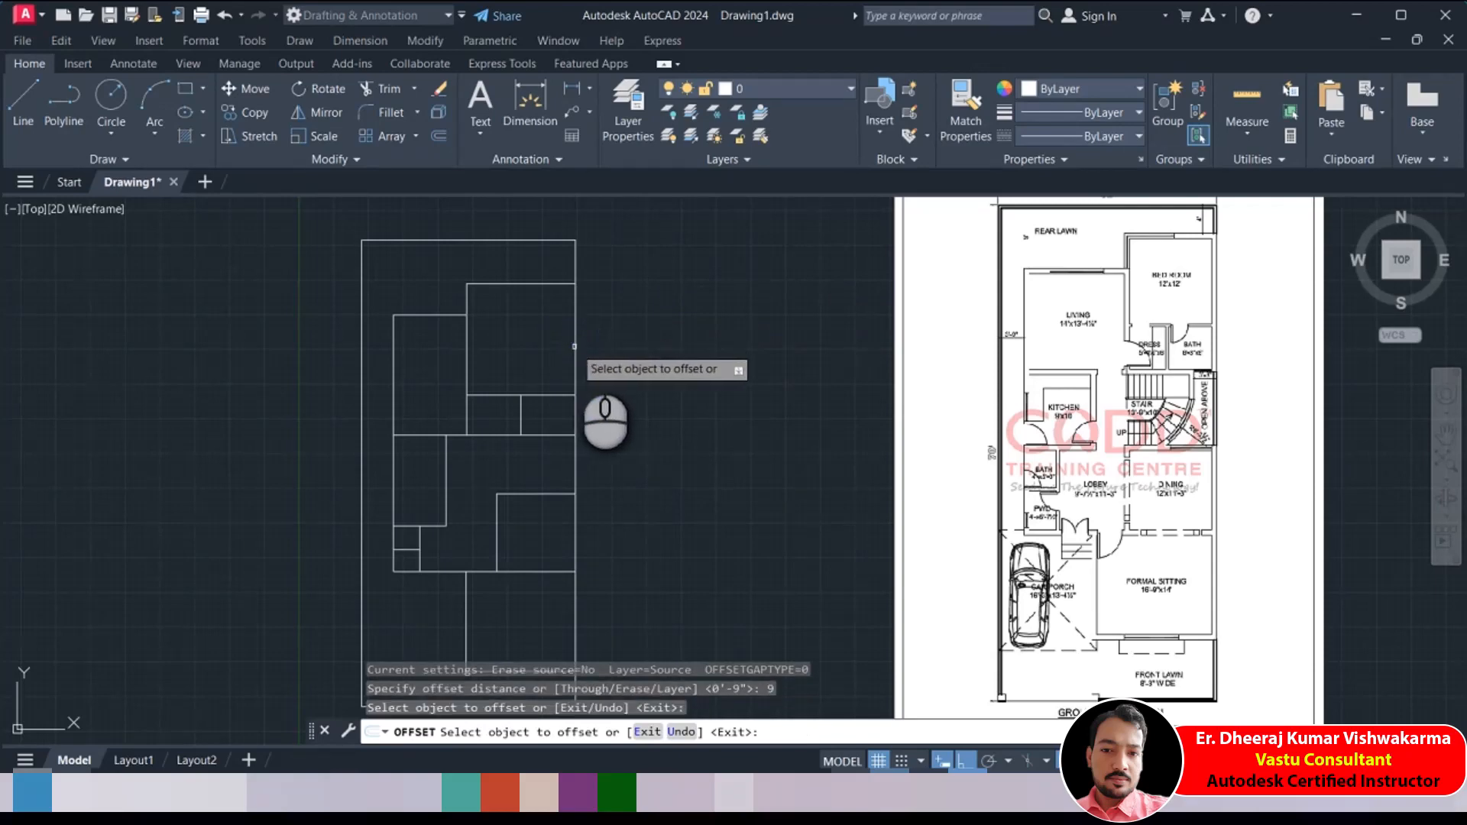
pyautogui.click(576, 337)
pyautogui.click(534, 316)
pyautogui.click(528, 284)
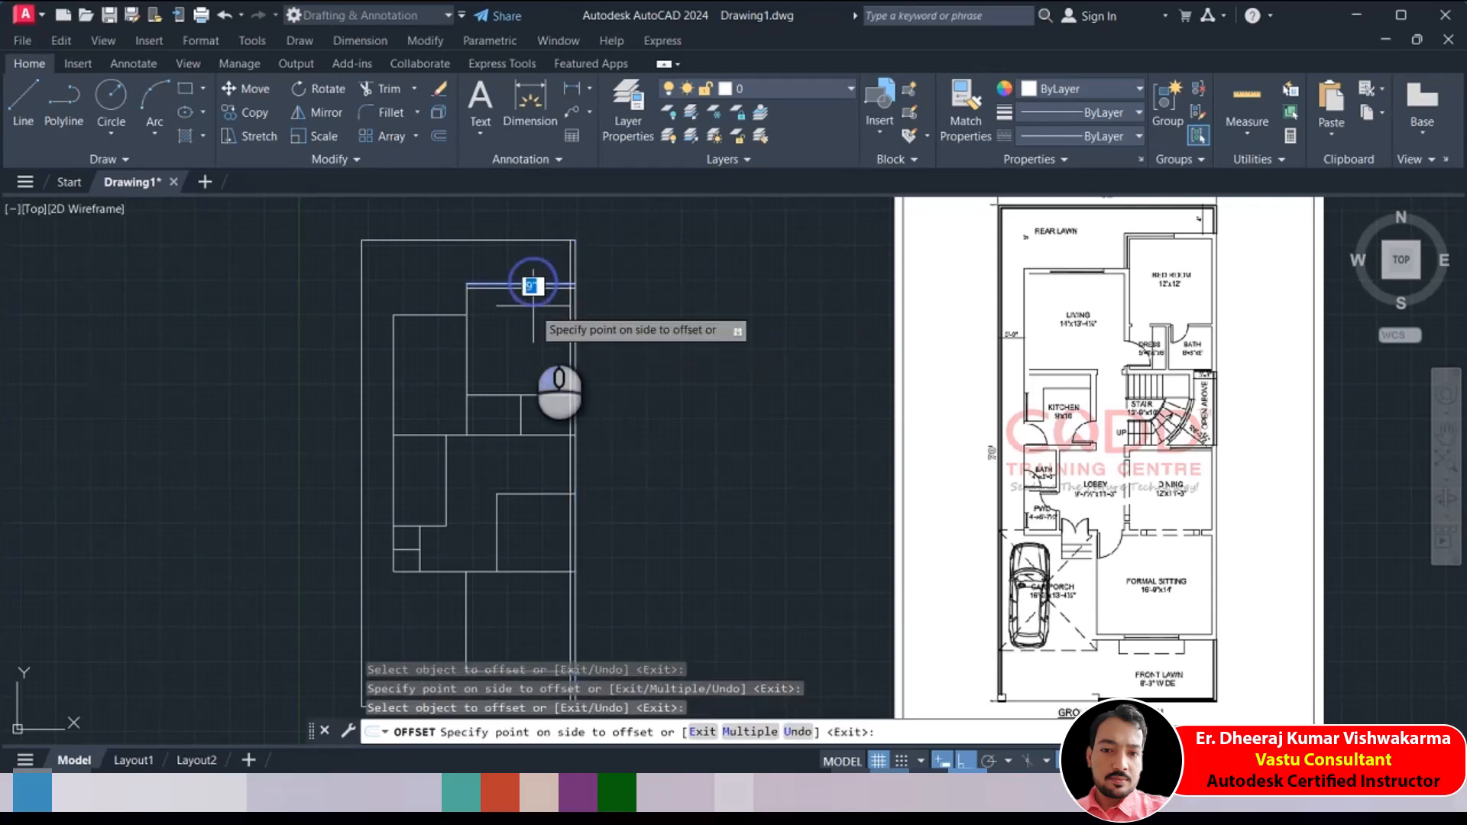
pyautogui.click(485, 321)
pyautogui.click(465, 303)
pyautogui.click(483, 304)
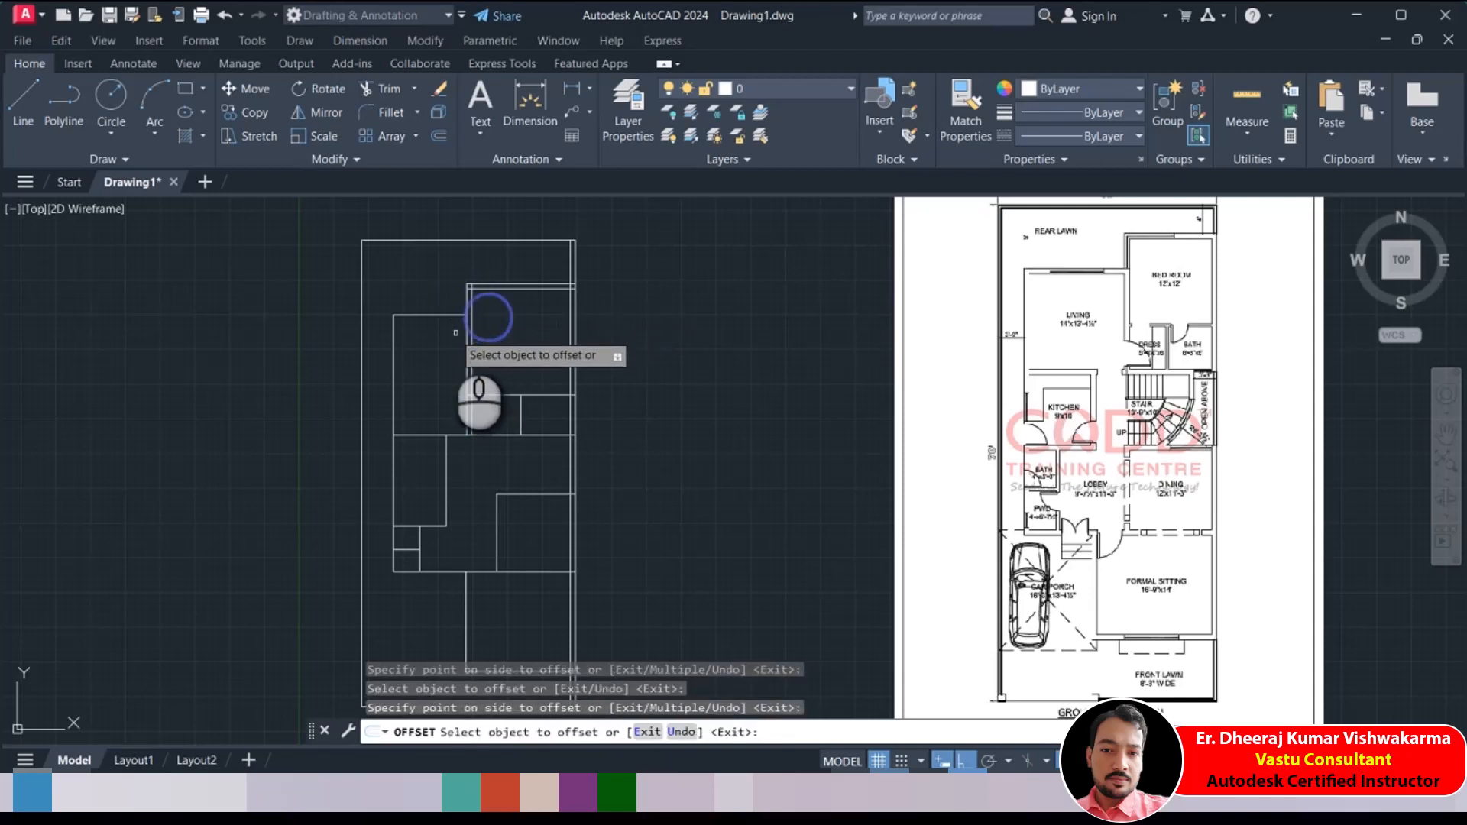
# Offset the living room's north line, the house's outer west line and the kitchen's south and east lines inward by 9 inches
pyautogui.click(449, 314)
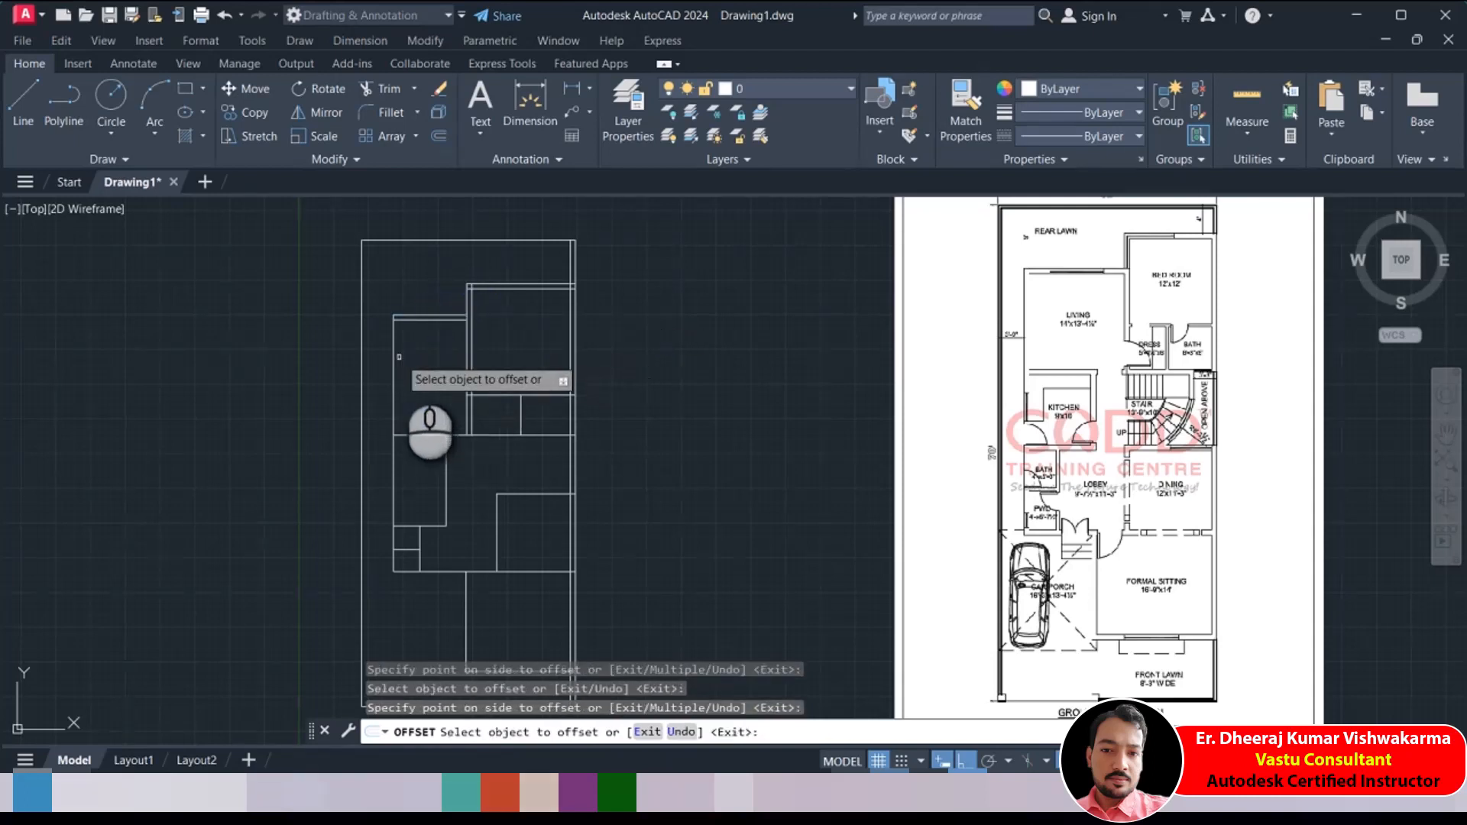
pyautogui.scroll(2, 394, 589)
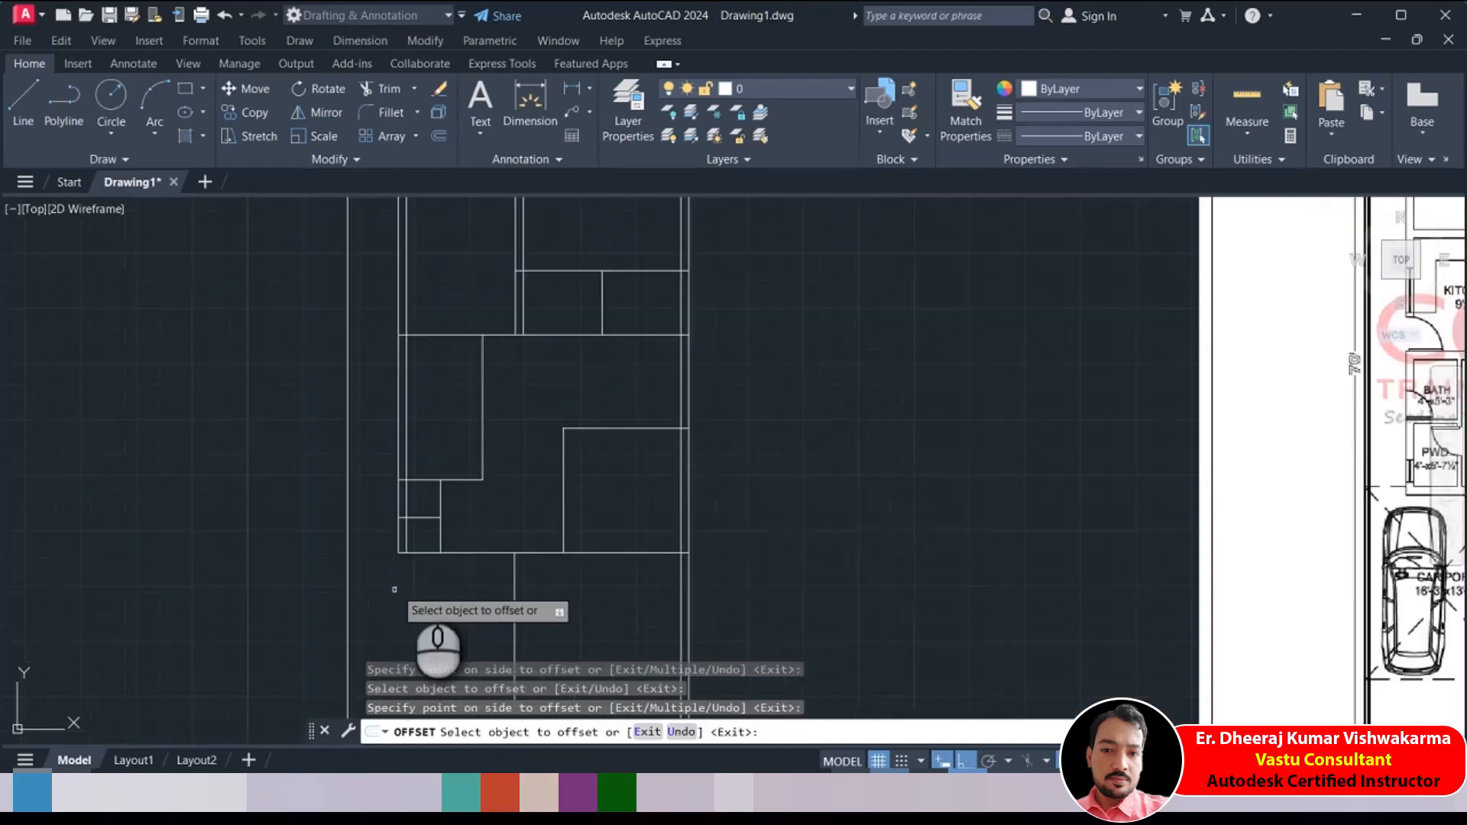
pyautogui.click(456, 479)
pyautogui.click(467, 443)
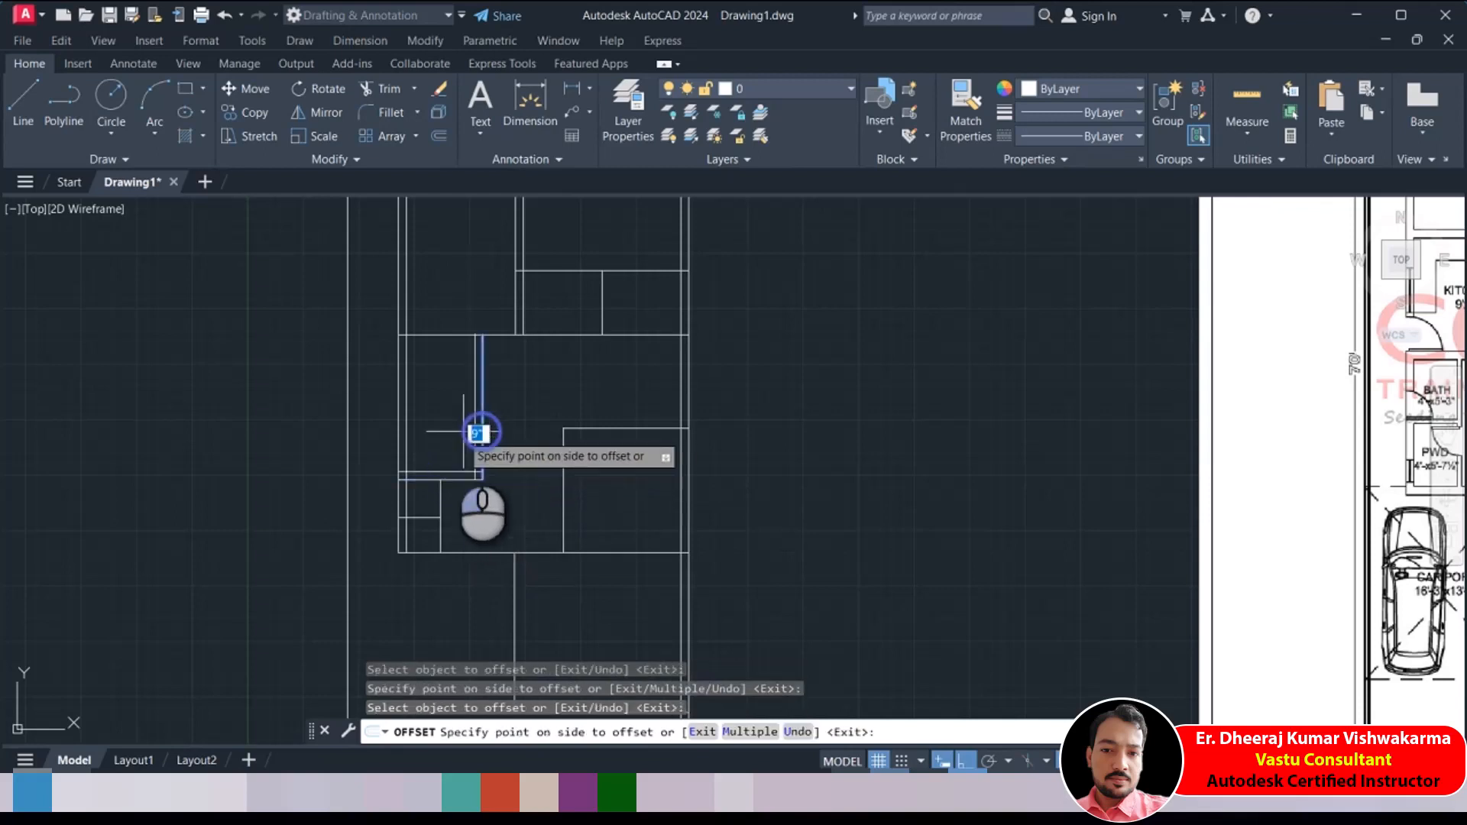
pyautogui.moveTo(557, 399); pyautogui.dragTo(391, 425, button='middle')
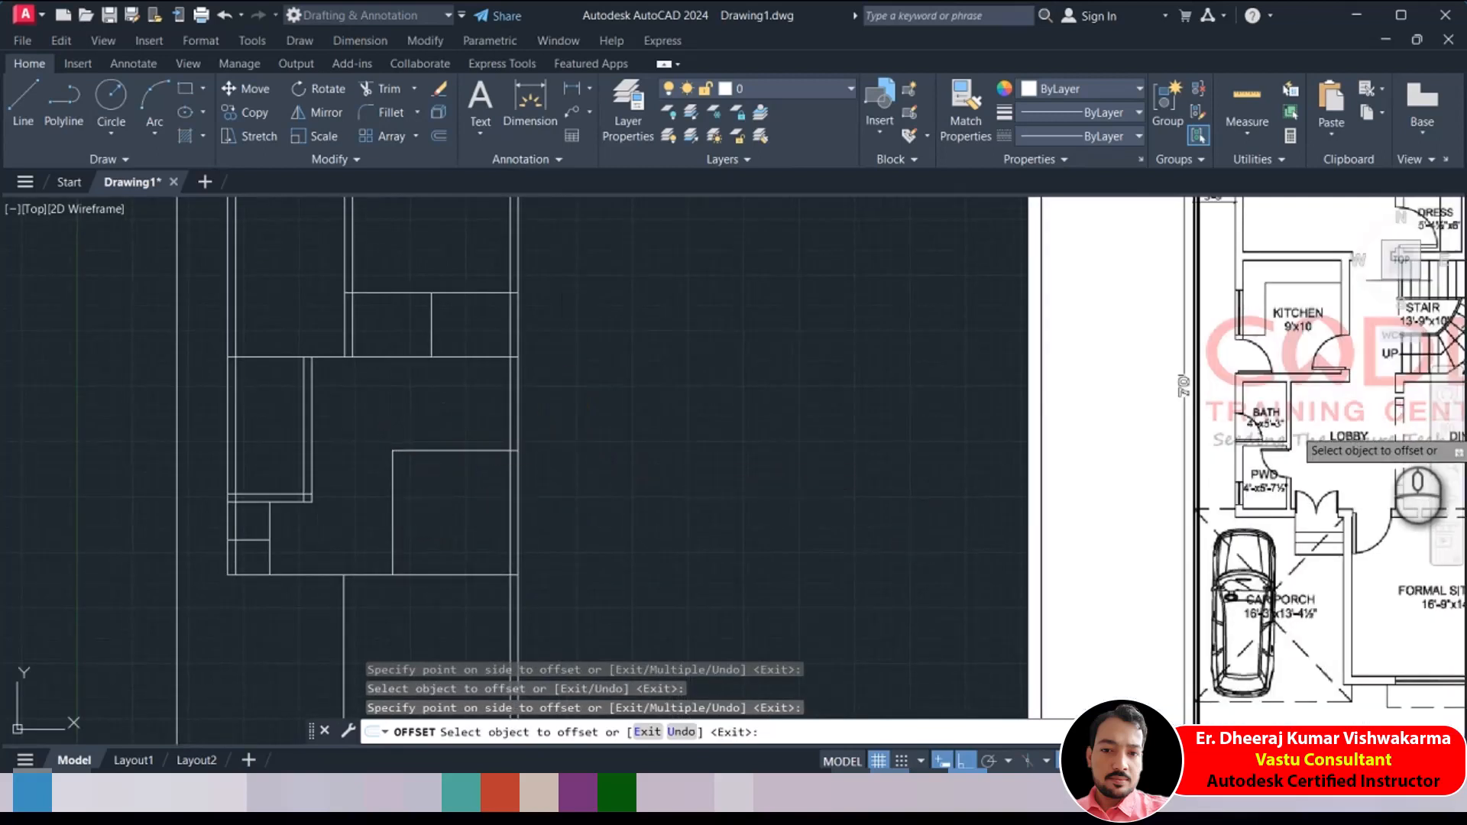
# Offset both segments of the wall line below the living room, dress and bath upward by 9 inches
pyautogui.click(374, 356)
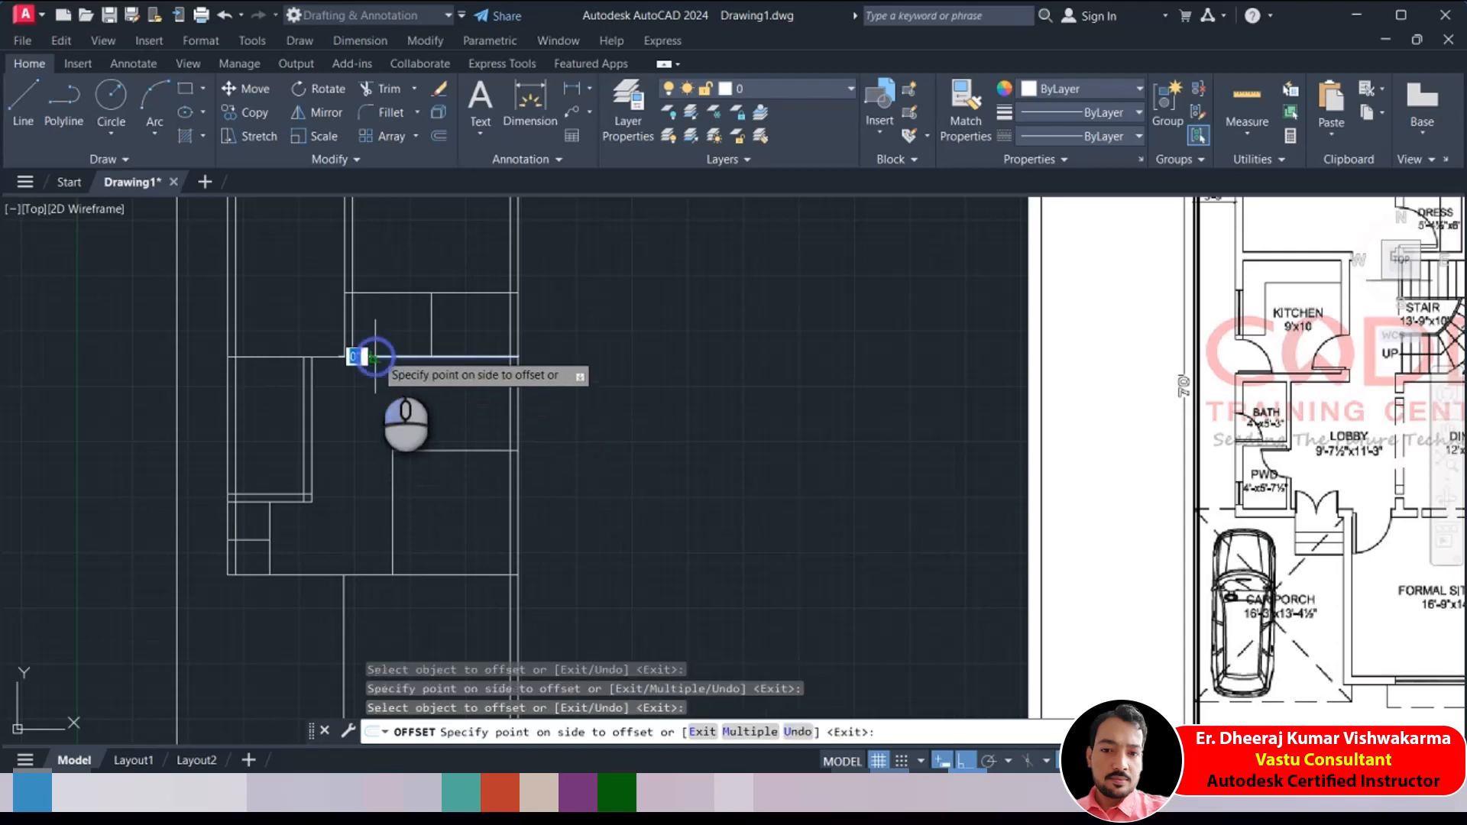
pyautogui.click(378, 340)
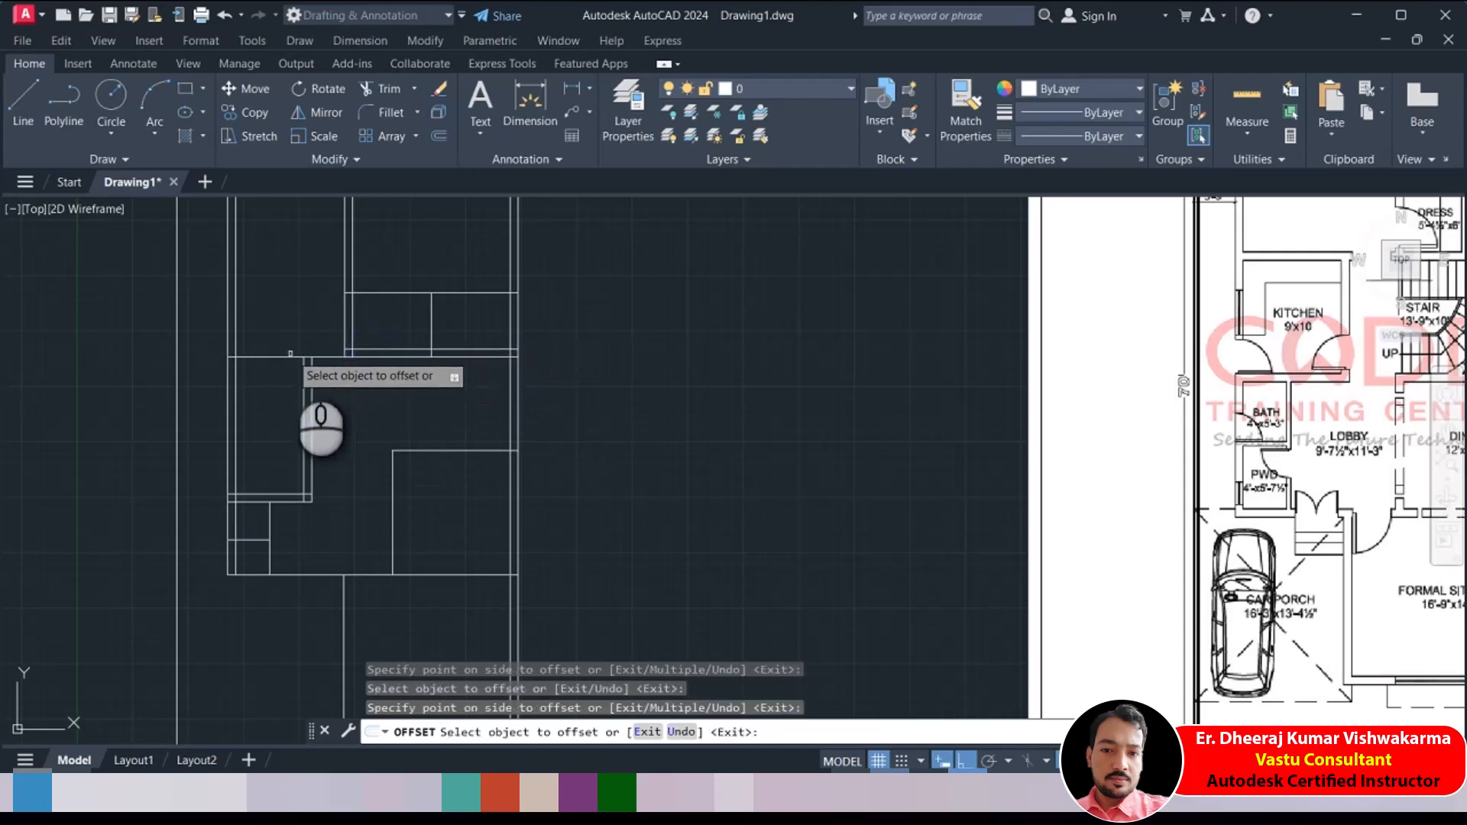
pyautogui.click(281, 354)
pyautogui.click(291, 327)
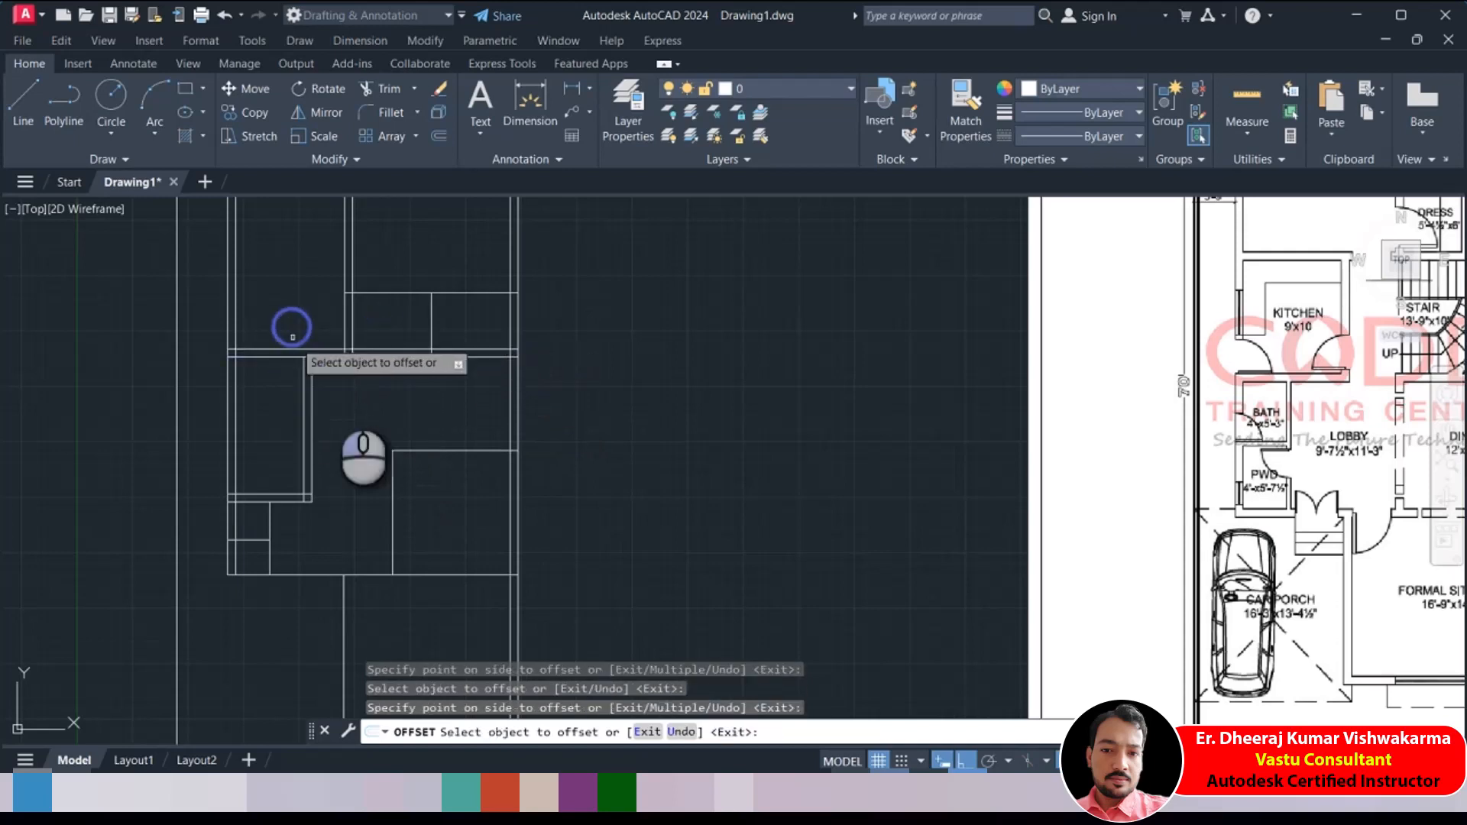
# Offset the dining room's west and north wall lines inward and the lobby's front line upward by 9 inches
pyautogui.click(395, 483)
pyautogui.click(416, 487)
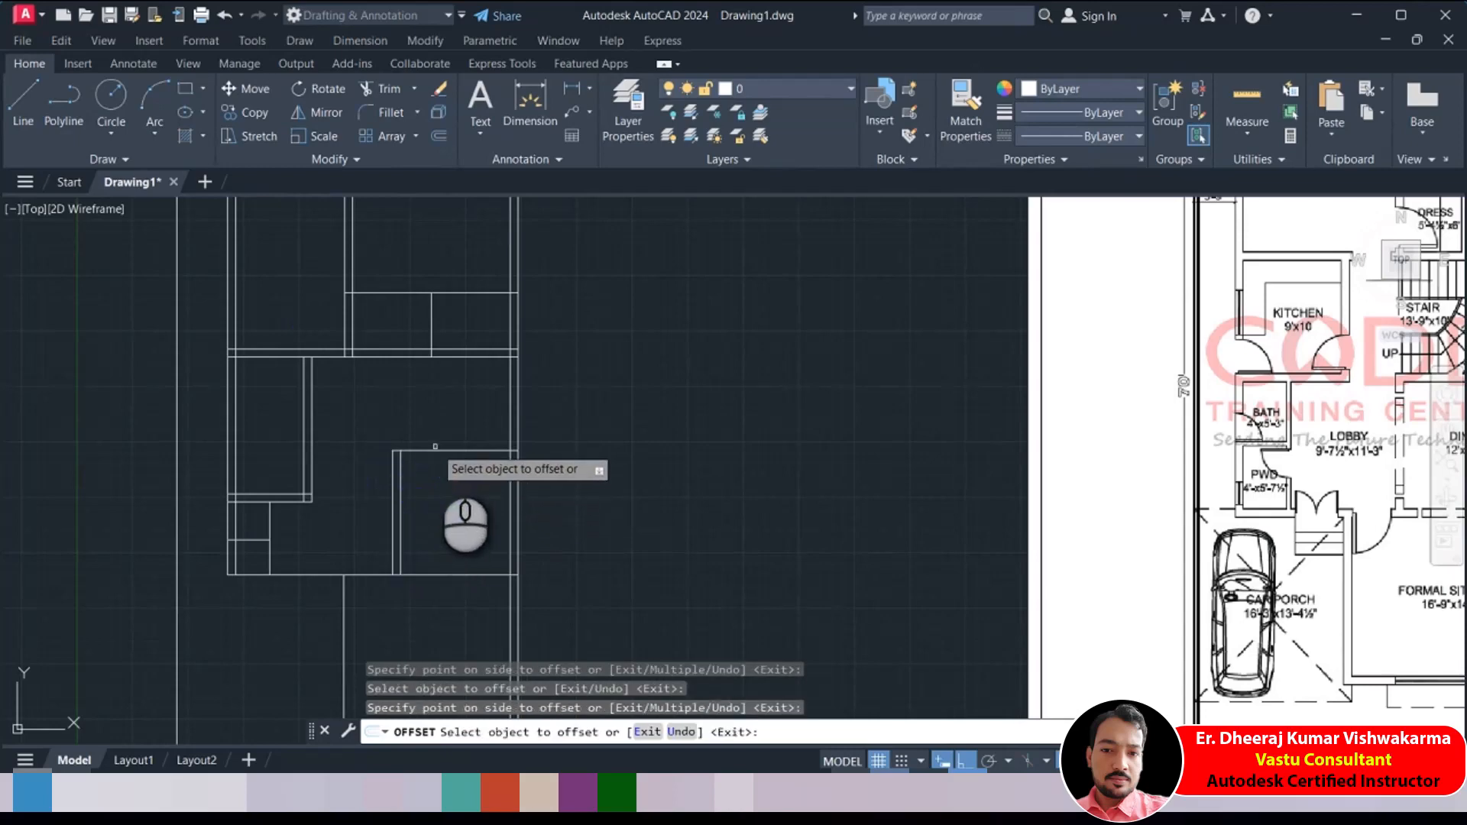
pyautogui.click(435, 450)
pyautogui.click(445, 528)
pyautogui.moveTo(448, 560); pyautogui.dragTo(490, 424, button='middle')
pyautogui.click(490, 439)
pyautogui.click(484, 405)
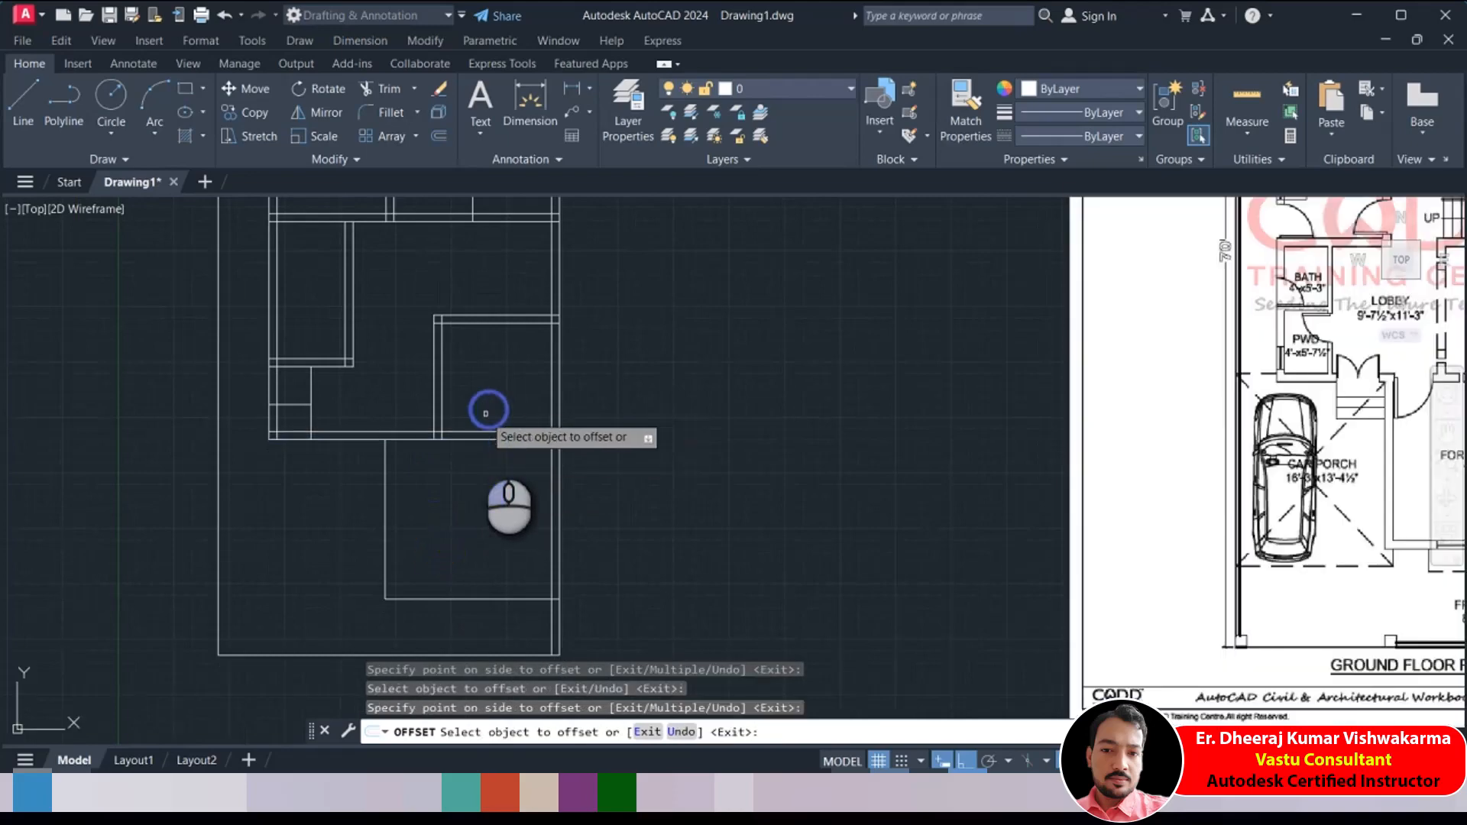
# Offset the formal sitting room's west and south wall lines inward by 9 inches
pyautogui.click(383, 484)
pyautogui.click(416, 497)
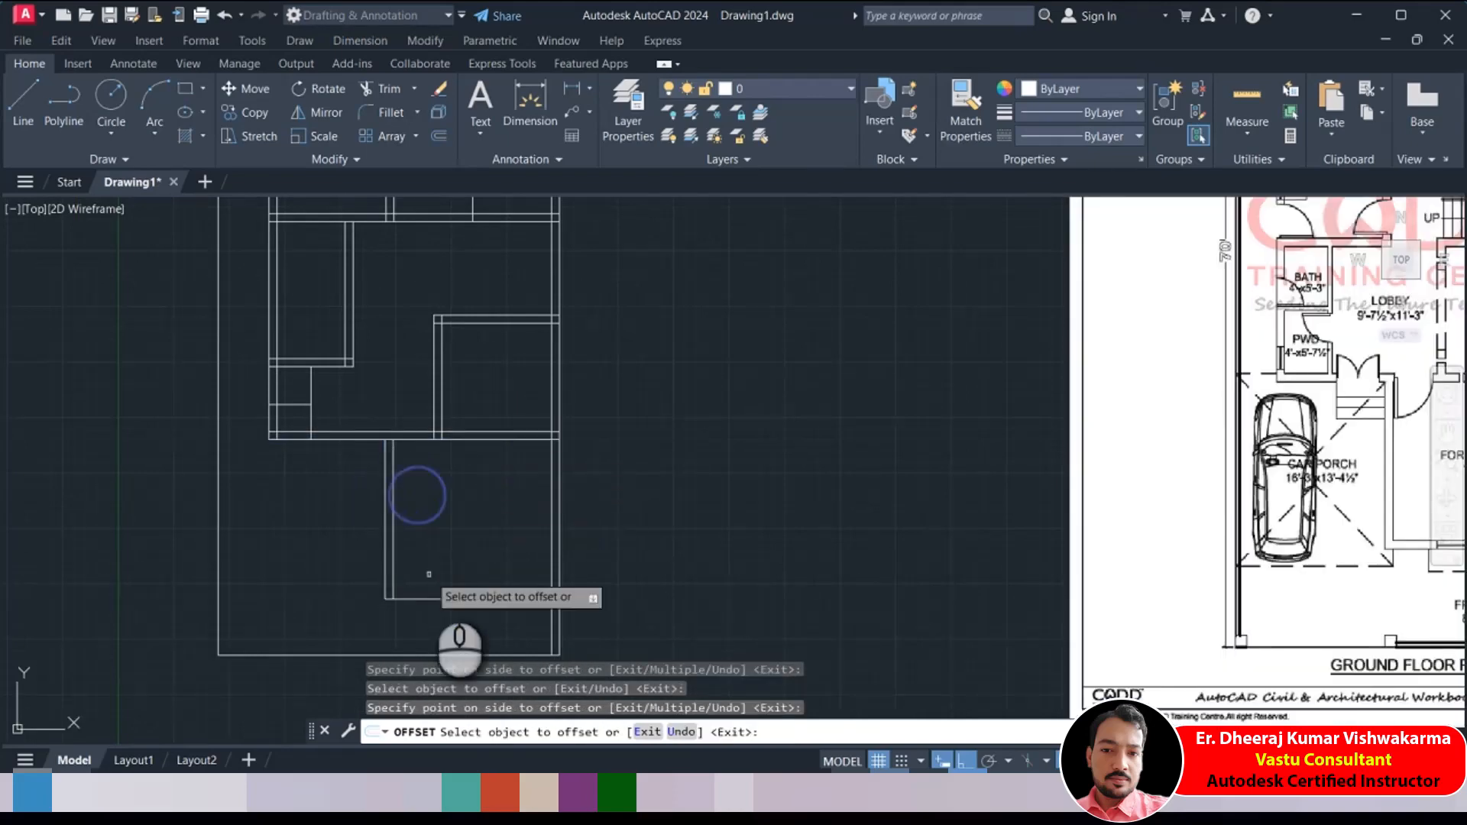
pyautogui.click(435, 598)
pyautogui.click(439, 558)
pyautogui.scroll(-3, 459, 535)
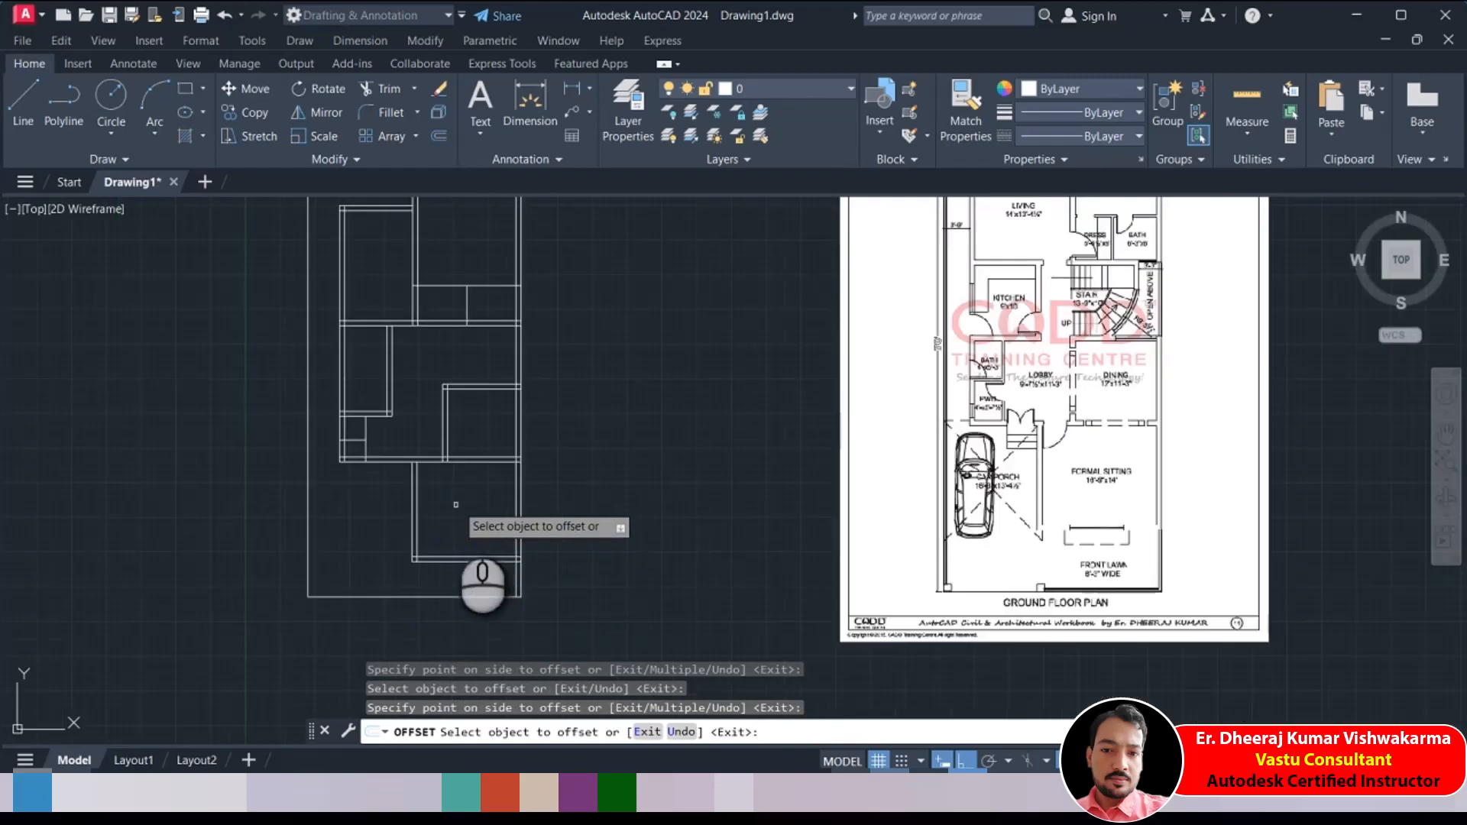
pyautogui.scroll(1, 437, 329)
pyautogui.moveTo(442, 348); pyautogui.dragTo(442, 379, button='middle')
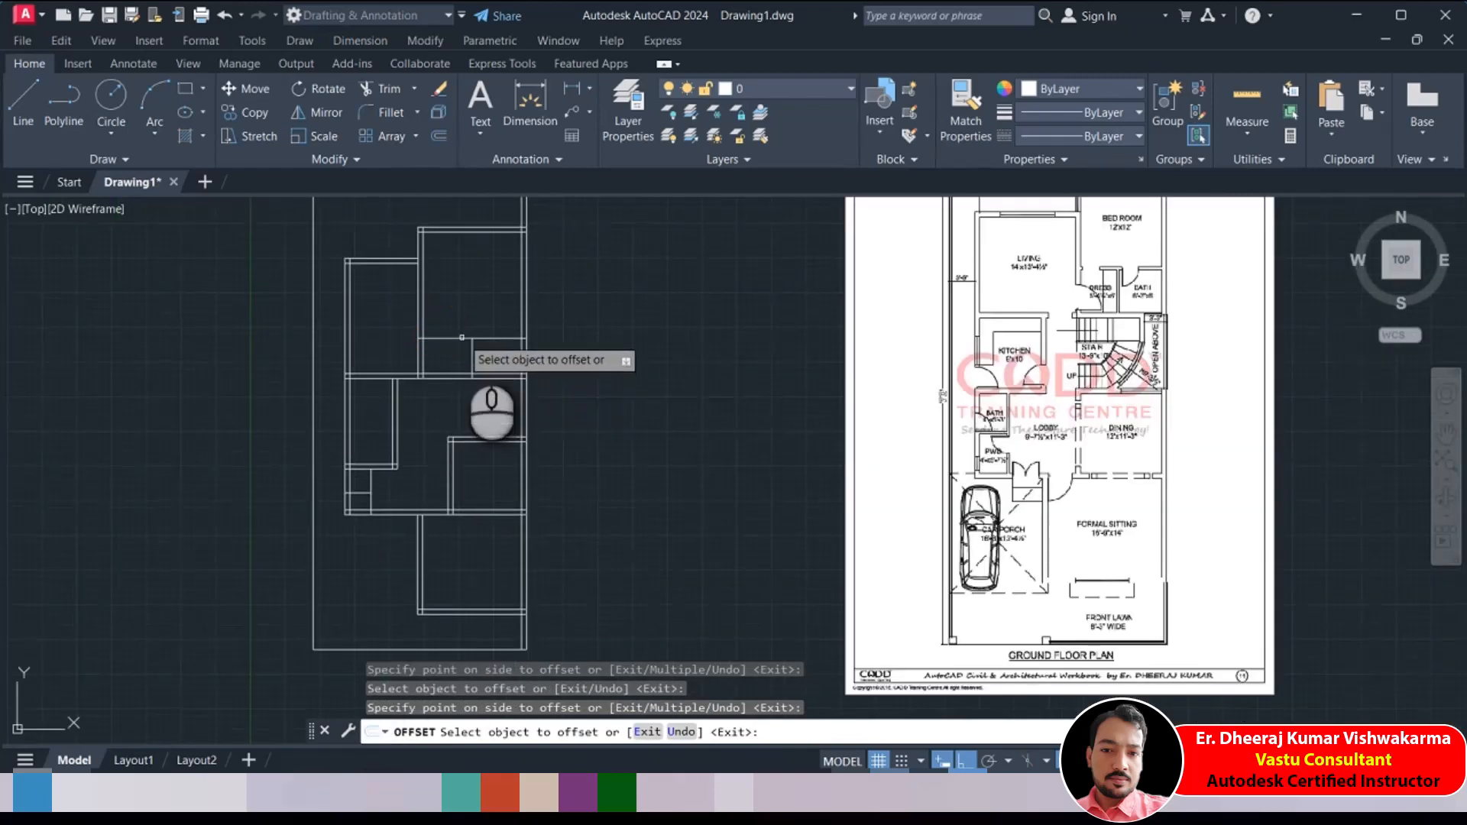
pyautogui.click(461, 337)
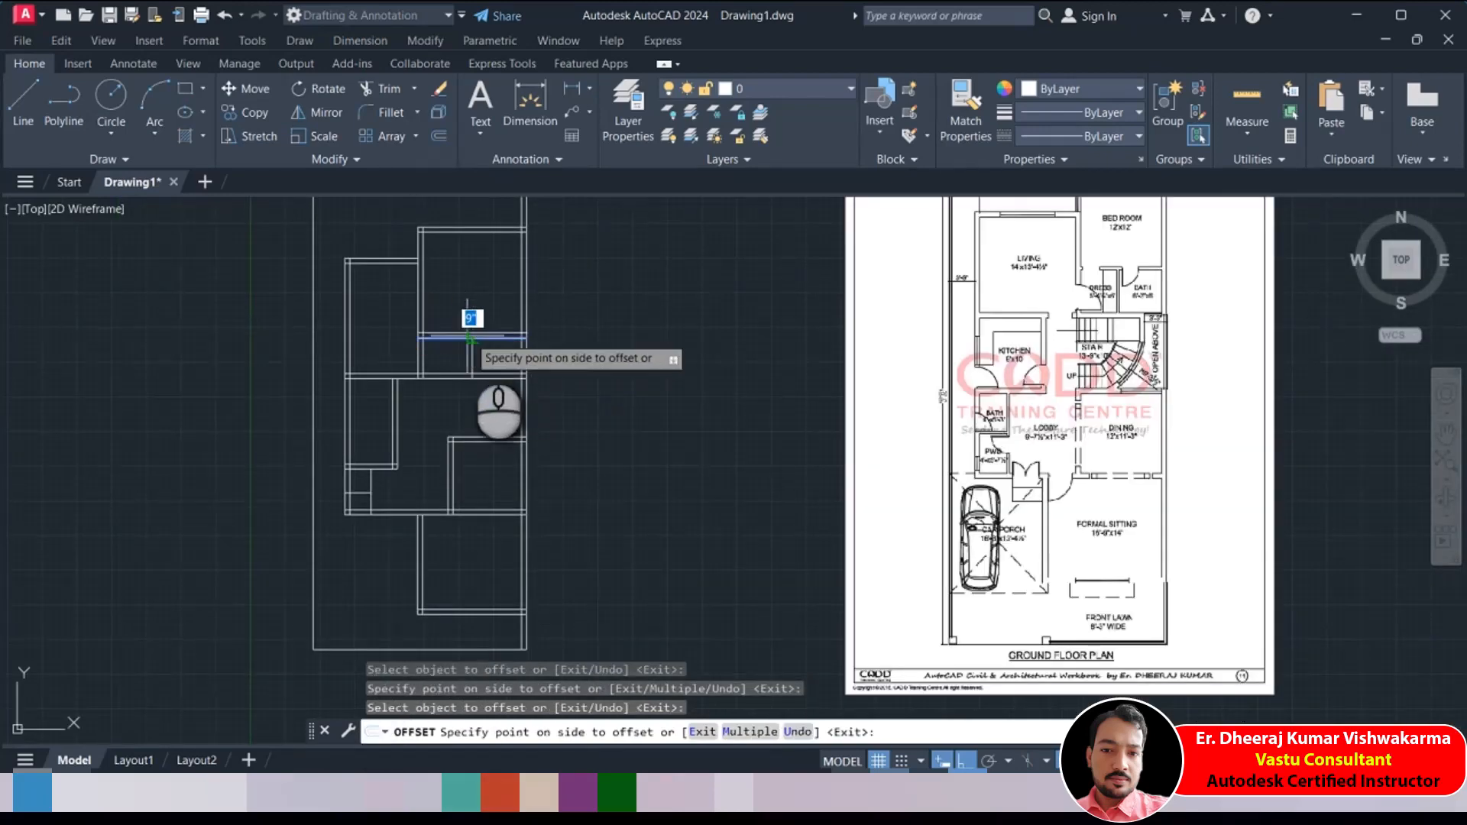
pyautogui.press('Escape')
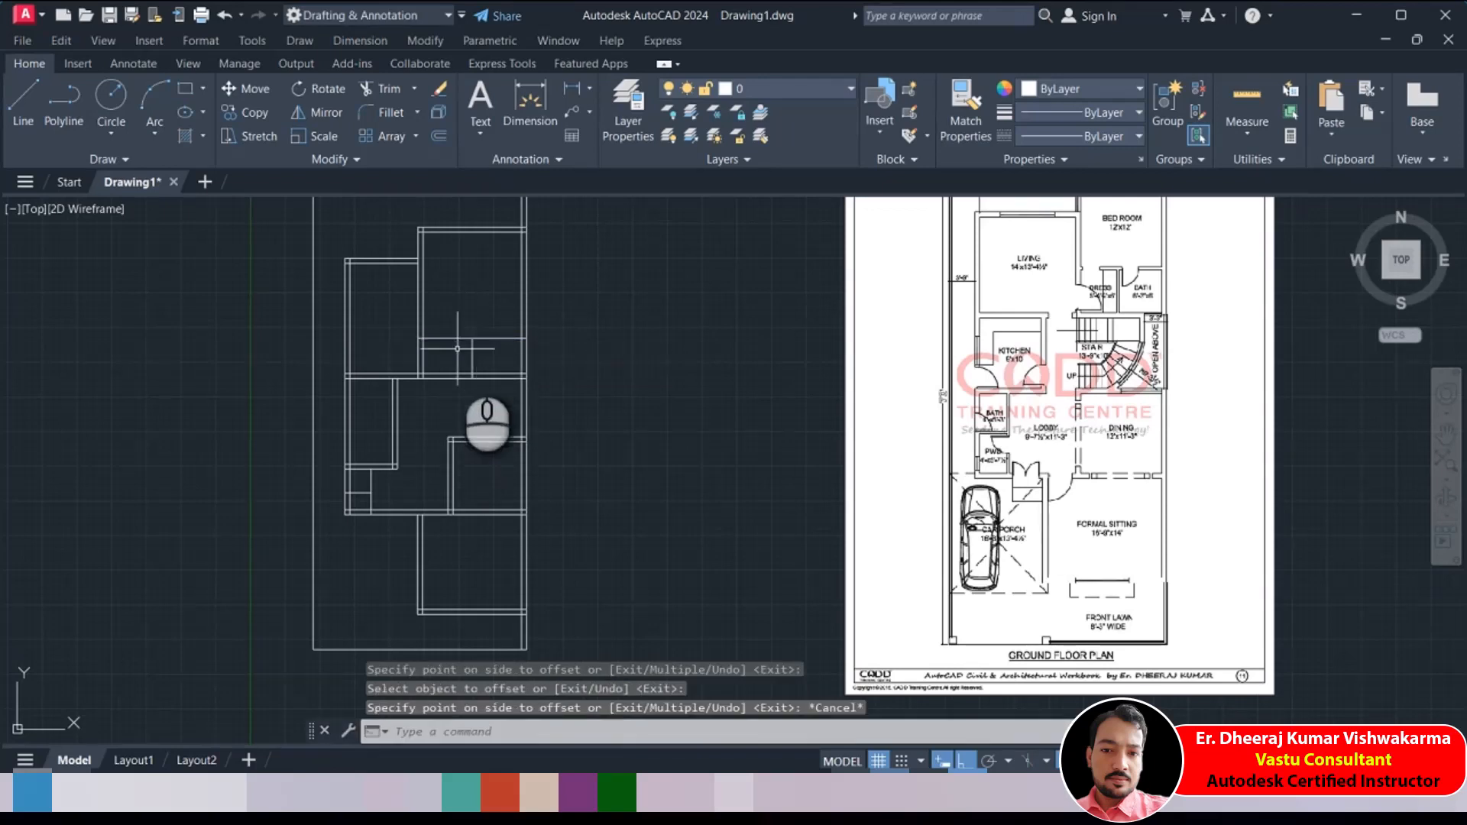
# Offset the plot boundary's north, west and south lines inward by 4.5 inches
pyautogui.scroll(2, 425, 395)
pyautogui.moveTo(425, 394); pyautogui.dragTo(415, 438, button='middle')
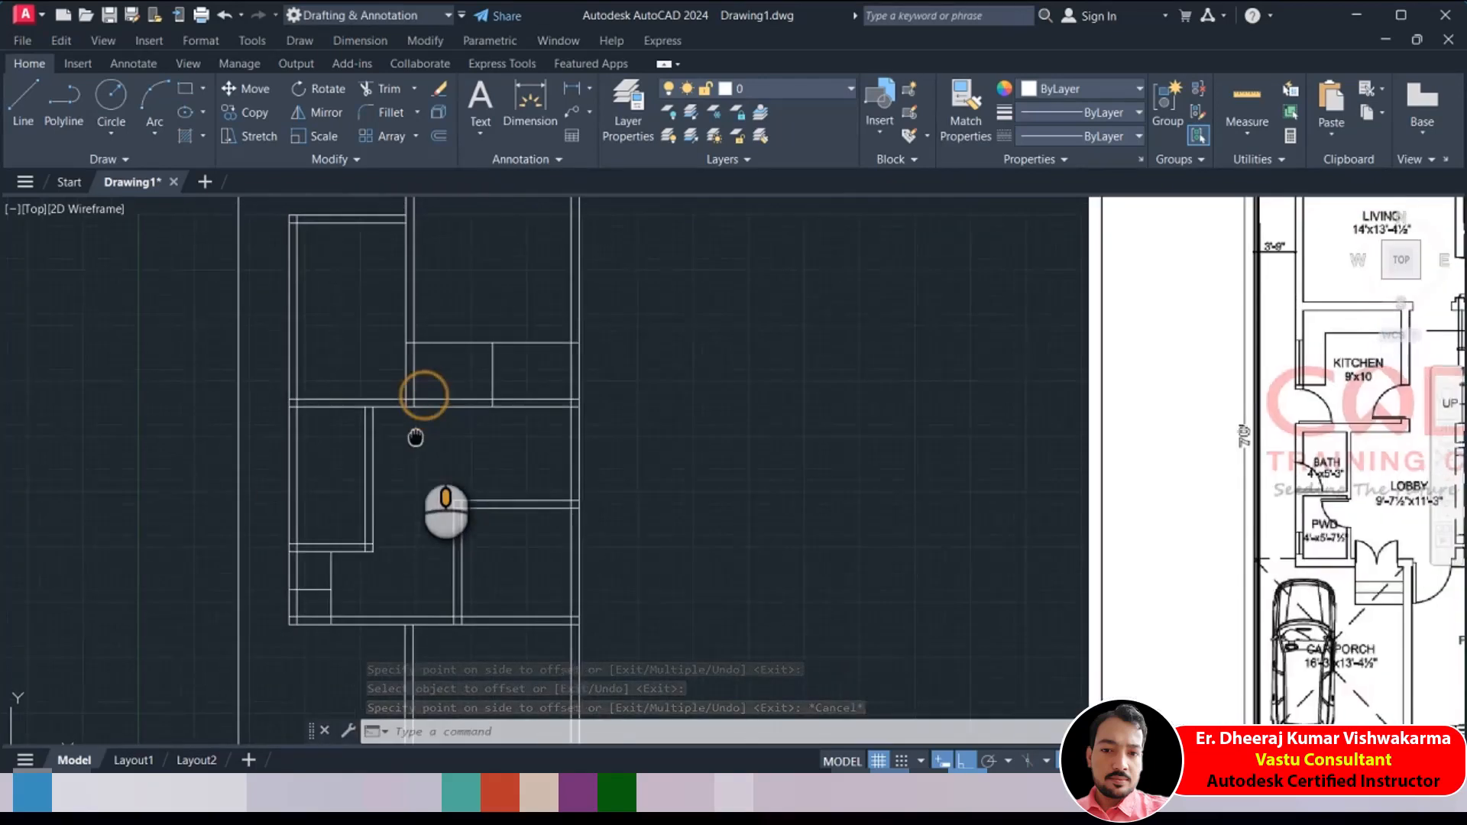
pyautogui.scroll(-2, 418, 405)
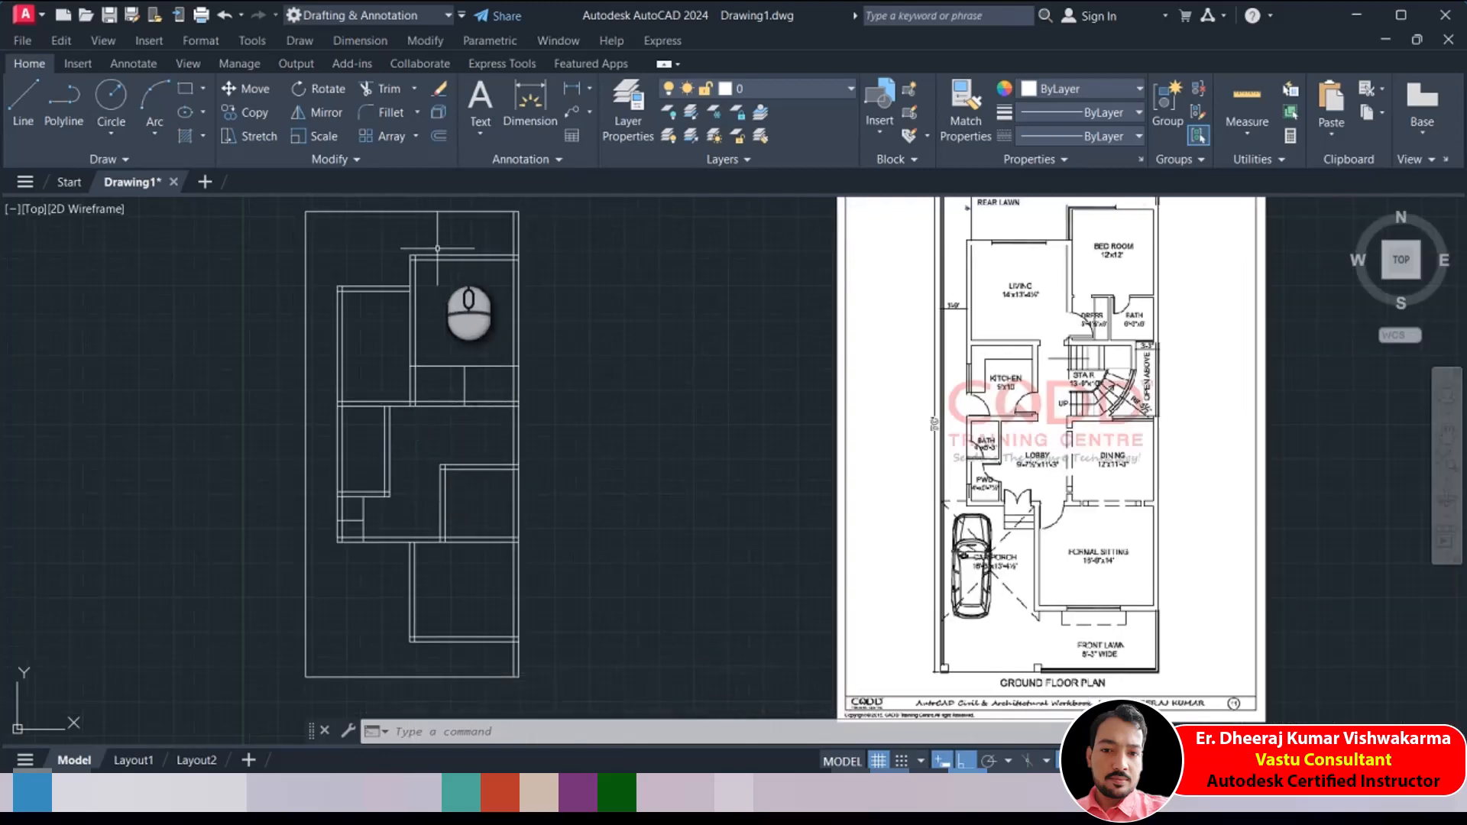
pyautogui.click(439, 138)
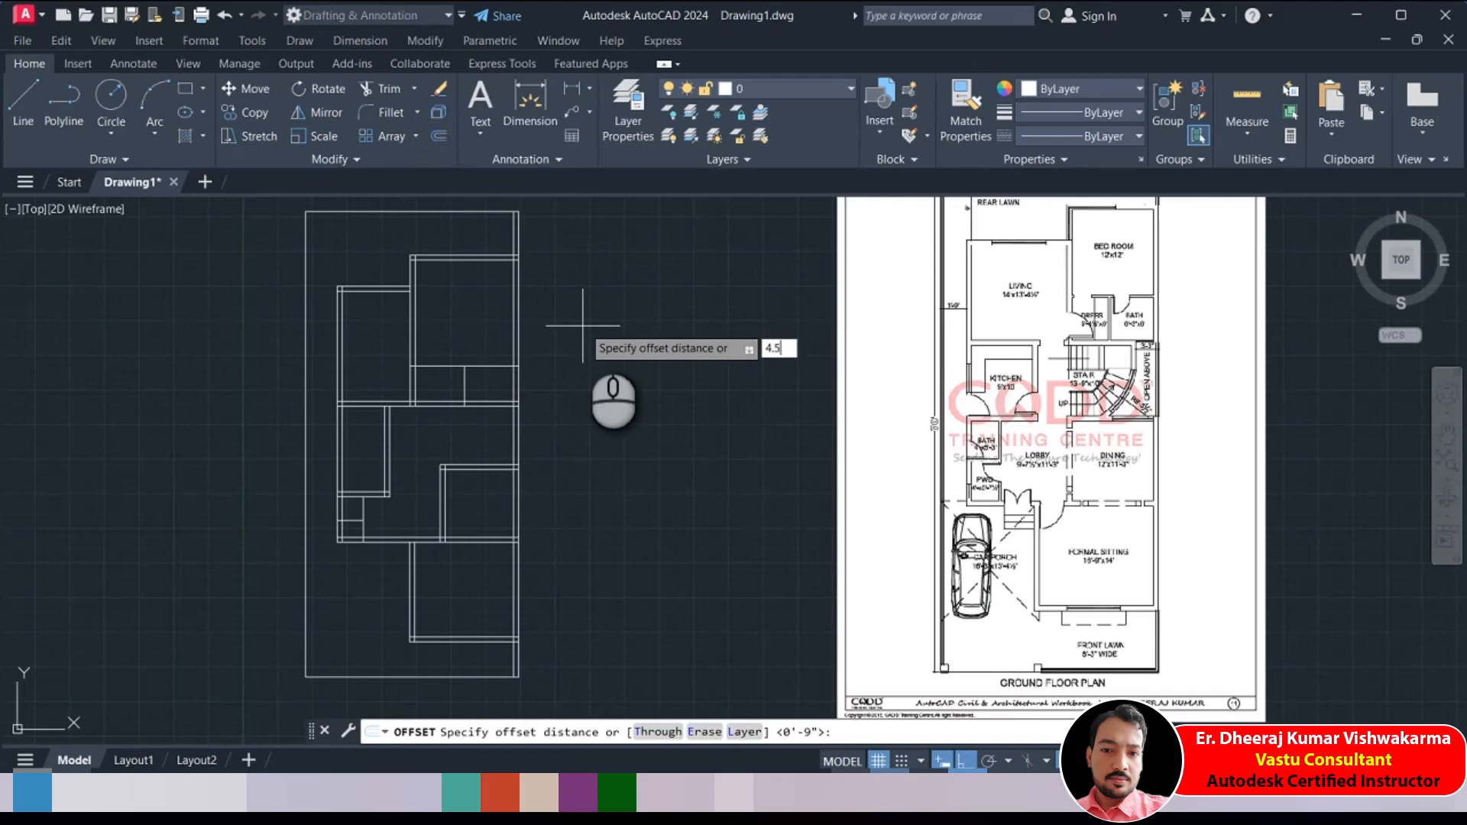
pyautogui.press('Return')
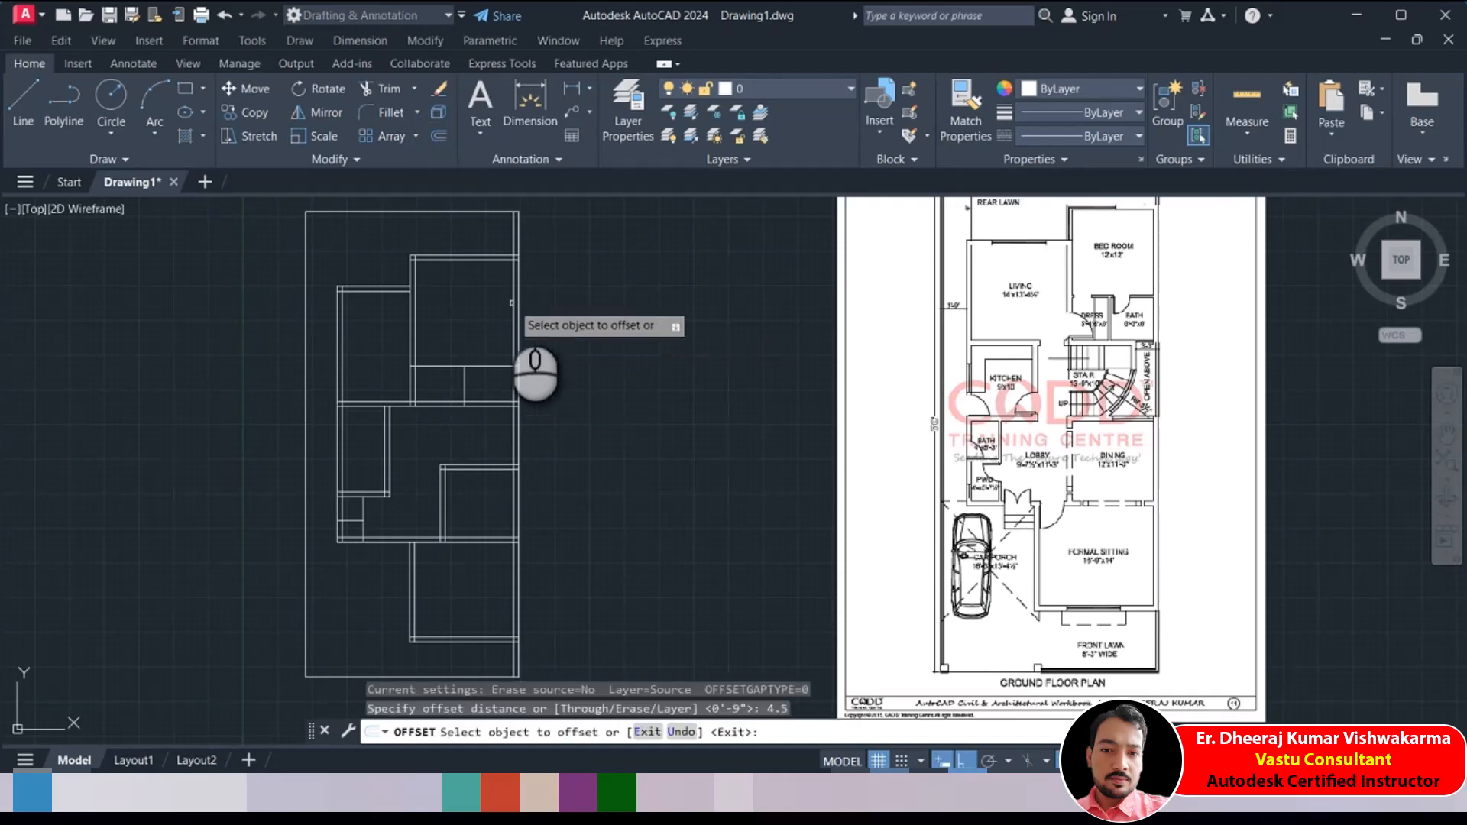
pyautogui.click(447, 212)
pyautogui.click(446, 230)
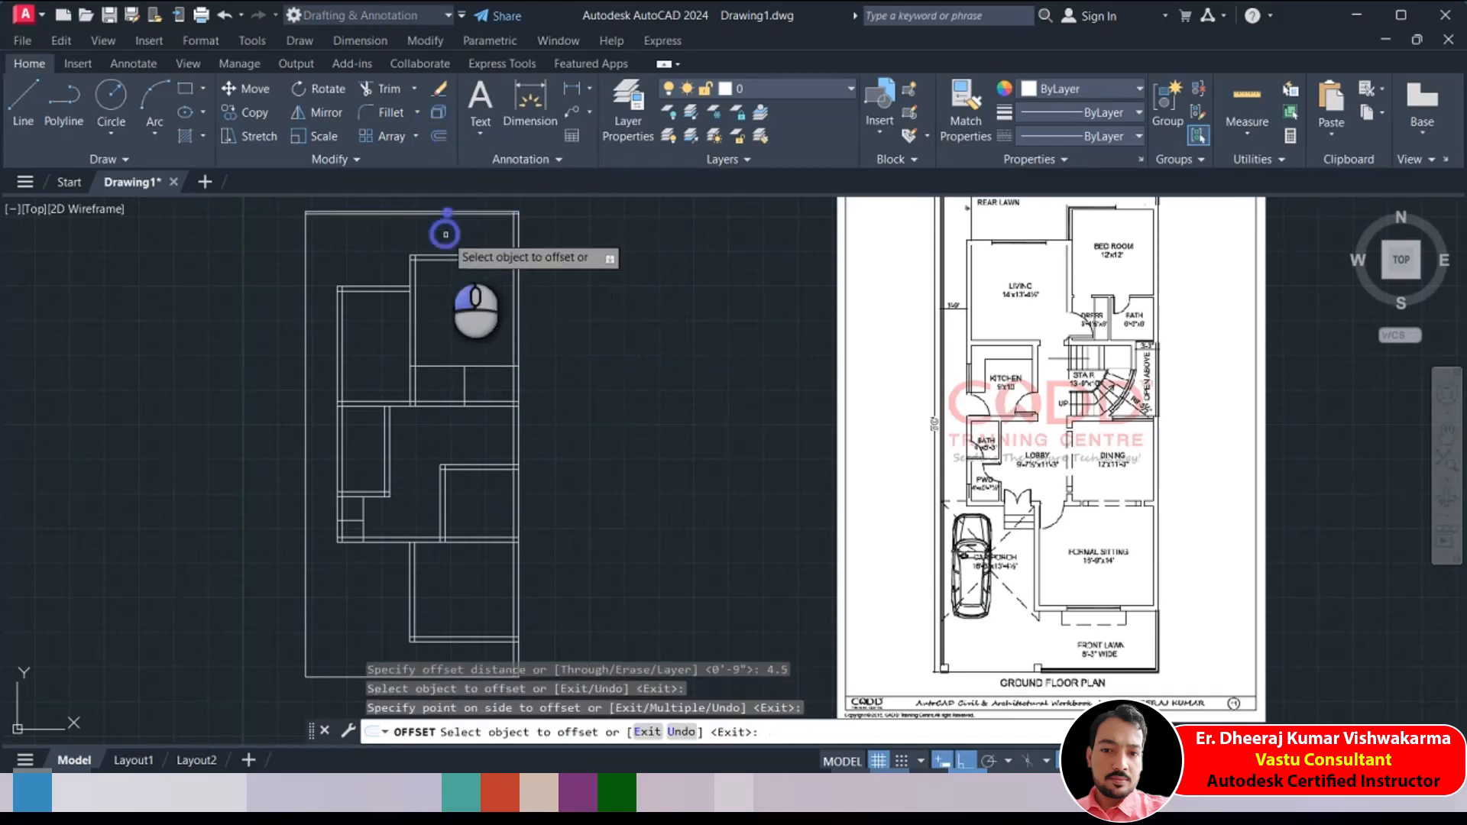
pyautogui.click(304, 239)
pyautogui.click(327, 235)
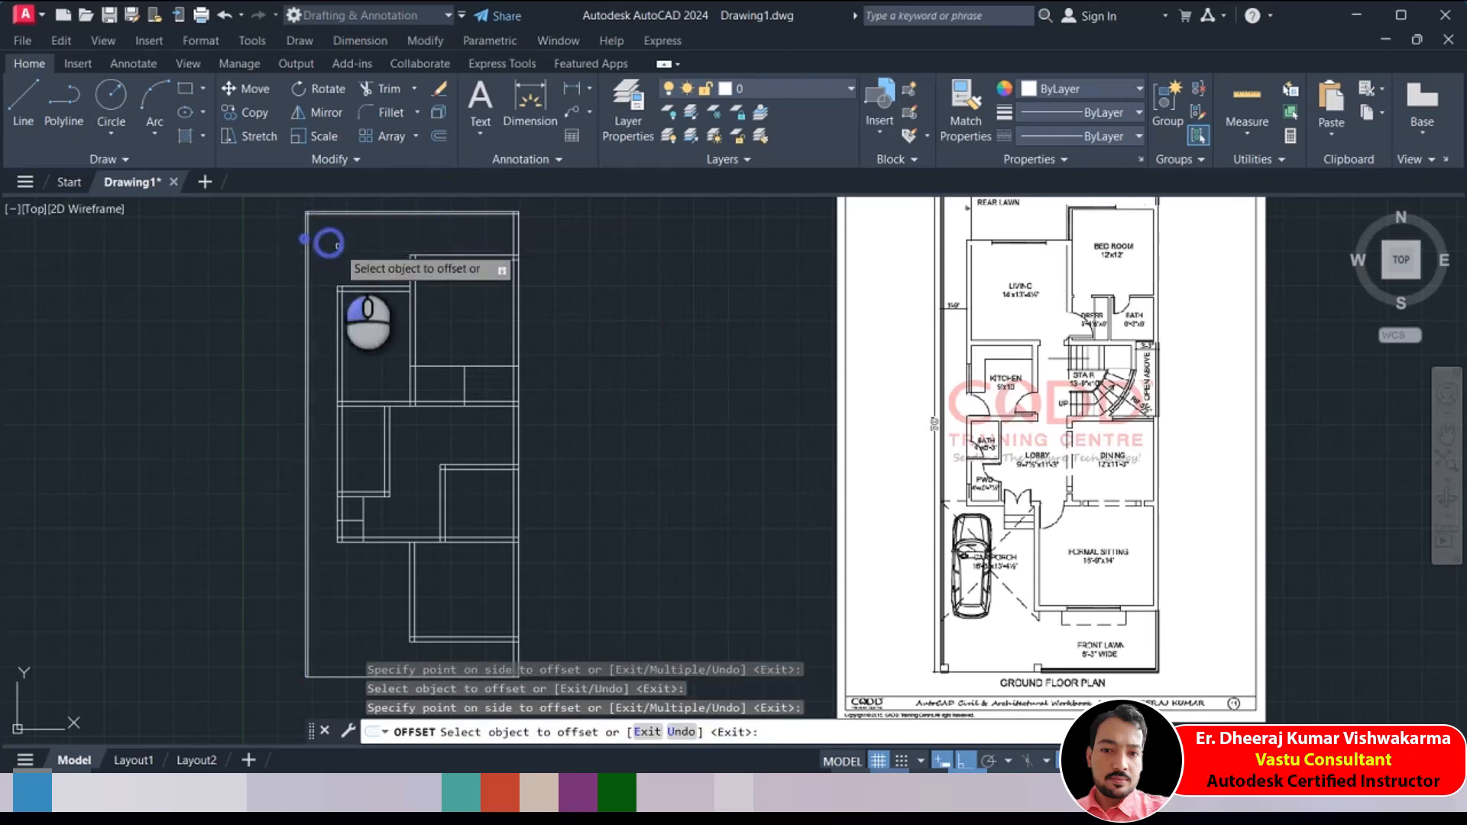
pyautogui.click(339, 678)
pyautogui.click(337, 652)
# Offset the small bath and powder room's east wall line inward and their divider upward by 4.5 inches
pyautogui.scroll(4, 362, 519)
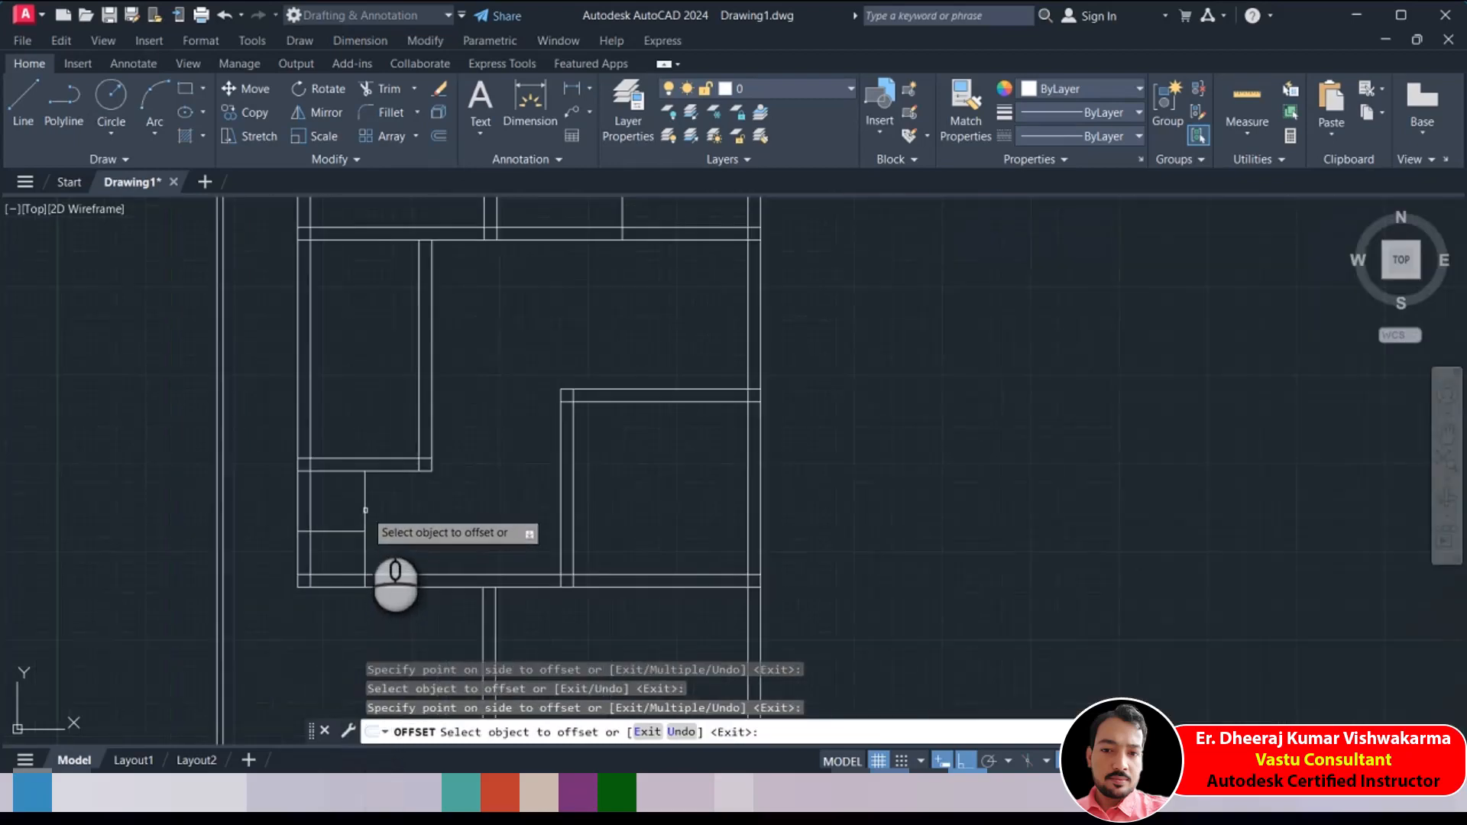
pyautogui.click(365, 509)
pyautogui.click(344, 499)
pyautogui.click(344, 530)
pyautogui.click(345, 513)
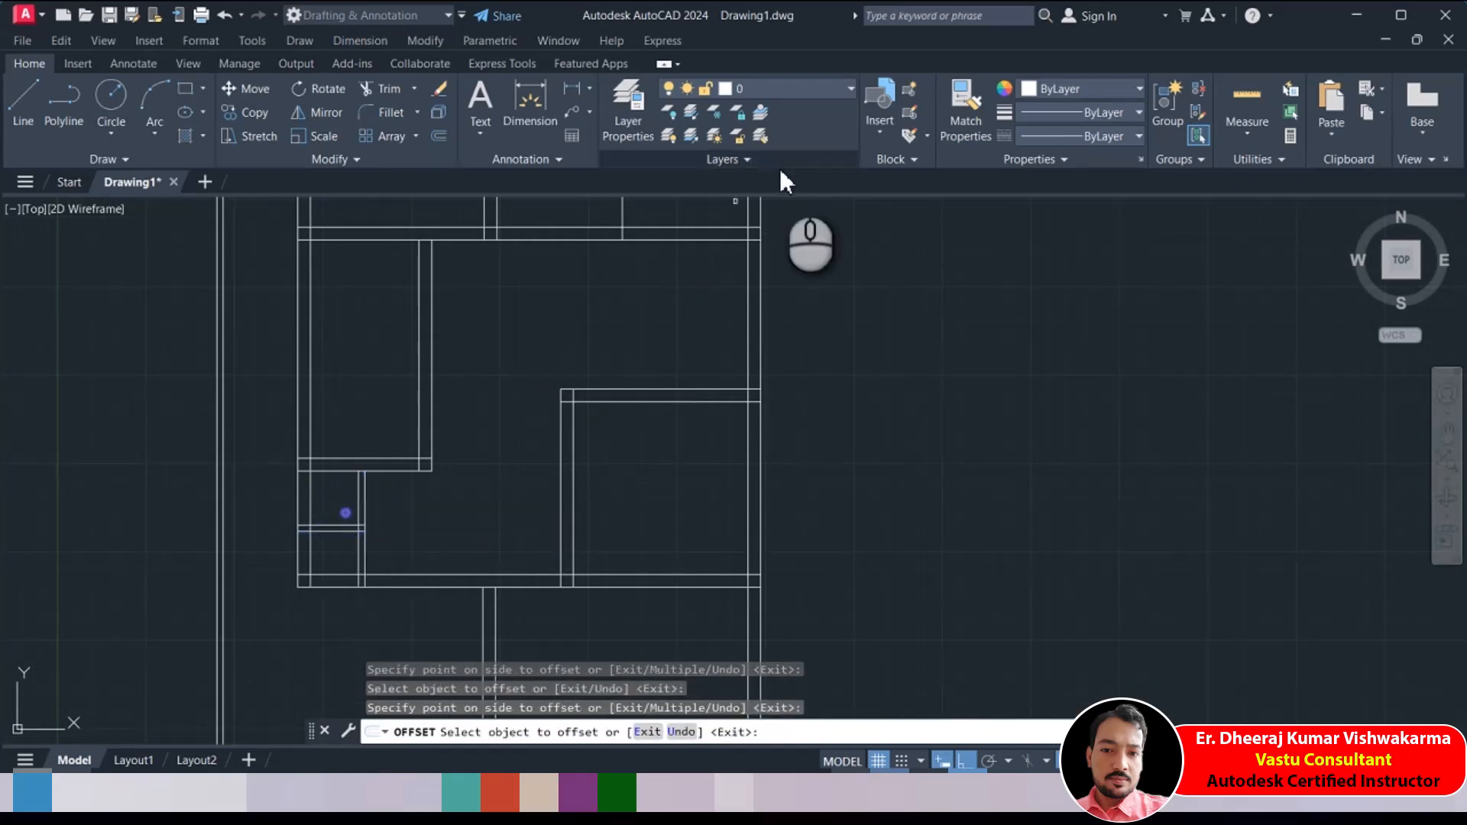
# Offset the partition between dress and bath to the east and the bedroom's south wall line by 4.5 inches
pyautogui.moveTo(700, 305); pyautogui.dragTo(653, 534, button='middle')
pyautogui.click(577, 397)
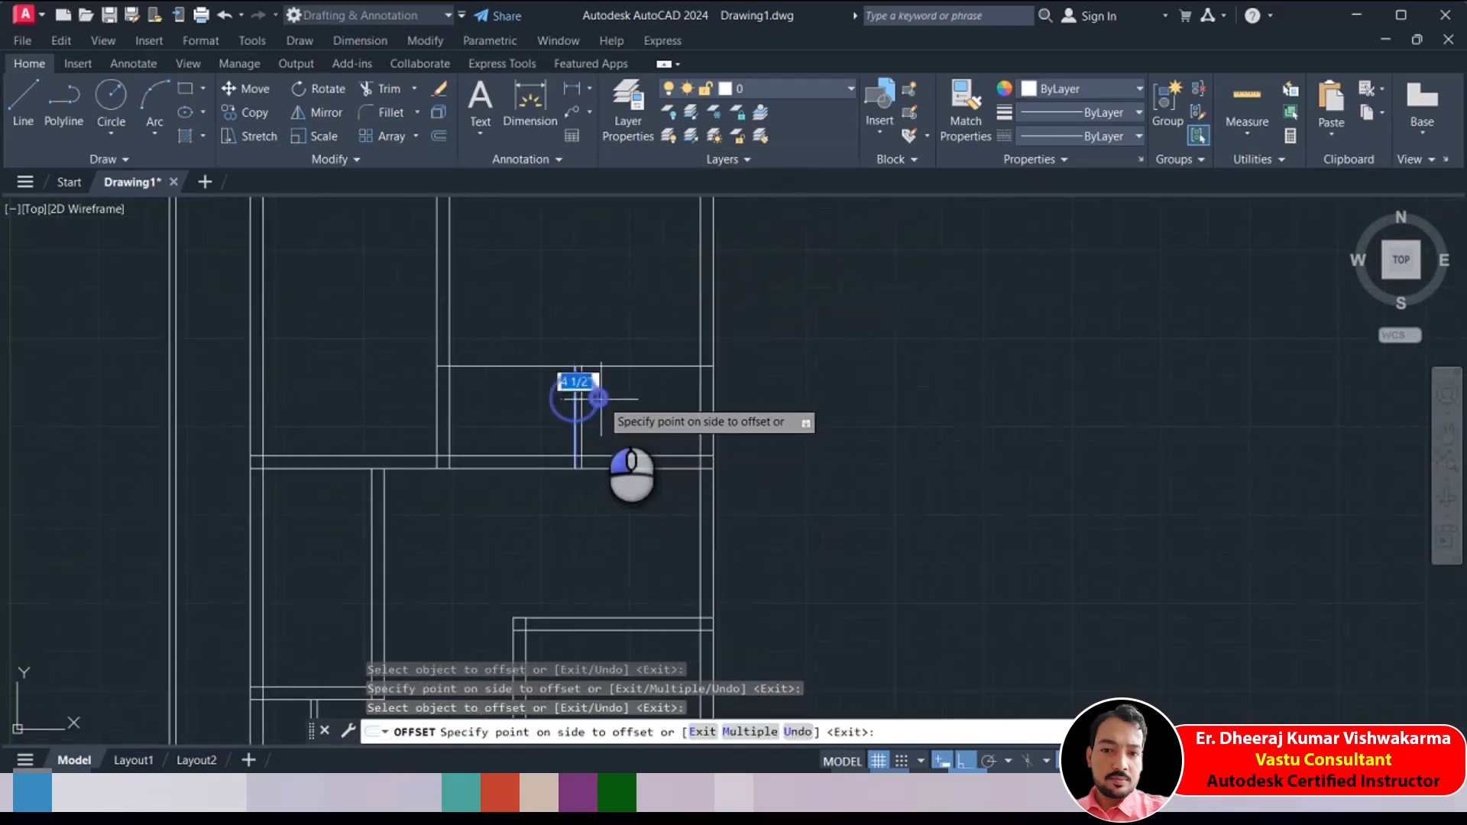
pyautogui.click(599, 397)
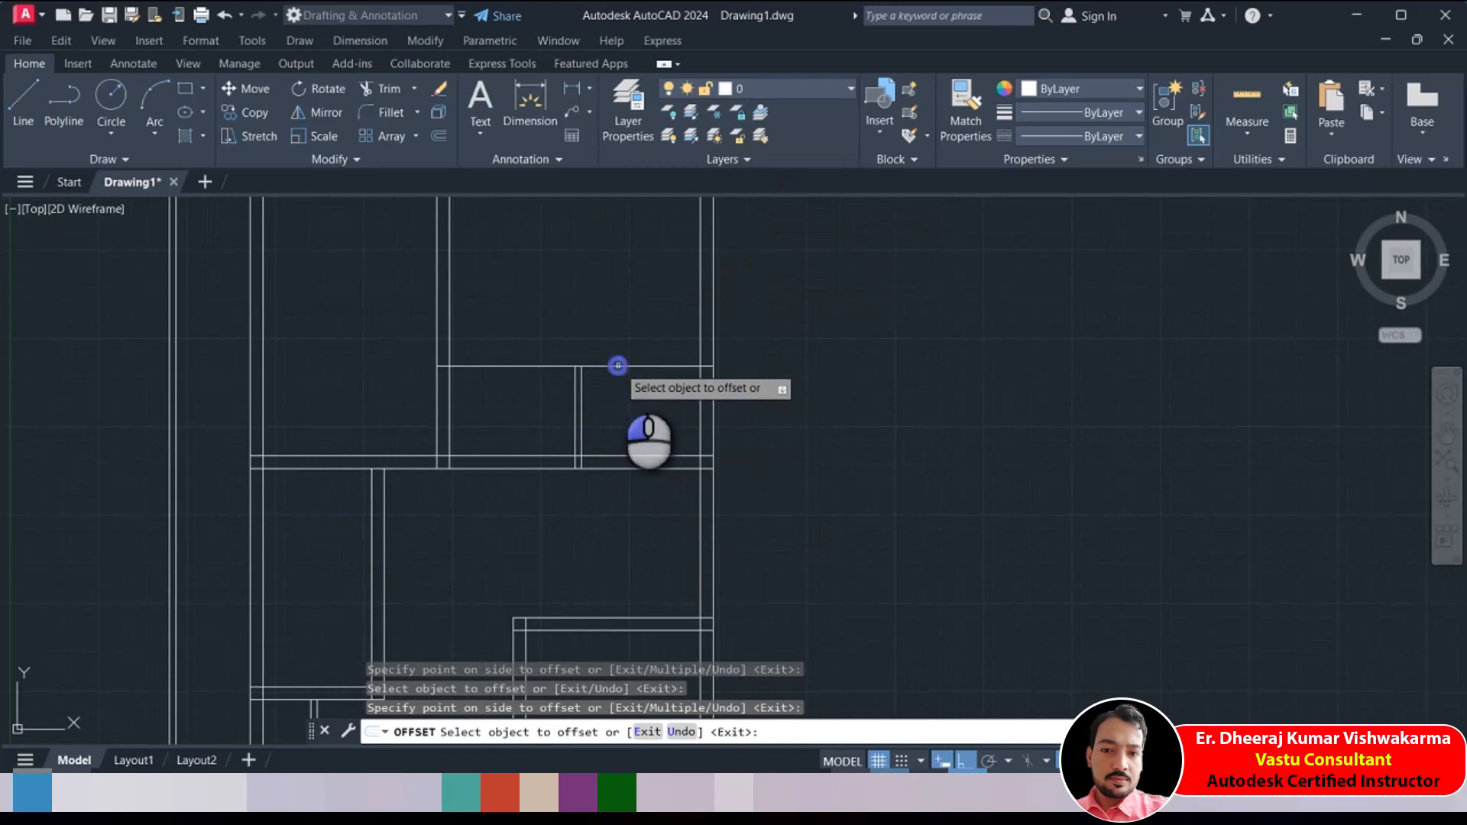
pyautogui.scroll(-5, 620, 385)
pyautogui.rightClick(686, 300)
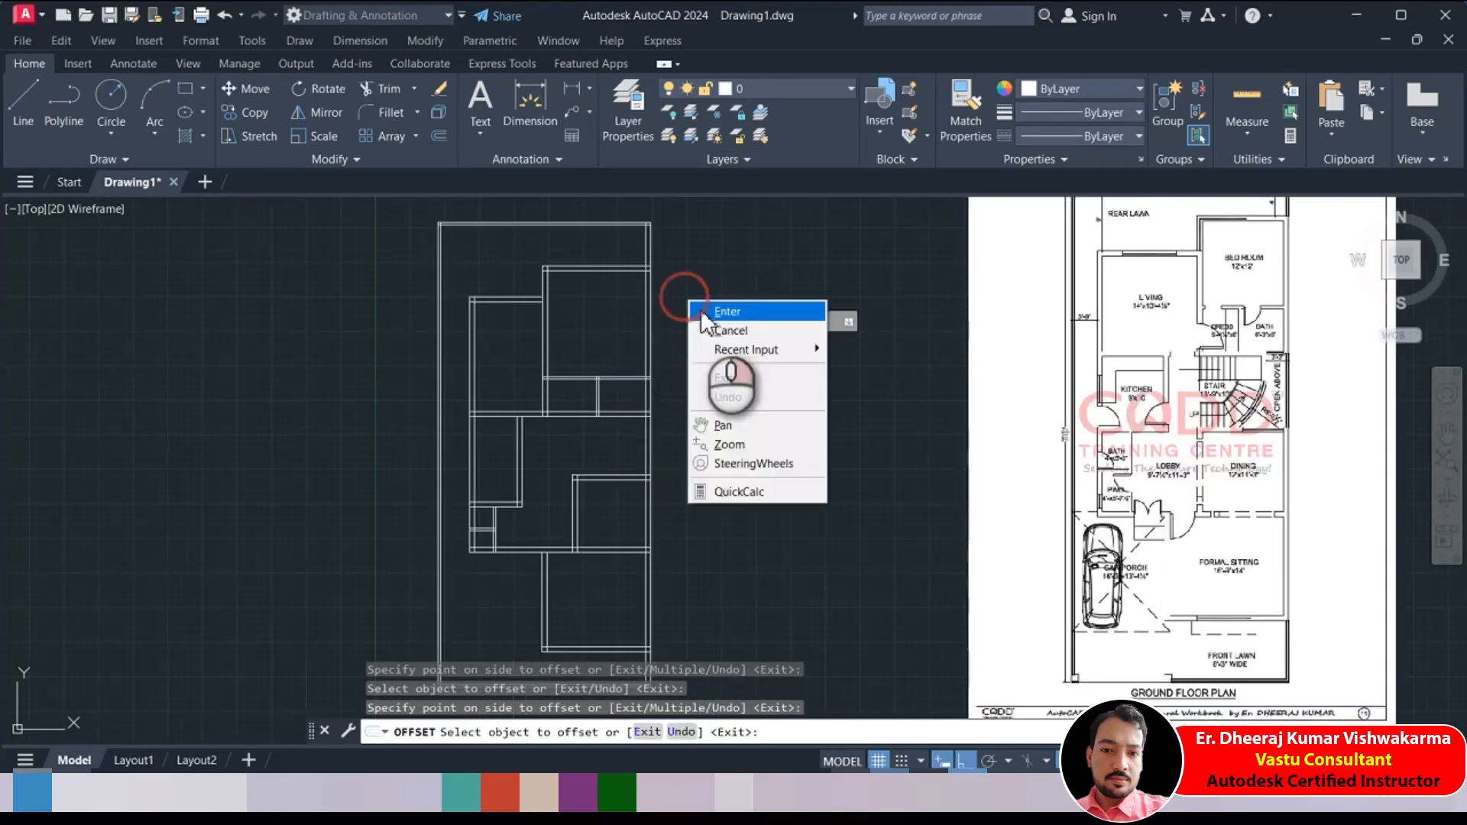
# End the Offset command and start the Linear dimension command
pyautogui.click(726, 312)
pyautogui.scroll(-3, 714, 344)
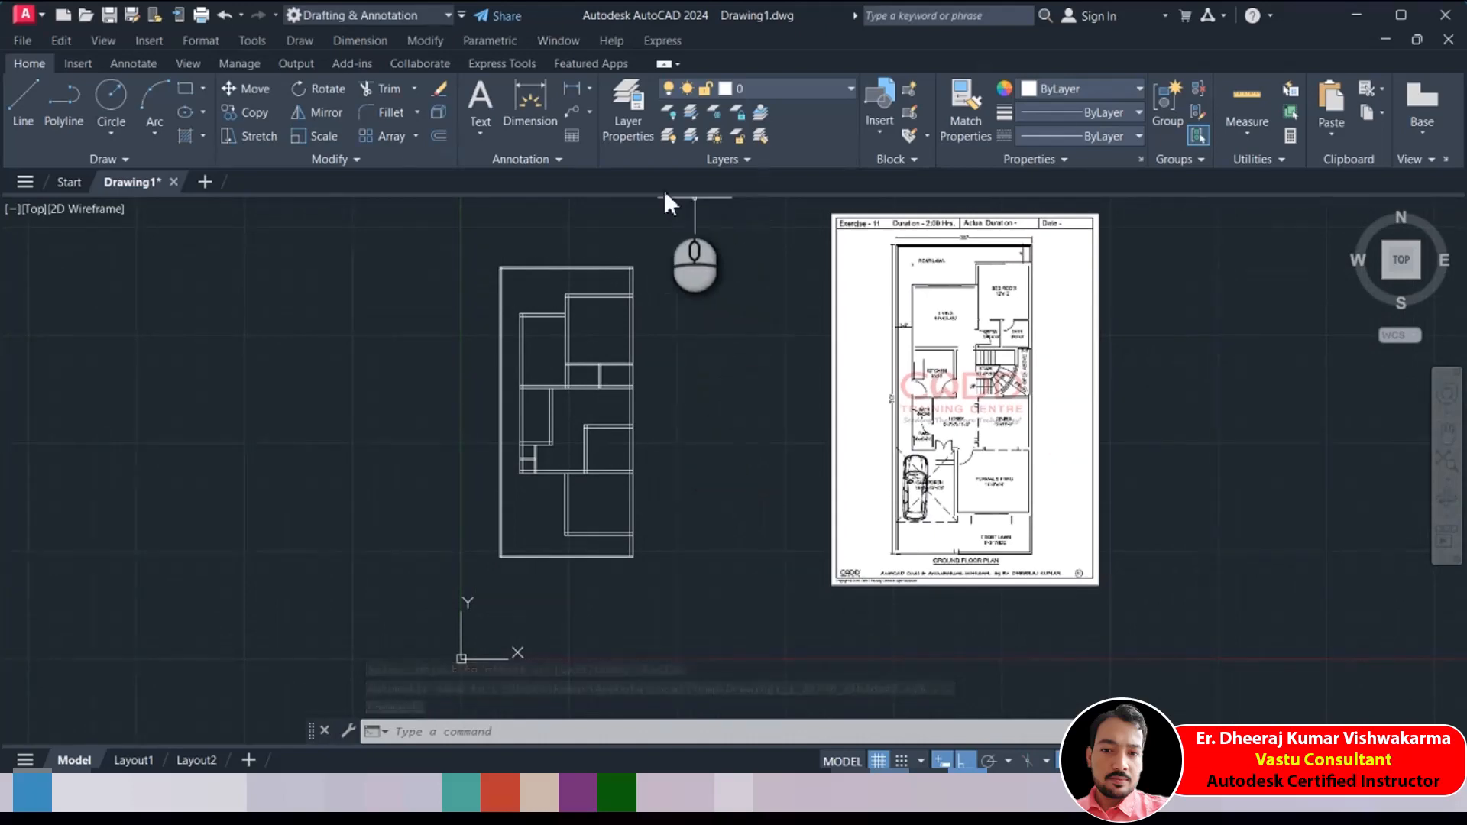
pyautogui.click(588, 95)
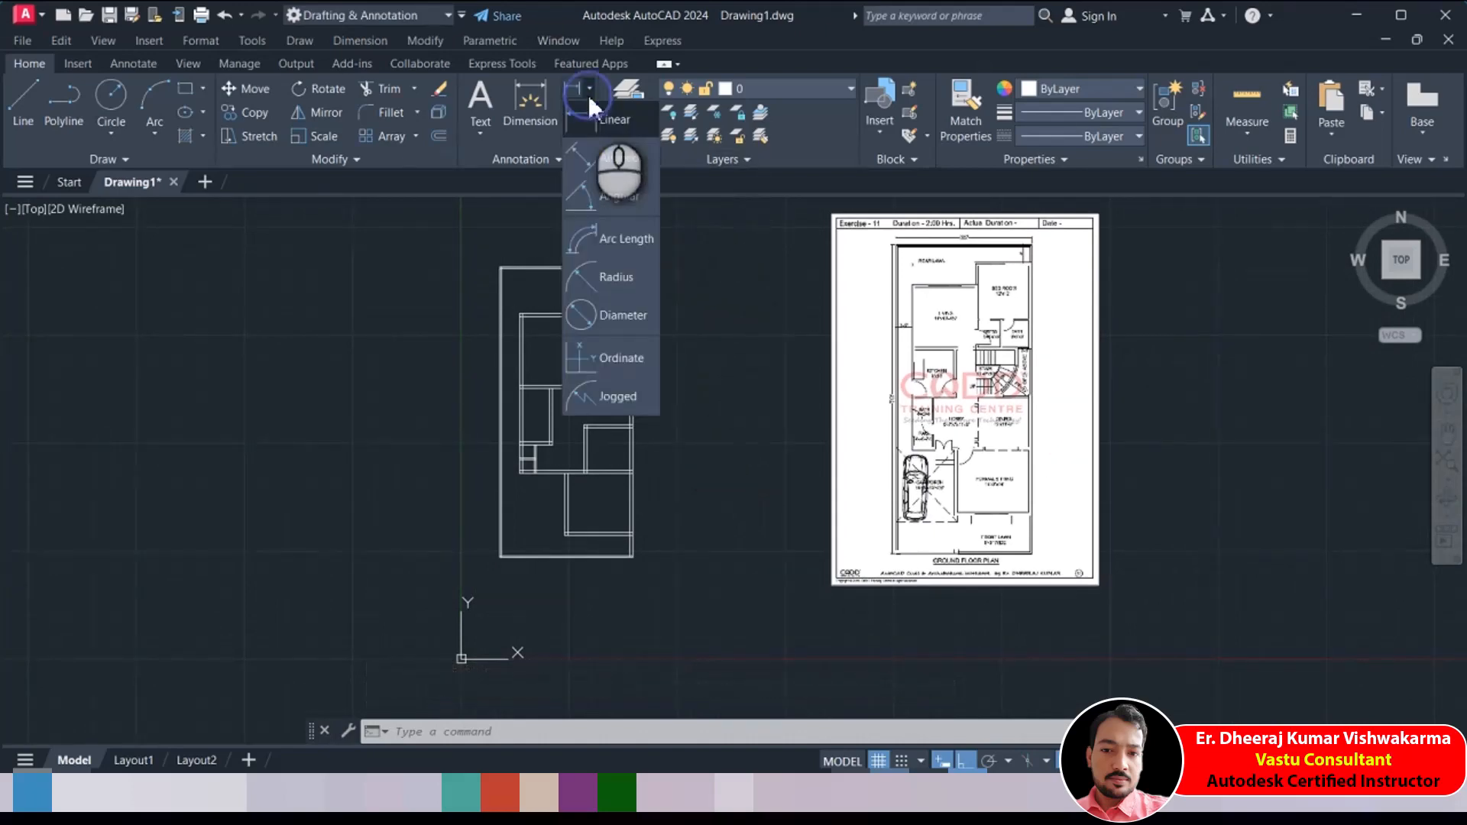
pyautogui.click(709, 263)
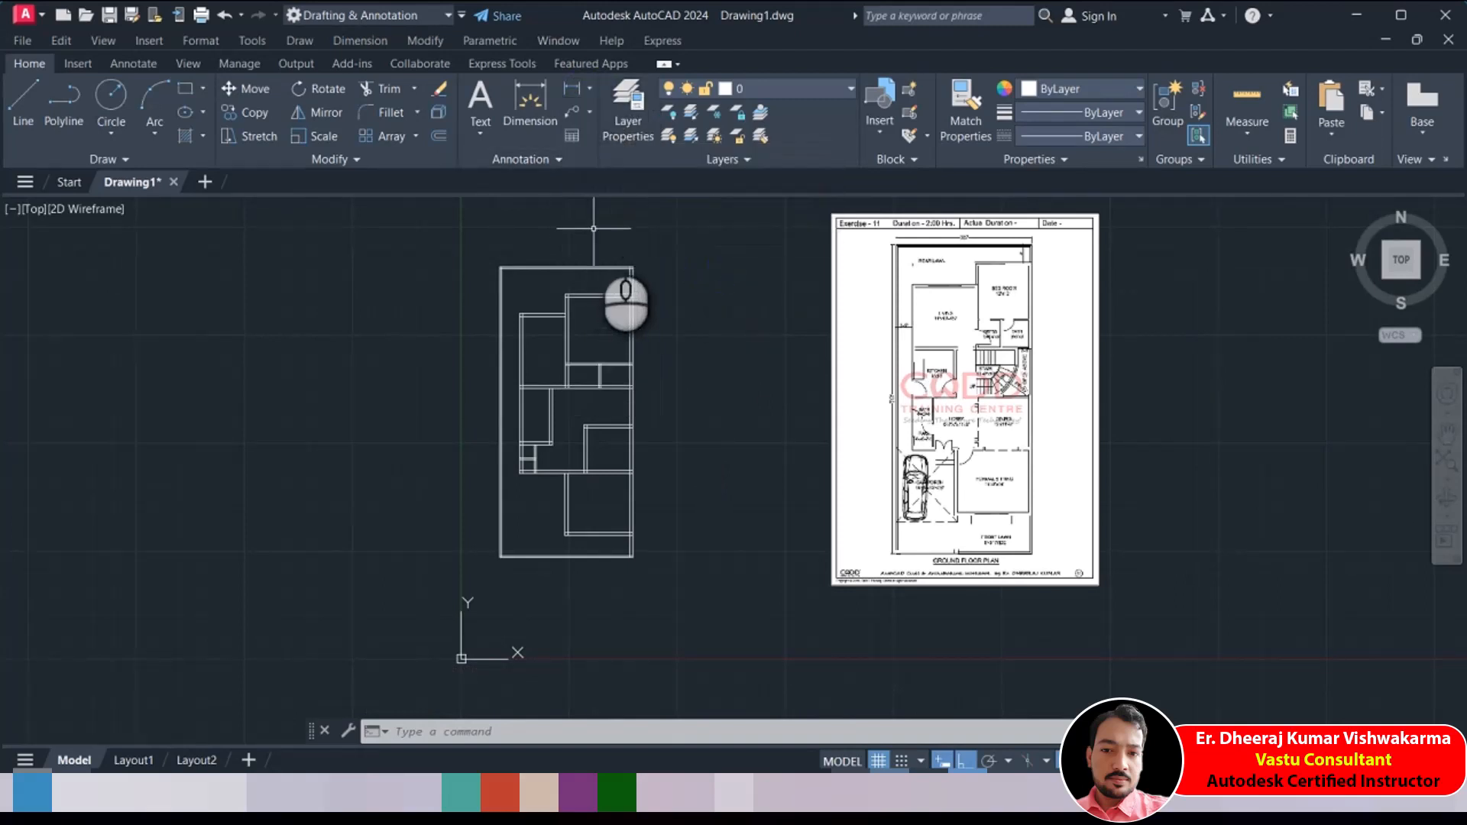
pyautogui.moveTo(658, 209); pyautogui.dragTo(615, 228, button='middle')
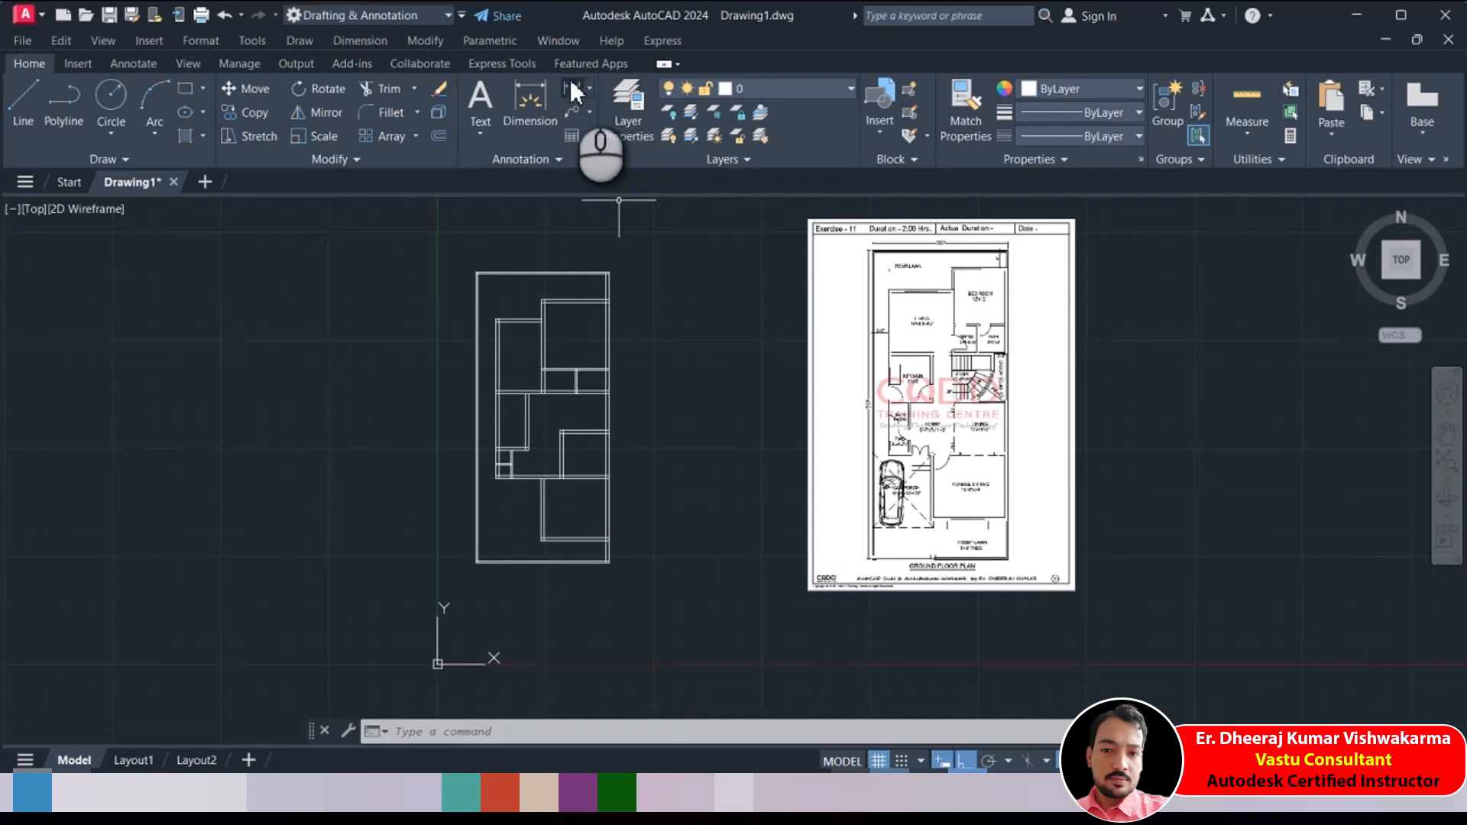
pyautogui.click(356, 41)
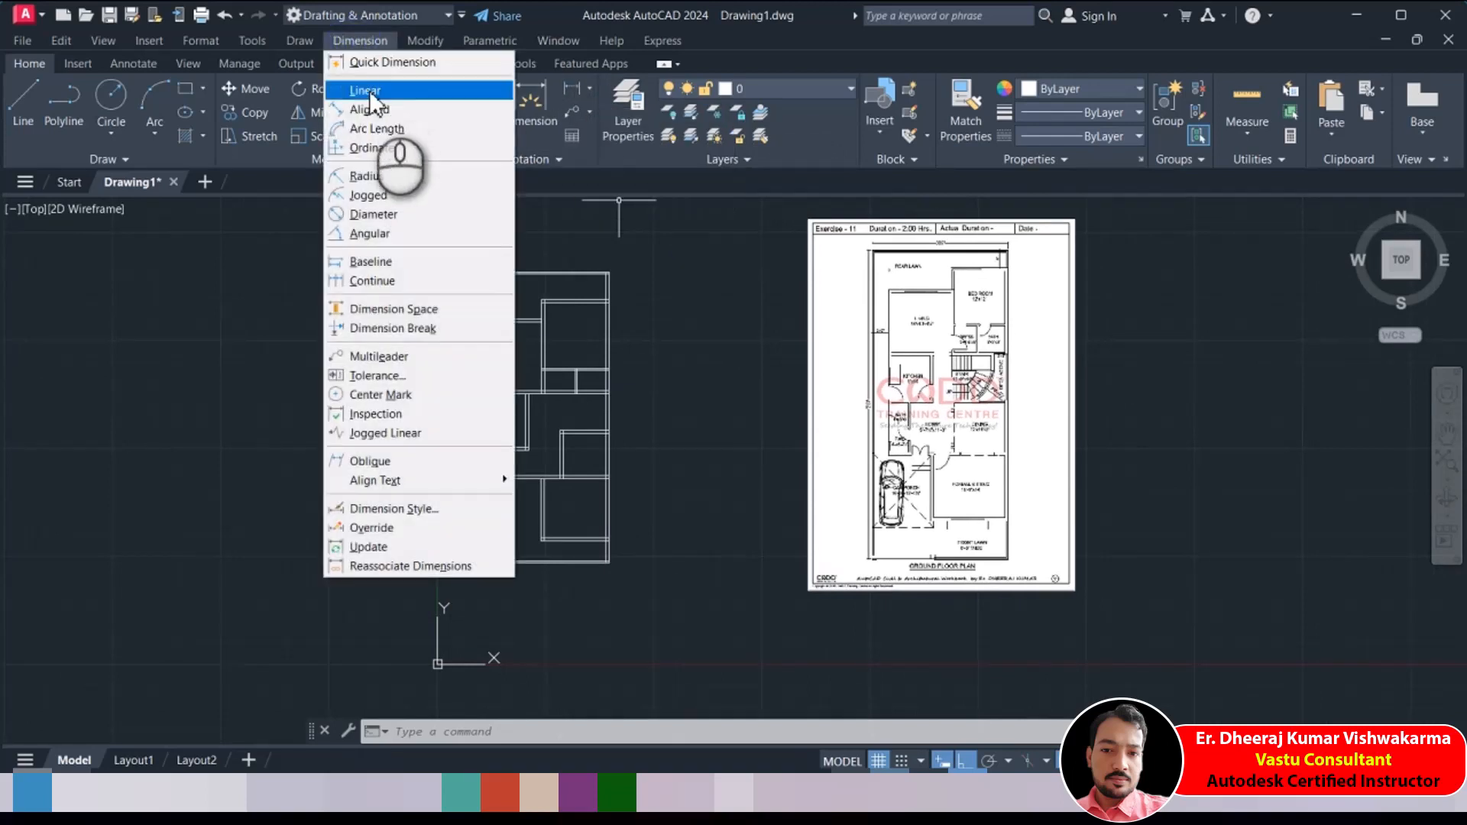
pyautogui.click(590, 90)
pyautogui.click(599, 119)
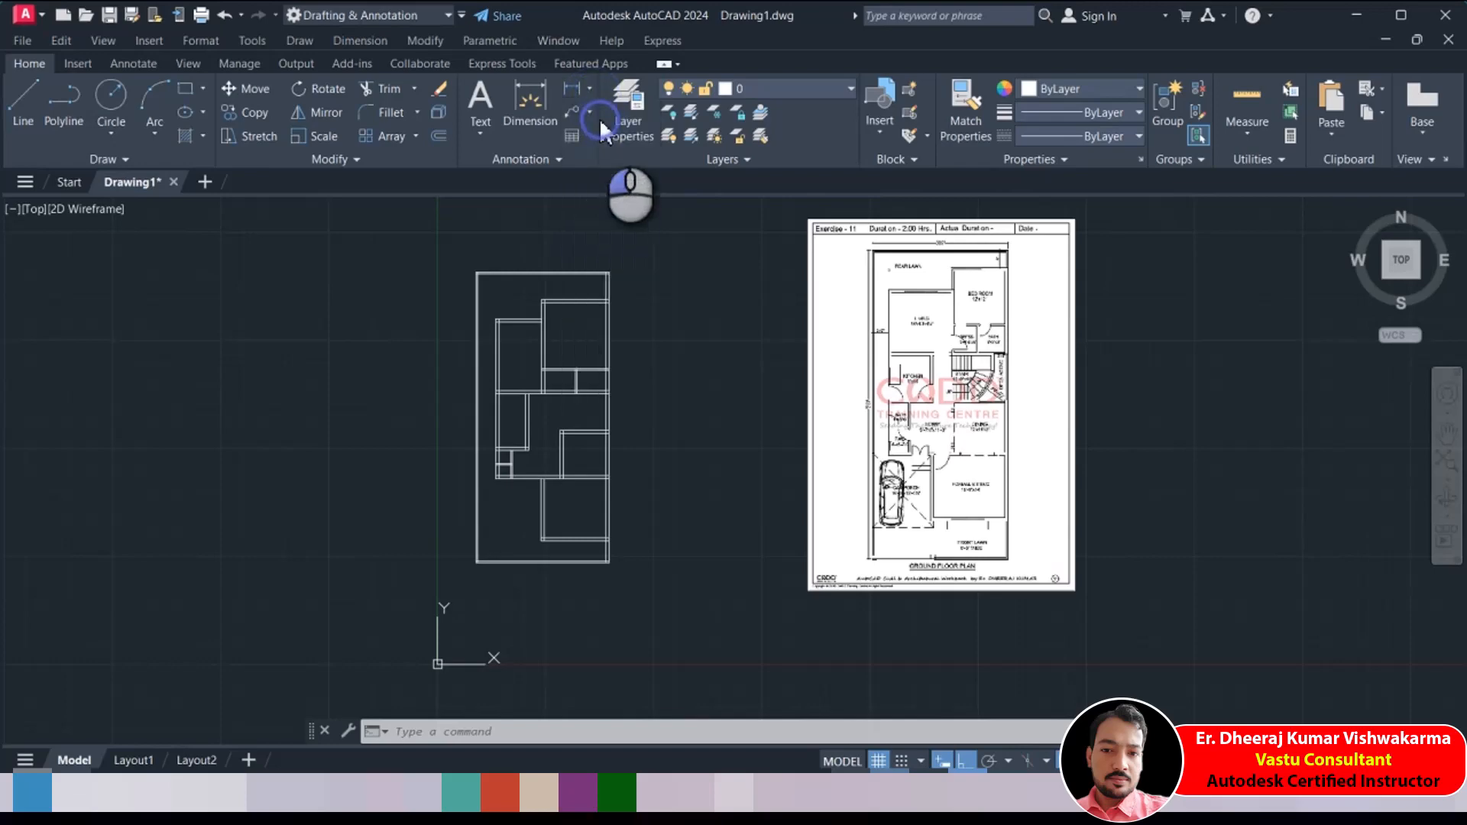
# Examine the rear lawn depths and west side passage width given on the reference floor plan
pyautogui.scroll(4, 573, 287)
pyautogui.moveTo(806, 334)
pyautogui.mouseDown(button='middle')
pyautogui.moveTo(746, 374)
pyautogui.moveTo(333, 485)
pyautogui.mouseUp(button='middle')
pyautogui.scroll(-2, 350, 465)
pyautogui.moveTo(511, 483); pyautogui.dragTo(568, 372, button='middle')
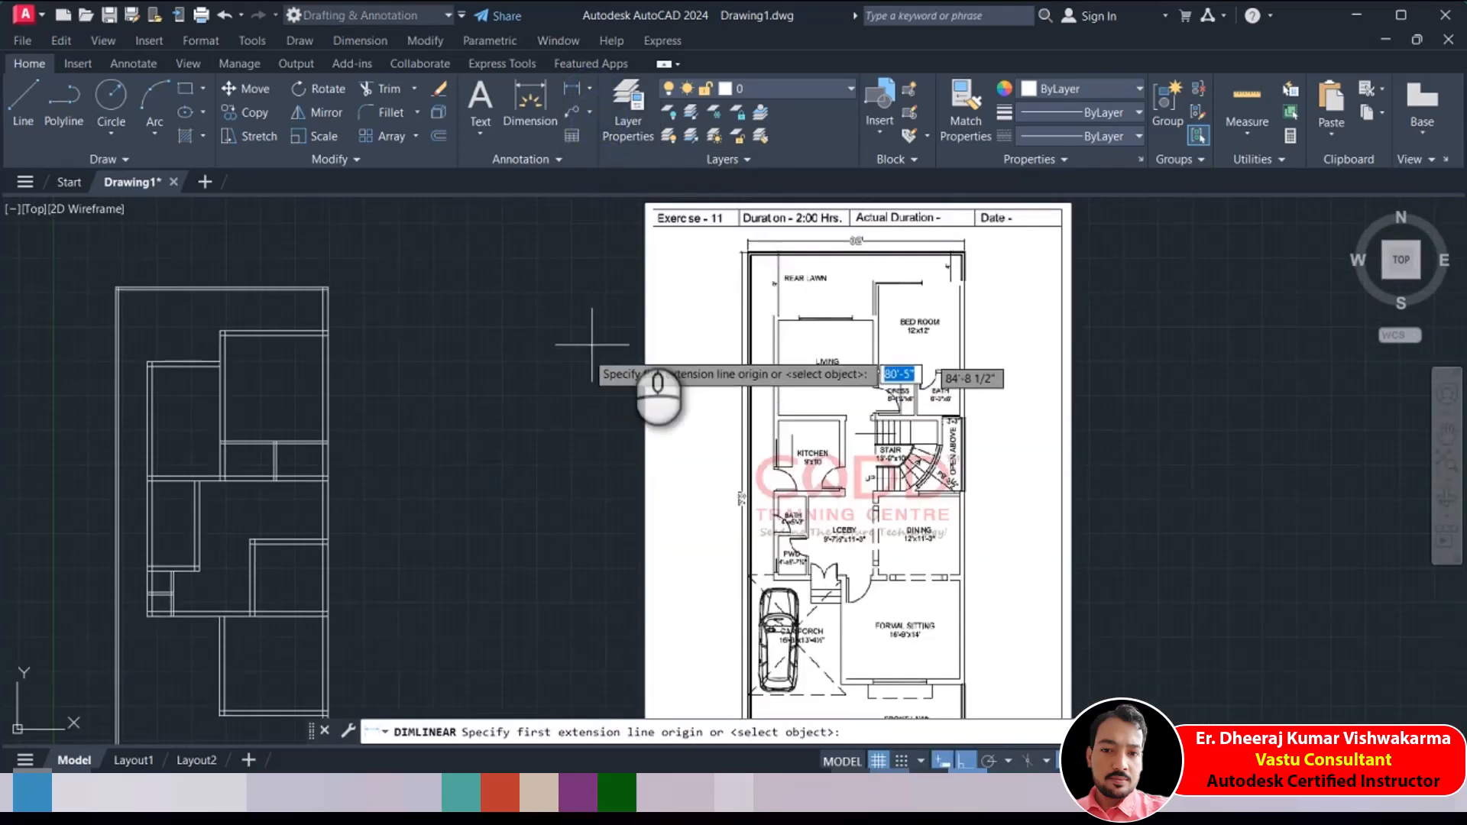
pyautogui.scroll(5, 749, 236)
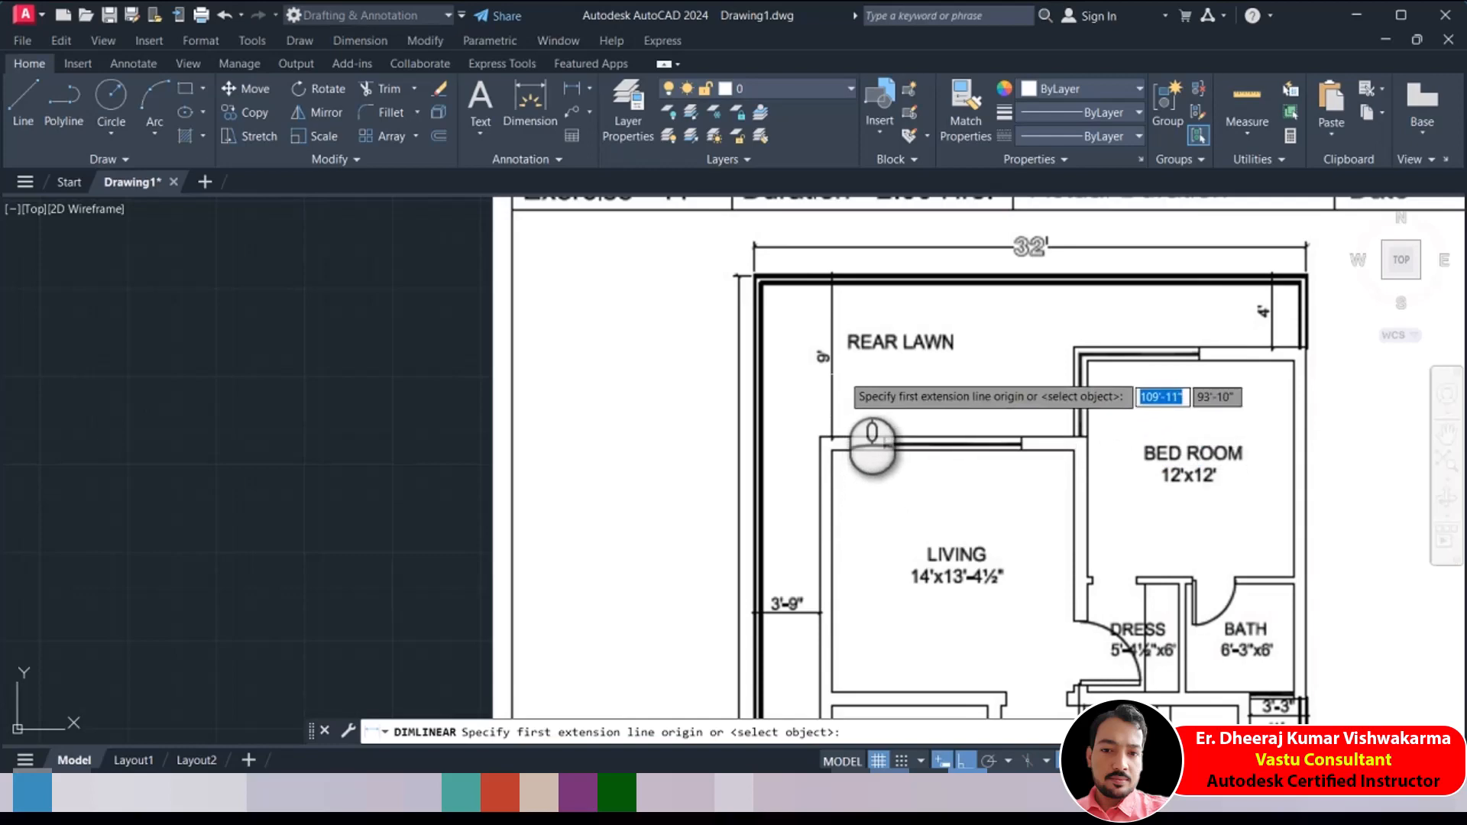
pyautogui.scroll(-2, 1249, 319)
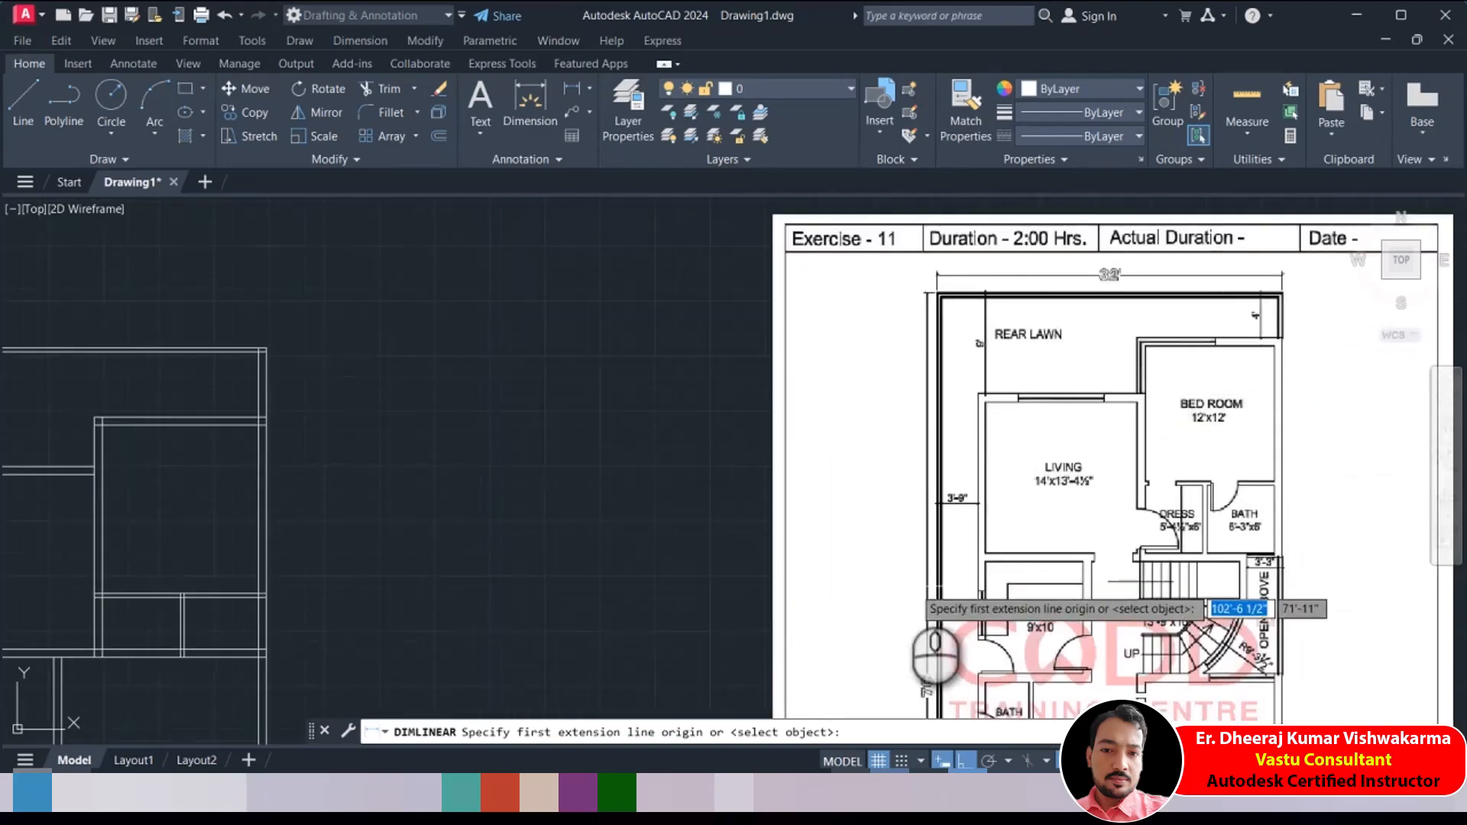
pyautogui.moveTo(910, 585); pyautogui.dragTo(865, 457, button='middle')
pyautogui.scroll(4, 909, 387)
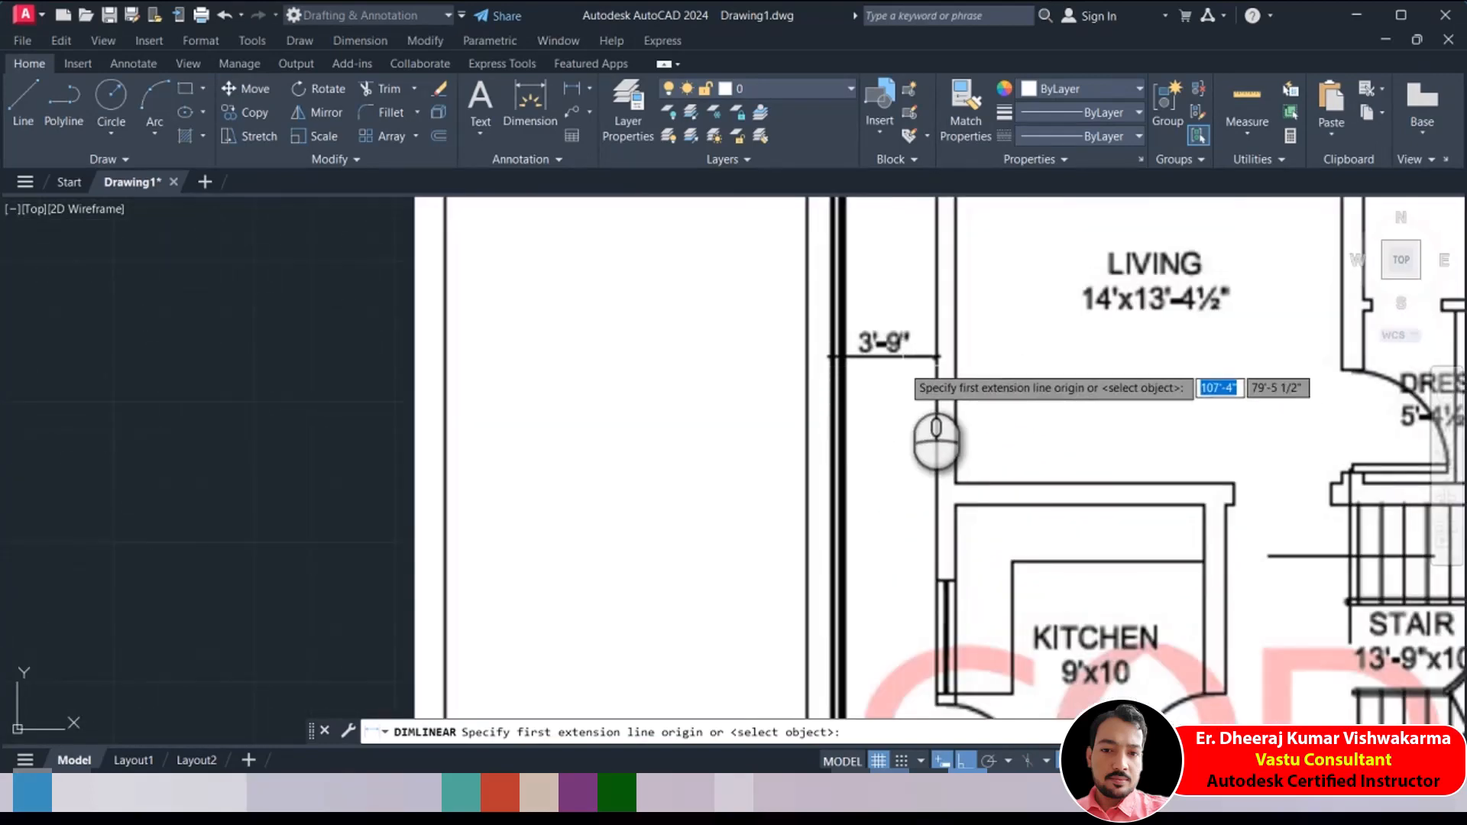
pyautogui.scroll(-5, 909, 378)
pyautogui.moveTo(414, 444); pyautogui.dragTo(480, 469, button='middle')
pyautogui.scroll(6, 458, 321)
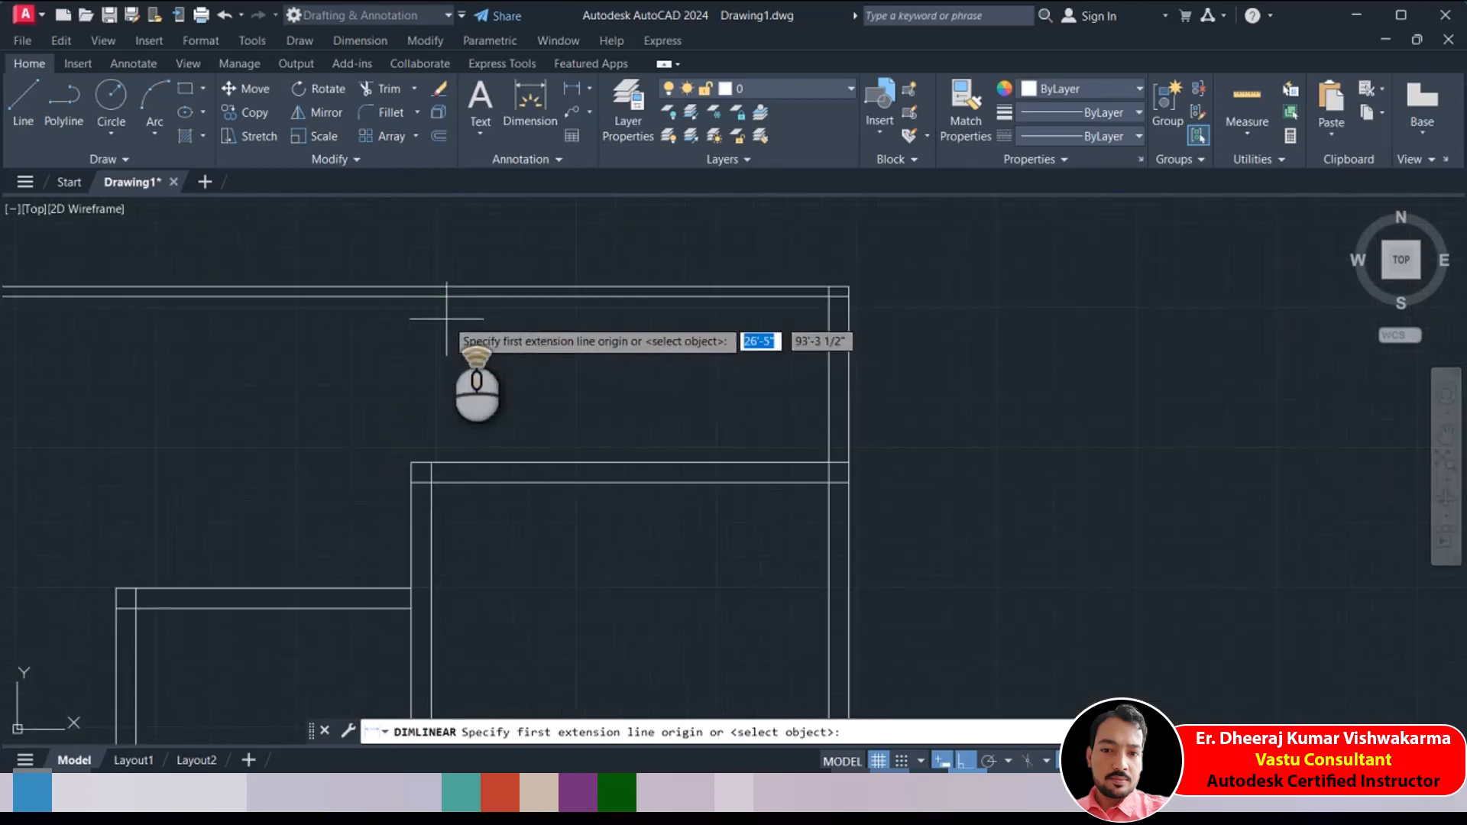
# Dimension the rear lawn's depth from the north boundary to the bedroom's and the living room's north walls
pyautogui.click(646, 289)
pyautogui.click(646, 463)
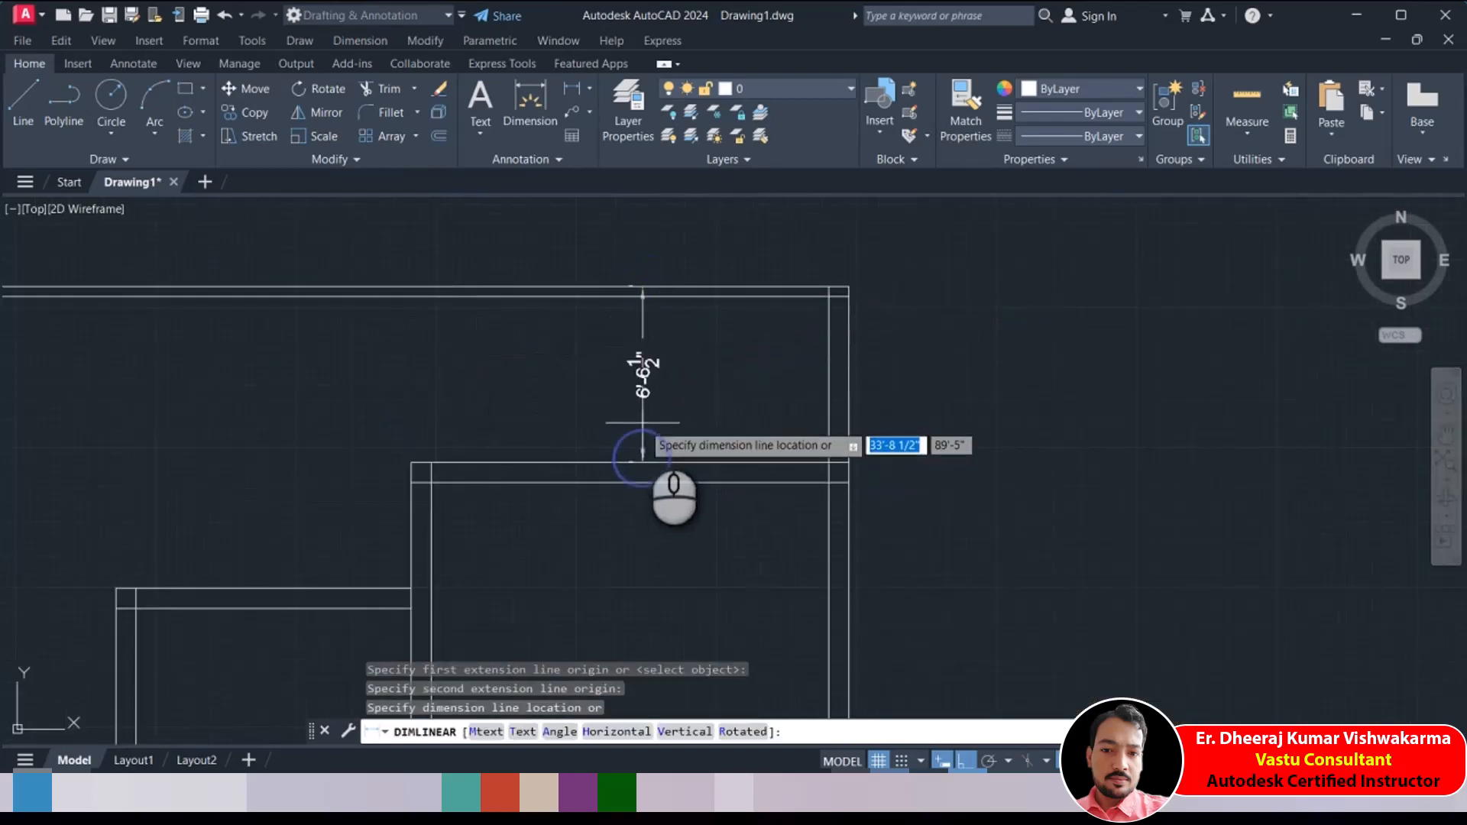
pyautogui.click(643, 374)
pyautogui.moveTo(374, 461); pyautogui.dragTo(527, 426, button='middle')
pyautogui.press('Return')
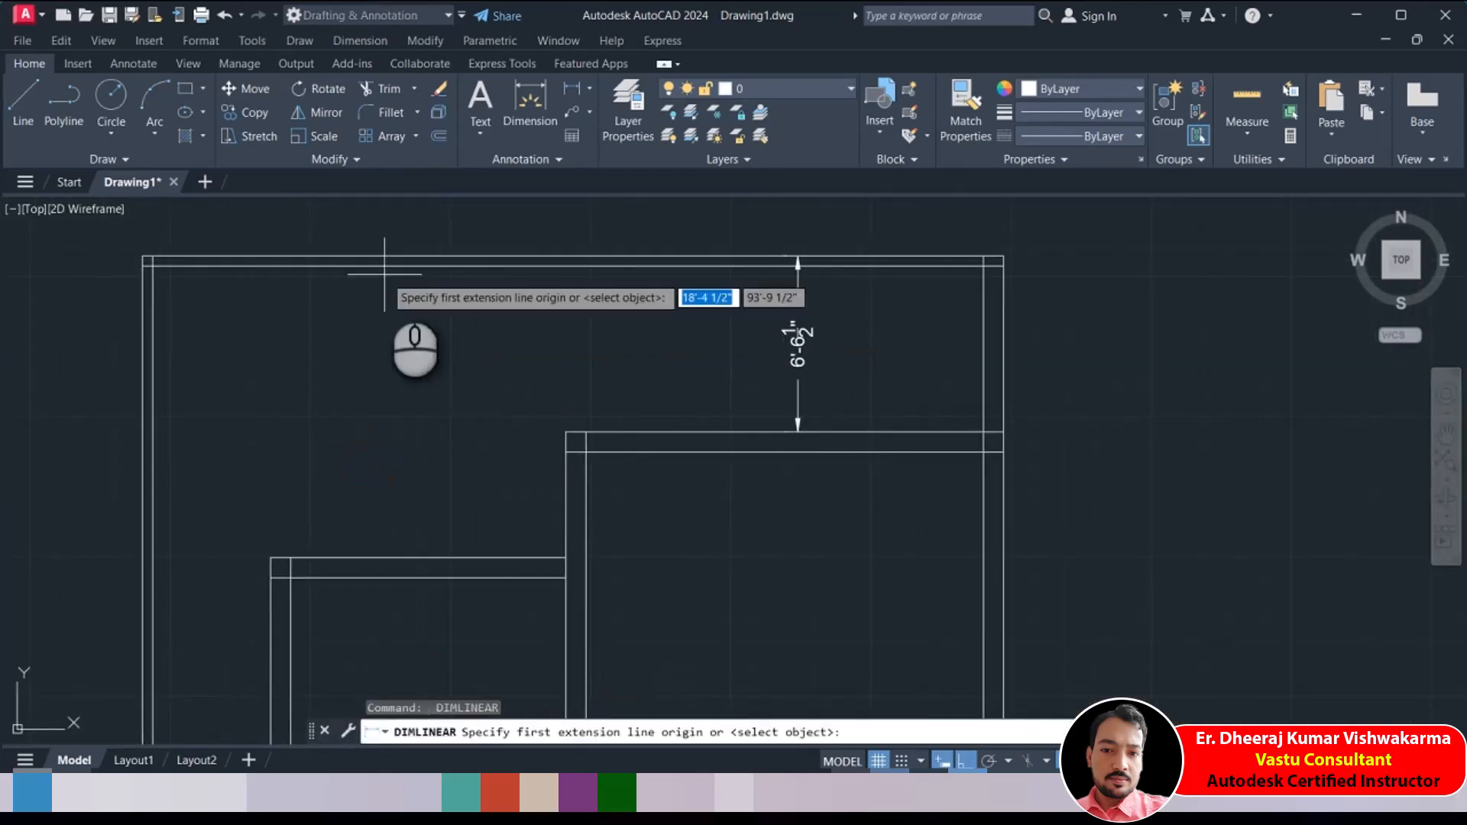
pyautogui.click(401, 261)
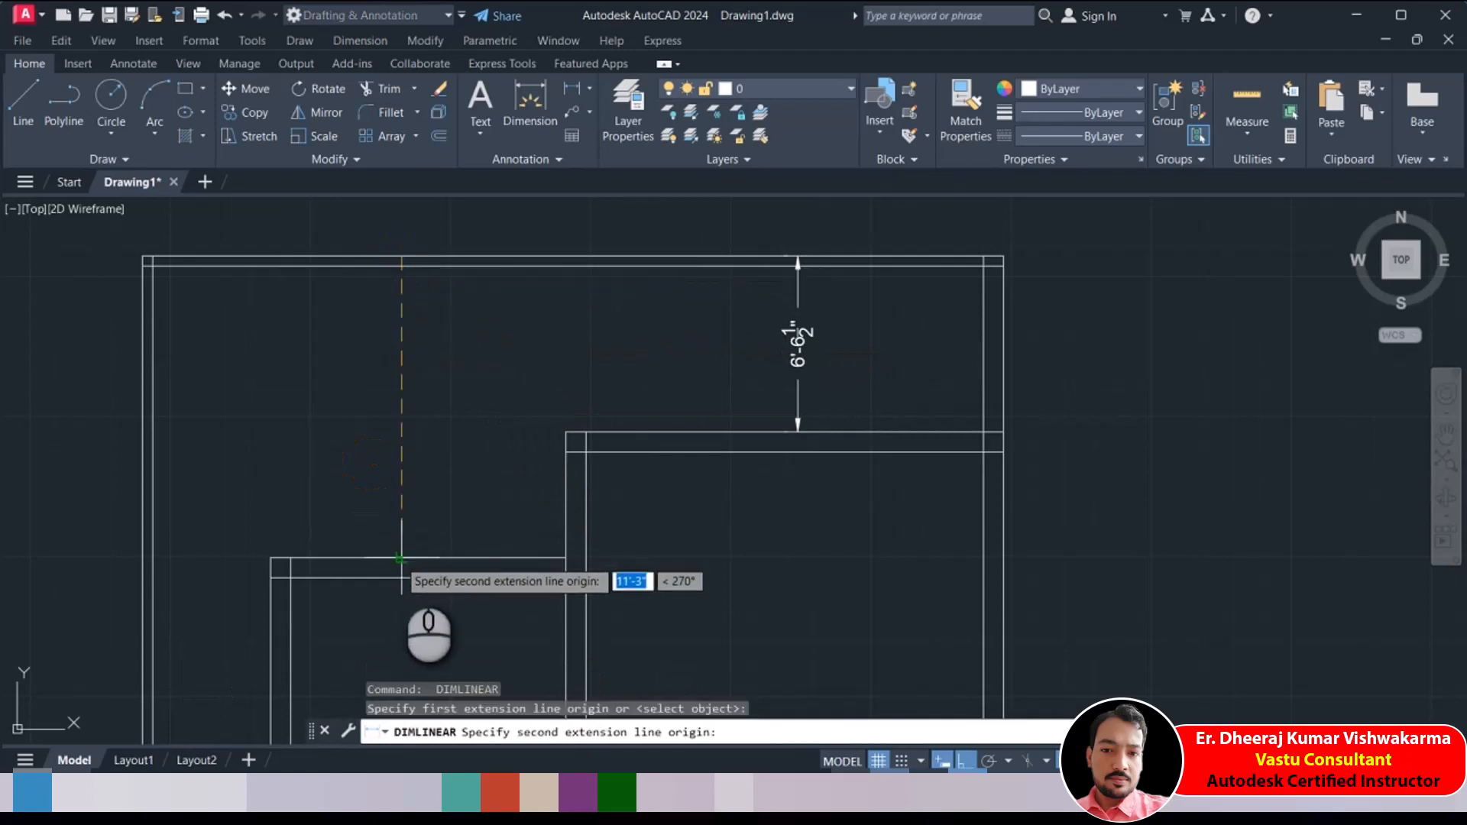
pyautogui.click(401, 558)
pyautogui.click(398, 505)
# Dimension the side passage's width between the west boundary and the living room's west wall
pyautogui.moveTo(378, 524); pyautogui.dragTo(485, 294, button='middle')
pyautogui.press('Return')
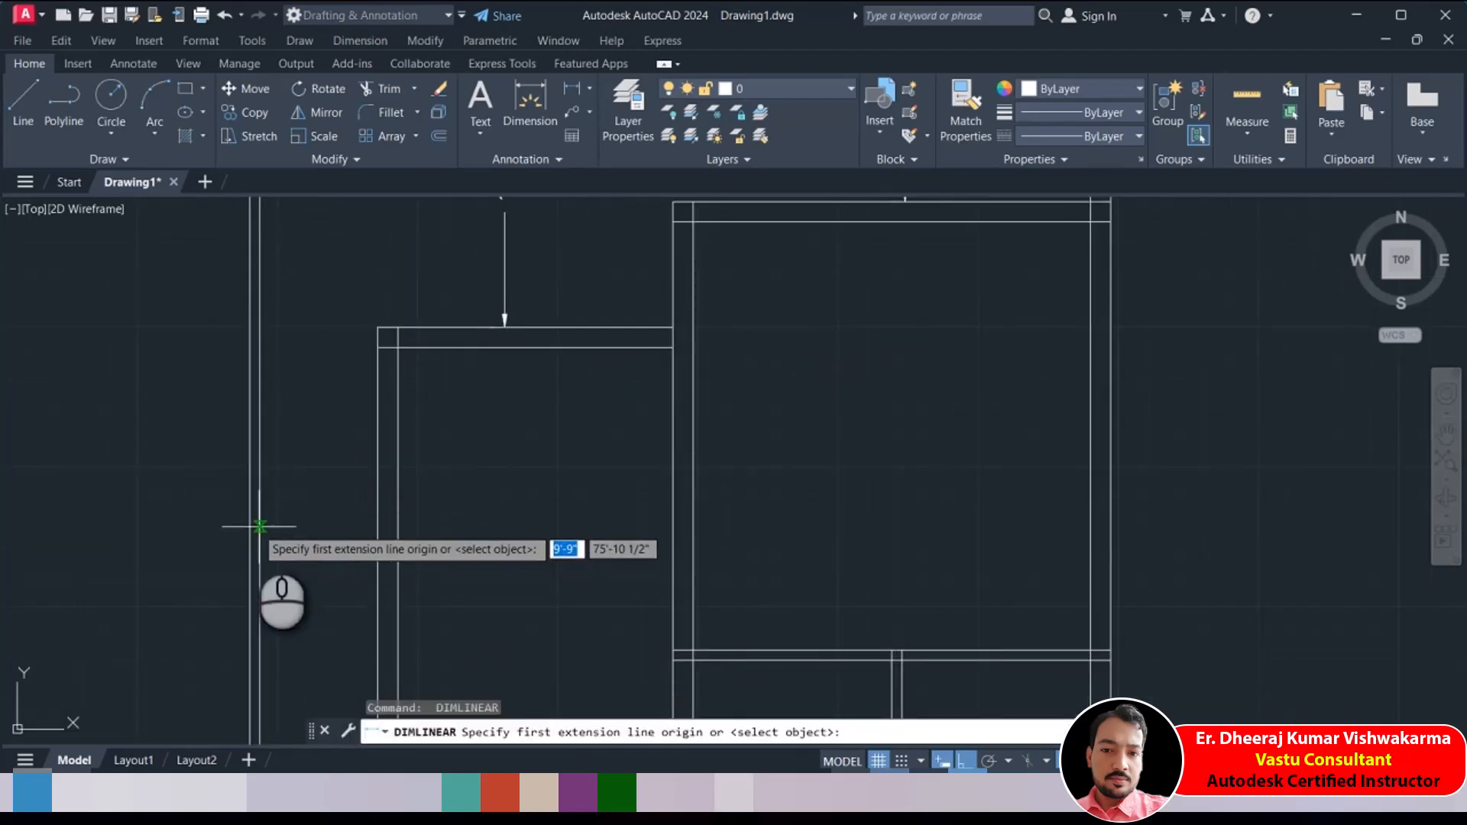
pyautogui.click(260, 526)
pyautogui.click(377, 524)
pyautogui.click(342, 519)
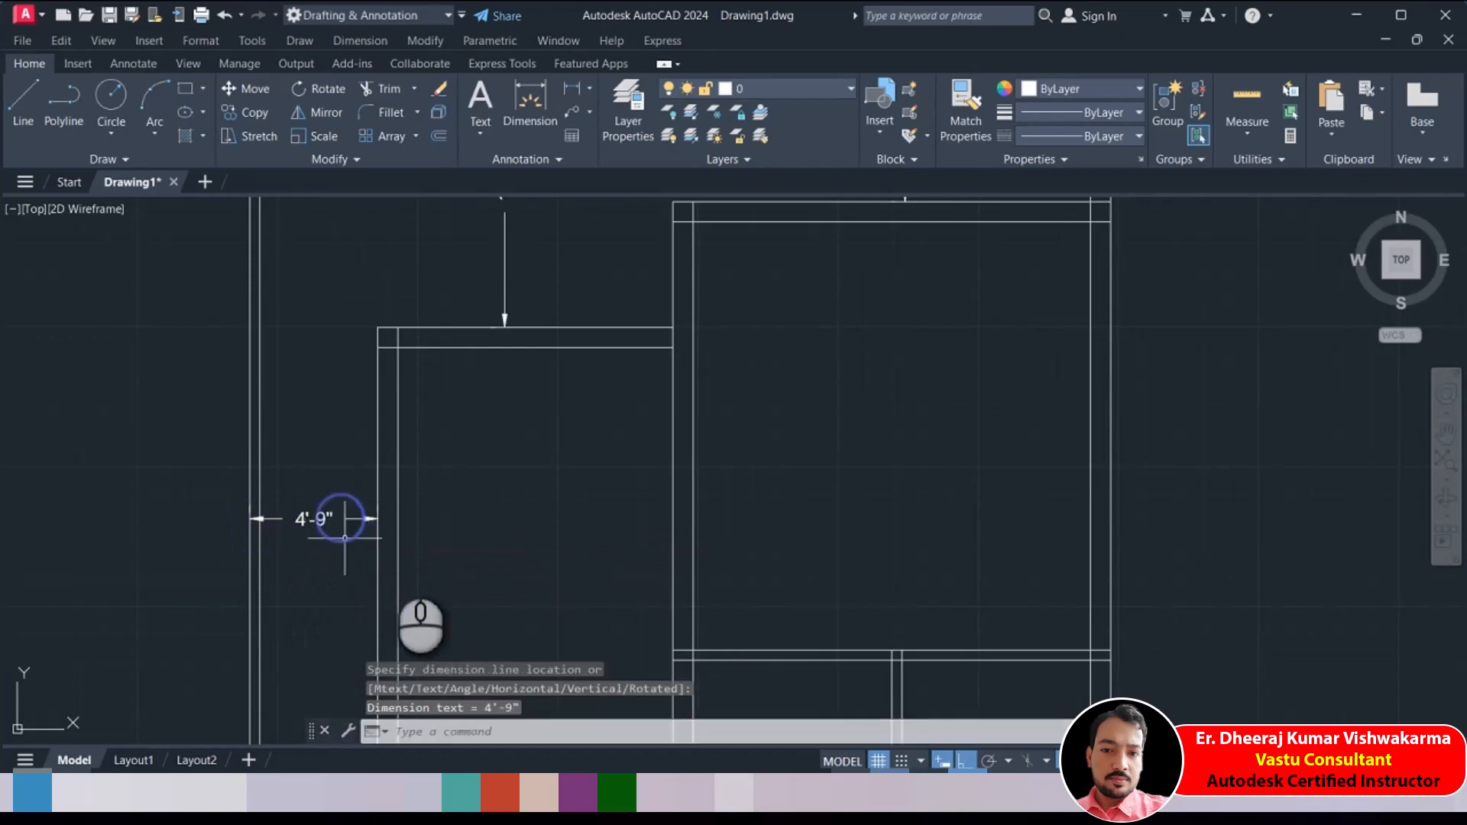
# Dimension the bedroom's inside width and its depth between the north and south walls
pyautogui.scroll(-2, 367, 504)
pyautogui.moveTo(541, 448); pyautogui.dragTo(465, 448, button='middle')
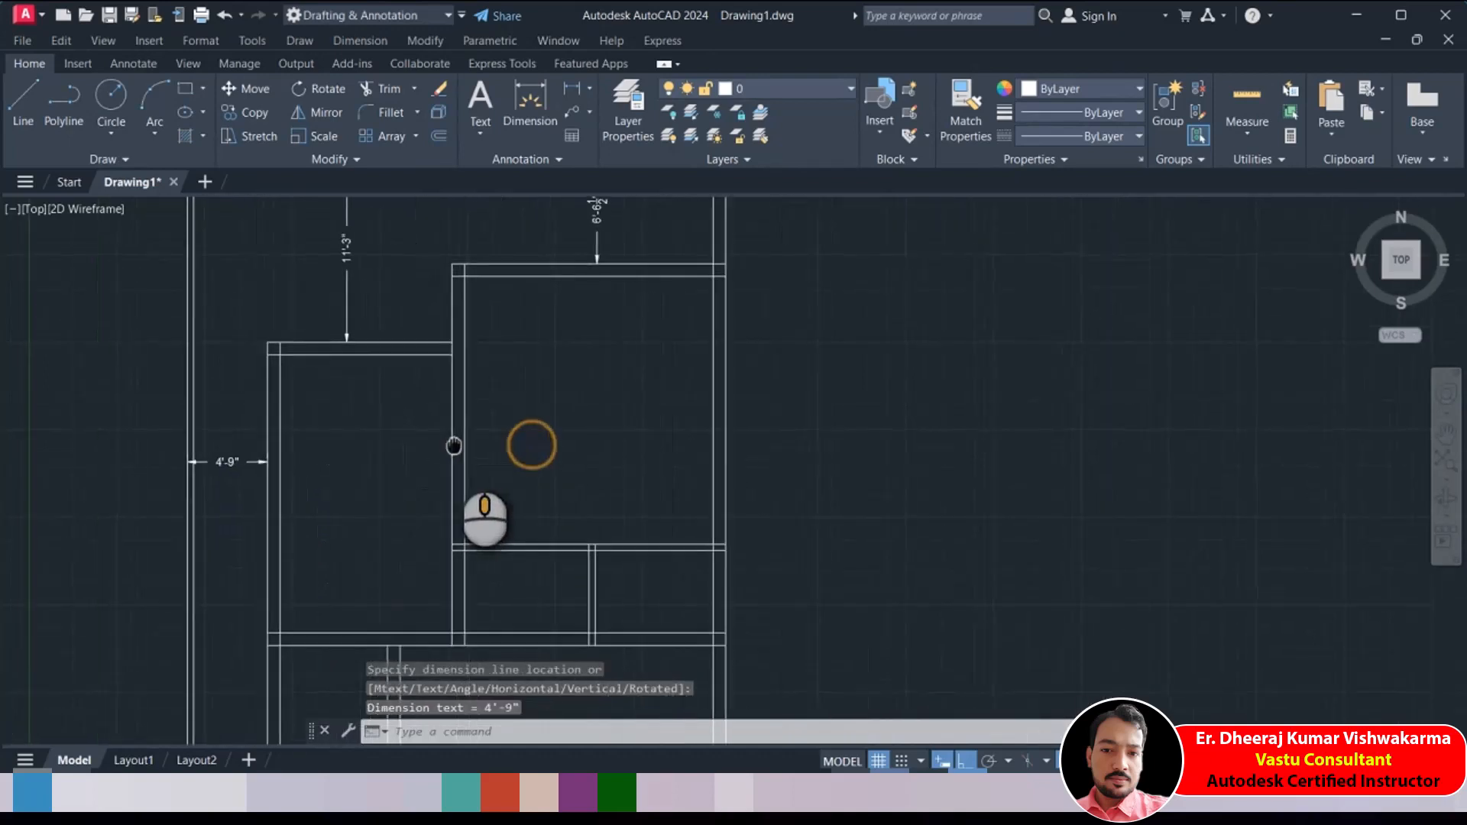
pyautogui.press('Return')
pyautogui.click(464, 422)
pyautogui.click(715, 425)
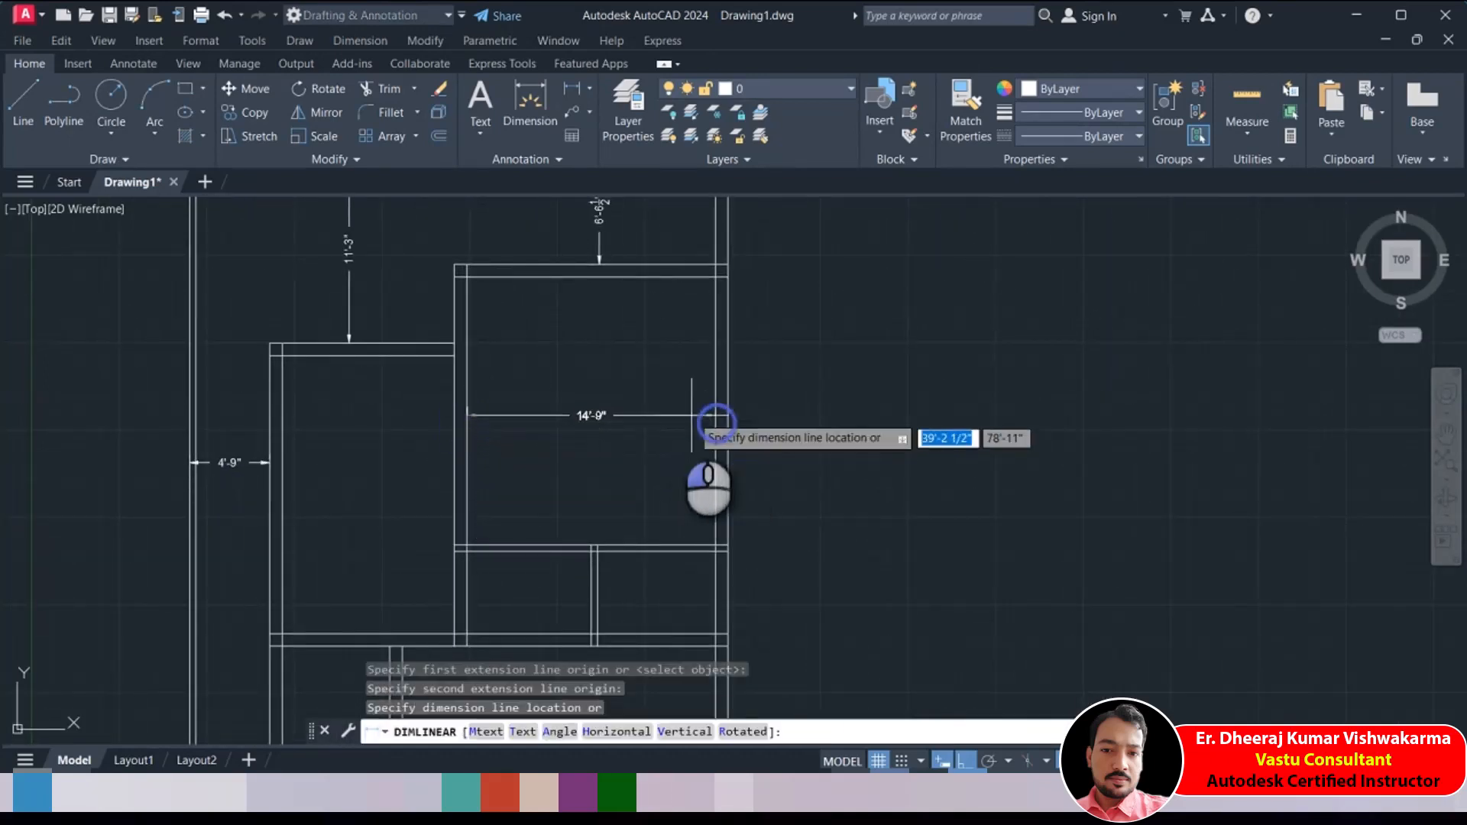
pyautogui.click(672, 414)
pyautogui.press('Return')
pyautogui.click(640, 273)
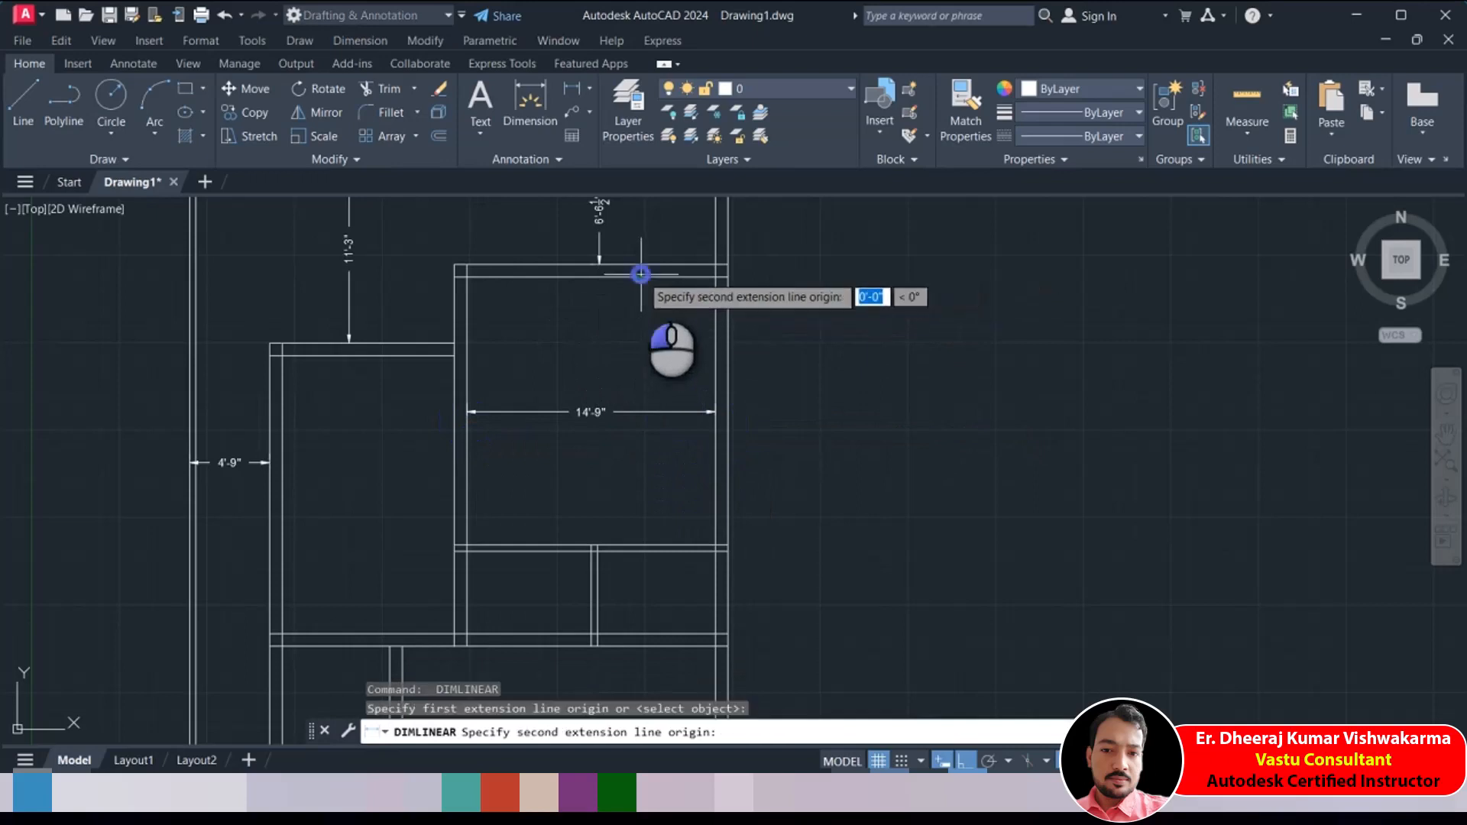
pyautogui.click(653, 545)
pyautogui.click(651, 508)
# Dimension the living room's inside width and depth between its inner wall lines
pyautogui.press('Return')
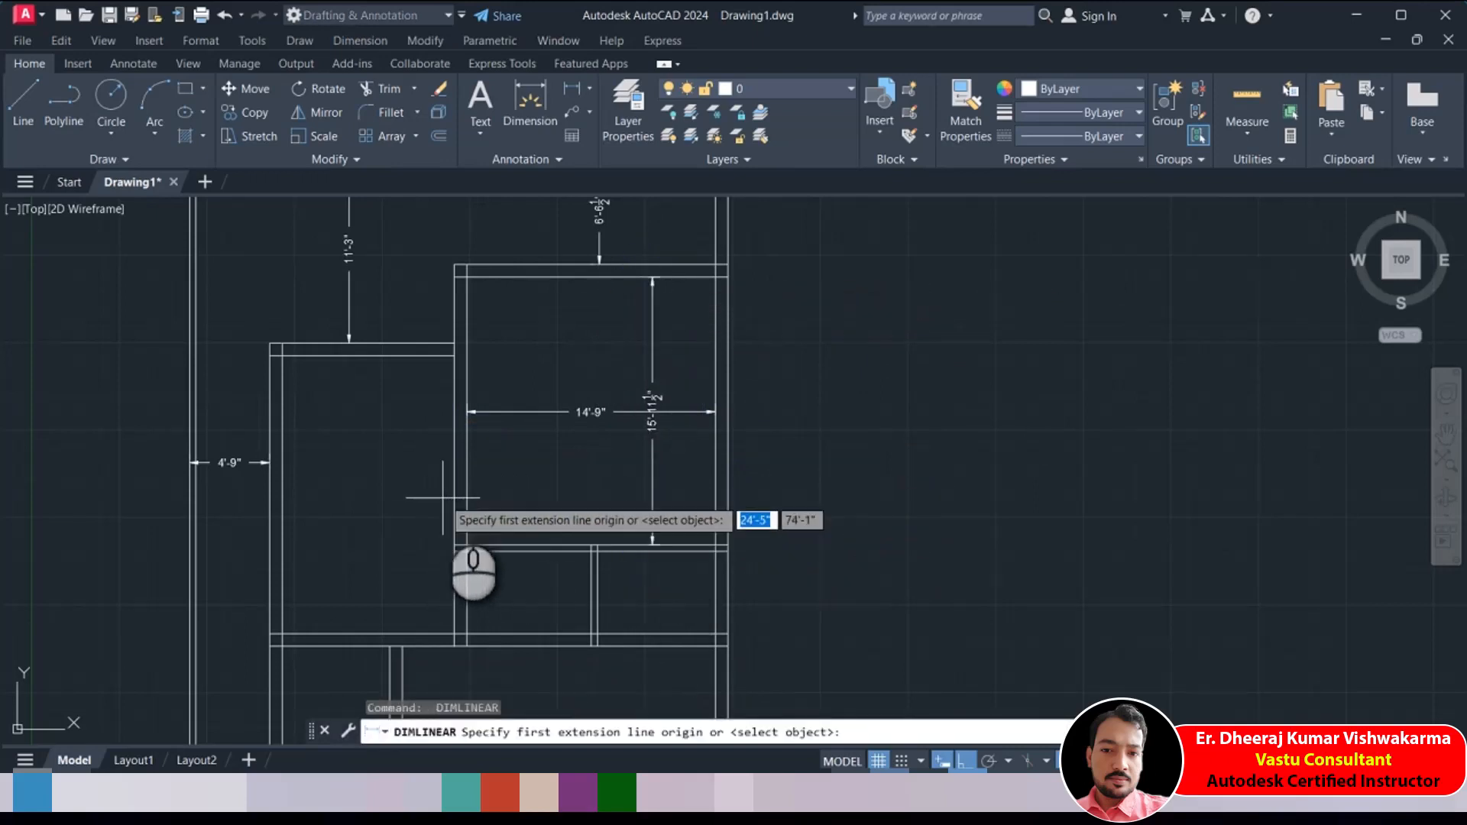
pyautogui.click(455, 494)
pyautogui.click(283, 495)
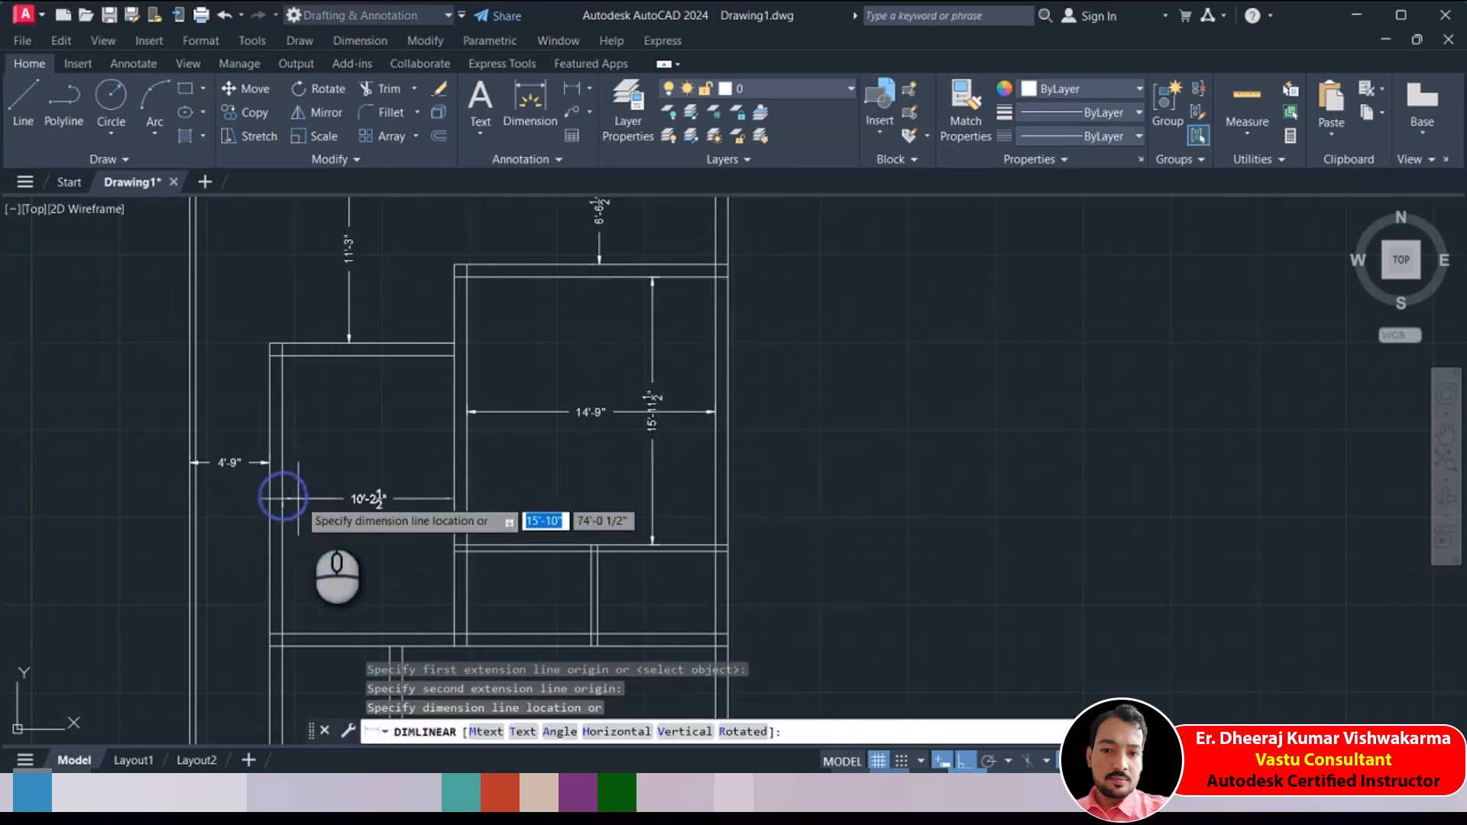
pyautogui.click(305, 502)
pyautogui.press('Return')
pyautogui.click(339, 354)
pyautogui.click(338, 634)
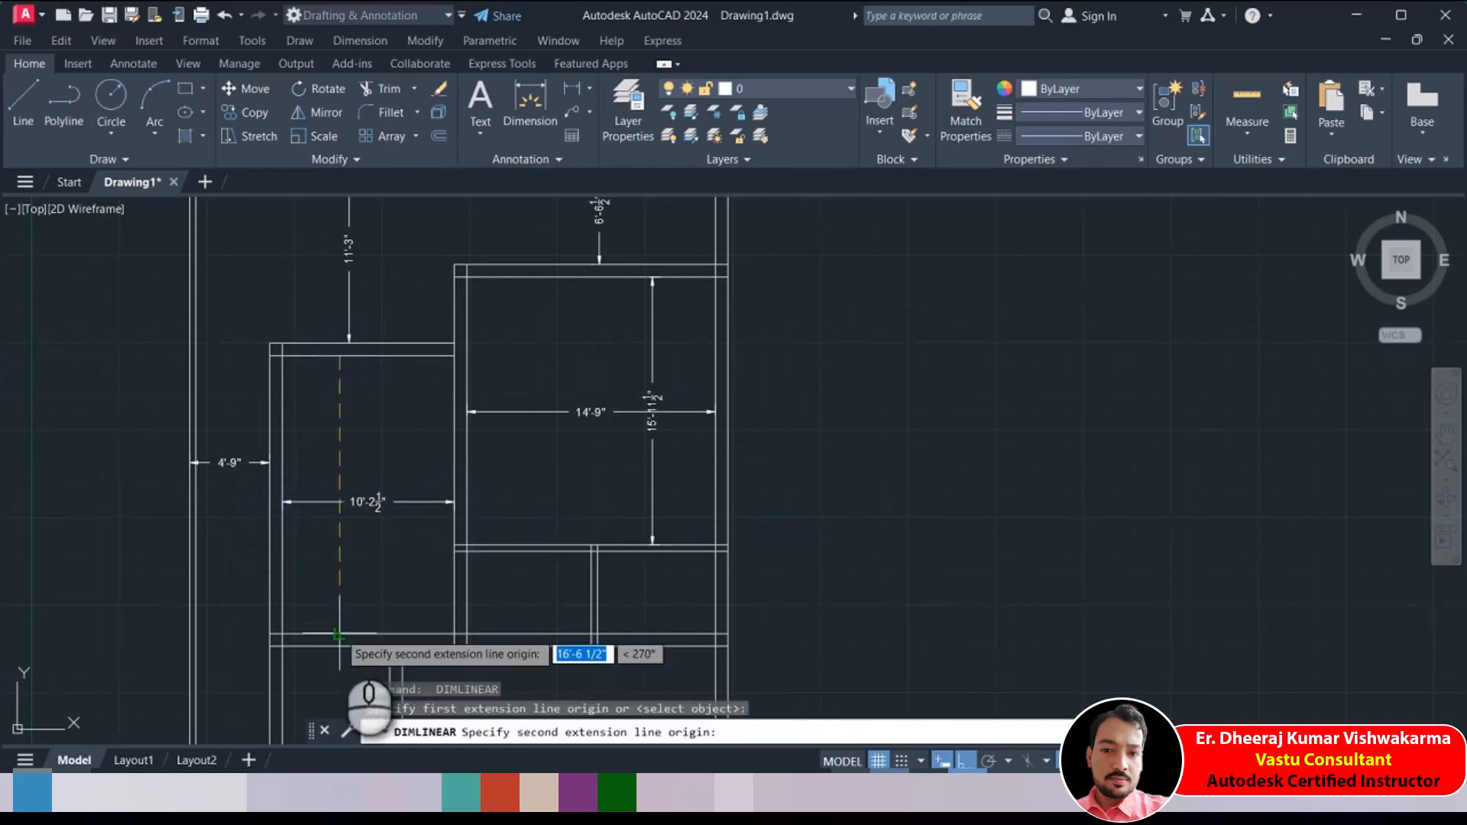
pyautogui.click(334, 604)
# Dimension the dress room's inside depth and the adjacent bath's inside width south of the bedroom
pyautogui.press('Return')
pyautogui.moveTo(536, 583); pyautogui.dragTo(527, 366, button='middle')
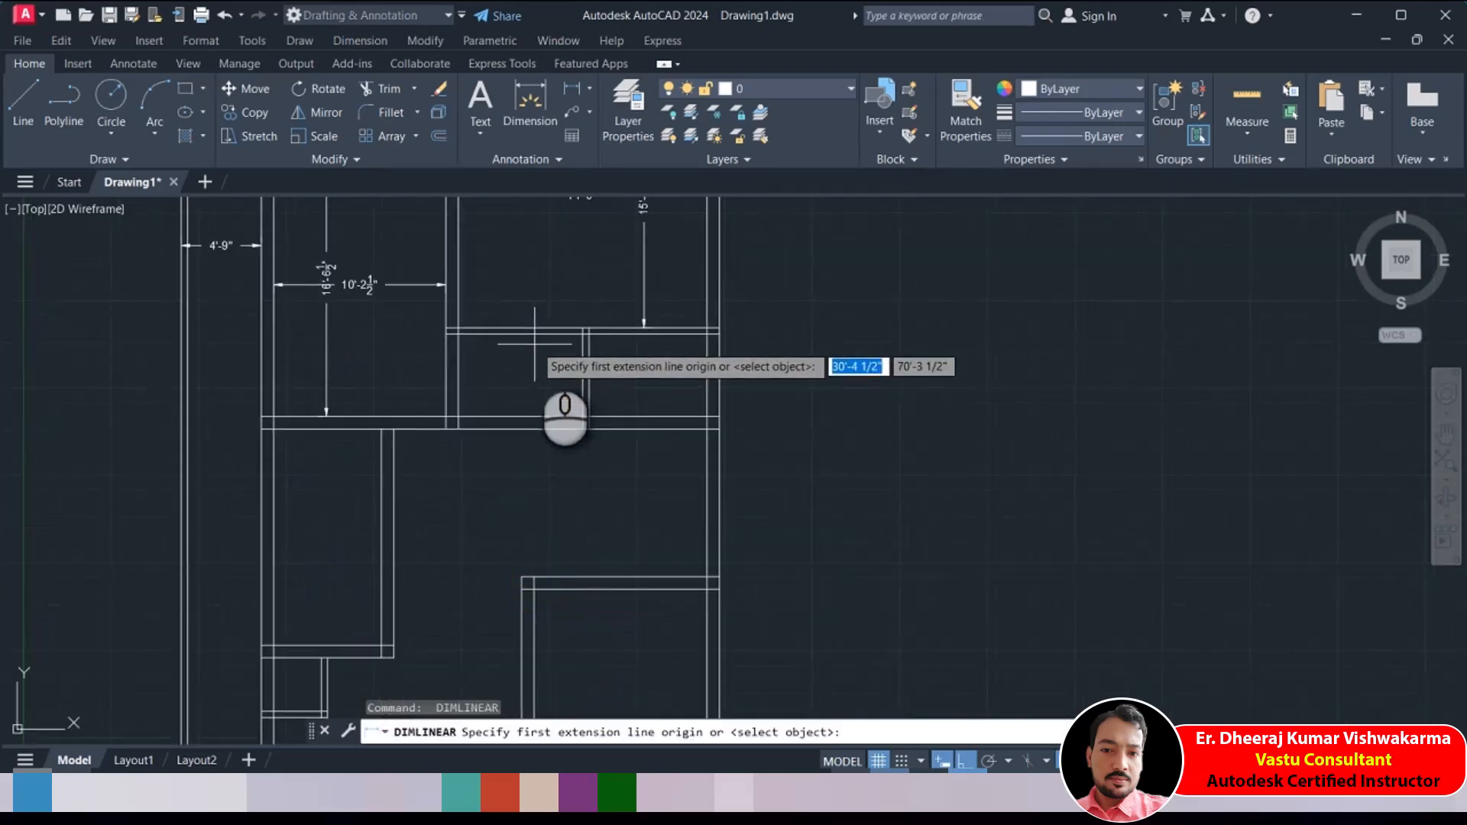
pyautogui.click(527, 331)
pyautogui.click(528, 417)
pyautogui.click(525, 377)
pyautogui.press('Return')
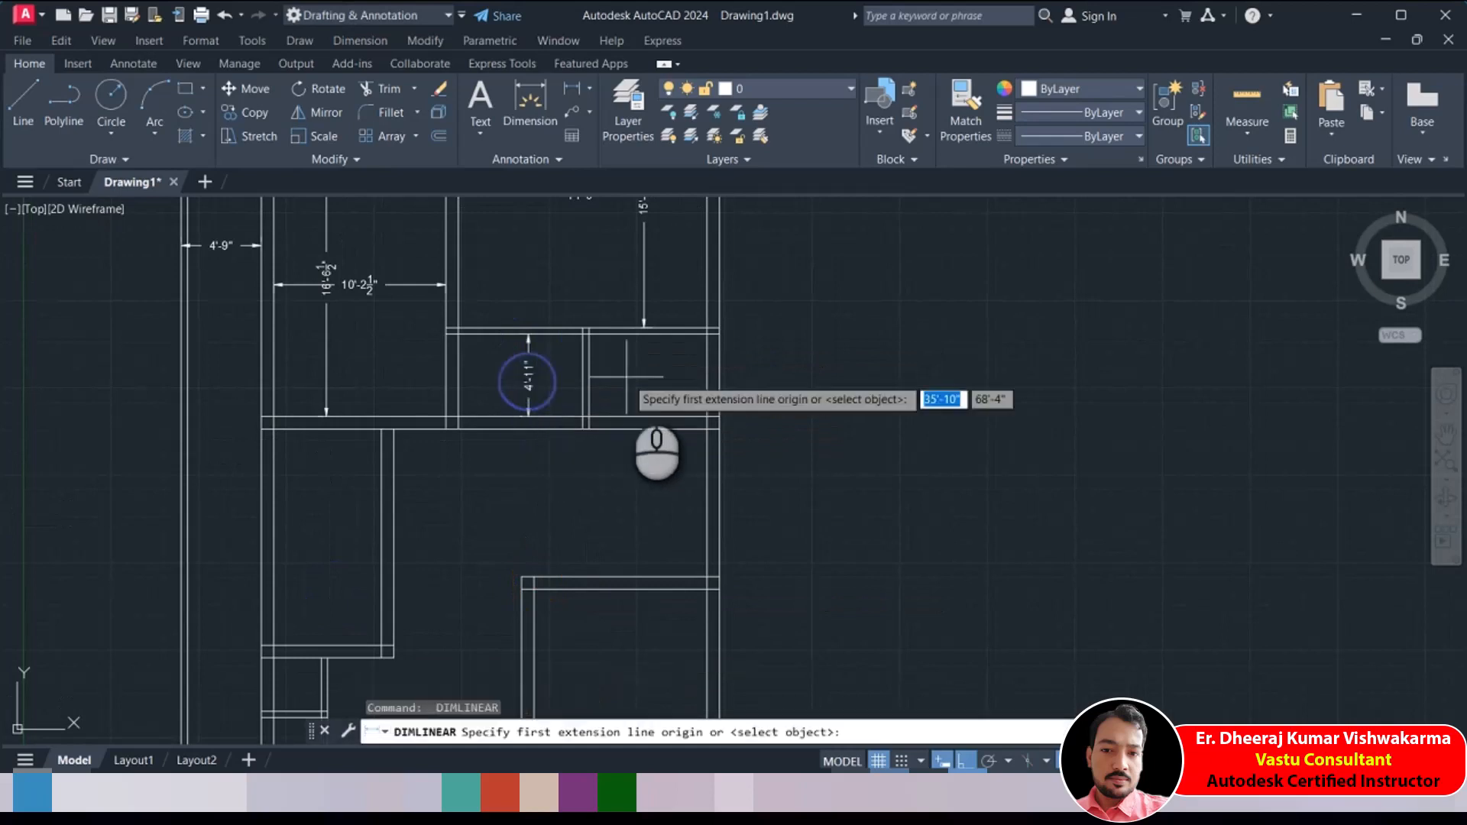
pyautogui.click(588, 376)
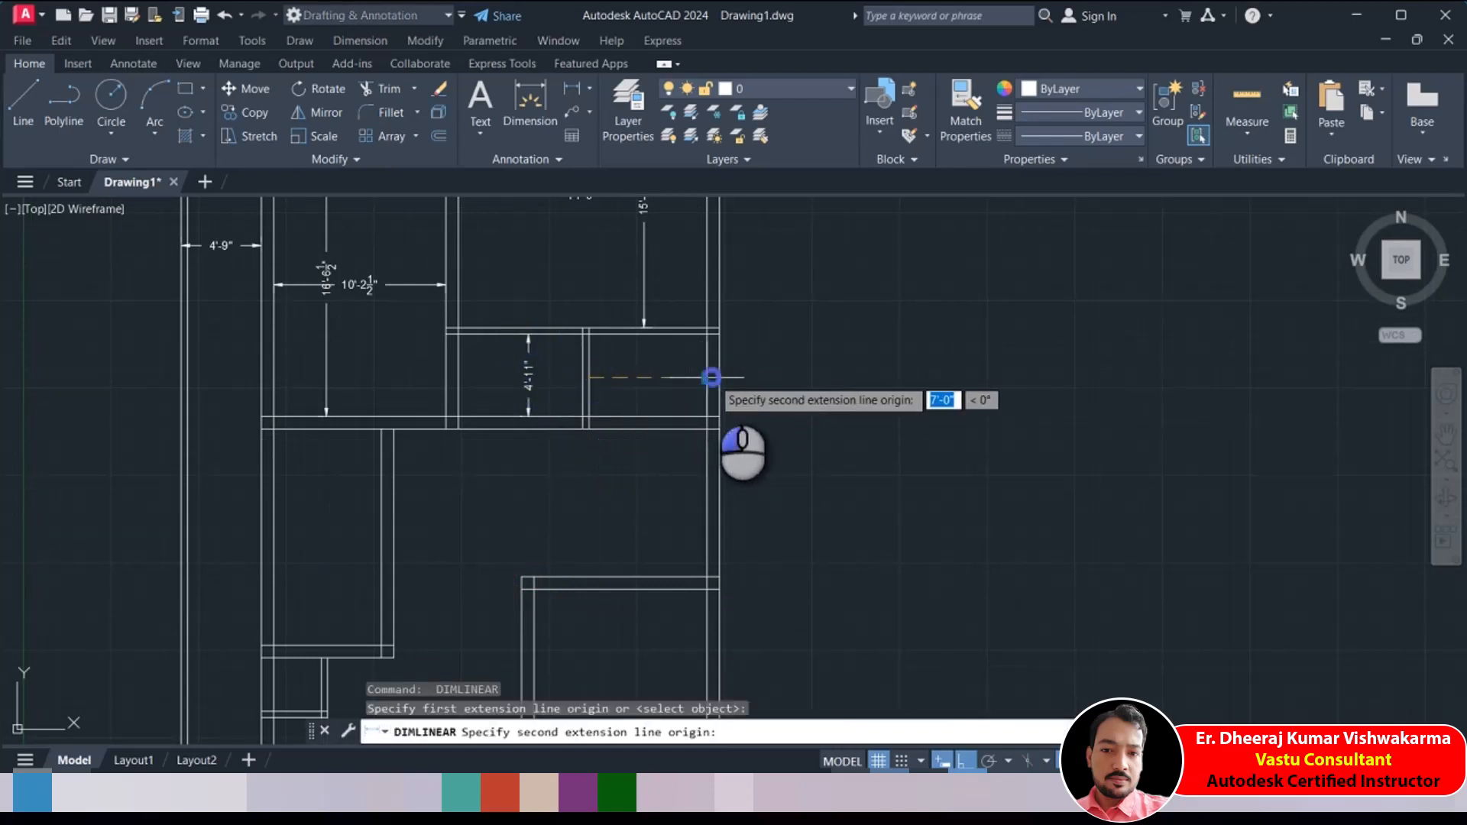
pyautogui.click(711, 378)
pyautogui.click(681, 376)
# Dimension the kitchen's inside width and depth between its inner wall lines
pyautogui.press('Return')
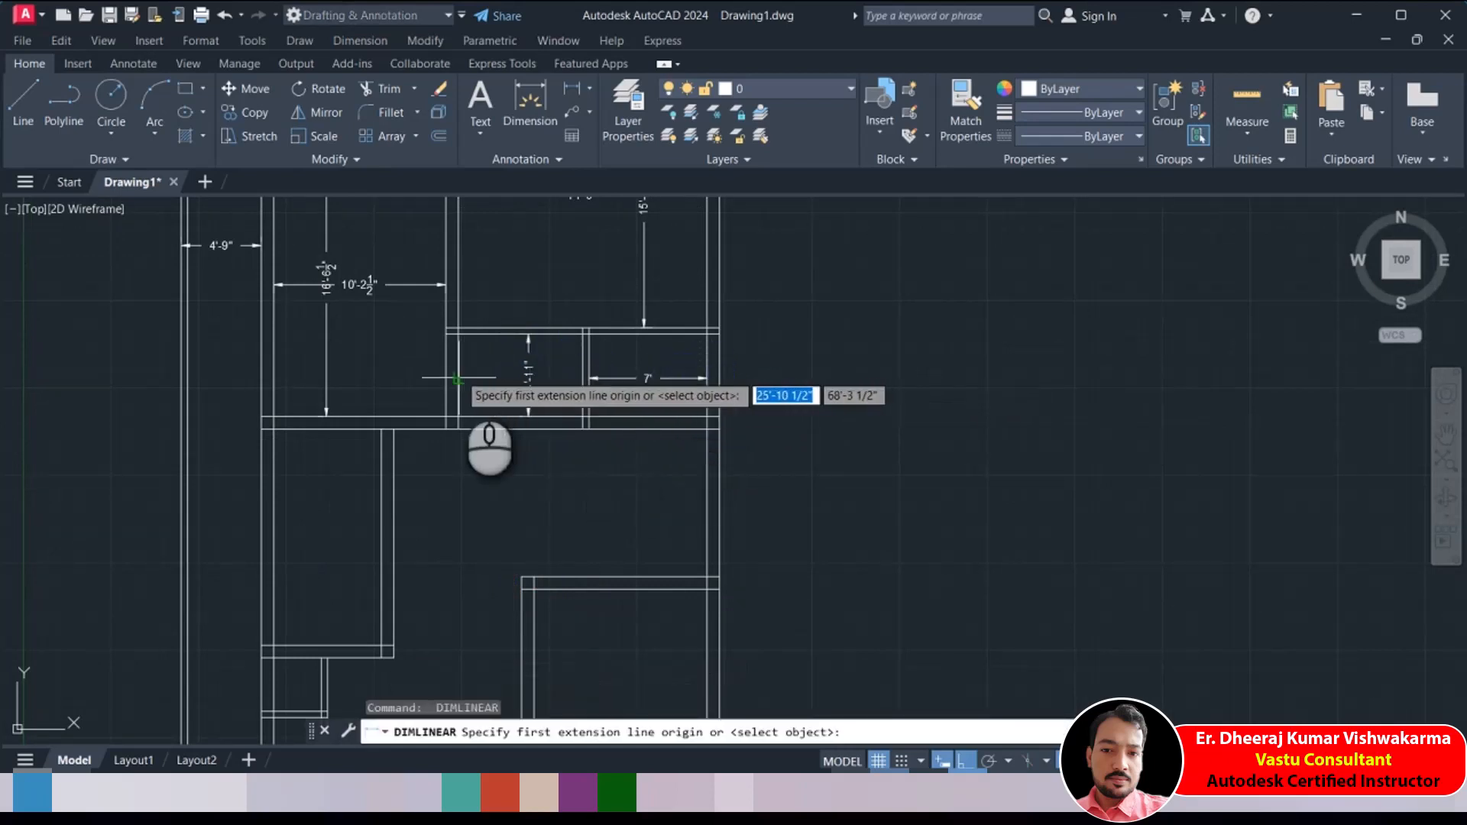
pyautogui.scroll(2, 588, 416)
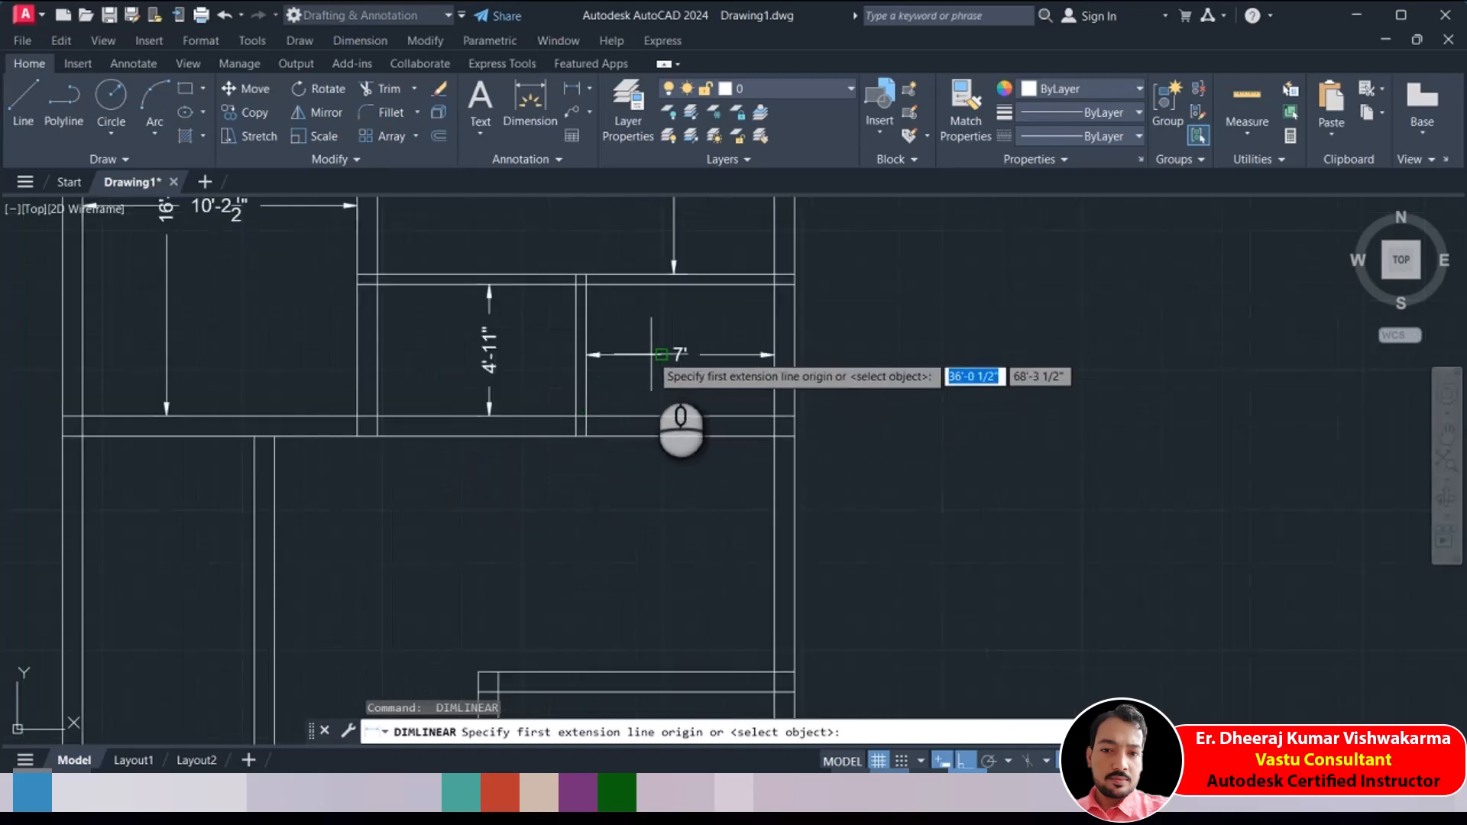
pyautogui.scroll(-2, 482, 337)
pyautogui.moveTo(468, 442); pyautogui.dragTo(528, 360, button='middle')
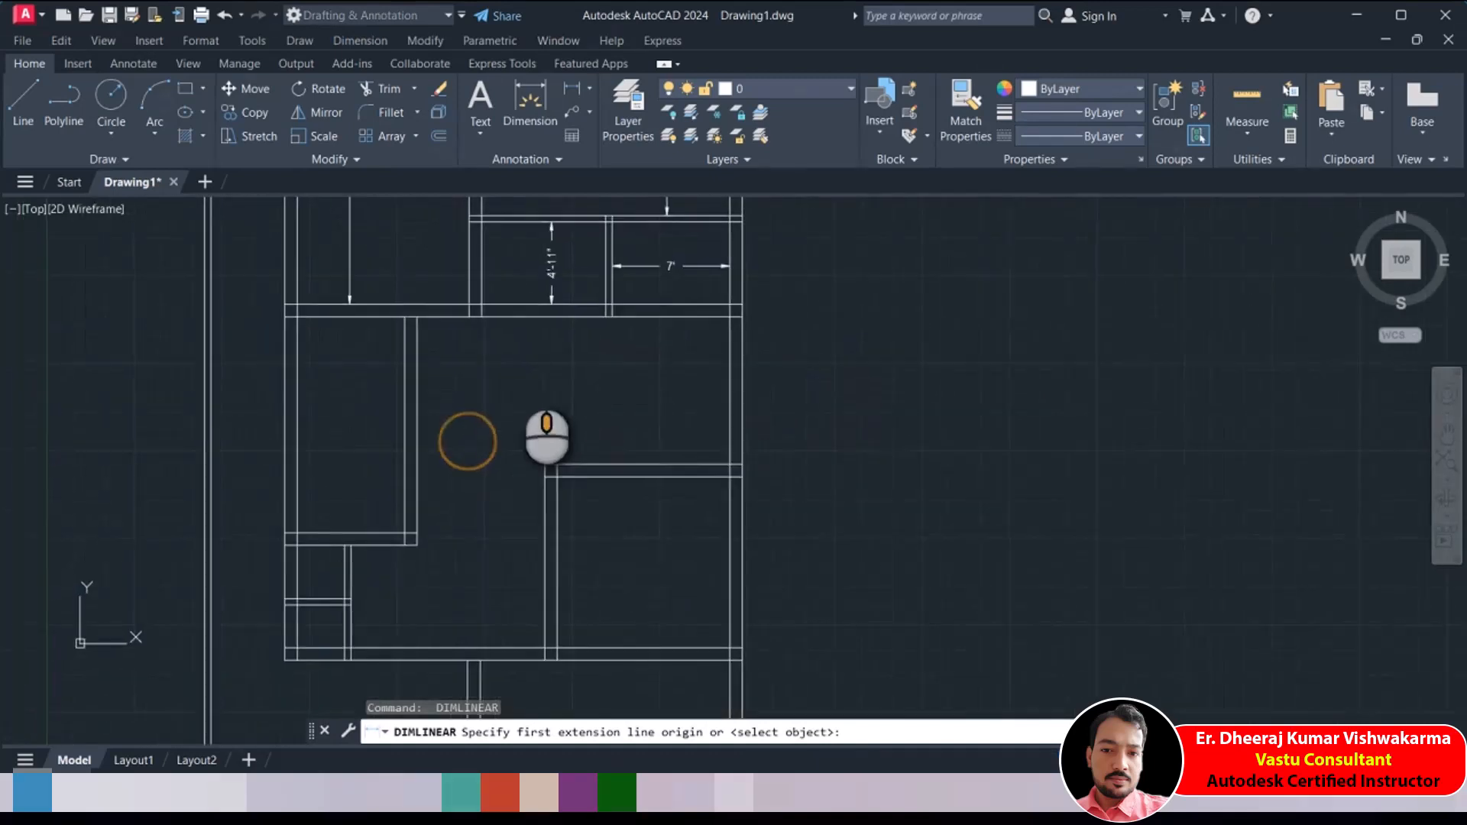
pyautogui.click(410, 420)
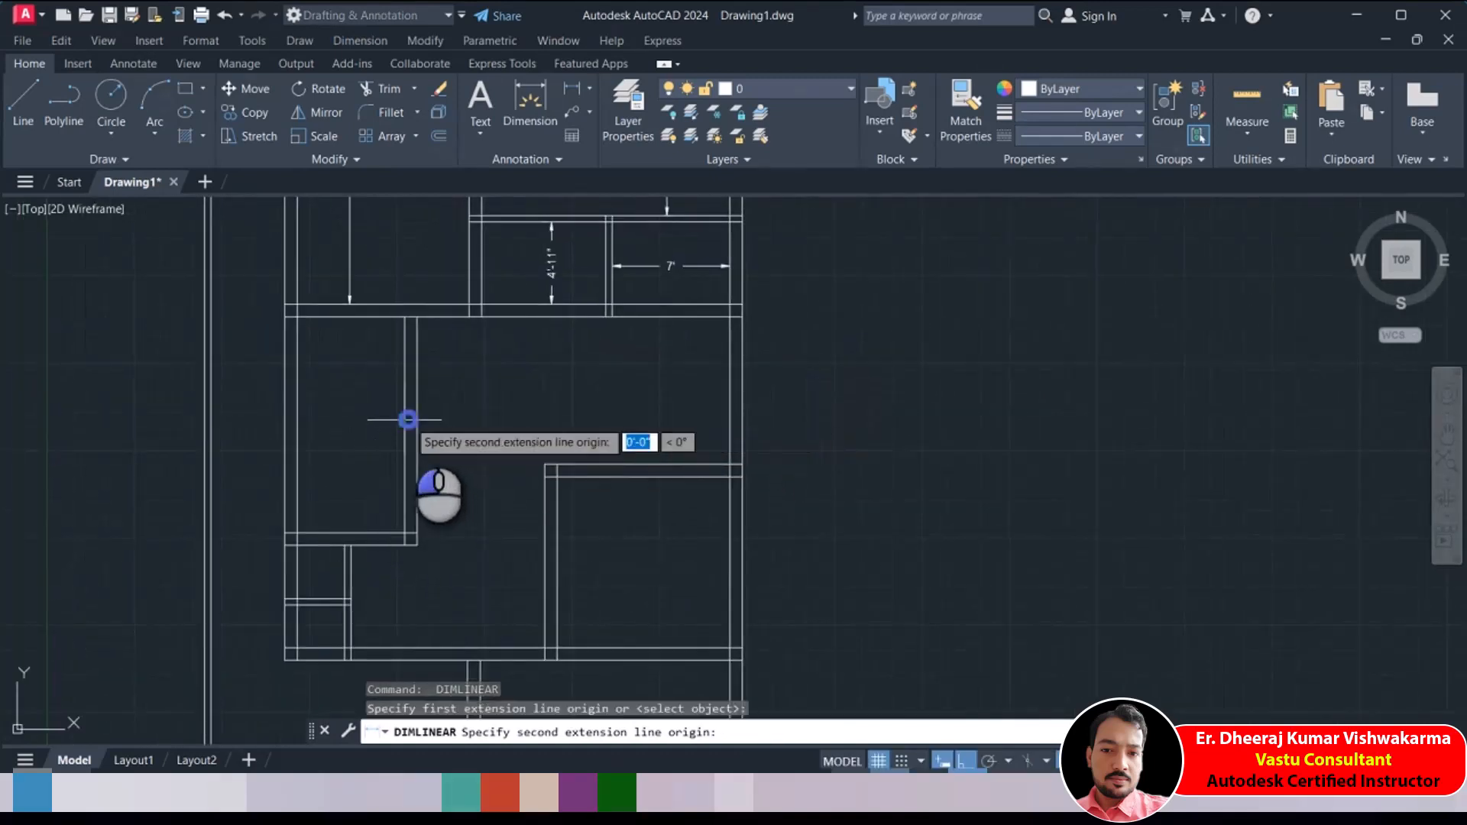
pyautogui.click(296, 419)
pyautogui.click(316, 432)
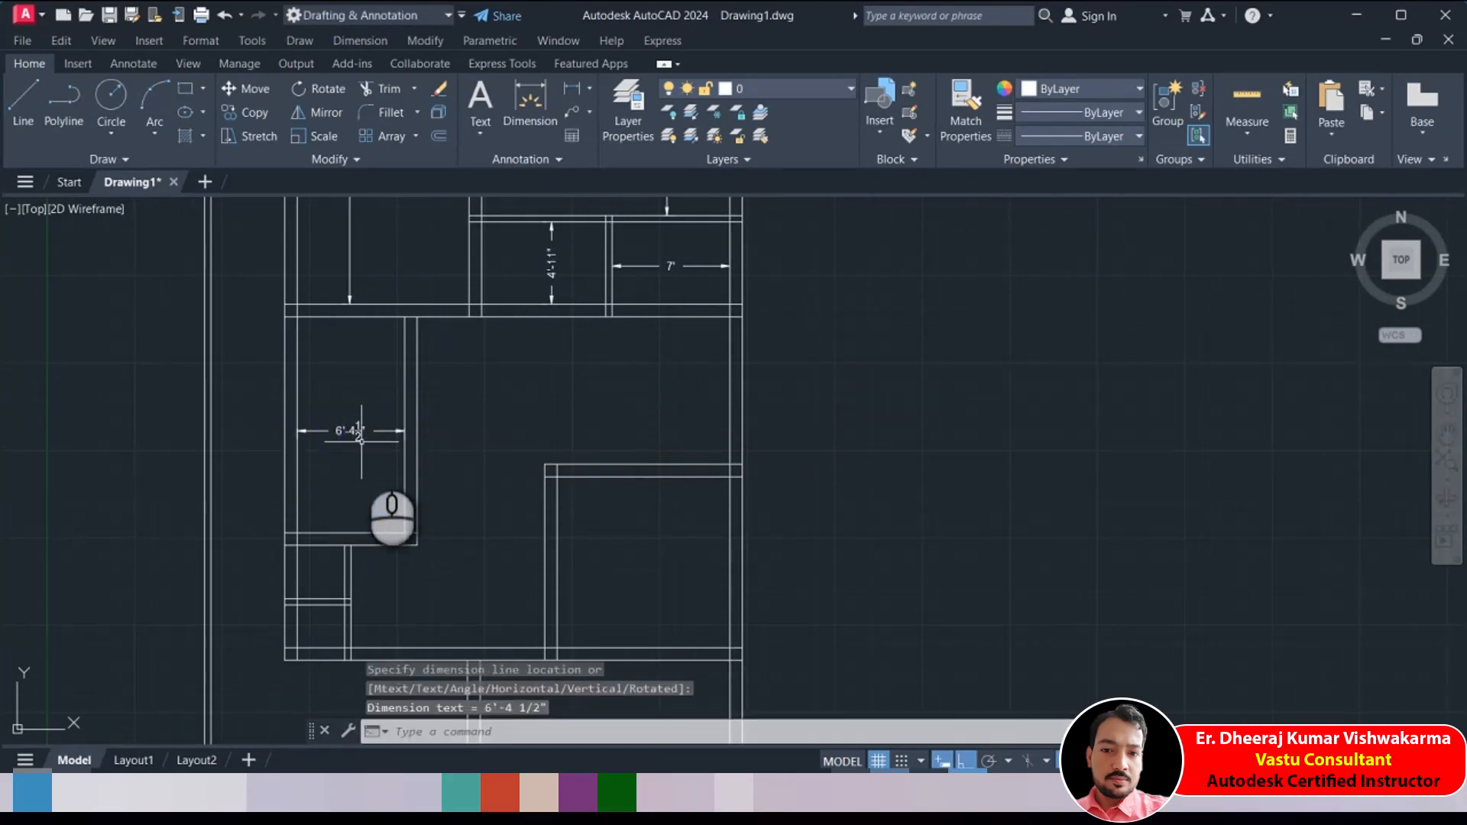
pyautogui.press('Return')
pyautogui.click(364, 318)
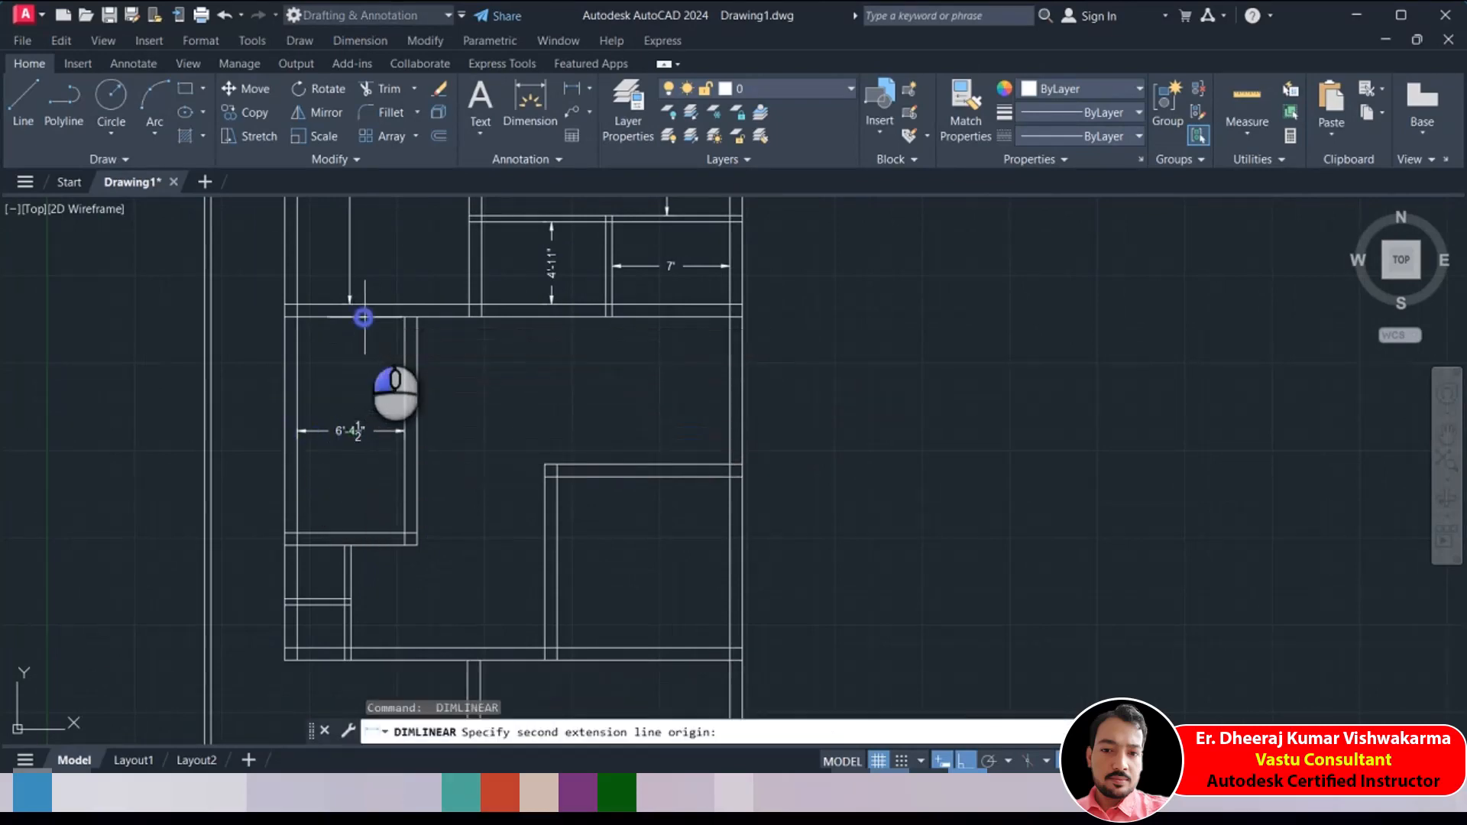
pyautogui.click(365, 532)
pyautogui.click(375, 498)
# Dimension the dining room's inside depth and width, placing the width dimension below the middle of the room
pyautogui.moveTo(360, 677); pyautogui.dragTo(408, 533, button='middle')
pyautogui.press('Return')
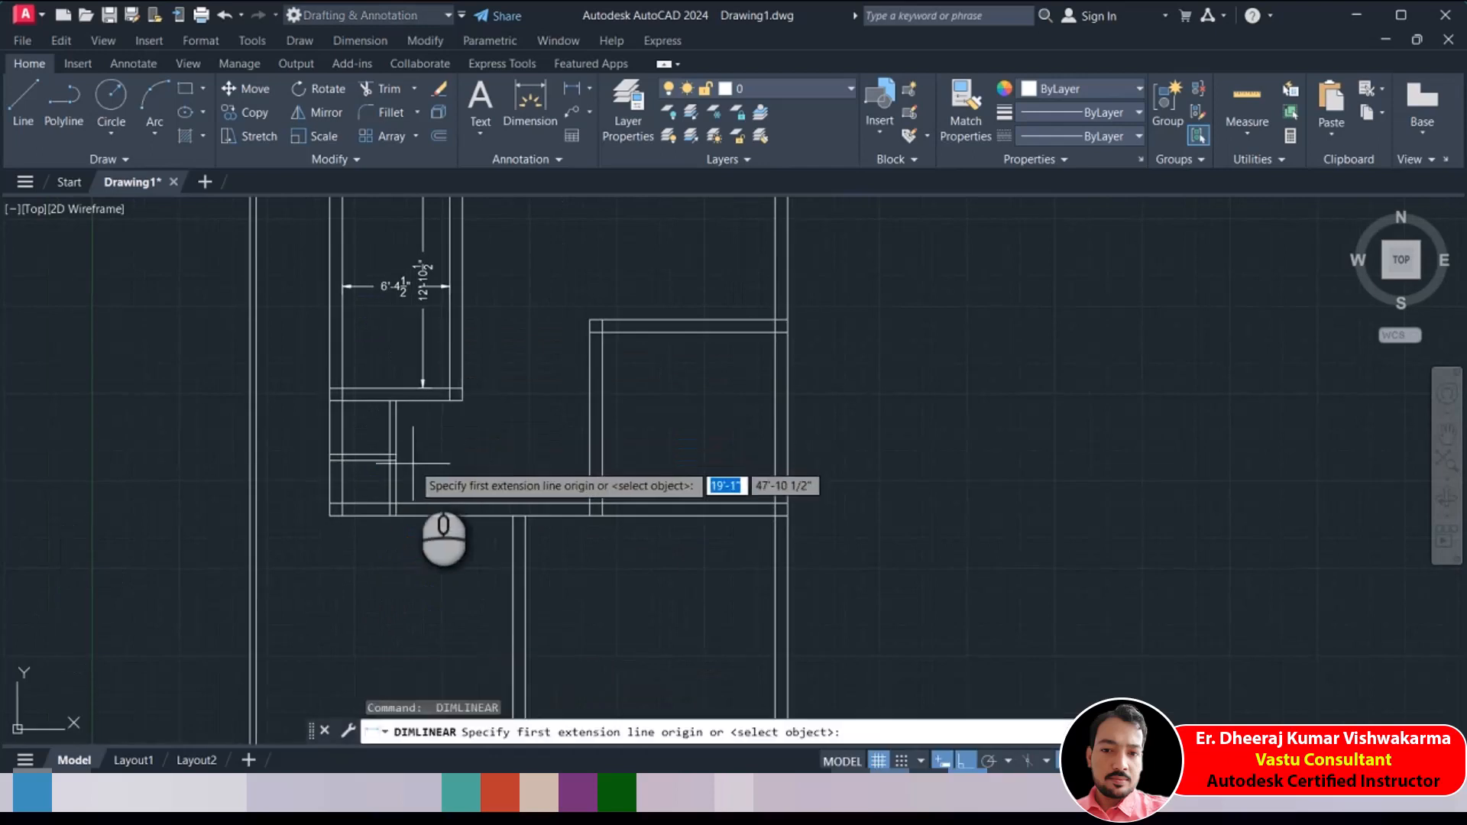
pyautogui.click(702, 333)
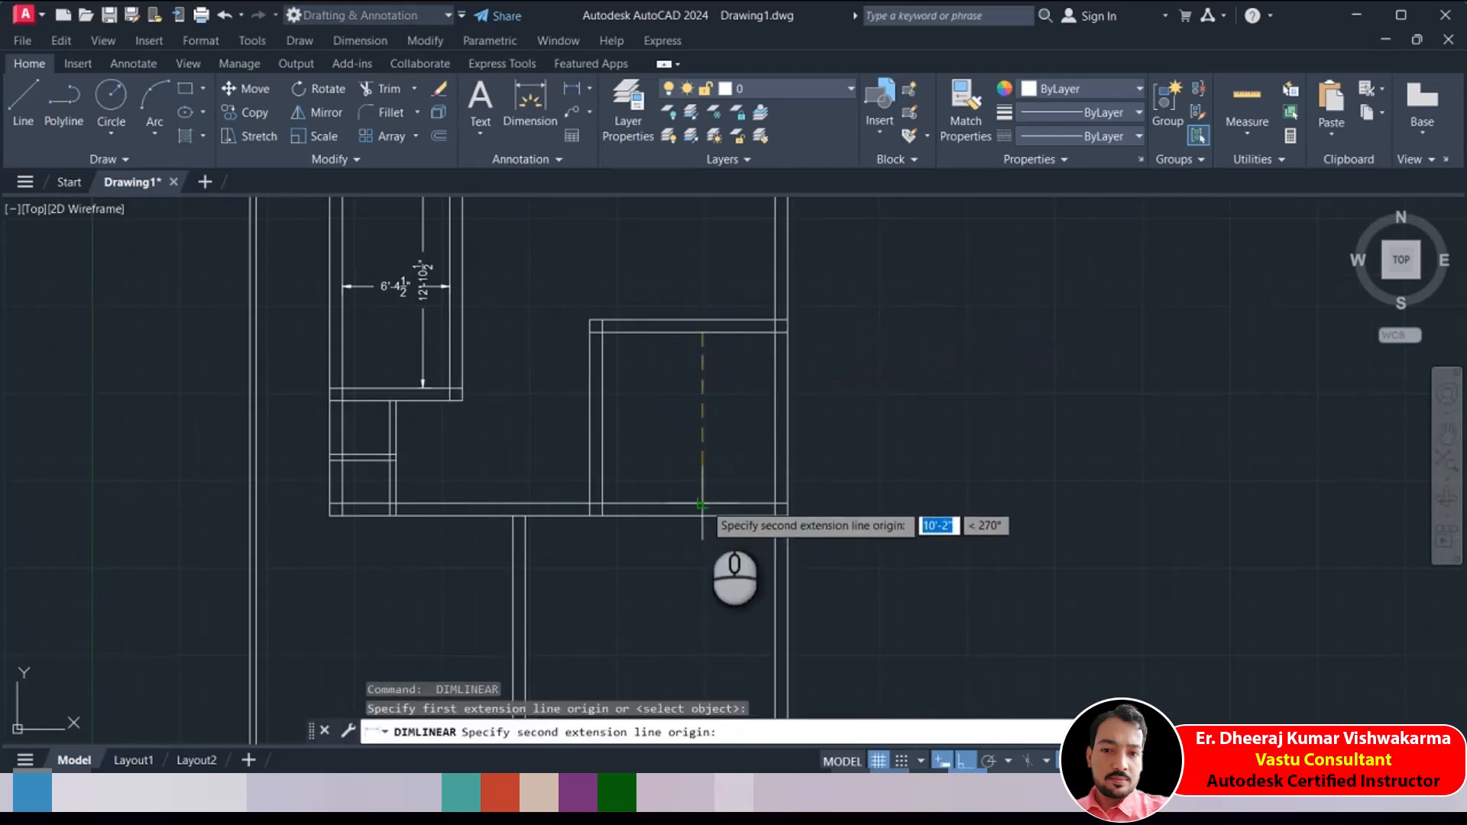
pyautogui.click(702, 506)
pyautogui.click(675, 465)
pyautogui.press('Return')
pyautogui.click(603, 428)
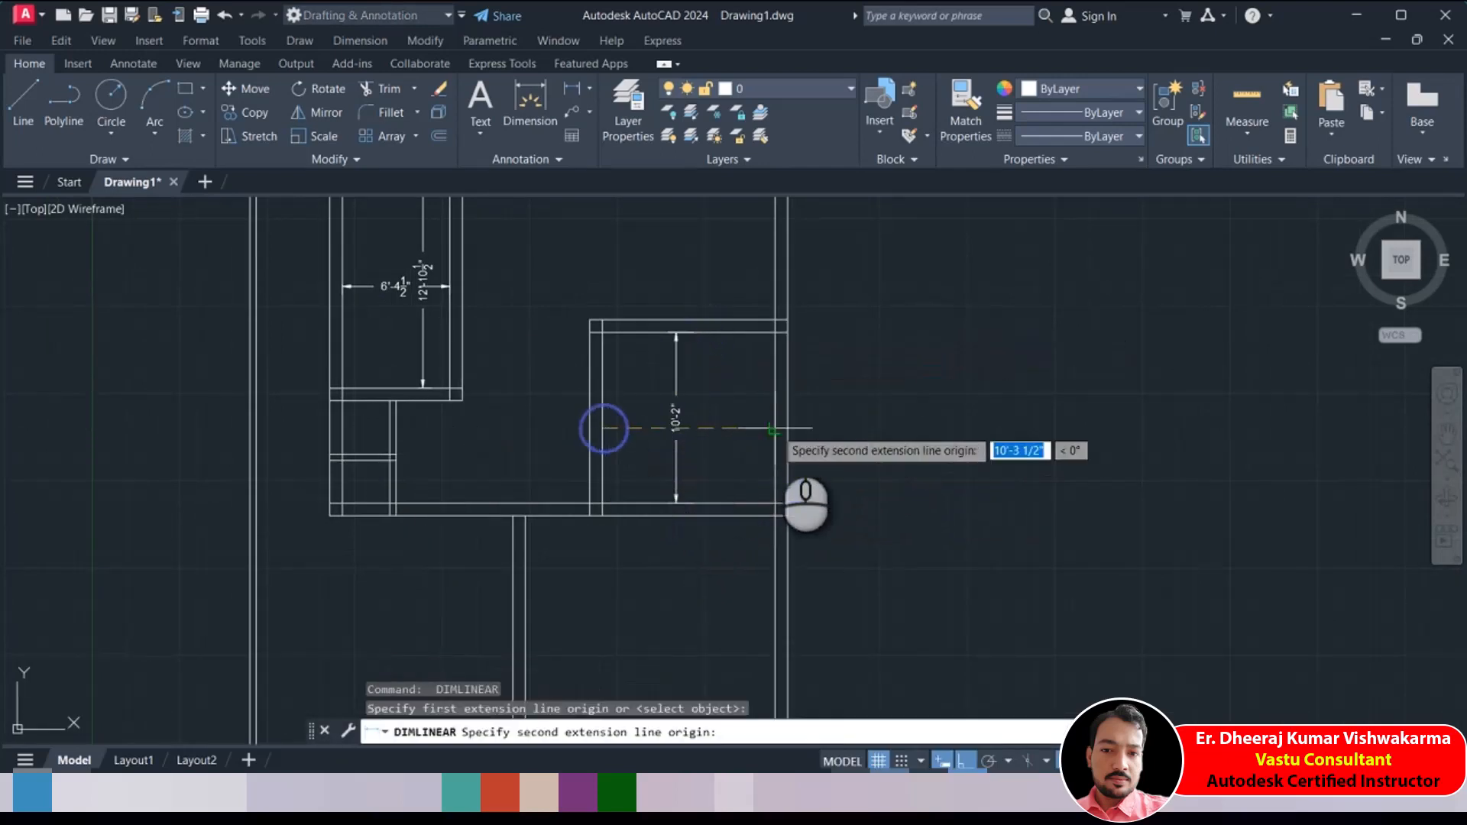
pyautogui.click(774, 428)
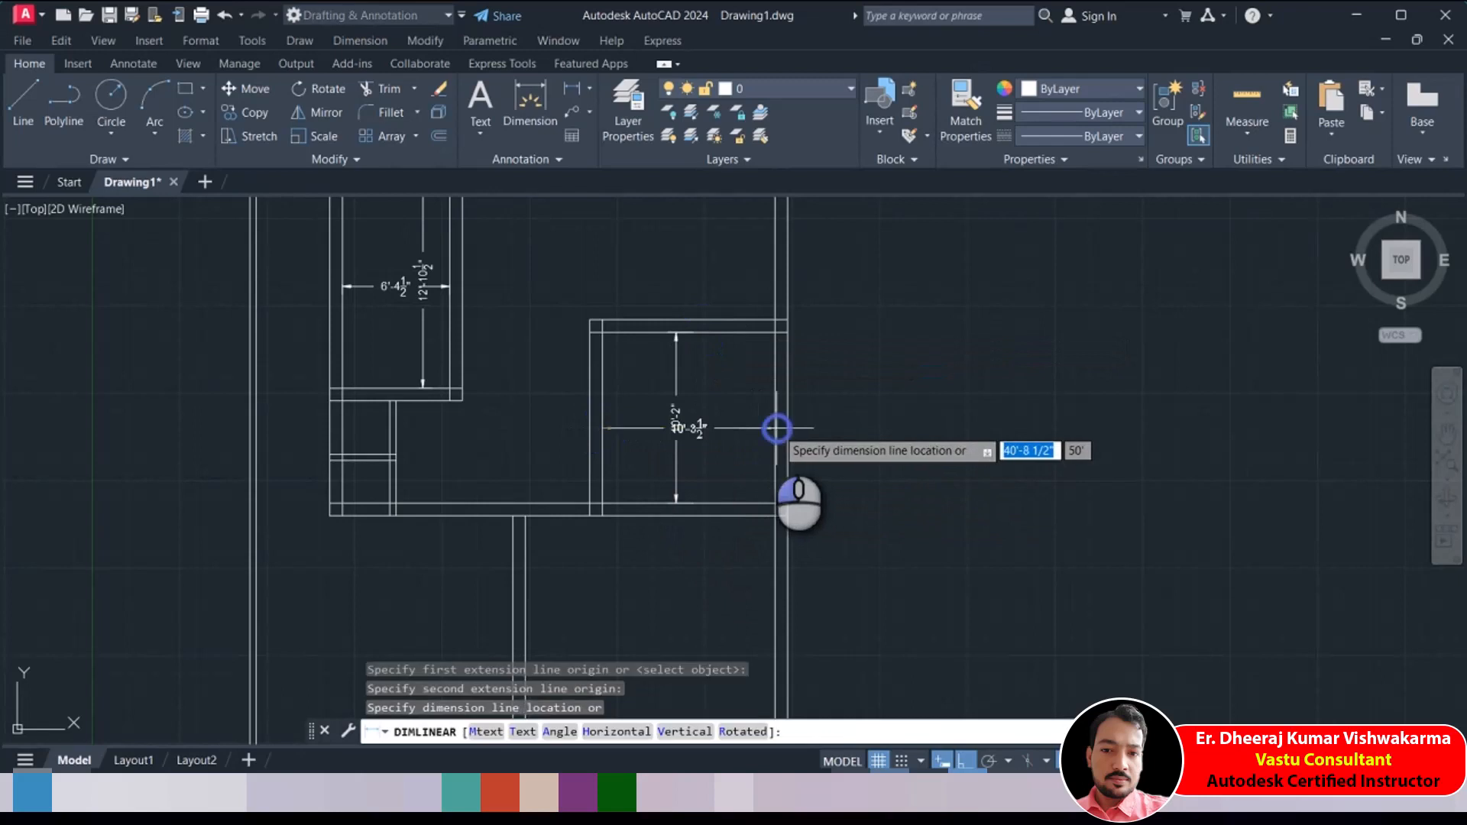
pyautogui.click(692, 425)
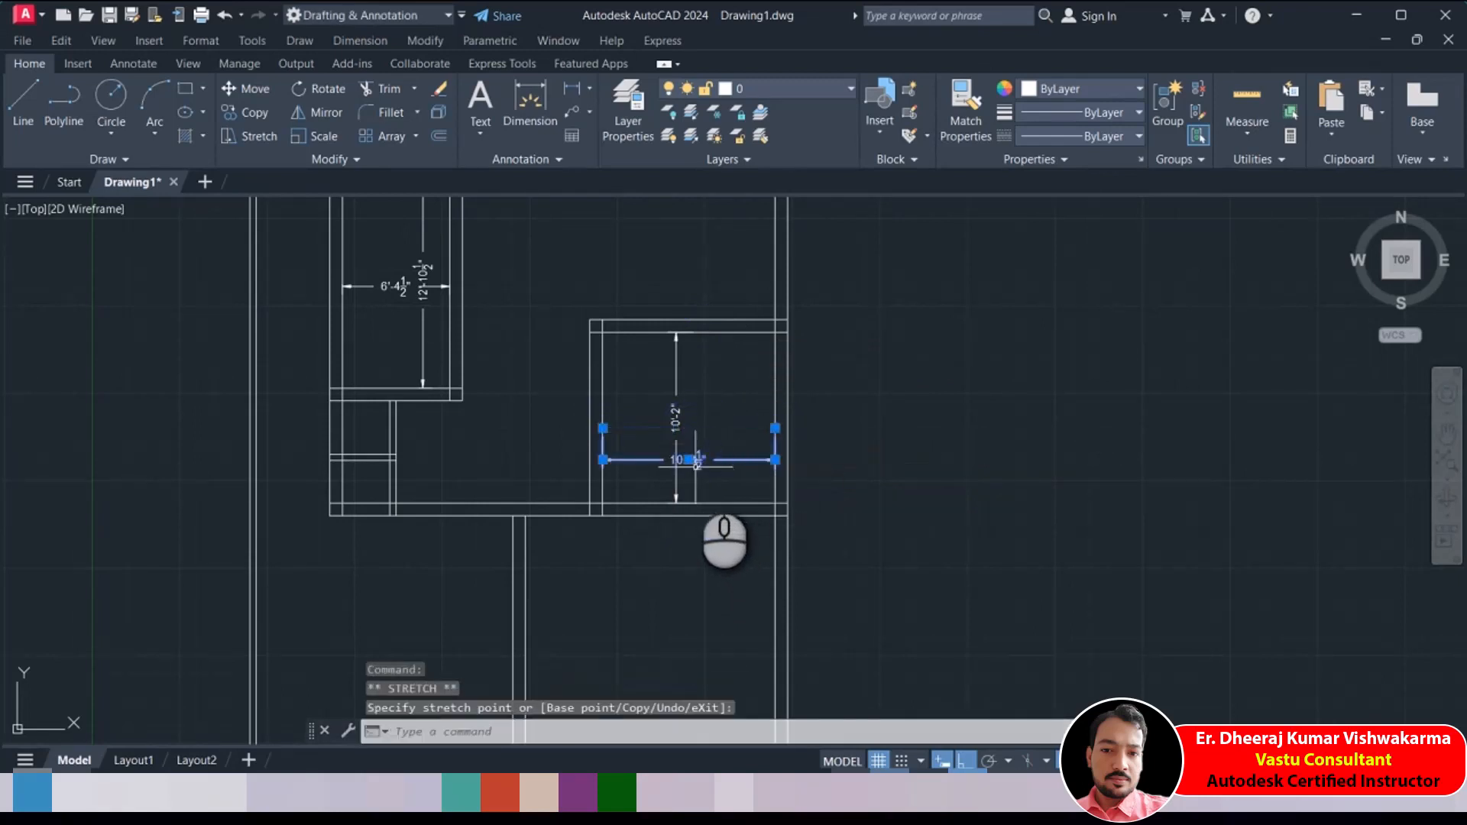
pyautogui.press('Escape')
pyautogui.press('Escape')
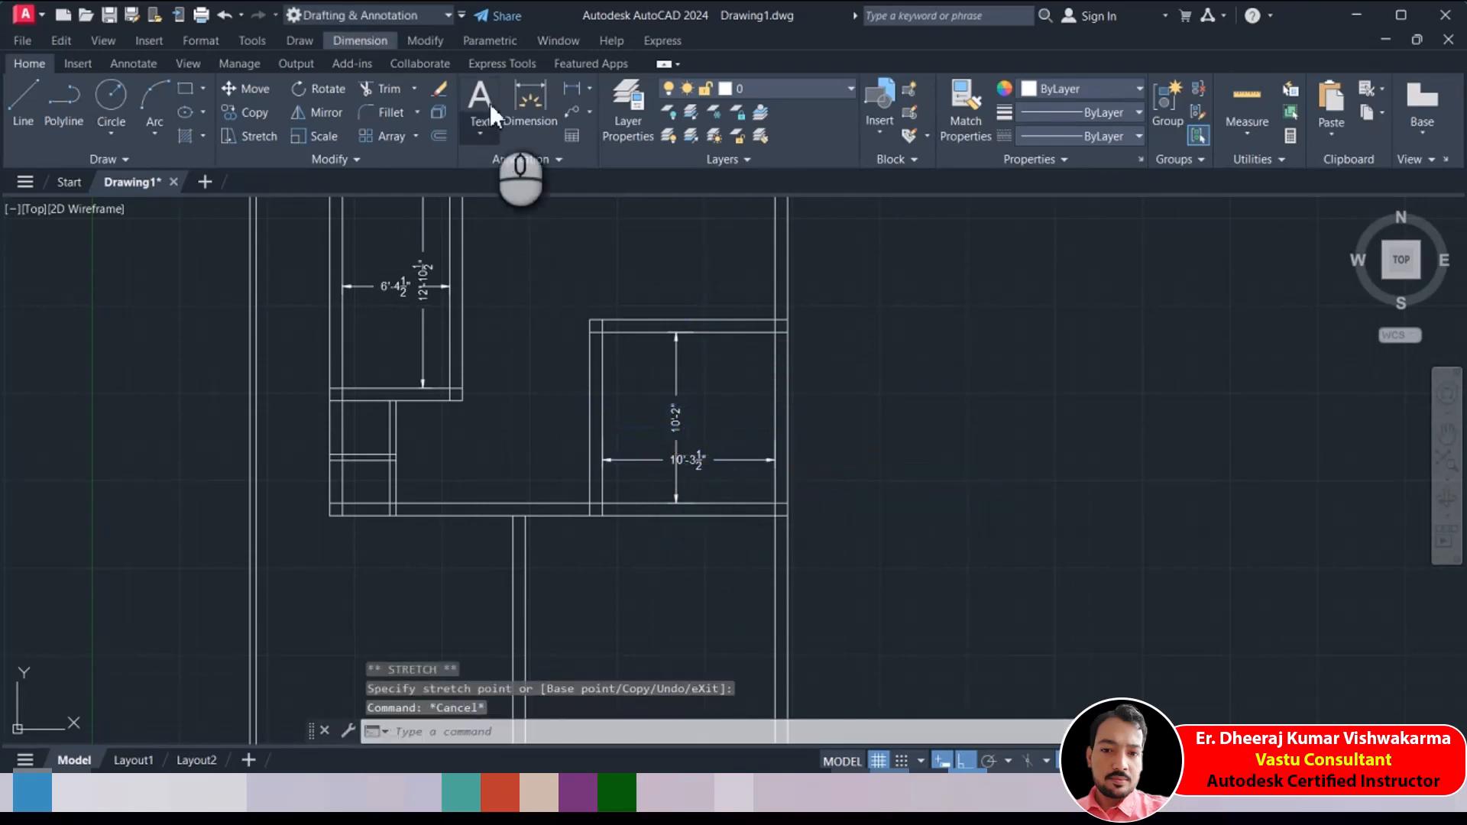
# Dimension the formal sitting room's inside depth and width between its inner wall lines
pyautogui.click(570, 89)
pyautogui.moveTo(534, 575); pyautogui.dragTo(498, 422, button='middle')
pyautogui.click(608, 365)
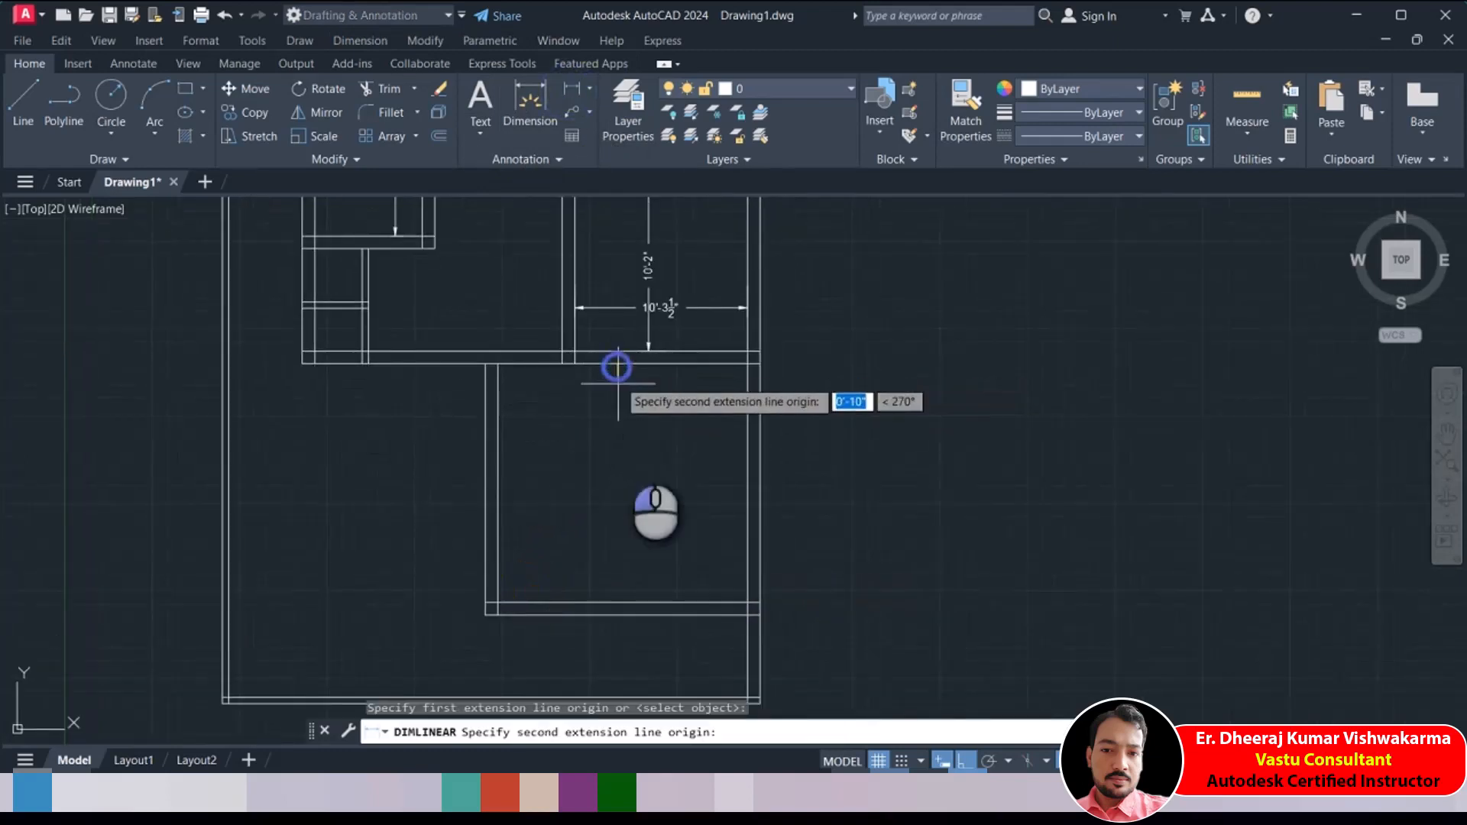
pyautogui.click(612, 604)
pyautogui.click(616, 557)
pyautogui.press('Return')
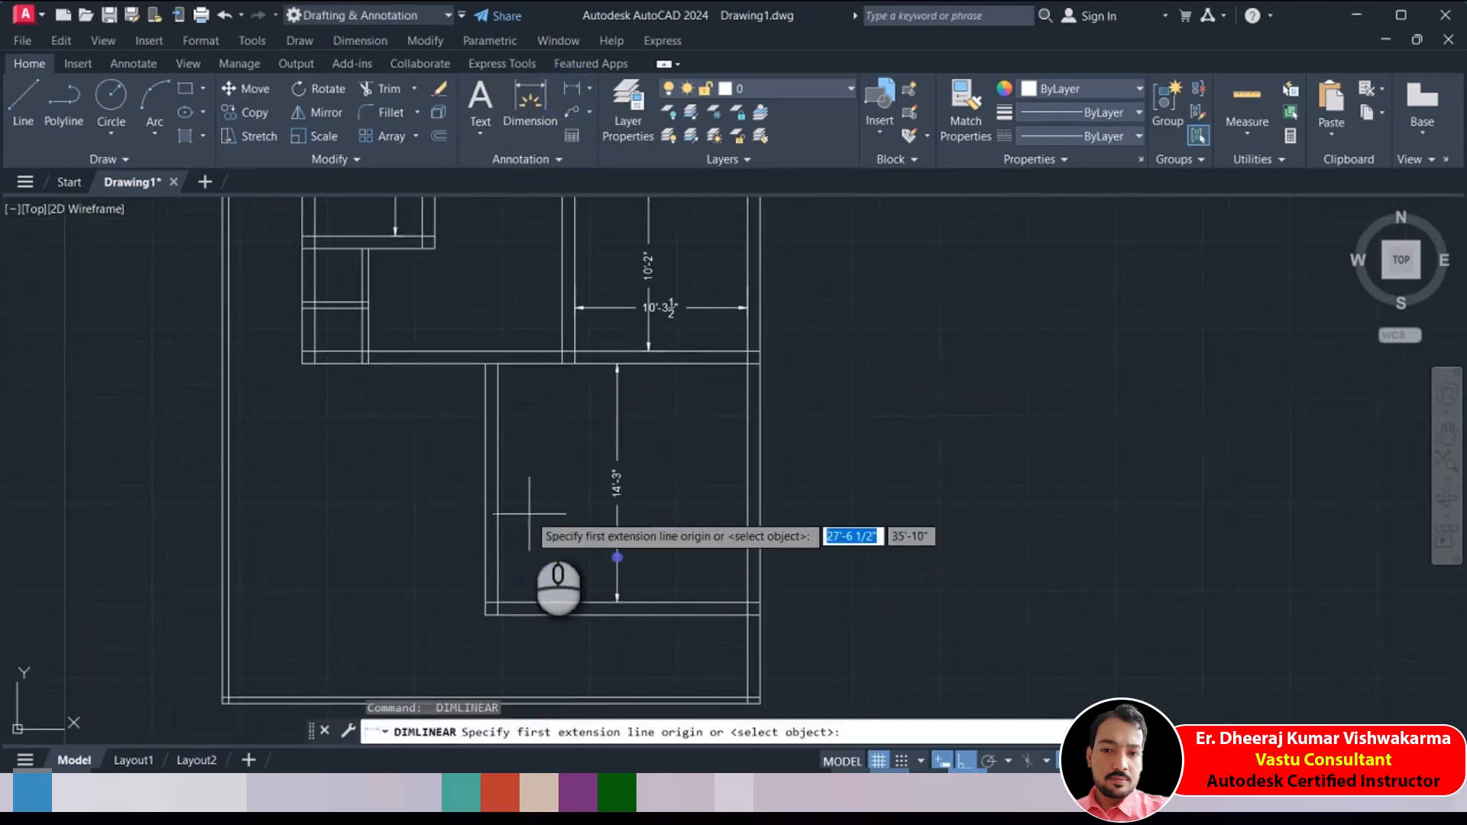
pyautogui.click(496, 528)
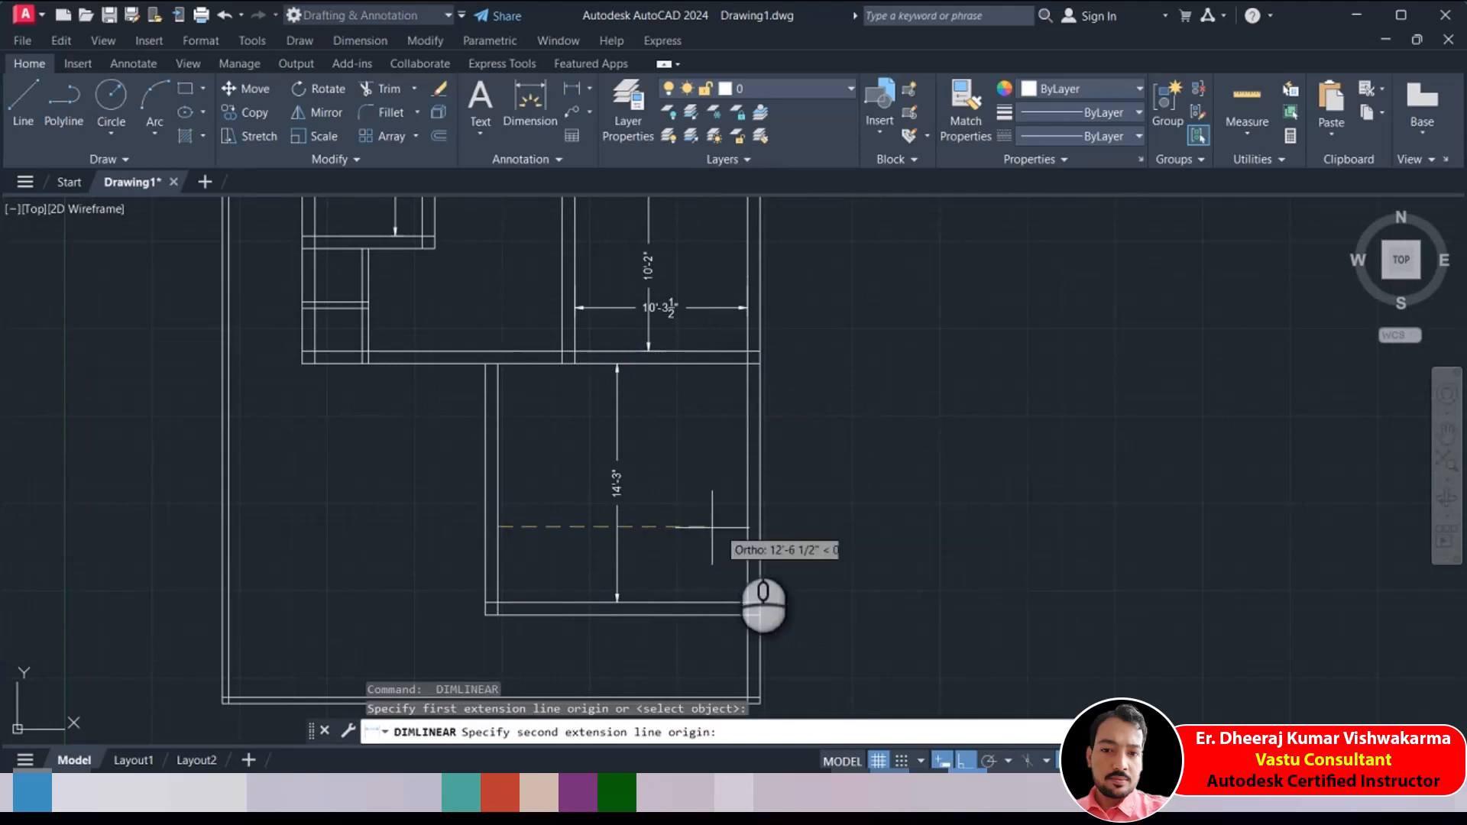
pyautogui.click(749, 535)
pyautogui.click(704, 535)
# Dimension the inside width and depth of the small bath south of the kitchen, placing the depth outside its east wall
pyautogui.press('Return')
pyautogui.scroll(6, 473, 378)
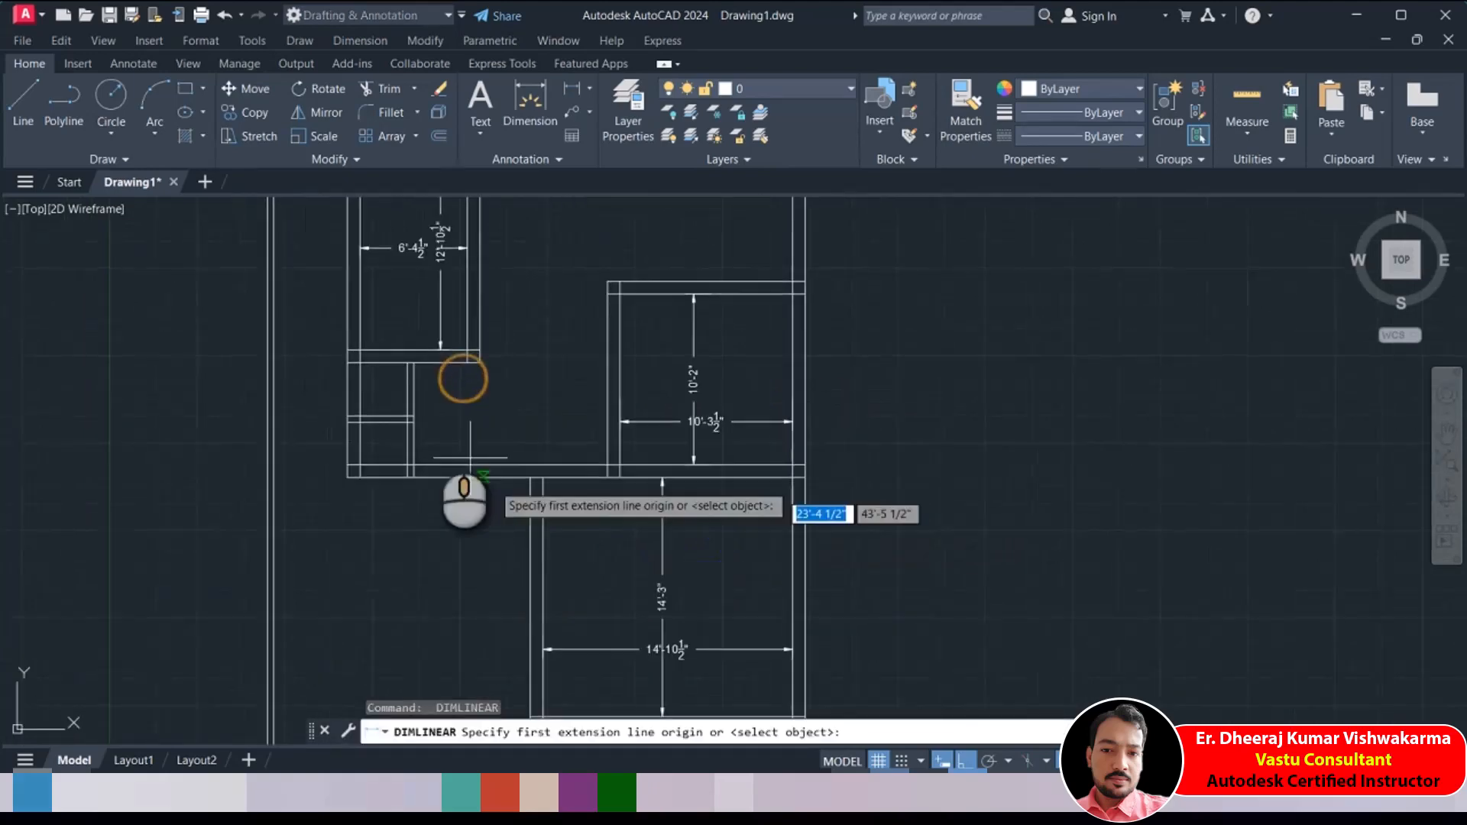
pyautogui.click(437, 393)
pyautogui.click(246, 396)
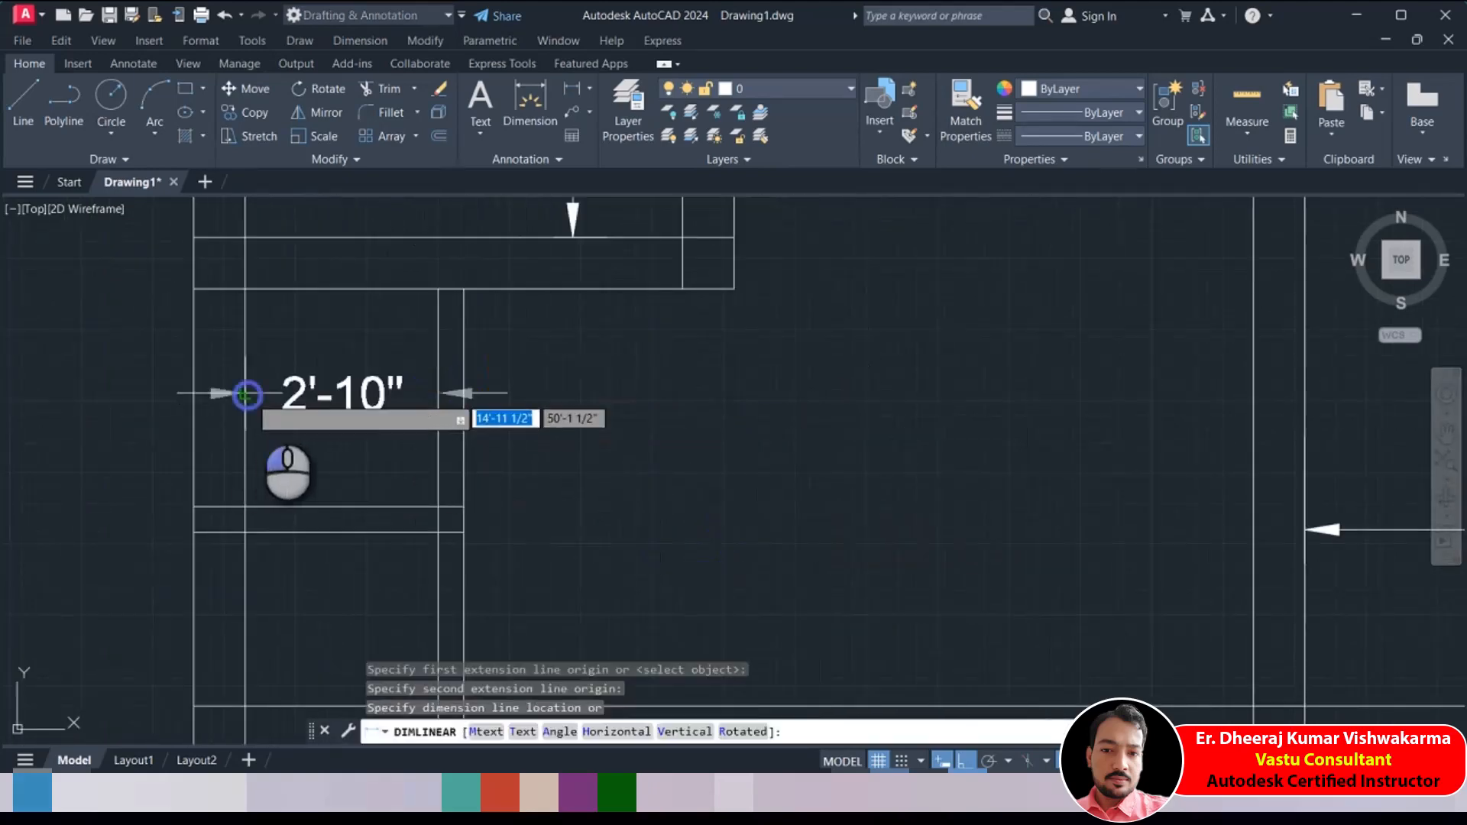
pyautogui.click(310, 432)
pyautogui.scroll(-3, 489, 527)
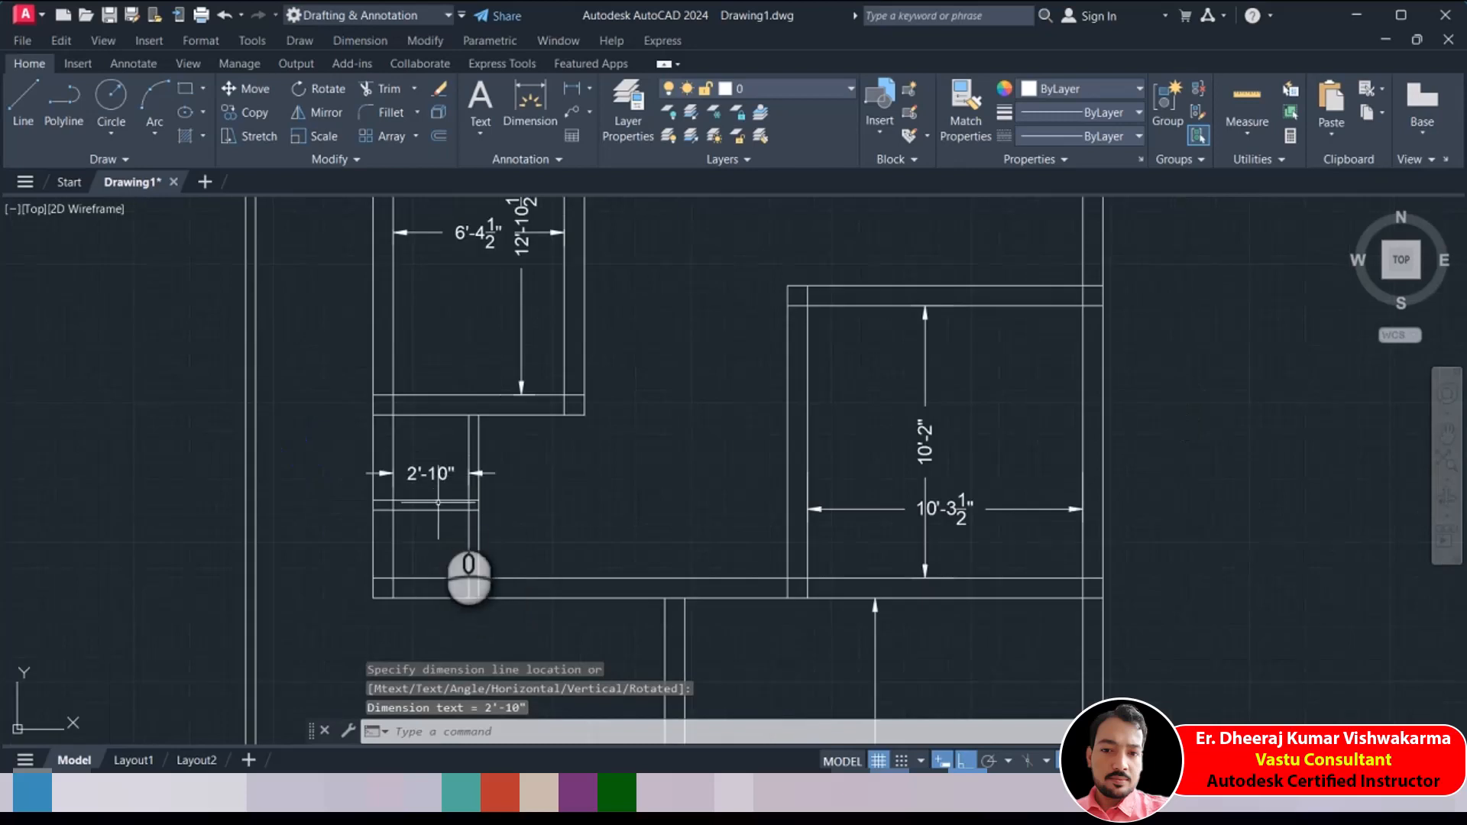
pyautogui.scroll(2, 438, 503)
pyautogui.press('Return')
pyautogui.click(458, 366)
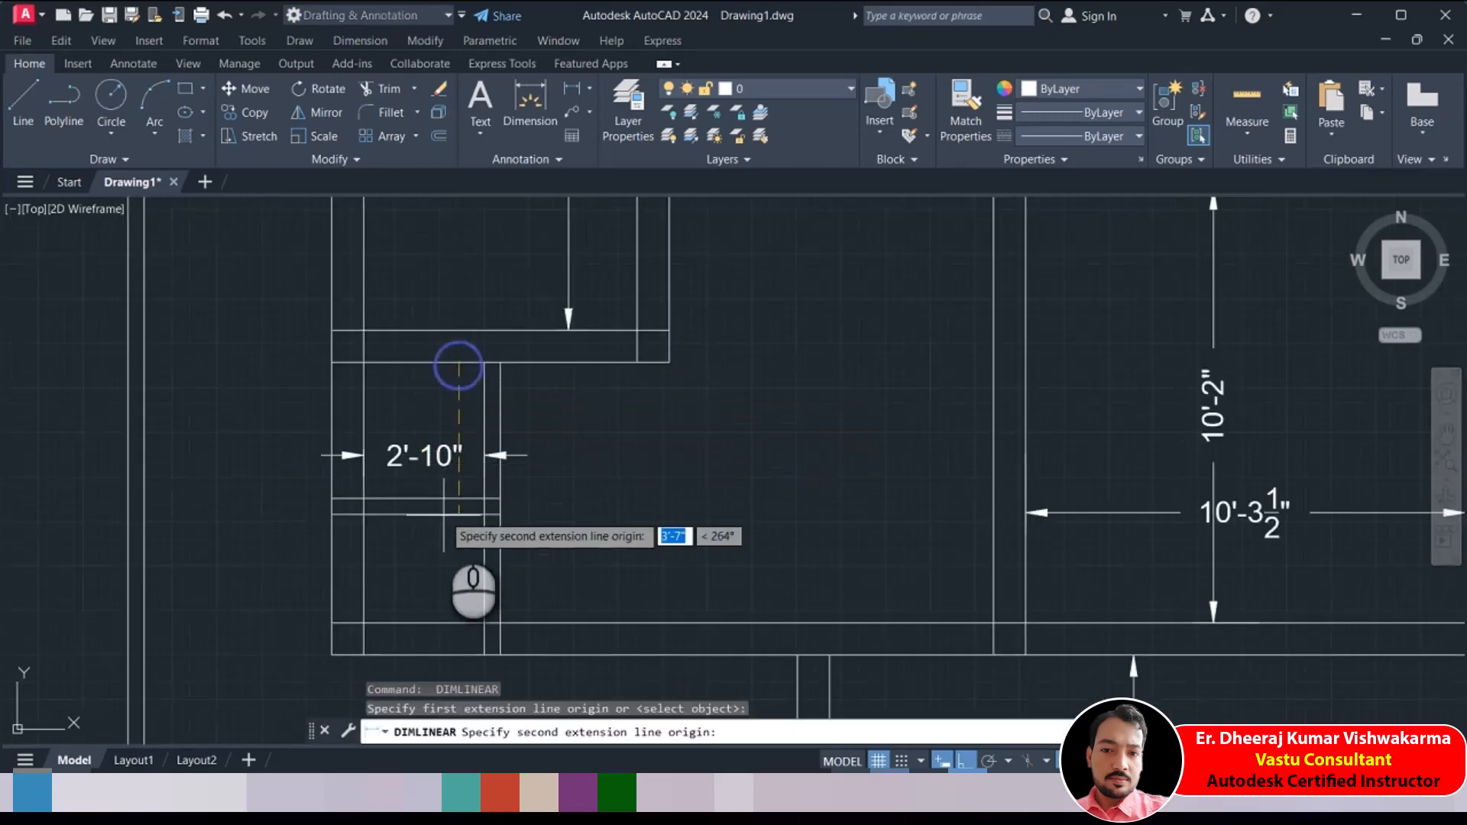
pyautogui.click(458, 498)
pyautogui.click(578, 468)
# Dimension the powder room's inside depth south of the small bath, placing the dimension outside its east wall
pyautogui.press('Return')
pyautogui.moveTo(510, 547); pyautogui.dragTo(515, 421, button='middle')
pyautogui.press('Return')
pyautogui.press('Return')
pyautogui.press('Return')
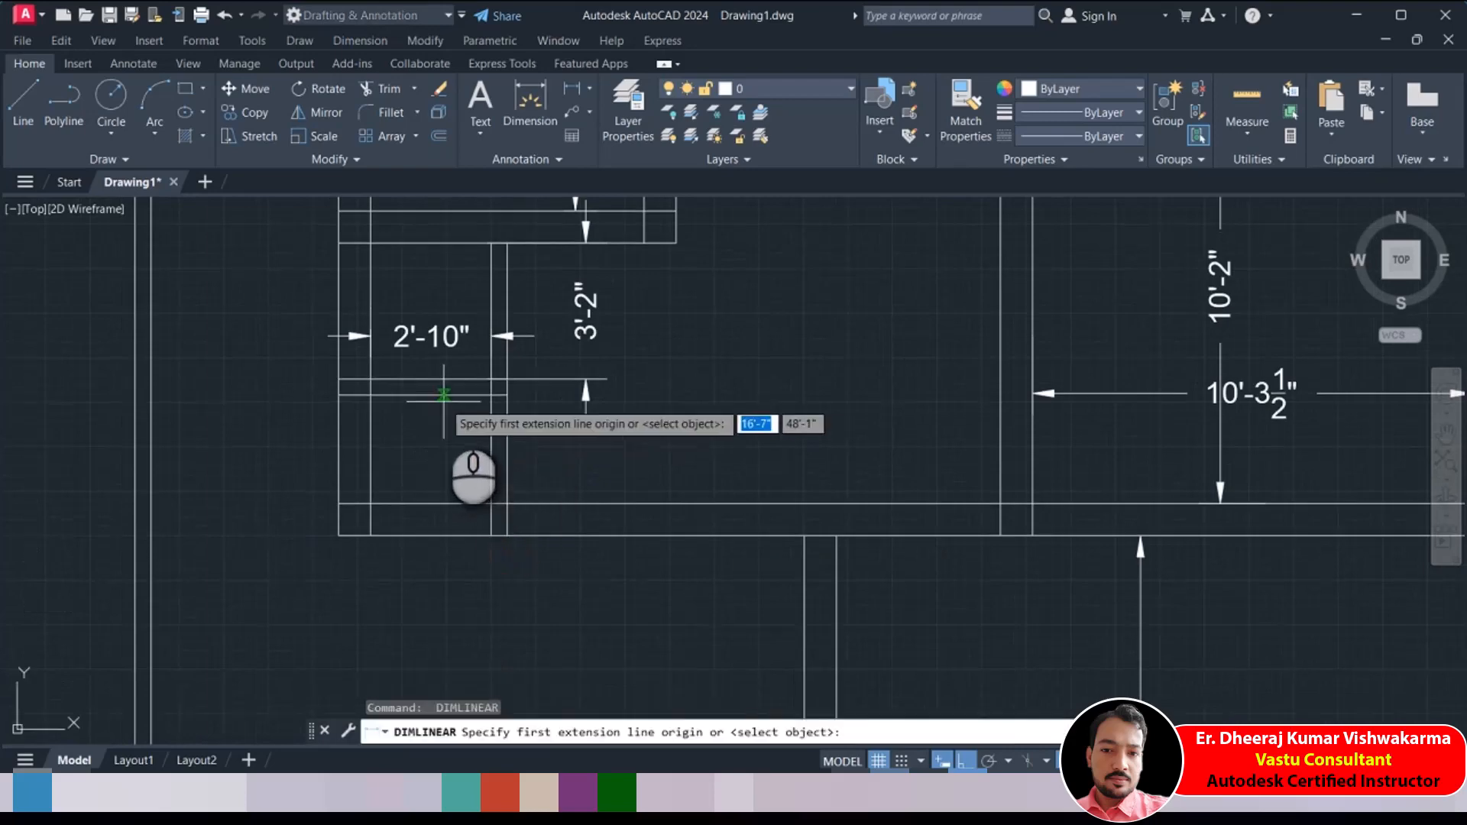
pyautogui.click(443, 395)
pyautogui.click(440, 503)
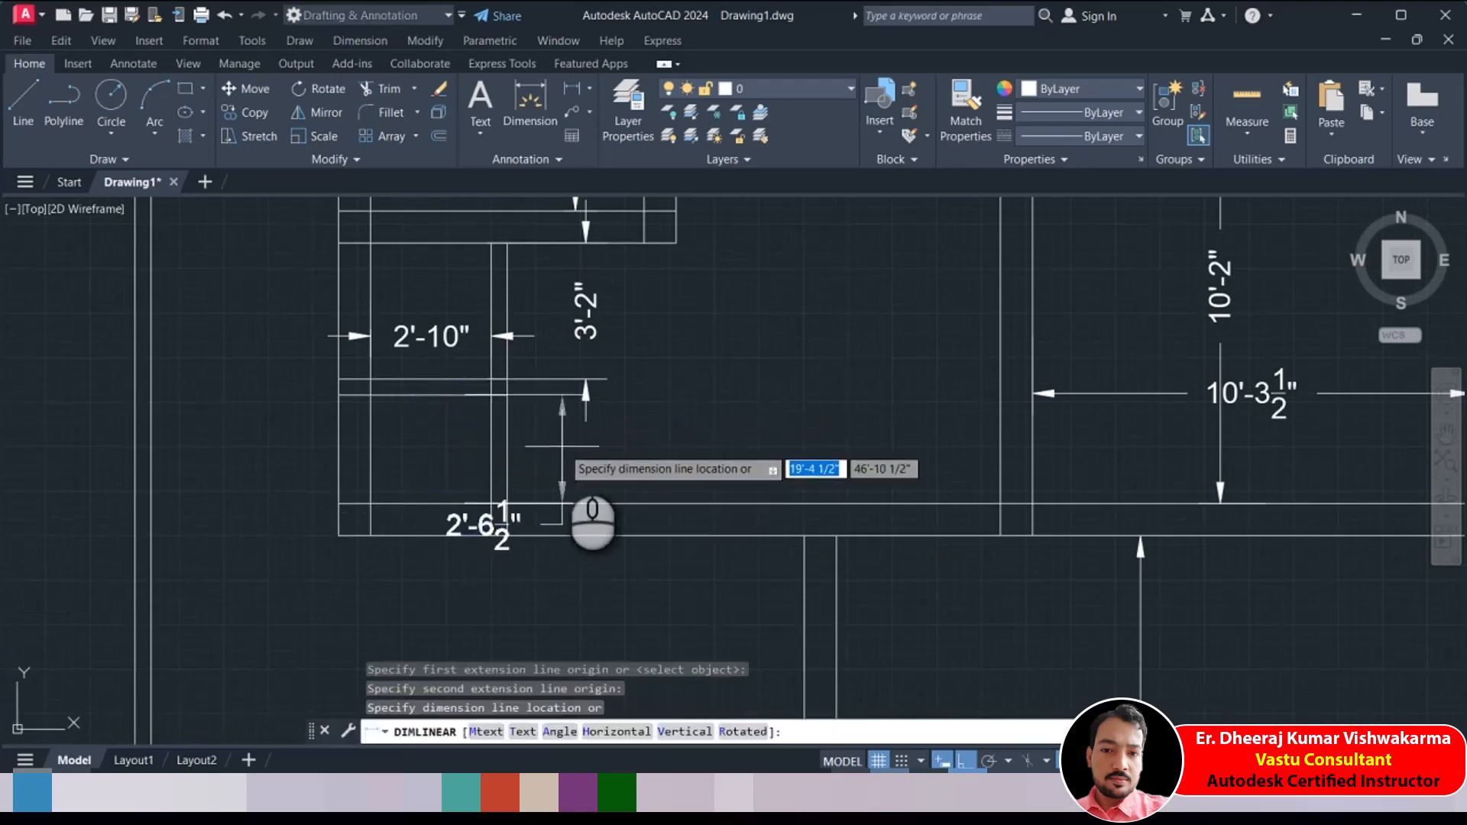
pyautogui.click(563, 457)
# Compare the dimensioned setback between the rear boundary and the bedroom's north wall with the Exercise 11 reference plan
pyautogui.scroll(-5, 625, 604)
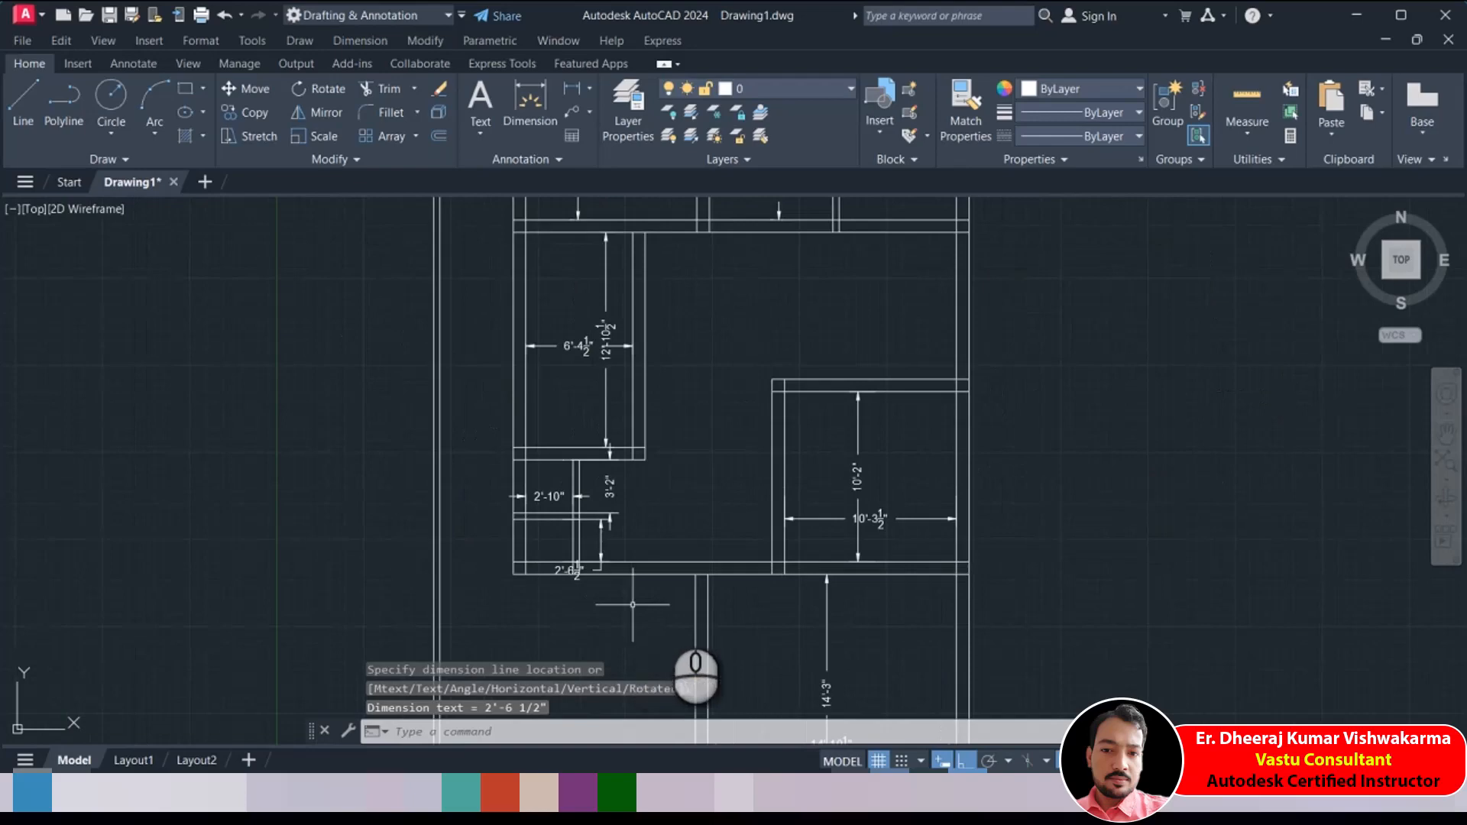
pyautogui.scroll(-2, 662, 554)
pyautogui.moveTo(675, 413); pyautogui.dragTo(558, 583, button='middle')
pyautogui.scroll(-2, 558, 476)
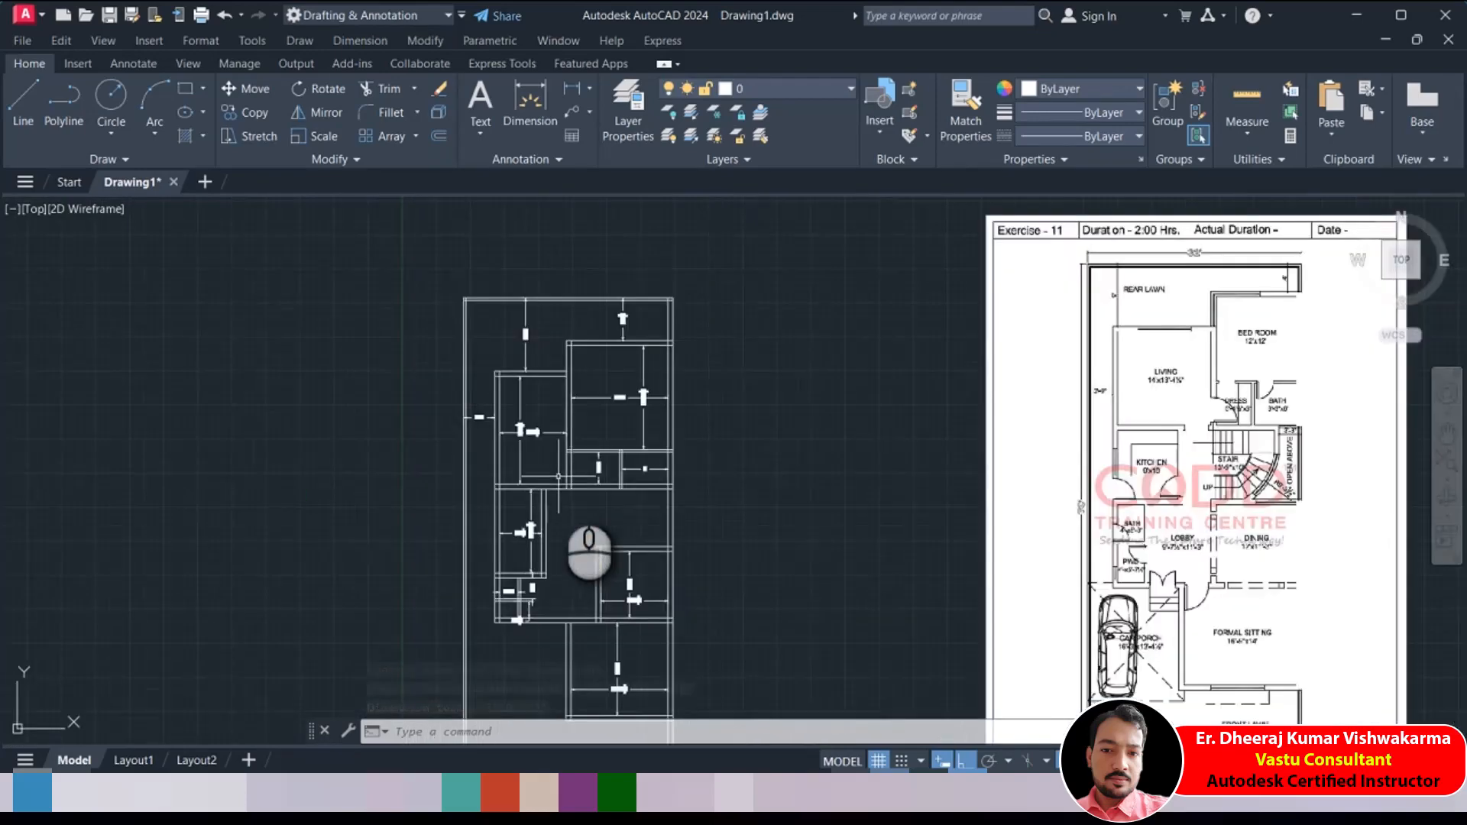
pyautogui.moveTo(633, 451); pyautogui.dragTo(468, 435, button='middle')
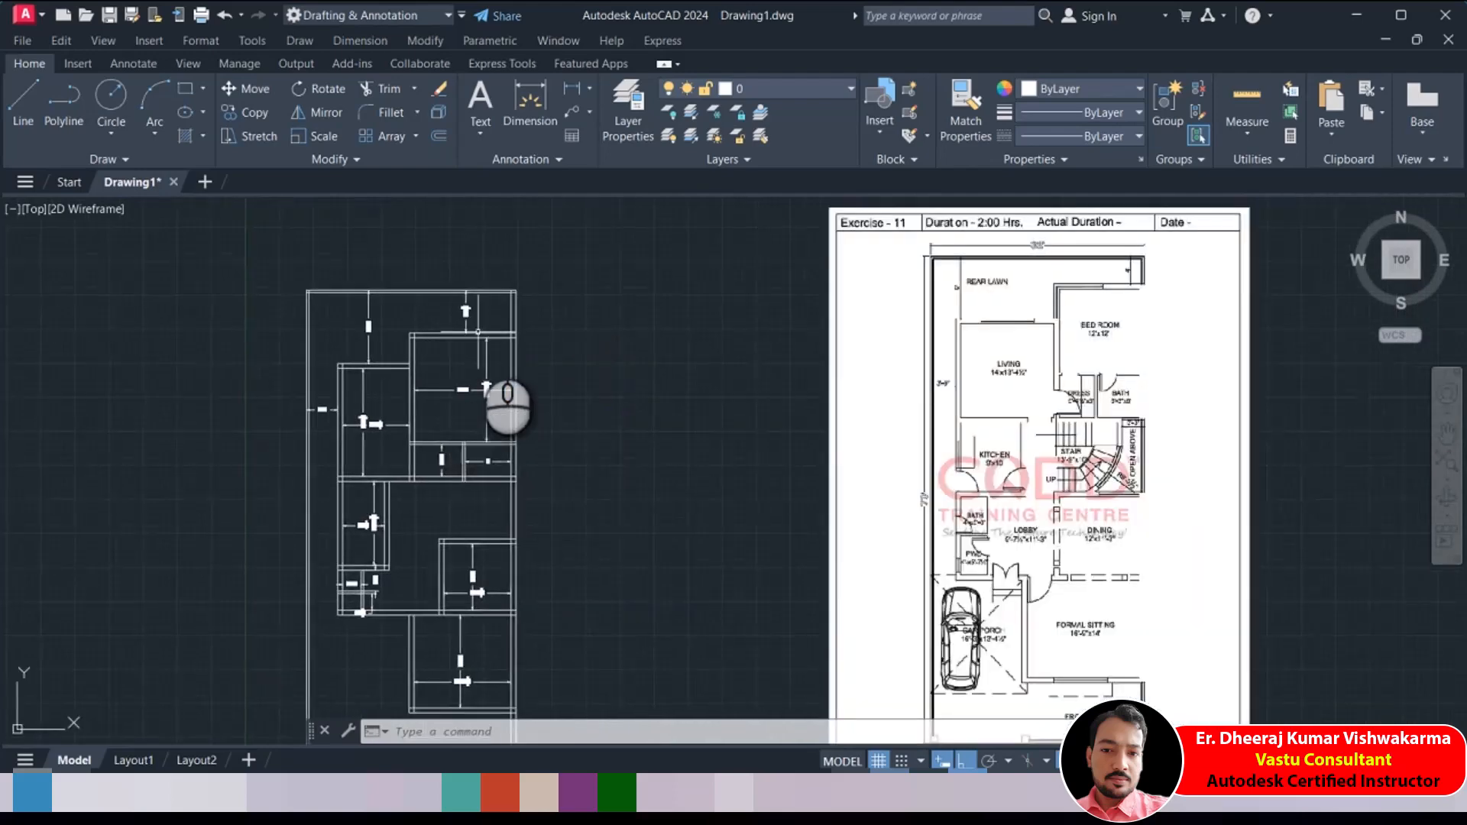
pyautogui.scroll(2, 508, 405)
pyautogui.moveTo(525, 338); pyautogui.dragTo(375, 329, button='middle')
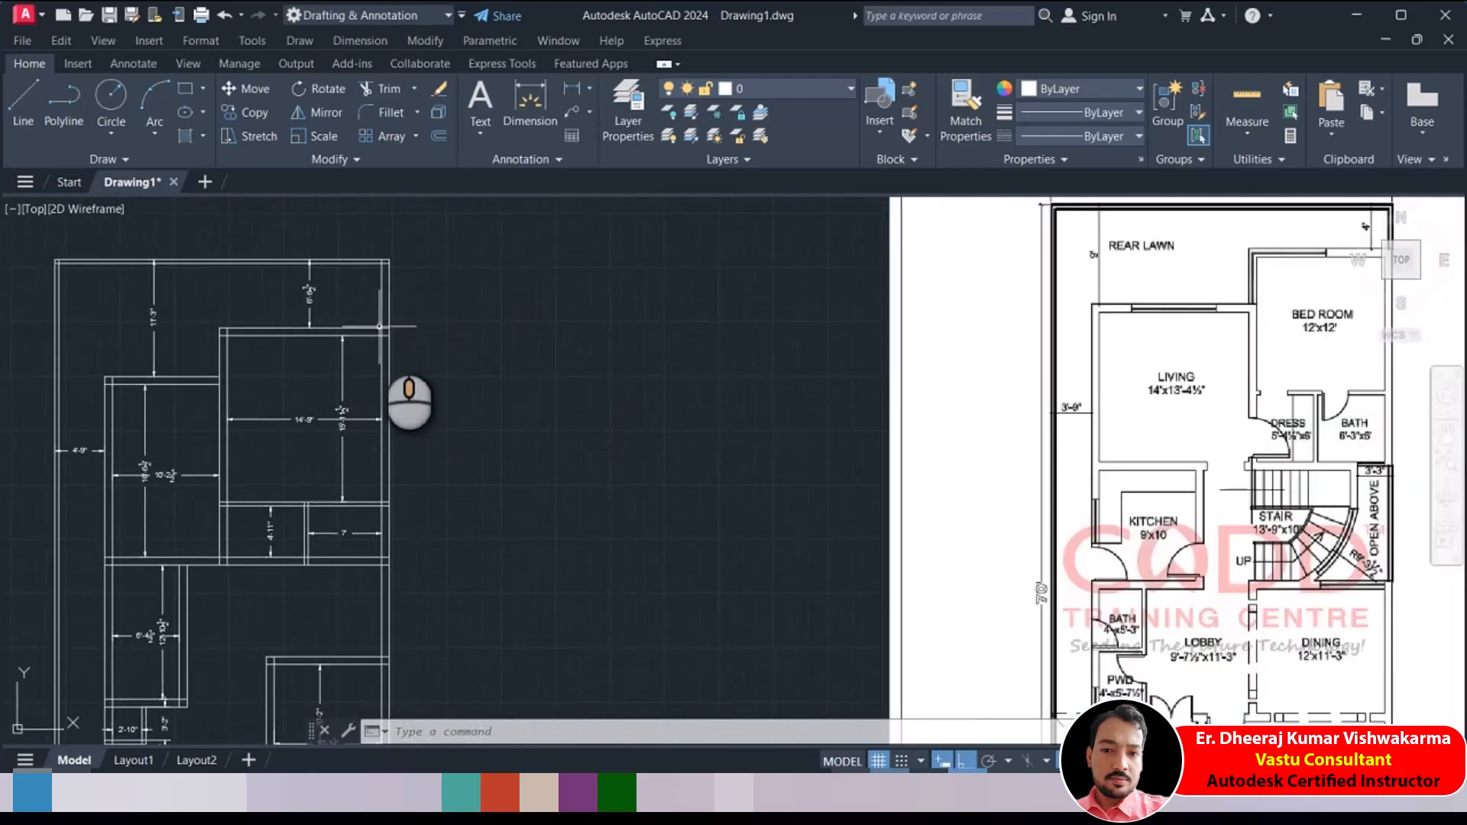
pyautogui.scroll(-2, 375, 329)
pyautogui.scroll(6, 331, 299)
pyautogui.scroll(2, 331, 299)
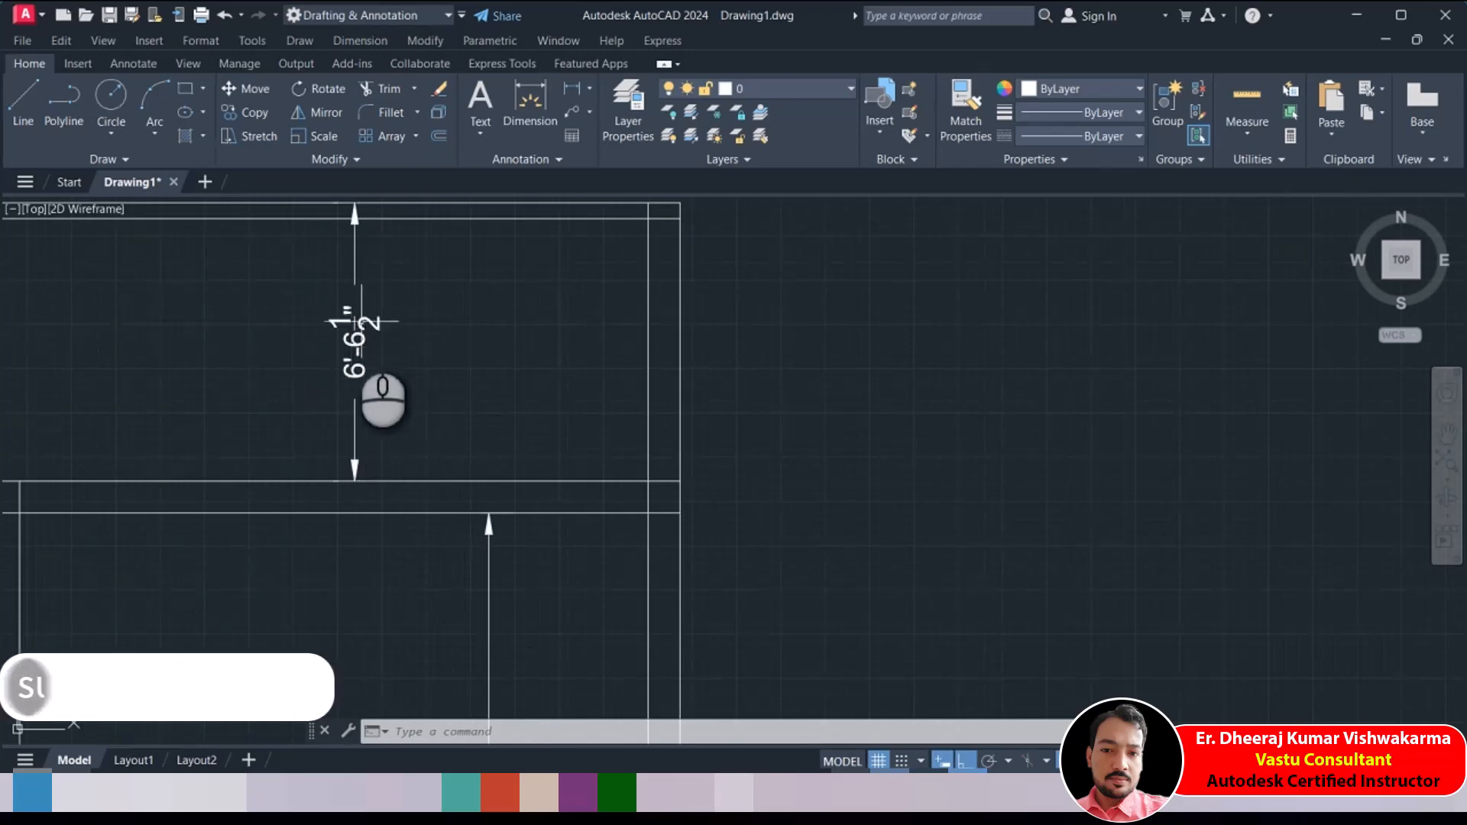
pyautogui.scroll(-6, 356, 336)
pyautogui.moveTo(1183, 346); pyautogui.dragTo(1020, 348, button='middle')
pyautogui.scroll(5, 1283, 283)
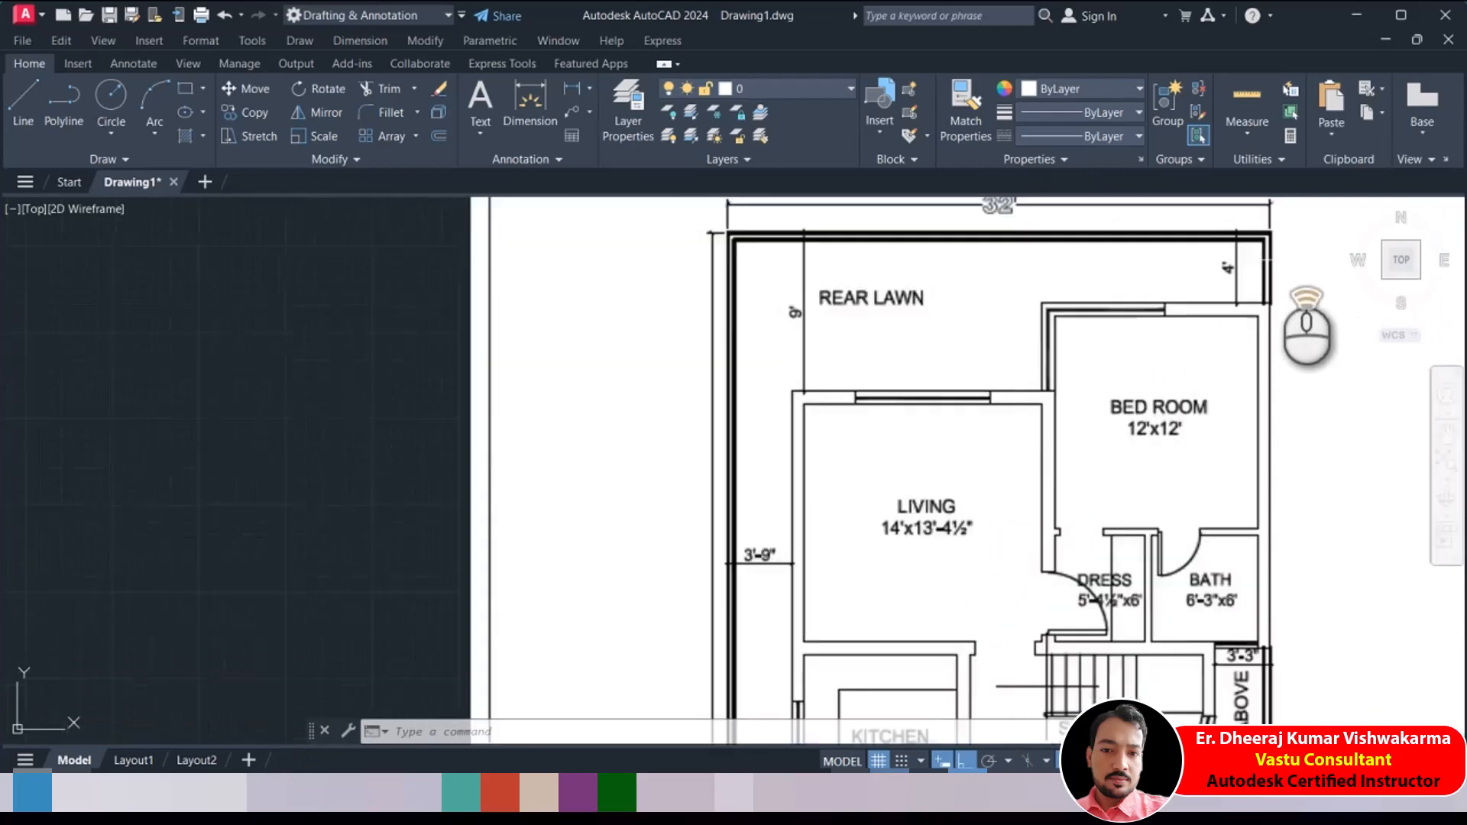
pyautogui.scroll(-5, 1169, 292)
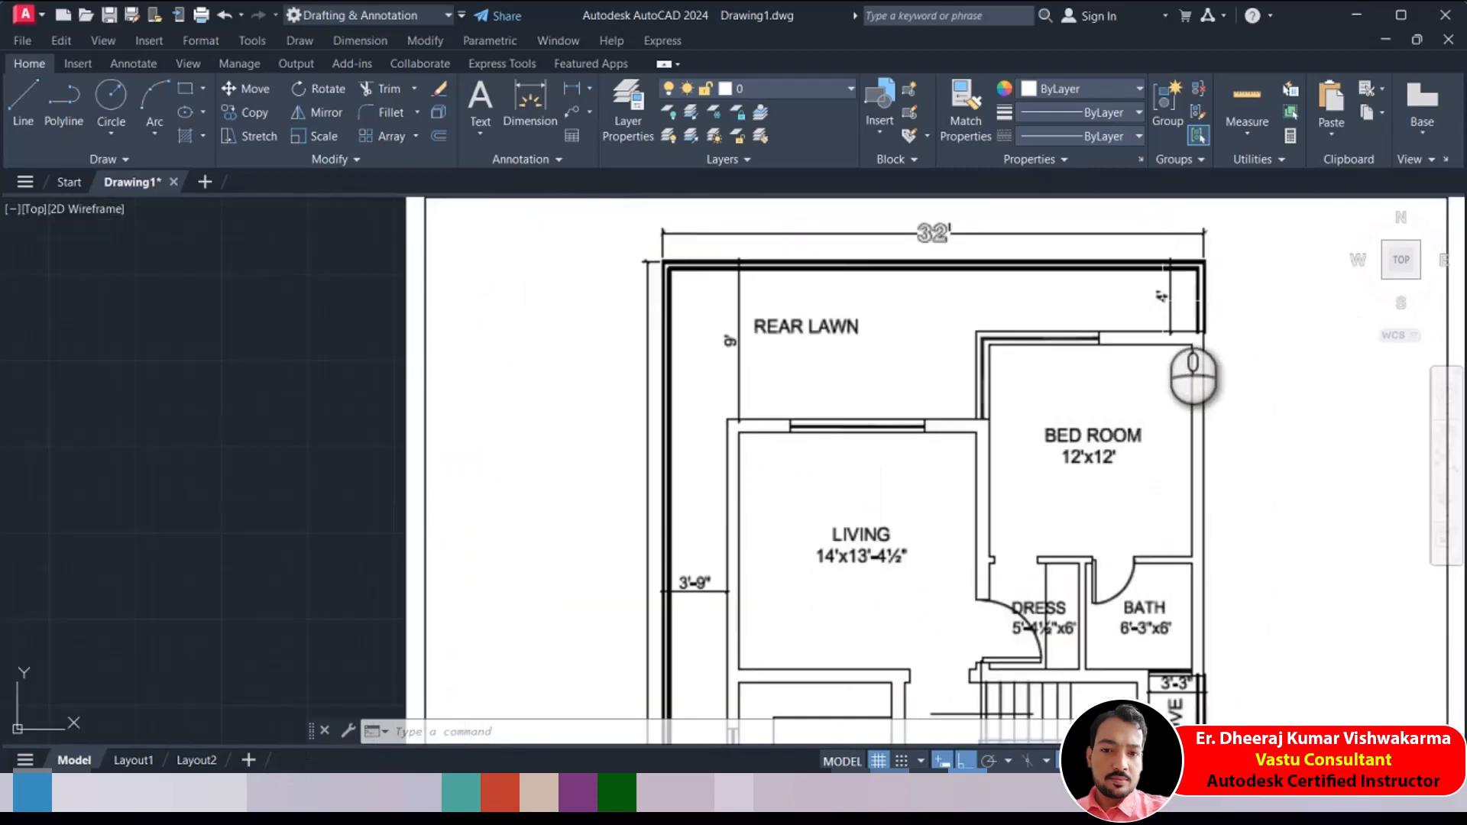
pyautogui.scroll(6, 513, 341)
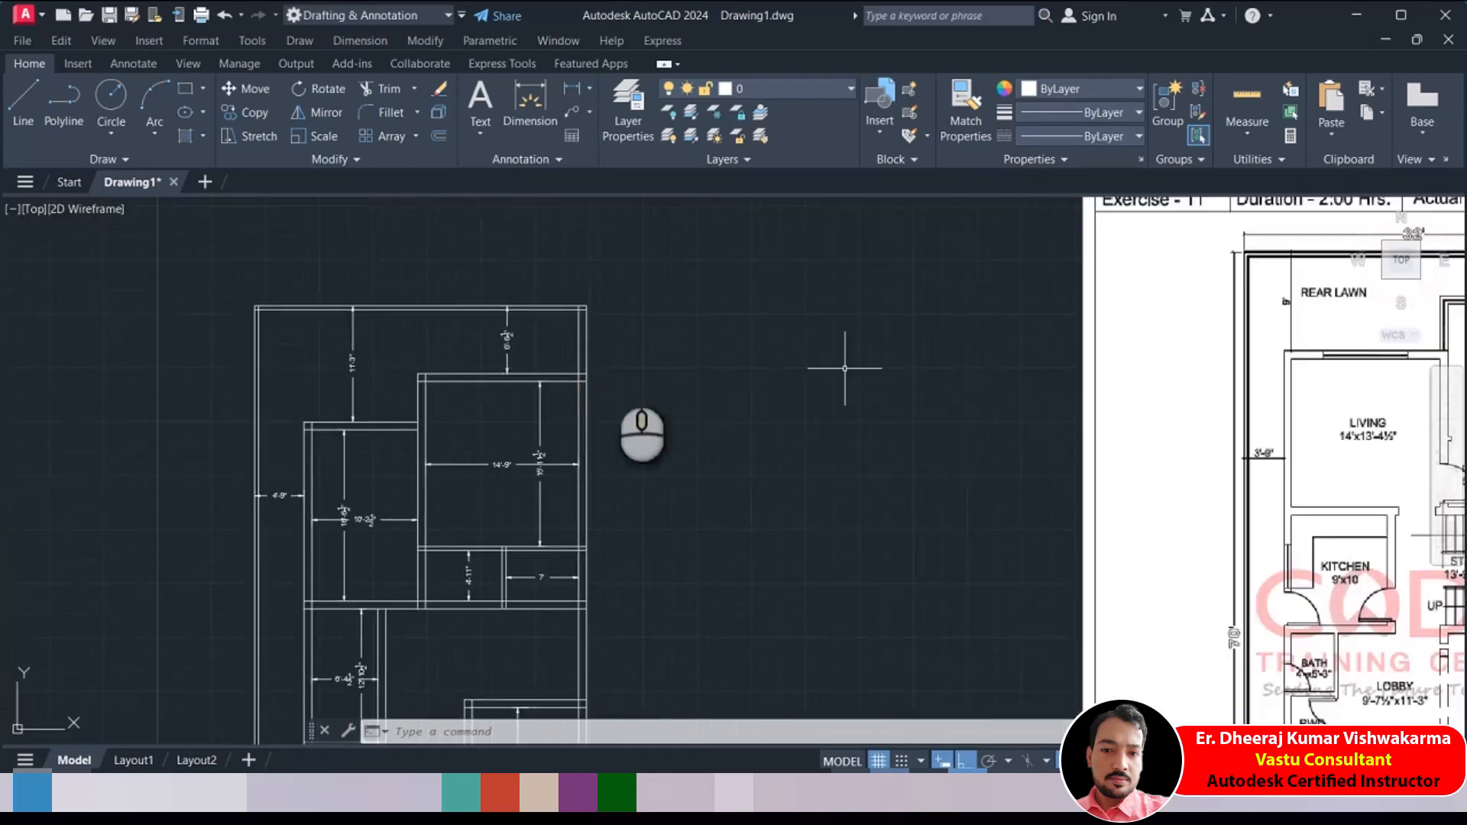
pyautogui.moveTo(513, 342); pyautogui.dragTo(464, 374, button='middle')
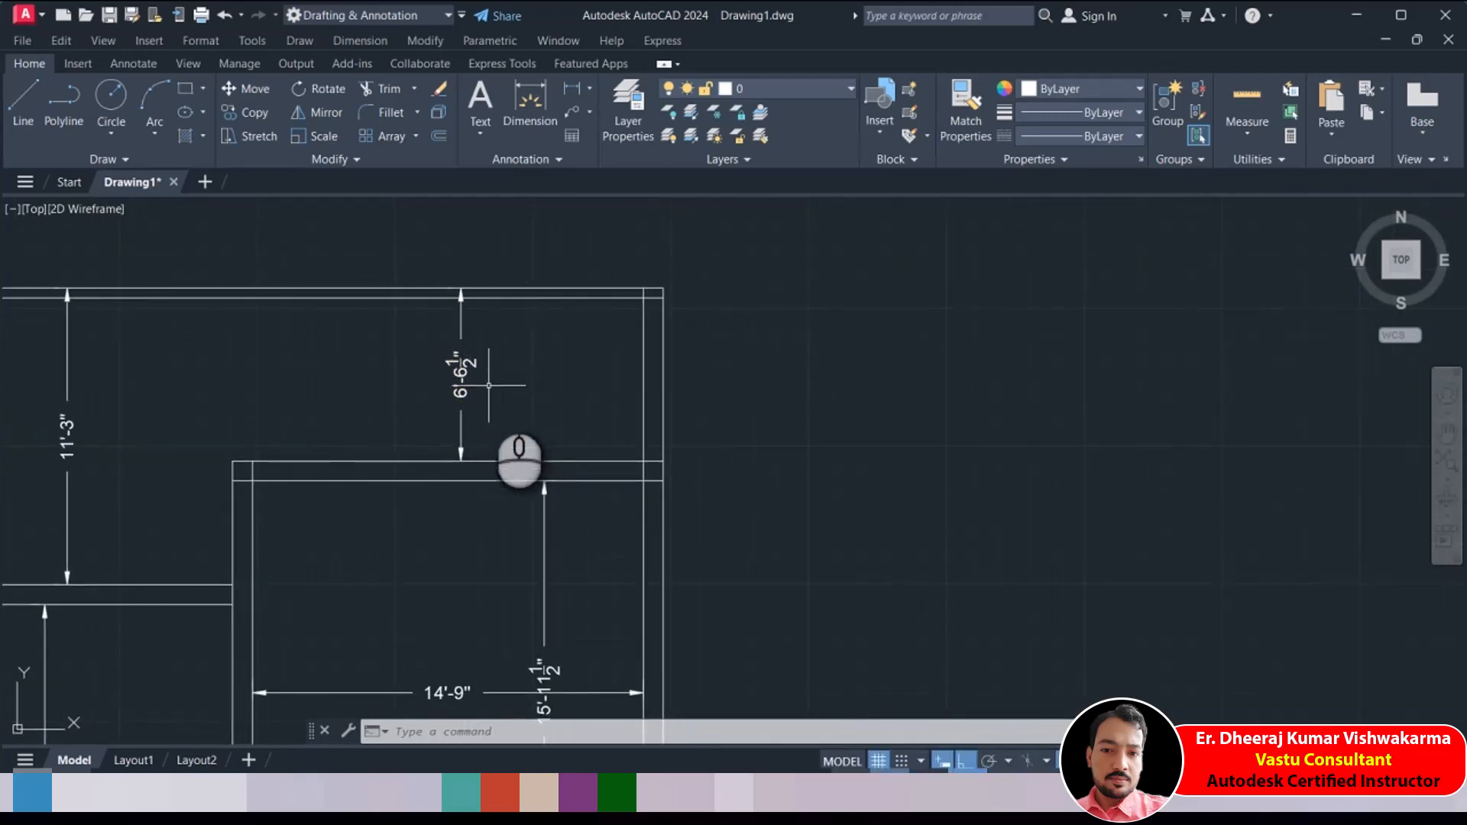
pyautogui.moveTo(464, 392); pyautogui.dragTo(430, 366, button='middle')
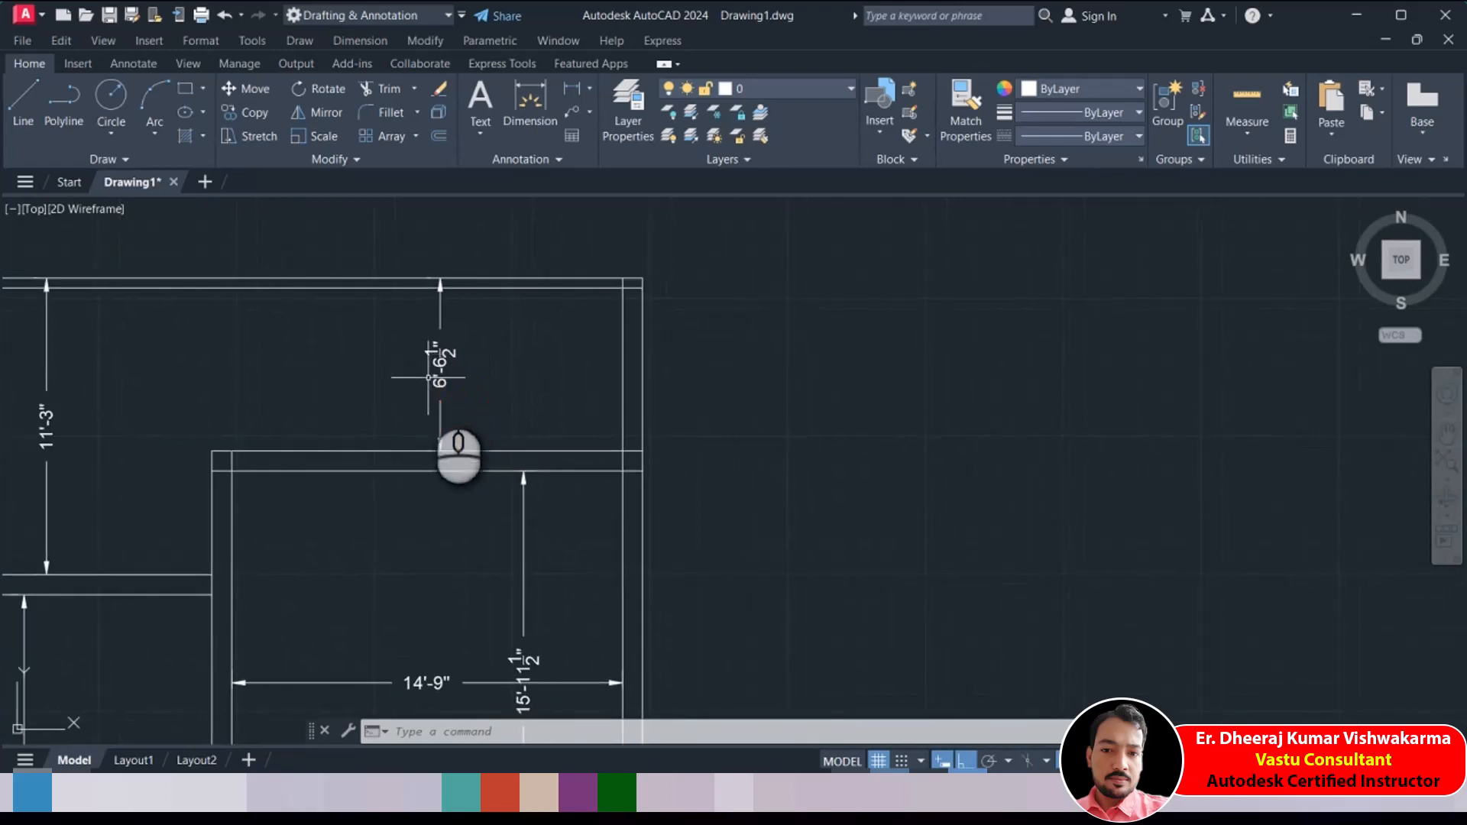
pyautogui.scroll(-3, 440, 354)
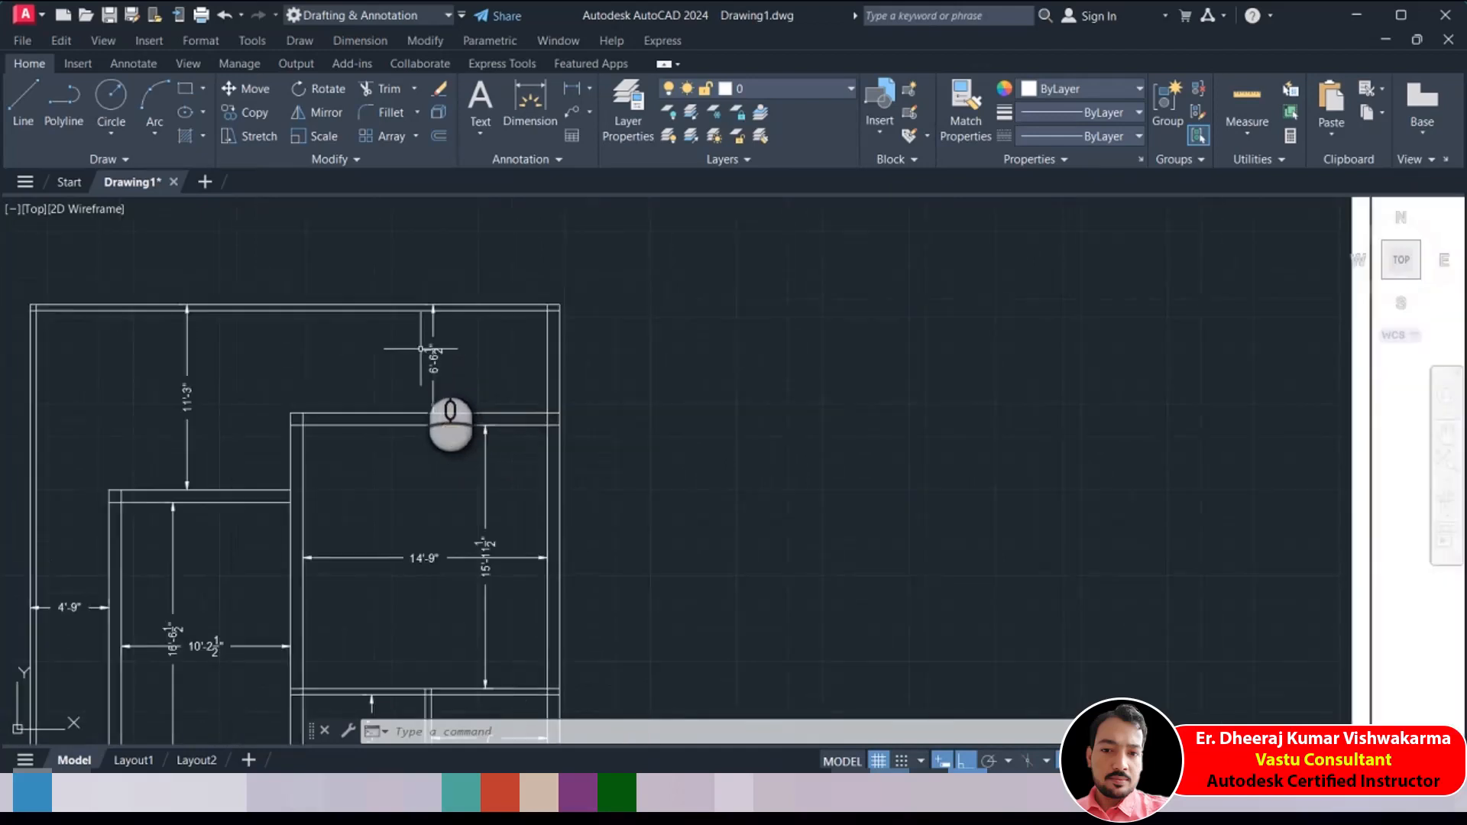
# Stretch the bedroom's north wall, with its connected side walls and dimensions, 2'6.5" north toward the rear boundary
pyautogui.click(248, 136)
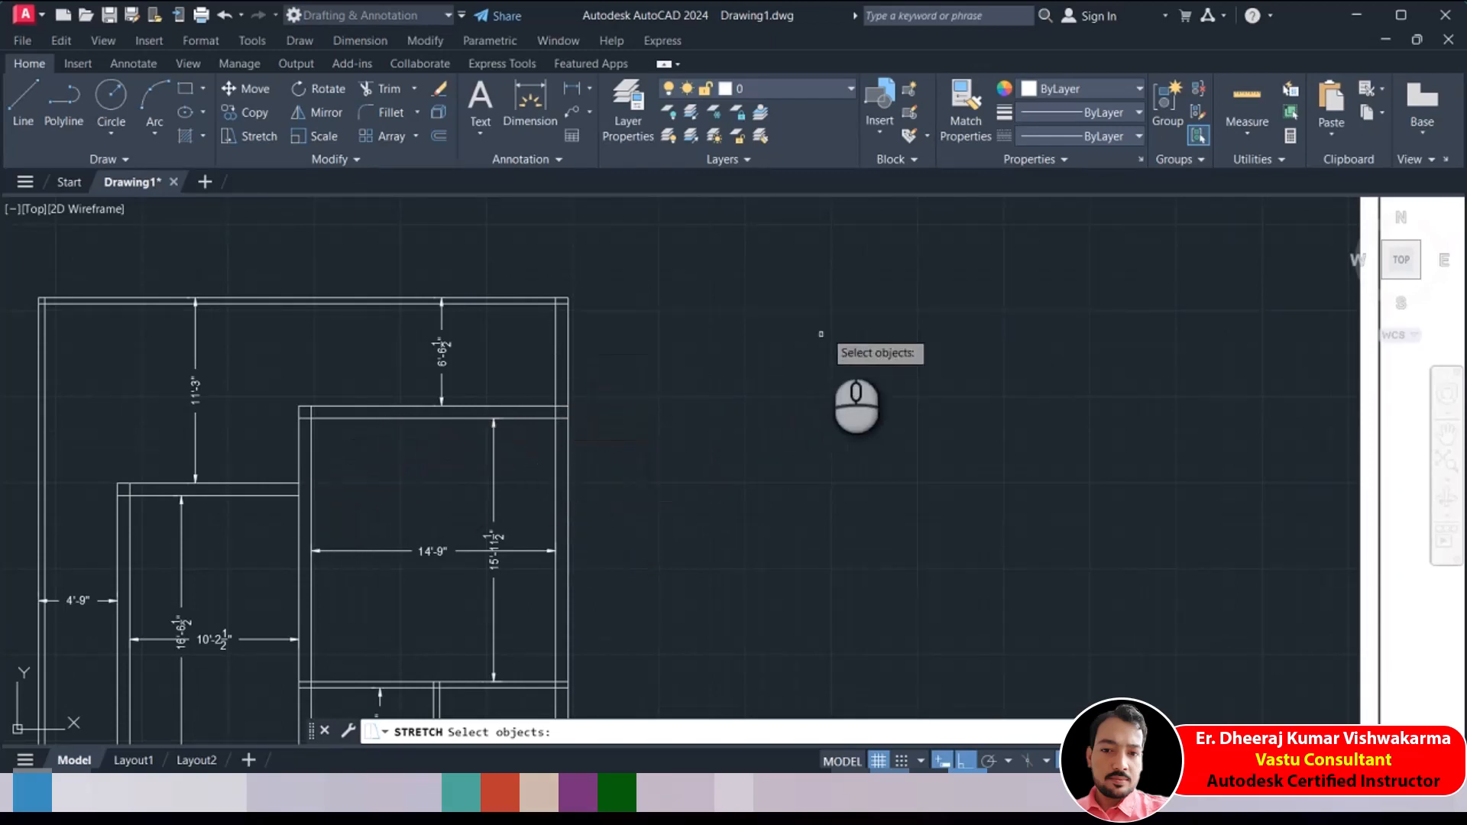
pyautogui.click(942, 306)
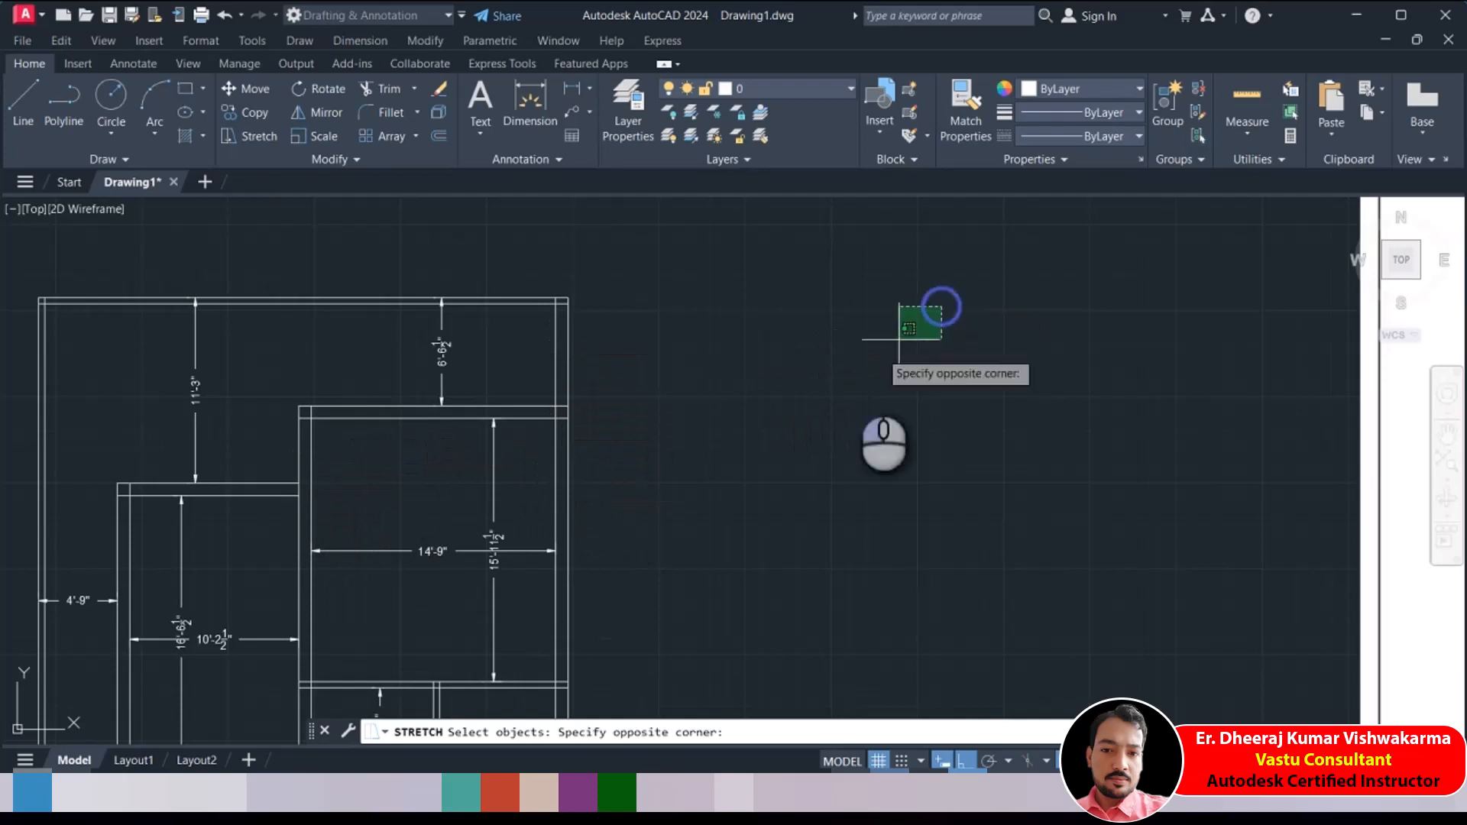
pyautogui.click(700, 443)
pyautogui.click(617, 351)
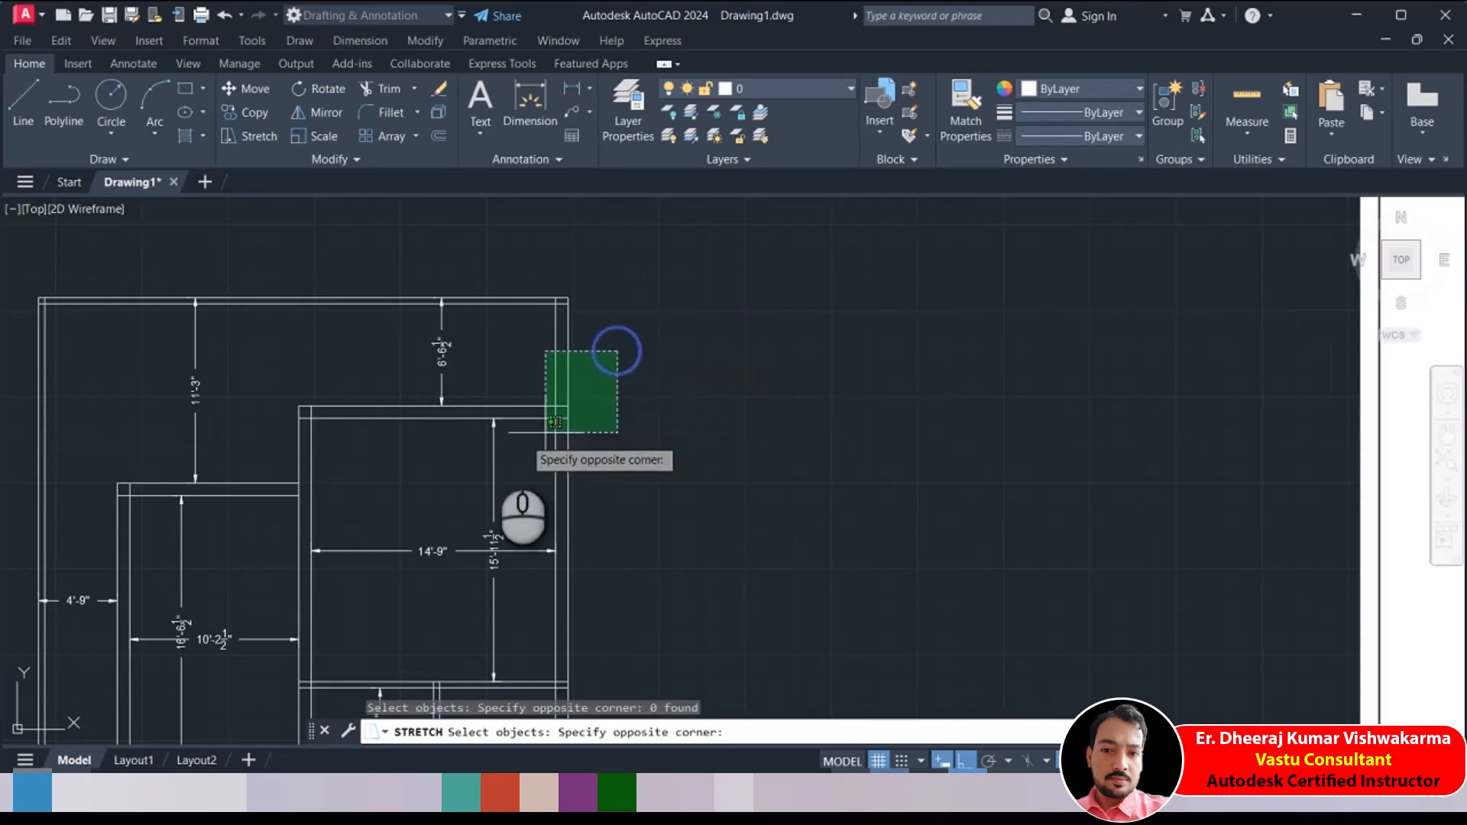
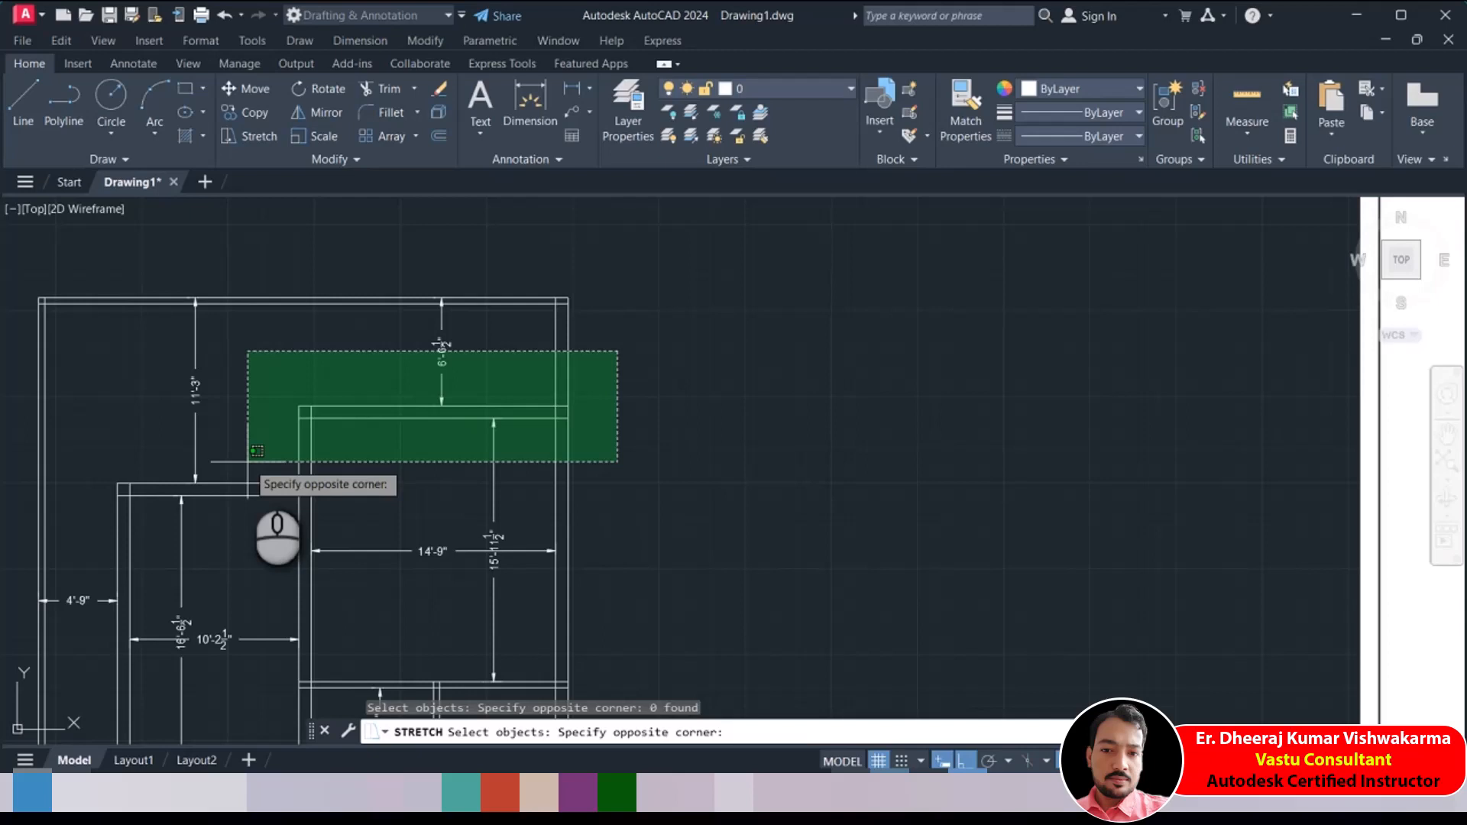
pyautogui.click(249, 458)
pyautogui.press('Return')
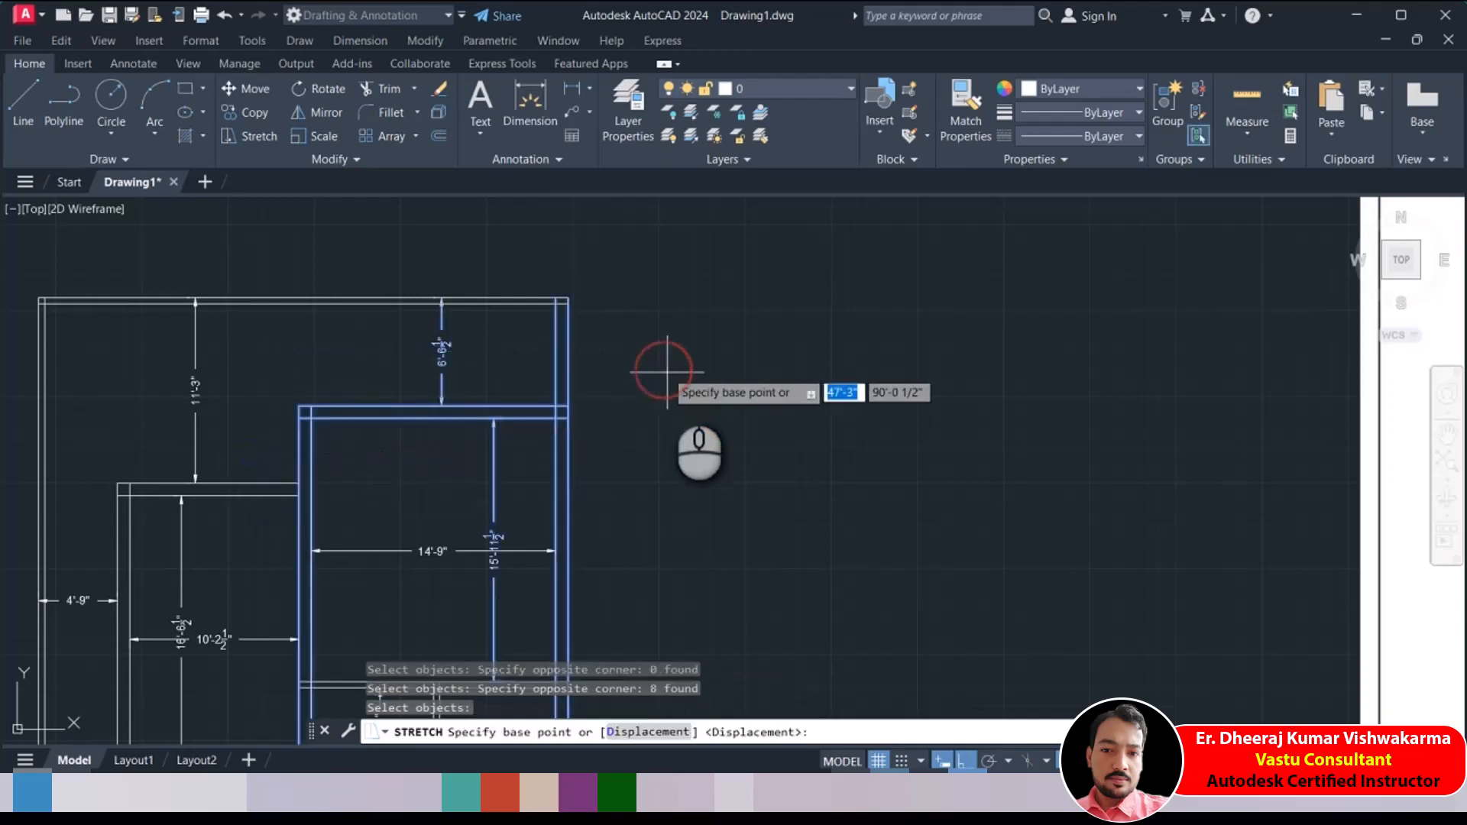
pyautogui.click(692, 413)
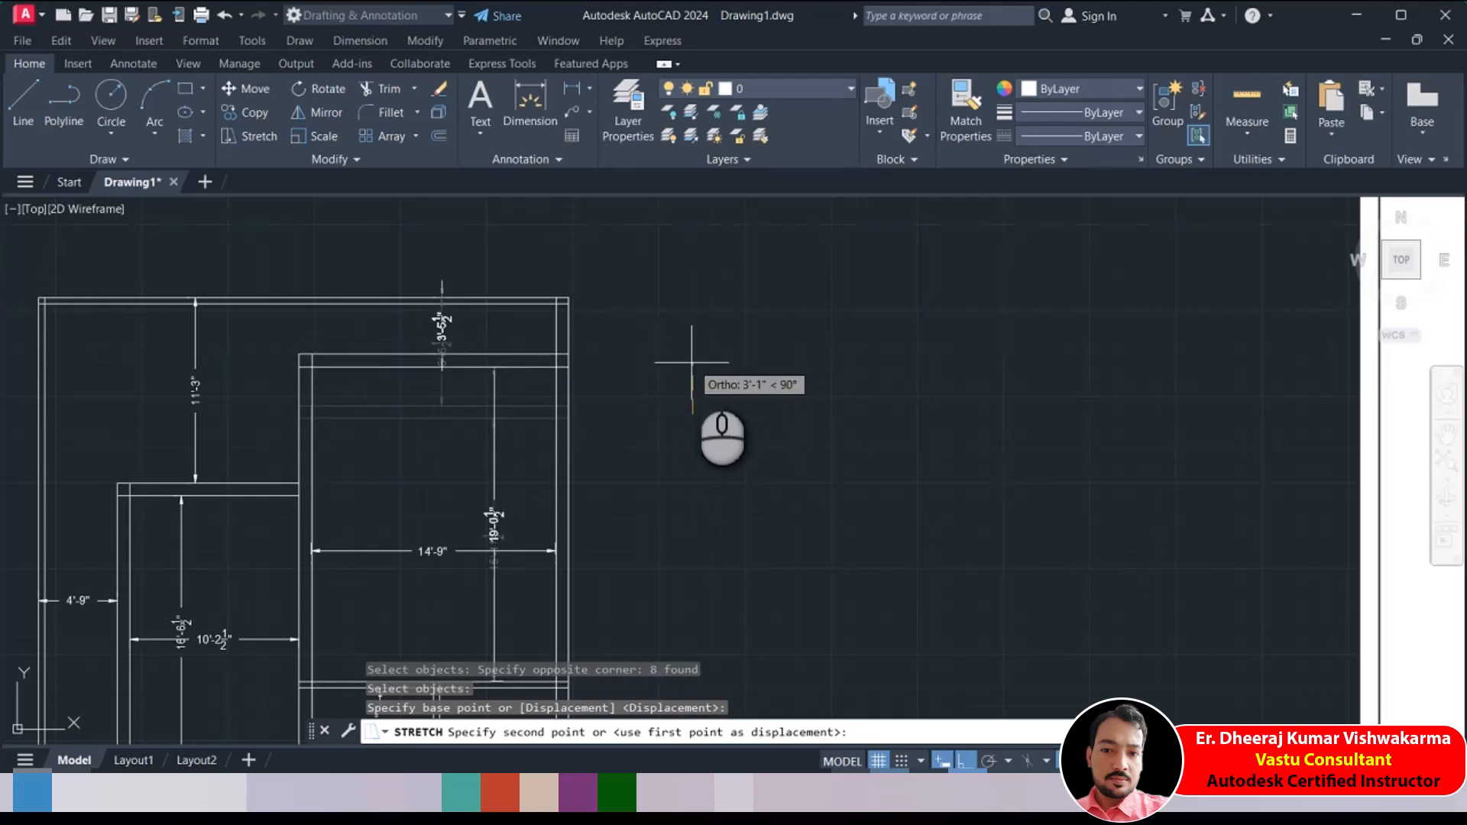
pyautogui.write("2'6.")
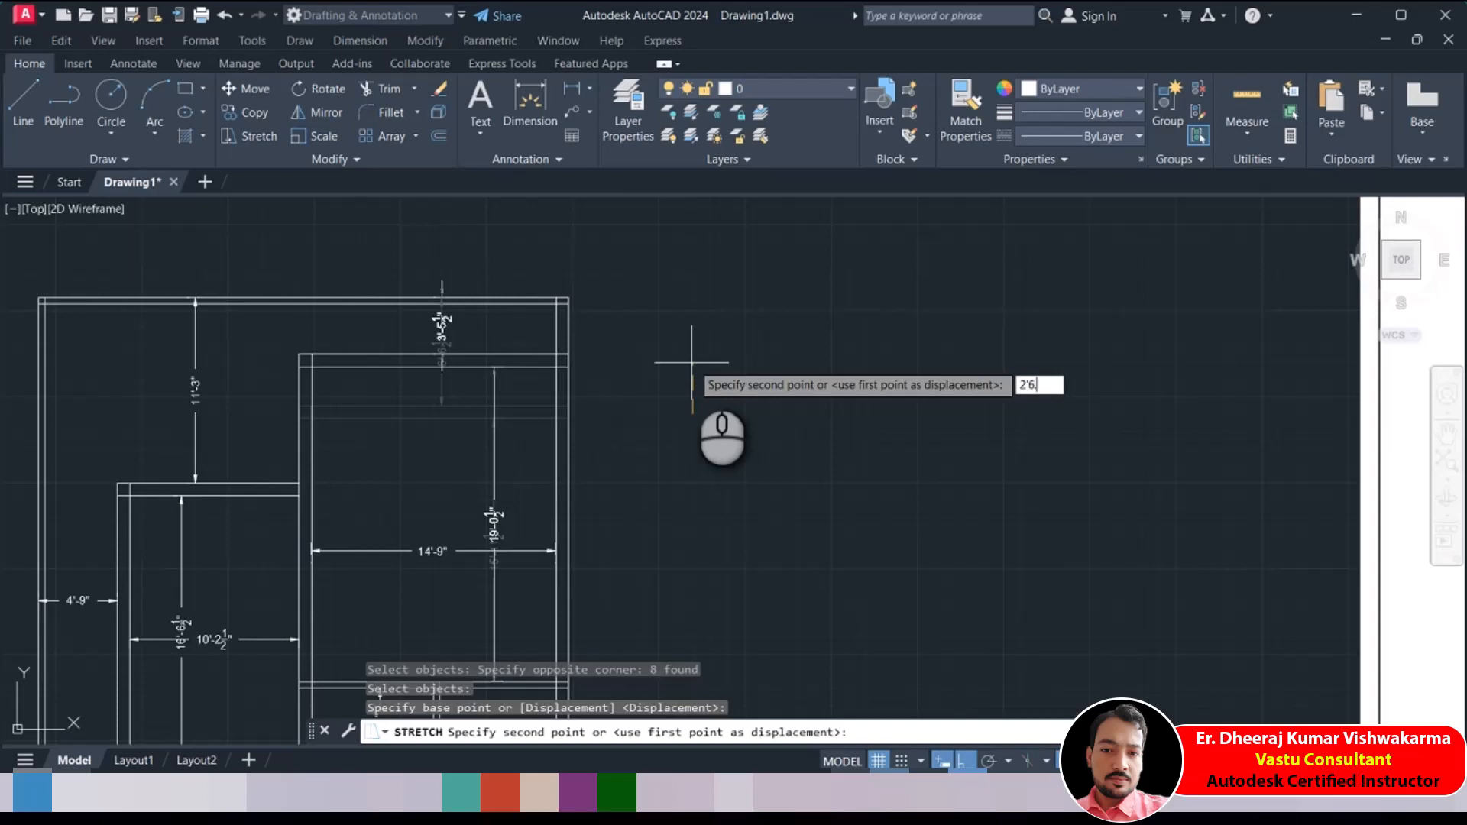
pyautogui.write('5')
pyautogui.press('Return')
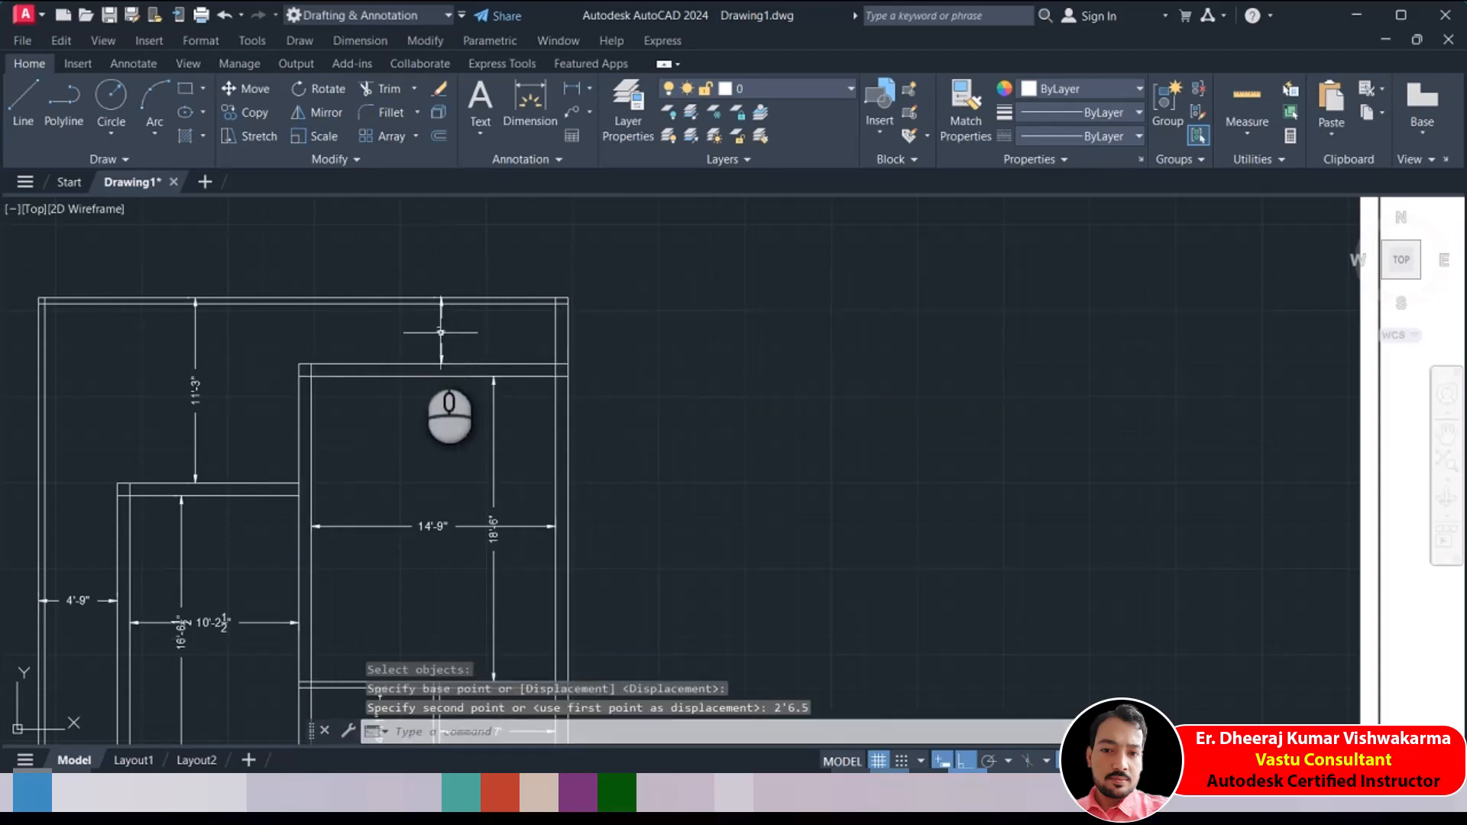
pyautogui.moveTo(189, 389); pyautogui.dragTo(380, 374, button='middle')
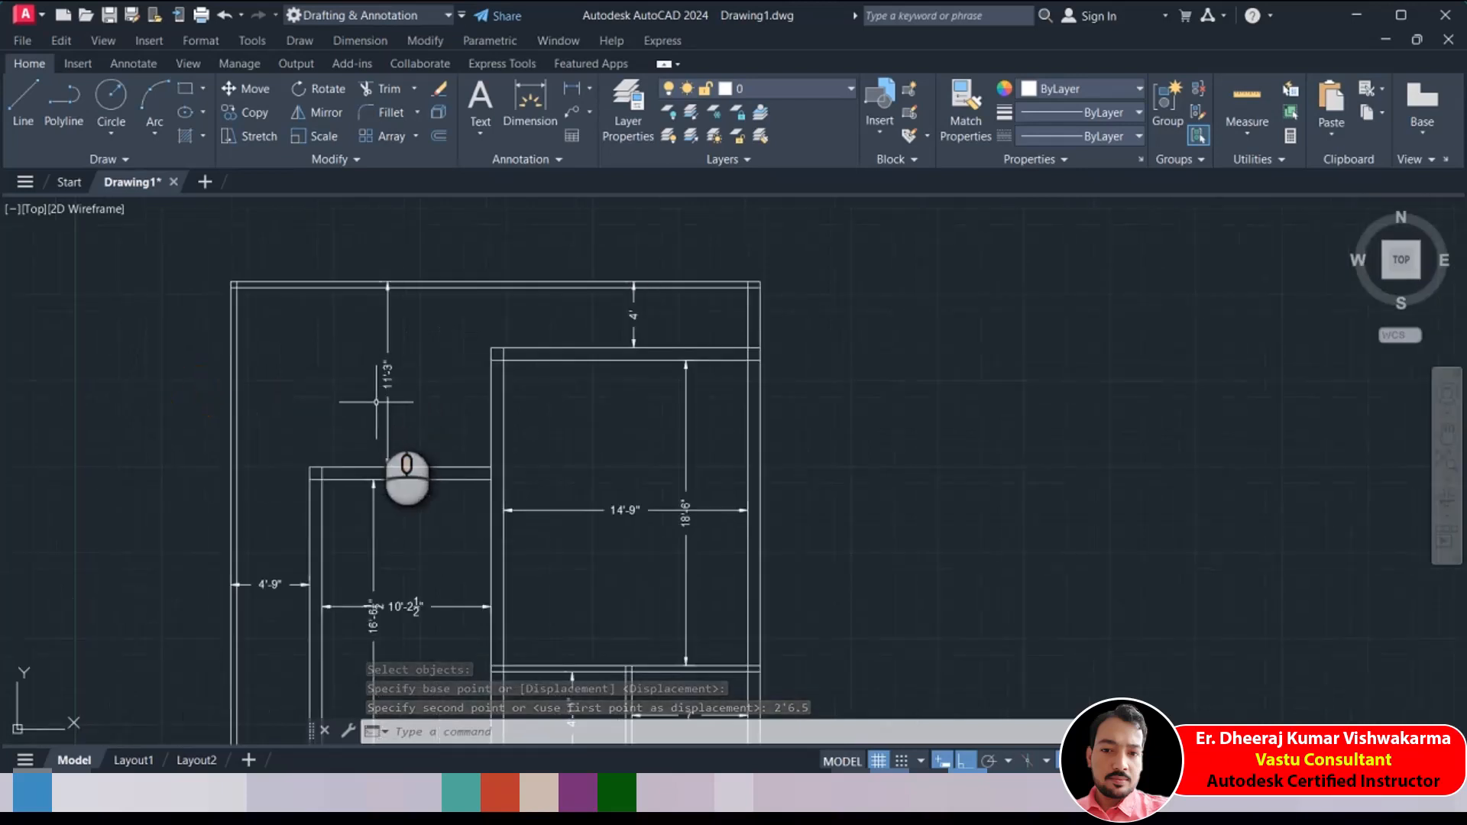
# Compare the dimensioned setback between the rear boundary and the living room's north wall with the rear lawn depth on the Exercise 11 reference plan
pyautogui.scroll(2, 376, 383)
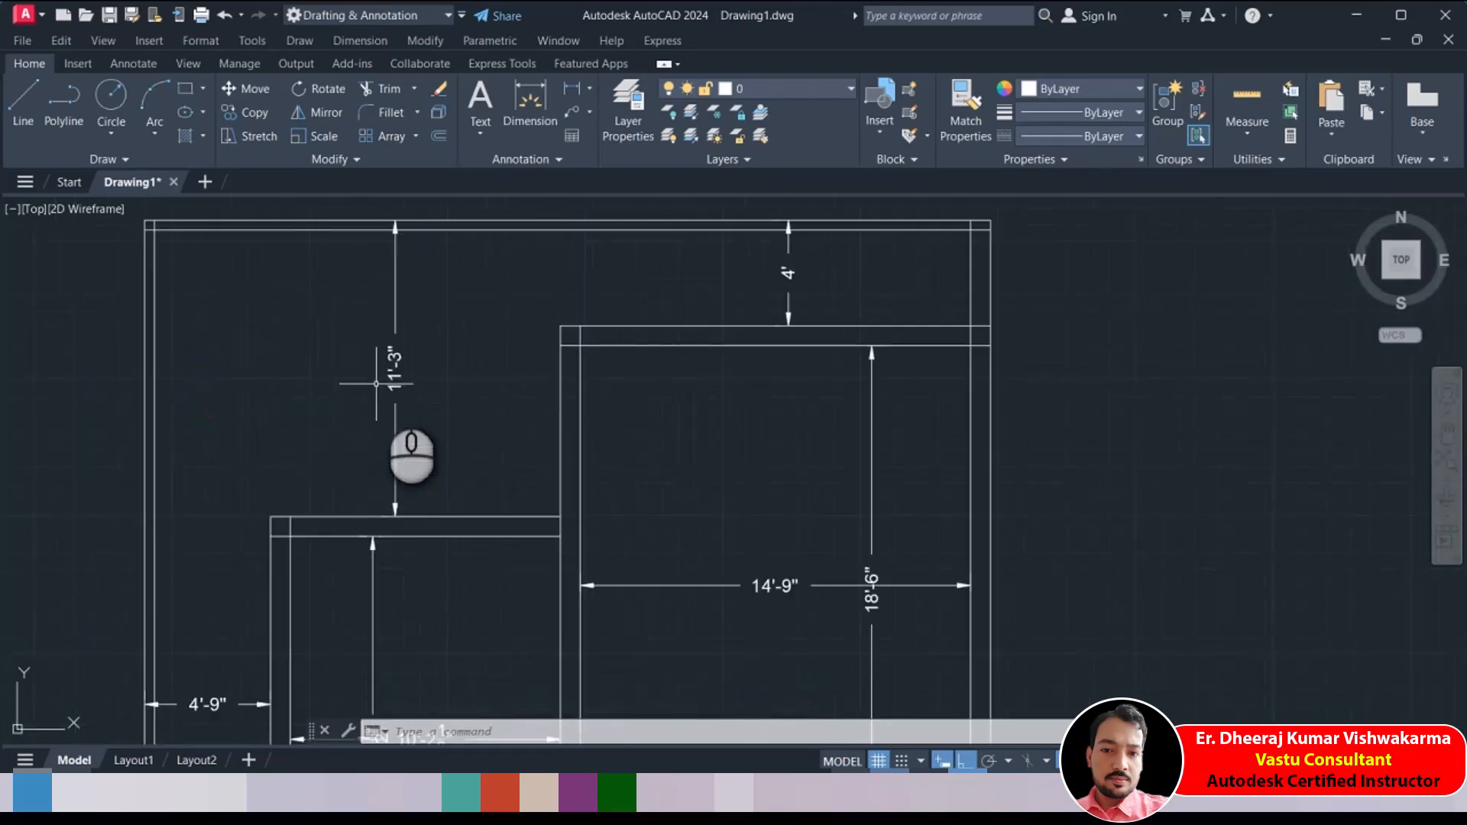
pyautogui.scroll(-3, 394, 374)
pyautogui.moveTo(857, 383); pyautogui.dragTo(802, 383, button='middle')
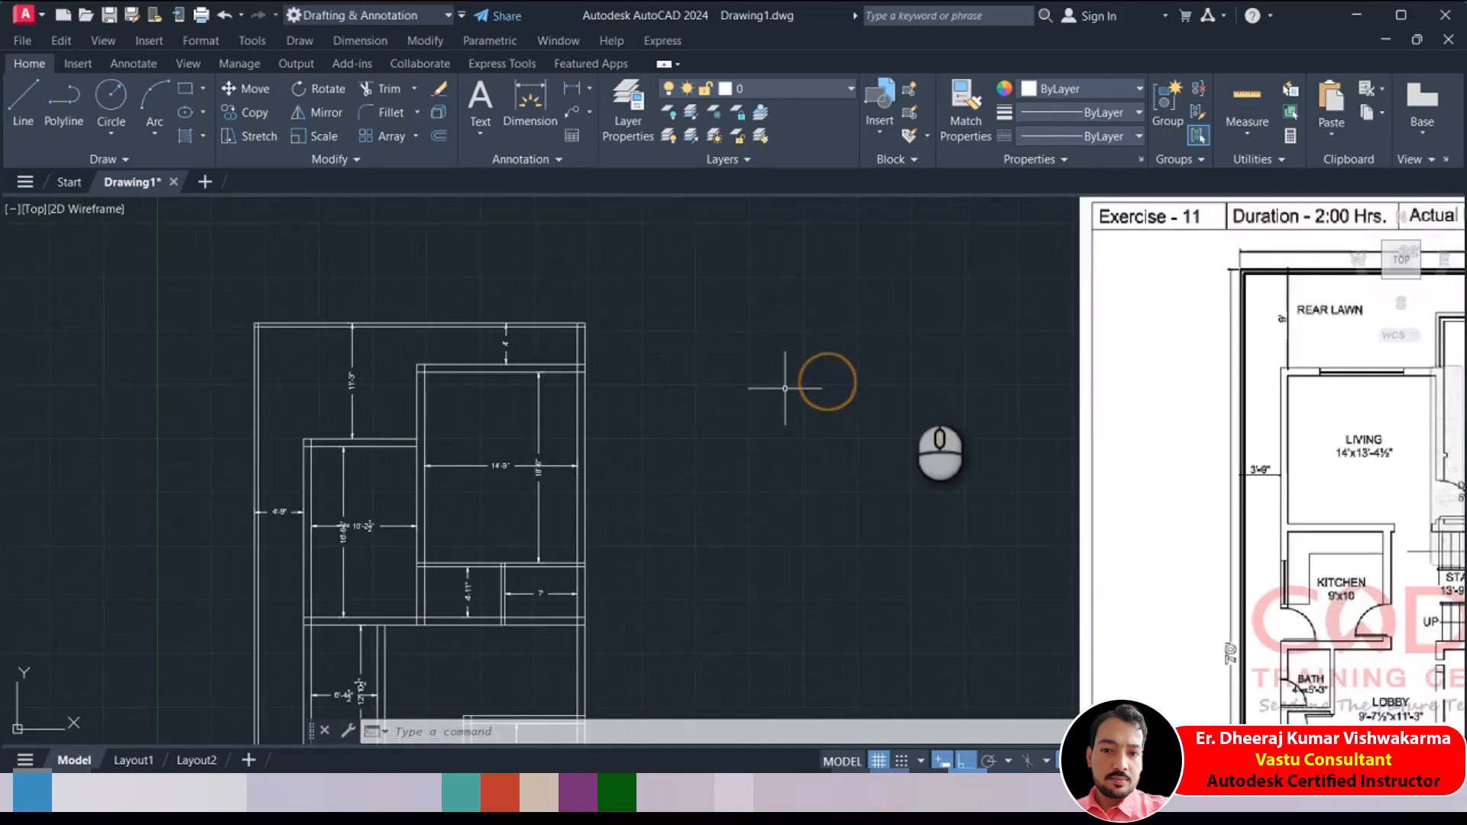
pyautogui.moveTo(1280, 339)
pyautogui.mouseDown(button='middle')
pyautogui.moveTo(1137, 368)
pyautogui.moveTo(955, 371)
pyautogui.mouseUp(button='middle')
pyautogui.scroll(6, 951, 368)
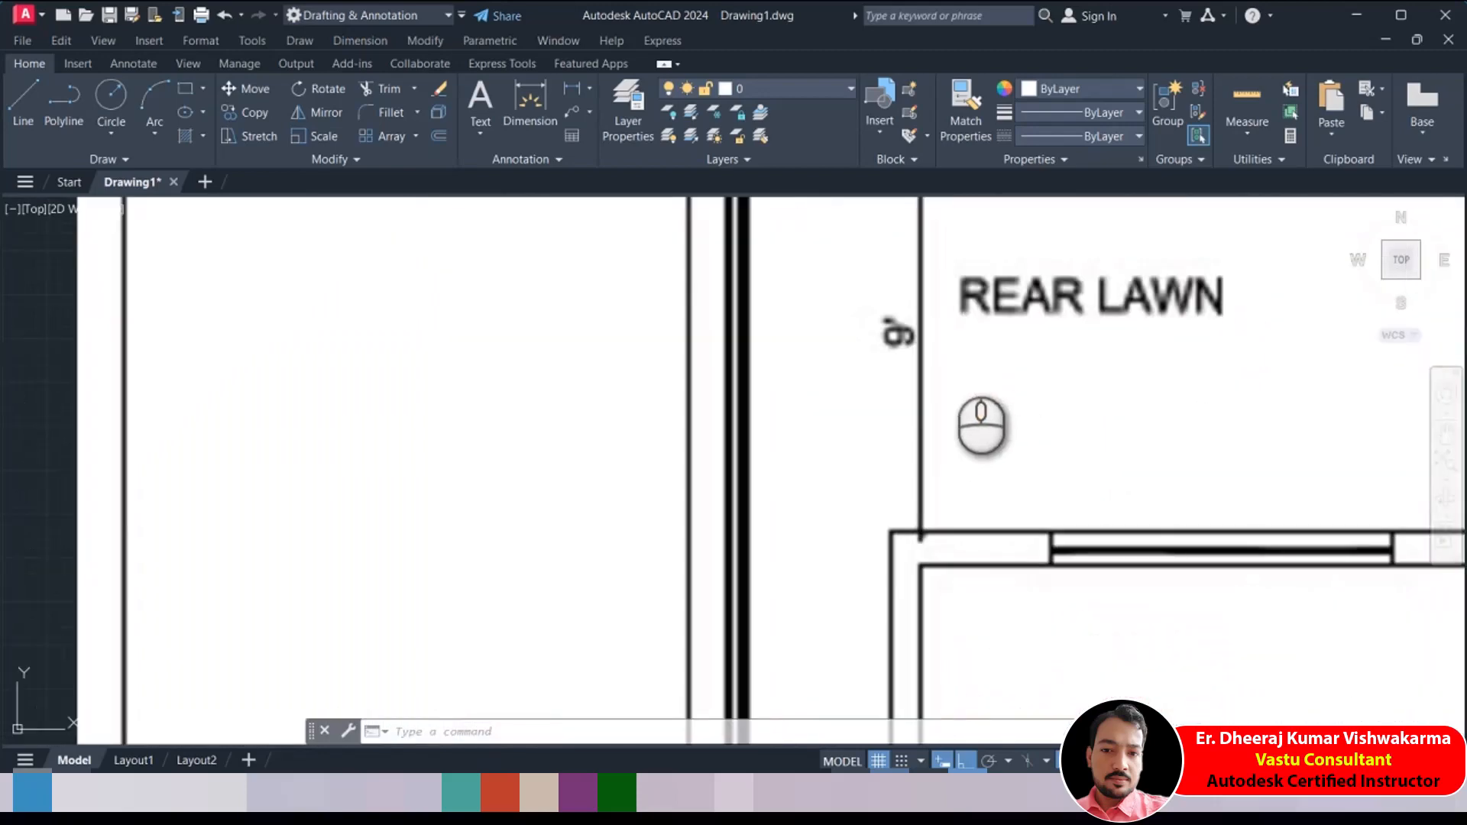
pyautogui.scroll(-4, 917, 340)
pyautogui.scroll(-2, 204, 412)
pyautogui.moveTo(230, 424); pyautogui.dragTo(1147, 424, button='middle')
pyautogui.scroll(2, 672, 455)
pyautogui.moveTo(657, 497); pyautogui.dragTo(350, 414, button='middle')
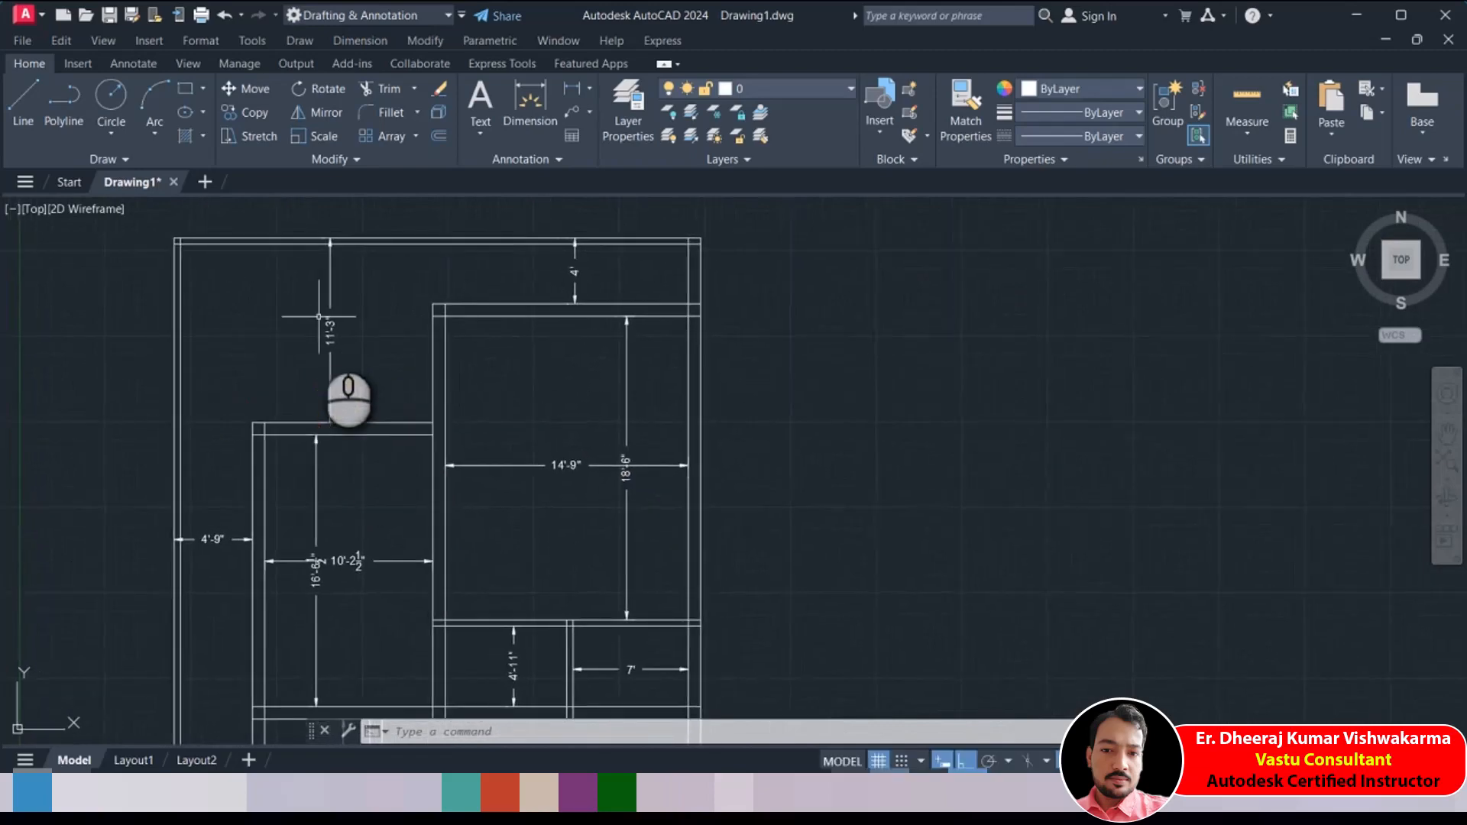
# Stretch the living room's north wall, with its connected side walls and dimensions, 2'3" north toward the rear boundary
pyautogui.moveTo(321, 356); pyautogui.dragTo(349, 349, button='middle')
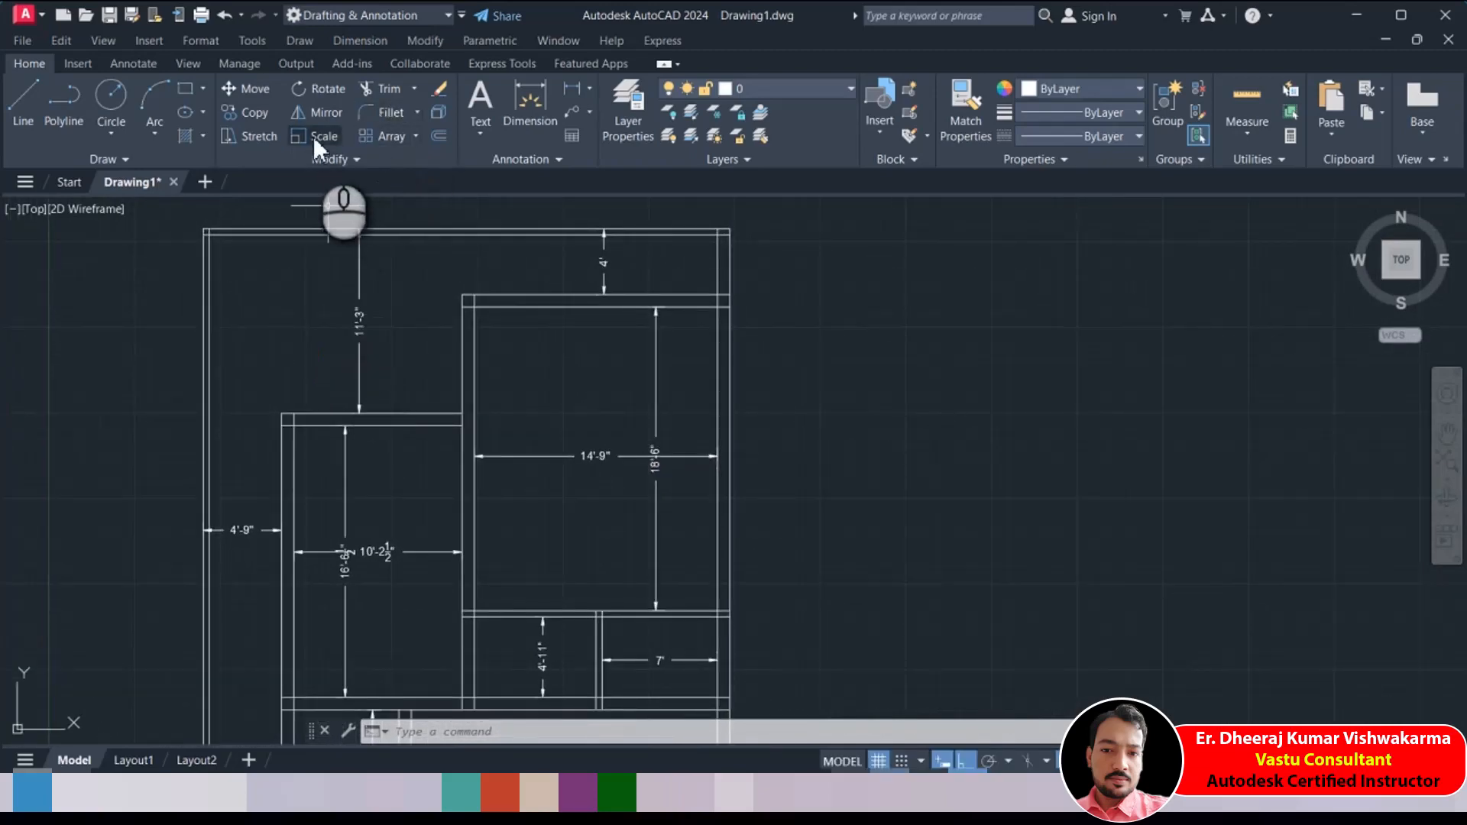
pyautogui.click(228, 138)
pyautogui.click(505, 392)
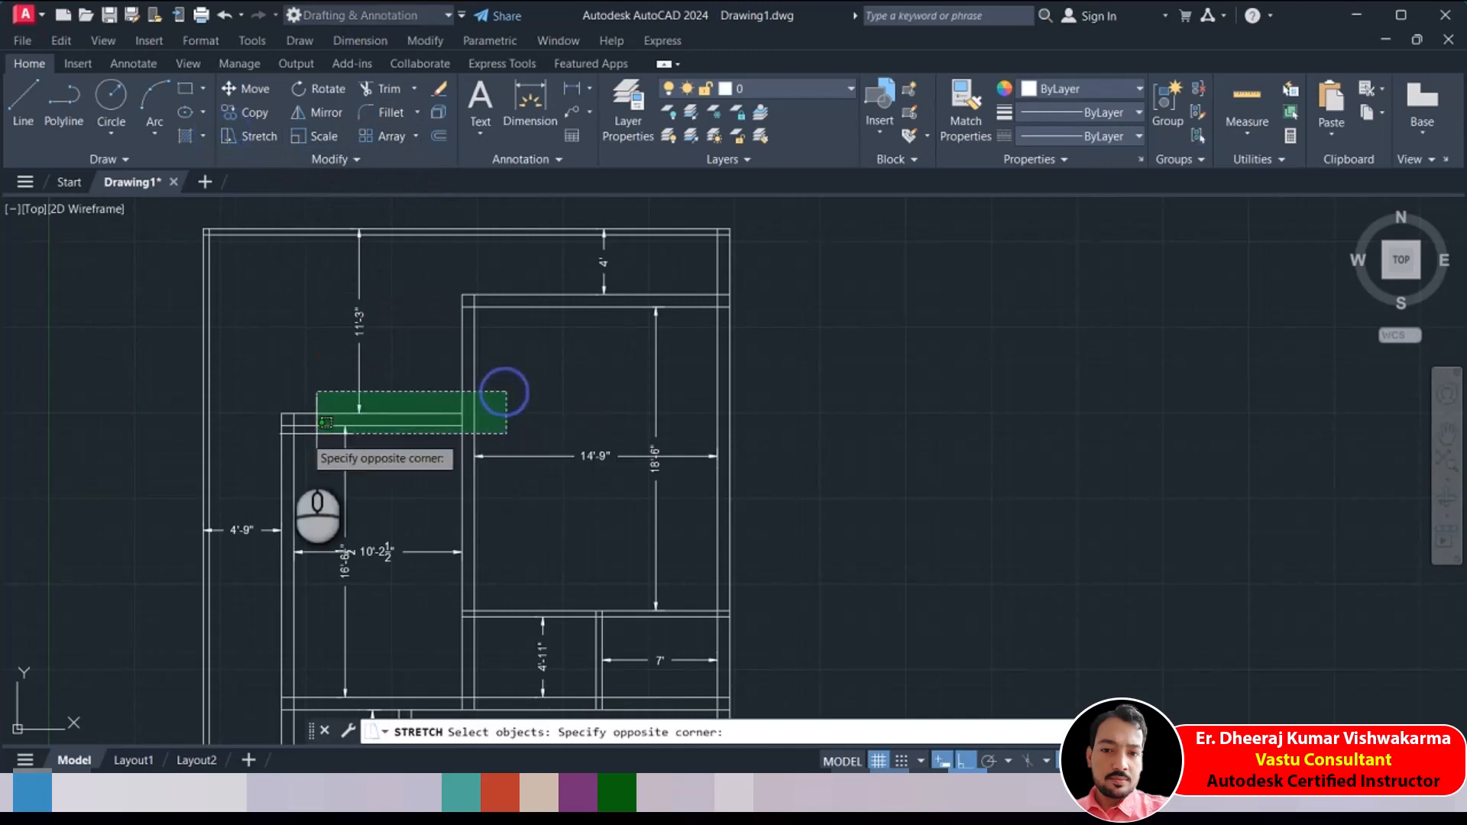
pyautogui.click(271, 437)
pyautogui.rightClick(268, 360)
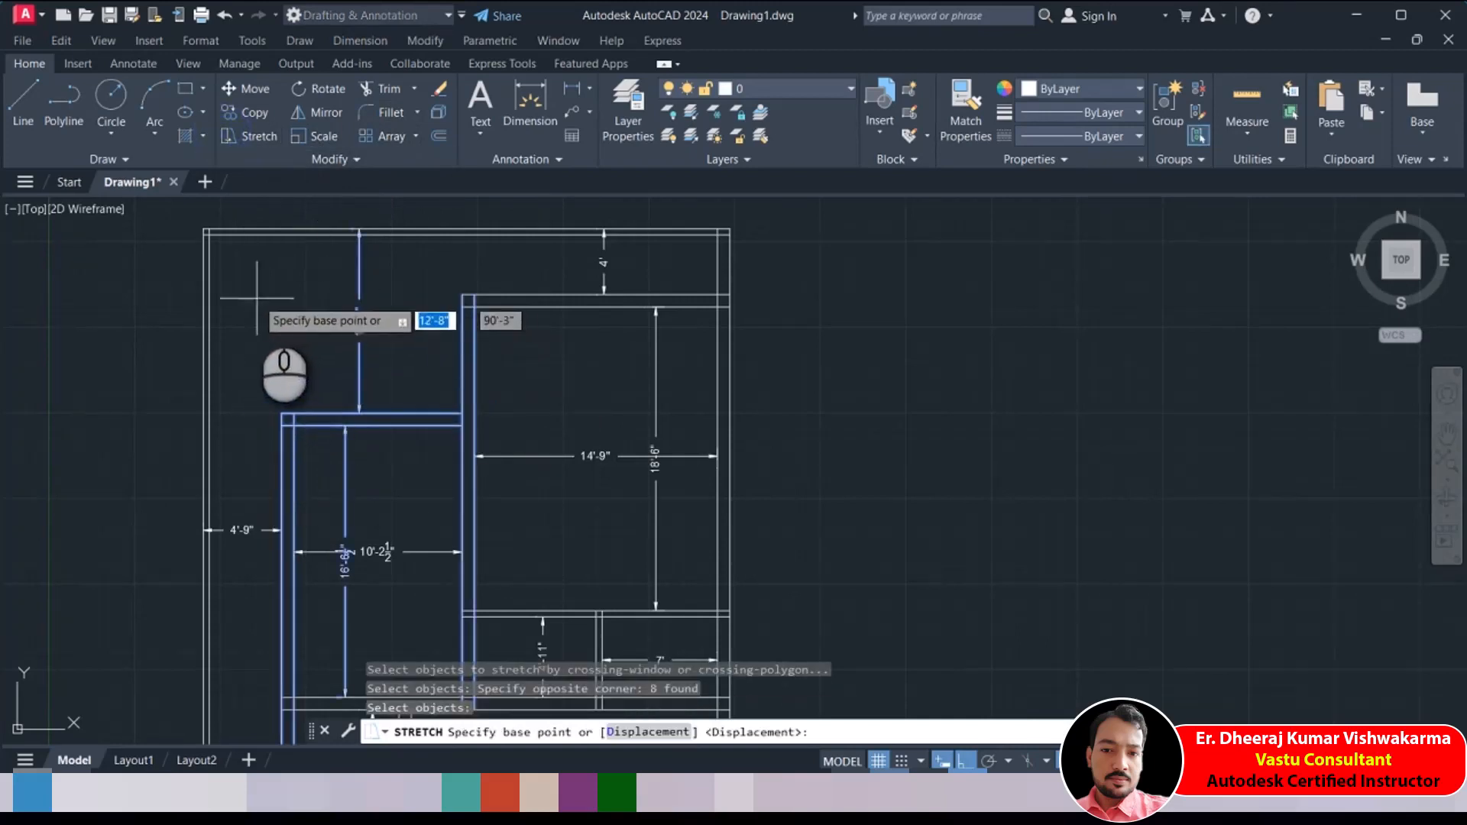
pyautogui.click(246, 402)
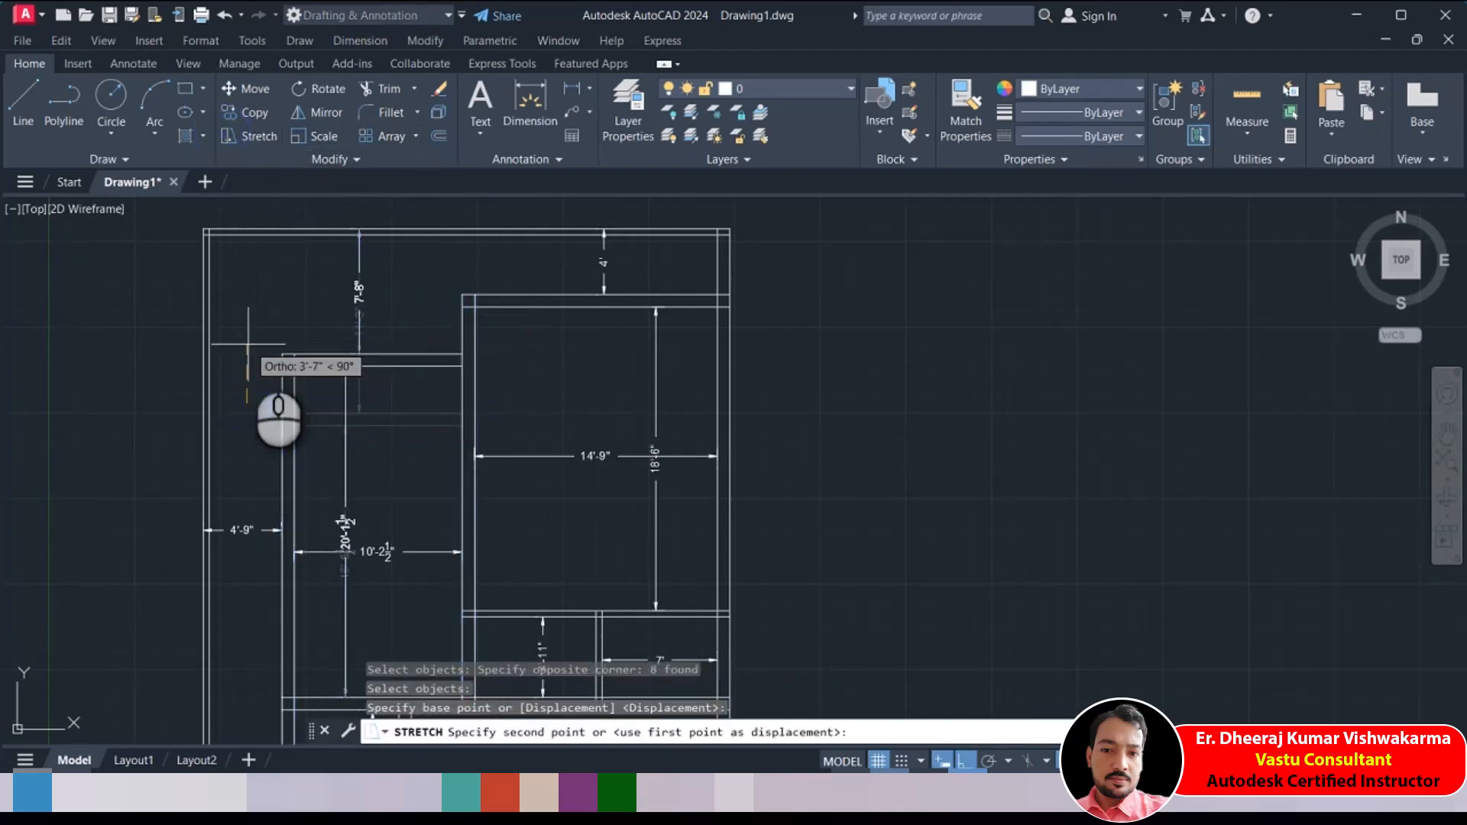
pyautogui.write("2'3")
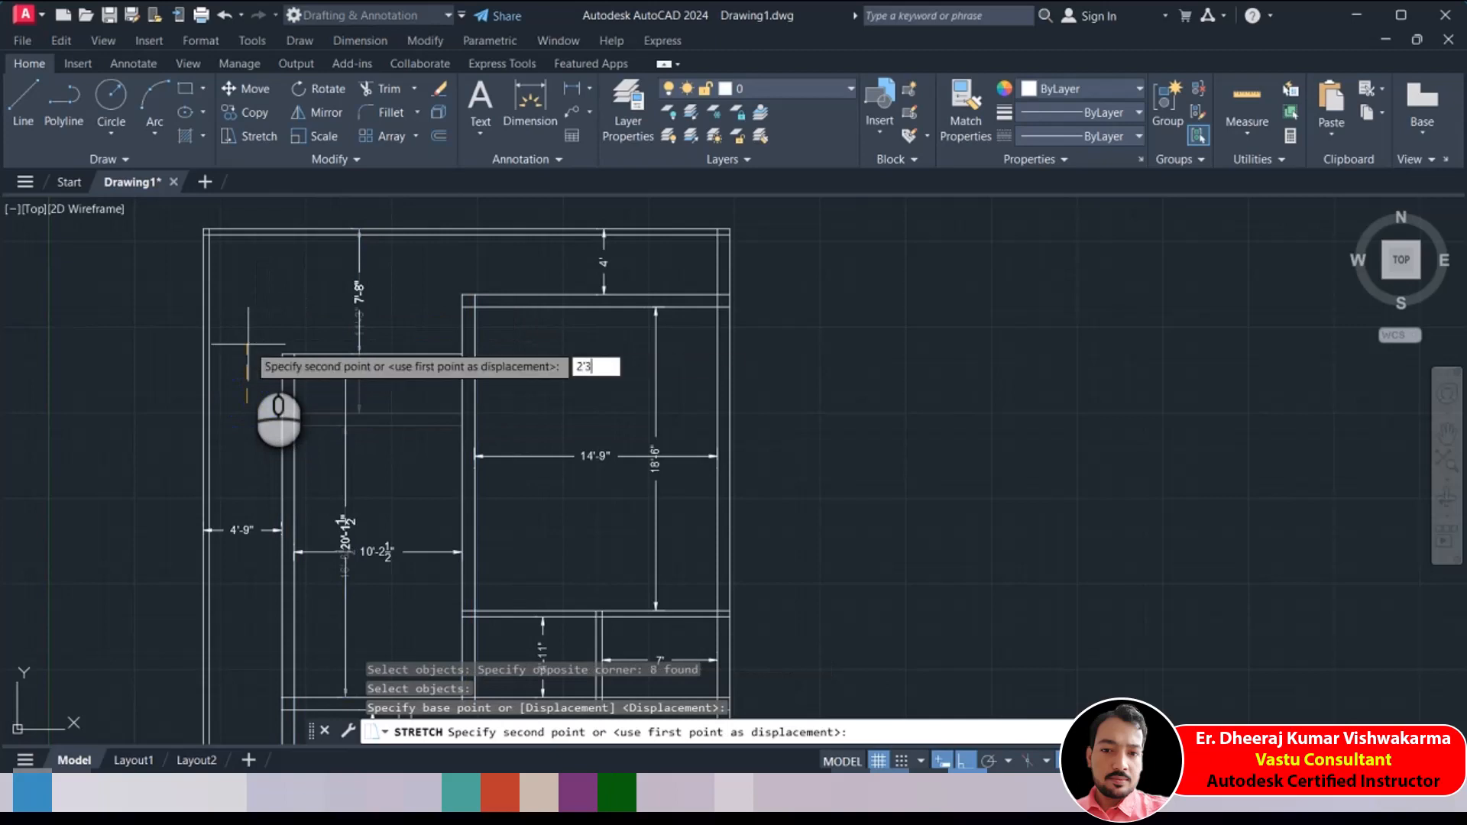
pyautogui.press('Return')
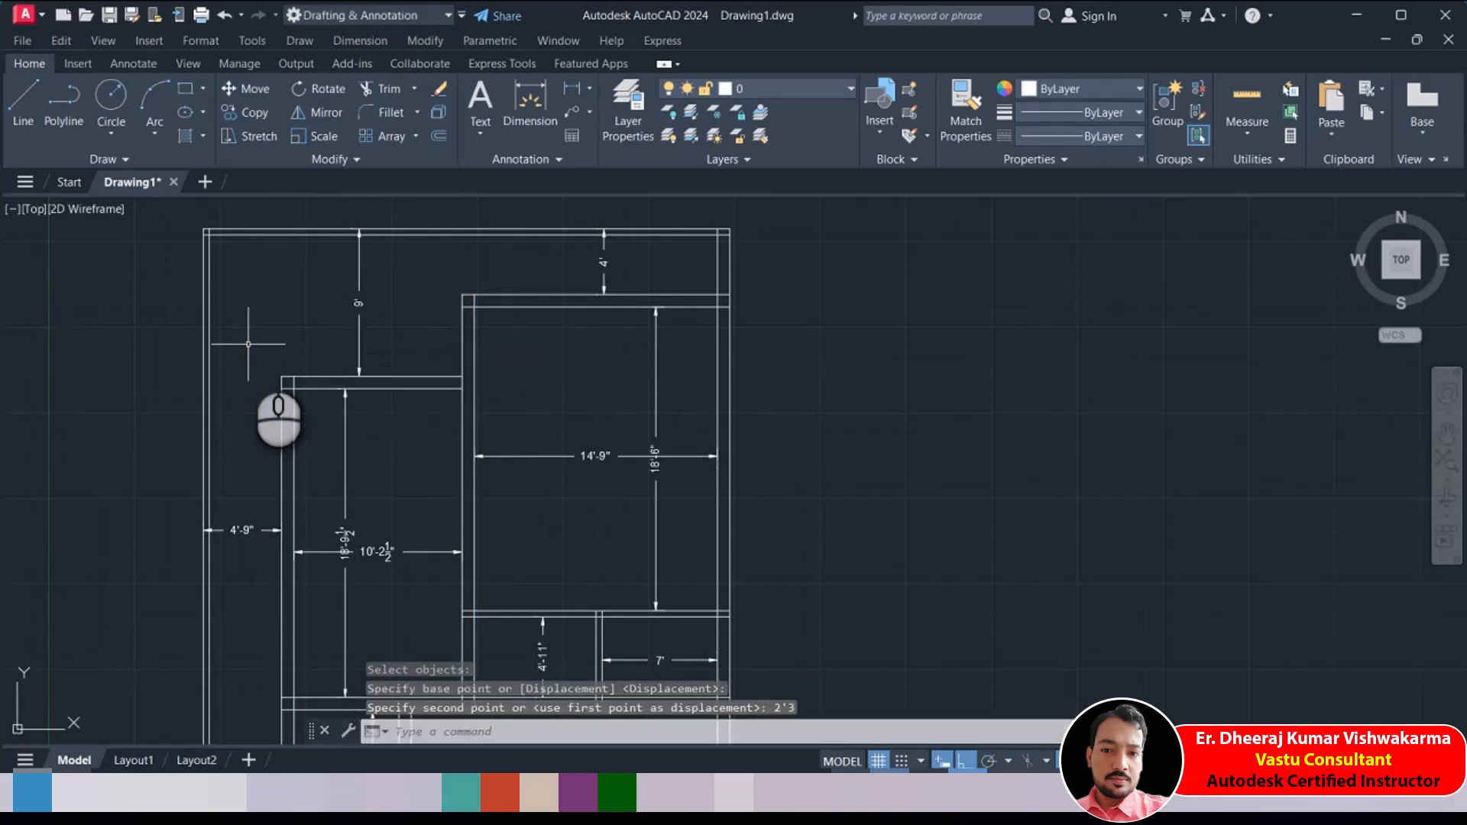
# Compare the dimensioned side setback between the west boundary and the living room's west wall with the Exercise 11 reference plan
pyautogui.scroll(-2, 298, 424)
pyautogui.moveTo(474, 493); pyautogui.dragTo(385, 410, button='middle')
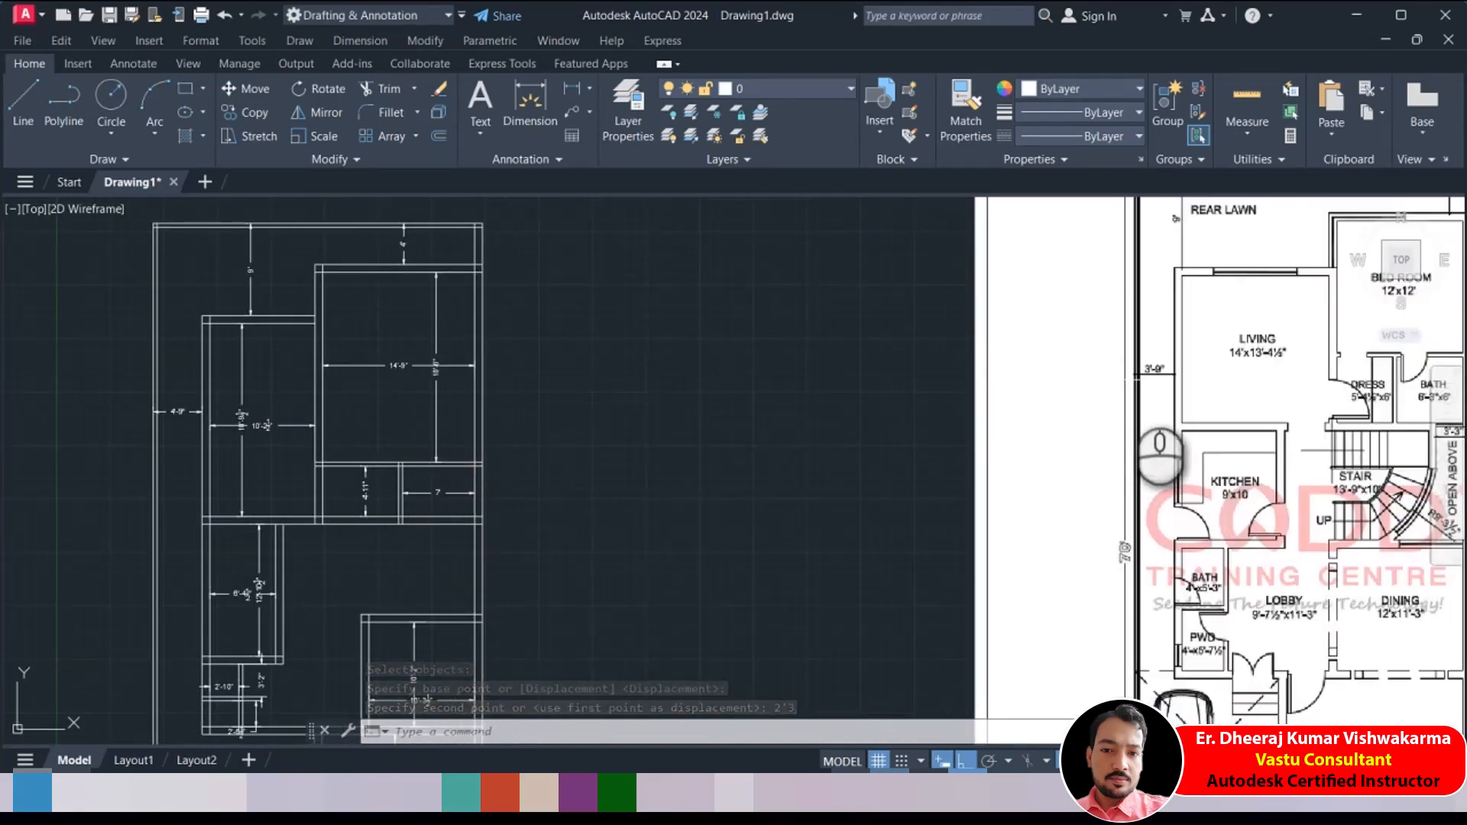
pyautogui.scroll(2, 1133, 380)
pyautogui.moveTo(1128, 381); pyautogui.dragTo(730, 413, button='middle')
pyautogui.scroll(2, 791, 467)
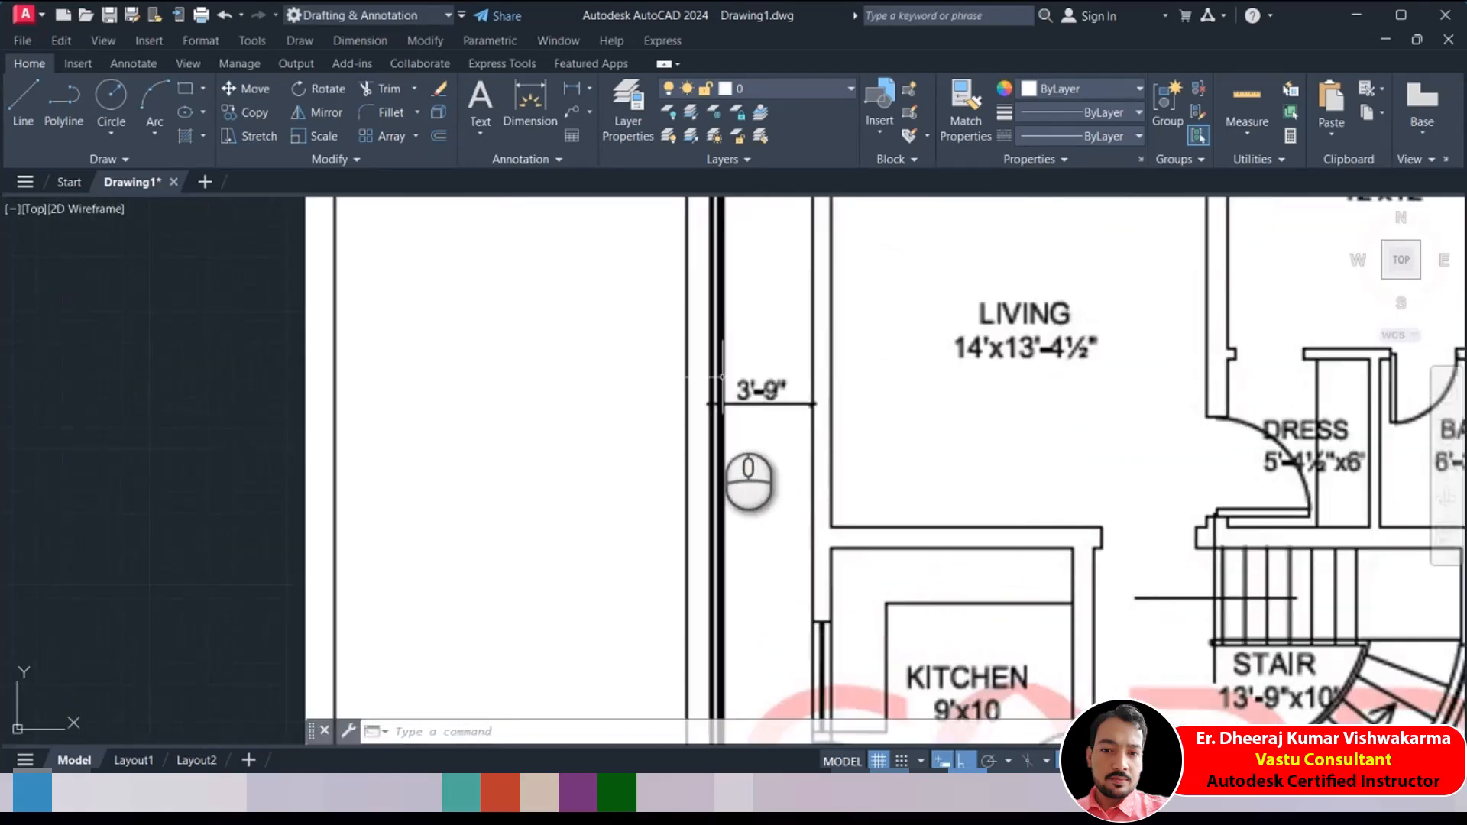
pyautogui.scroll(-7, 746, 481)
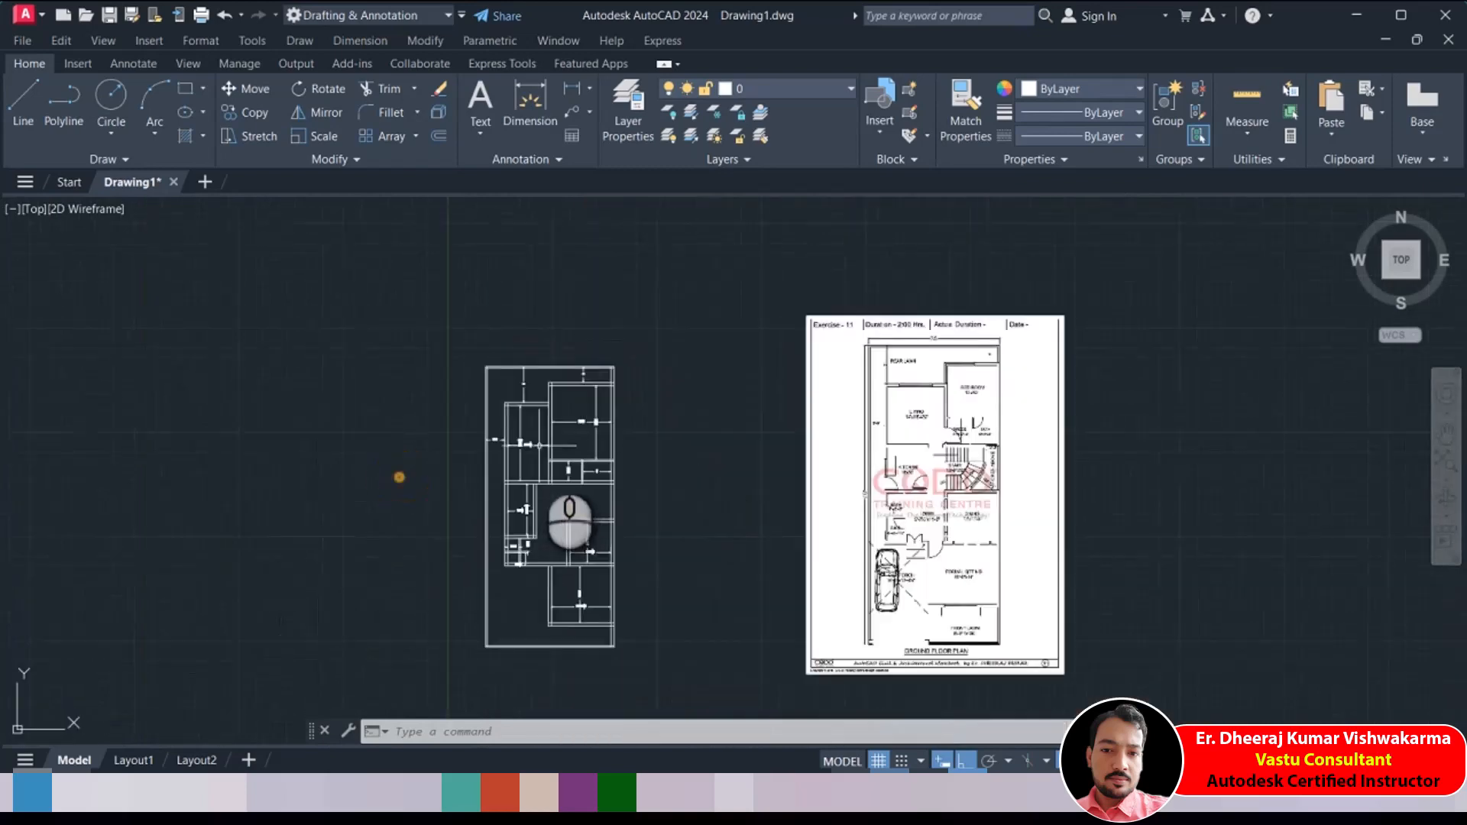
# Stretch the left outer wall of the rooms 1' toward the left boundary wall, narrowing the side passage
pyautogui.scroll(8, 399, 478)
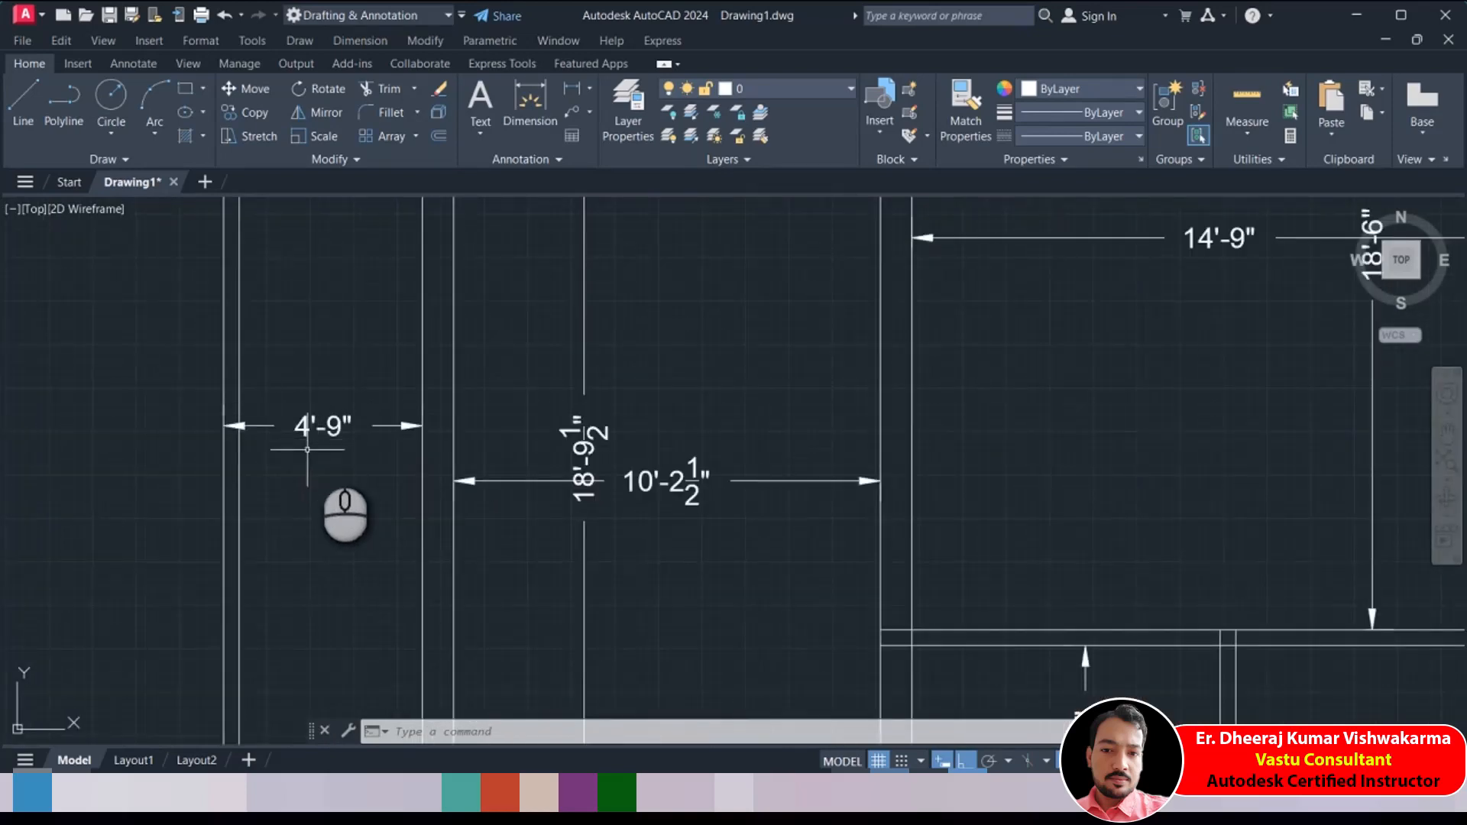
pyautogui.scroll(-4, 328, 425)
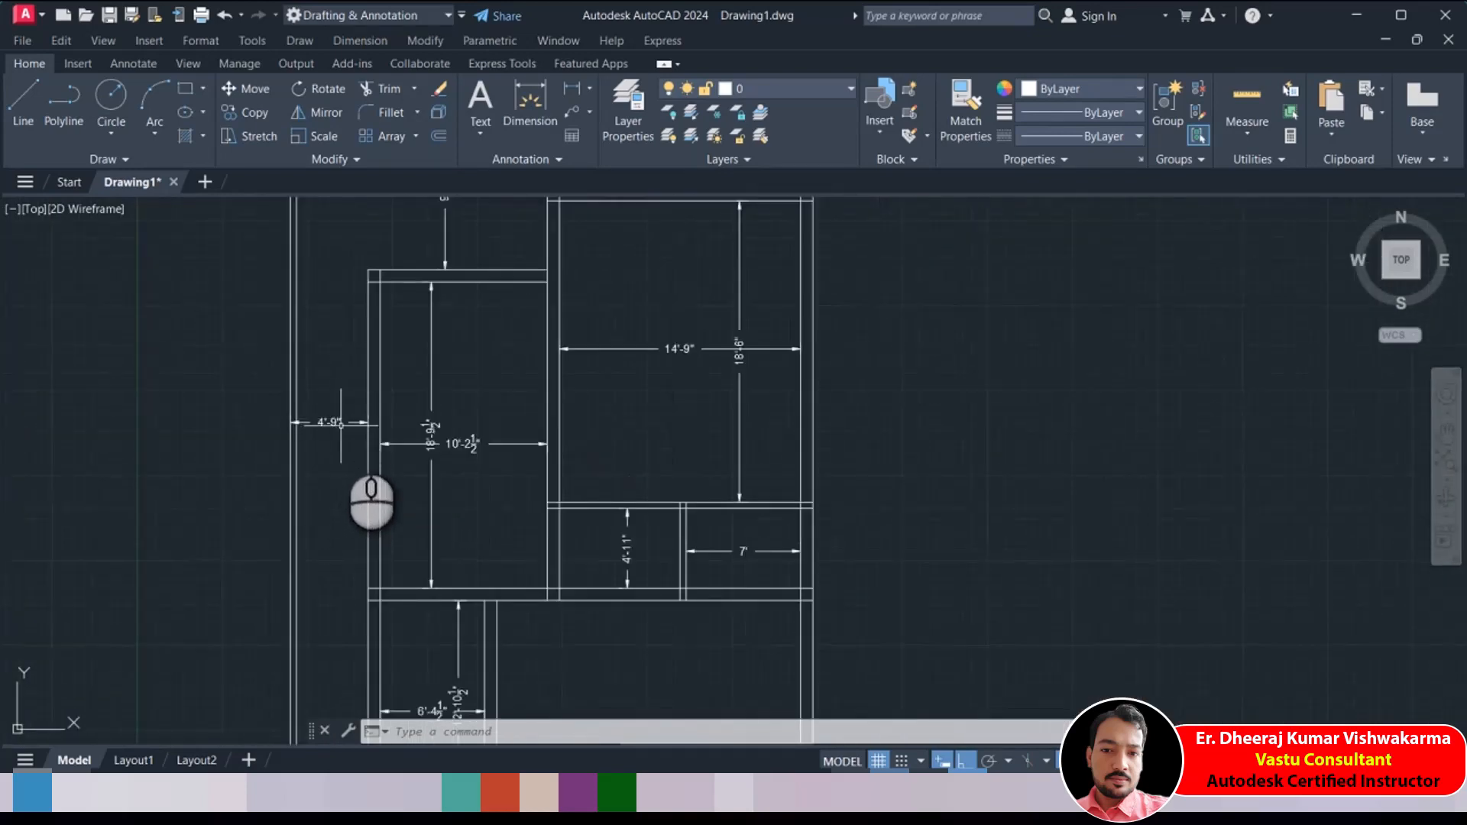
pyautogui.scroll(-4, 335, 422)
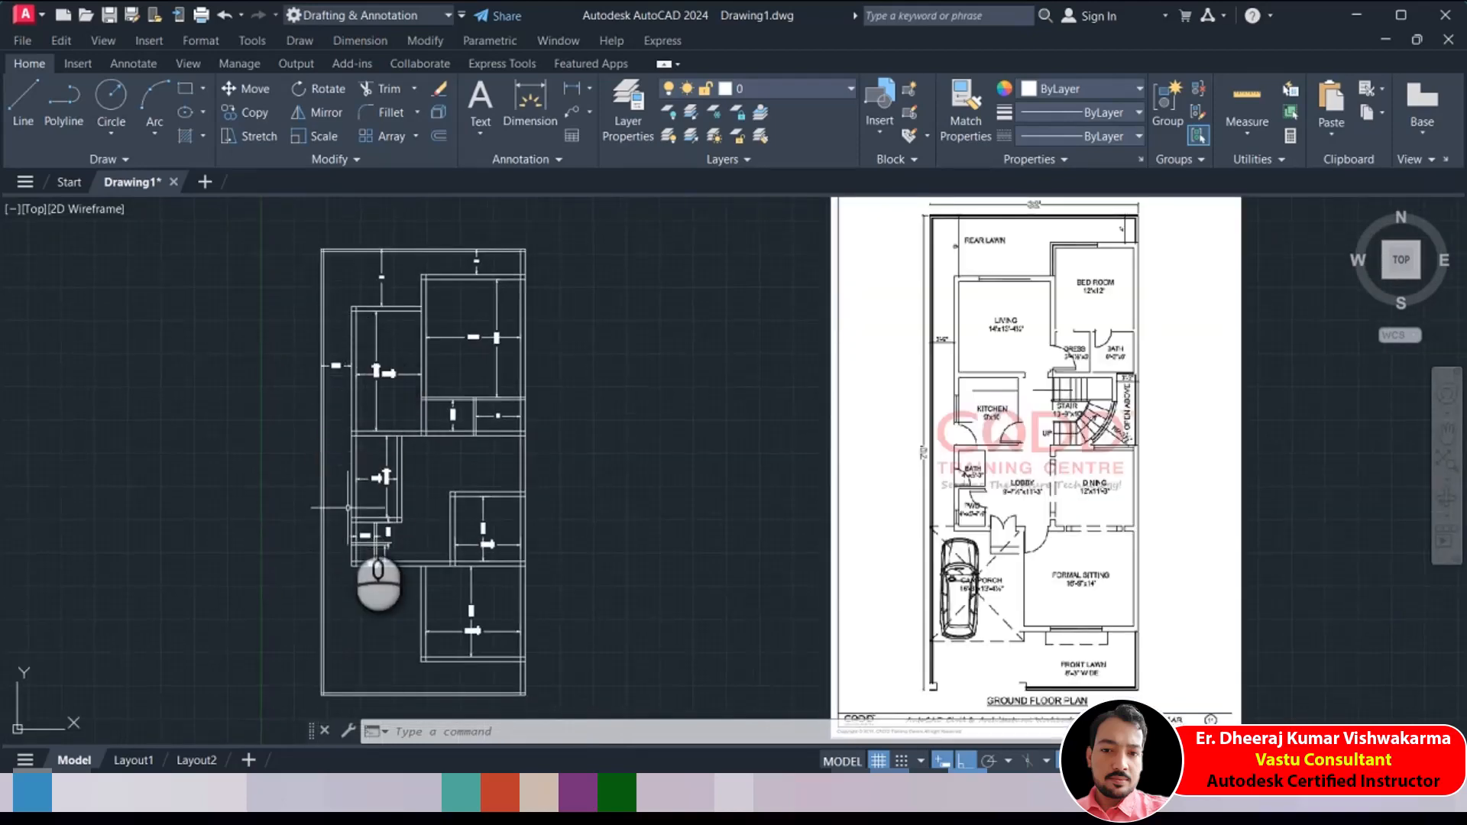
pyautogui.click(260, 144)
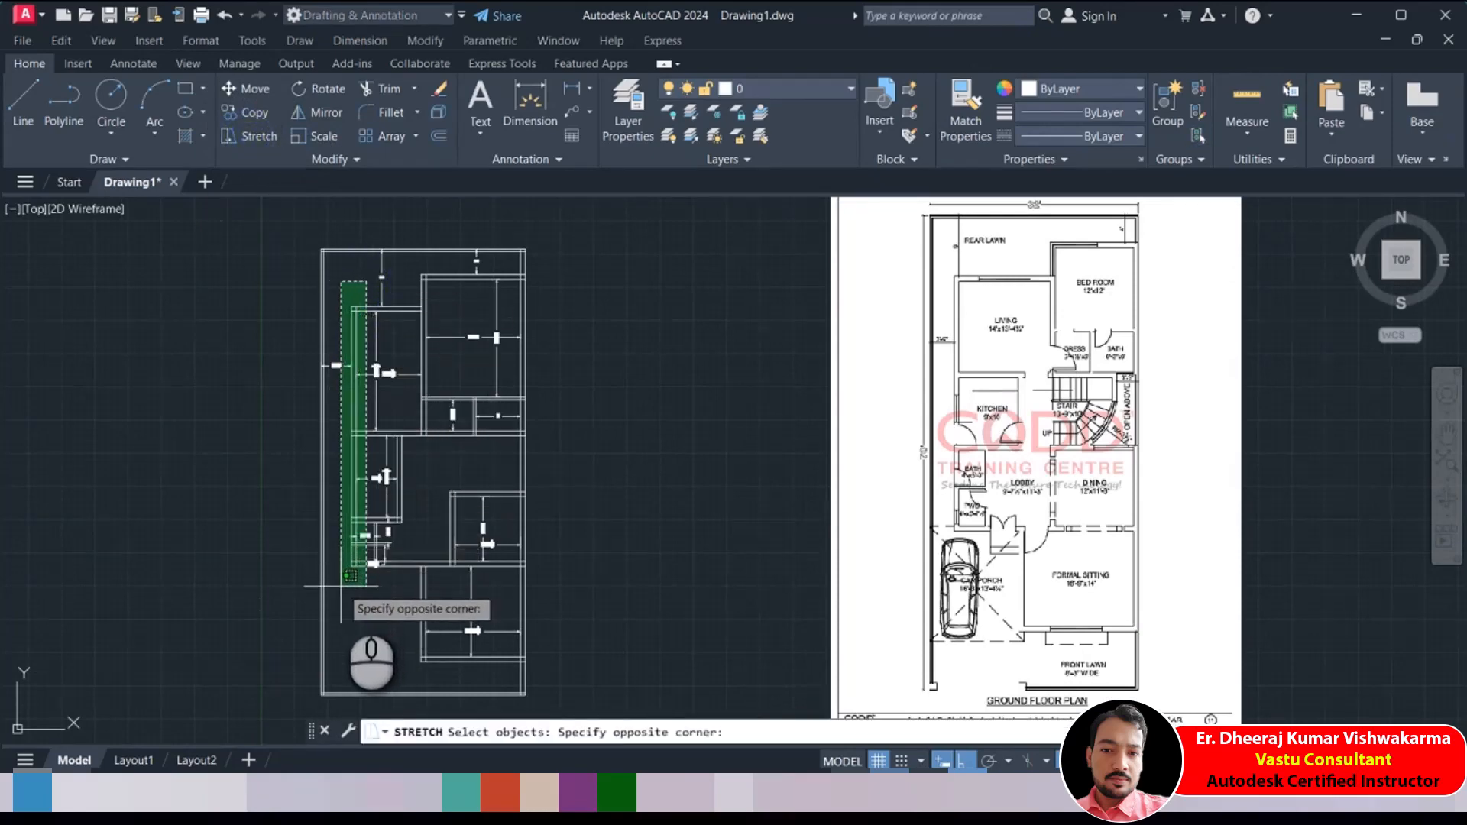
pyautogui.scroll(3, 350, 574)
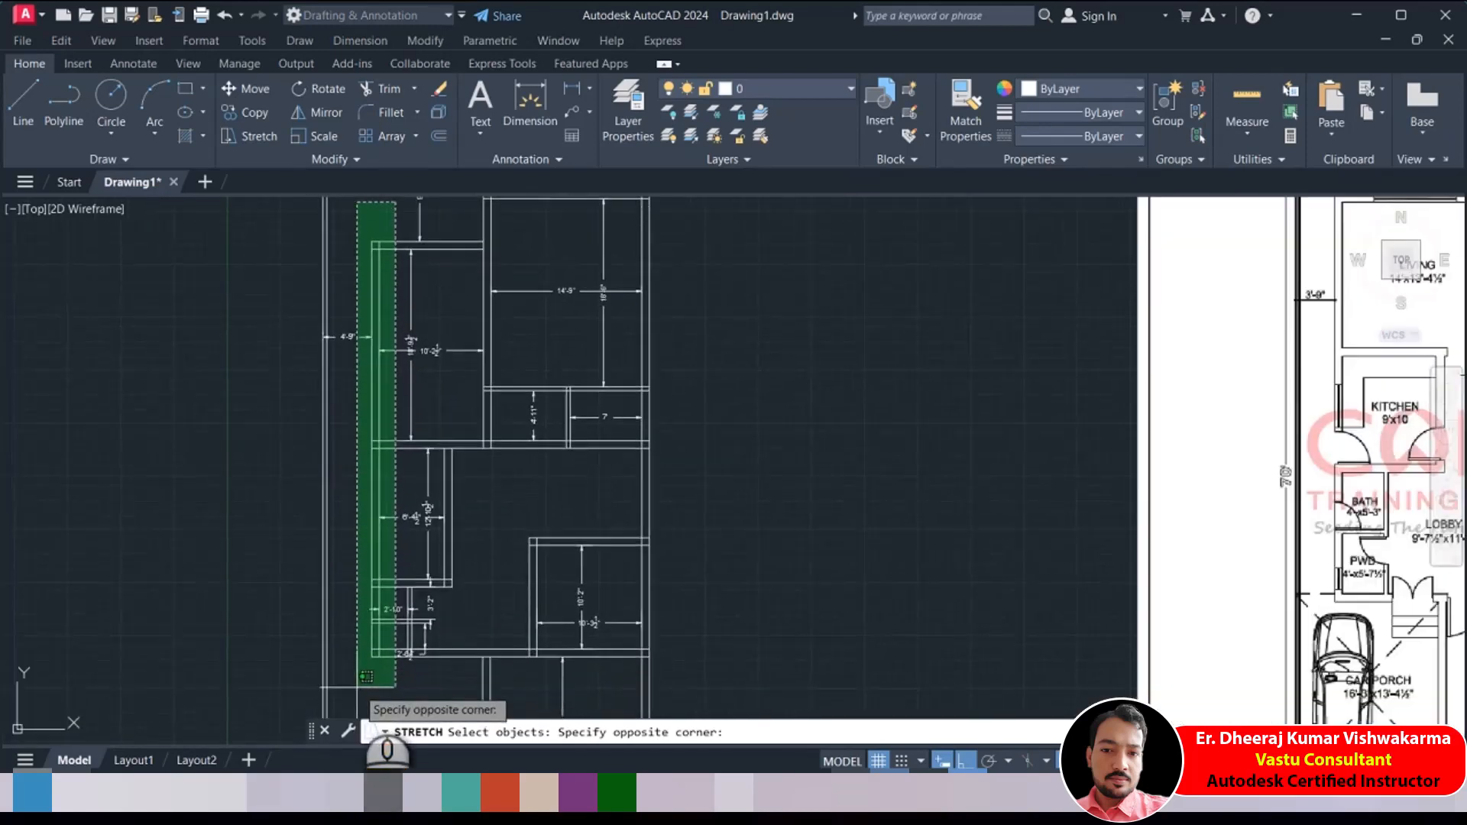
pyautogui.click(366, 676)
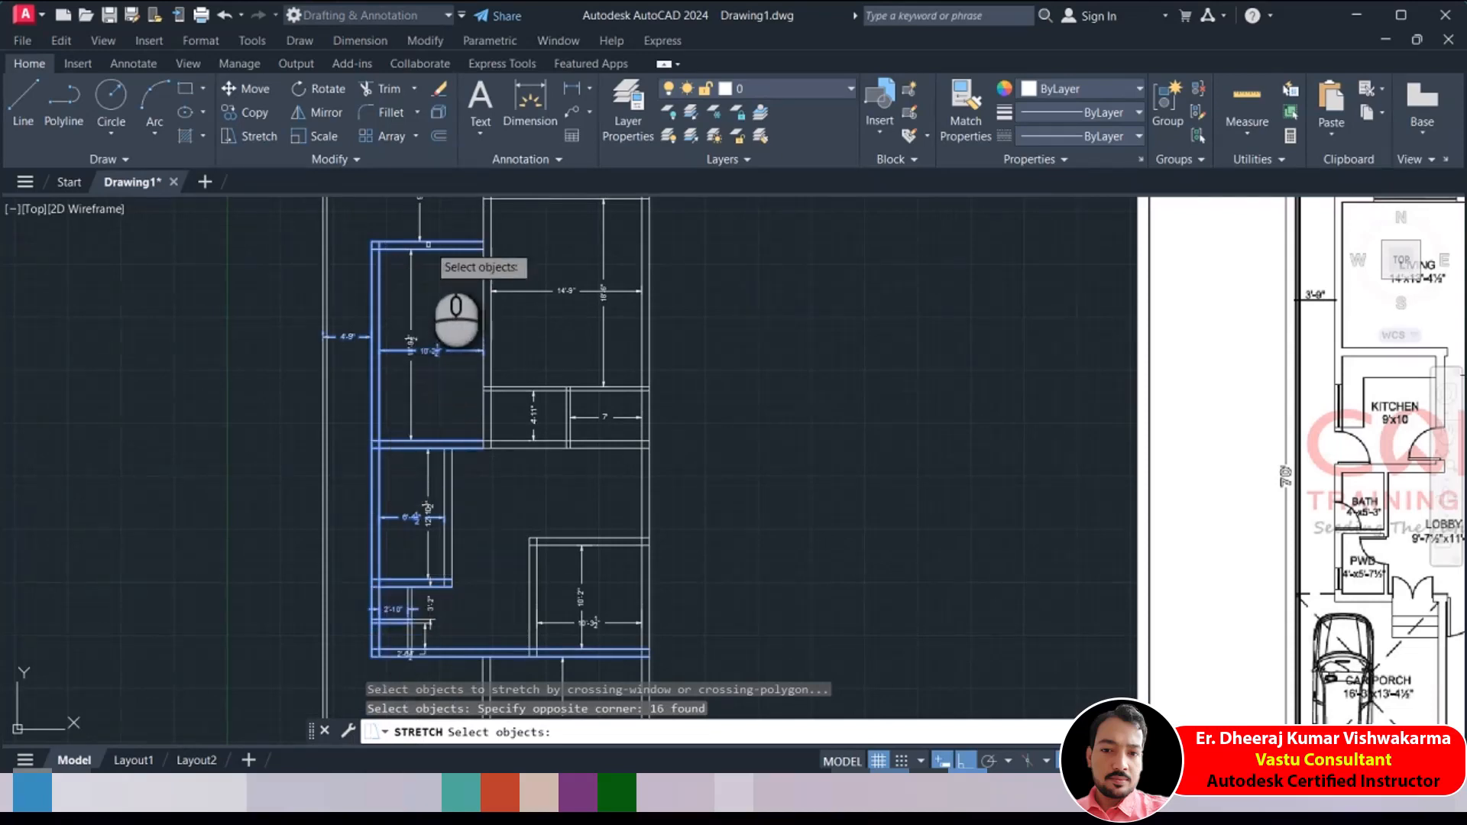
pyautogui.press('Return')
pyautogui.click(261, 377)
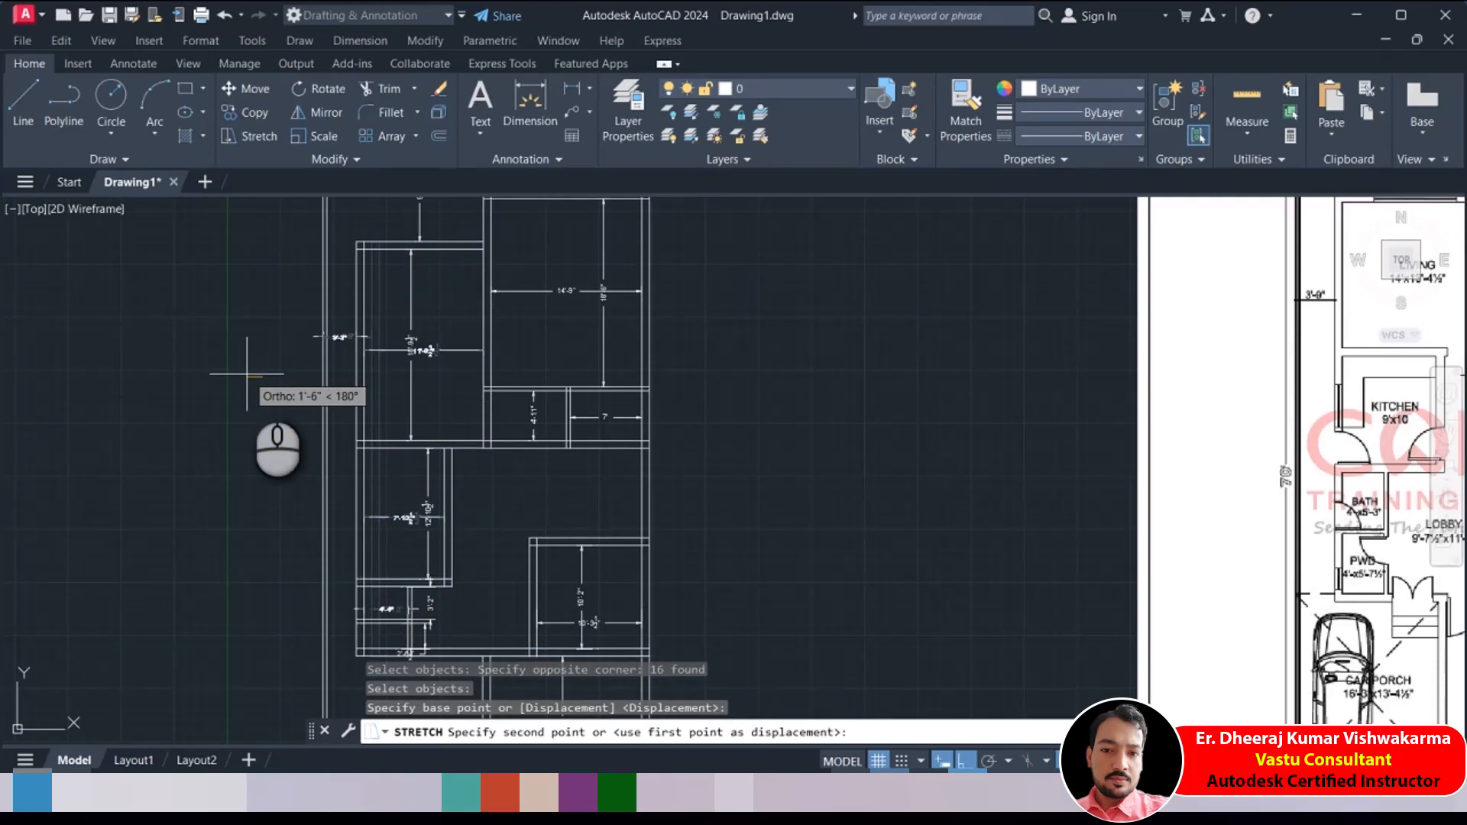
pyautogui.write("1'")
pyautogui.press('Return')
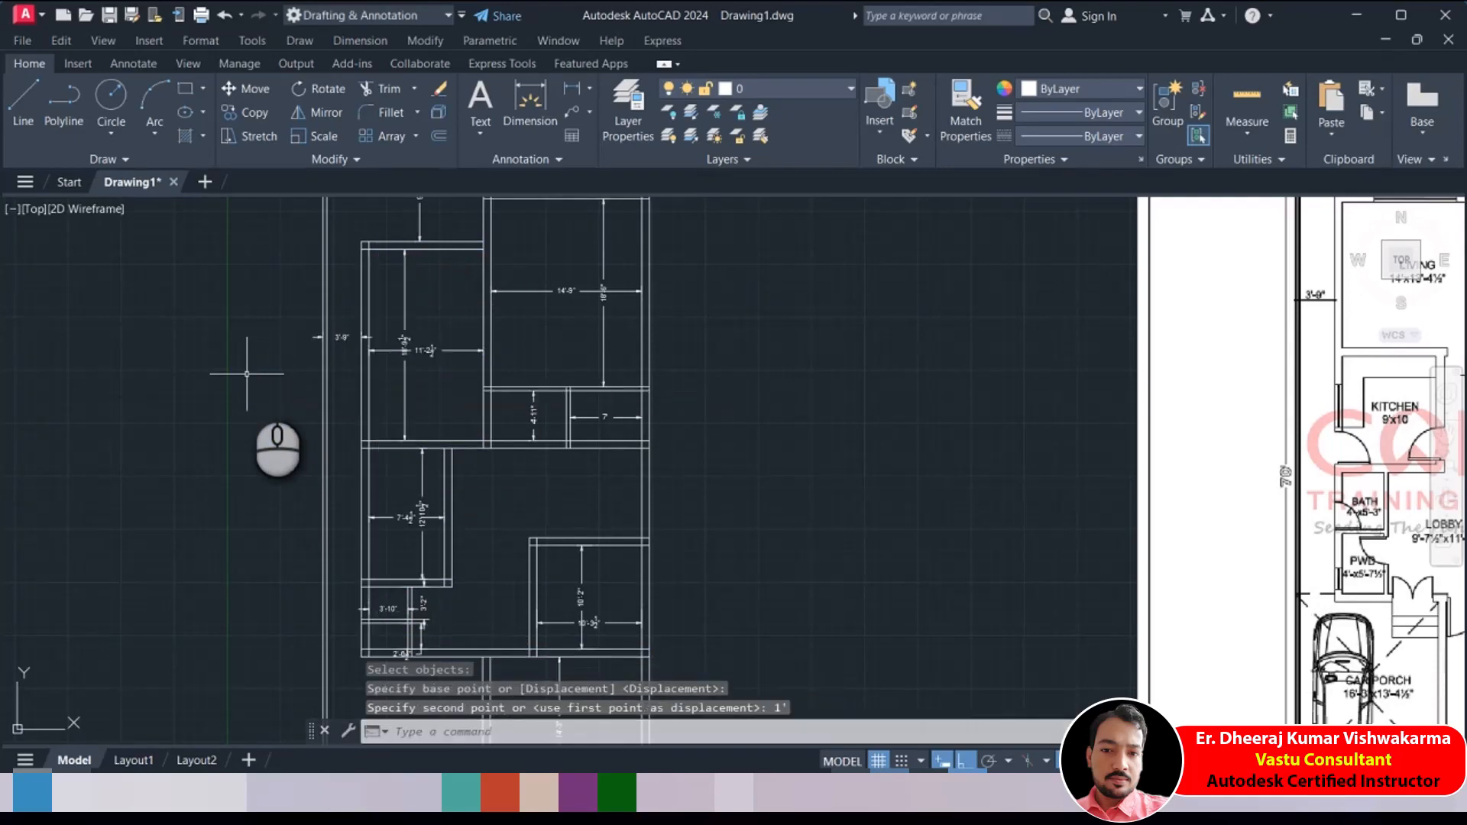
# Compare the plan's side passage and upper room dimensions with the living, bedroom, dress and bath sizes on the reference plan
pyautogui.scroll(2, 382, 340)
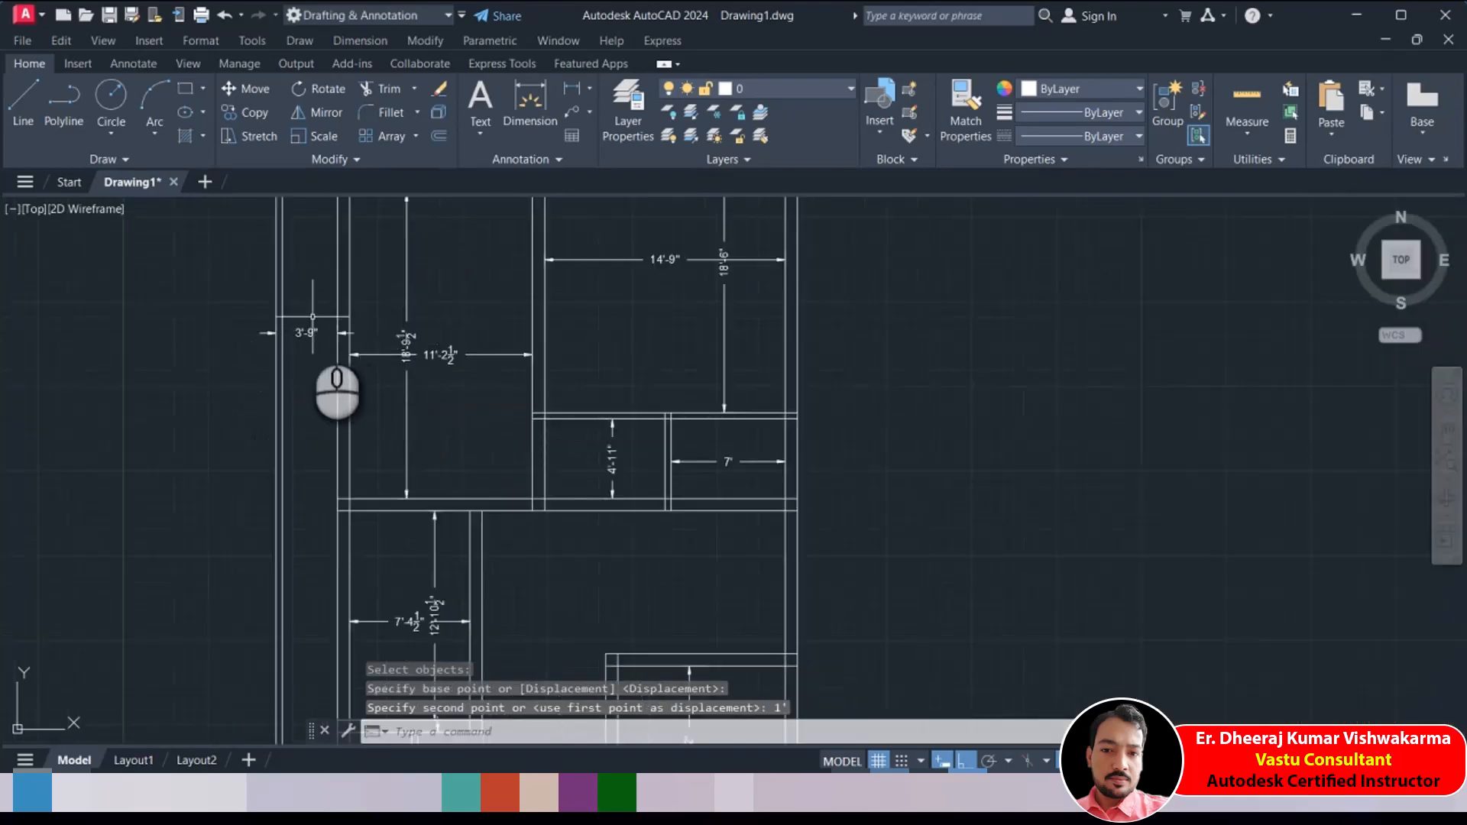
pyautogui.scroll(-2, 314, 332)
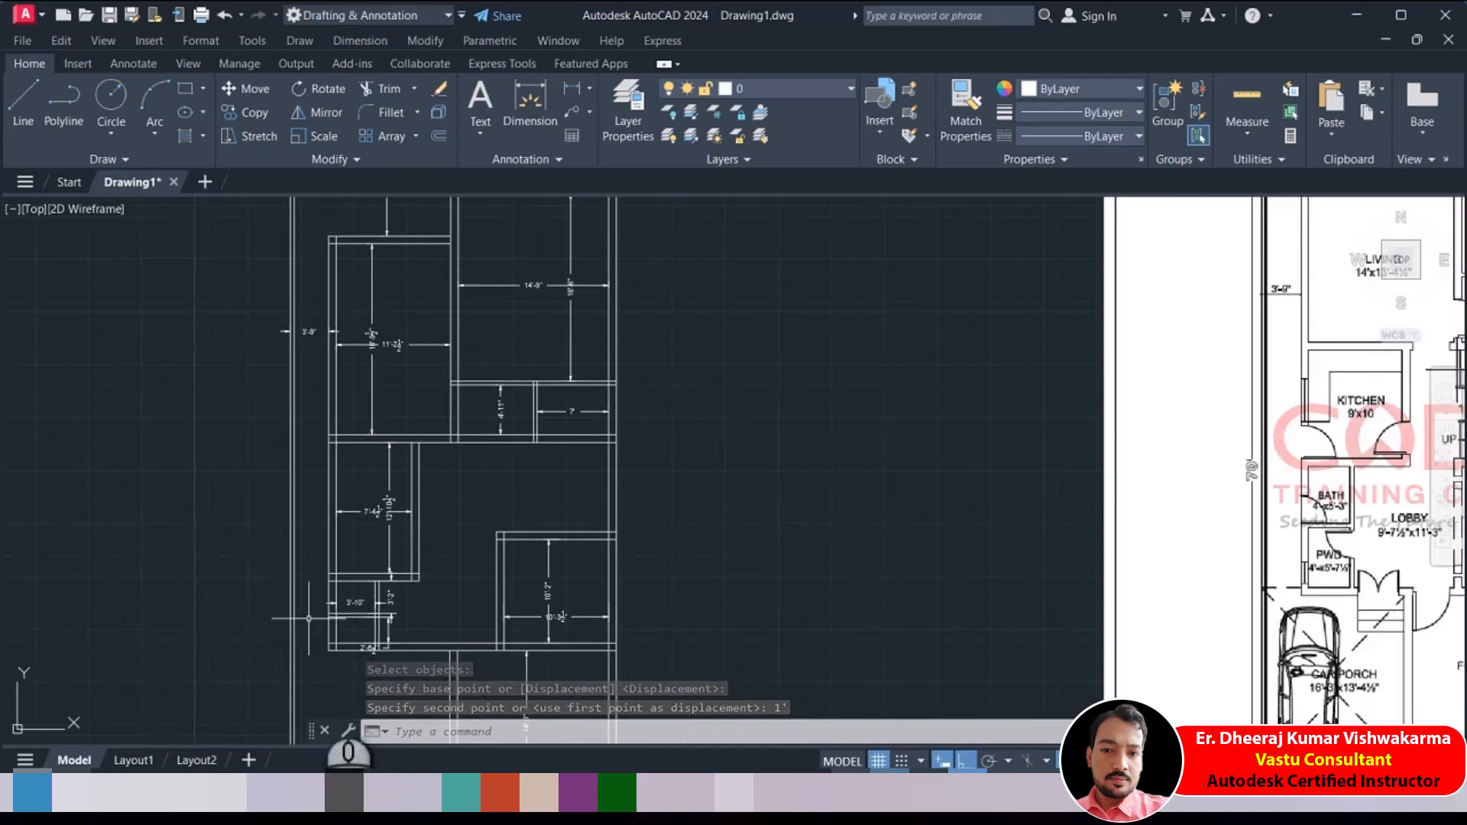
pyautogui.moveTo(354, 298); pyautogui.dragTo(341, 461, button='middle')
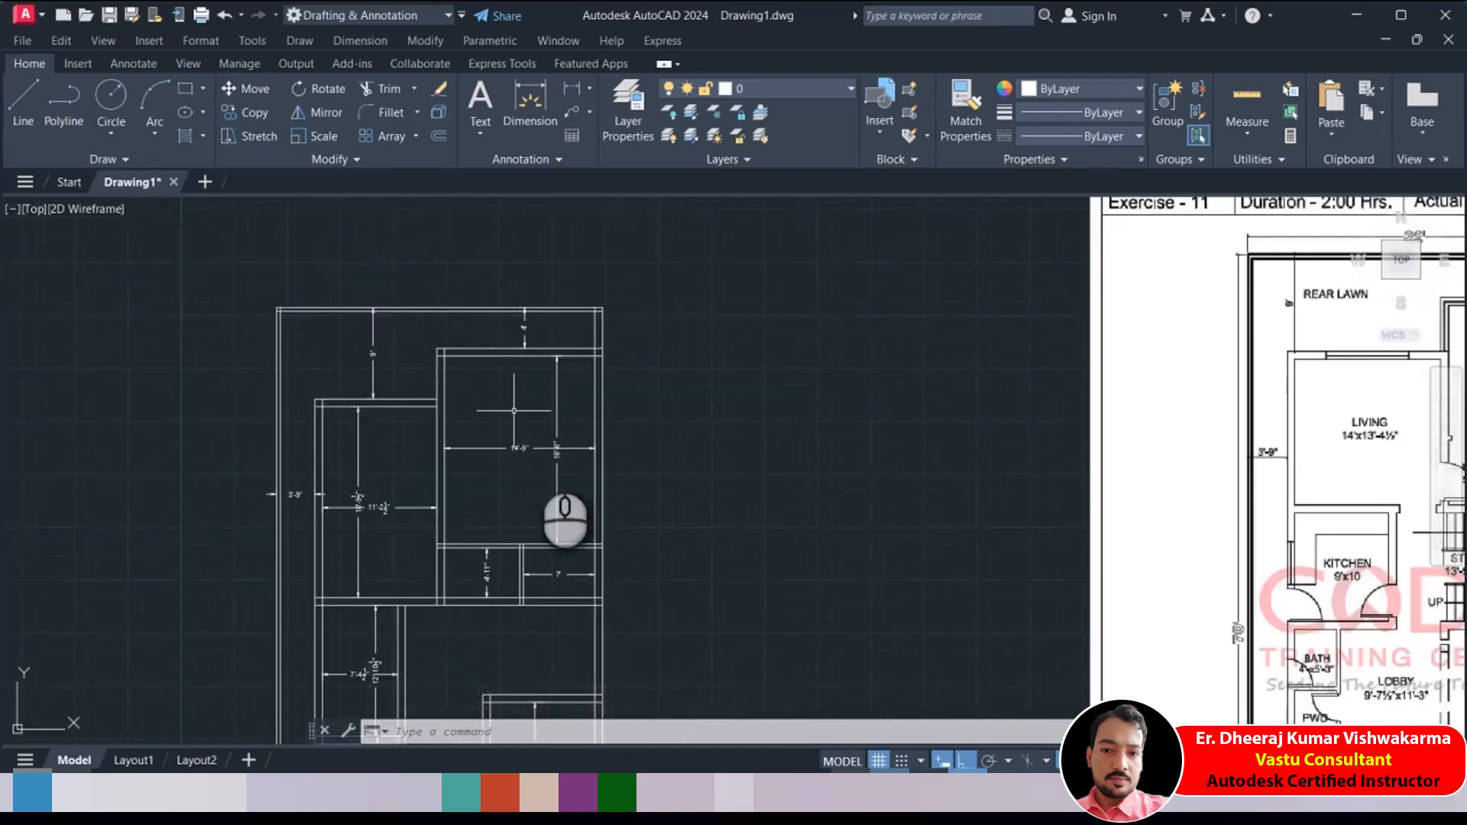
pyautogui.moveTo(533, 445); pyautogui.dragTo(532, 396, button='middle')
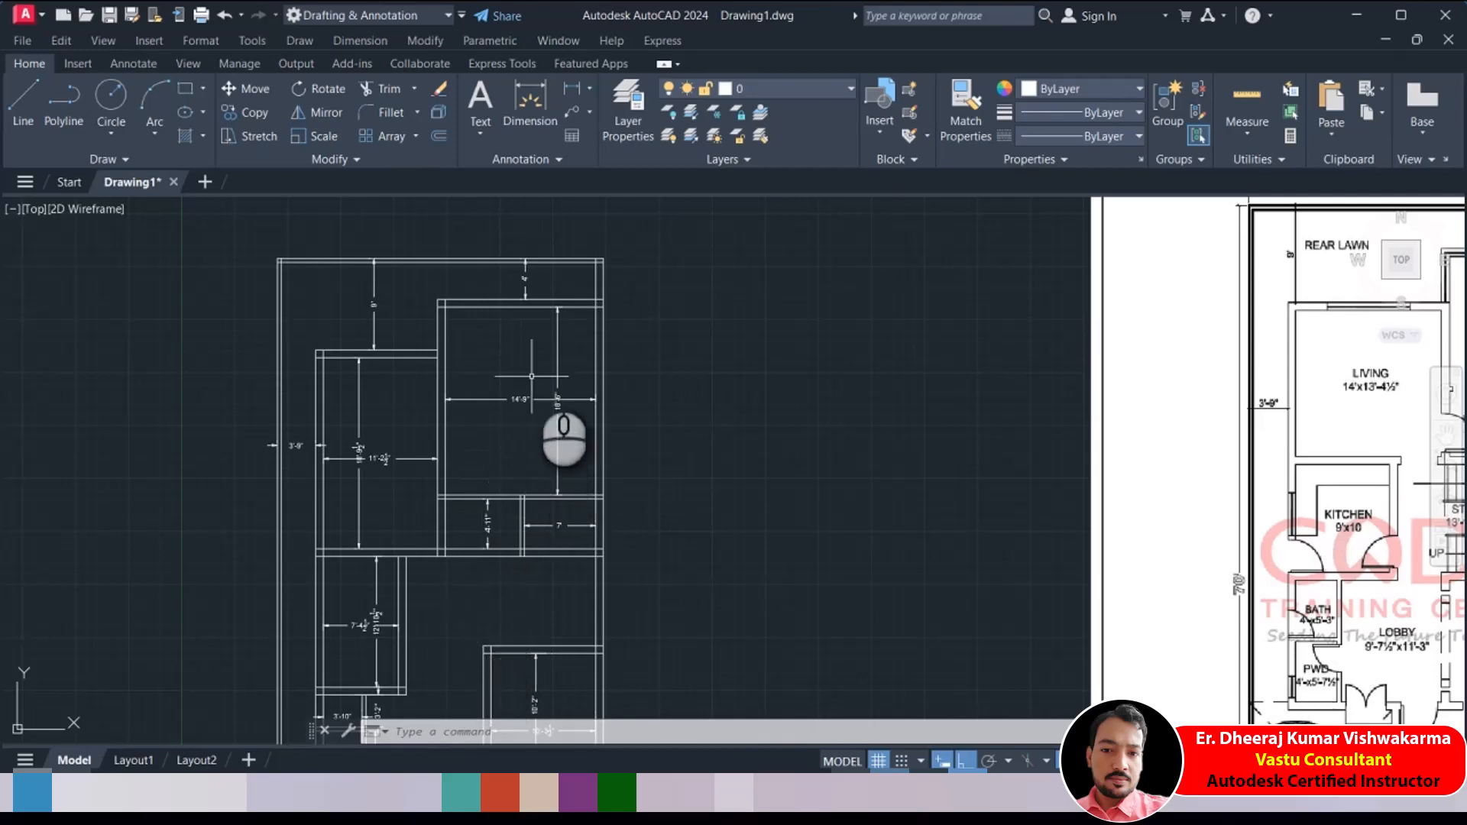
pyautogui.scroll(2, 523, 421)
pyautogui.moveTo(516, 472); pyautogui.dragTo(528, 474, button='middle')
pyautogui.scroll(-4, 526, 468)
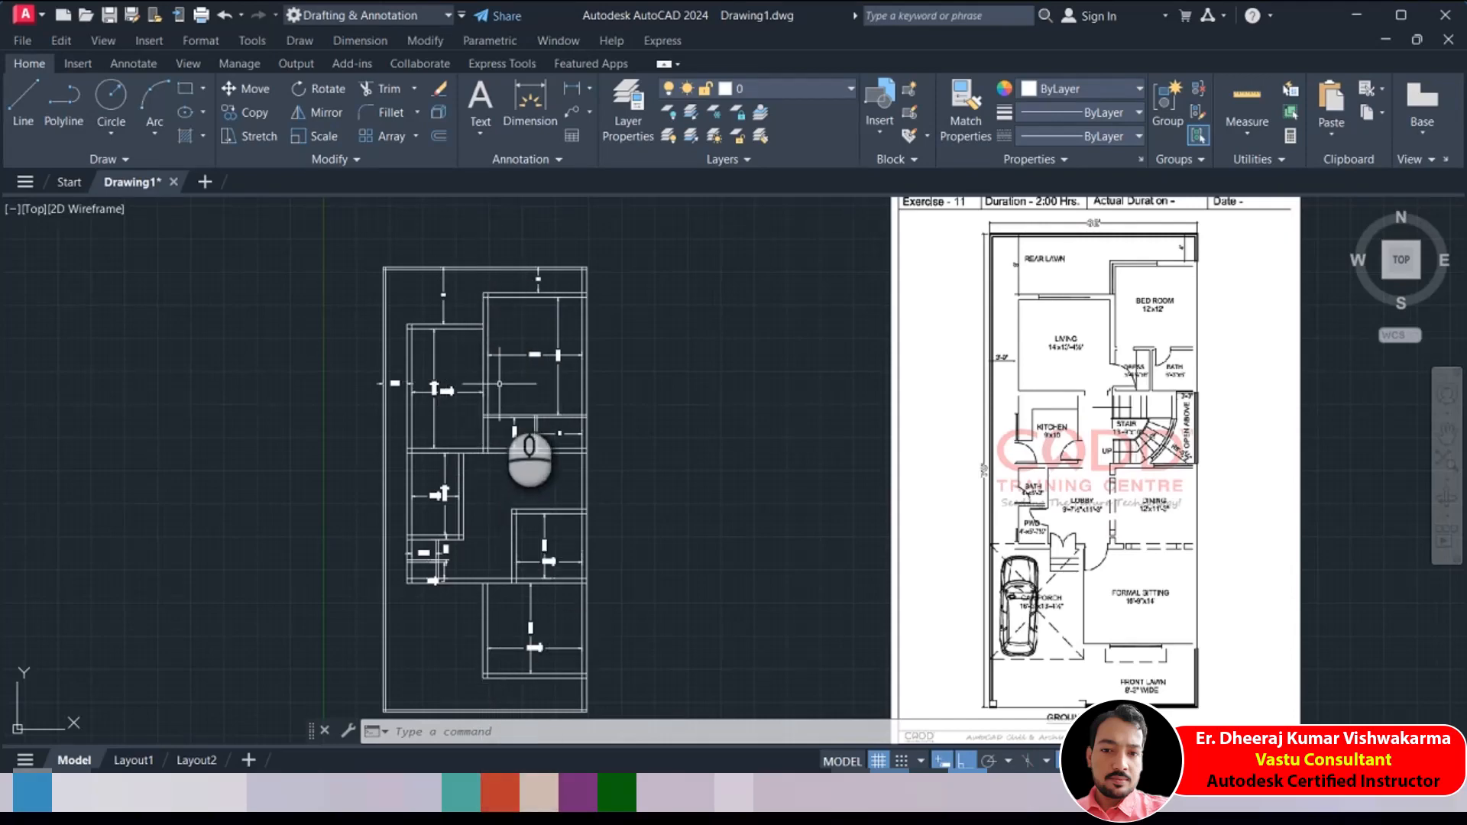
pyautogui.scroll(2, 499, 383)
pyautogui.scroll(3, 522, 439)
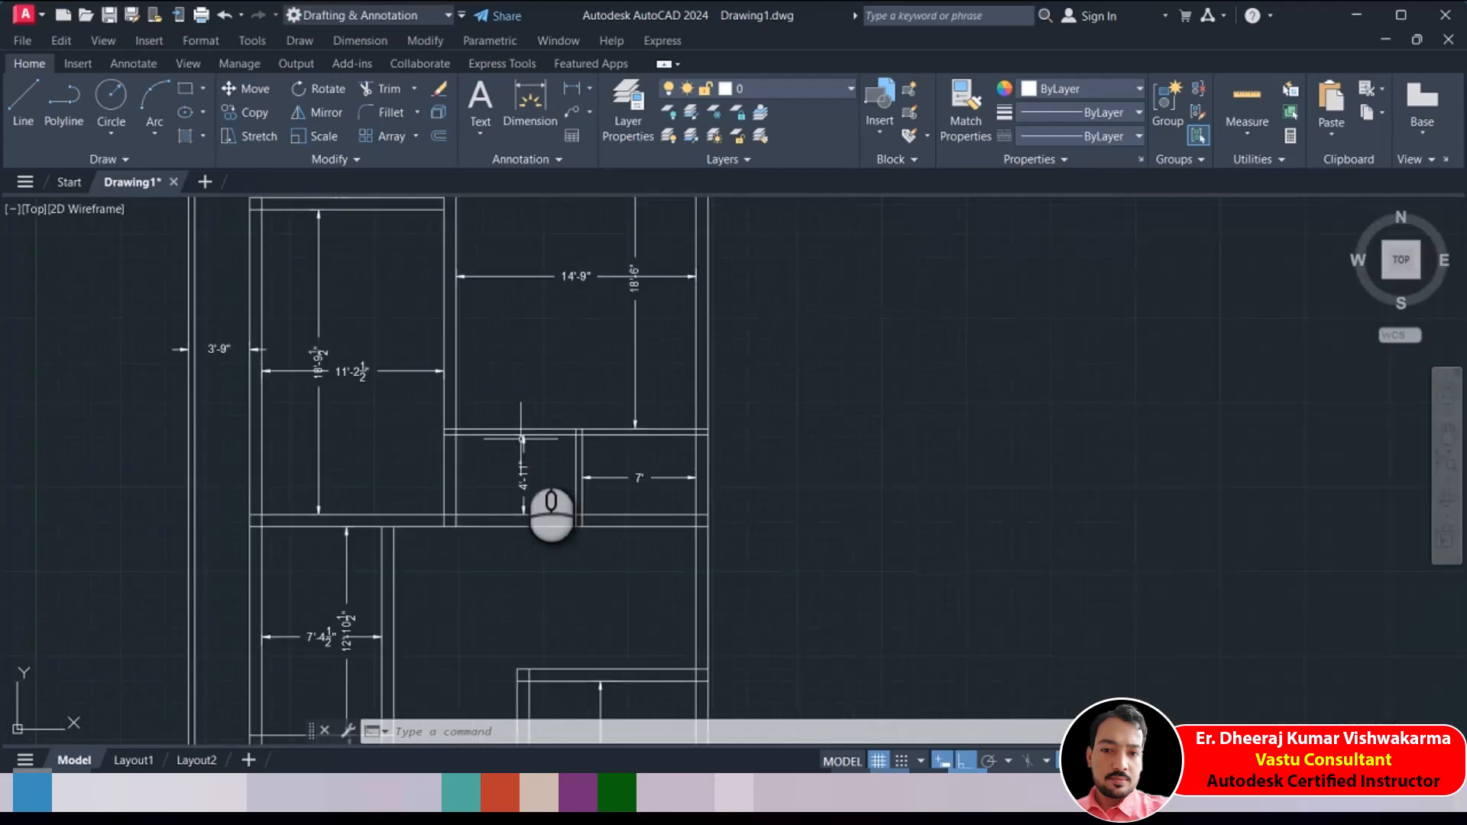
pyautogui.scroll(-2, 522, 440)
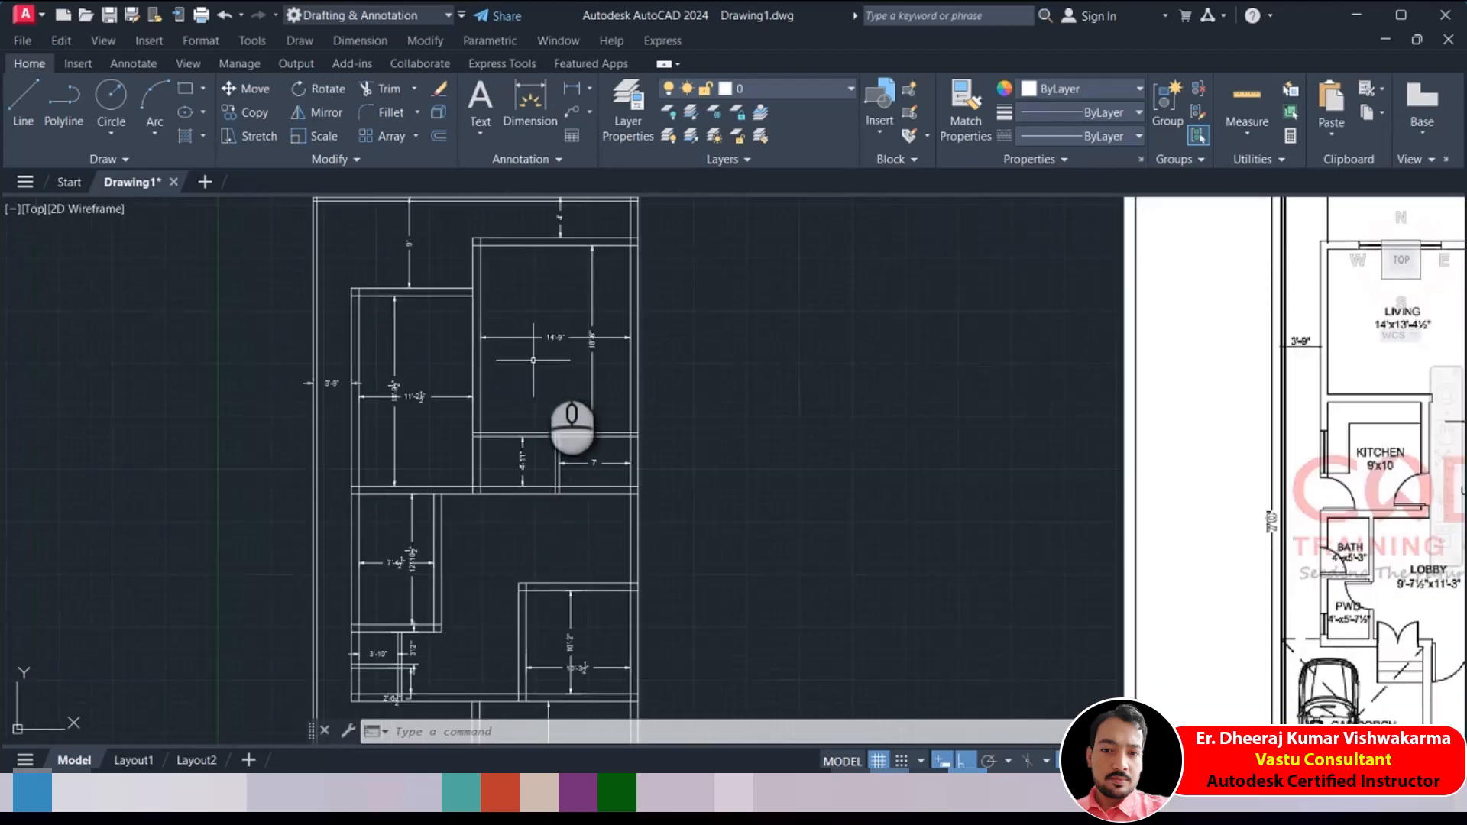
pyautogui.moveTo(565, 344); pyautogui.dragTo(464, 352, button='middle')
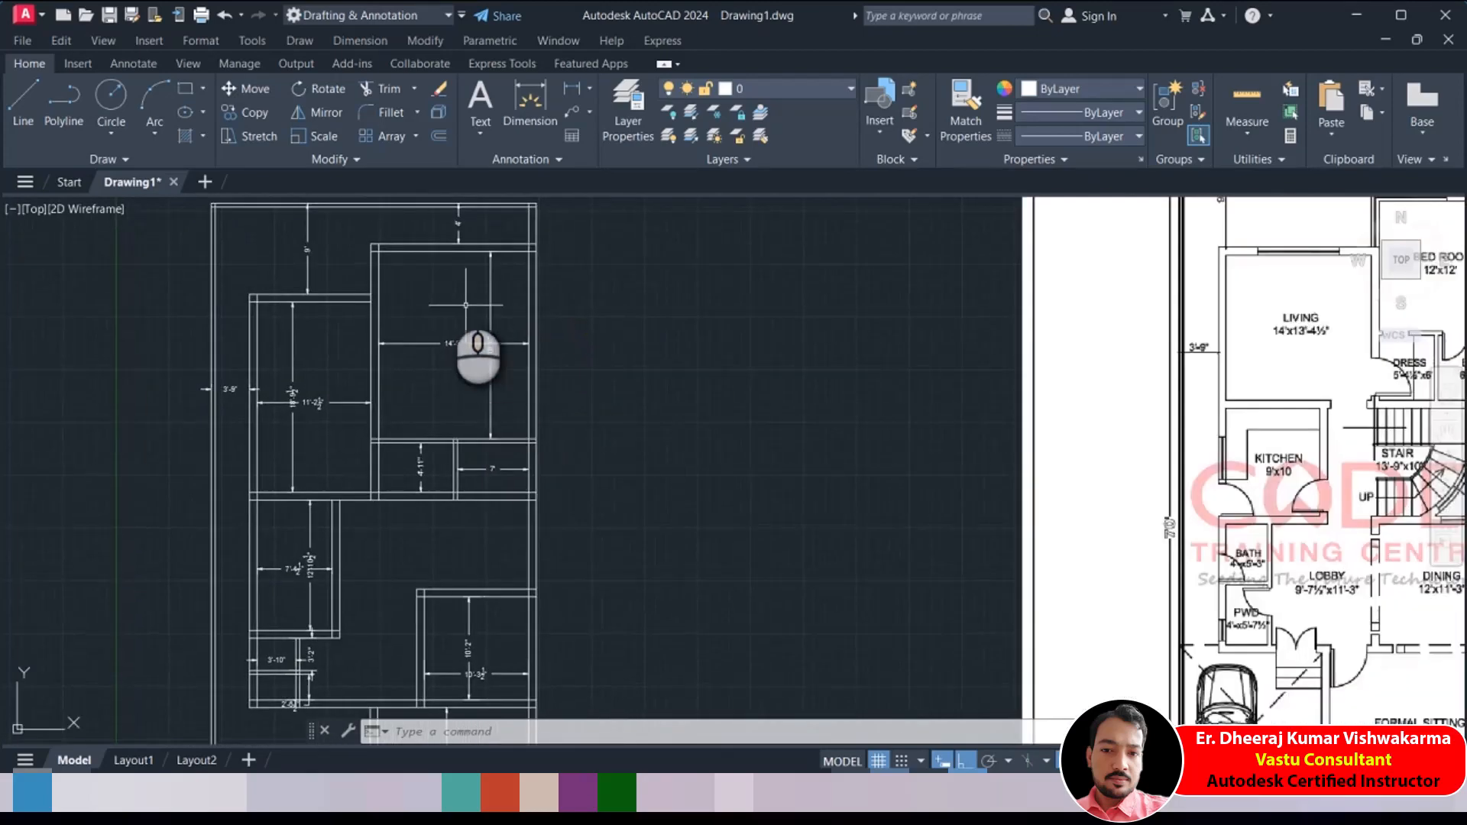
pyautogui.scroll(-2, 487, 401)
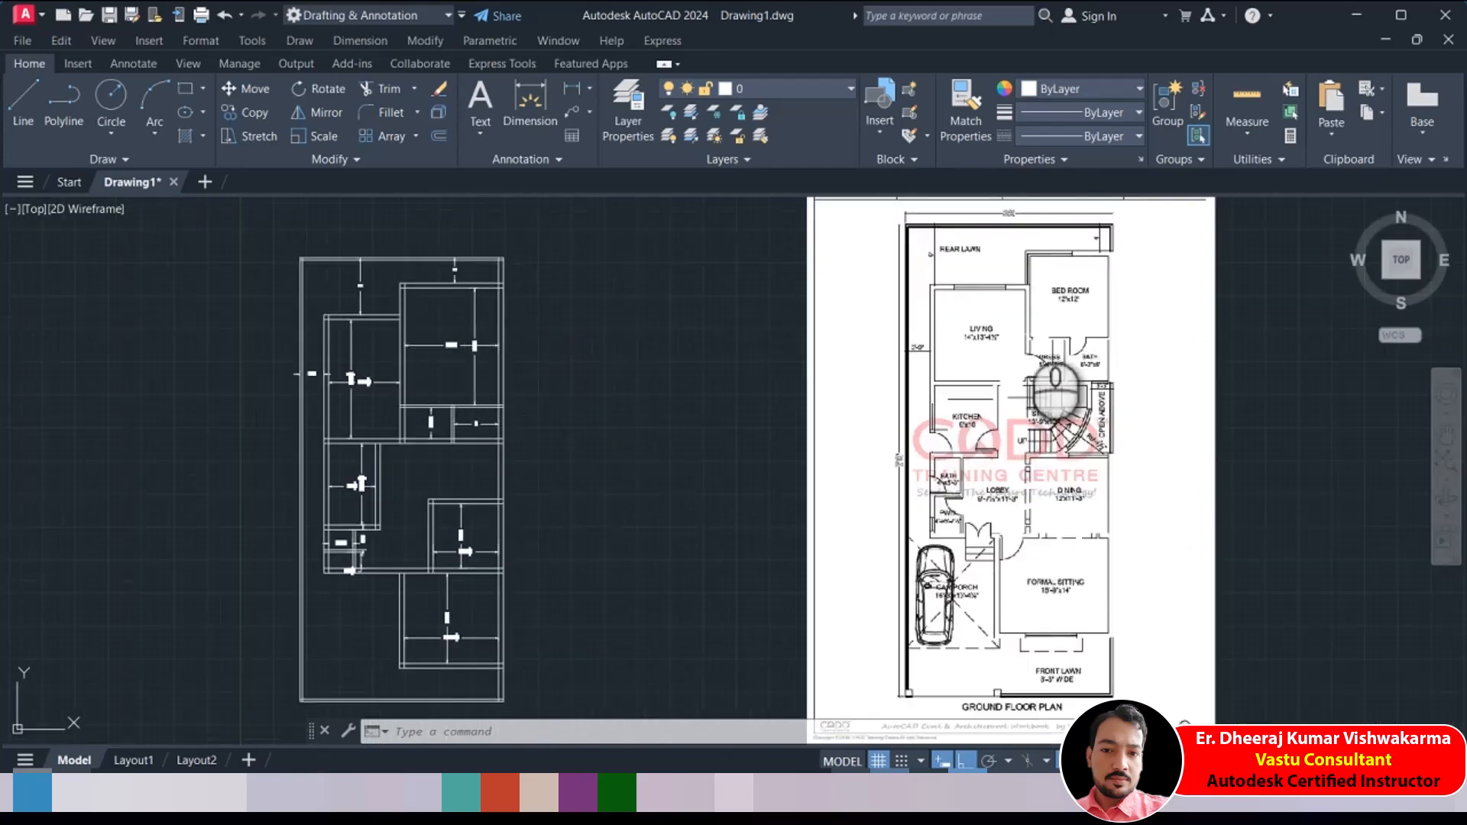
pyautogui.scroll(2, 1107, 301)
pyautogui.moveTo(1036, 329); pyautogui.dragTo(973, 352, button='middle')
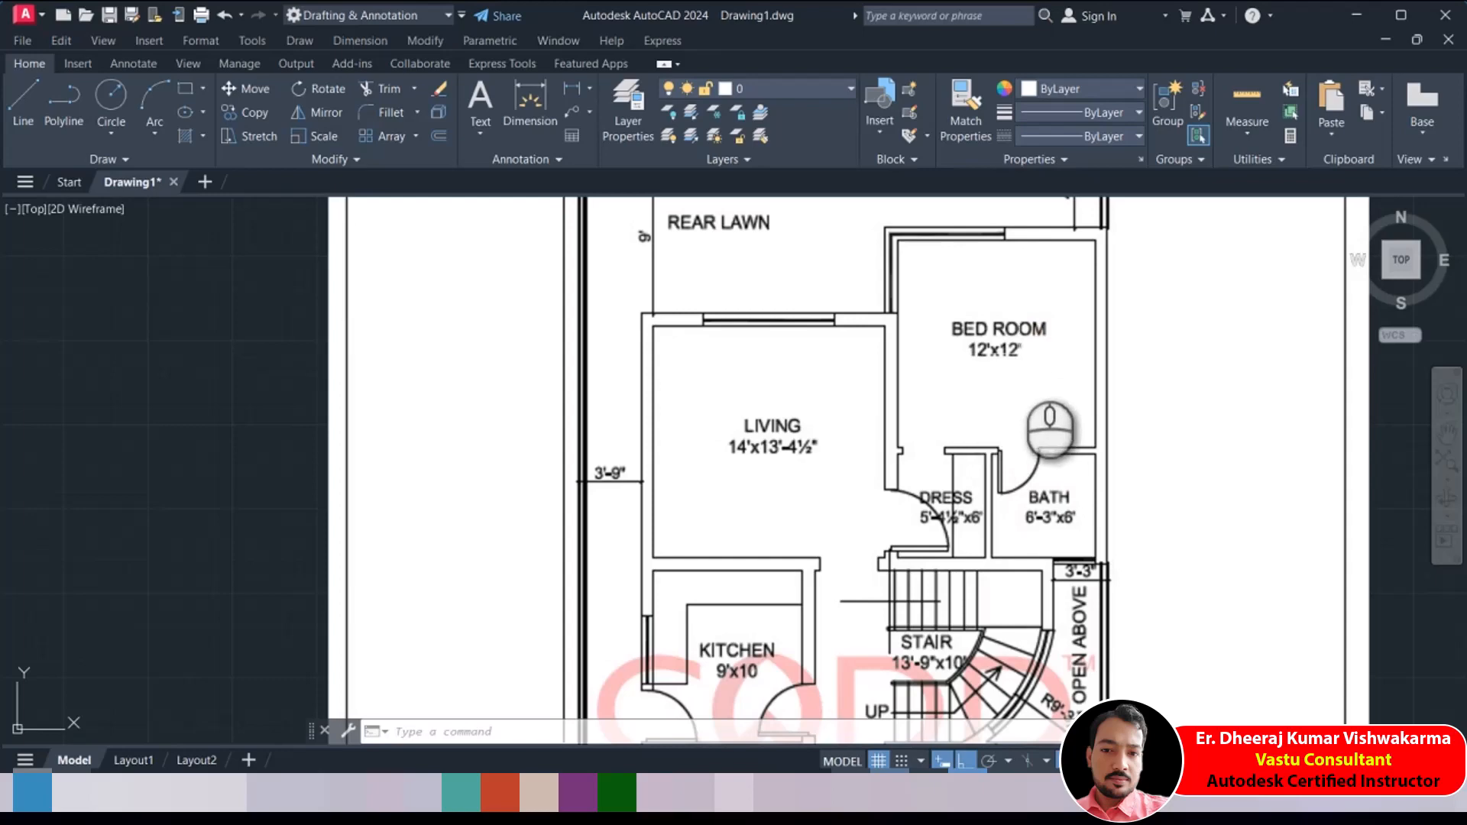
# Stretch the wall between the living room and the bedroom 2'9" to the right, narrowing the bedroom
pyautogui.scroll(-6, 1007, 359)
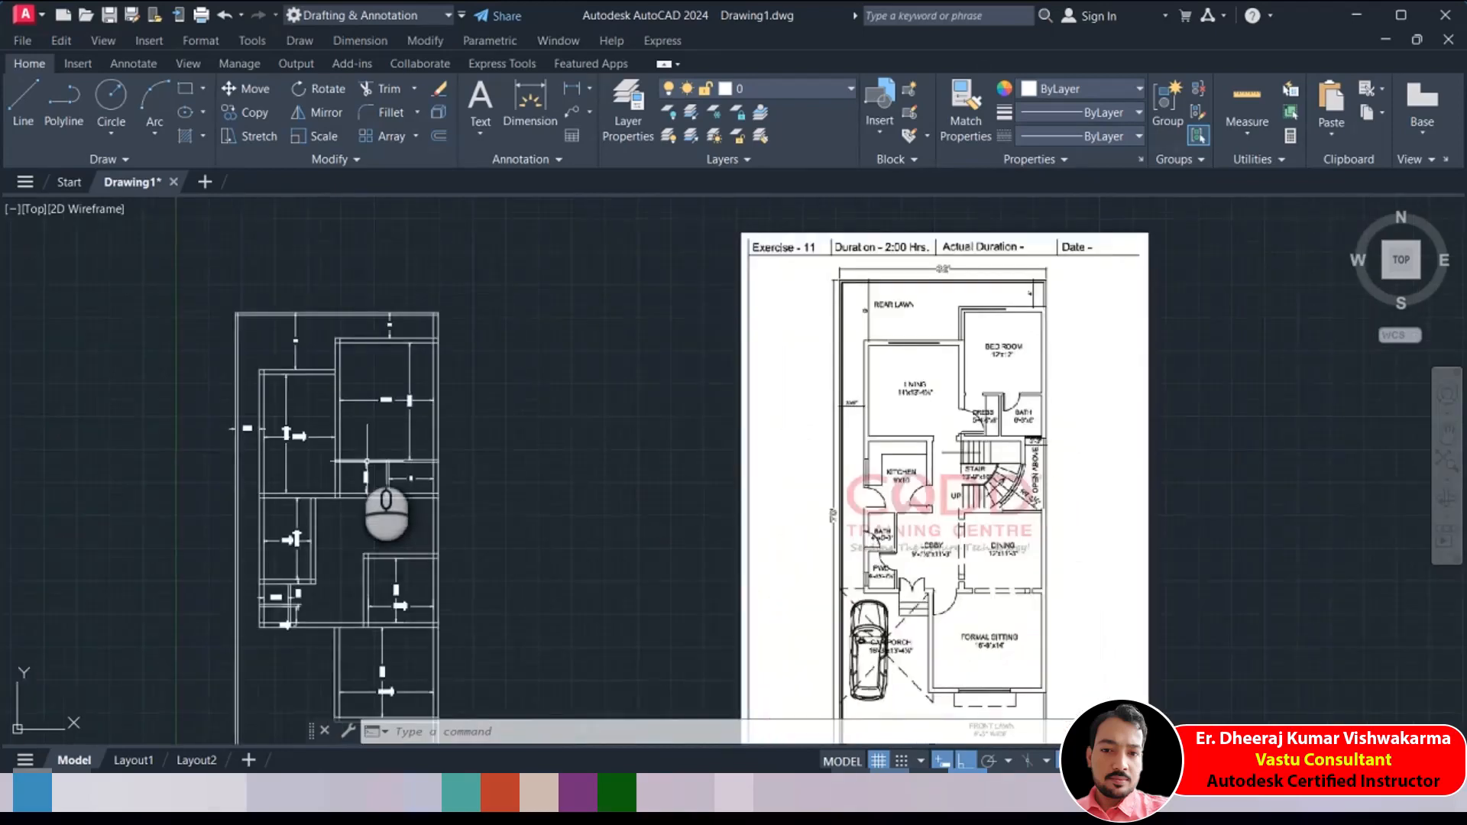
pyautogui.scroll(6, 398, 447)
pyautogui.scroll(-2, 468, 466)
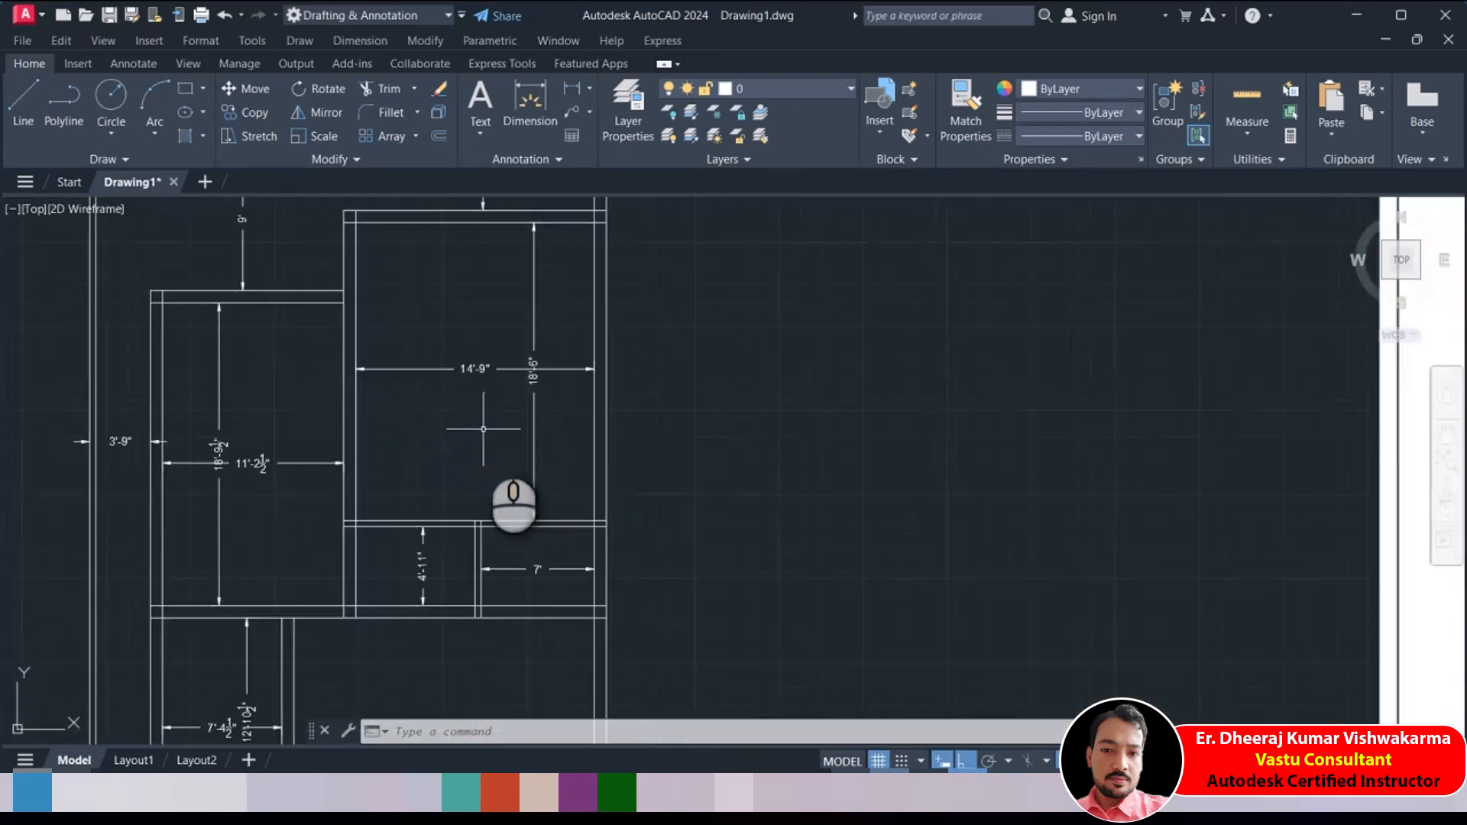
pyautogui.scroll(2, 441, 375)
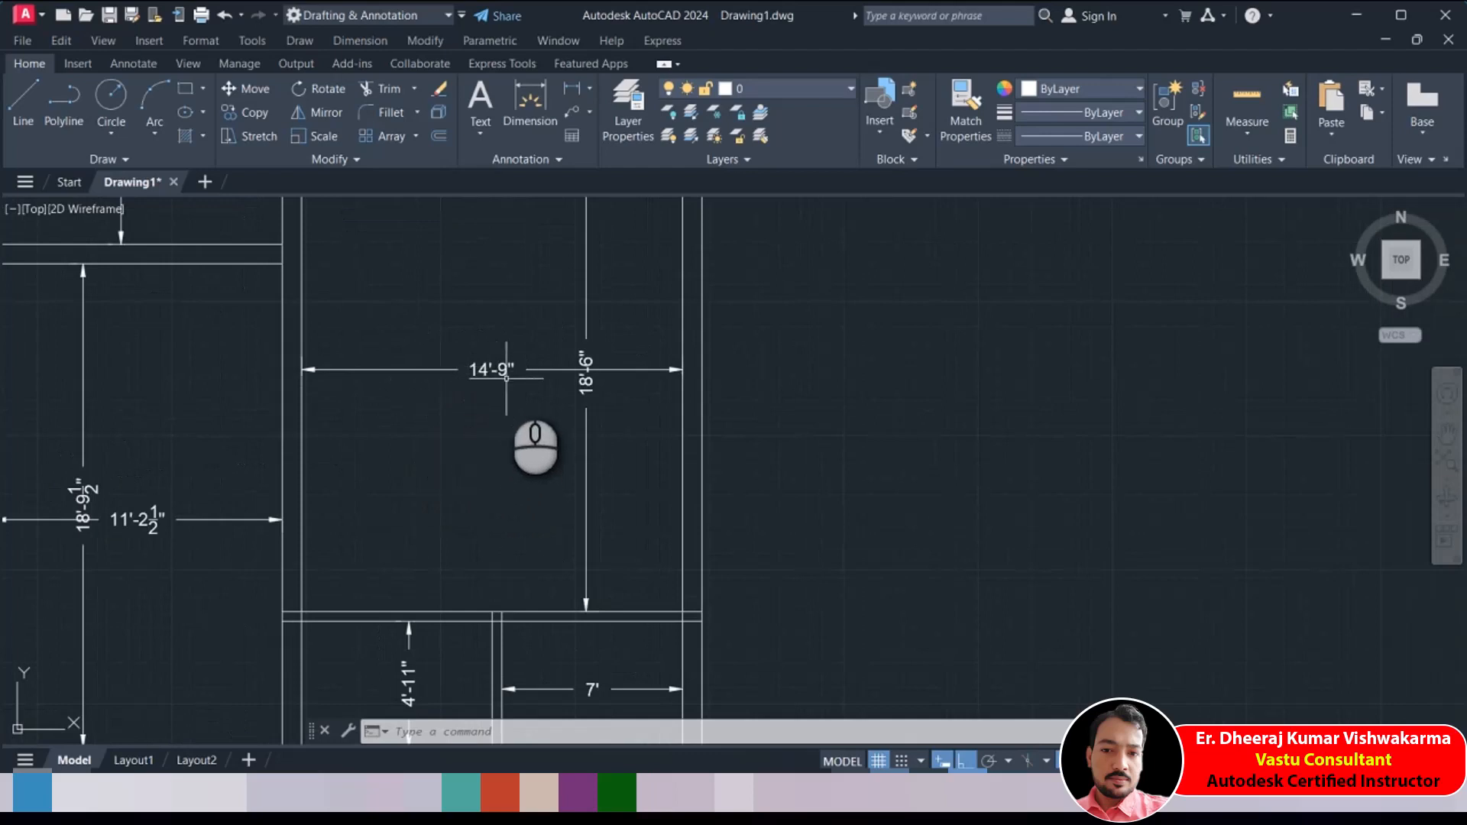
pyautogui.moveTo(485, 380); pyautogui.dragTo(524, 382, button='middle')
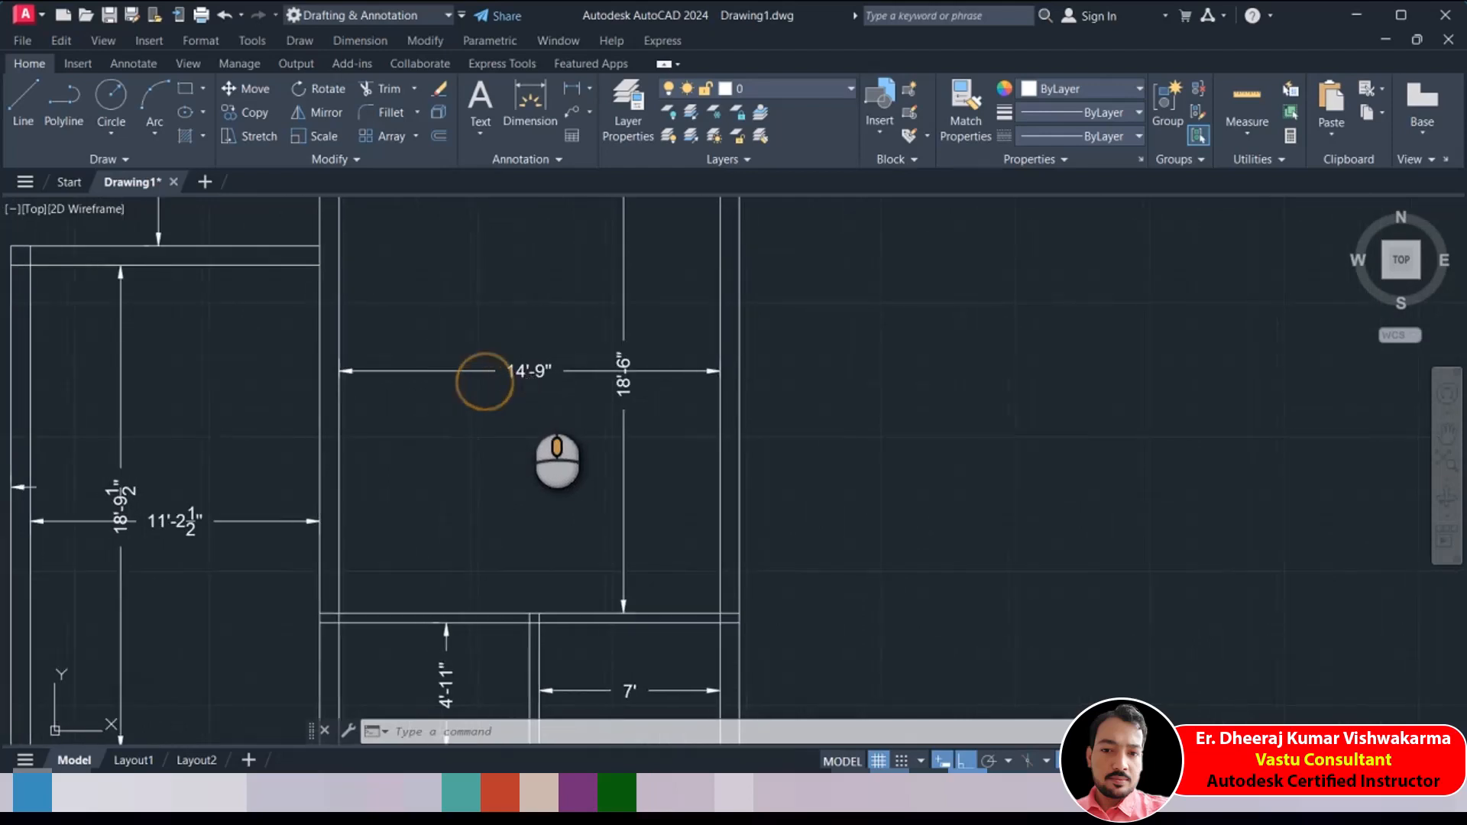
pyautogui.scroll(-3, 517, 386)
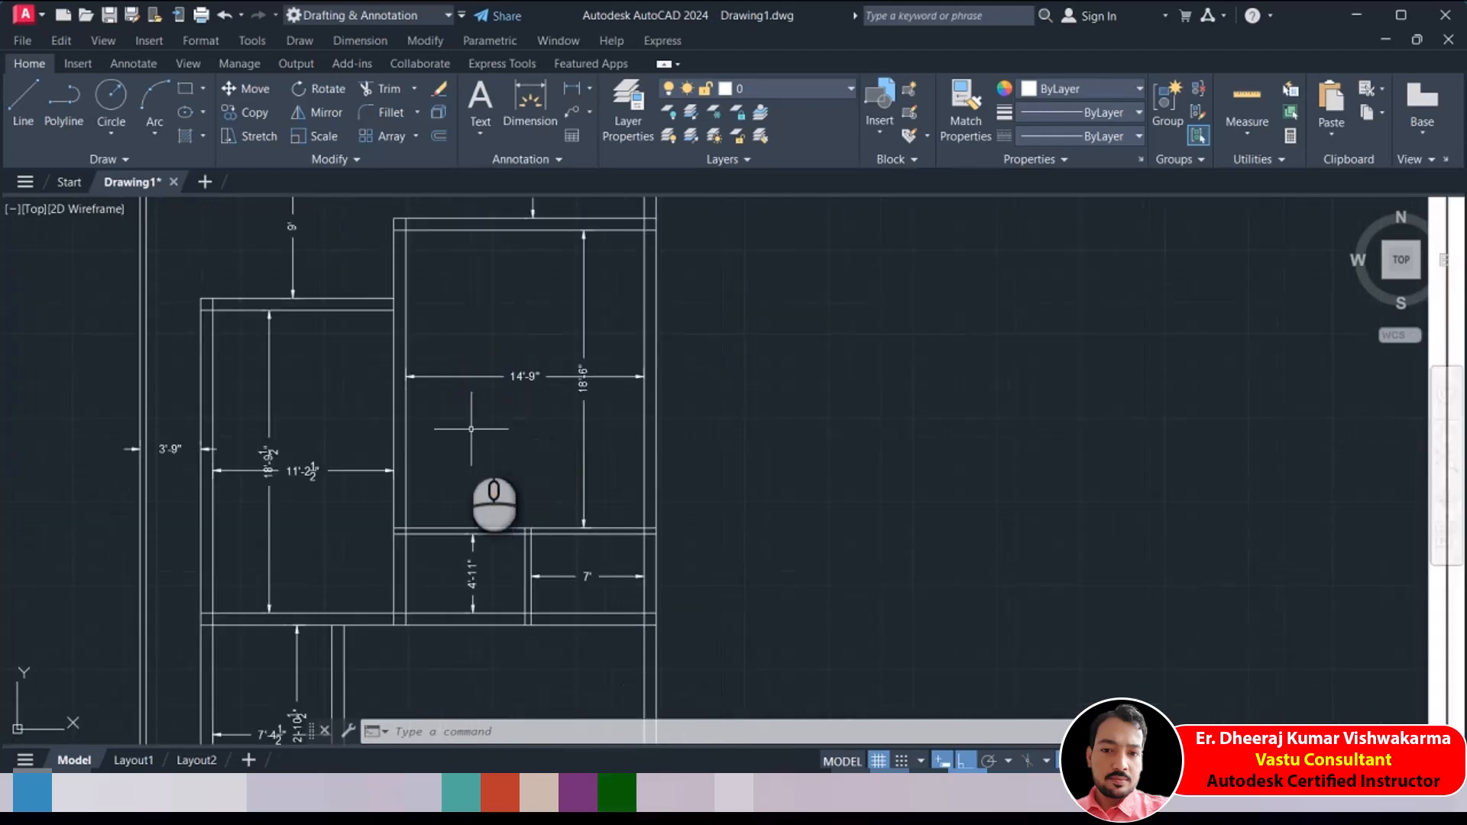
pyautogui.click(256, 142)
pyautogui.scroll(-2, 344, 397)
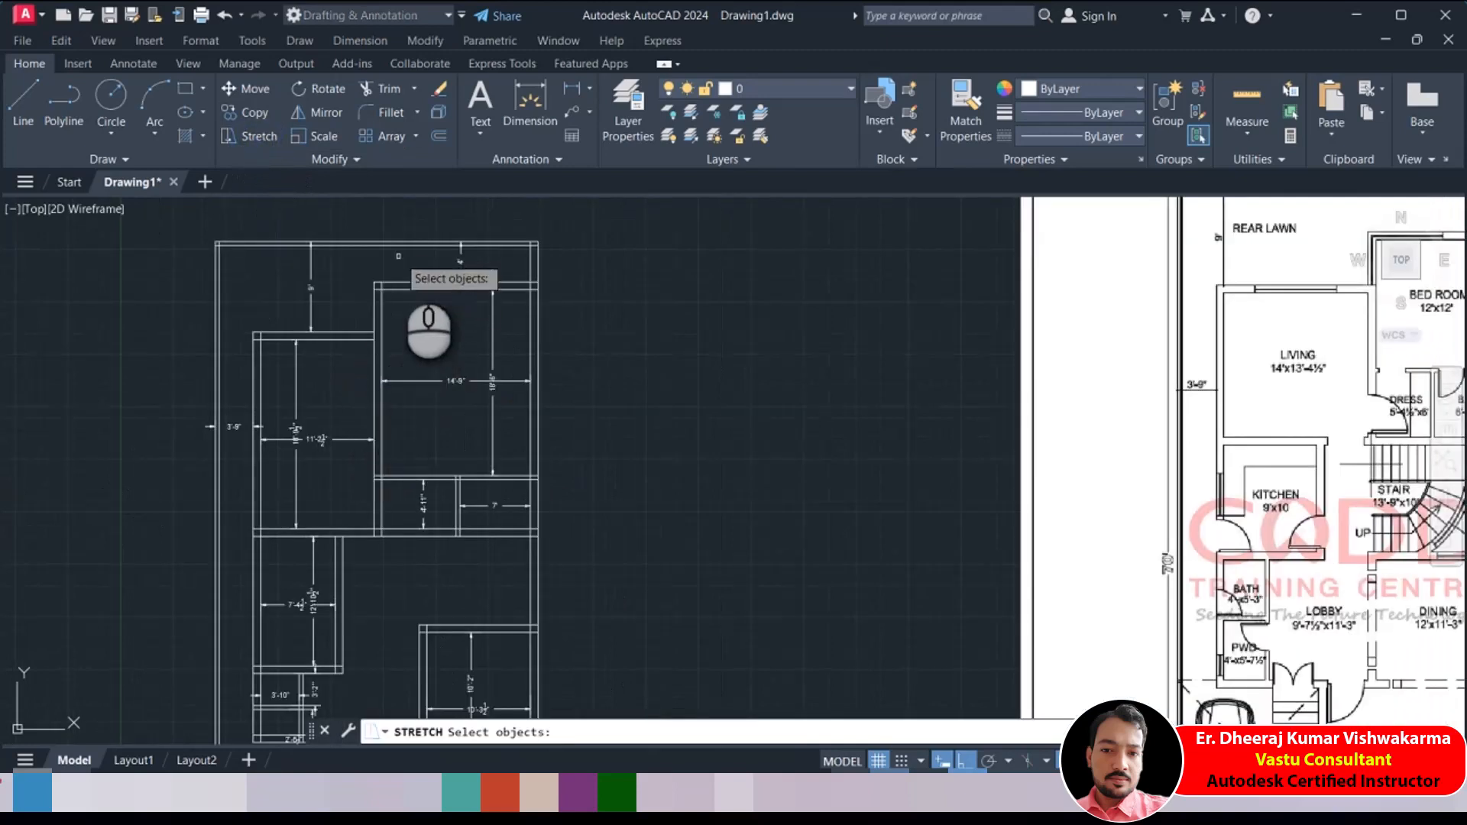
pyautogui.click(399, 268)
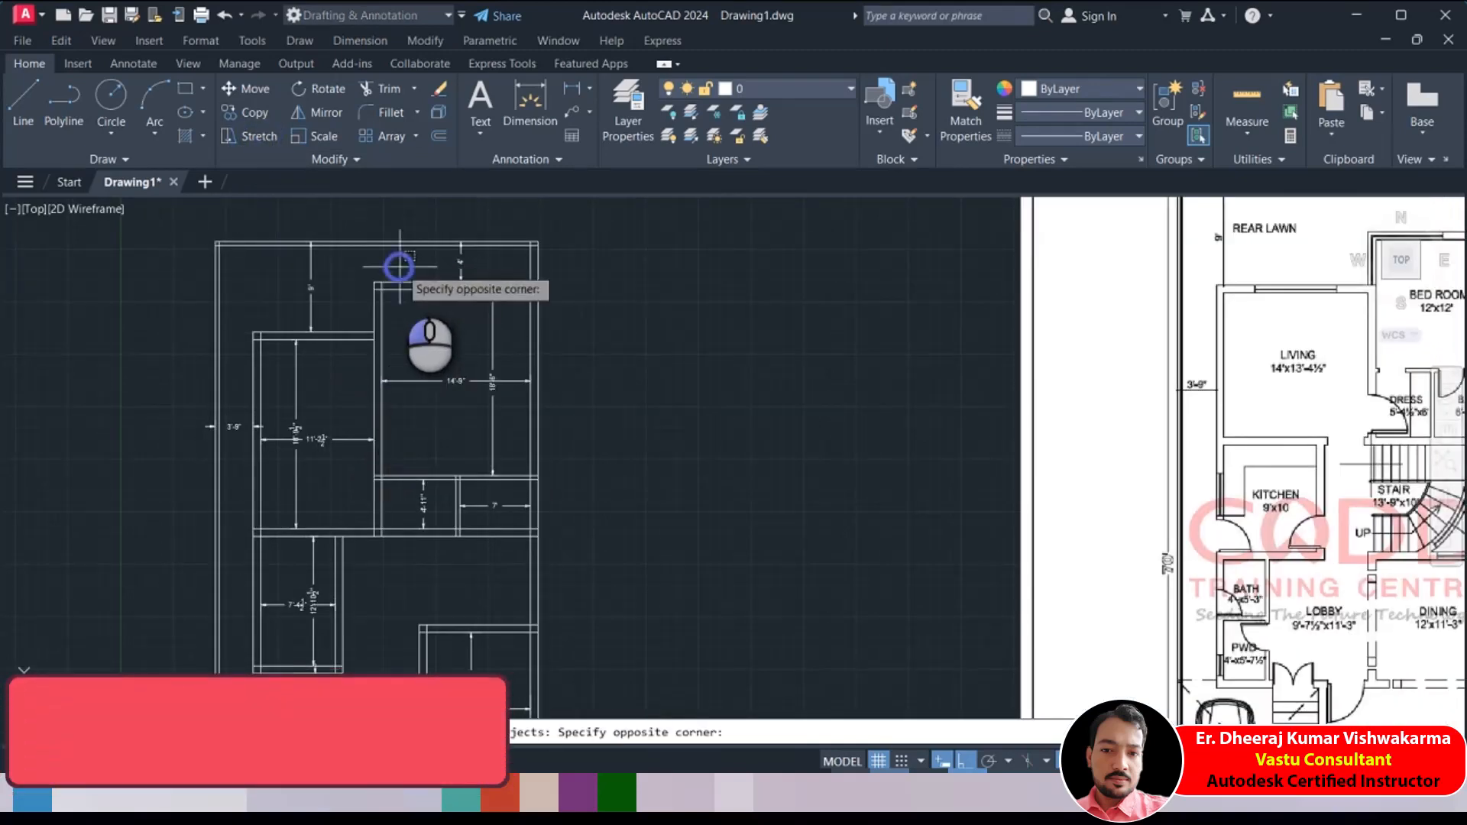
pyautogui.click(370, 548)
pyautogui.scroll(4, 410, 453)
pyautogui.scroll(-2, 410, 452)
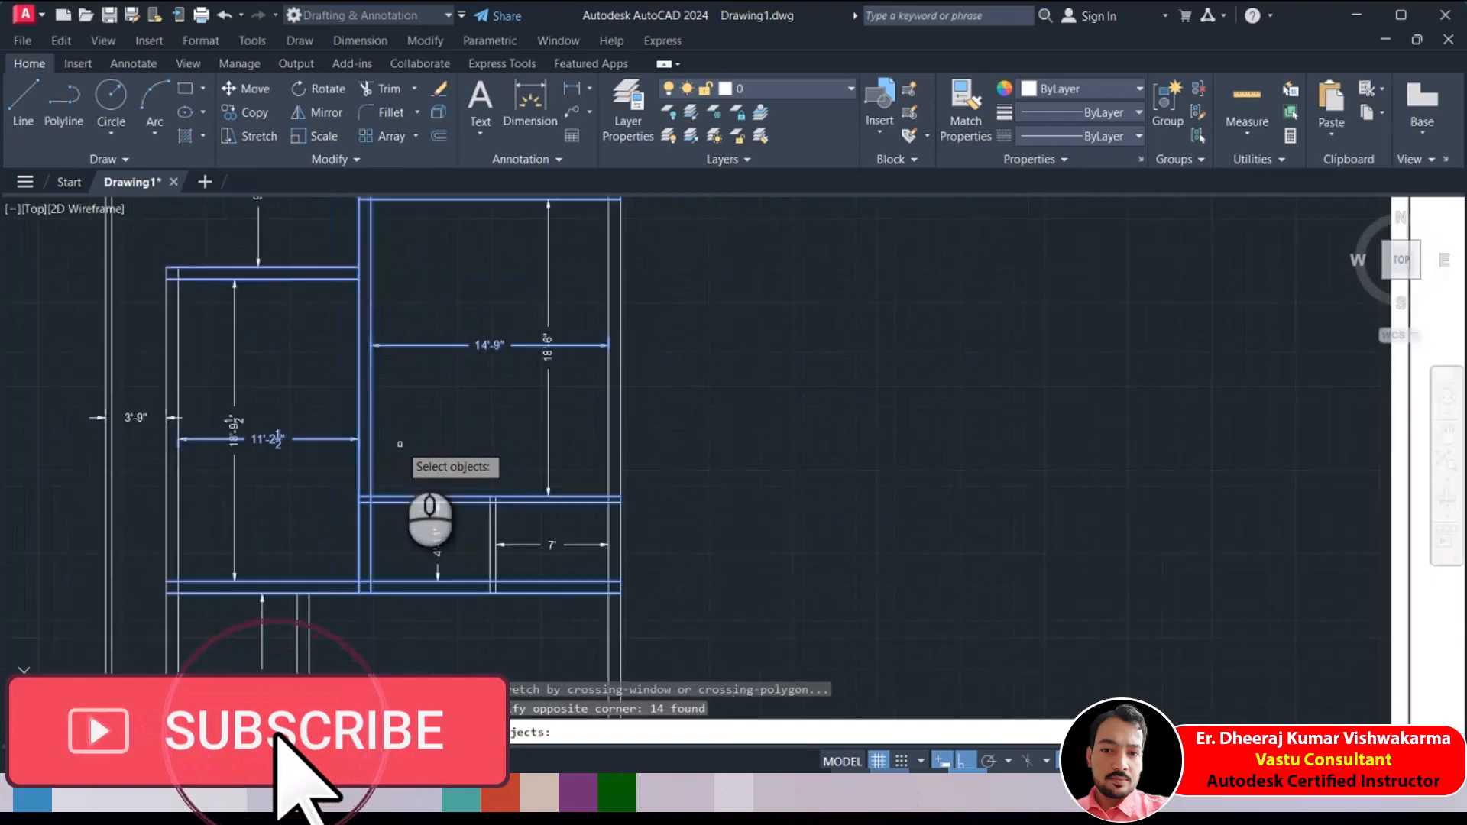
pyautogui.rightClick(395, 317)
pyautogui.click(419, 281)
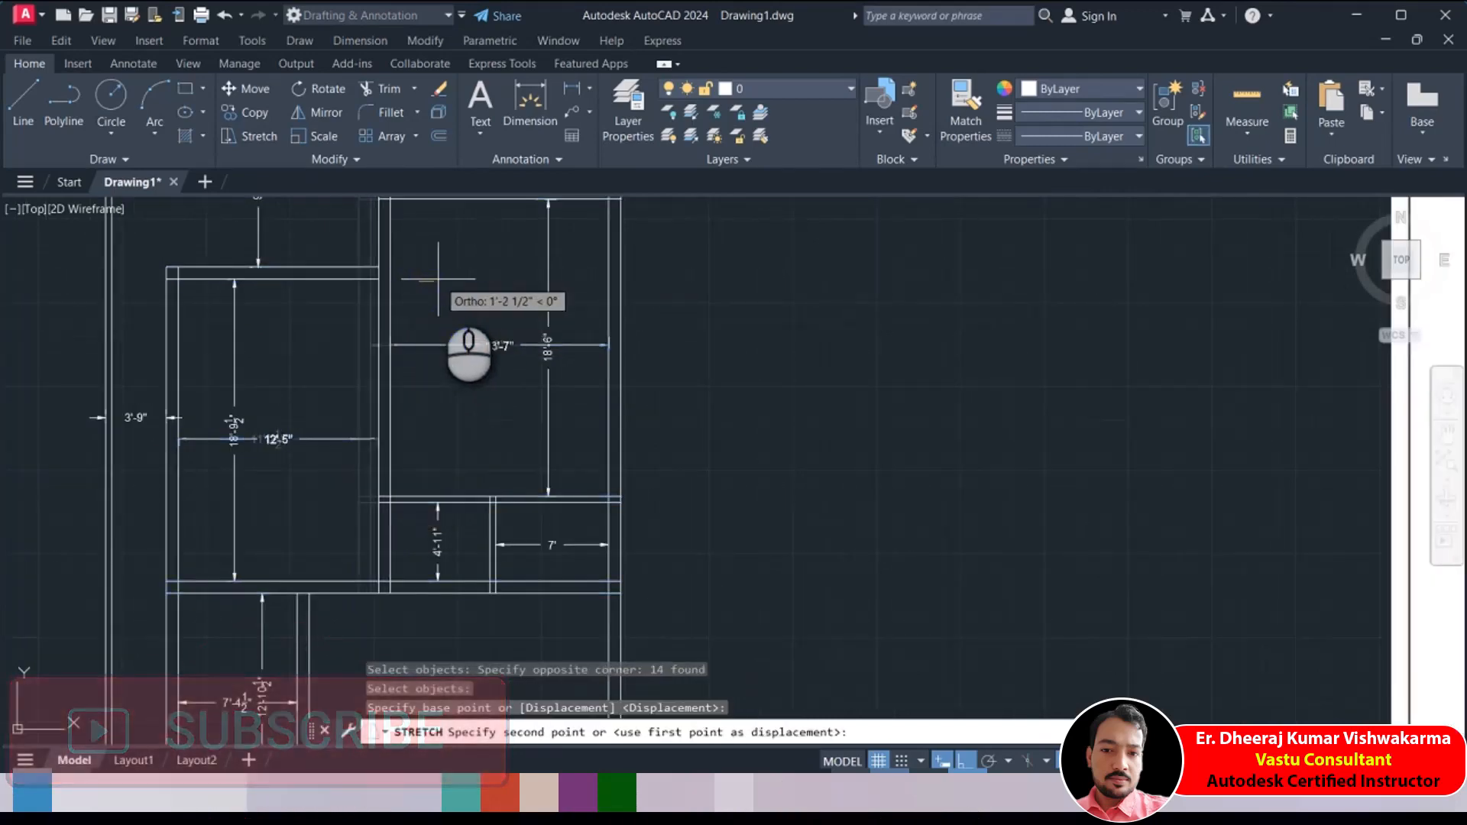
pyautogui.write("2'9")
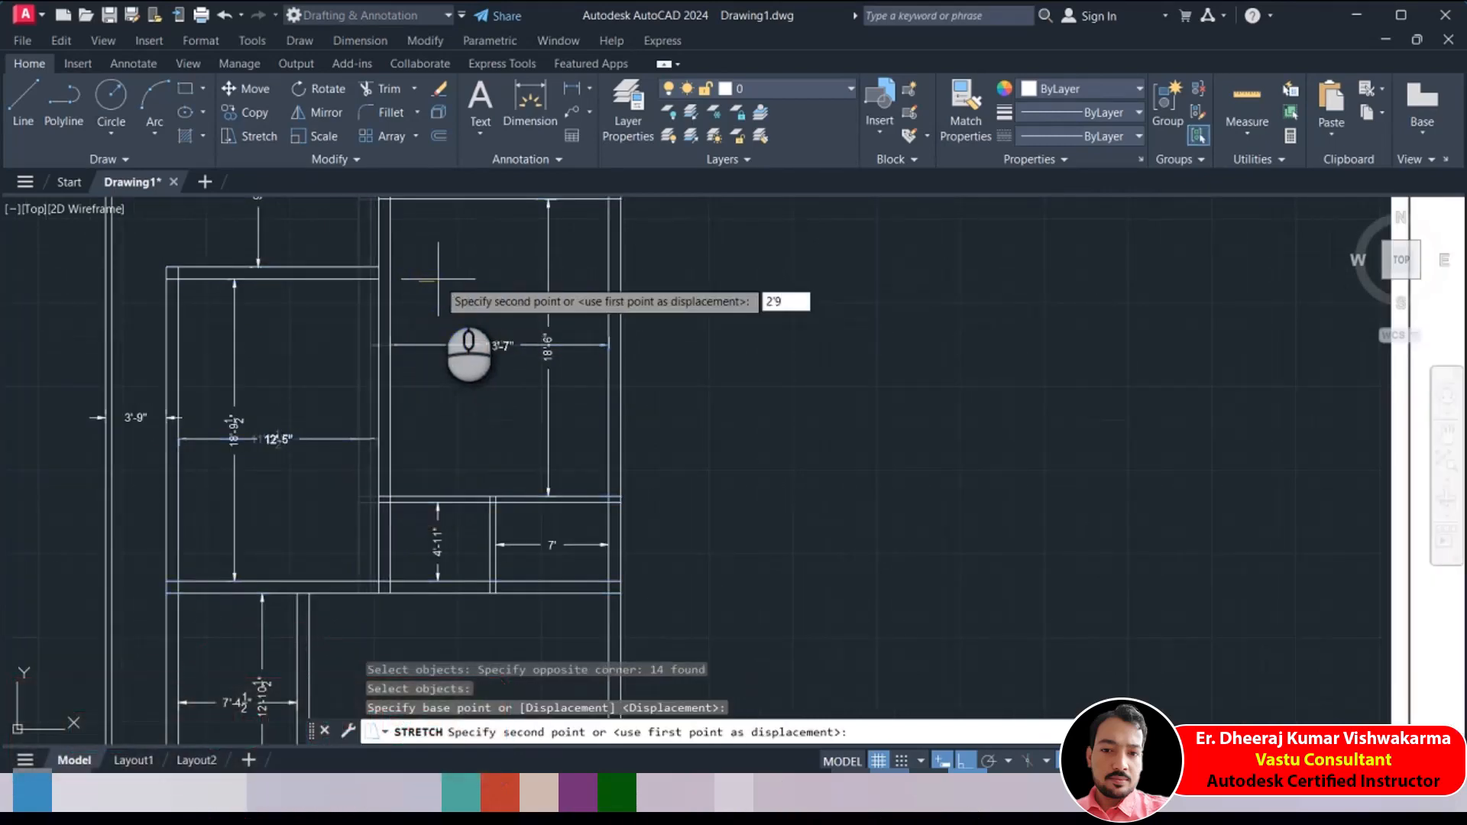
pyautogui.press('Return')
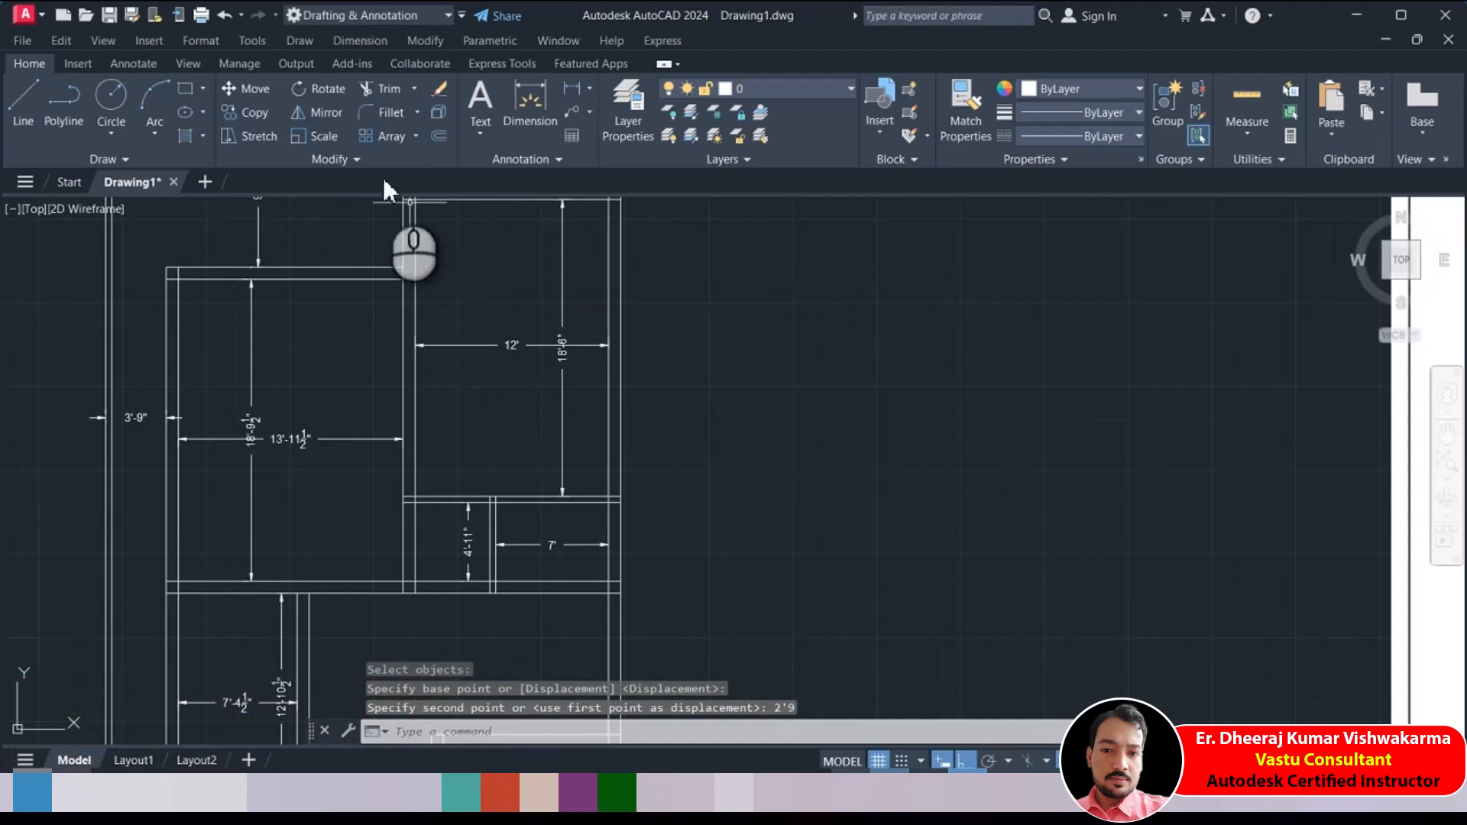
# Stretch the wall between the bedroom and the dress and bath area 6'6" upward, shortening the bedroom
pyautogui.click(249, 136)
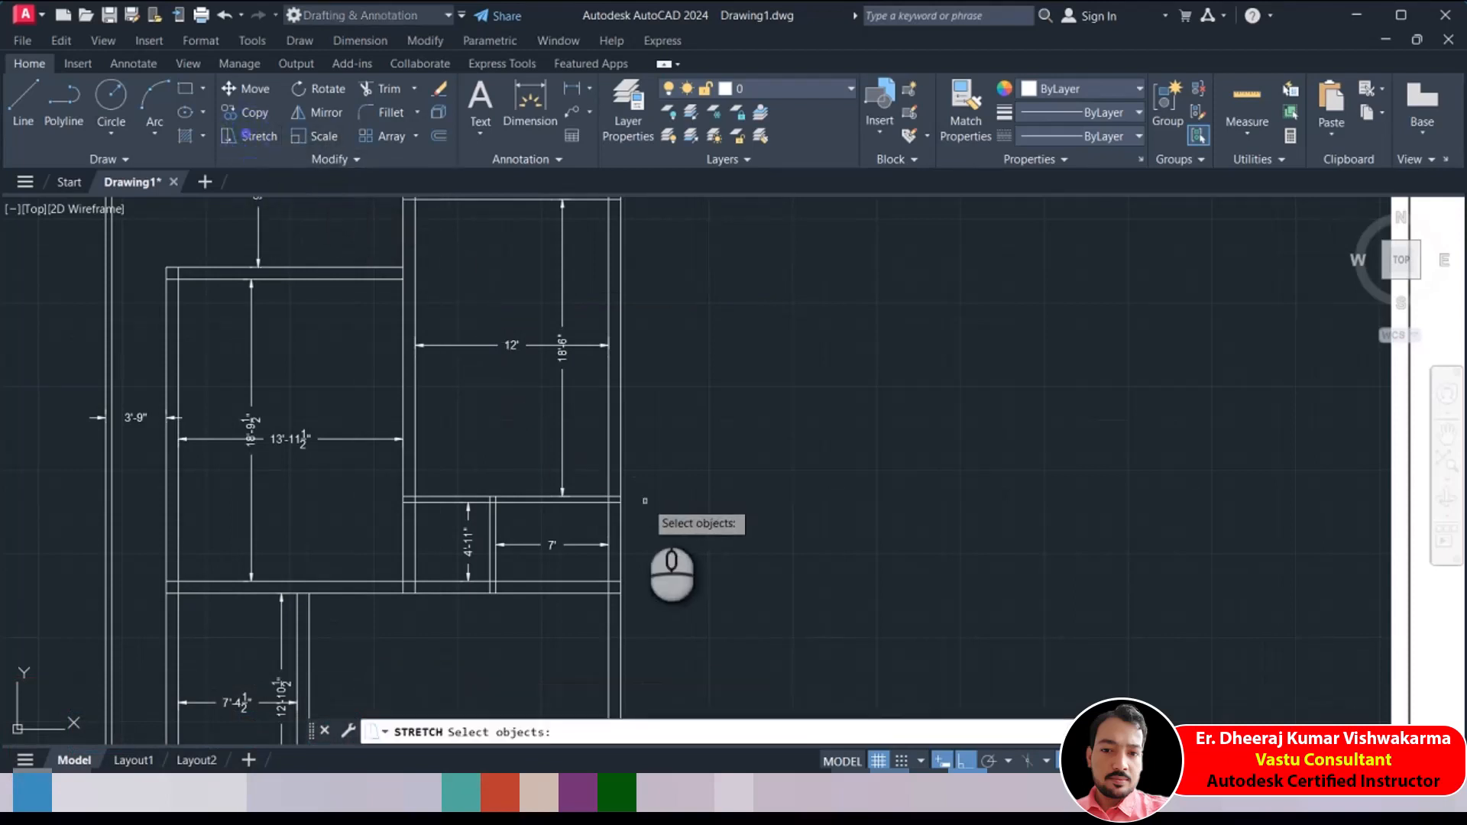
pyautogui.scroll(3, 644, 501)
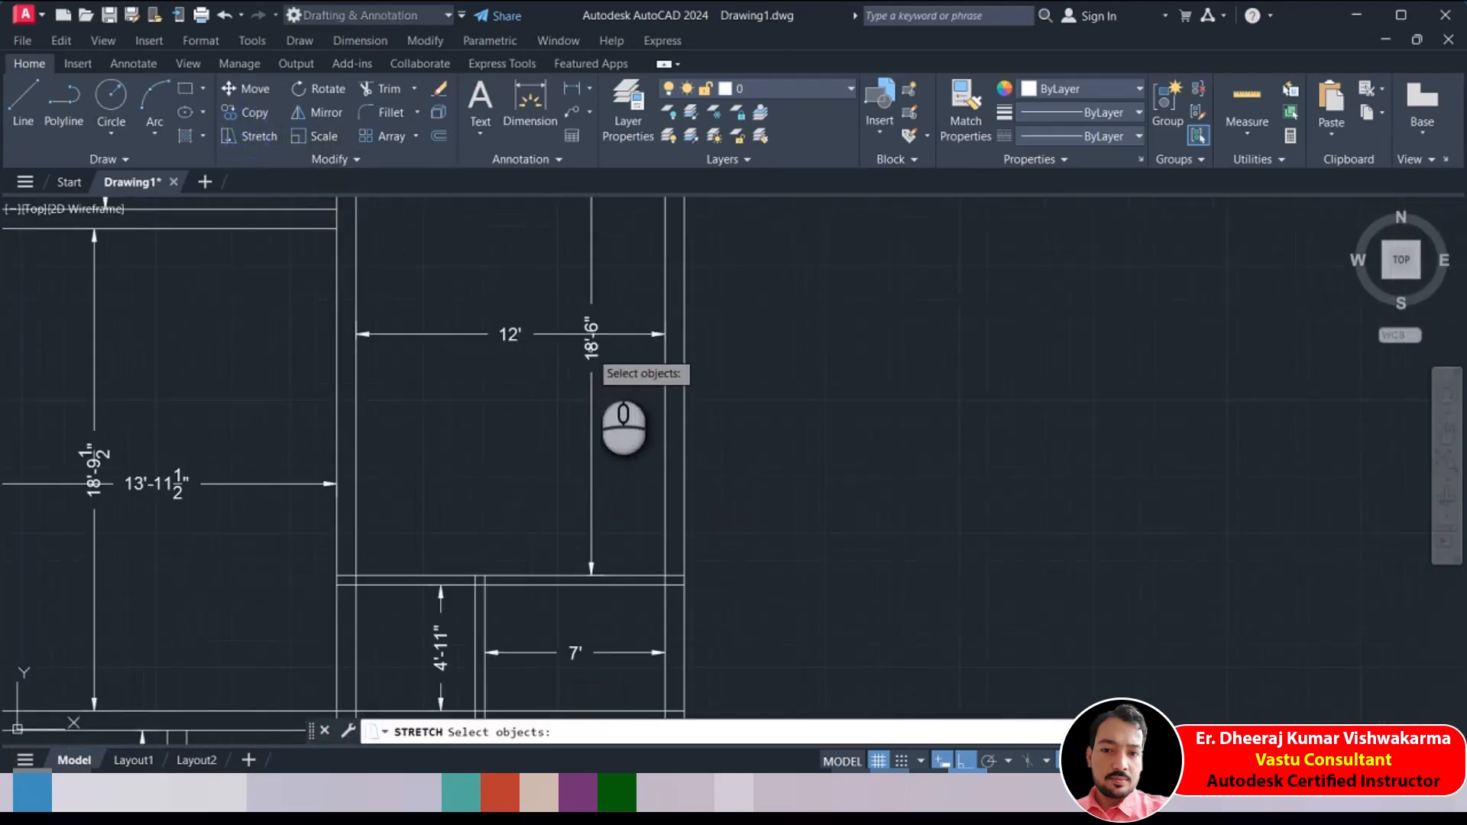
pyautogui.scroll(-2, 592, 344)
pyautogui.moveTo(589, 437); pyautogui.dragTo(675, 443, button='middle')
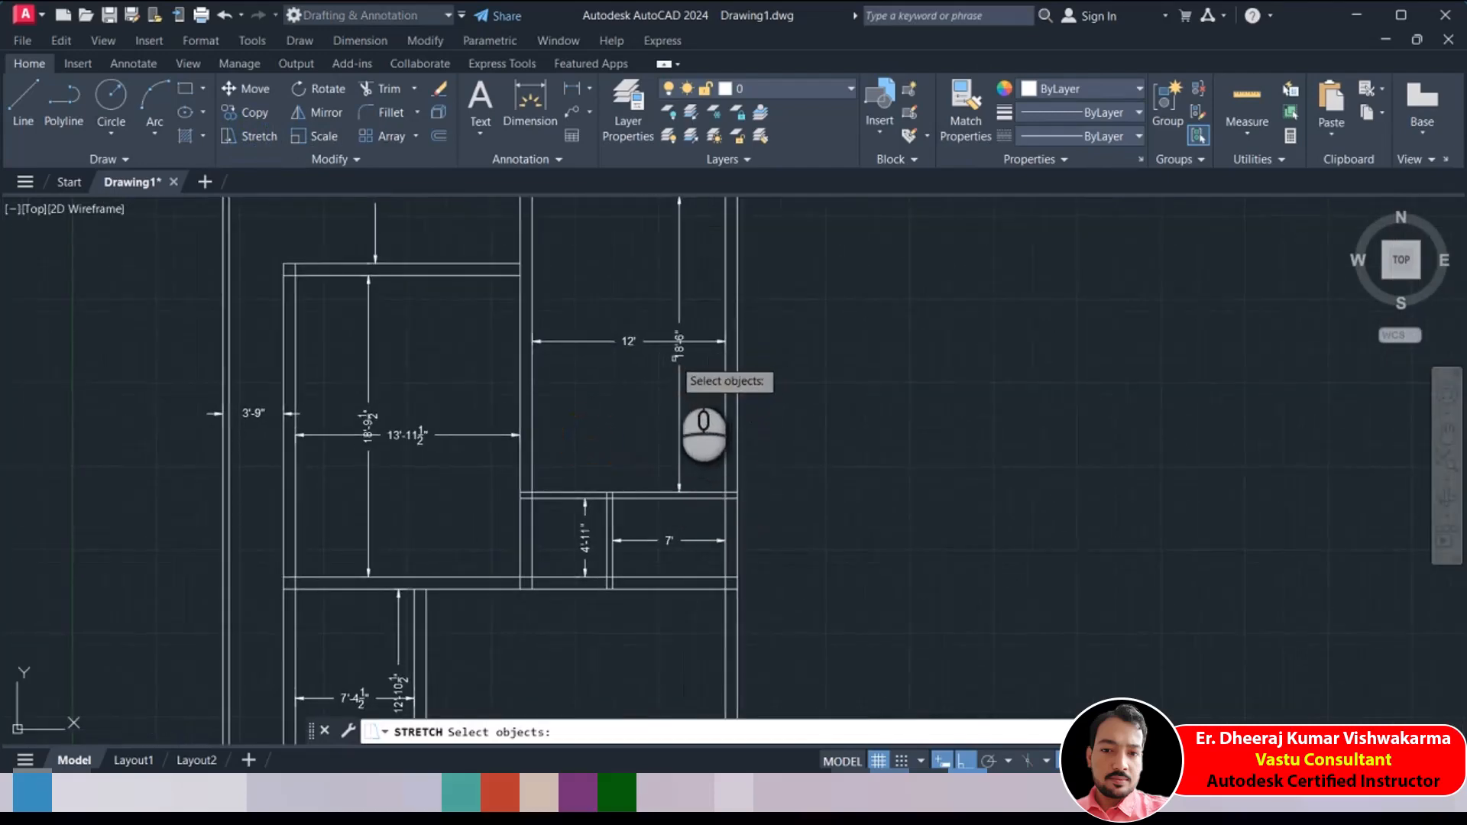
pyautogui.moveTo(634, 462); pyautogui.dragTo(634, 449, button='middle')
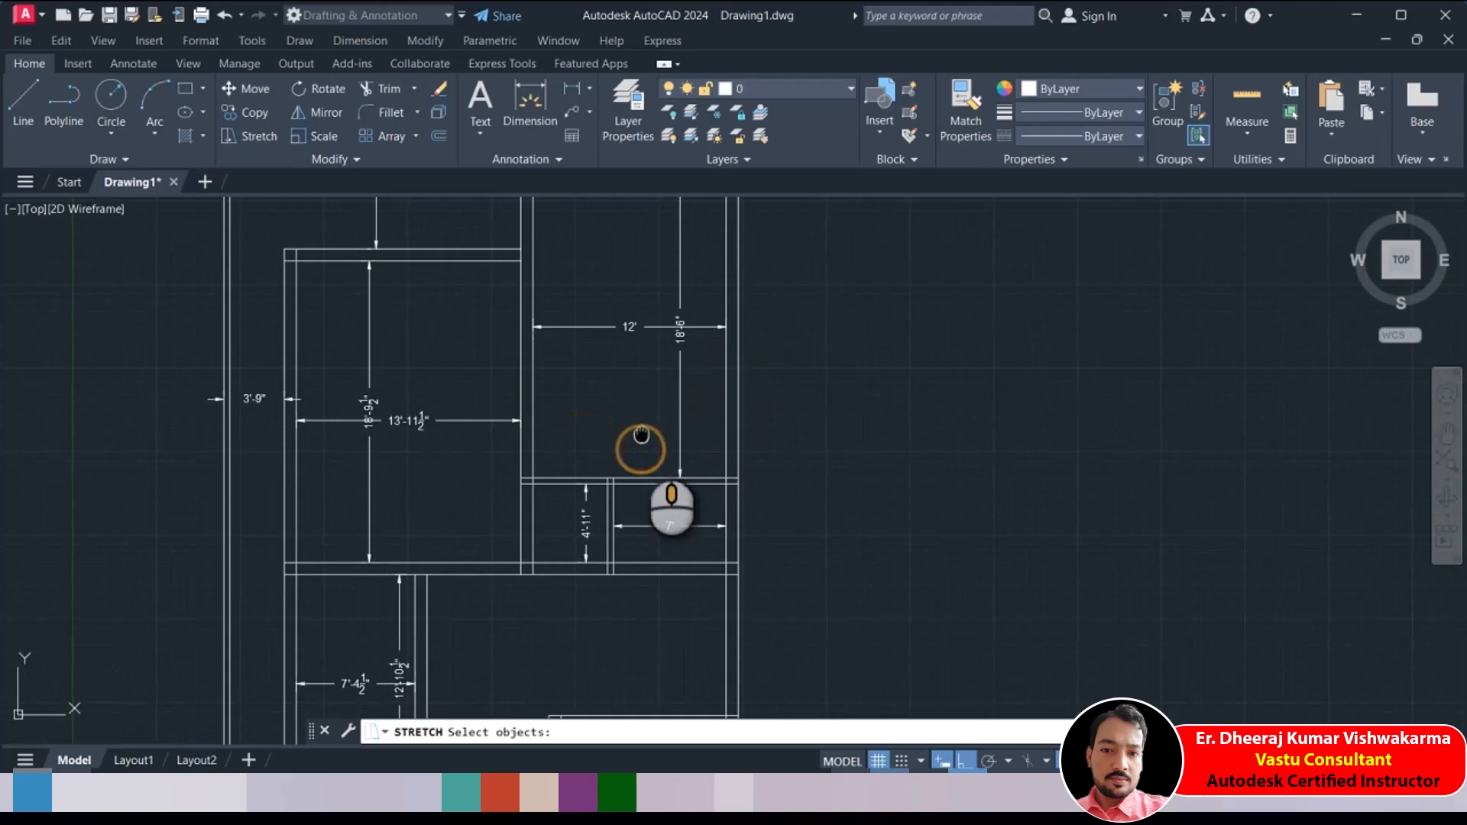
pyautogui.click(789, 452)
pyautogui.click(459, 493)
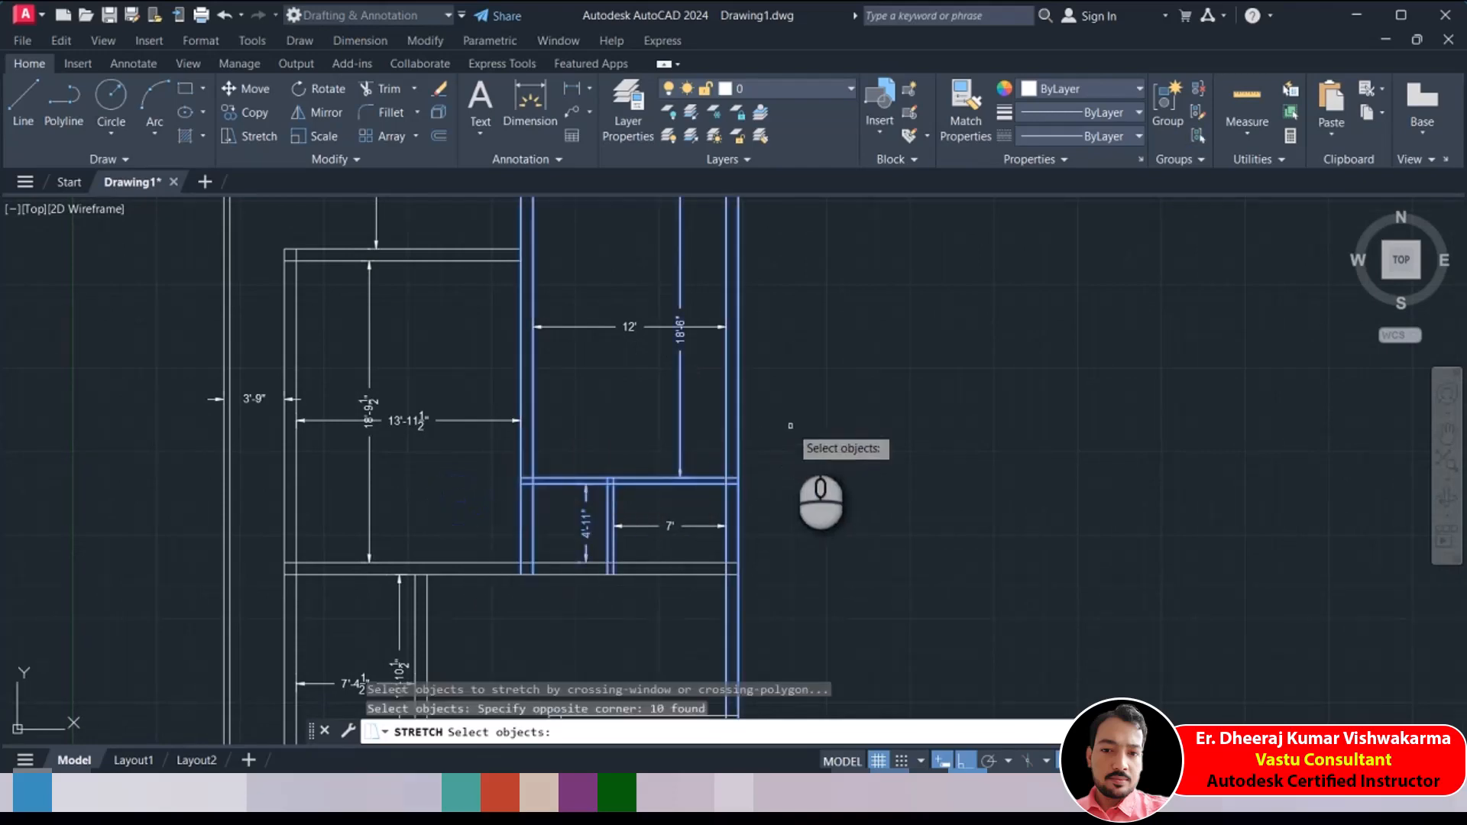
pyautogui.rightClick(791, 428)
pyautogui.click(818, 447)
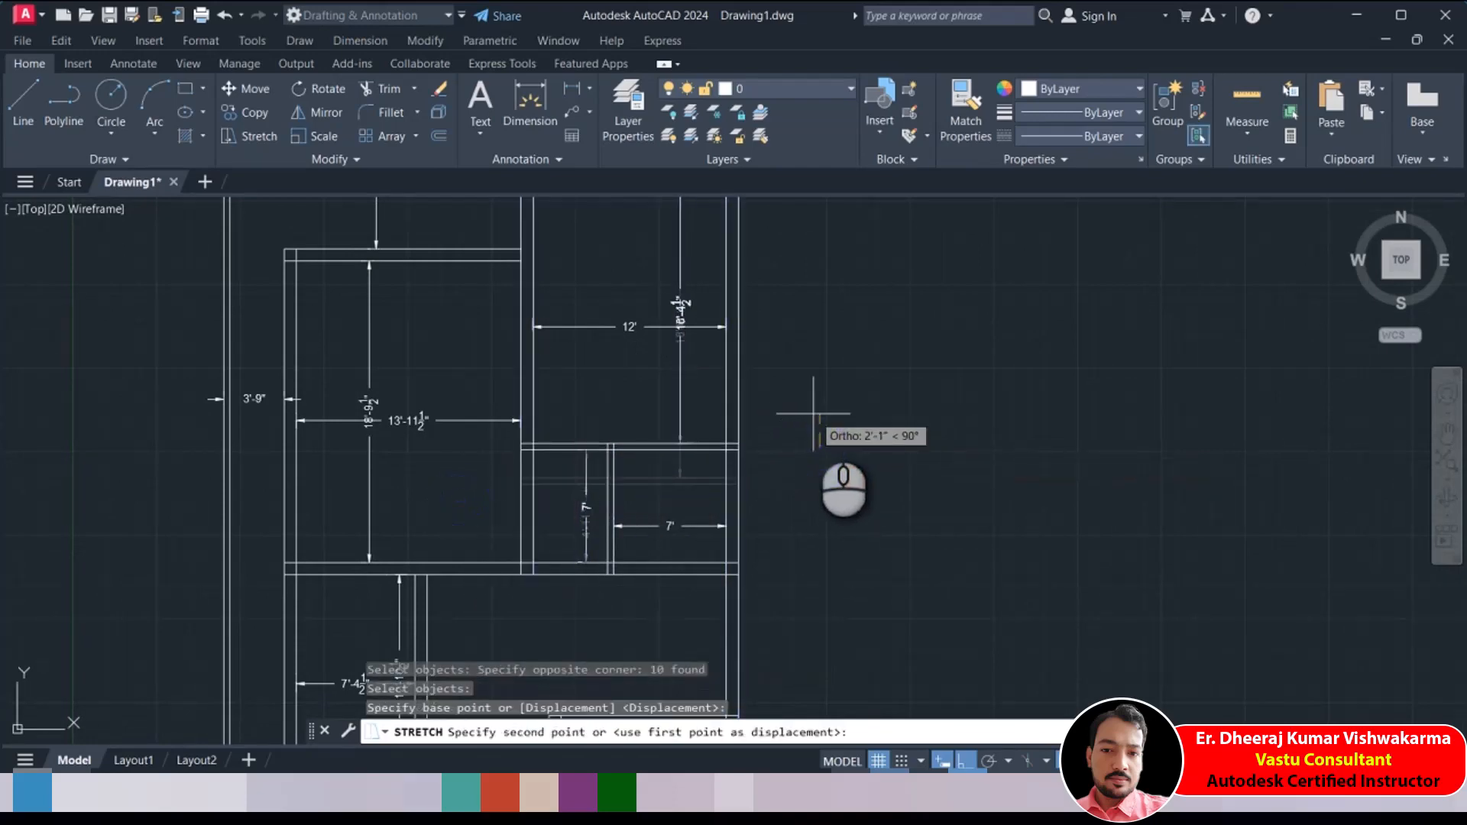
pyautogui.write("6'6")
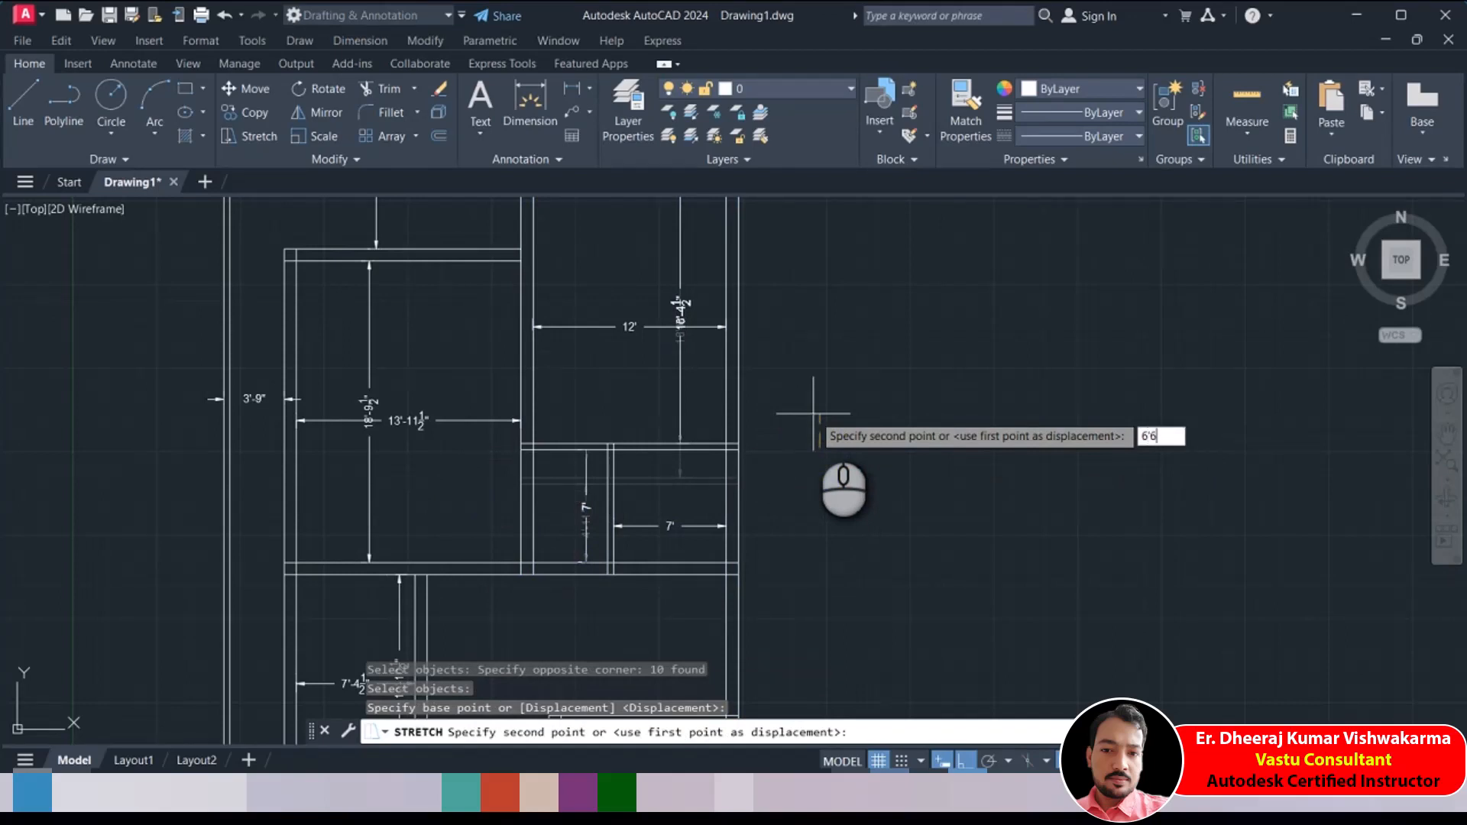
pyautogui.press('Return')
# Compare the bedroom size and the dress and bath depth with the dimensions on the reference plan
pyautogui.moveTo(684, 335); pyautogui.dragTo(698, 461, button='middle')
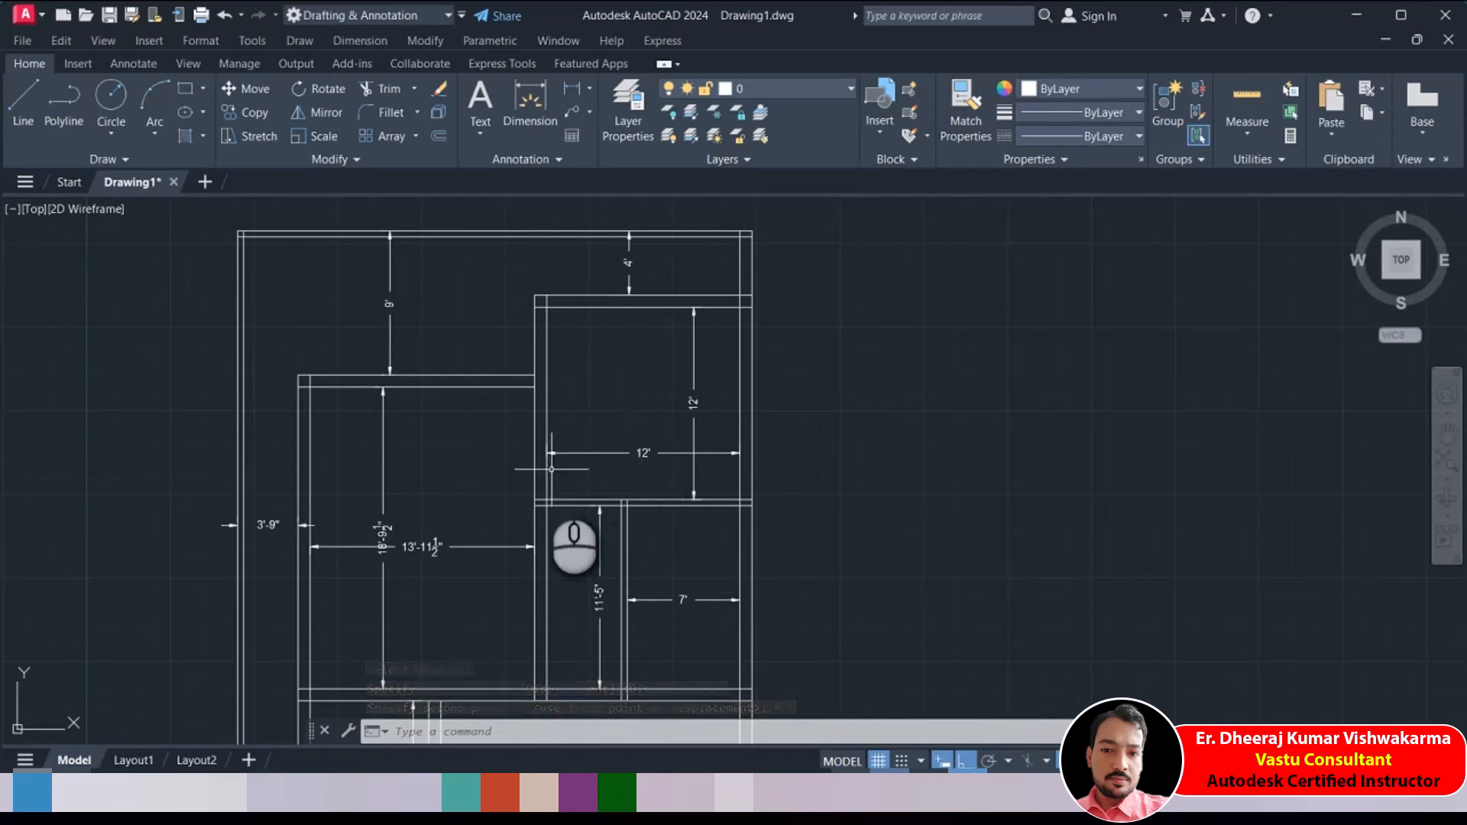
pyautogui.moveTo(657, 459); pyautogui.dragTo(651, 406, button='middle')
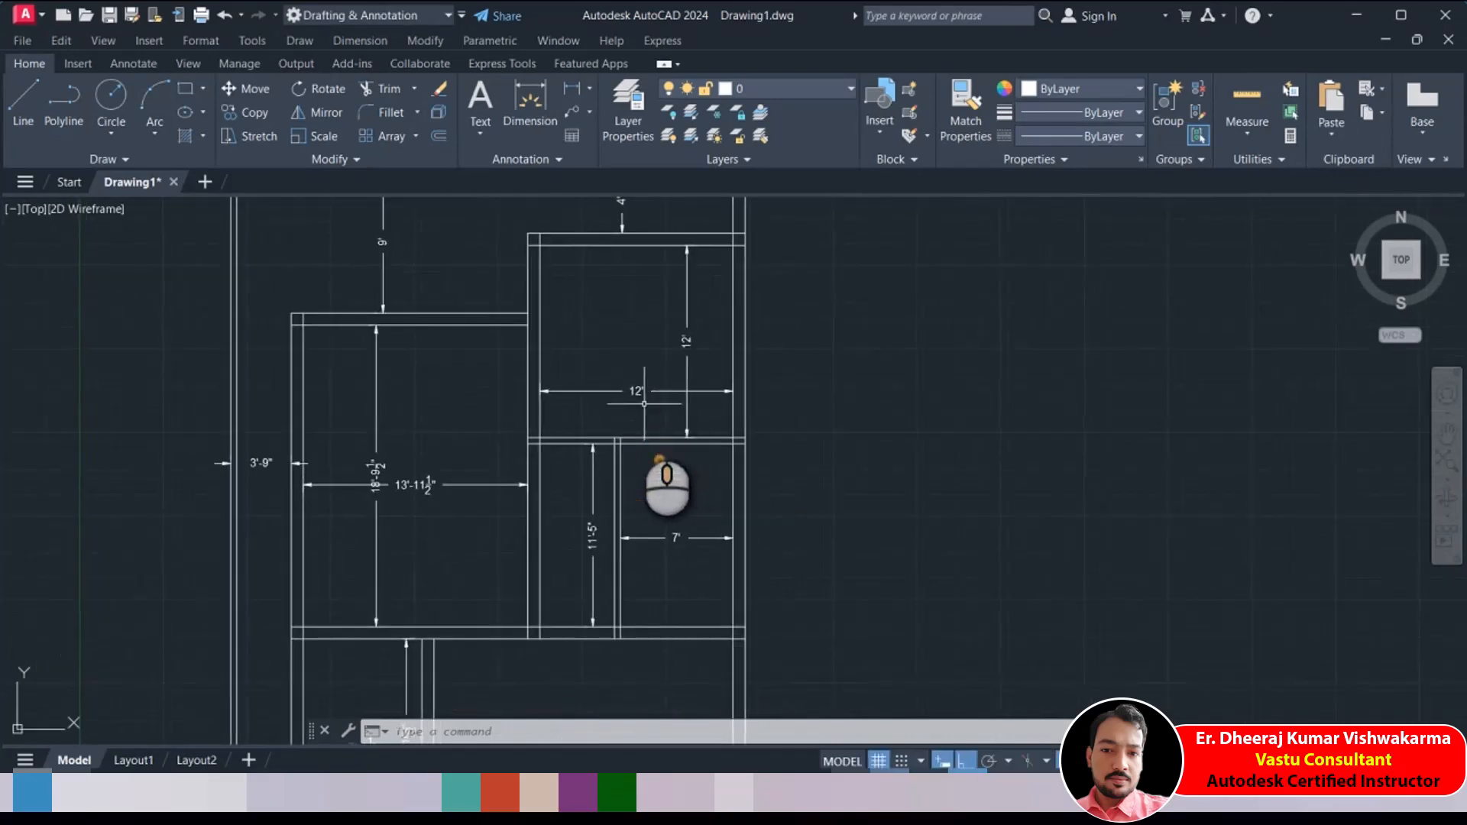
pyautogui.moveTo(594, 514)
pyautogui.mouseDown(button='middle')
pyautogui.moveTo(609, 468)
pyautogui.moveTo(550, 386)
pyautogui.mouseUp(button='middle')
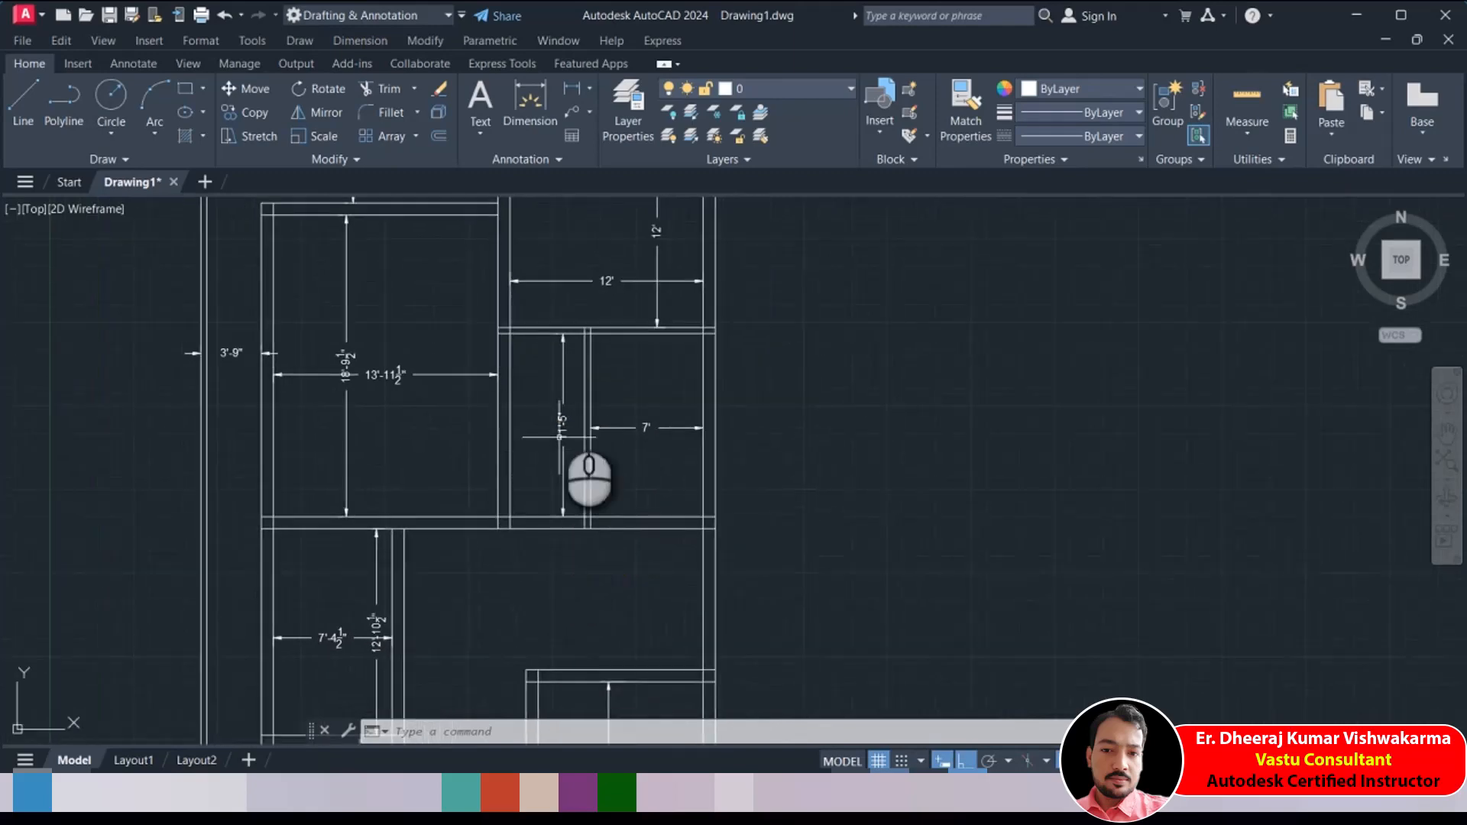
pyautogui.scroll(2, 557, 474)
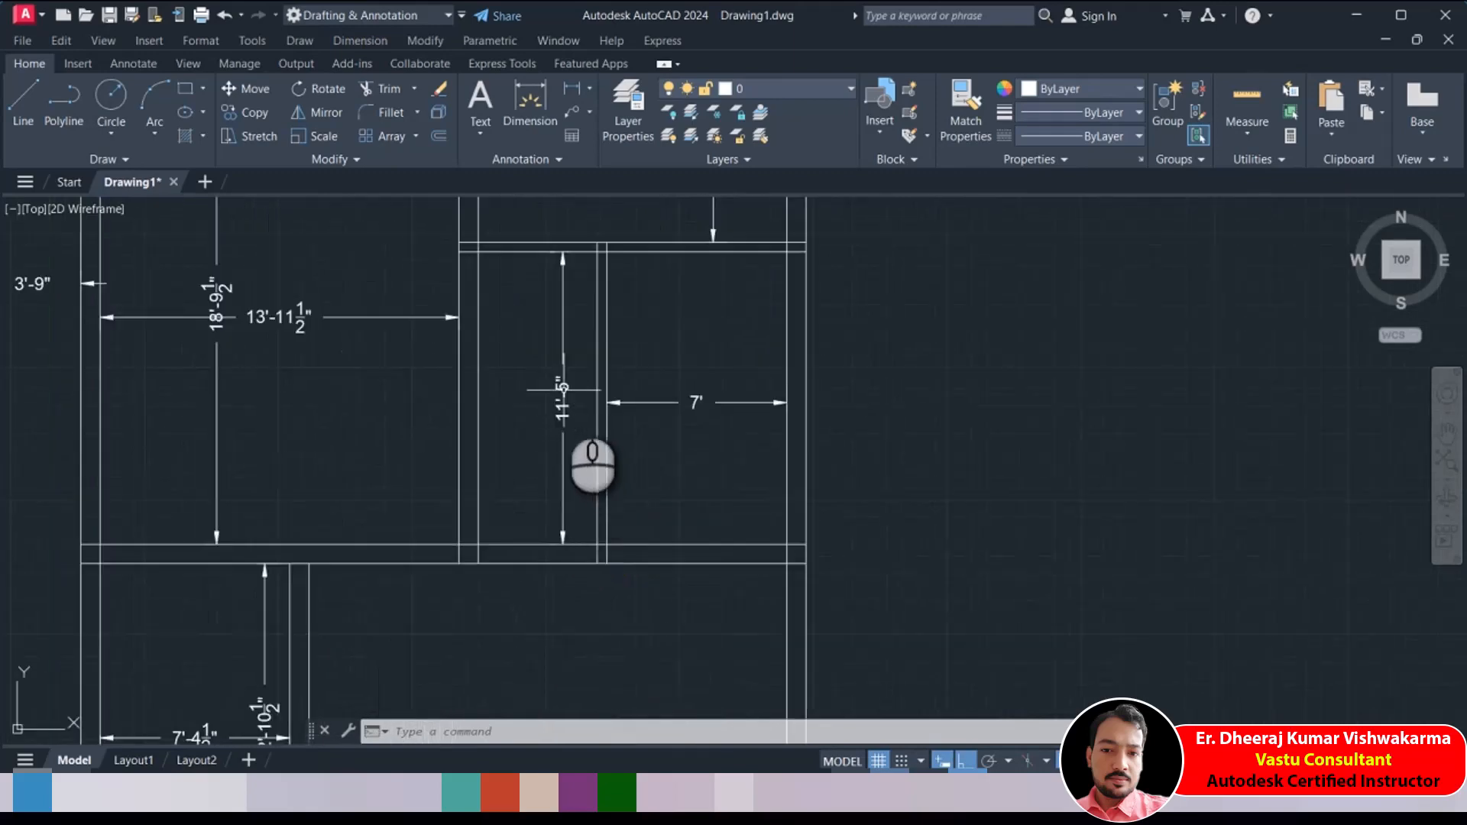
pyautogui.scroll(-5, 589, 485)
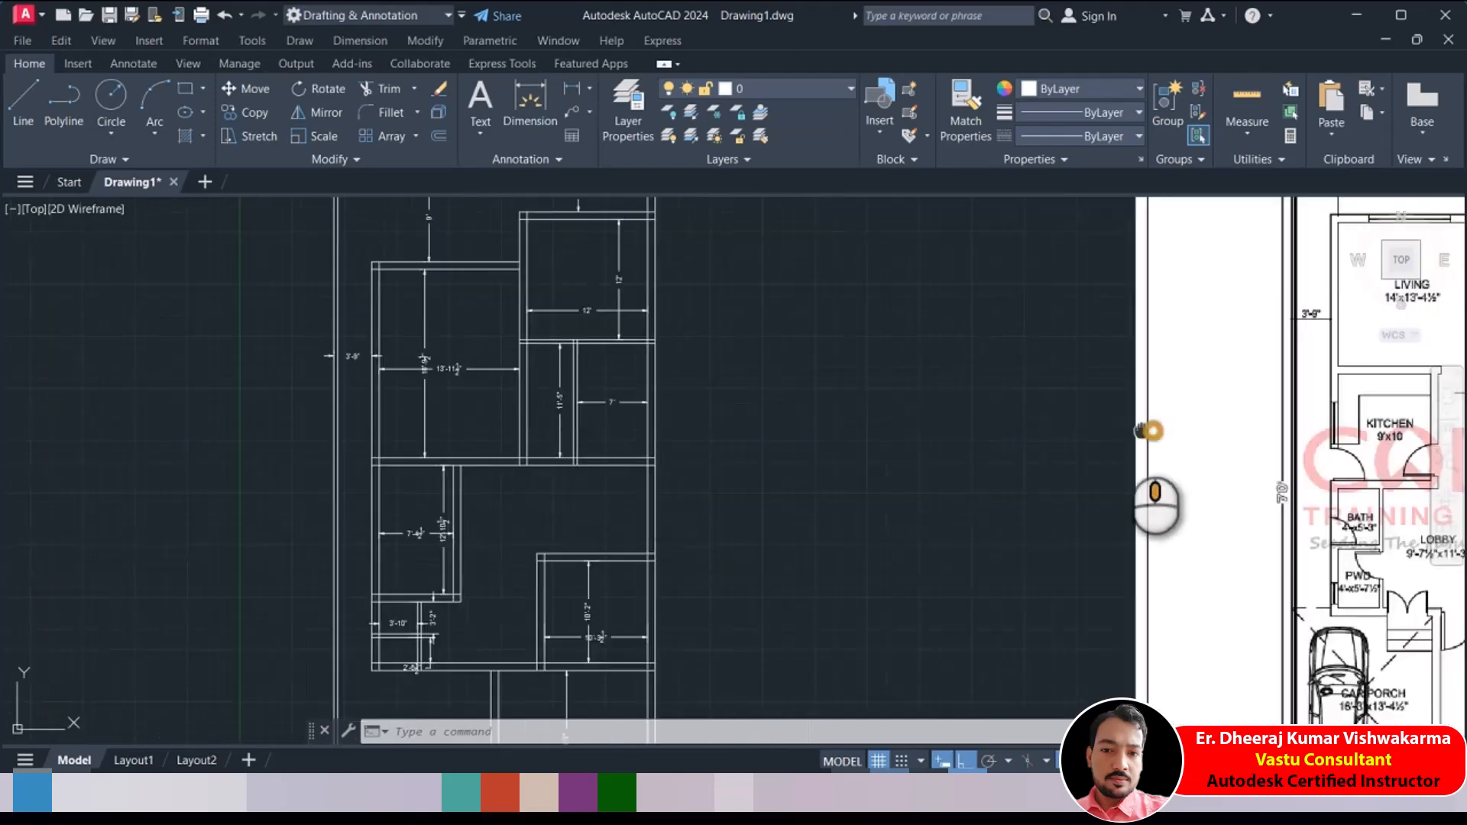
pyautogui.moveTo(1152, 497); pyautogui.dragTo(197, 481, button='middle')
pyautogui.scroll(5, 604, 391)
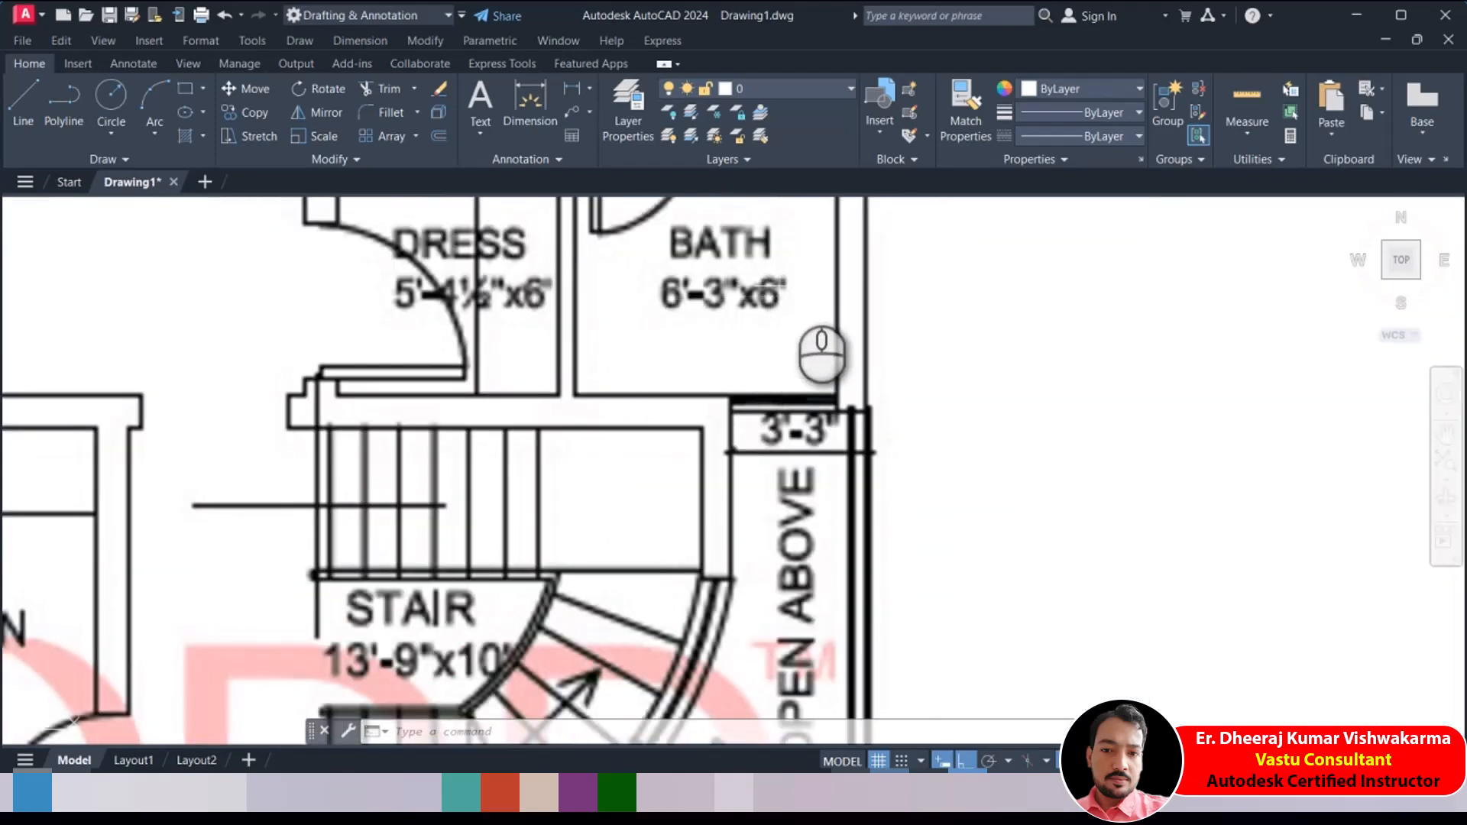
pyautogui.scroll(-8, 766, 292)
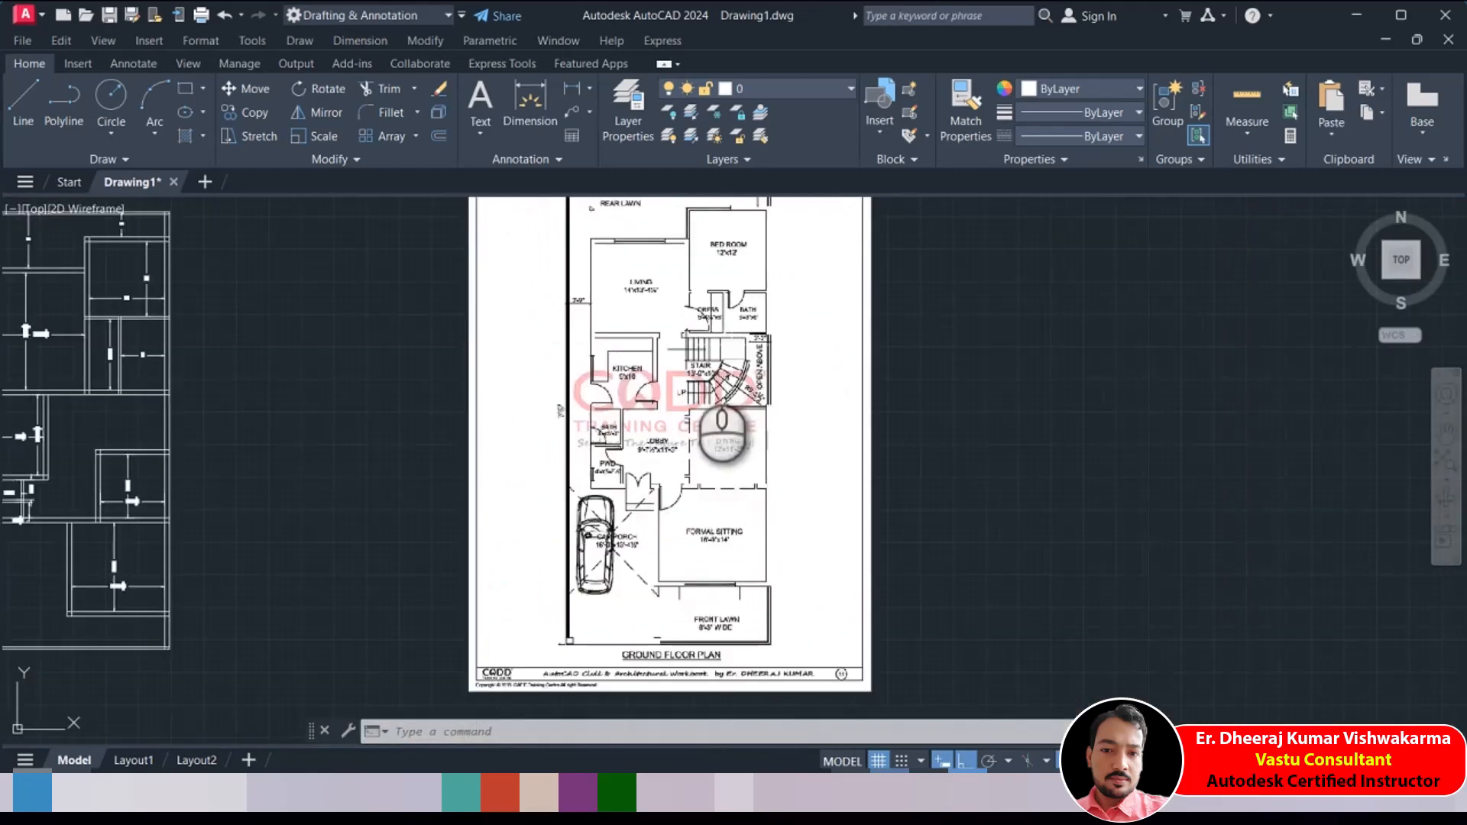
pyautogui.moveTo(213, 407); pyautogui.dragTo(474, 467, button='middle')
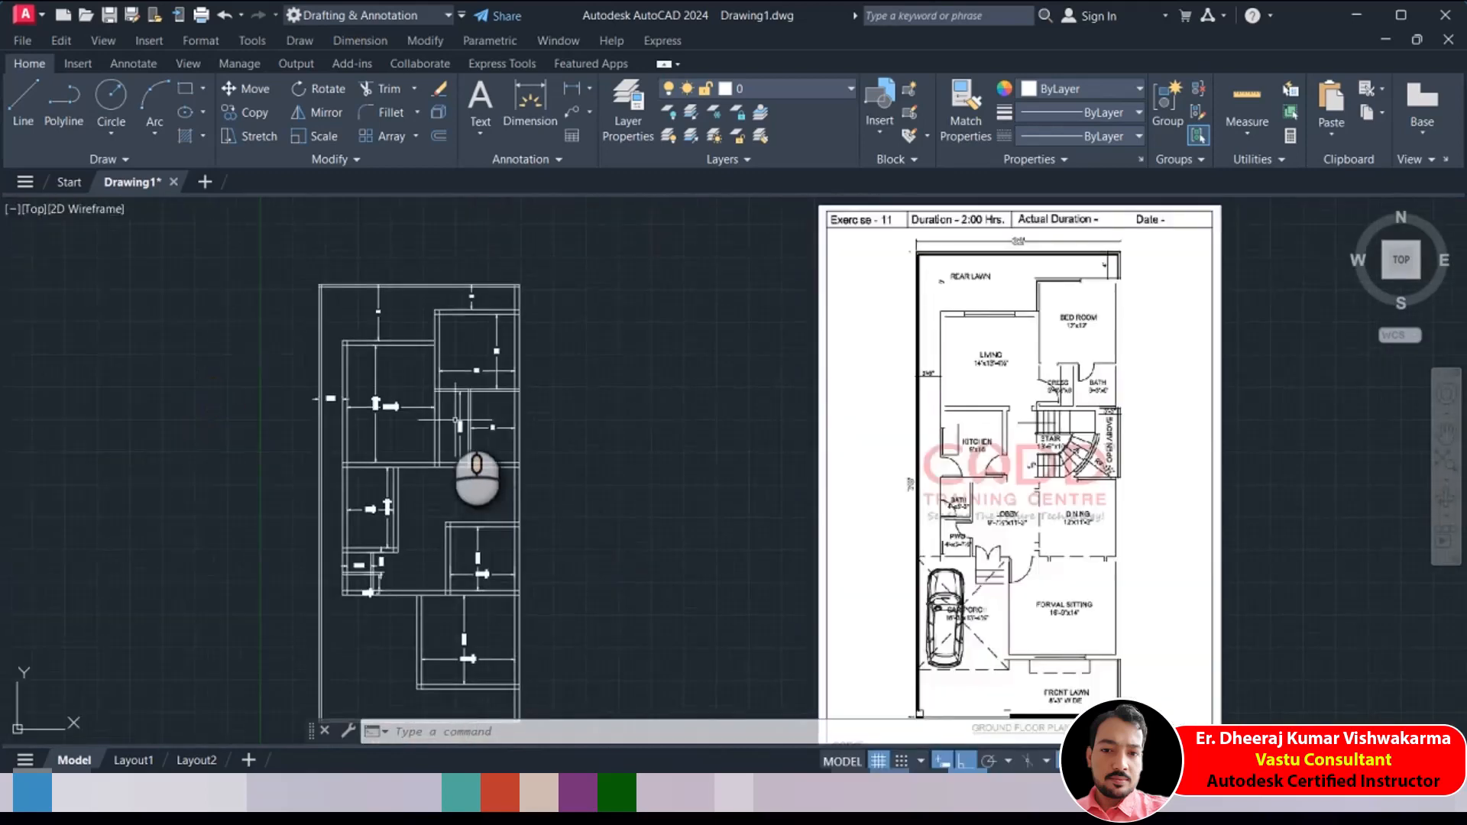
pyautogui.scroll(6, 473, 467)
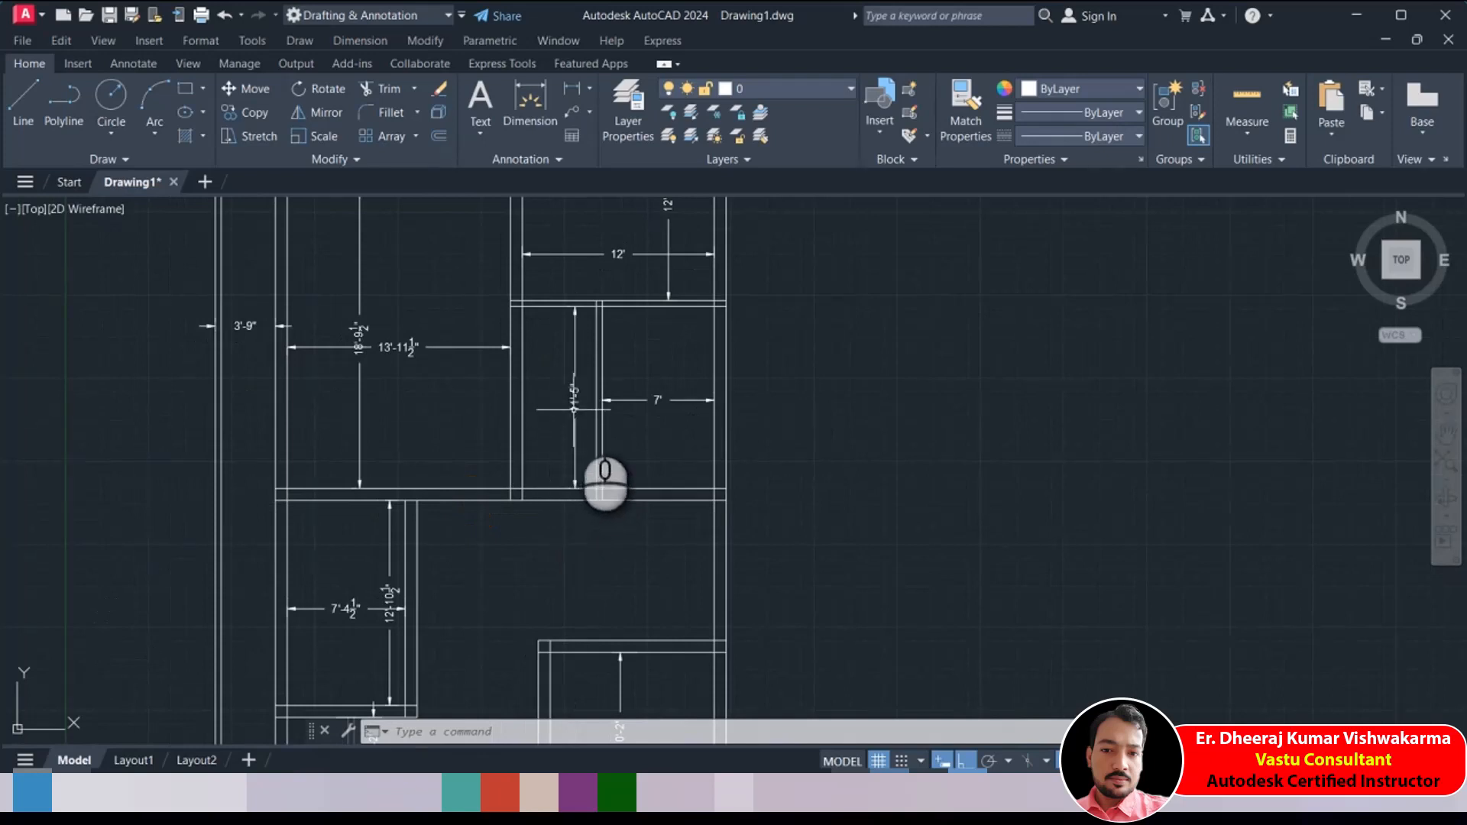
pyautogui.moveTo(569, 406); pyautogui.dragTo(576, 402, button='middle')
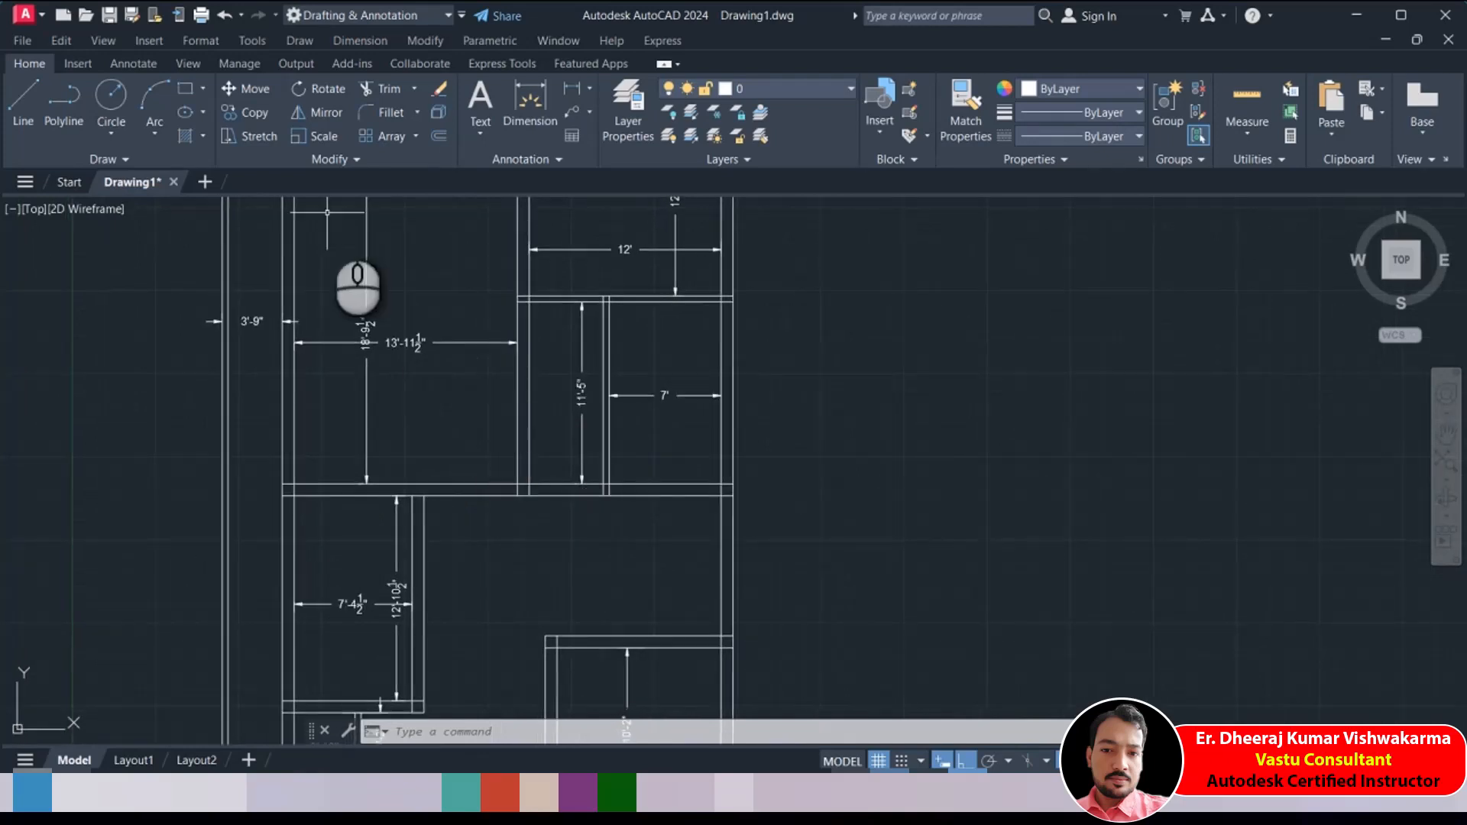
# Stretch the full-width wall below the living room, dress and bath 5'5" upward, reducing the depth of these rooms
pyautogui.click(260, 136)
pyautogui.click(789, 449)
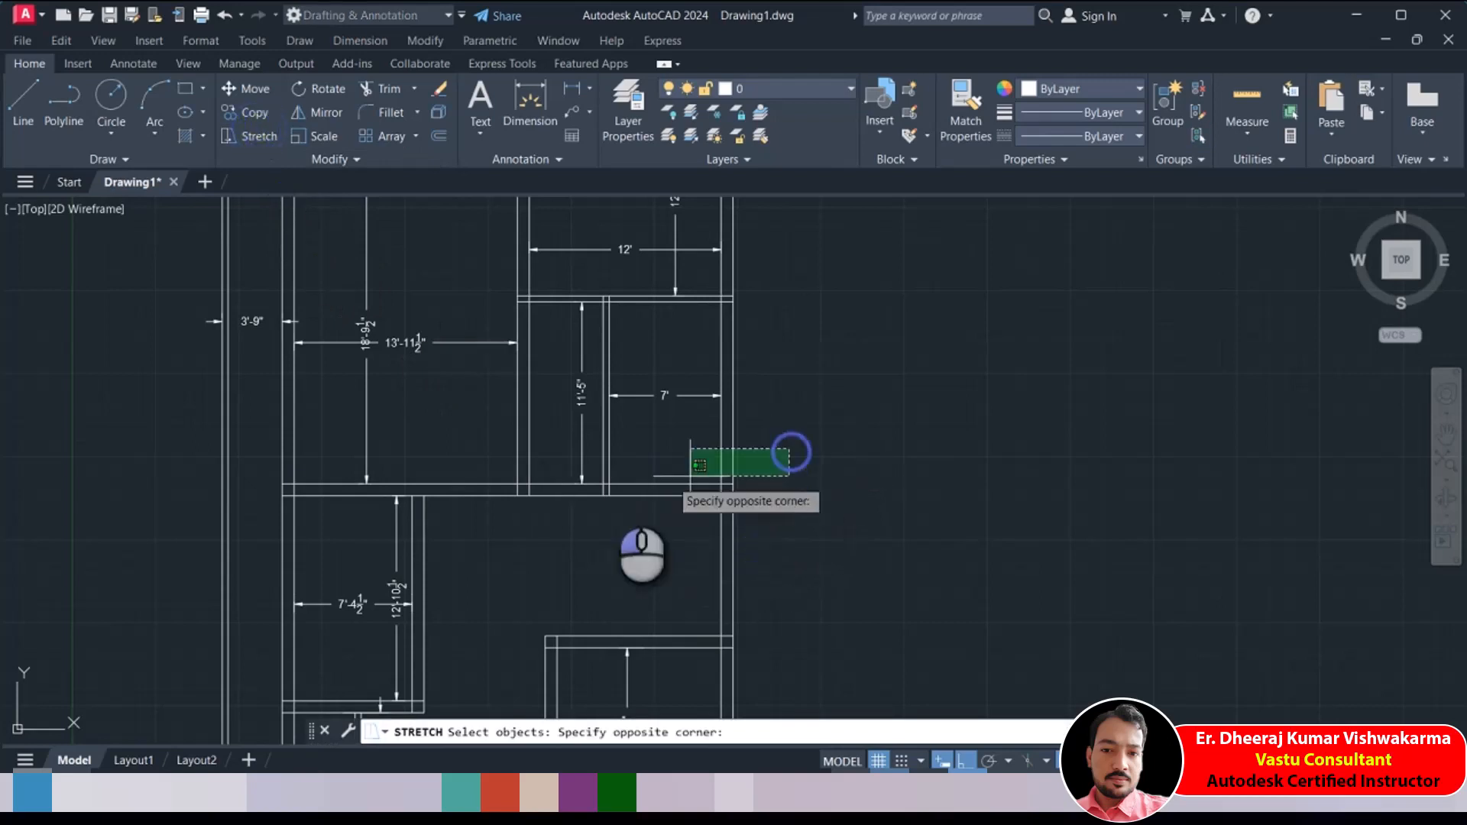
pyautogui.click(259, 508)
pyautogui.rightClick(793, 412)
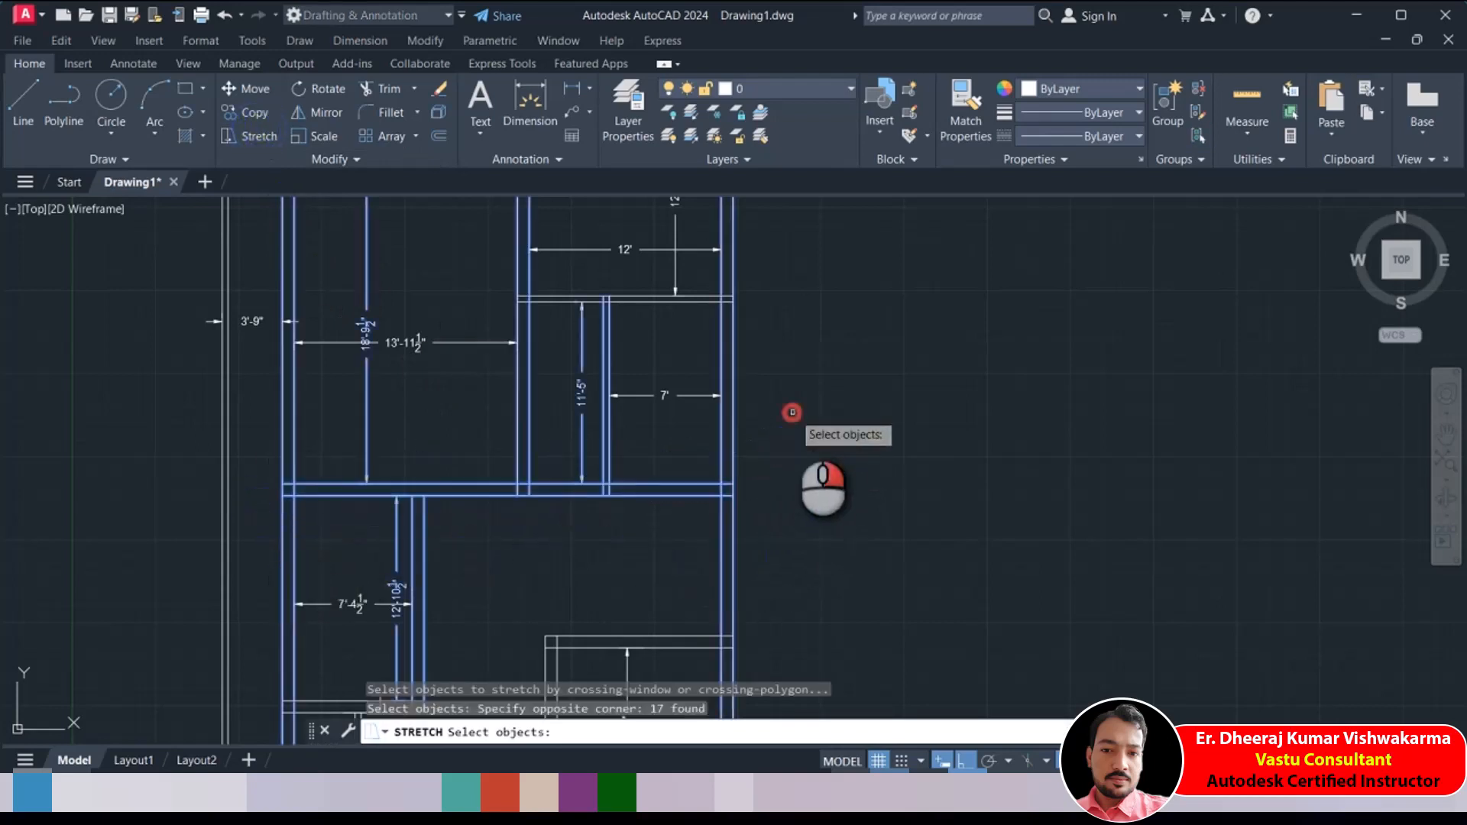
pyautogui.click(823, 428)
pyautogui.write("5'5")
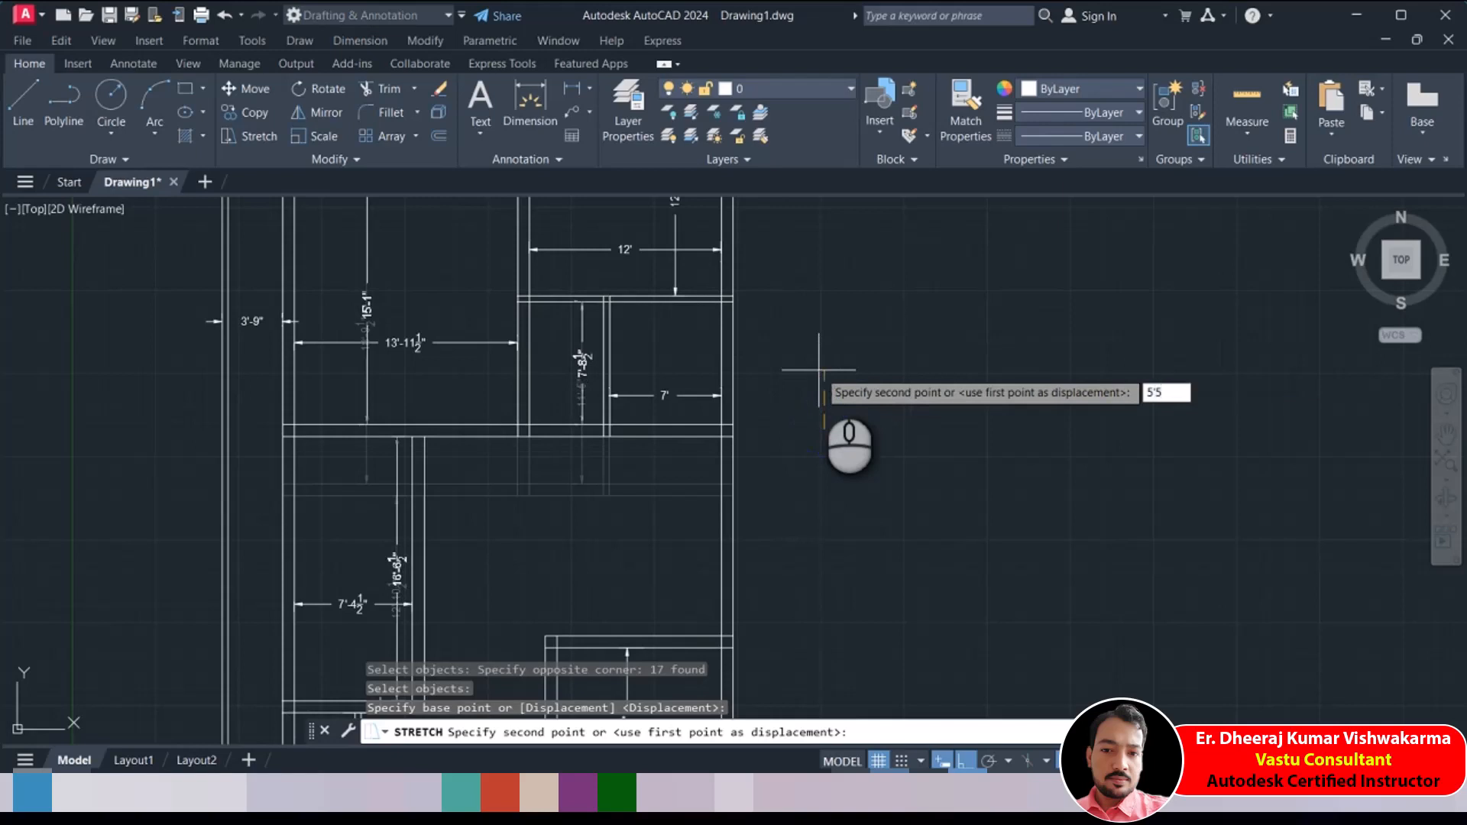
pyautogui.press('Return')
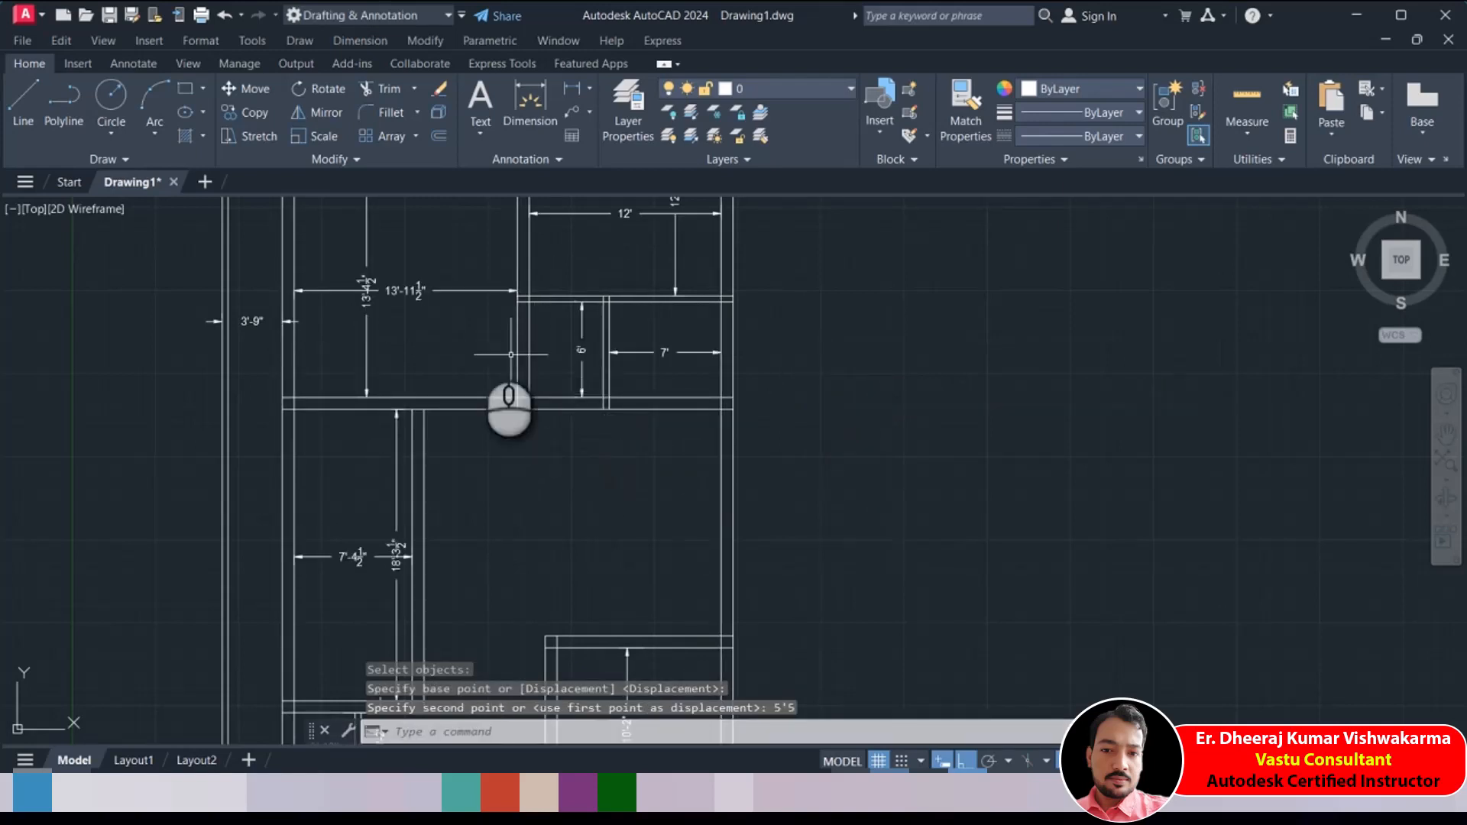
# Check the living room size and the dress and bath widths against the reference plan
pyautogui.moveTo(458, 348); pyautogui.dragTo(463, 421, button='middle')
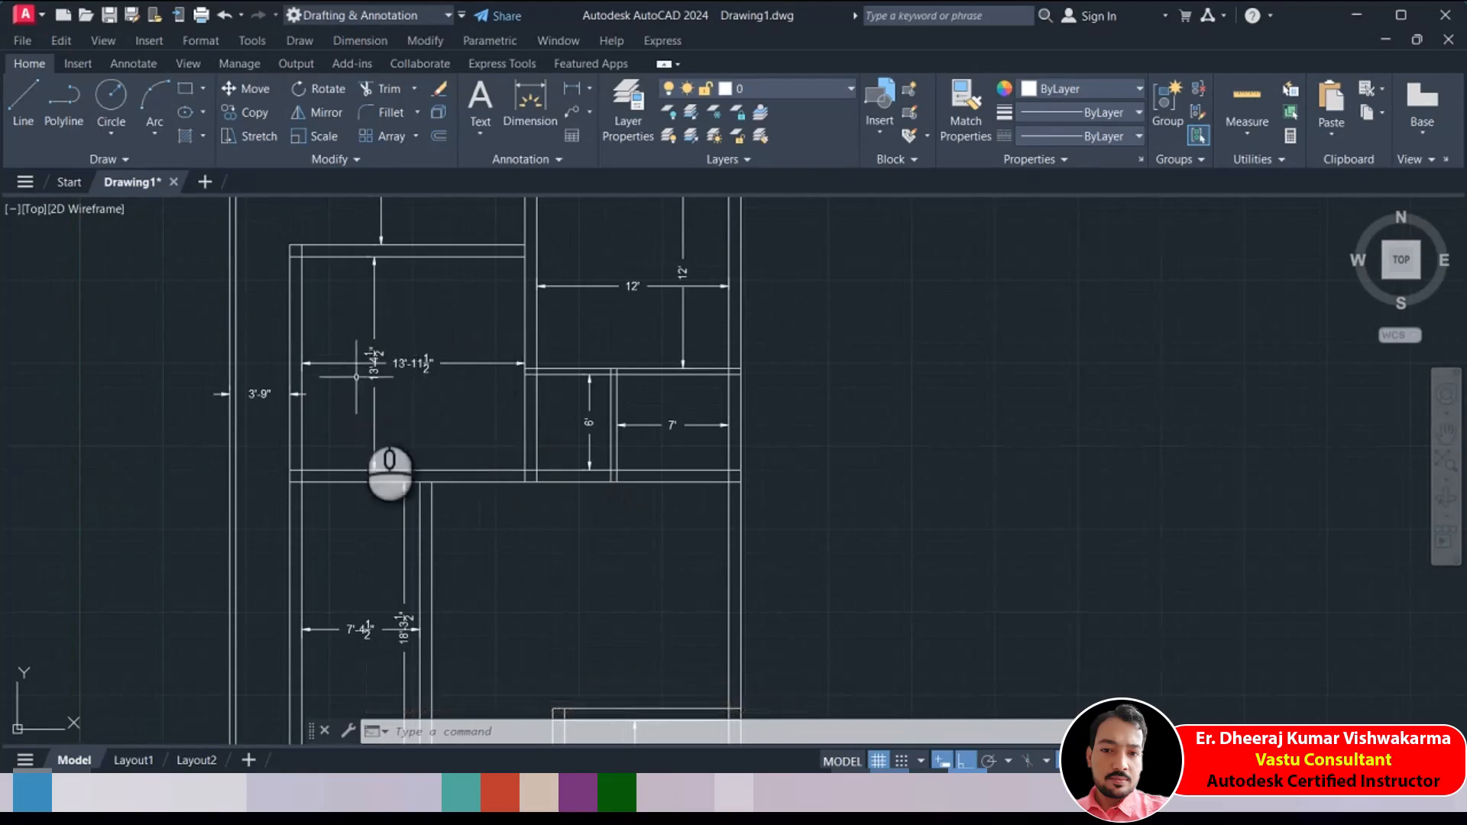
pyautogui.scroll(-2, 405, 405)
pyautogui.scroll(2, 504, 382)
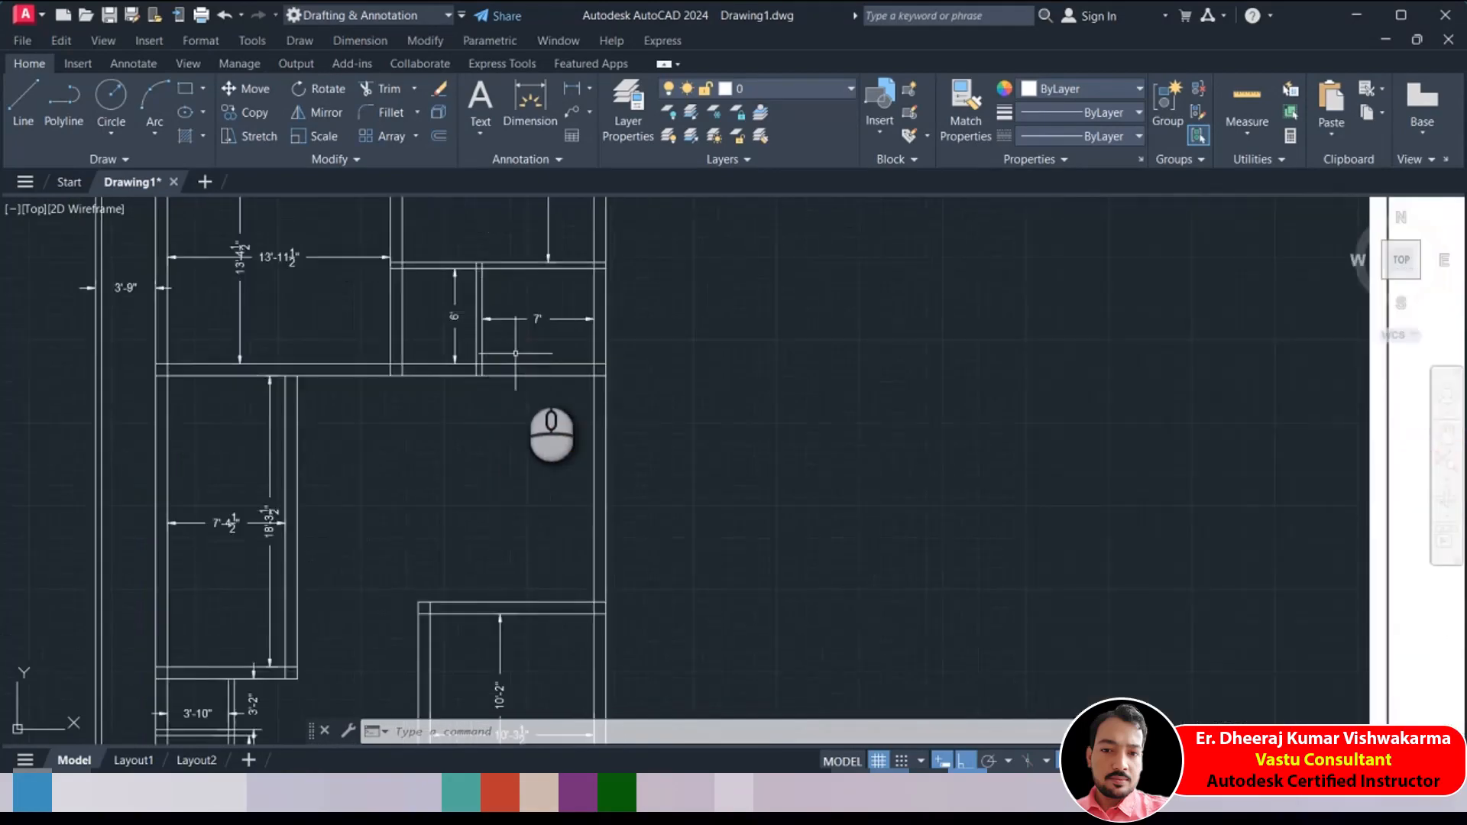
pyautogui.moveTo(517, 360); pyautogui.dragTo(474, 360, button='middle')
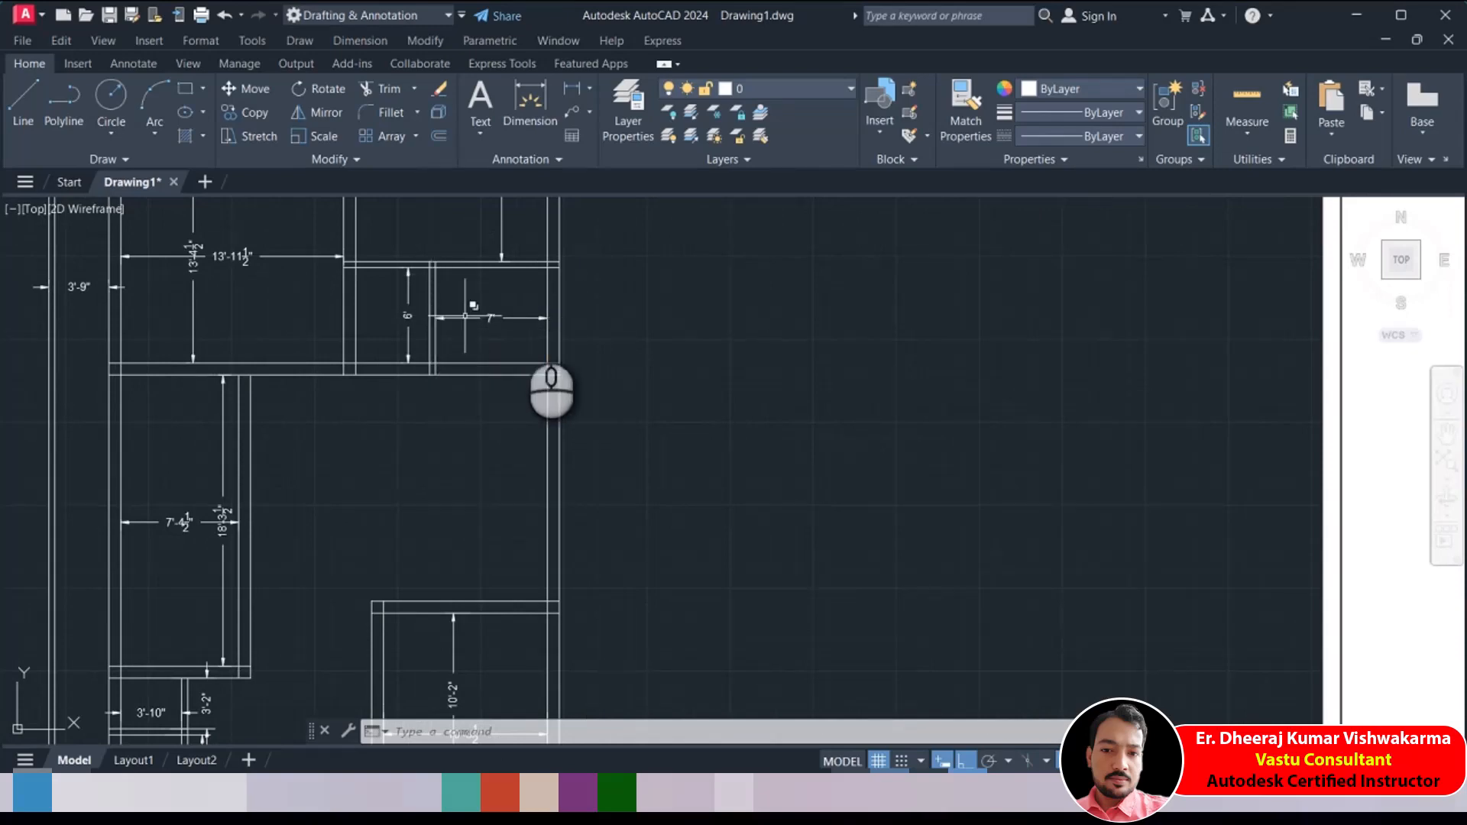
pyautogui.scroll(-2, 471, 344)
pyautogui.moveTo(738, 366); pyautogui.dragTo(490, 374, button='middle')
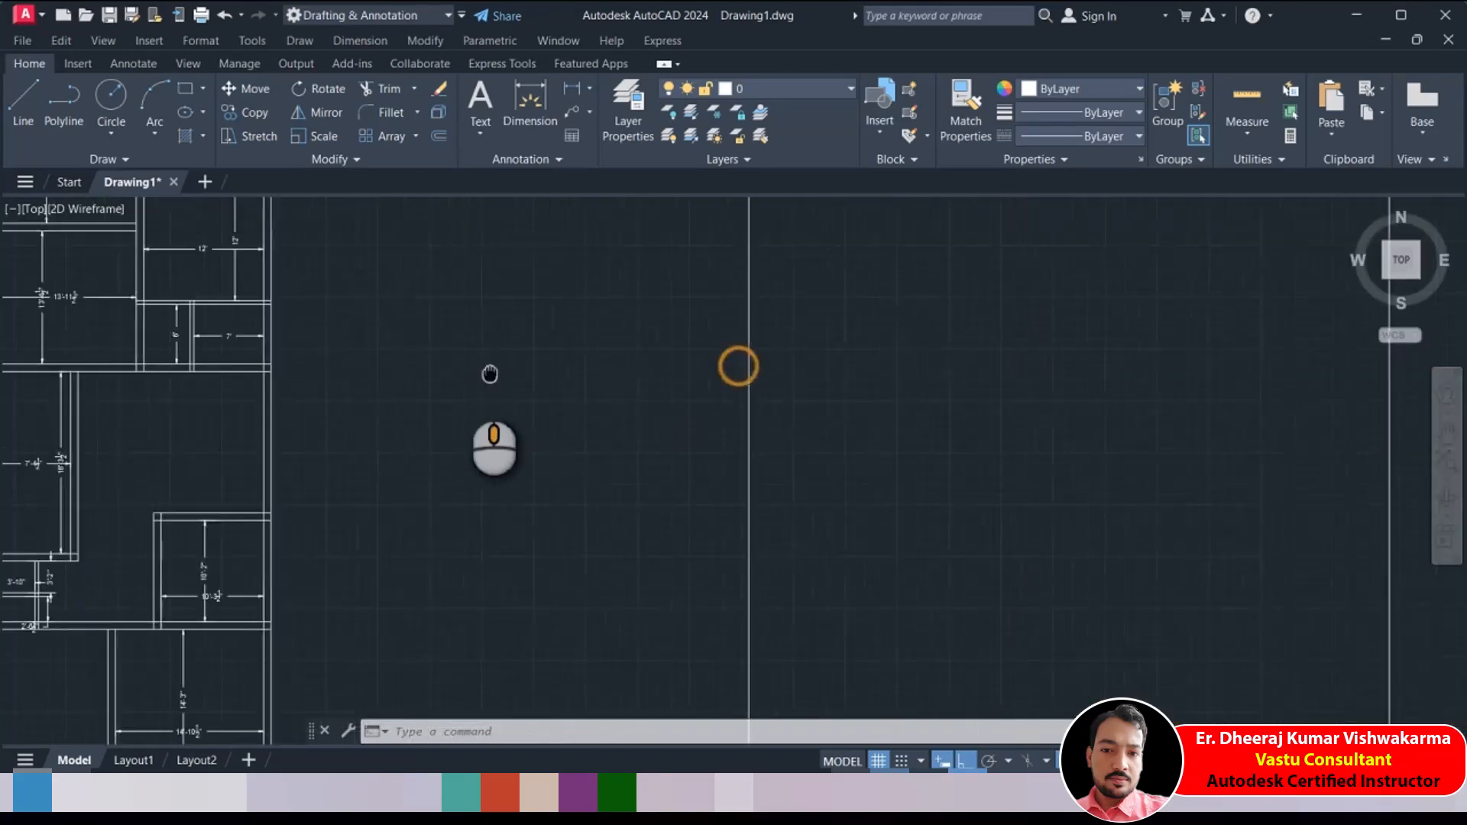
pyautogui.scroll(5, 1185, 306)
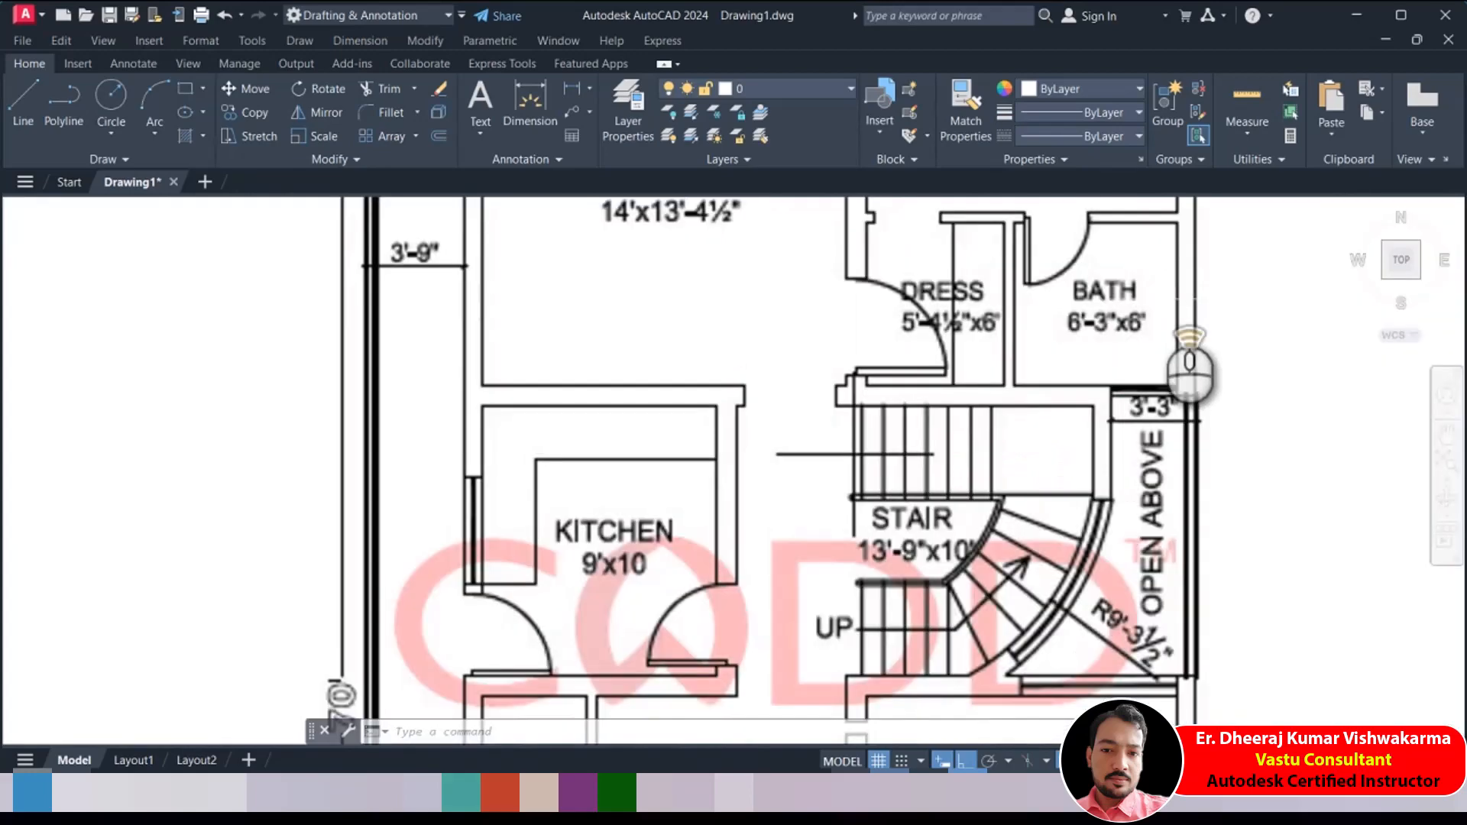
pyautogui.scroll(2, 1169, 305)
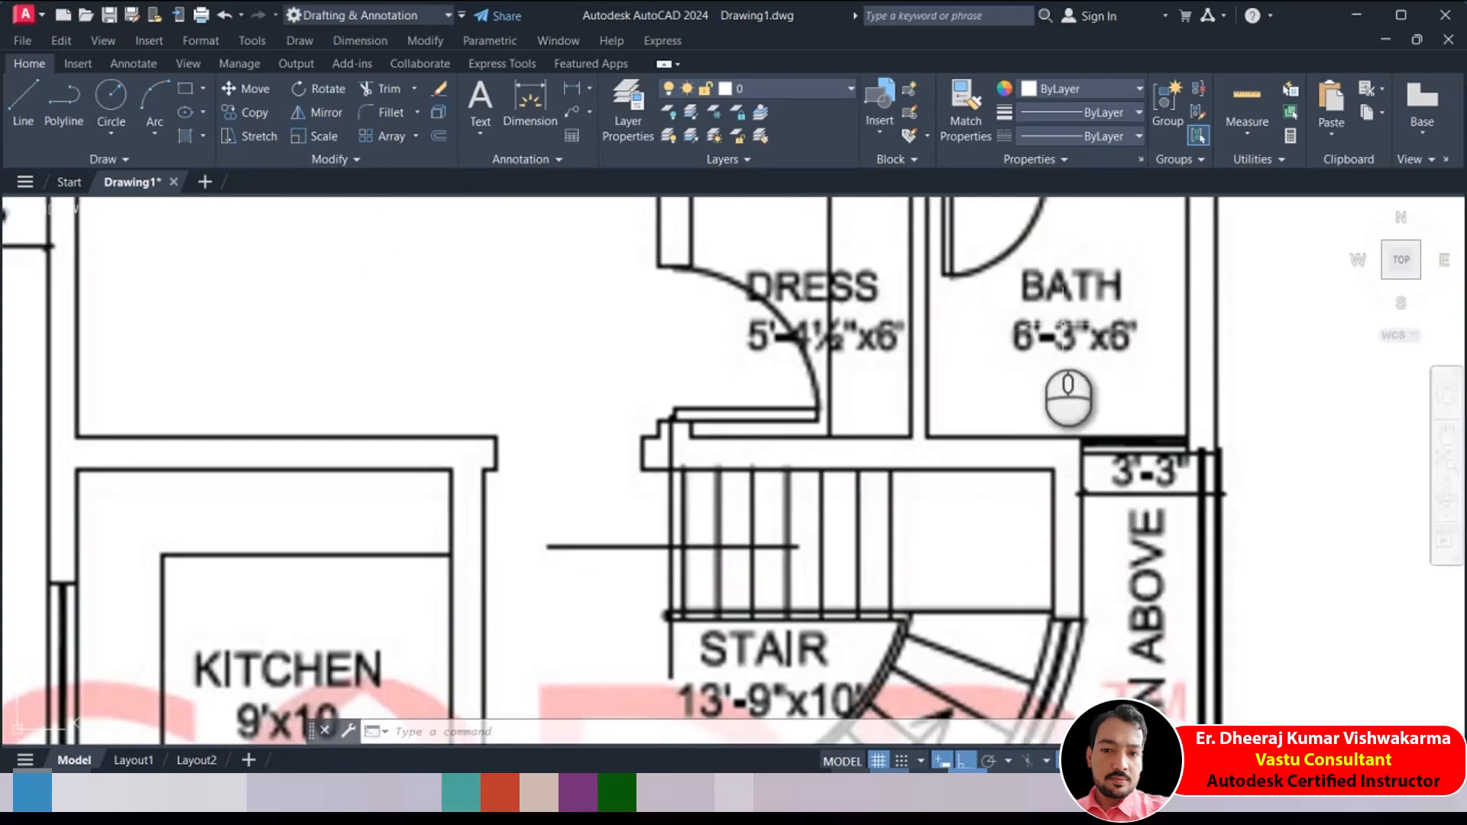
pyautogui.scroll(-5, 1036, 341)
pyautogui.moveTo(344, 461); pyautogui.dragTo(723, 481, button='middle')
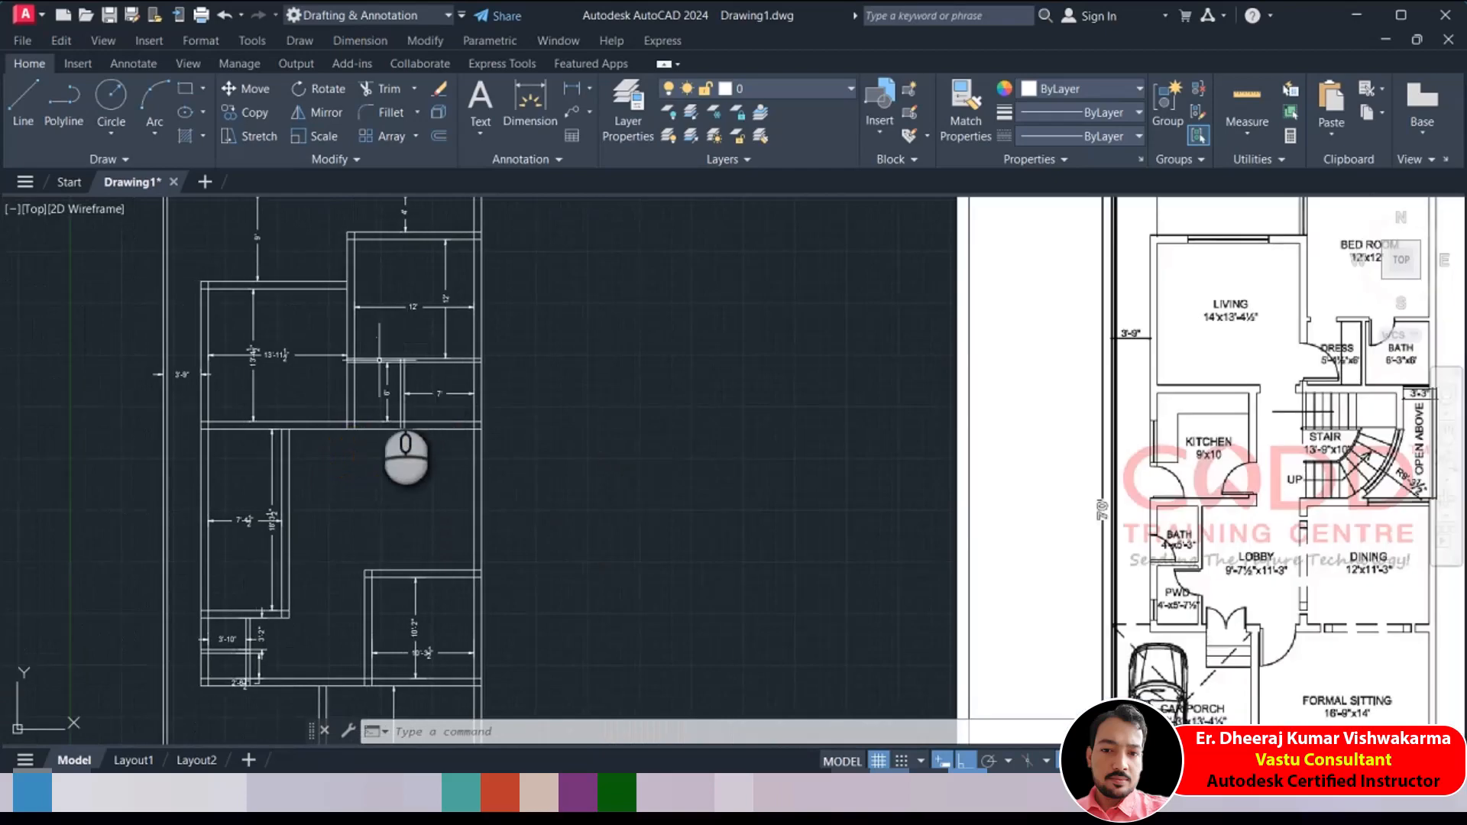
pyautogui.scroll(4, 379, 359)
pyautogui.moveTo(452, 419)
pyautogui.mouseDown(button='middle')
pyautogui.moveTo(542, 393)
pyautogui.moveTo(600, 408)
pyautogui.mouseUp(button='middle')
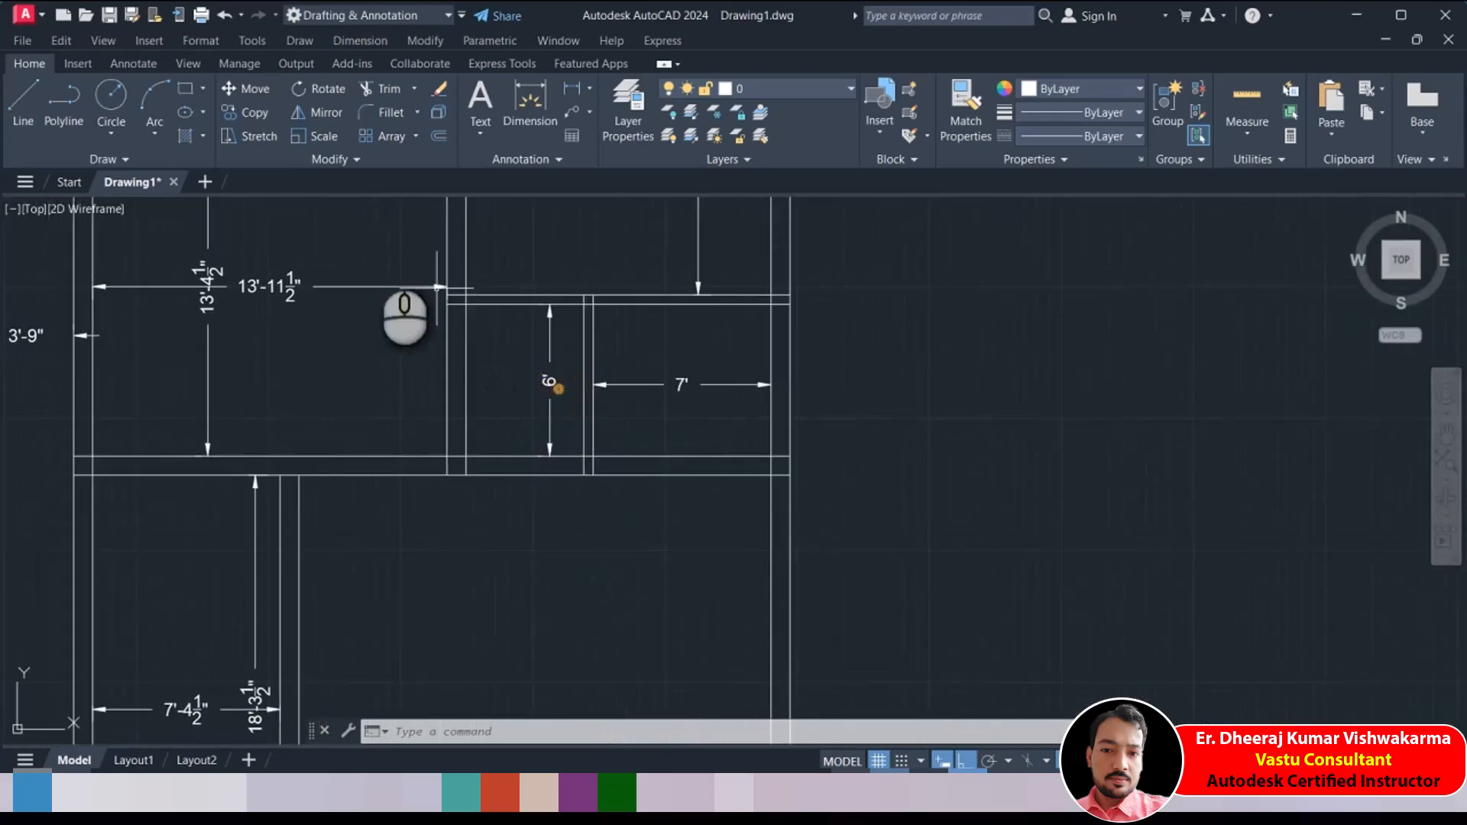
# Stretch the partition wall between the dress and the bath 9" to the right, narrowing the bath
pyautogui.click(260, 136)
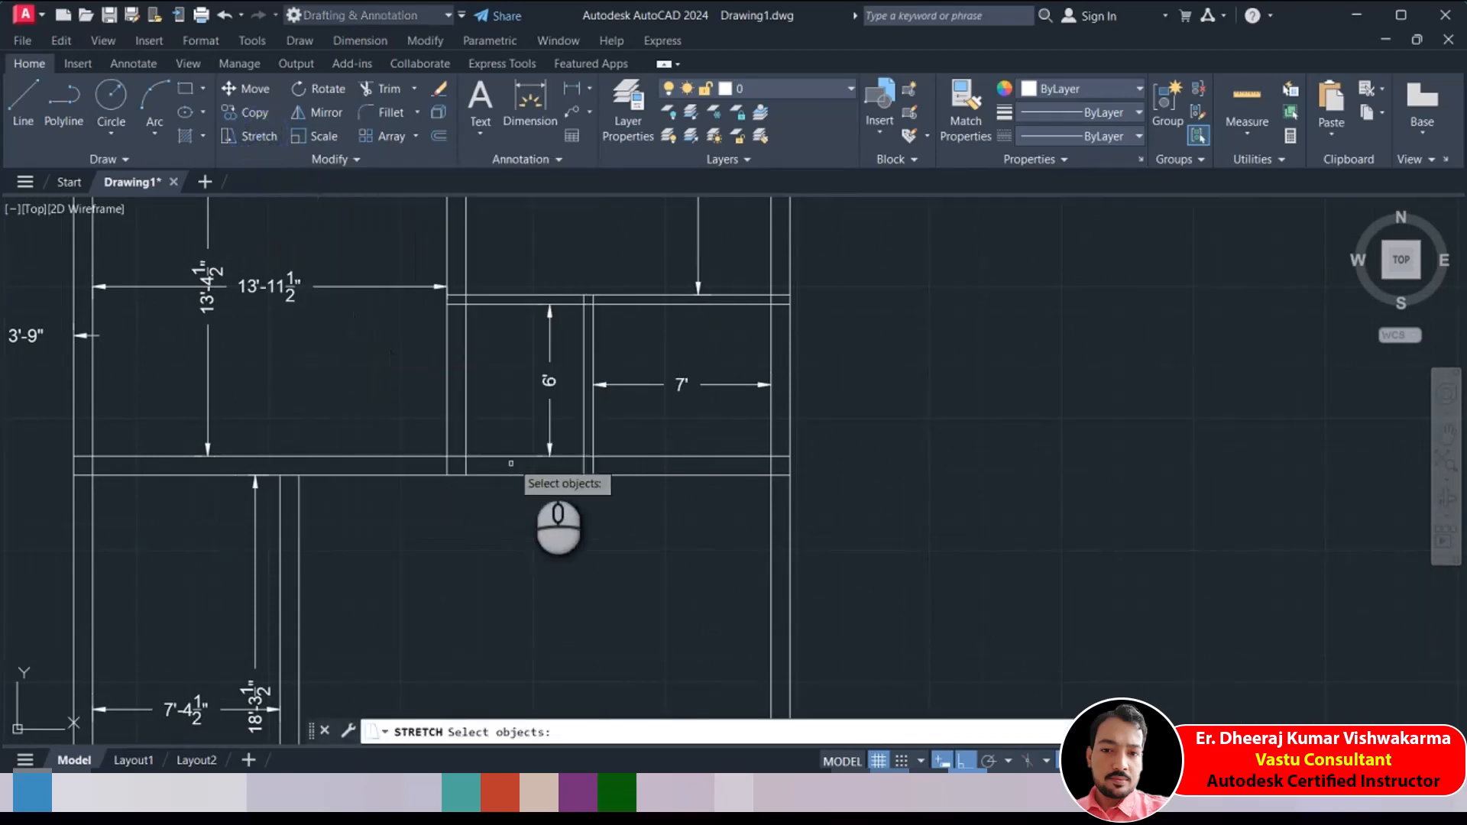
pyautogui.scroll(-2, 536, 447)
pyautogui.scroll(2, 615, 425)
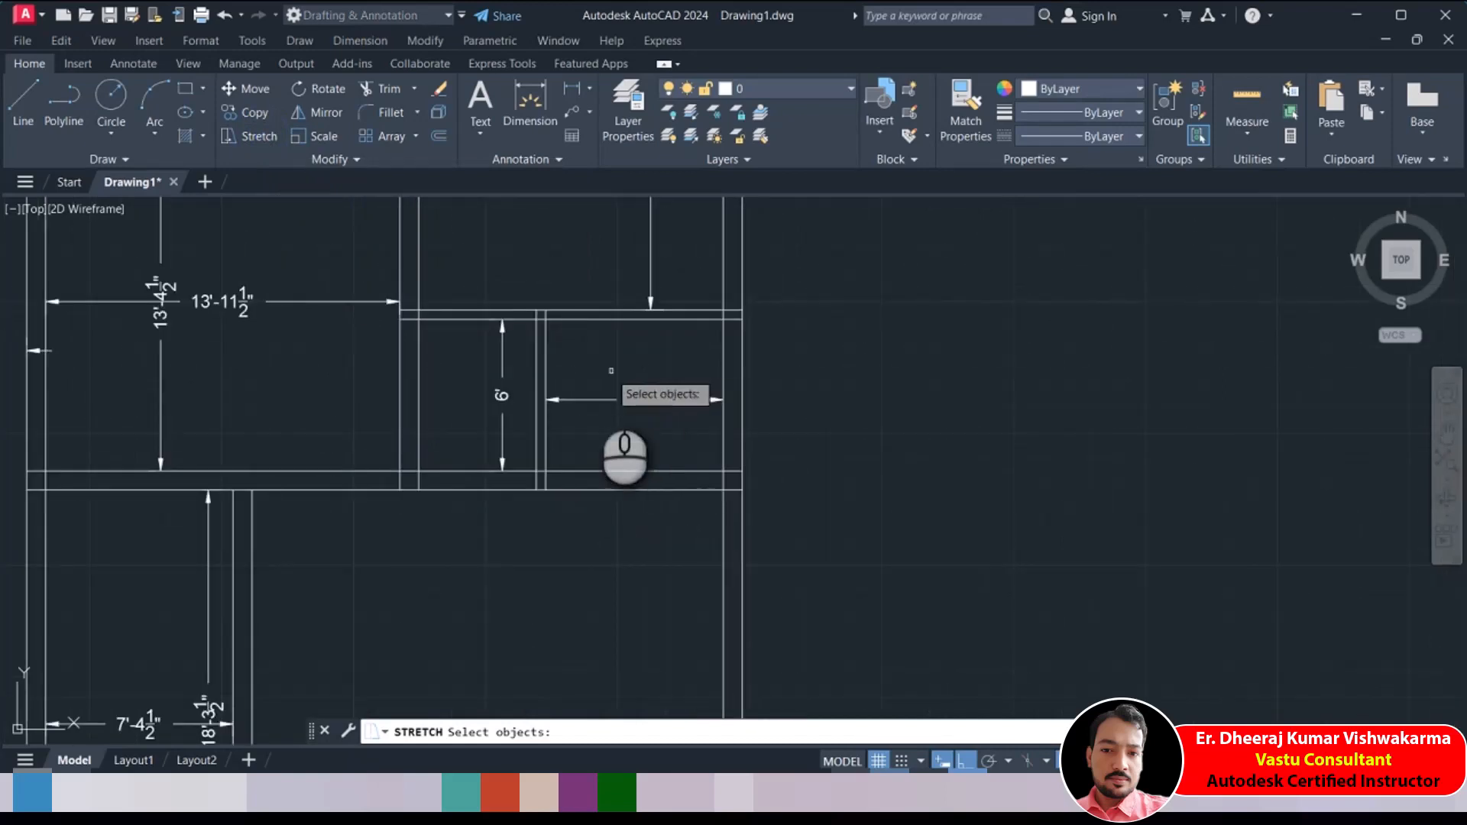
pyautogui.click(575, 269)
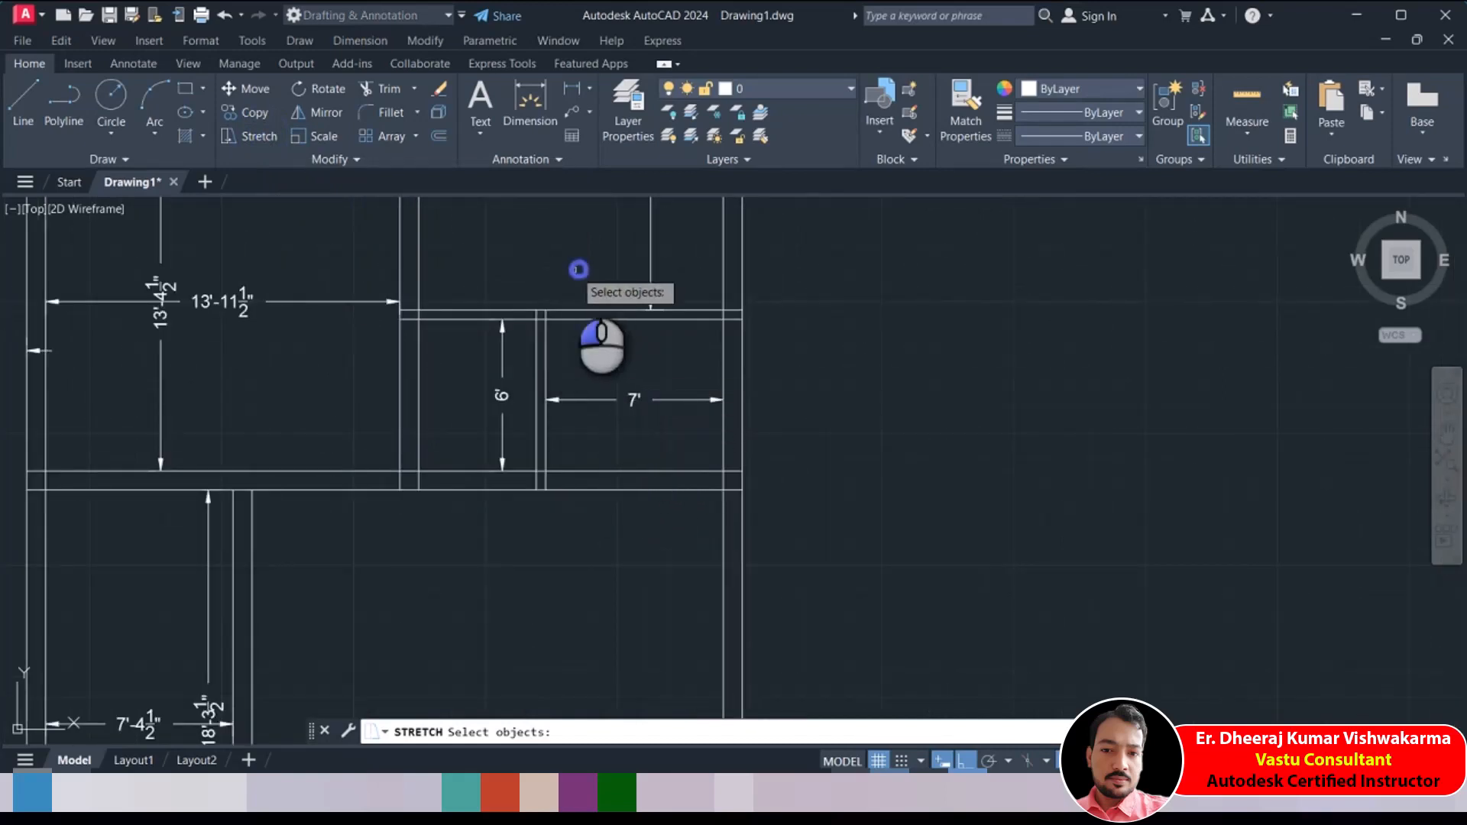
pyautogui.click(520, 544)
pyautogui.press('Return')
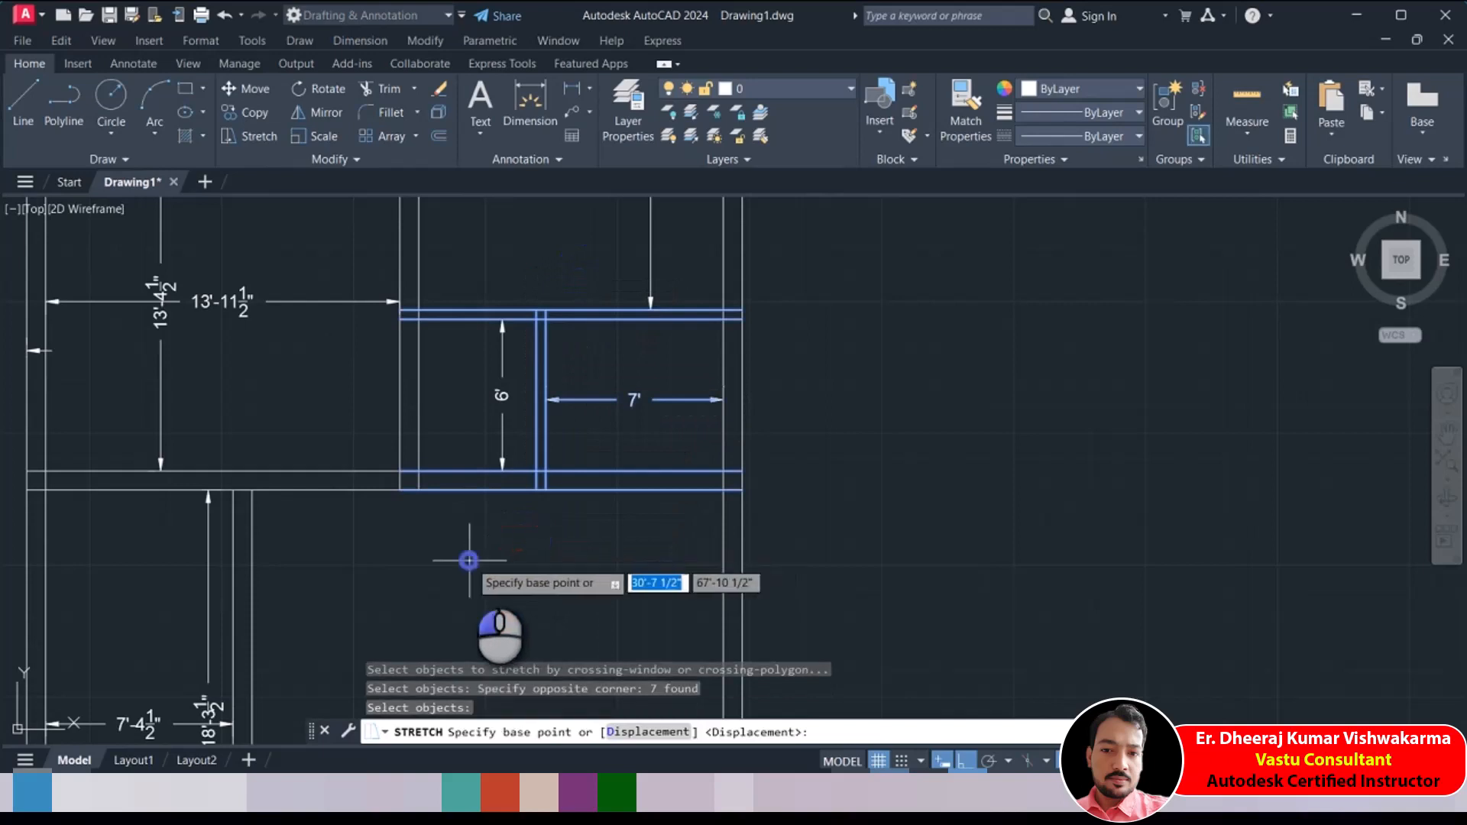
pyautogui.click(472, 558)
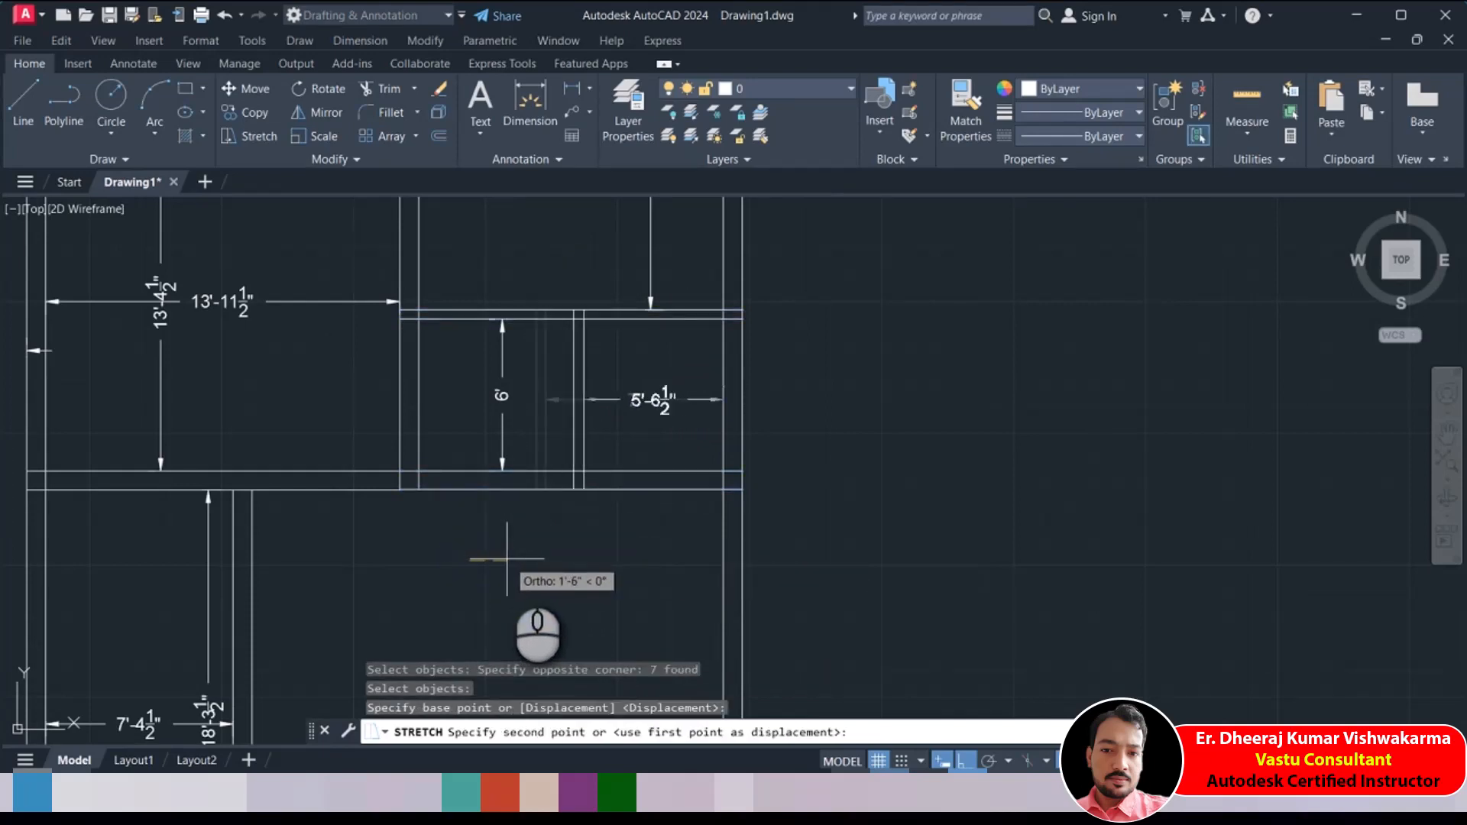
pyautogui.write('9')
pyautogui.press('Return')
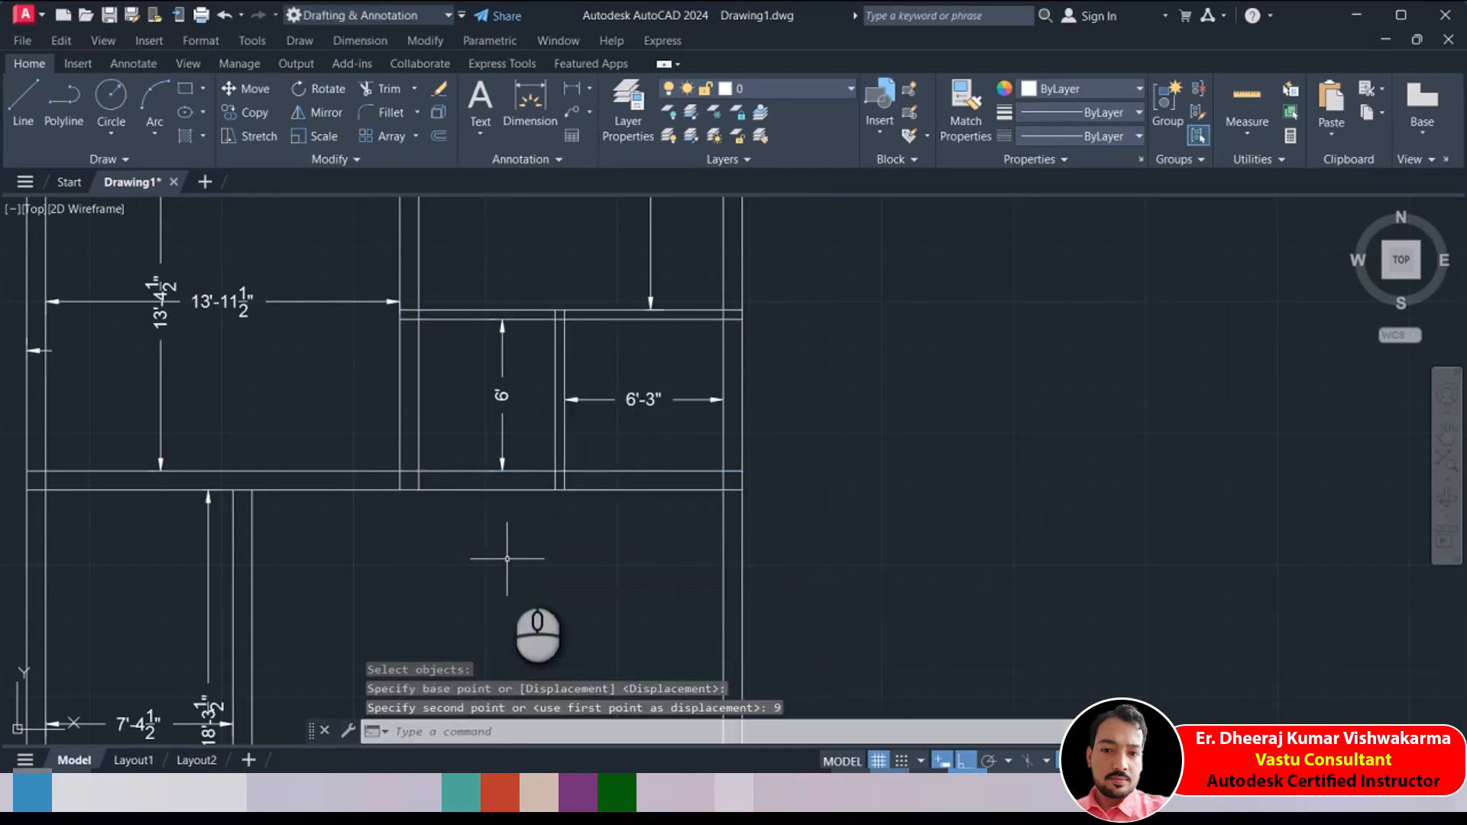
# Compare the kitchen's width and depth with the dimensions on the reference plan
pyautogui.scroll(-5, 581, 459)
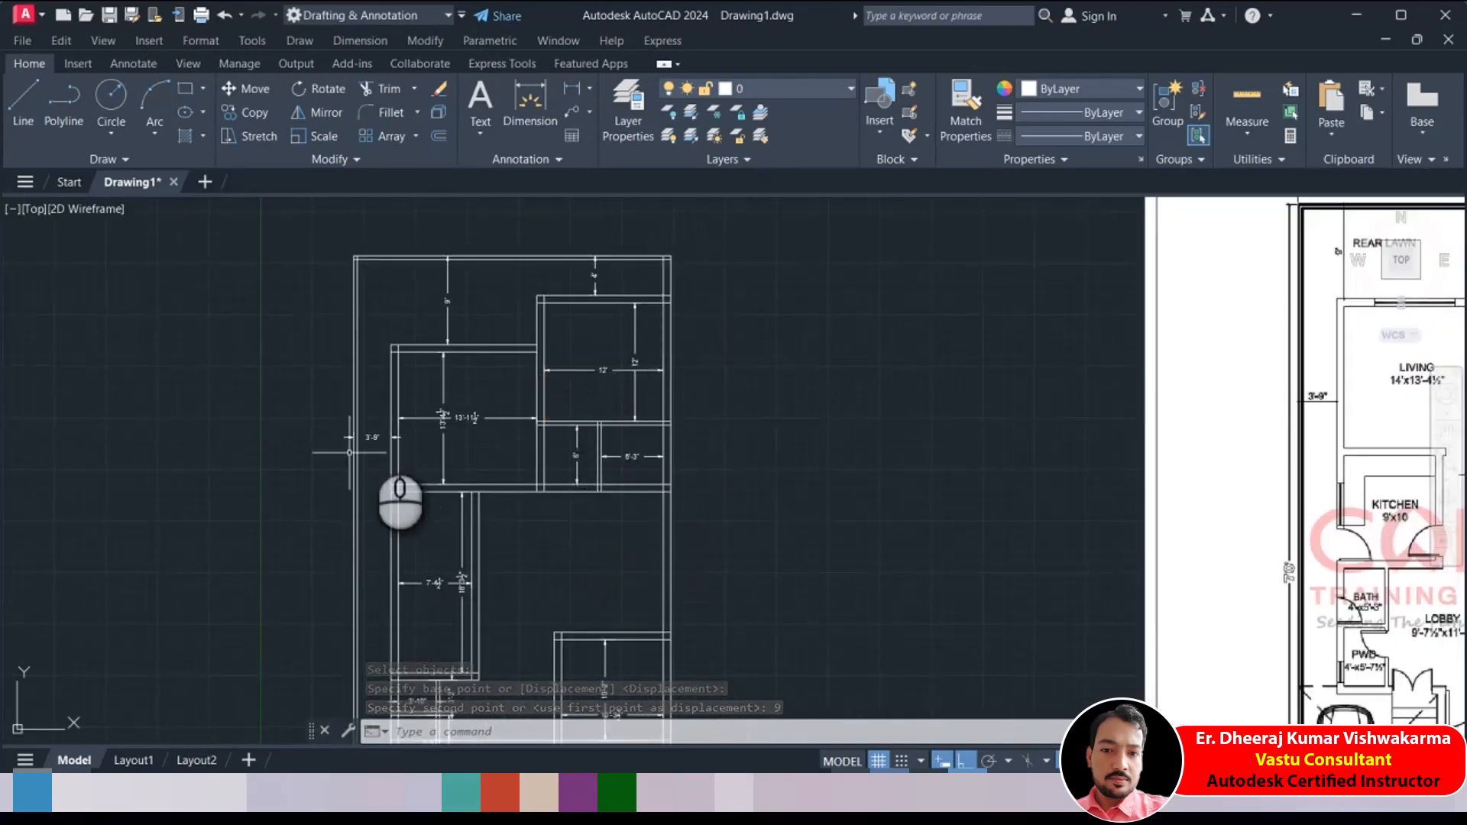
pyautogui.moveTo(466, 603); pyautogui.dragTo(415, 450, button='middle')
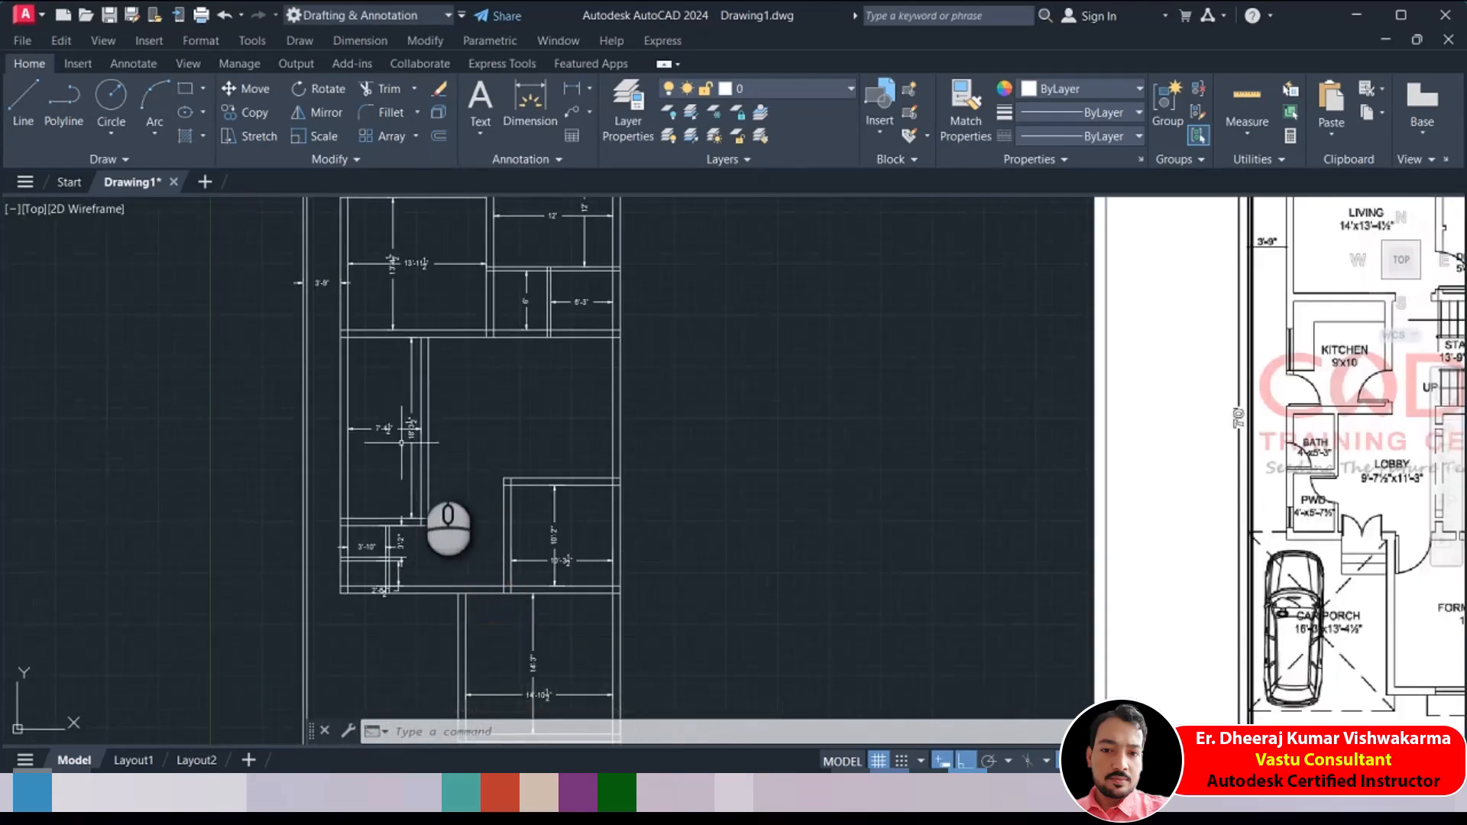
pyautogui.scroll(4, 407, 437)
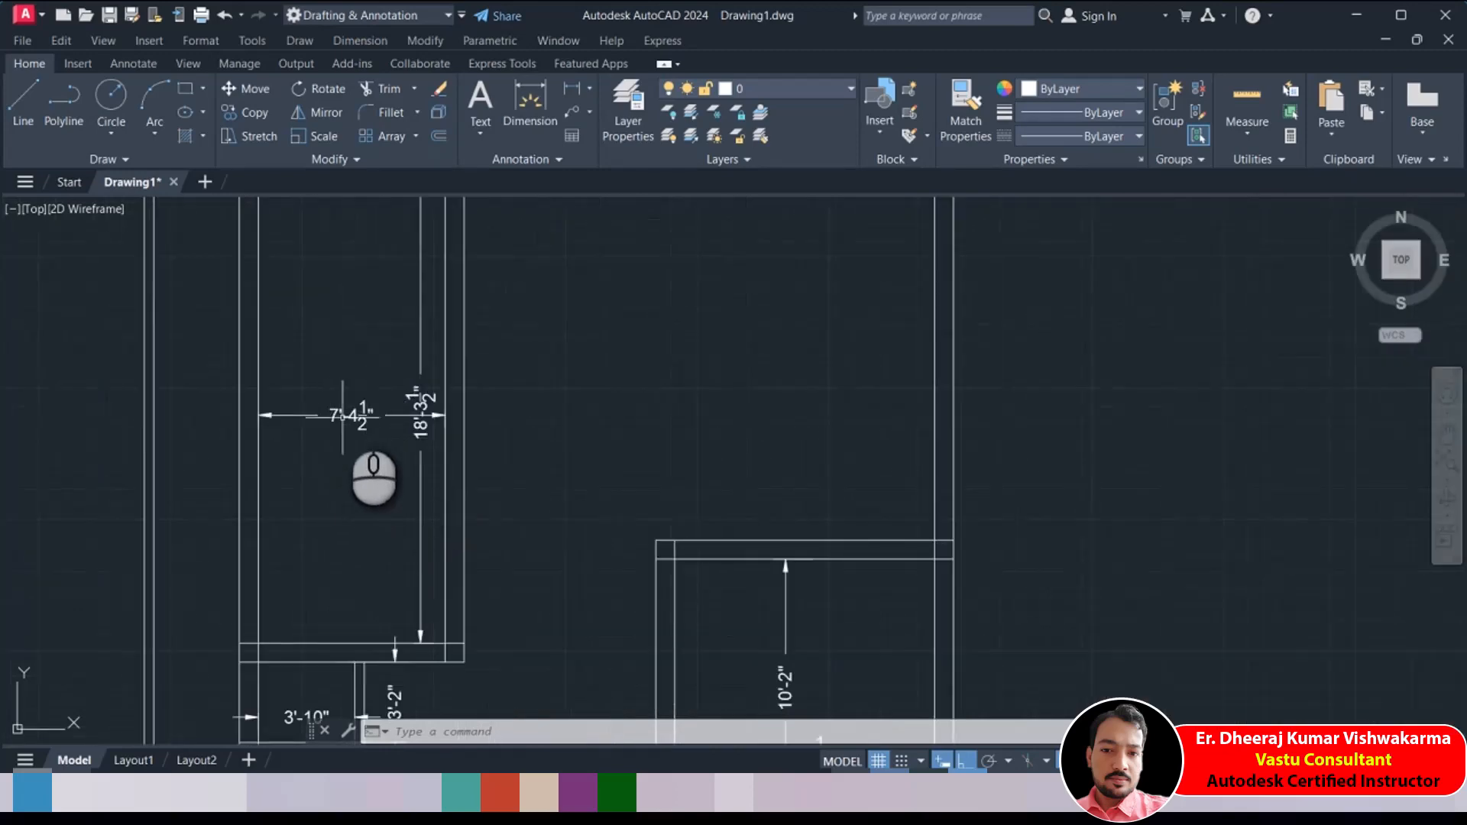
pyautogui.scroll(-4, 358, 414)
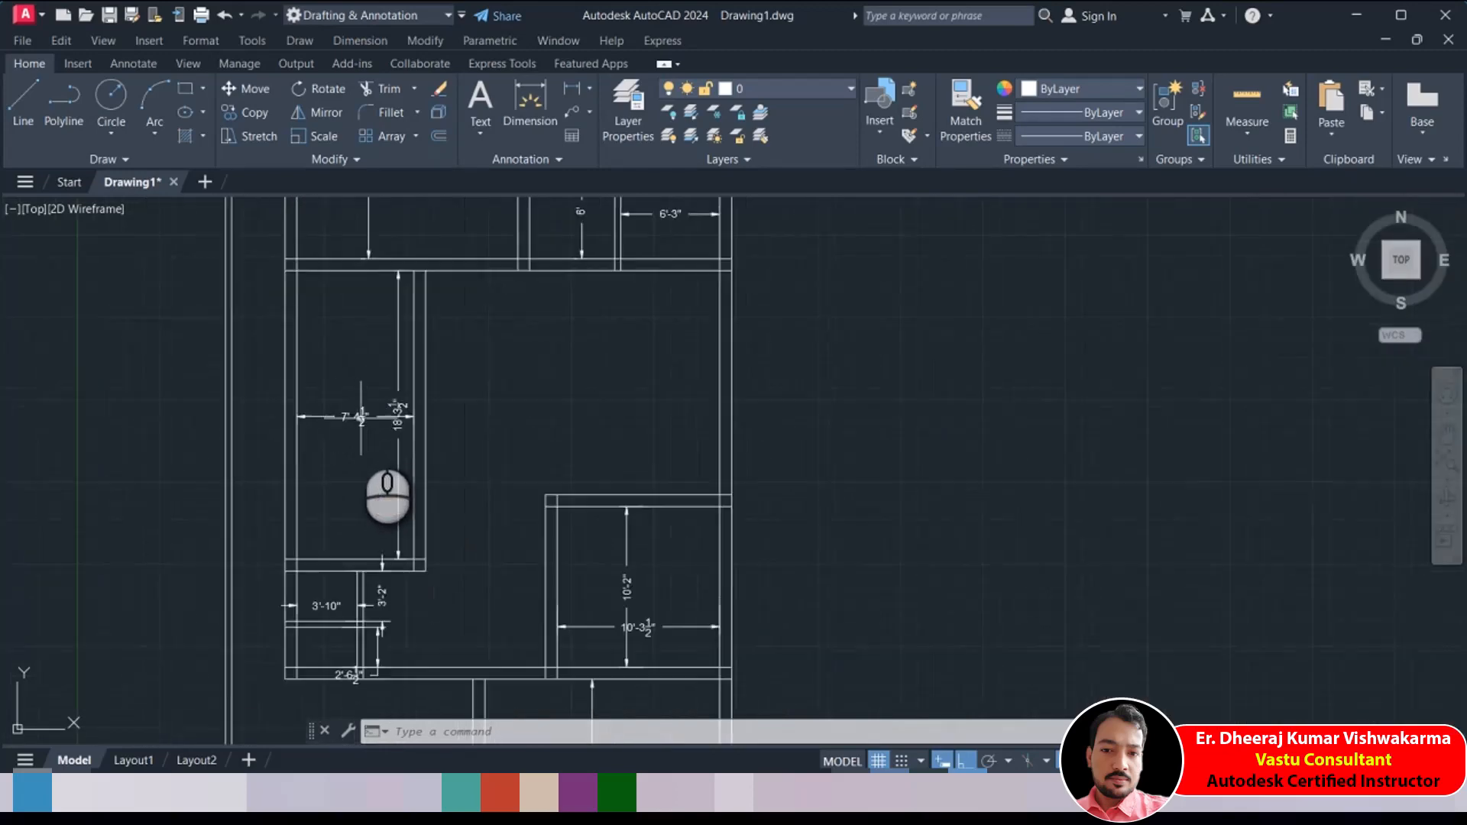
pyautogui.moveTo(1001, 424); pyautogui.dragTo(744, 434, button='middle')
pyautogui.scroll(4, 1074, 382)
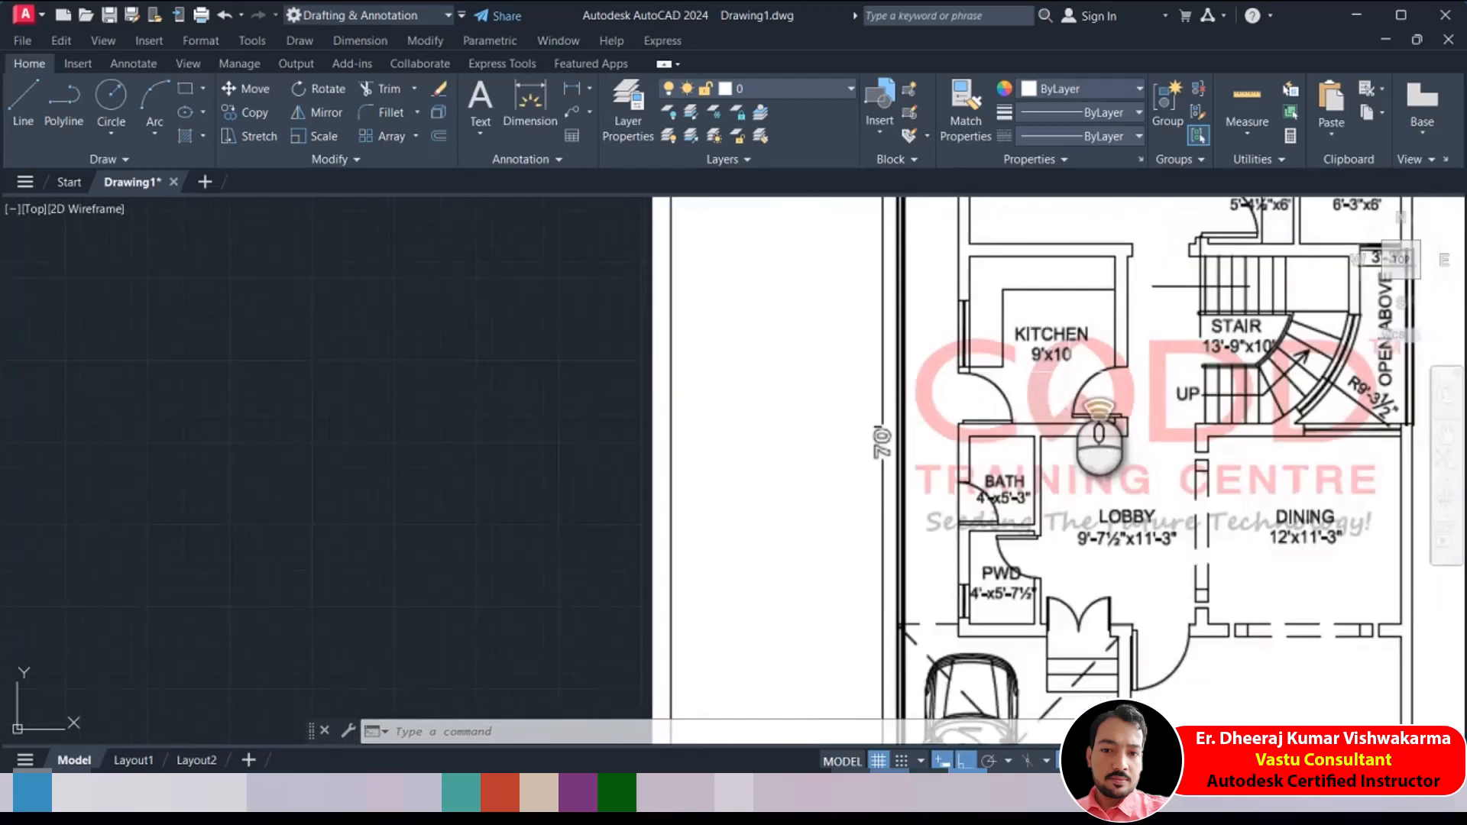
pyautogui.scroll(-3, 648, 514)
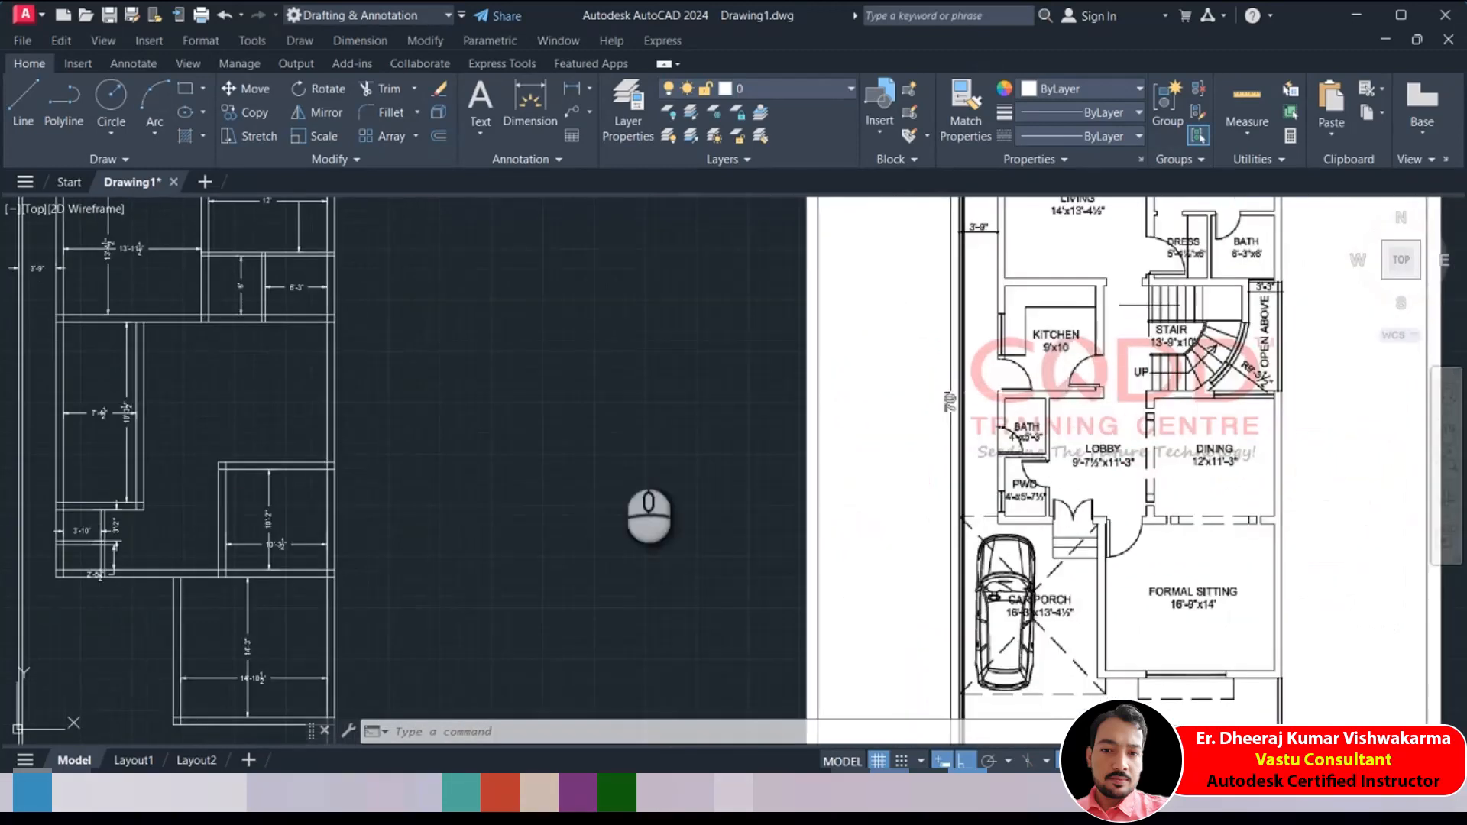
pyautogui.scroll(3, 461, 514)
pyautogui.scroll(-2, 330, 491)
pyautogui.scroll(2, 368, 470)
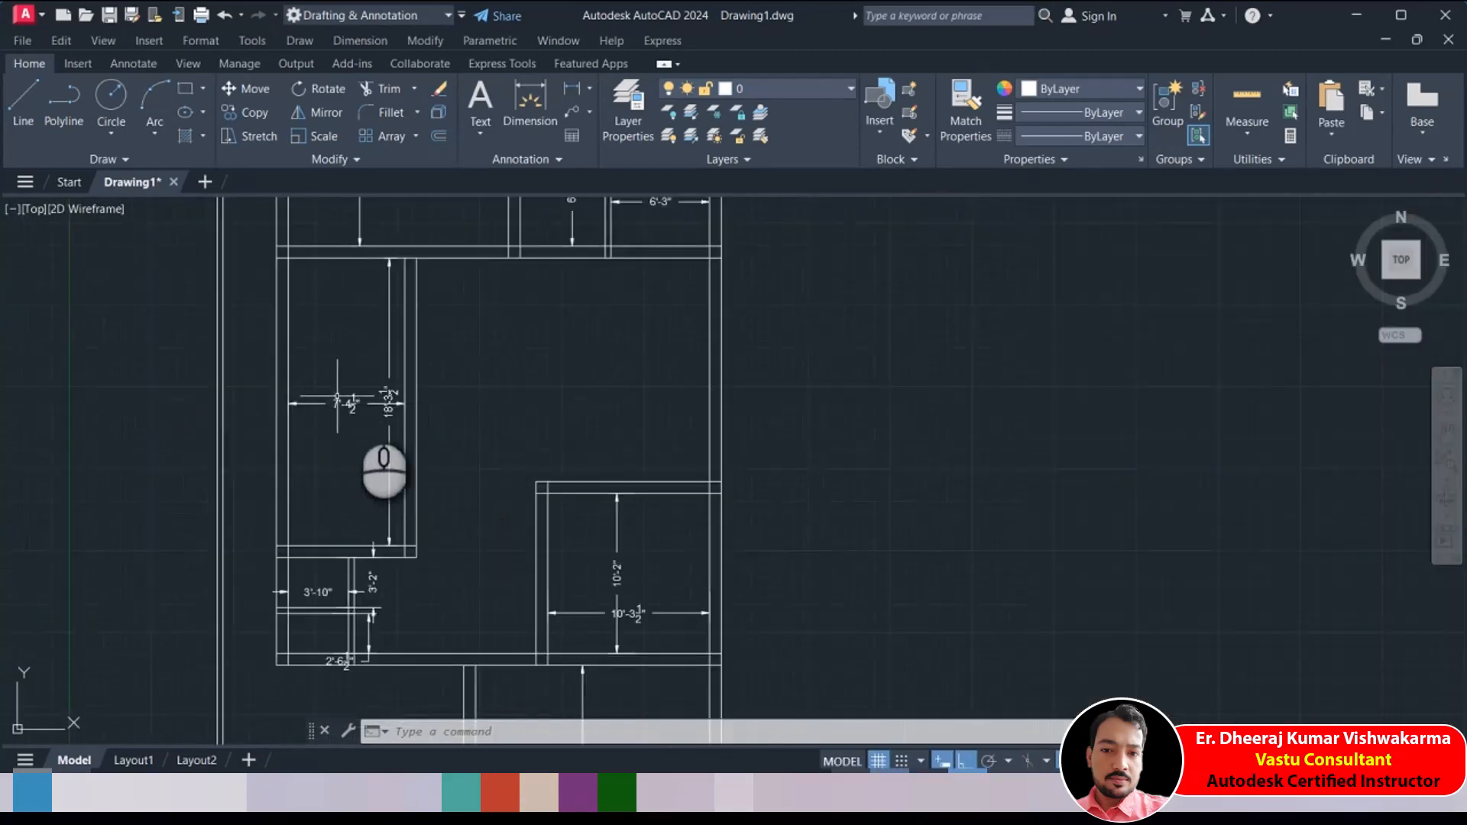
pyautogui.scroll(2, 359, 405)
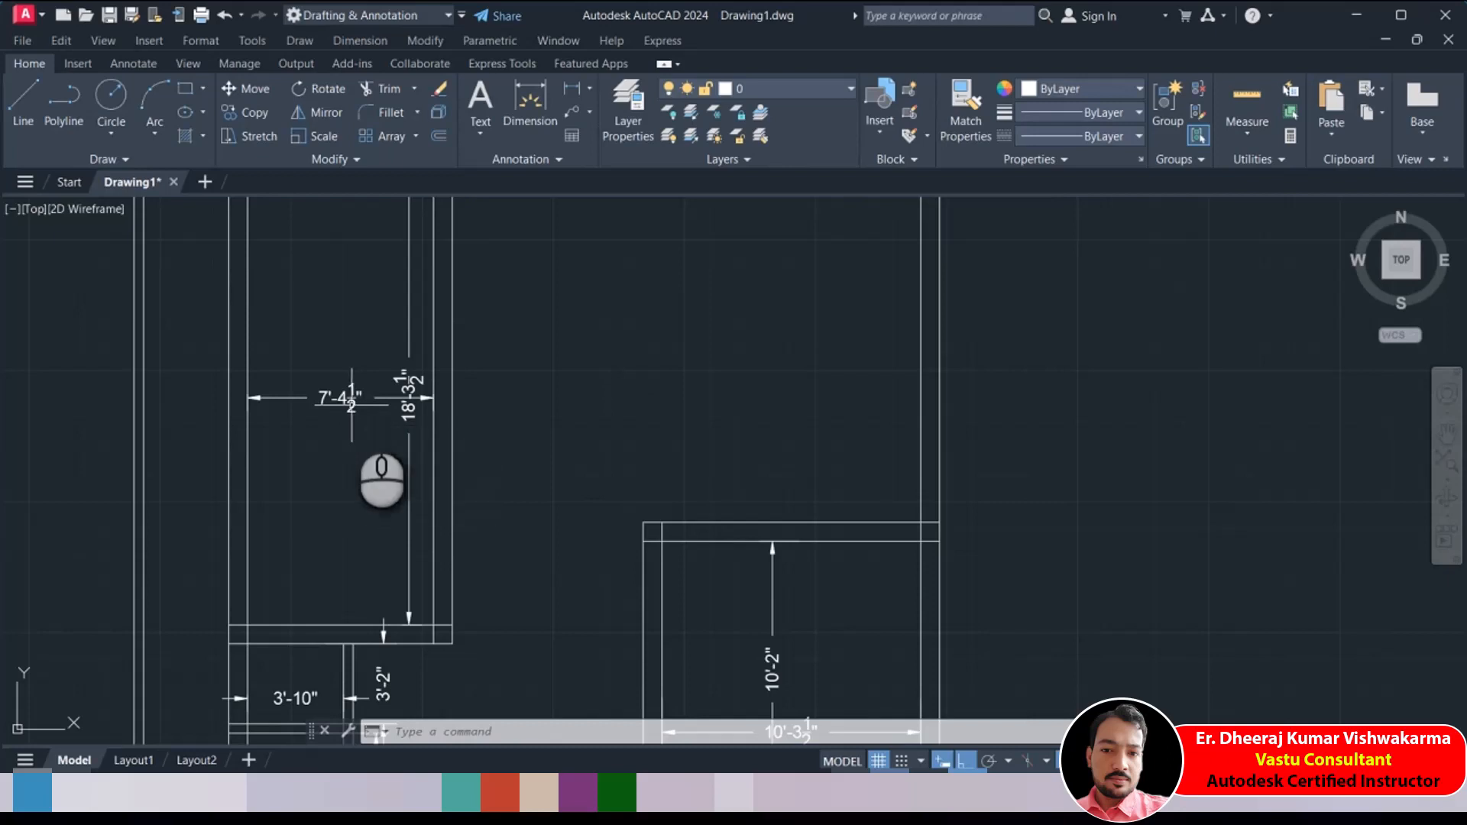
pyautogui.scroll(-2, 352, 405)
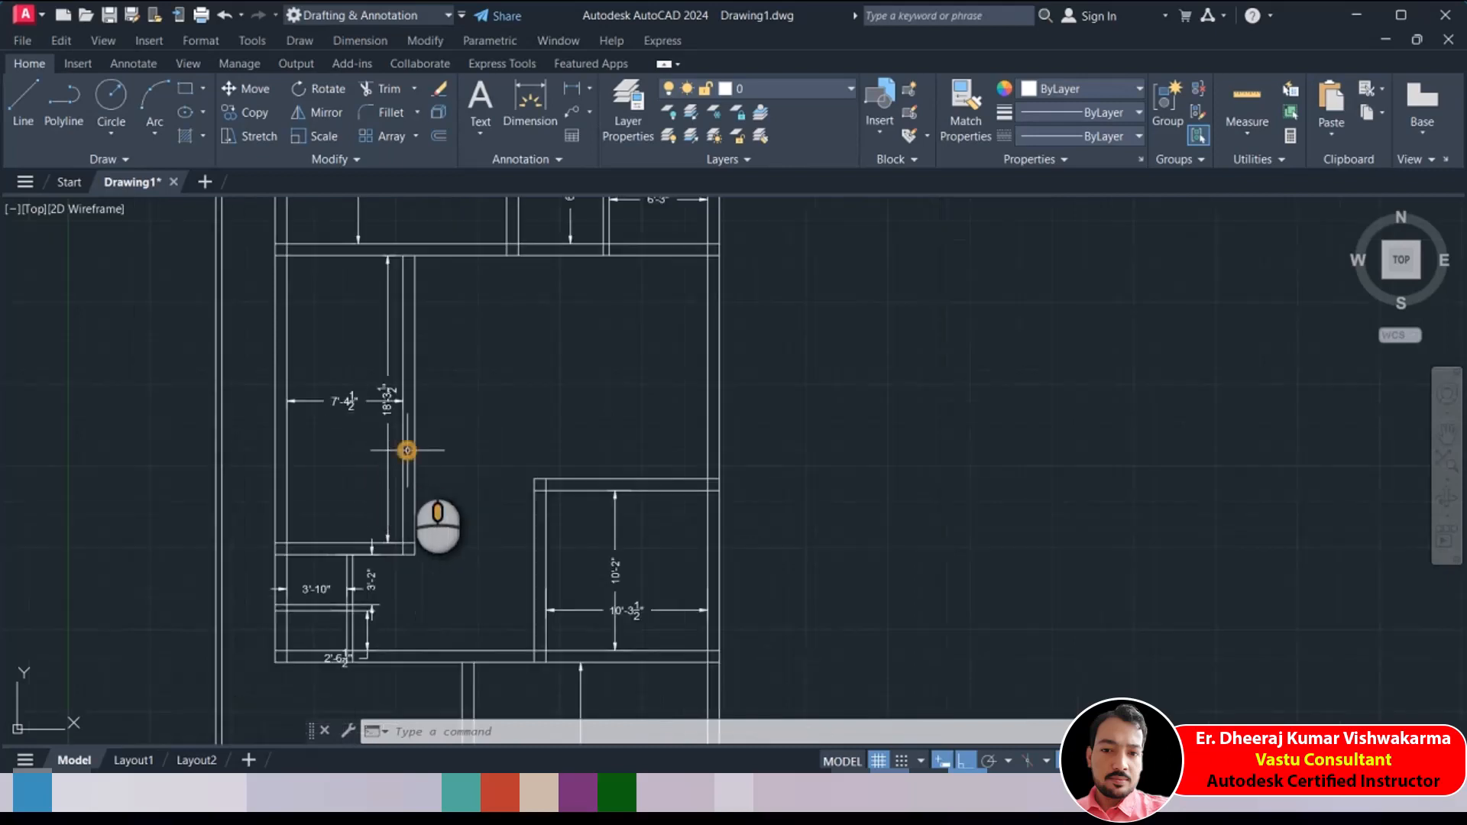
# Stretch the kitchen's right wall 1'7.5" to the right, widening the kitchen
pyautogui.click(229, 136)
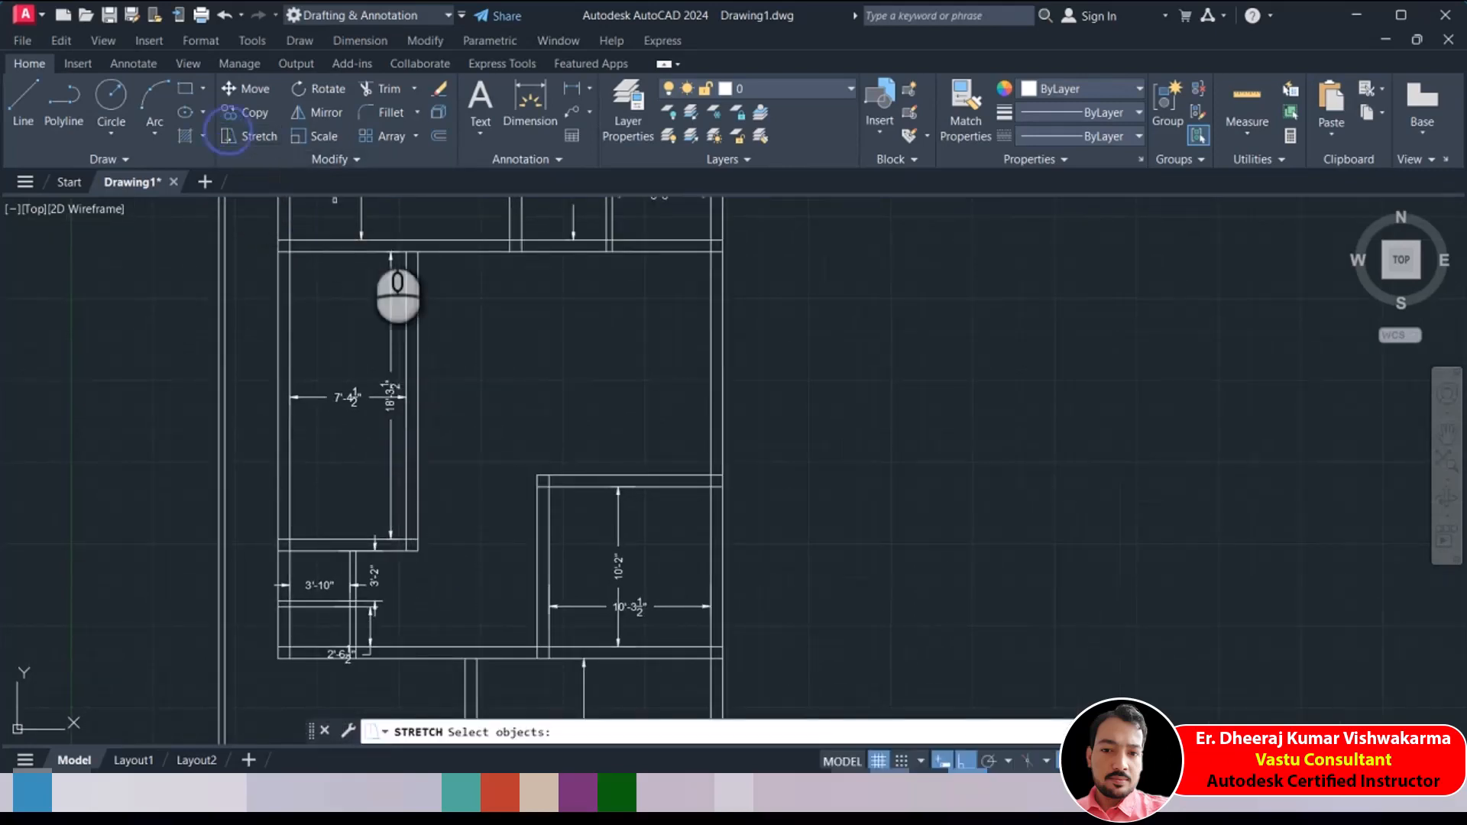
pyautogui.click(461, 213)
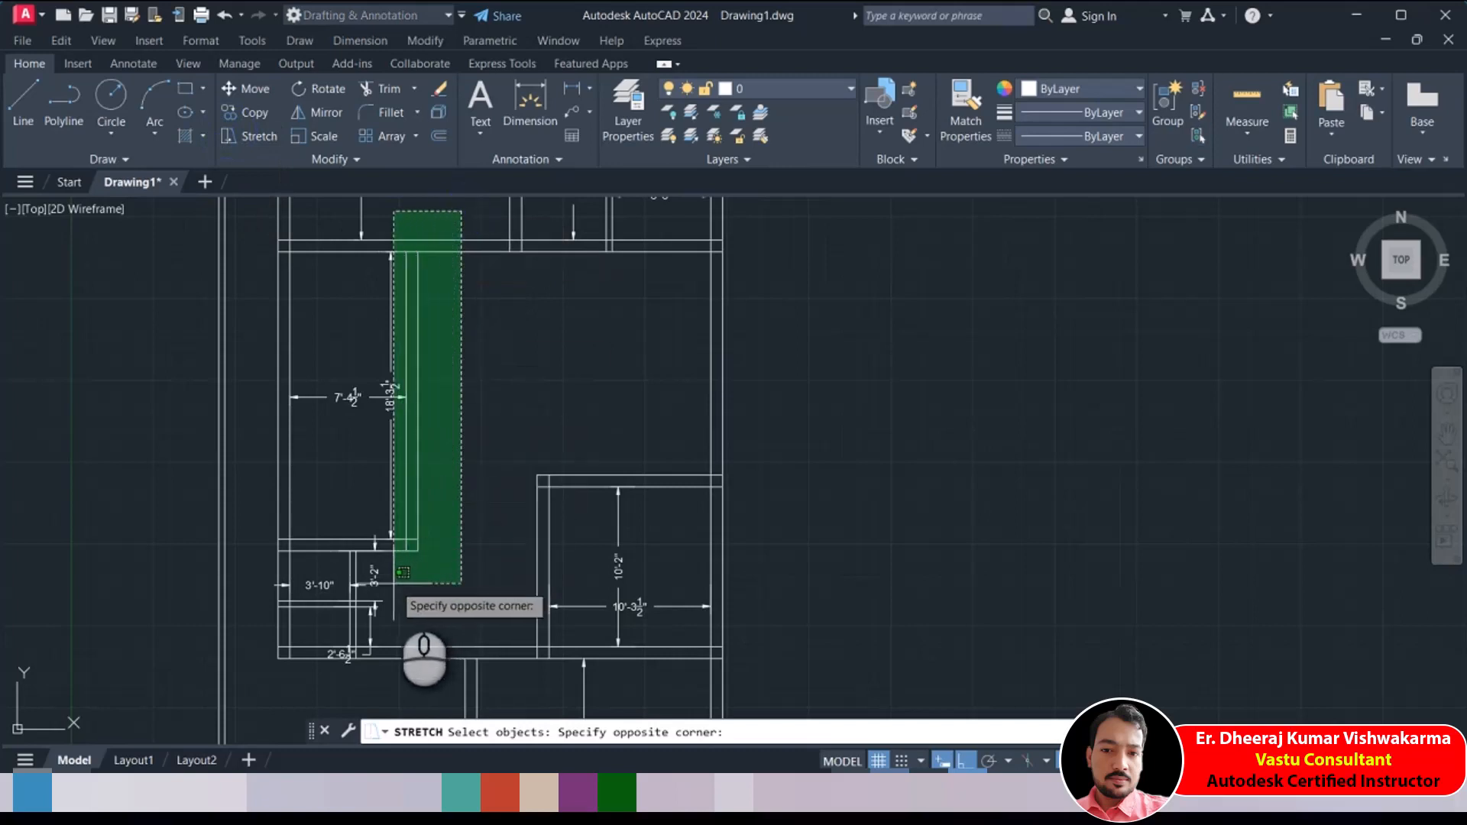
pyautogui.click(403, 572)
pyautogui.rightClick(475, 376)
pyautogui.click(504, 356)
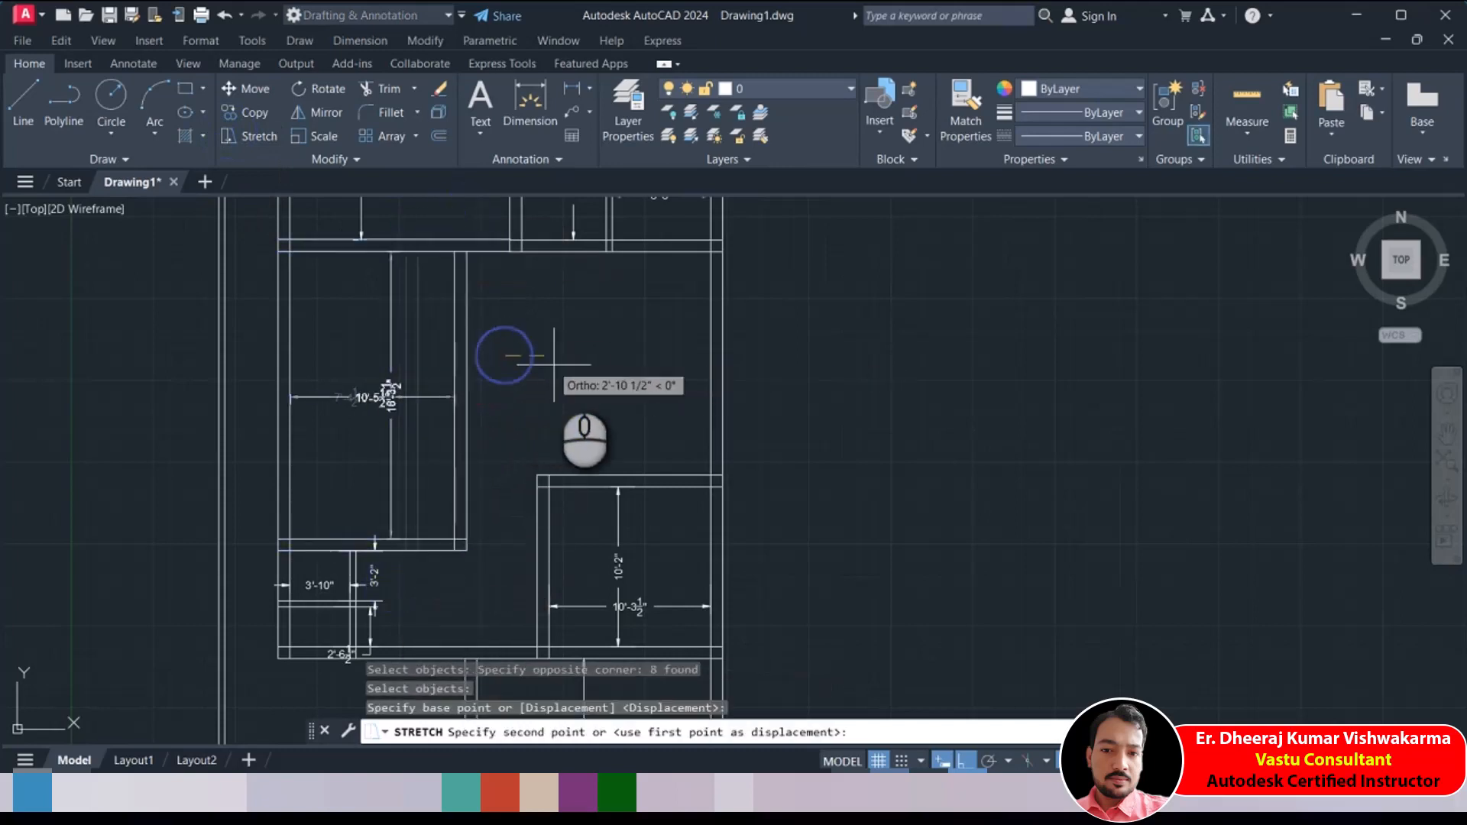
pyautogui.write("1'7.5")
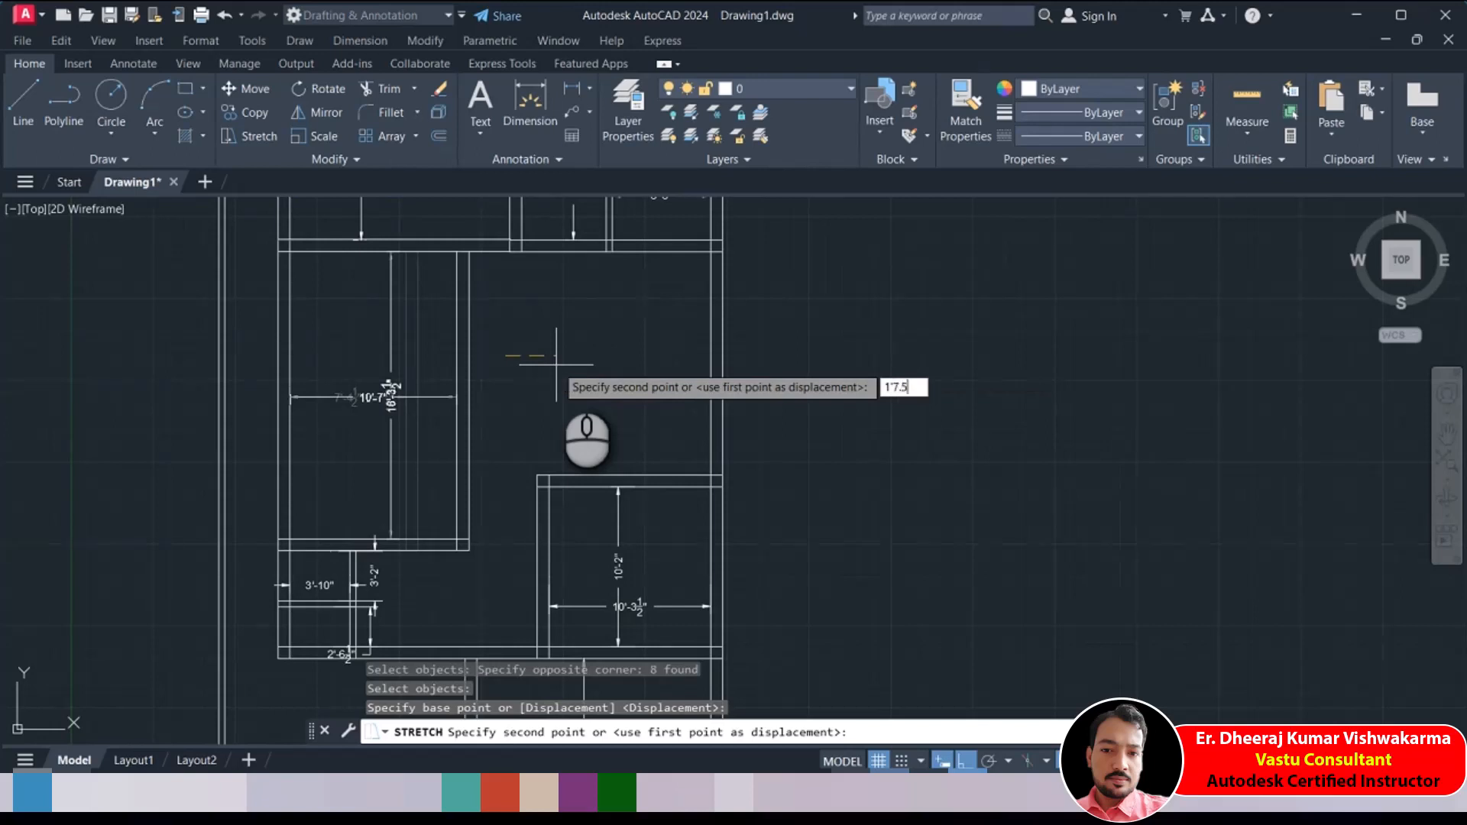
pyautogui.press('Return')
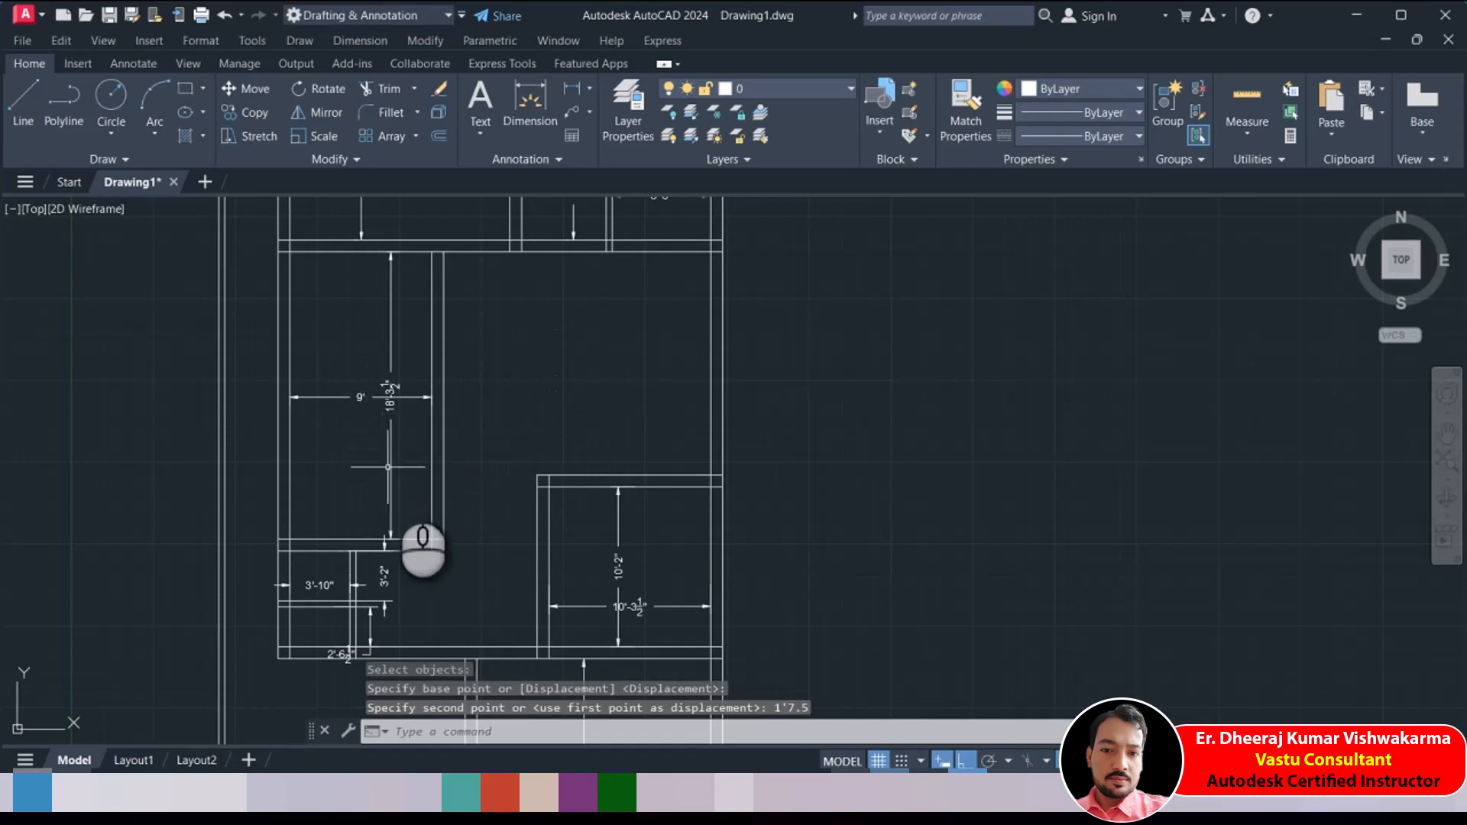
# Stretch the wall between the kitchen and the small bath below it 8'3.5" upward, reducing the kitchen's depth
pyautogui.scroll(2, 378, 460)
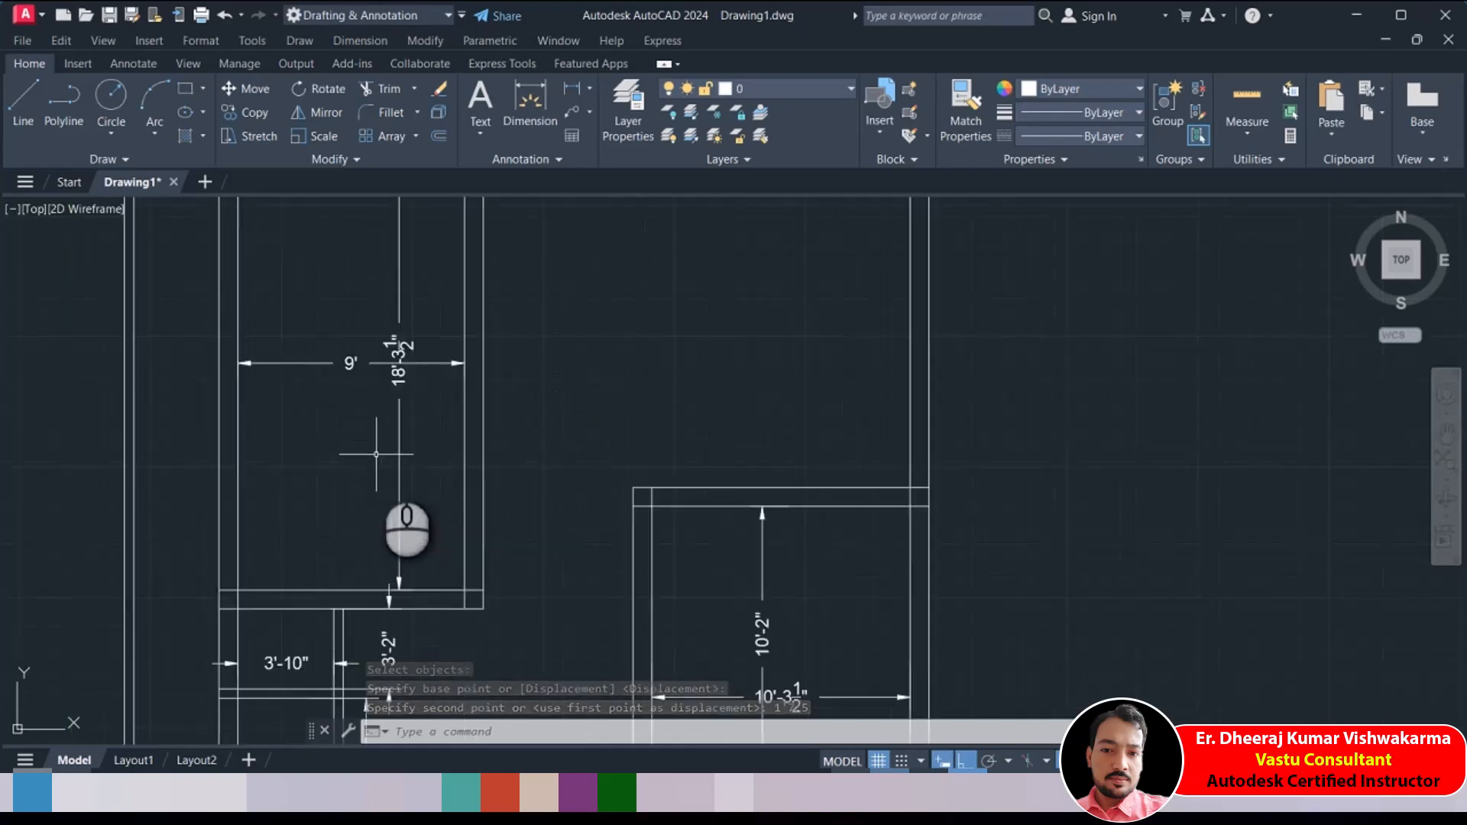
pyautogui.scroll(2, 391, 428)
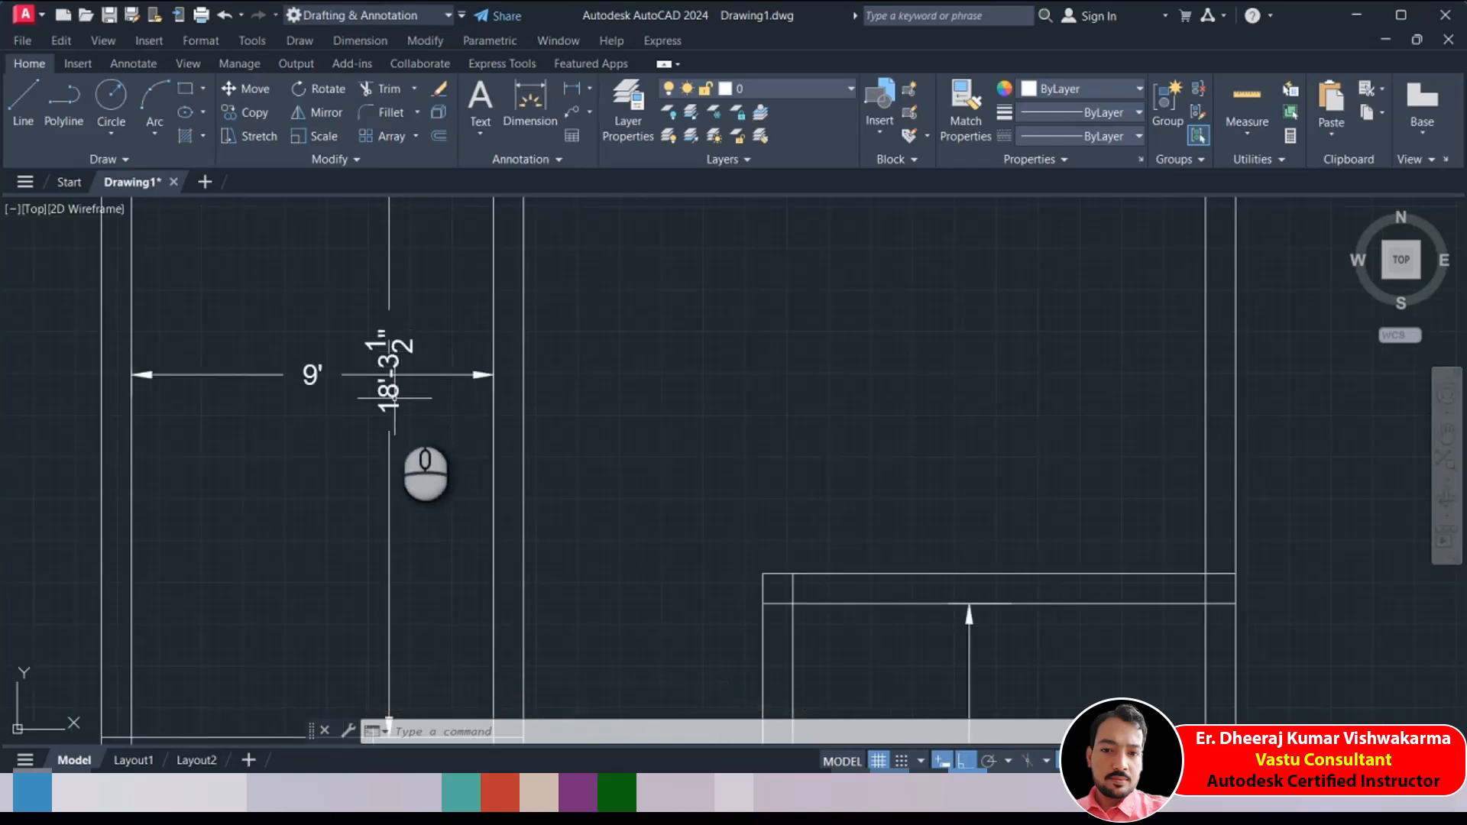
pyautogui.scroll(-2, 401, 359)
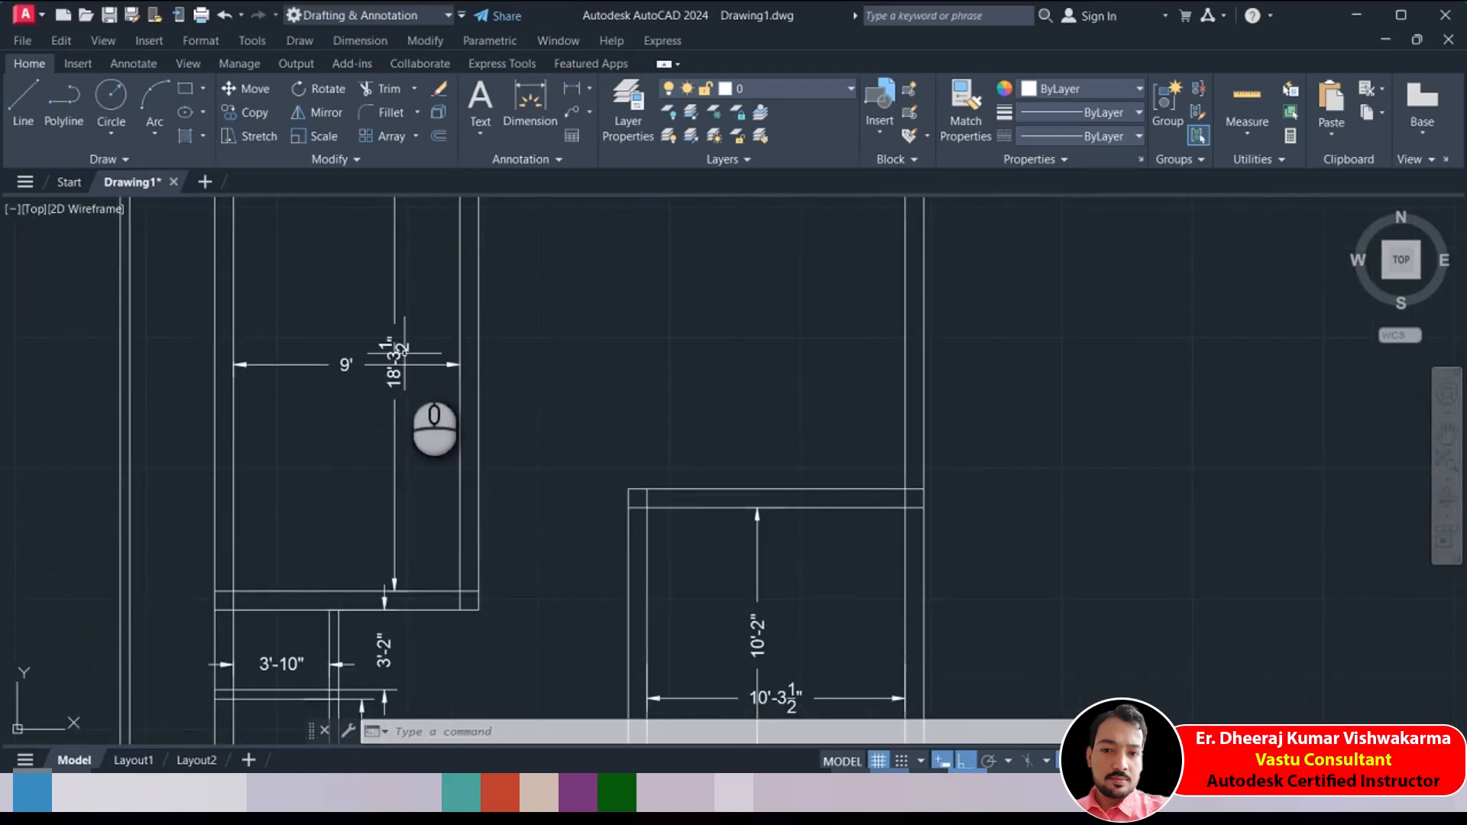
pyautogui.scroll(-4, 404, 353)
pyautogui.scroll(2, 409, 458)
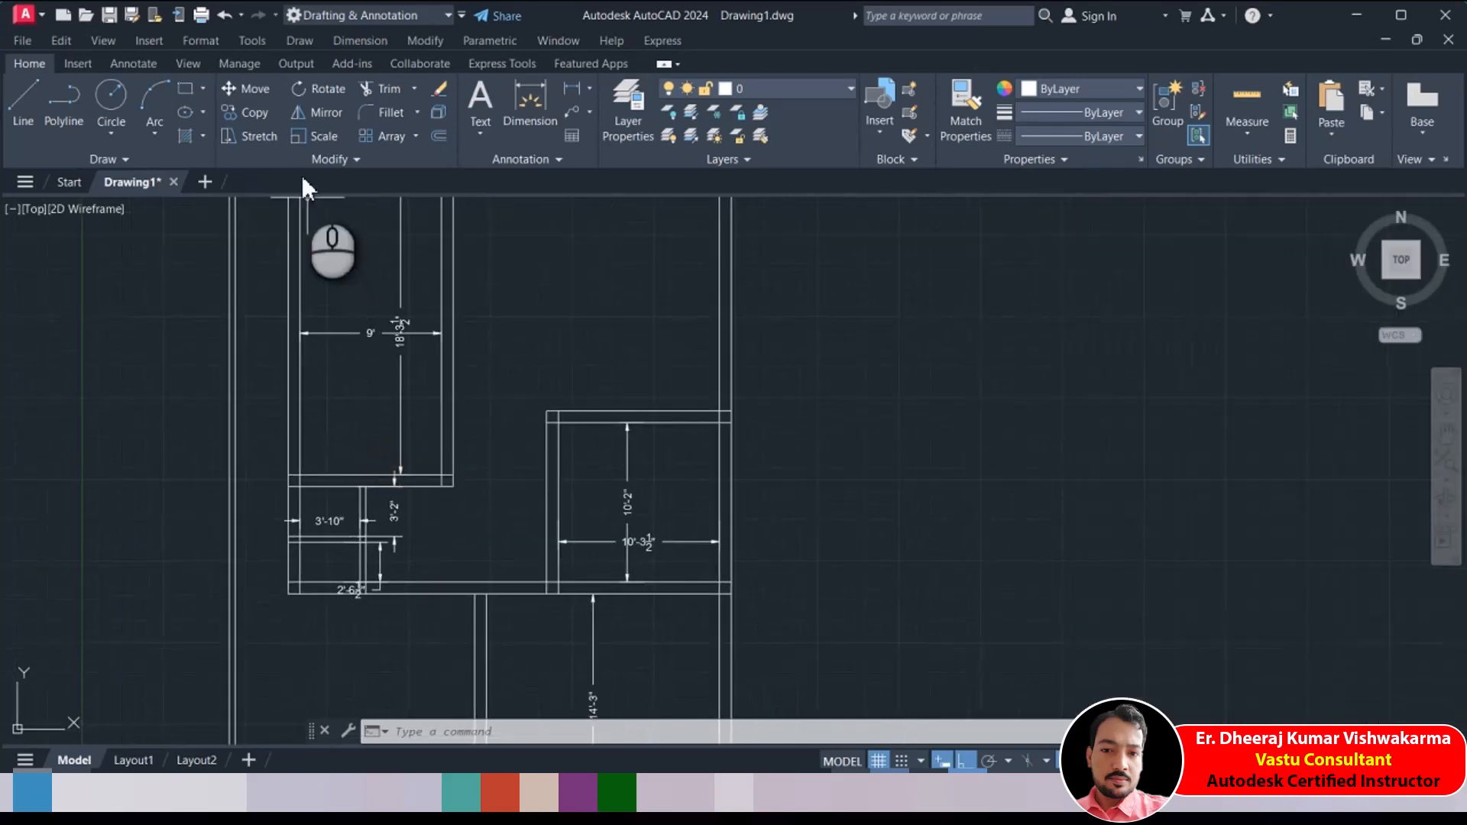
pyautogui.click(249, 136)
pyautogui.click(492, 447)
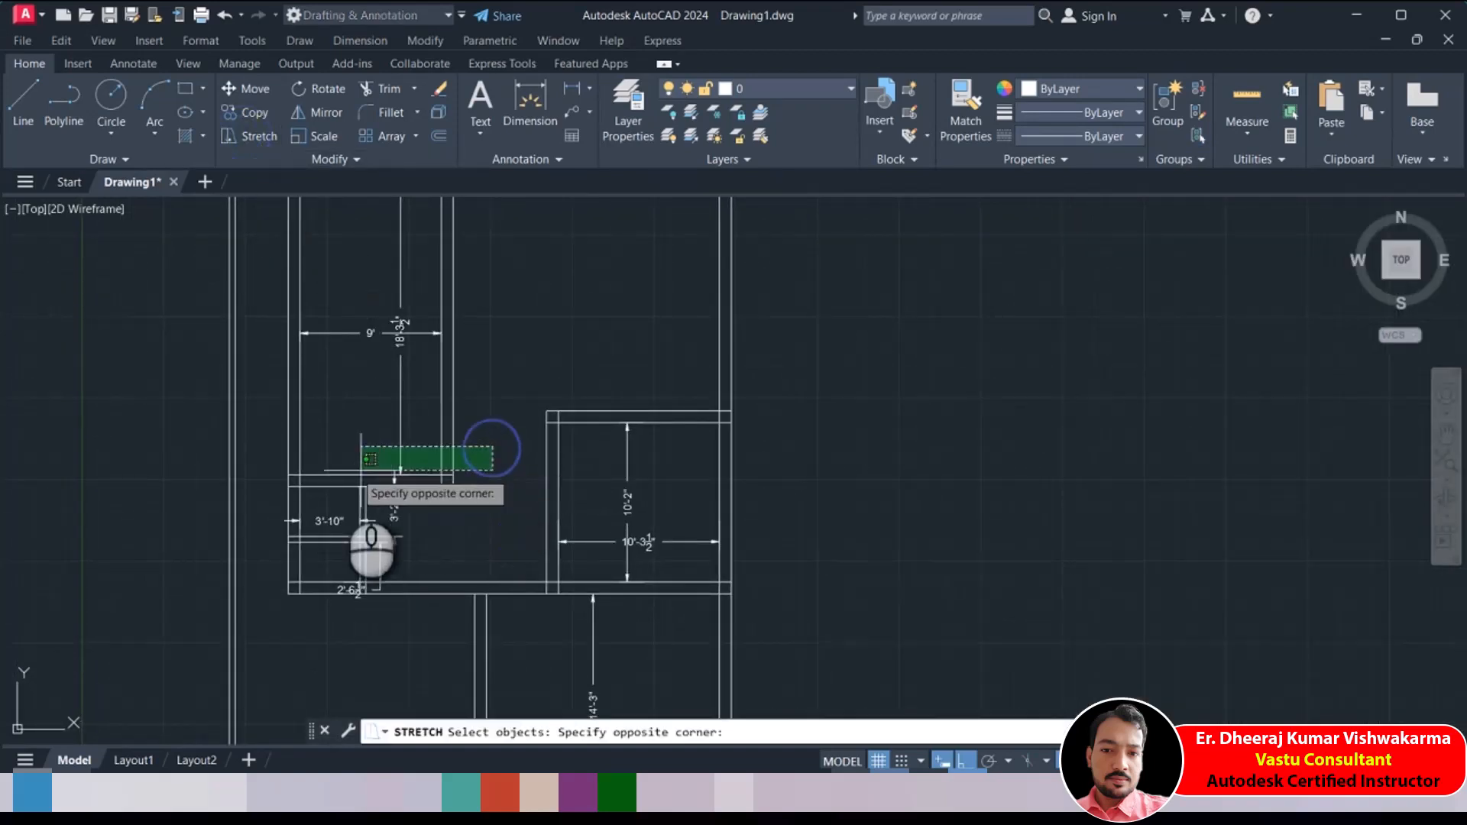
pyautogui.click(267, 509)
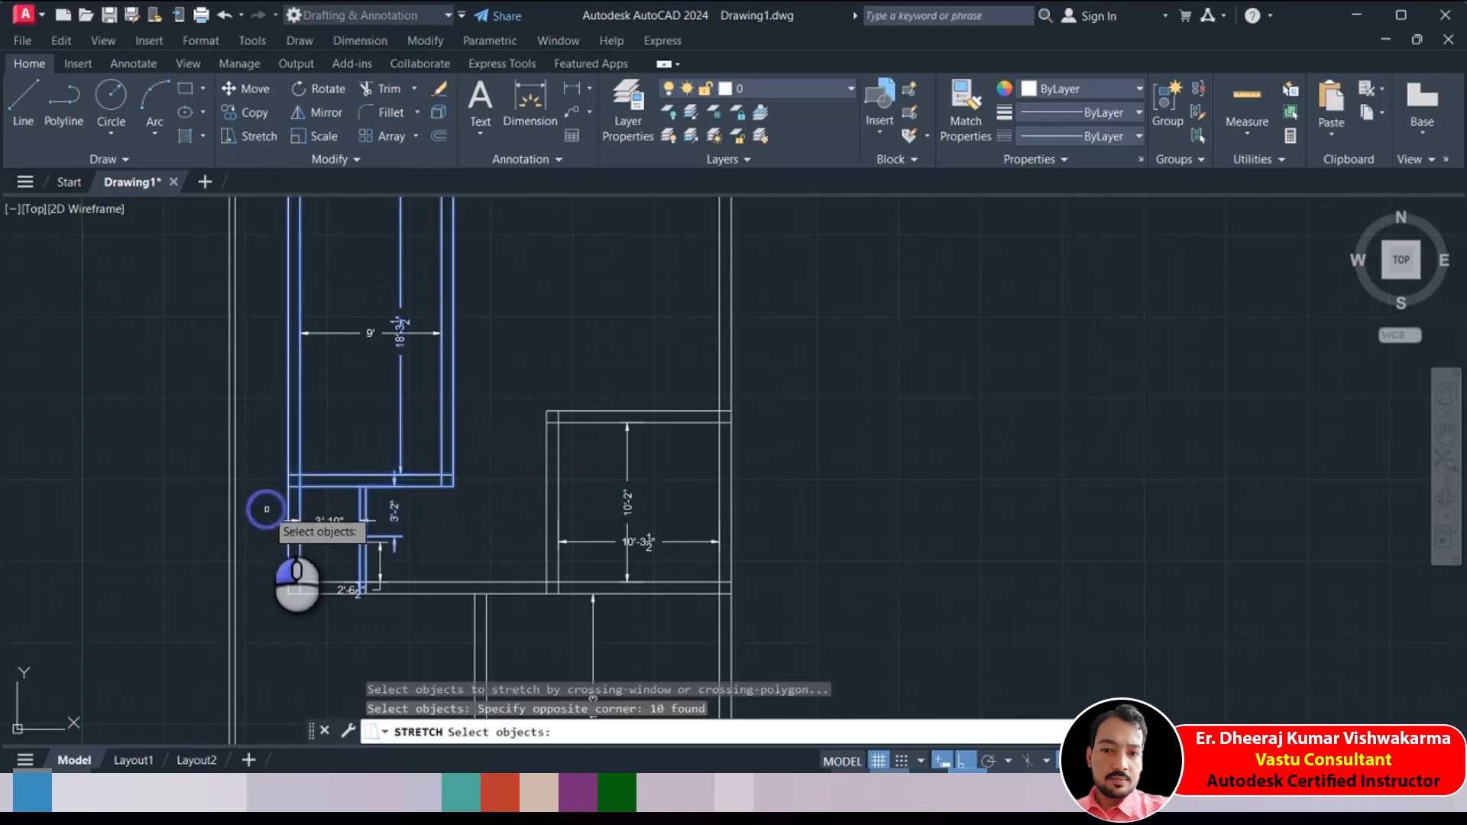
pyautogui.press('Return')
pyautogui.click(537, 359)
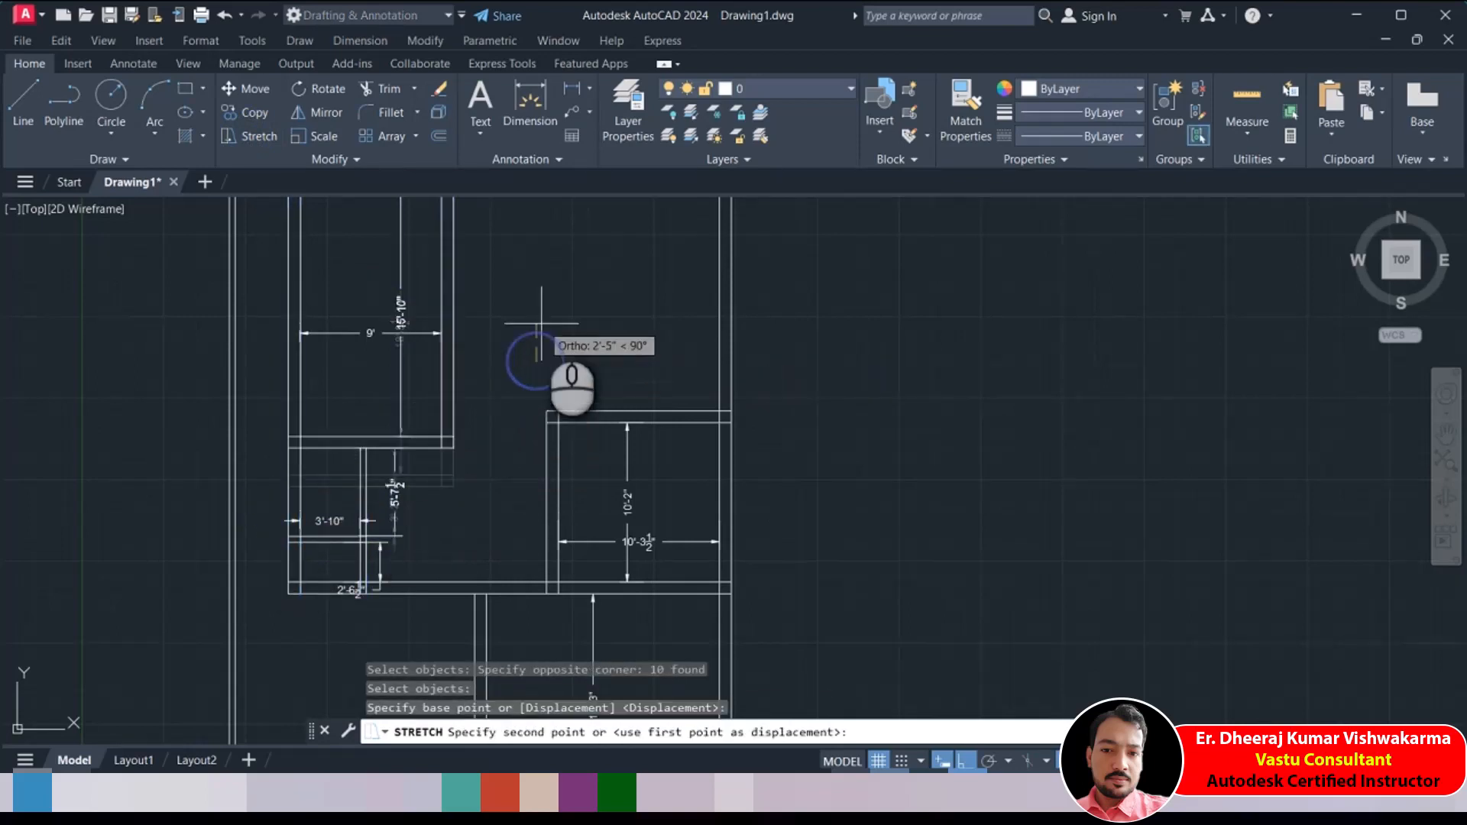
pyautogui.write("8'3.5")
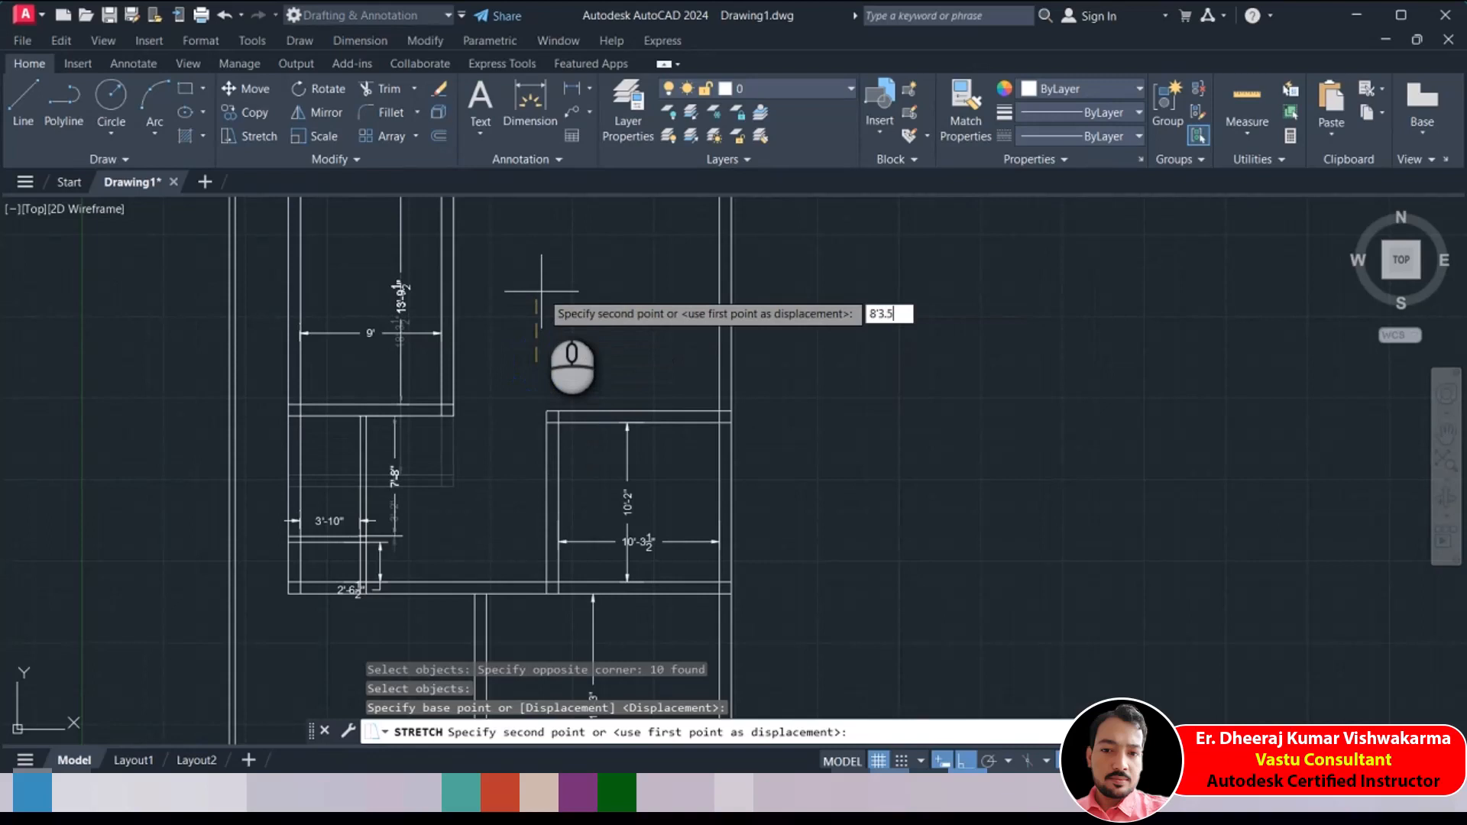
pyautogui.press('Return')
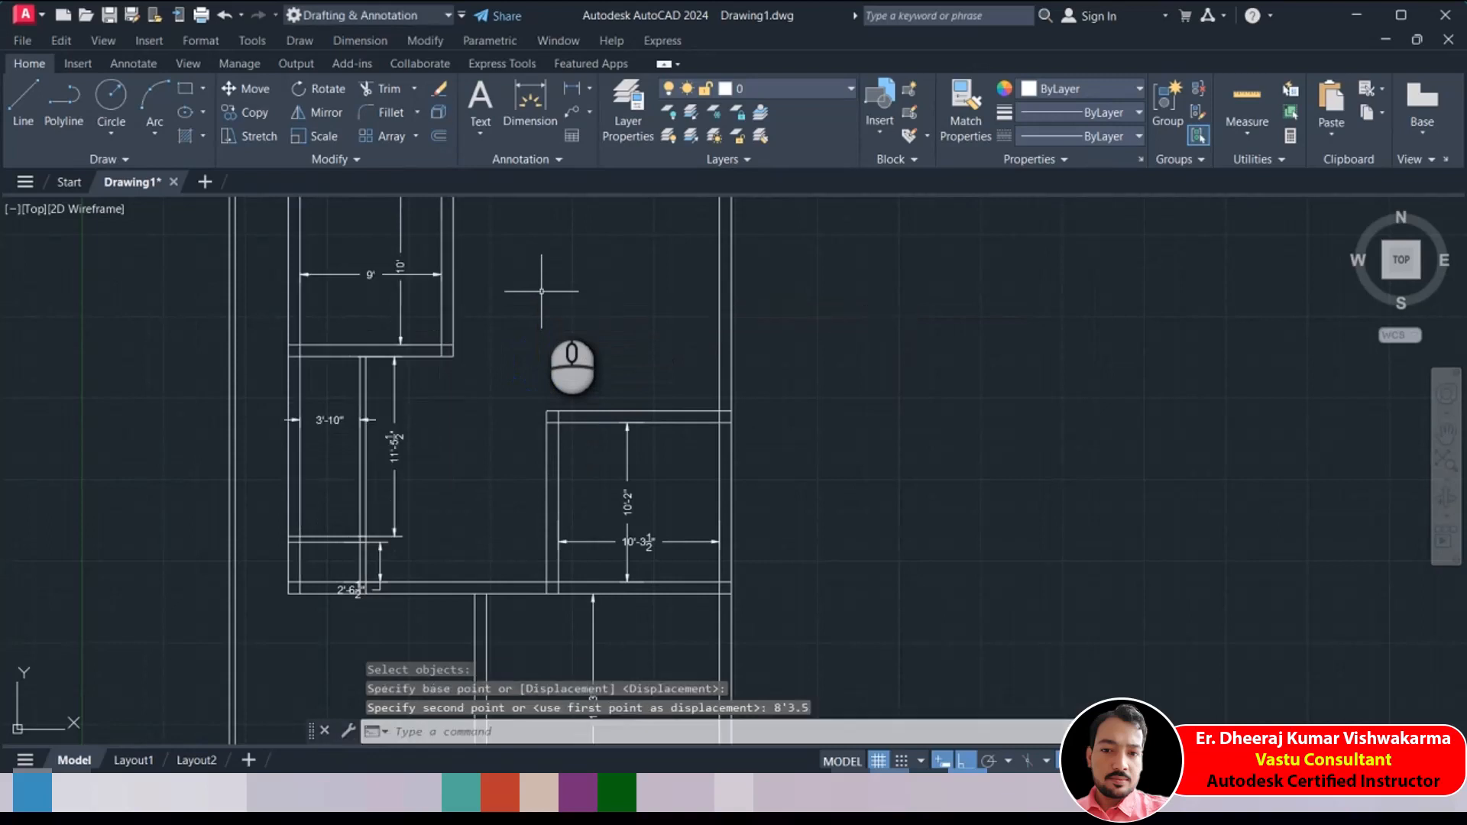
# Check the width and depth of the small bath and powder room against the reference plan
pyautogui.moveTo(446, 281)
pyautogui.mouseDown(button='middle')
pyautogui.moveTo(439, 409)
pyautogui.moveTo(390, 412)
pyautogui.moveTo(350, 471)
pyautogui.mouseUp(button='middle')
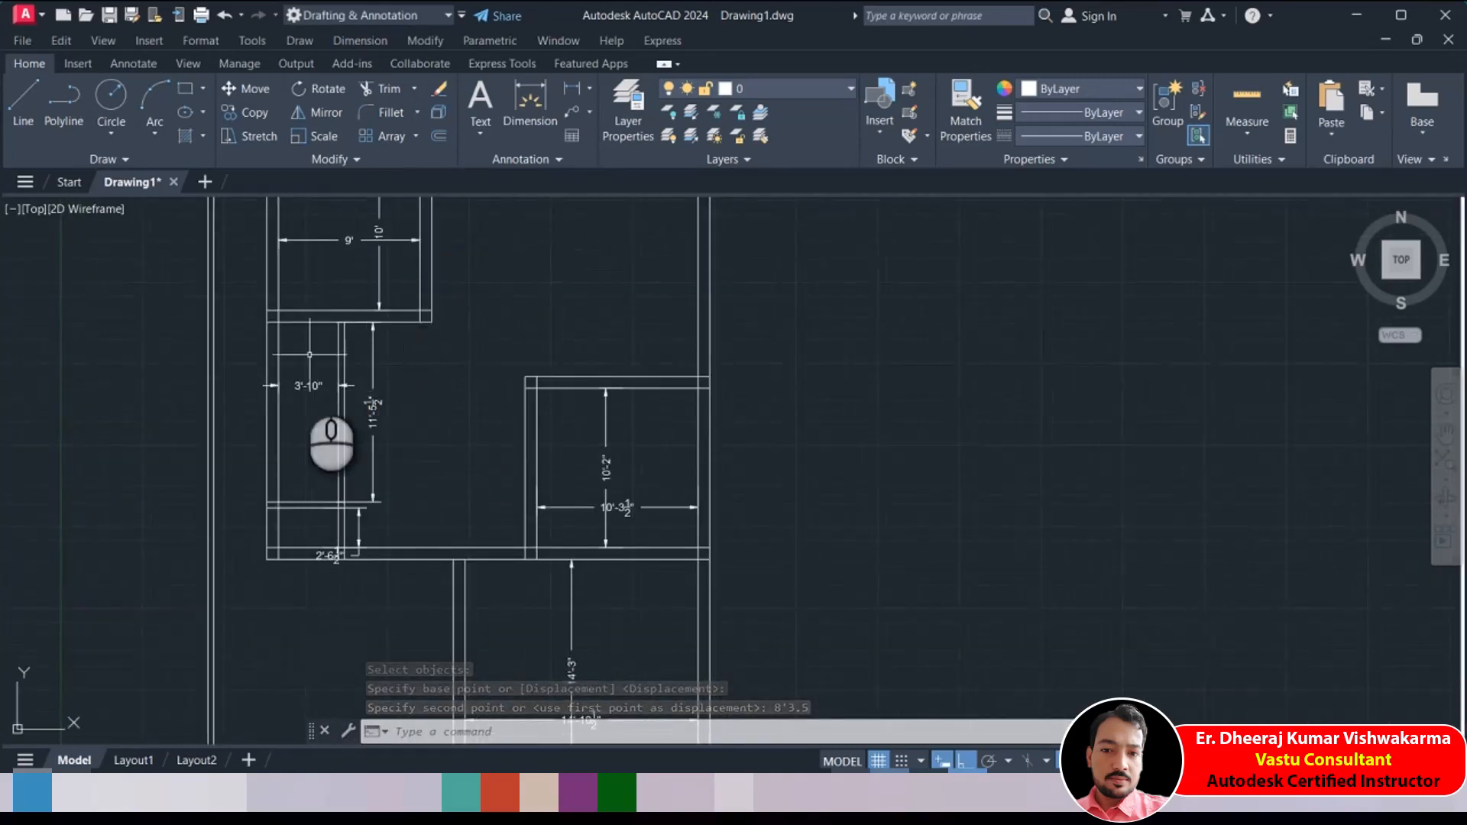
pyautogui.scroll(2, 309, 401)
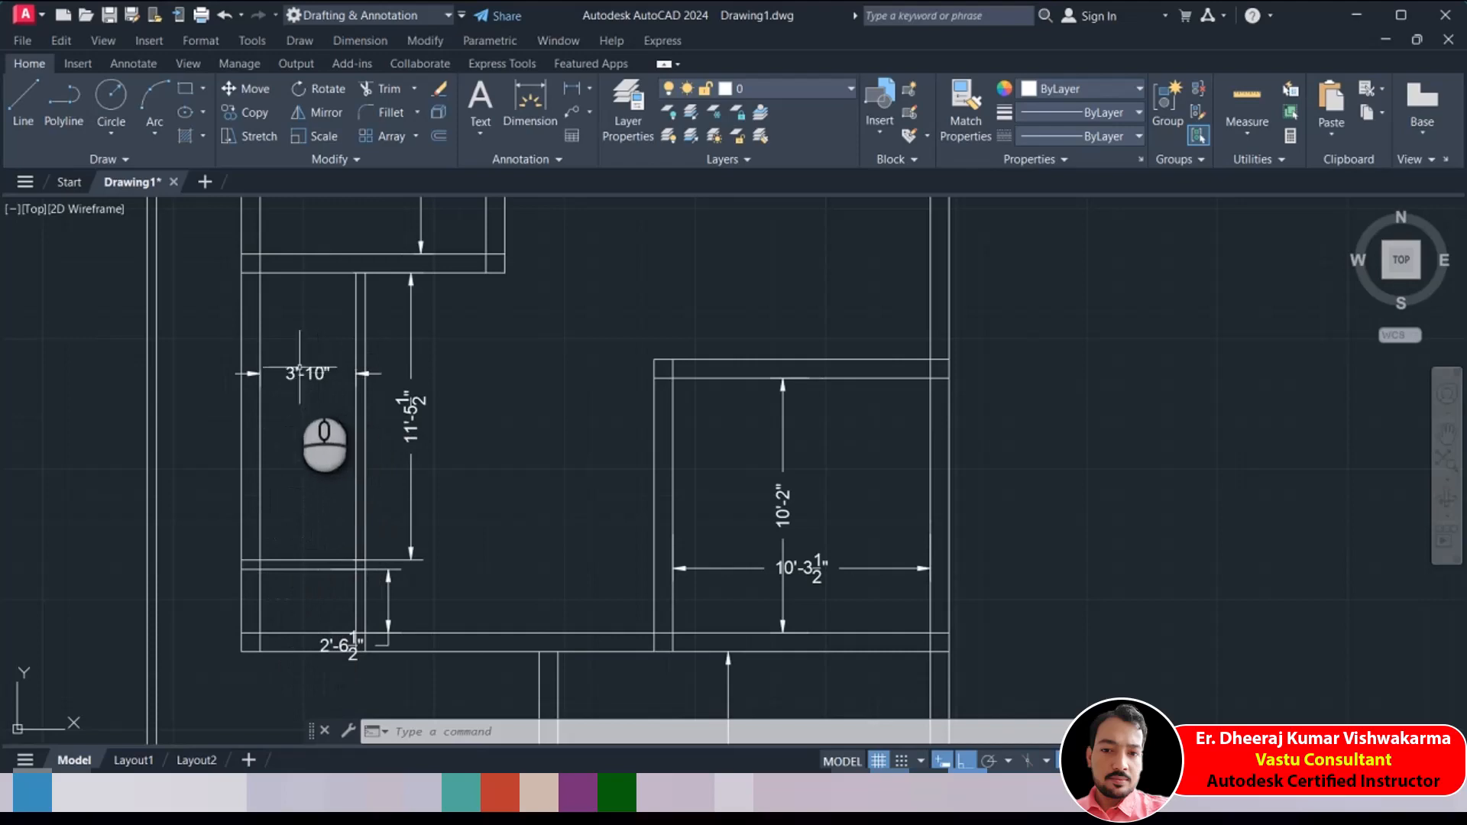
pyautogui.scroll(-4, 320, 372)
pyautogui.moveTo(830, 412); pyautogui.dragTo(598, 423, button='middle')
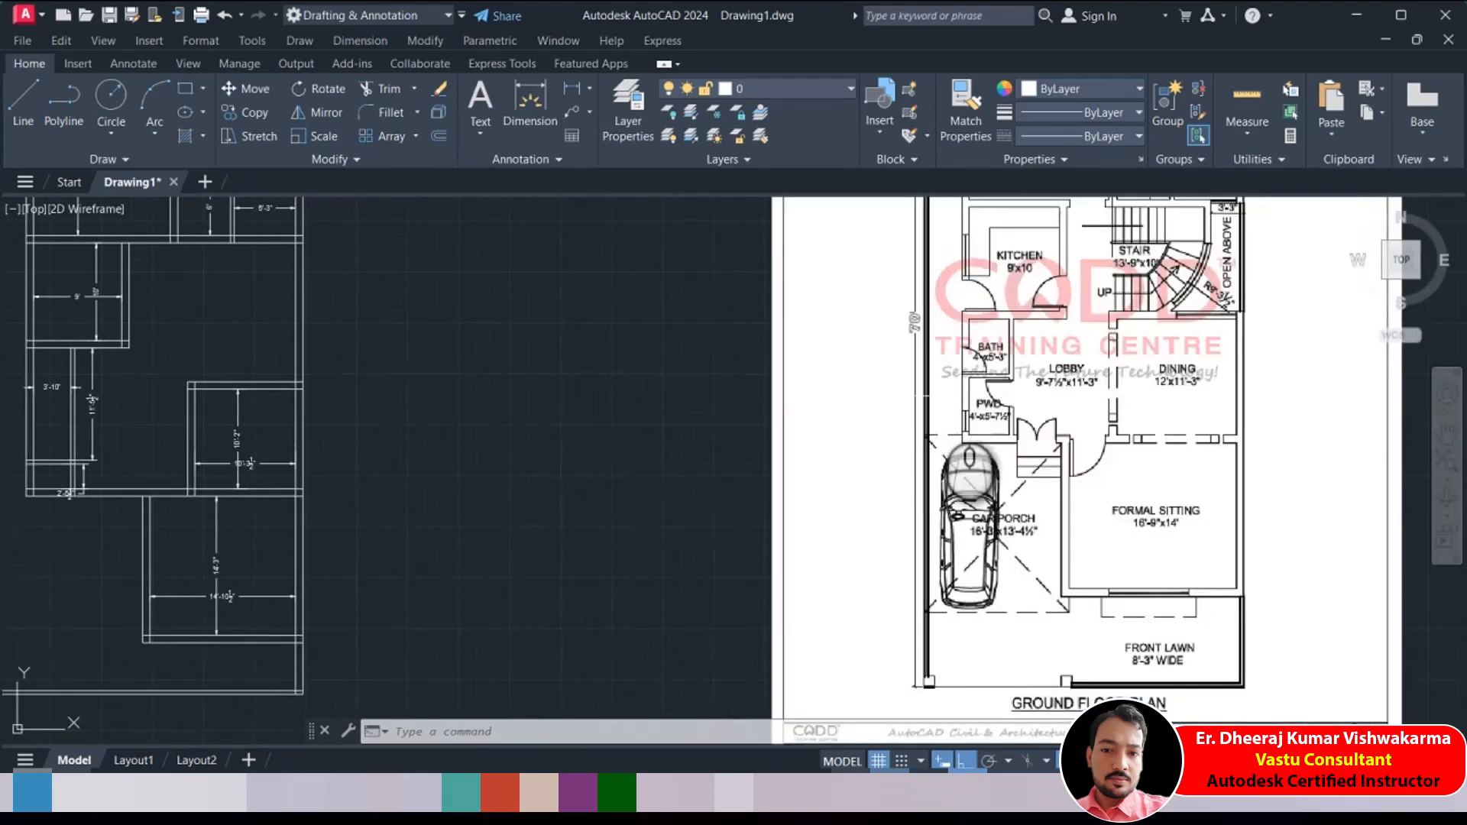
pyautogui.scroll(4, 982, 365)
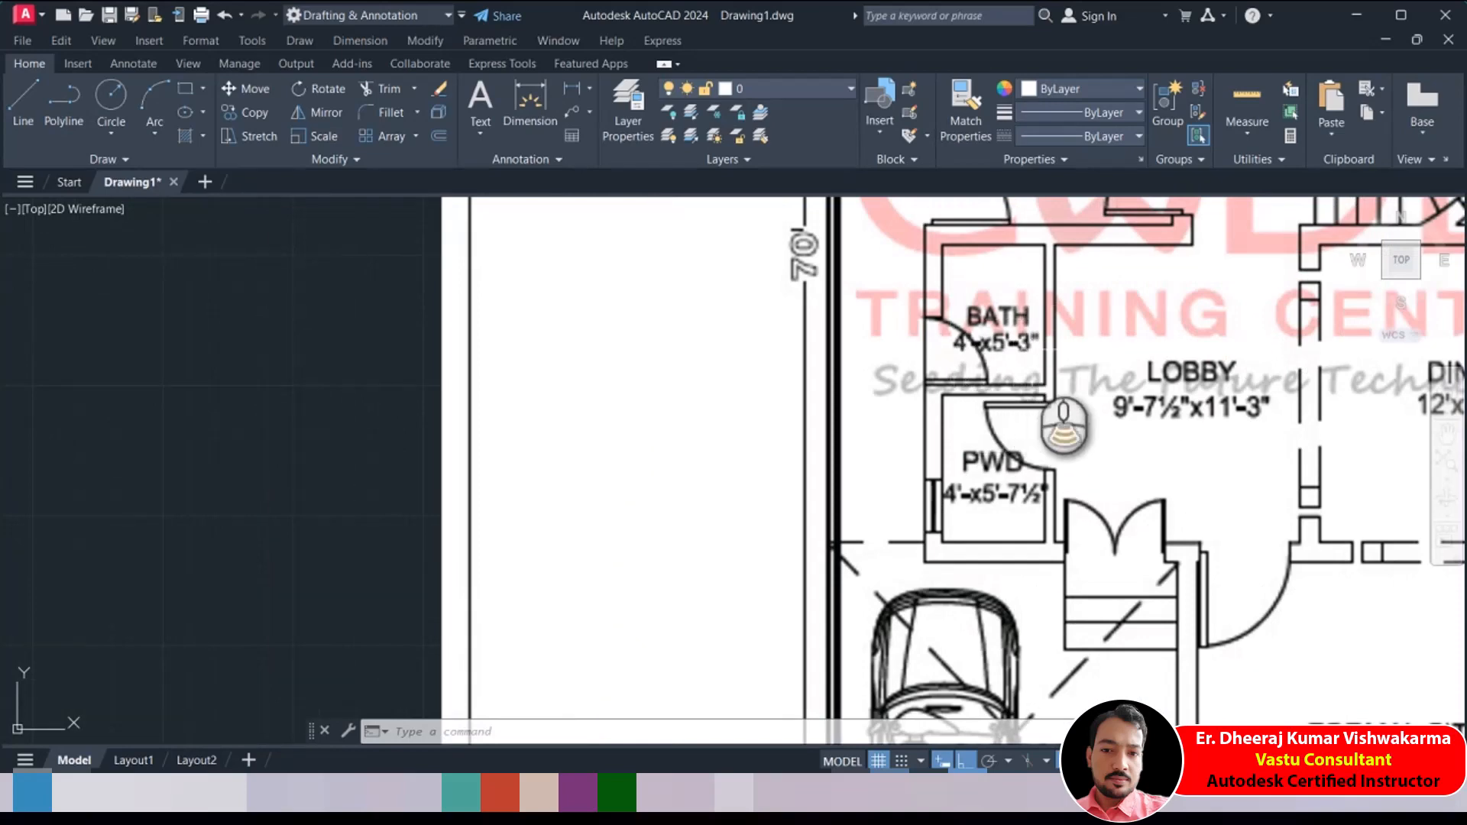
pyautogui.scroll(-8, 1032, 349)
pyautogui.scroll(6, 435, 413)
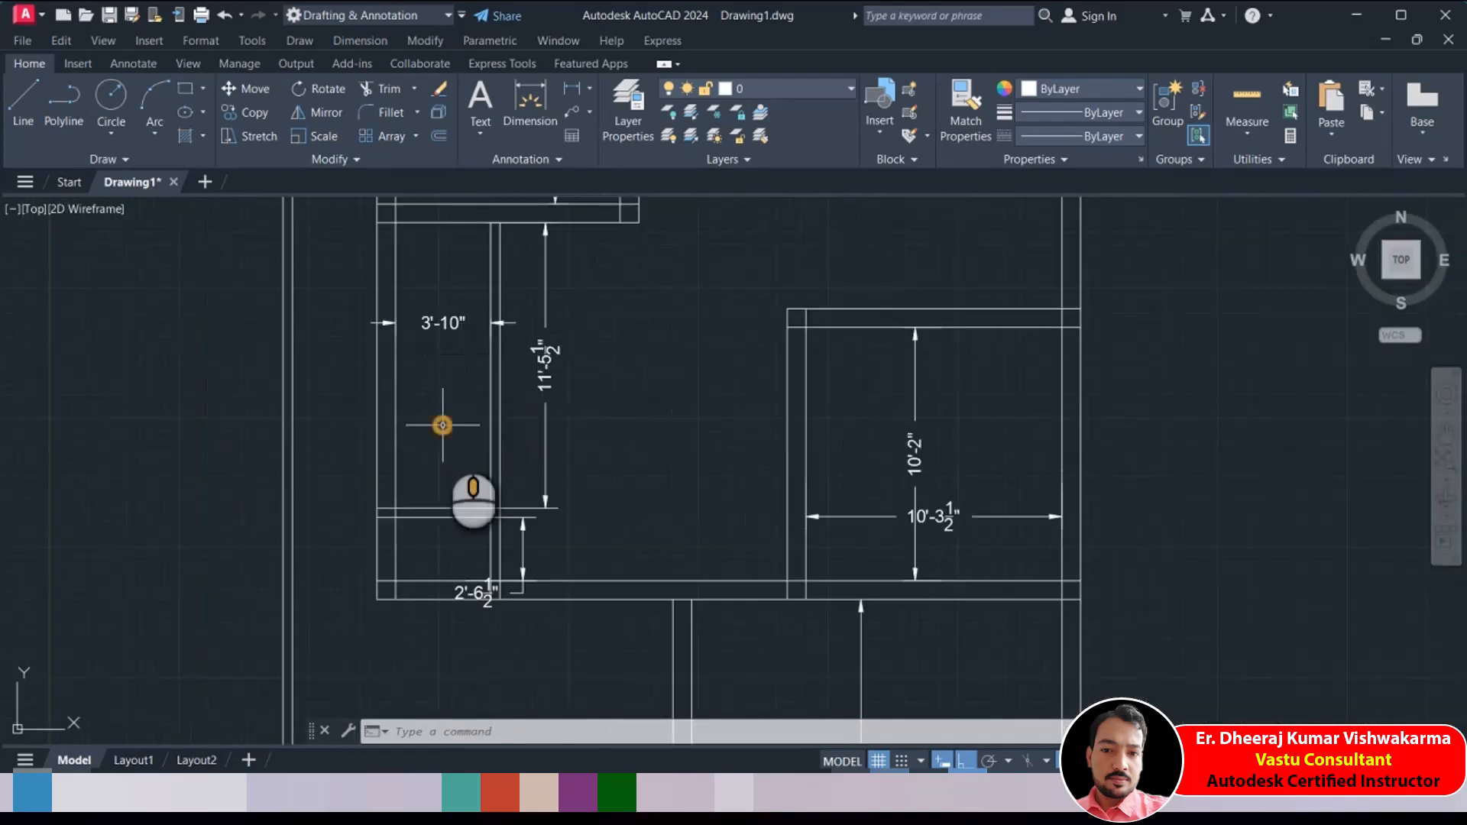
pyautogui.moveTo(443, 425); pyautogui.dragTo(426, 419, button='middle')
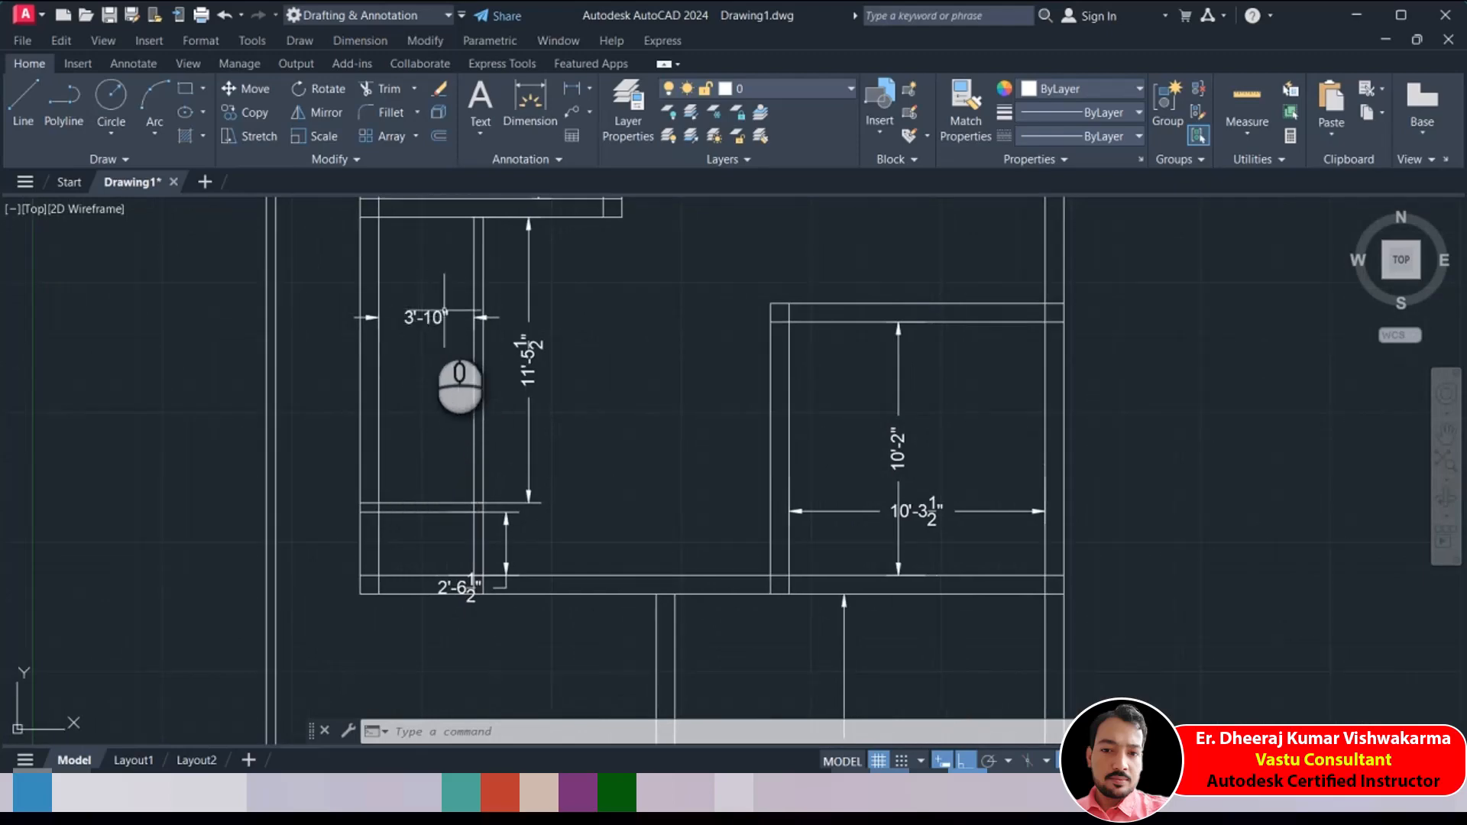
# Stretch the right partition wall of the small bath and powder room 2" to the right, widening both rooms
pyautogui.click(248, 136)
pyautogui.scroll(-2, 436, 378)
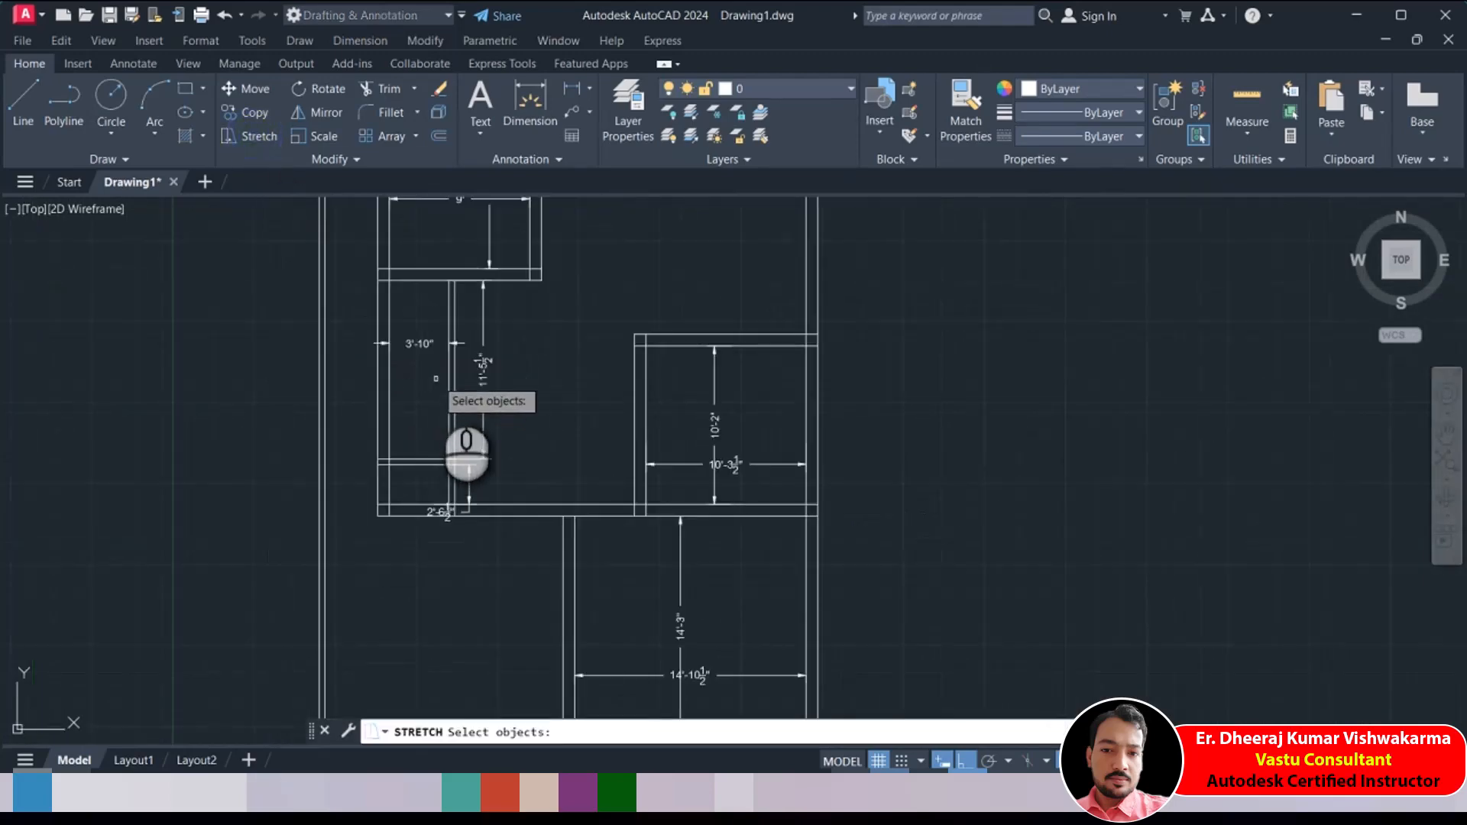
pyautogui.click(478, 252)
pyautogui.click(440, 554)
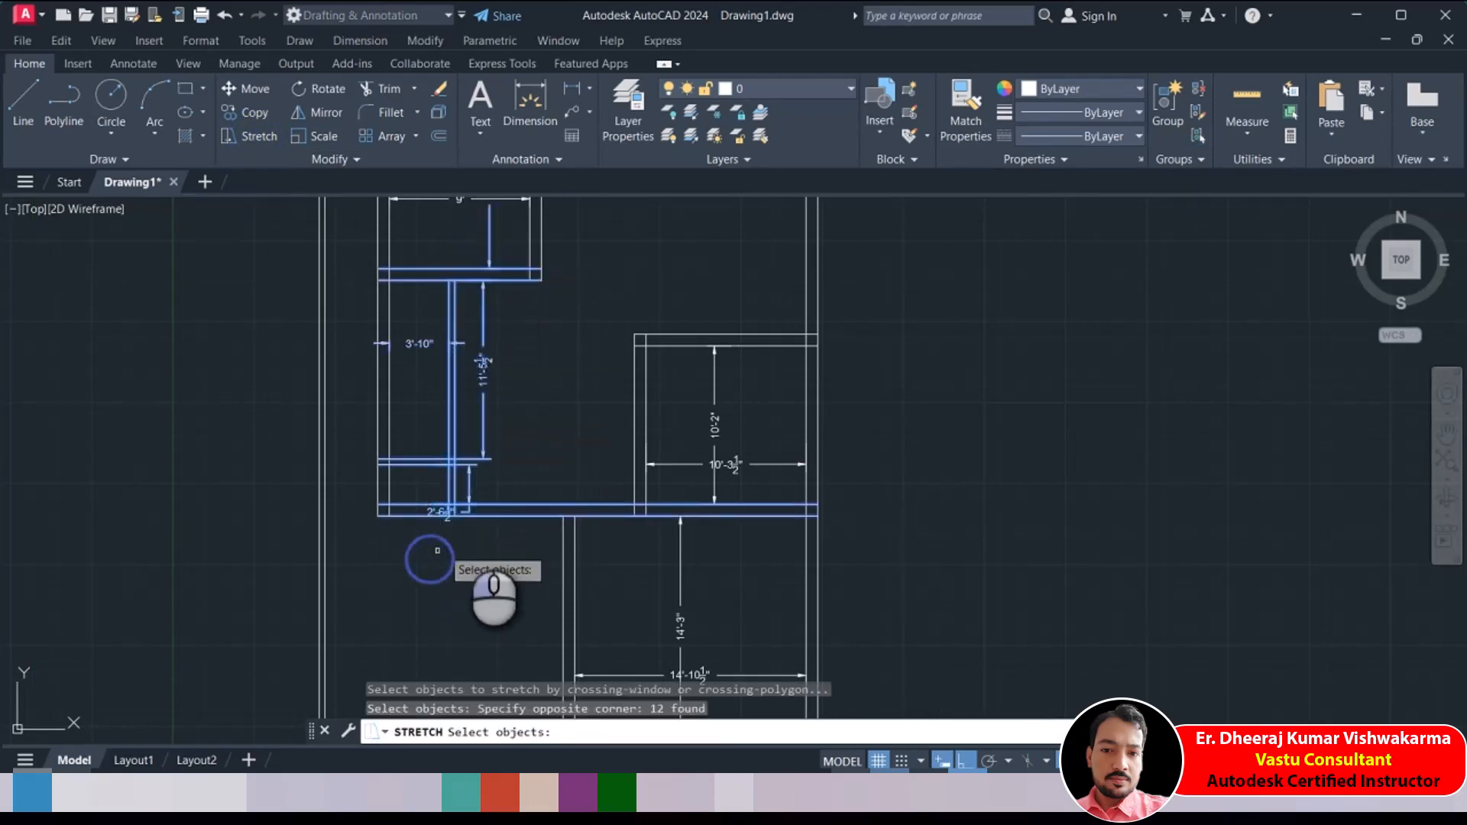
pyautogui.press('Return')
pyautogui.click(539, 379)
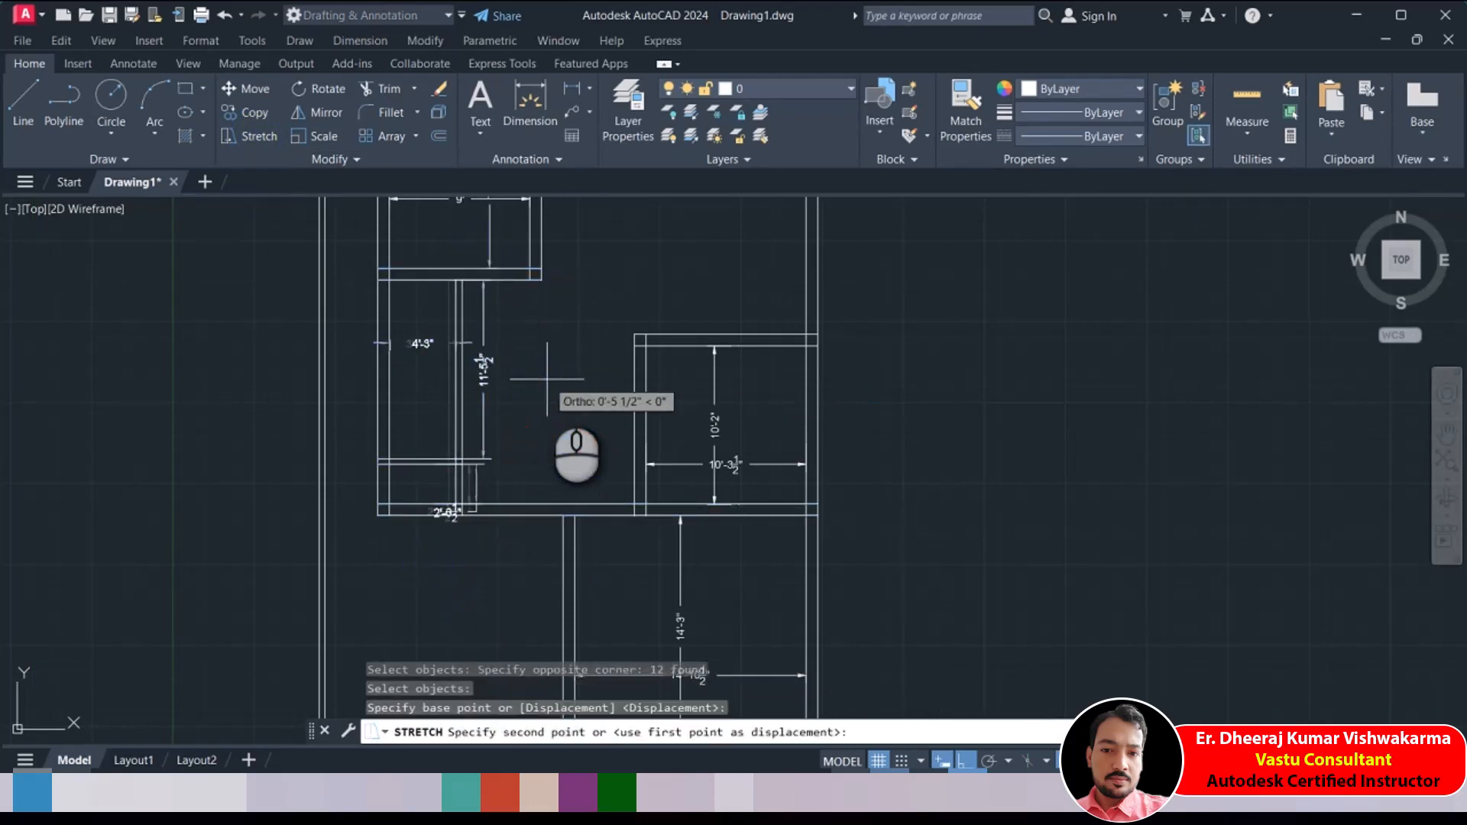
pyautogui.write('2')
pyautogui.press('Return')
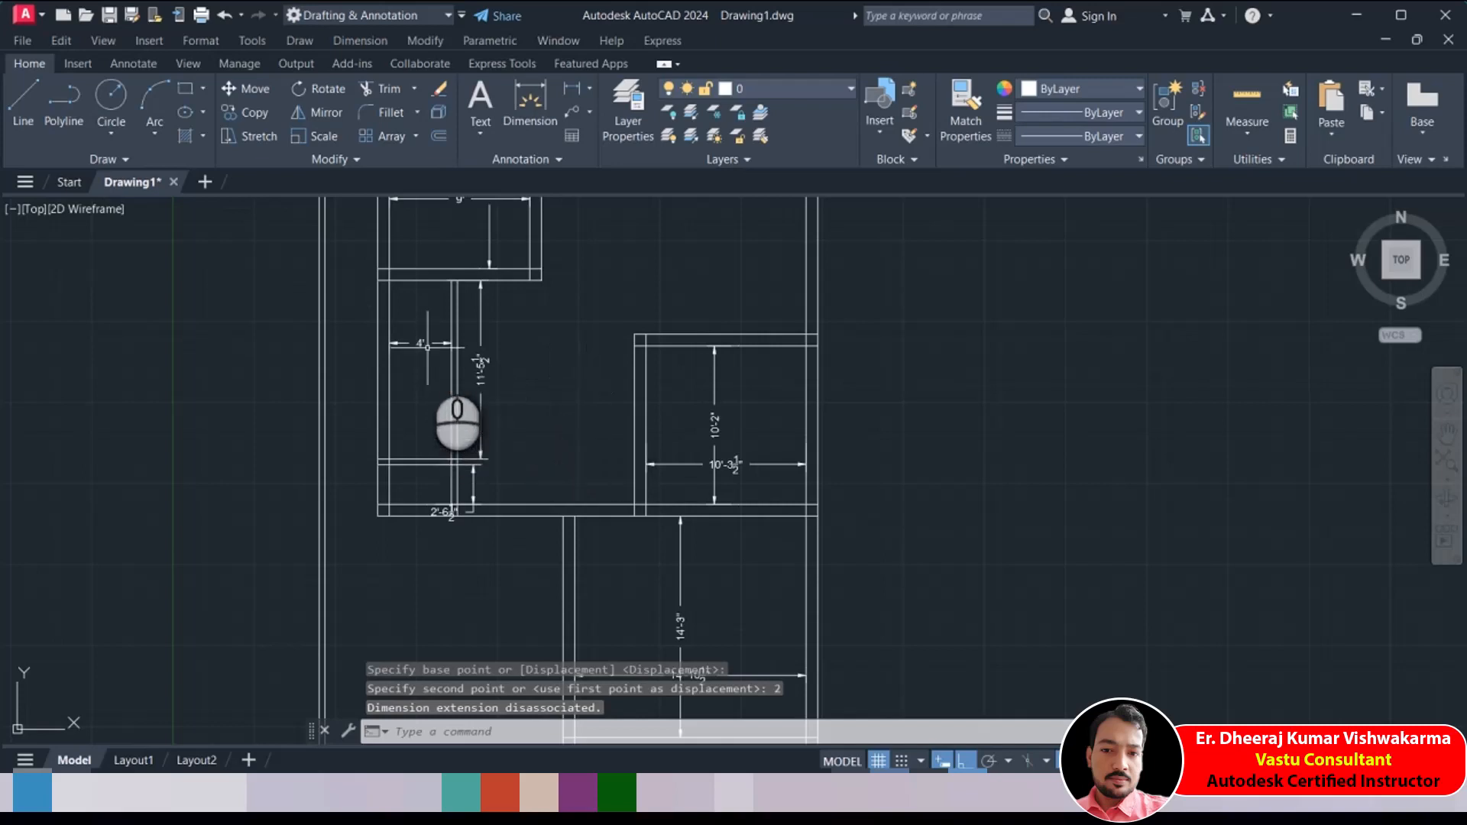
pyautogui.scroll(2, 427, 346)
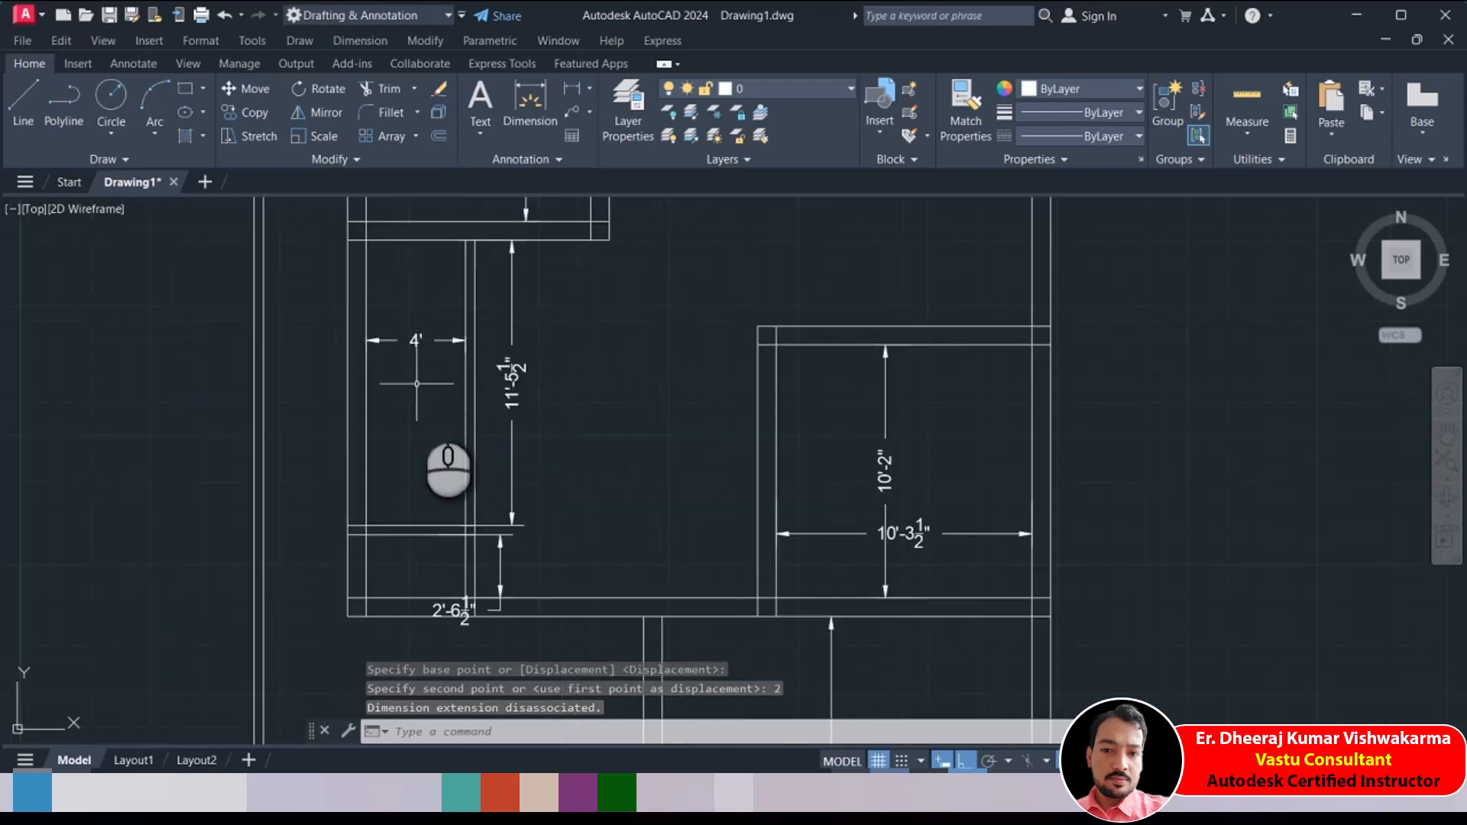
pyautogui.scroll(-2, 476, 462)
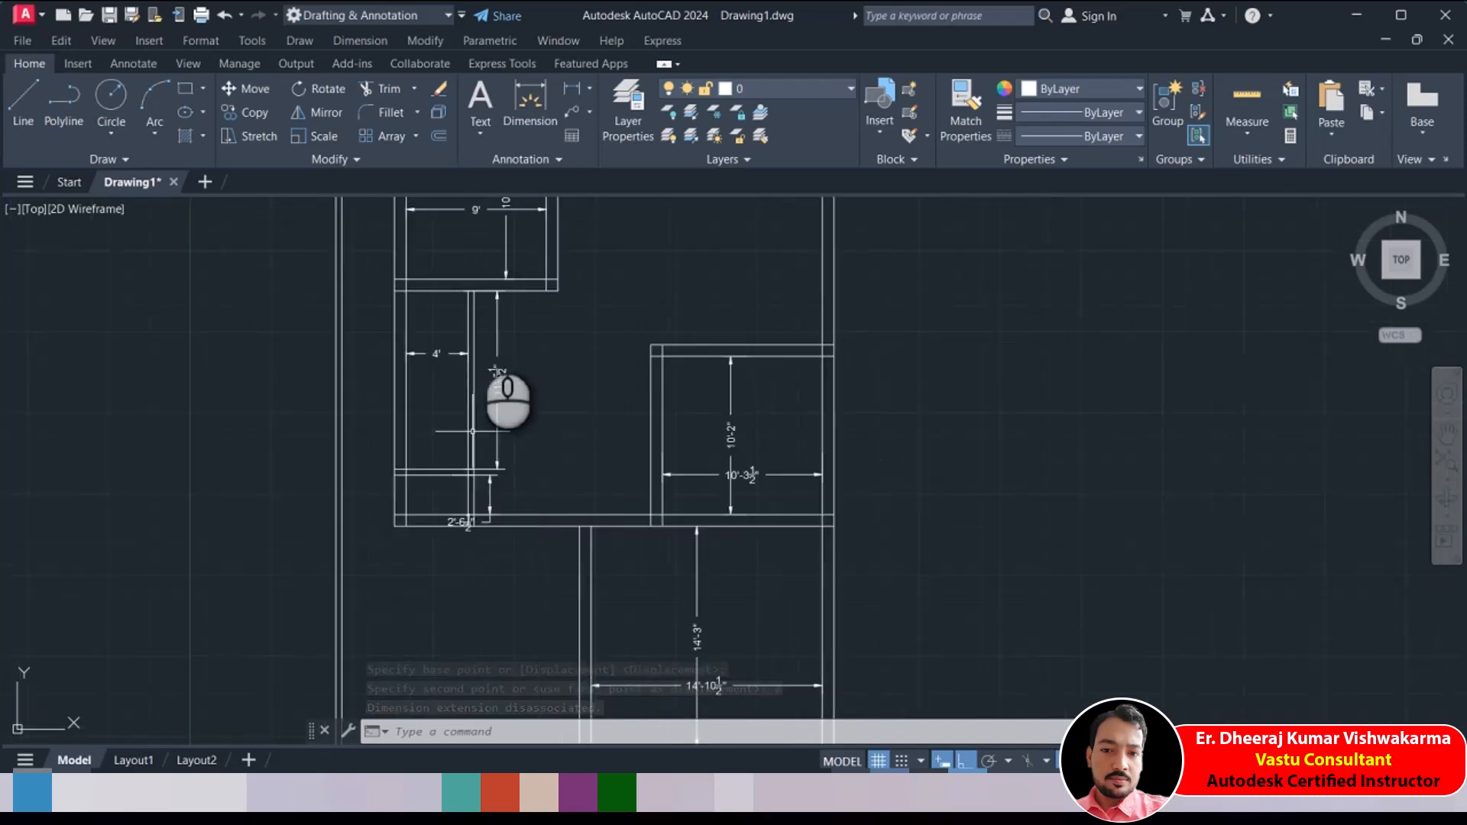
# Compare the small bath's depth with the bath size given in the reference plan
pyautogui.scroll(-2, 451, 409)
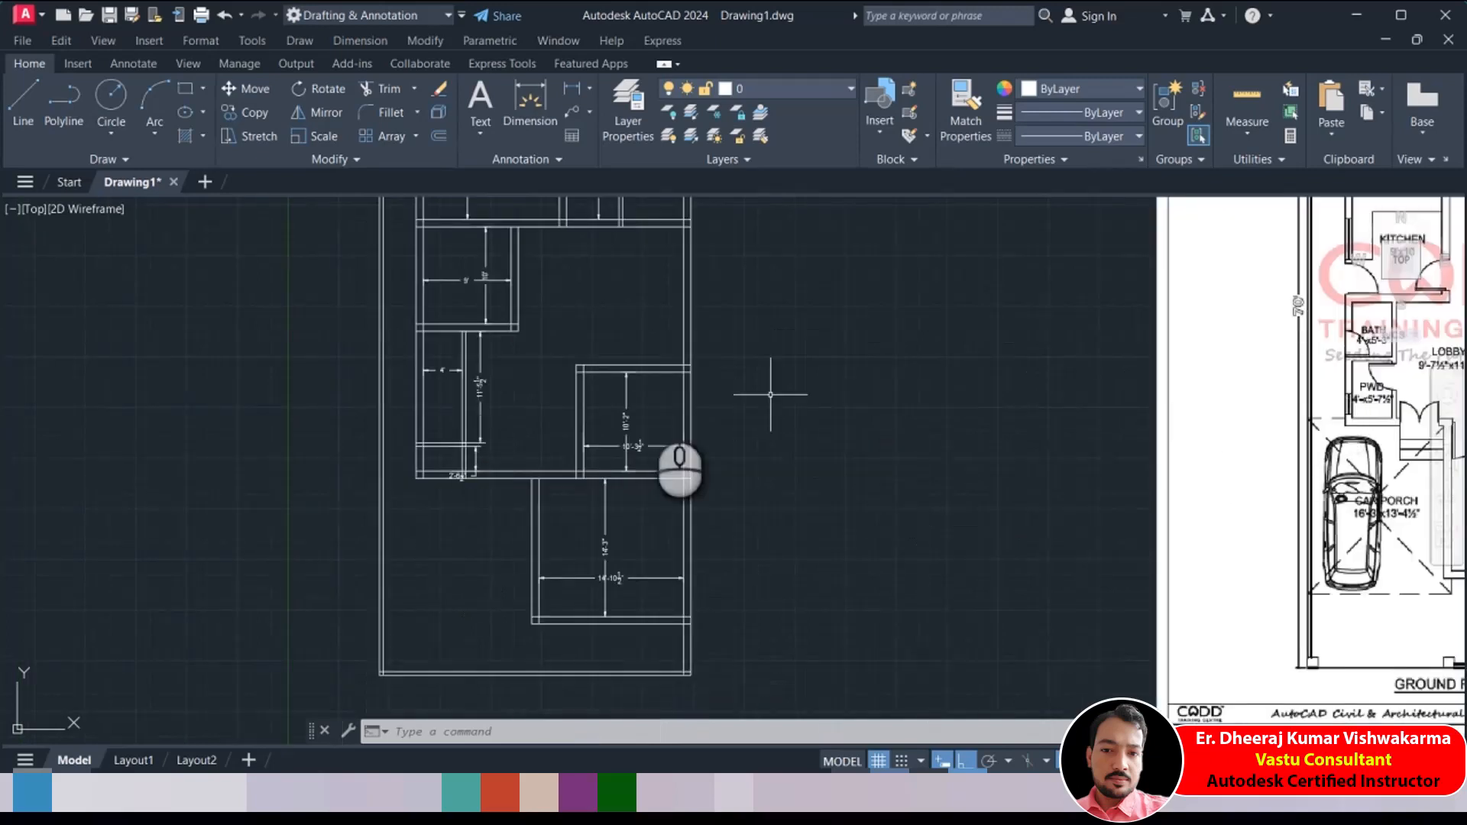
pyautogui.scroll(2, 525, 383)
pyautogui.scroll(3, 521, 388)
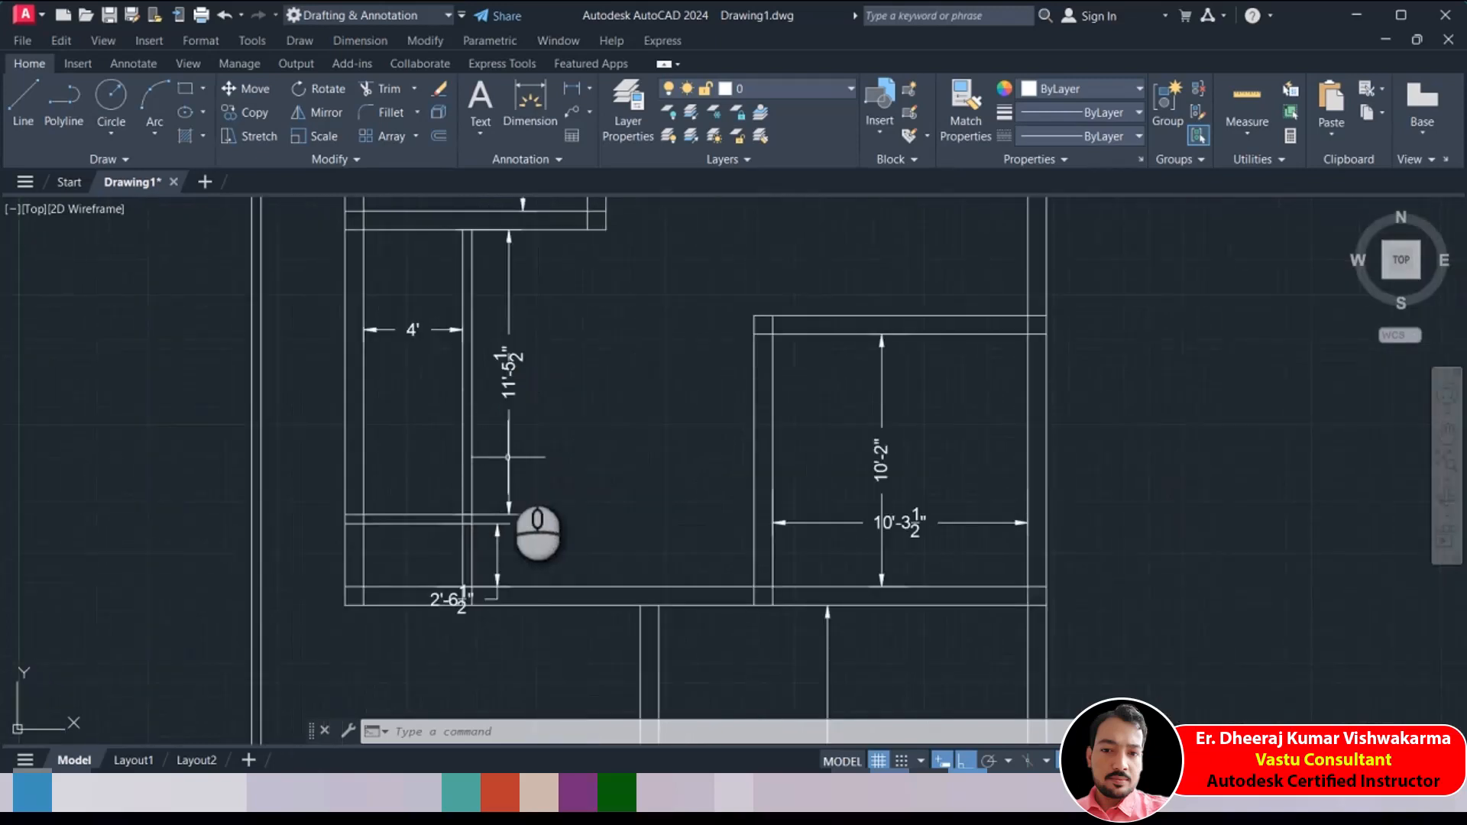
pyautogui.scroll(2, 465, 451)
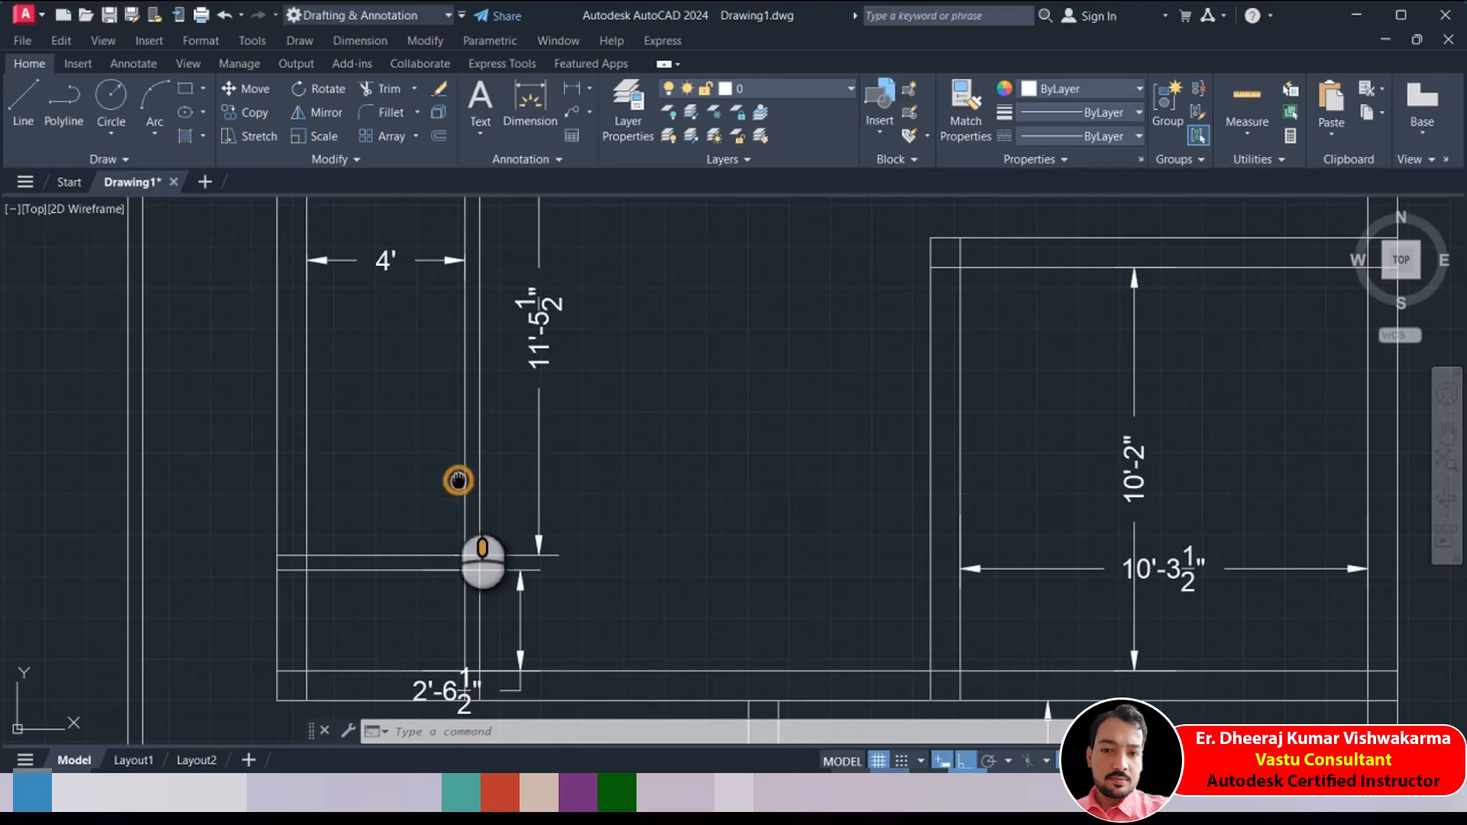
pyautogui.moveTo(459, 479); pyautogui.dragTo(447, 511, button='middle')
pyautogui.scroll(-2, 481, 451)
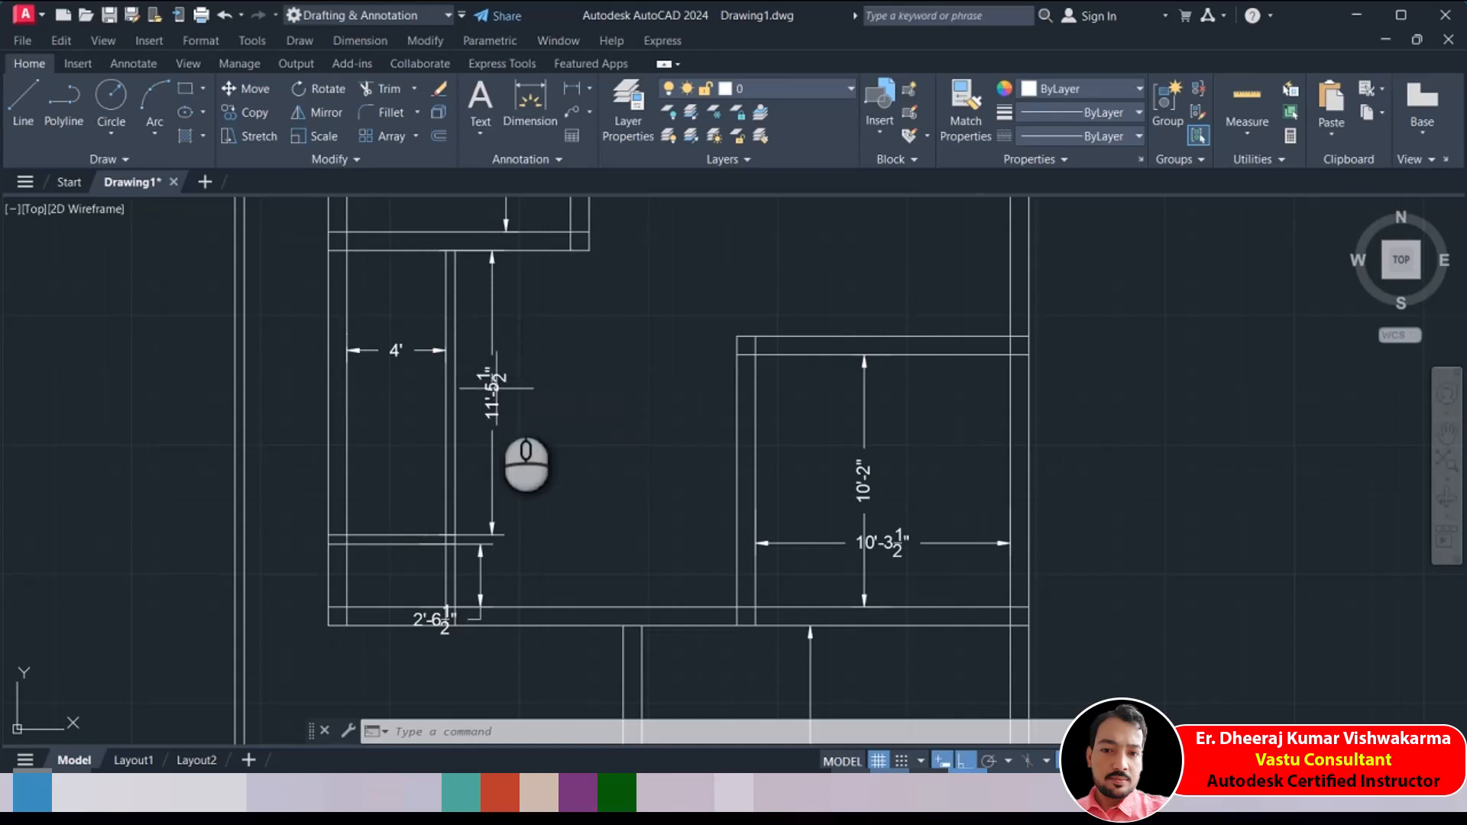
pyautogui.scroll(-4, 496, 387)
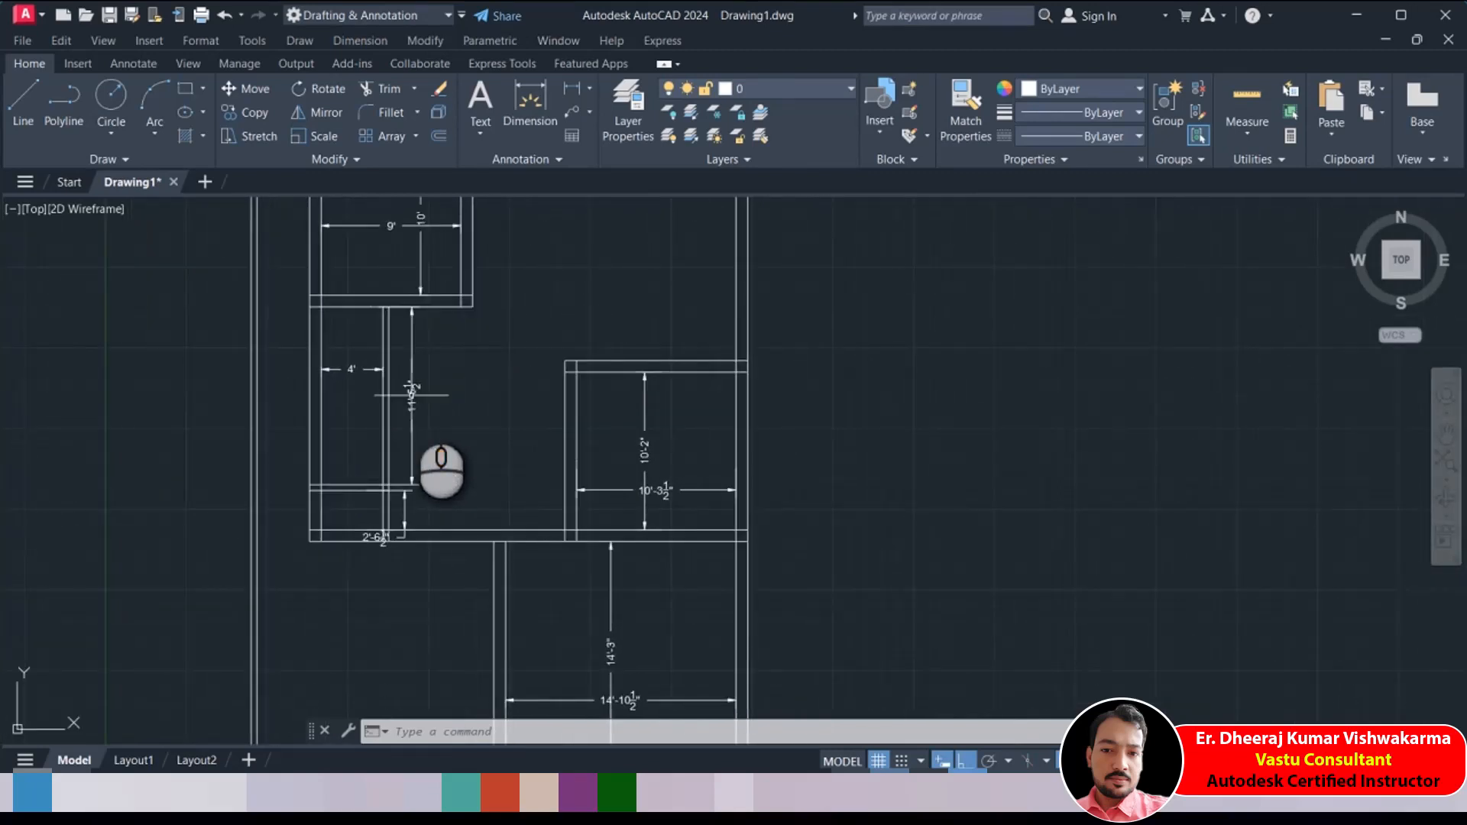
pyautogui.scroll(-2, 411, 395)
pyautogui.scroll(2, 410, 395)
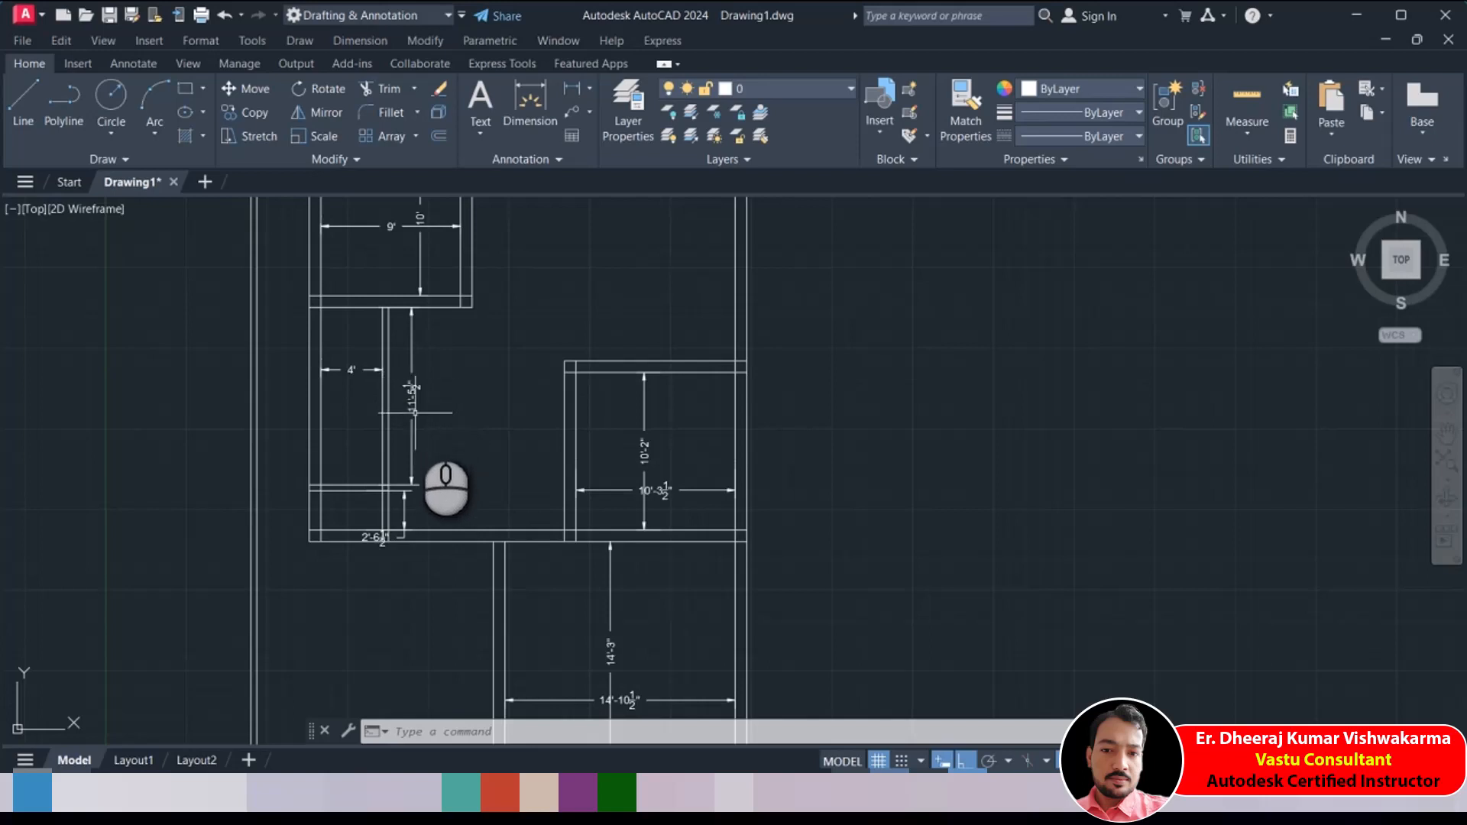
pyautogui.scroll(-2, 413, 413)
pyautogui.moveTo(402, 433); pyautogui.dragTo(401, 422, button='middle')
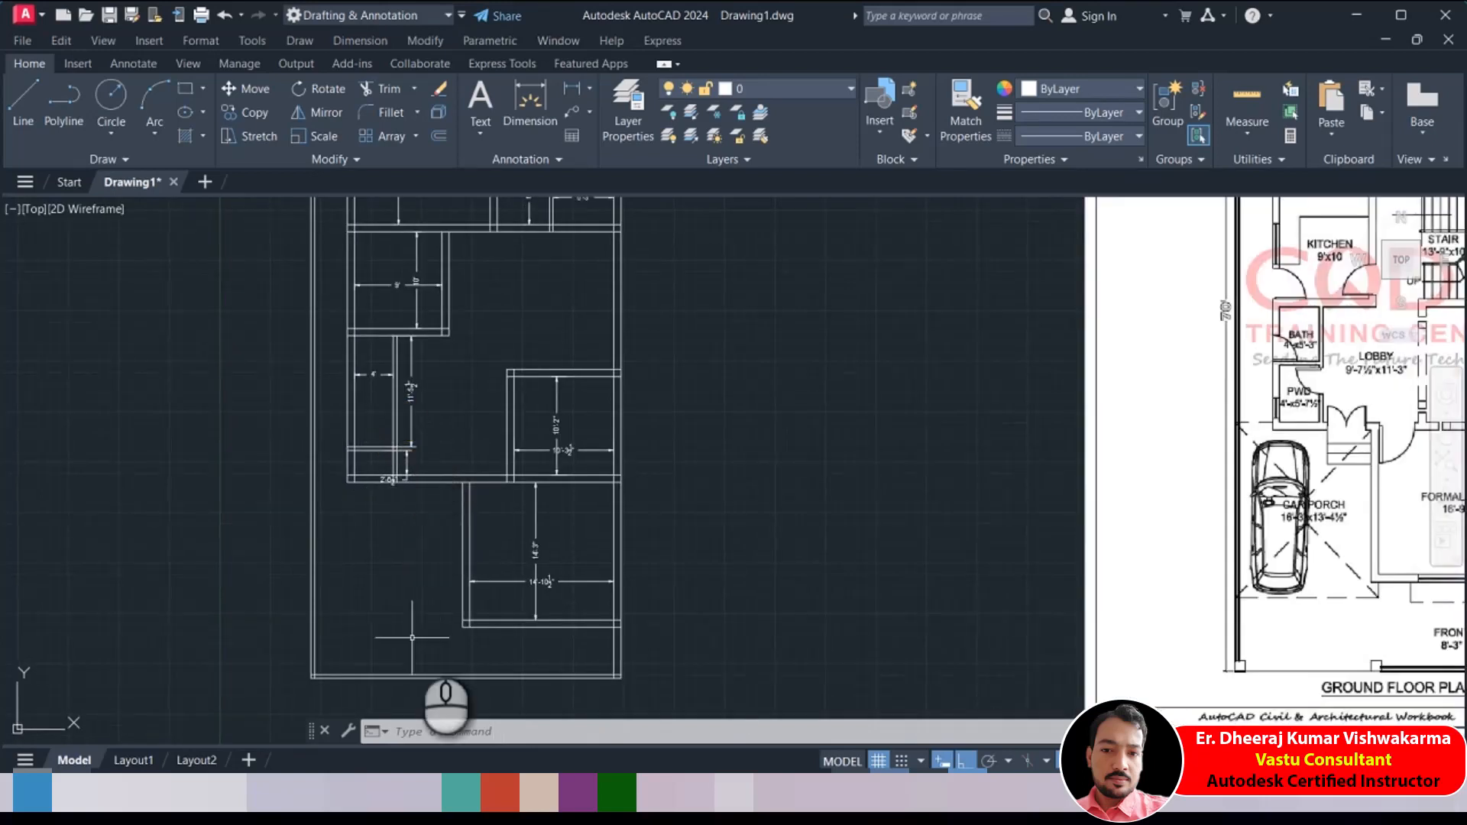
# Stretch the partition wall between the small bath and the powder room 6'2.5" upward, reducing the bath's depth
pyautogui.click(255, 147)
pyautogui.scroll(2, 411, 402)
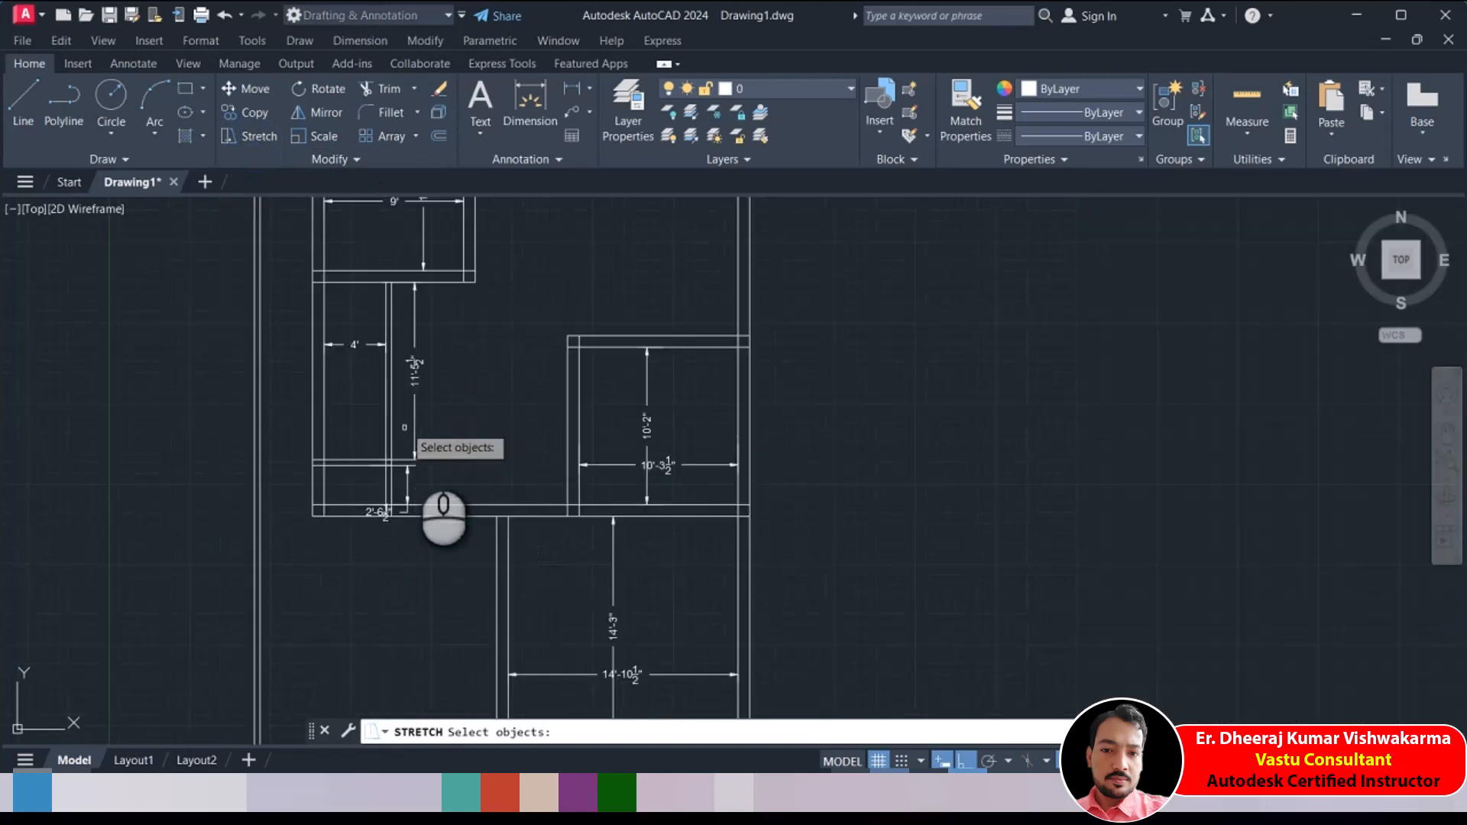
pyautogui.click(439, 433)
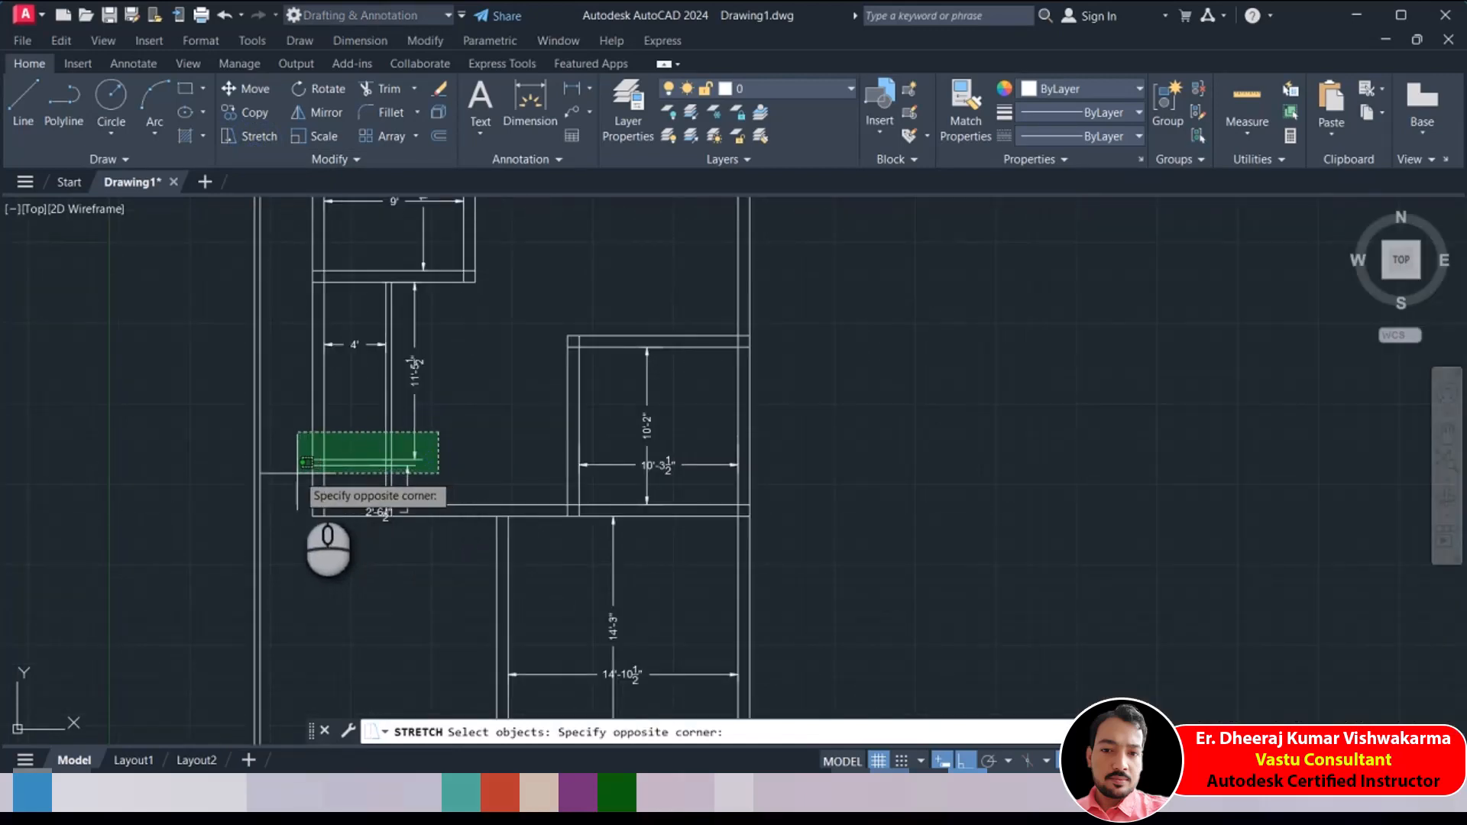
pyautogui.click(303, 475)
pyautogui.rightClick(451, 428)
pyautogui.click(483, 424)
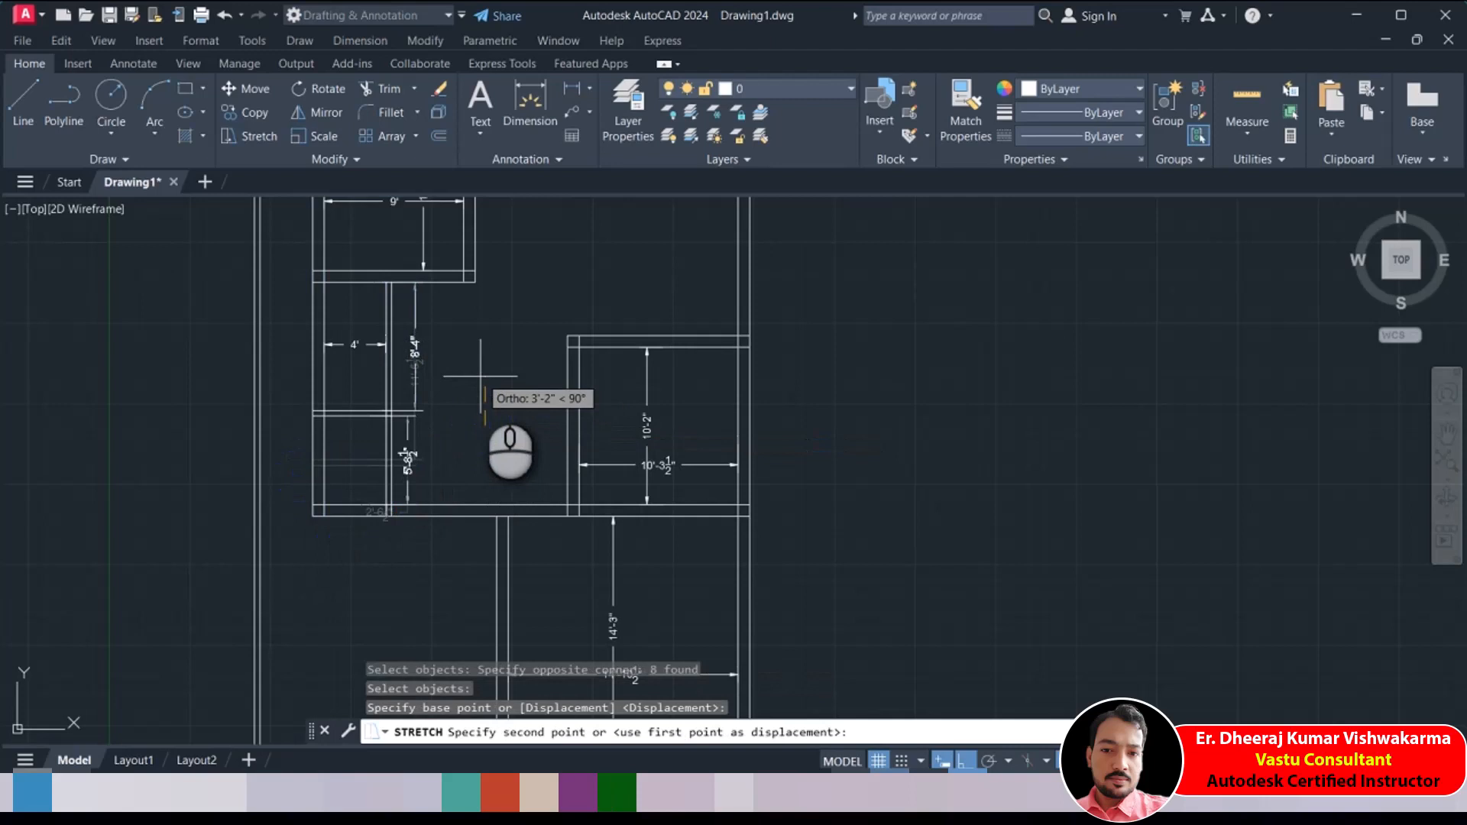
pyautogui.write("6'2.5")
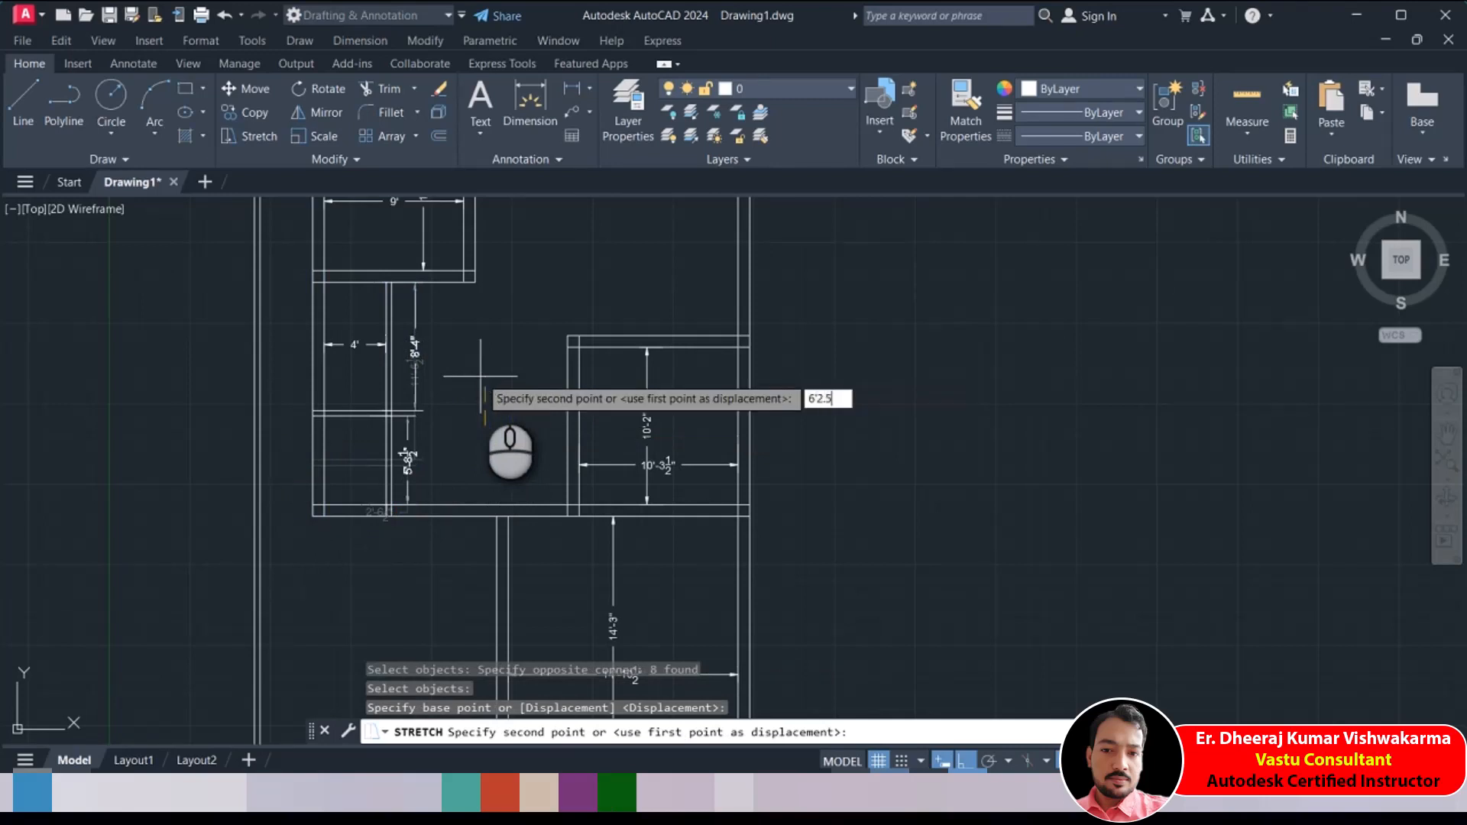
pyautogui.press('Return')
pyautogui.scroll(3, 480, 375)
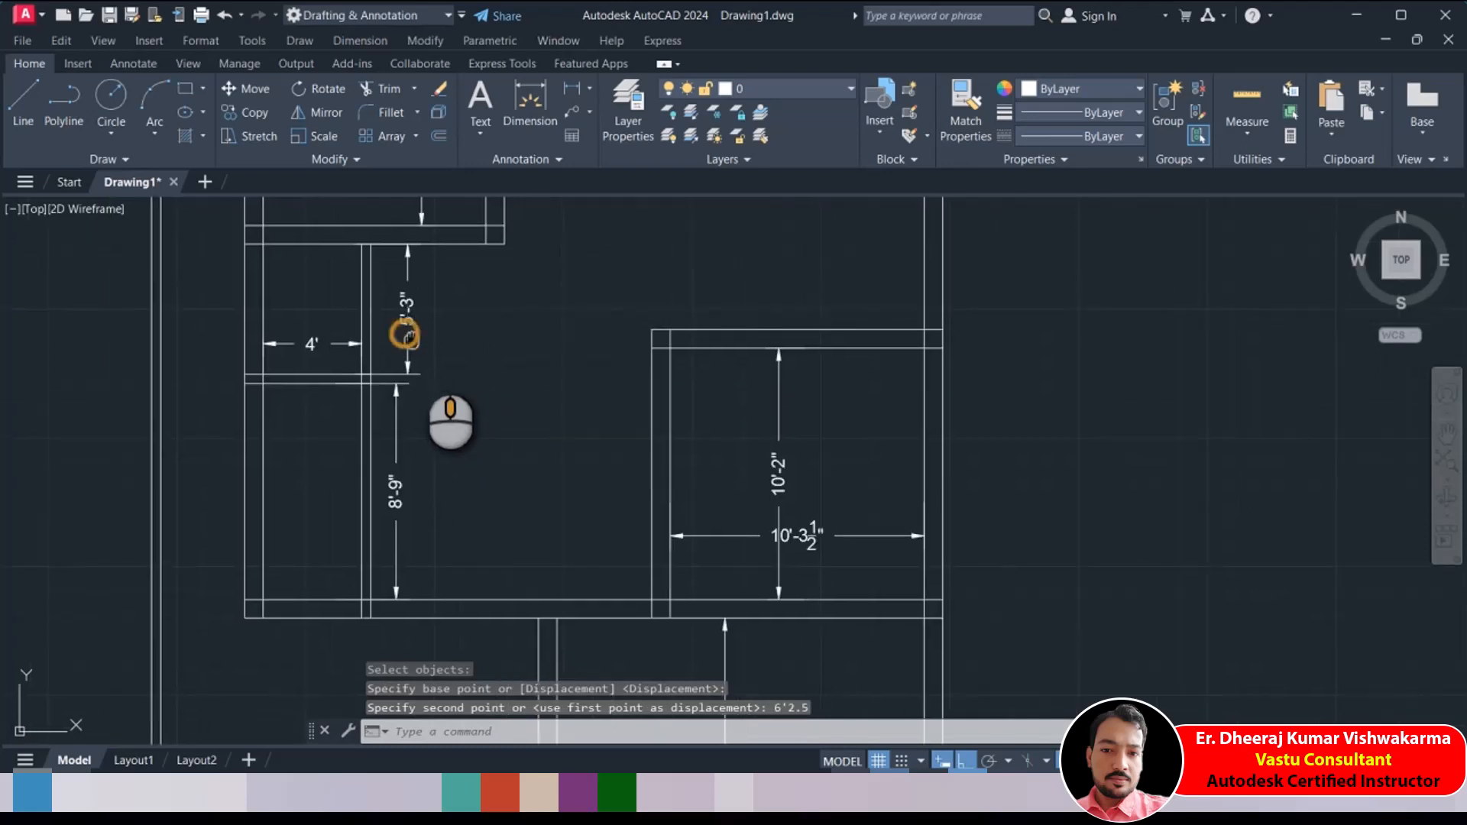
pyautogui.moveTo(474, 366); pyautogui.dragTo(513, 368, button='middle')
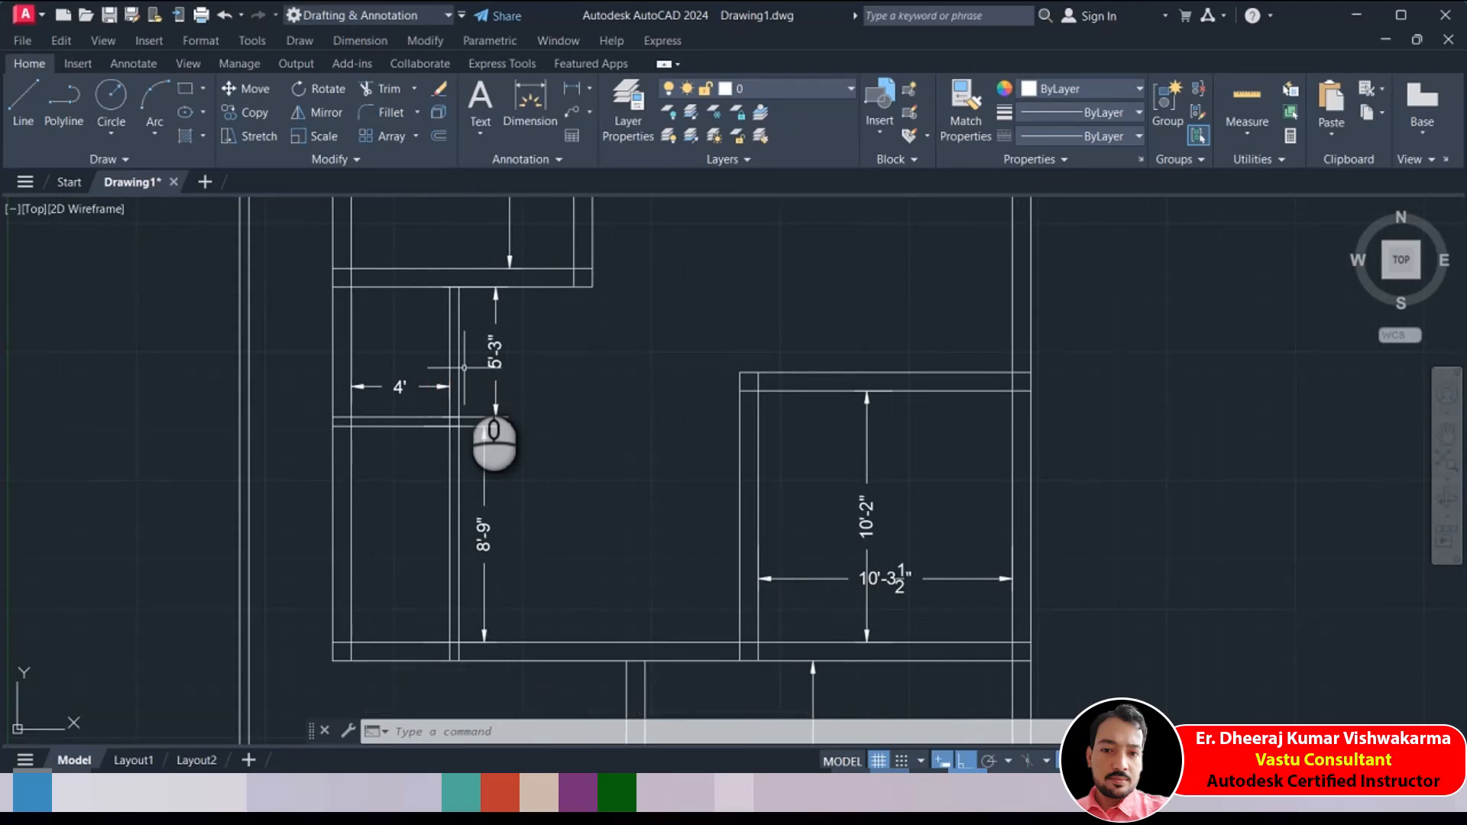
# Examine the bath and powder room depths against the sizes given in the reference plan
pyautogui.scroll(-2, 456, 400)
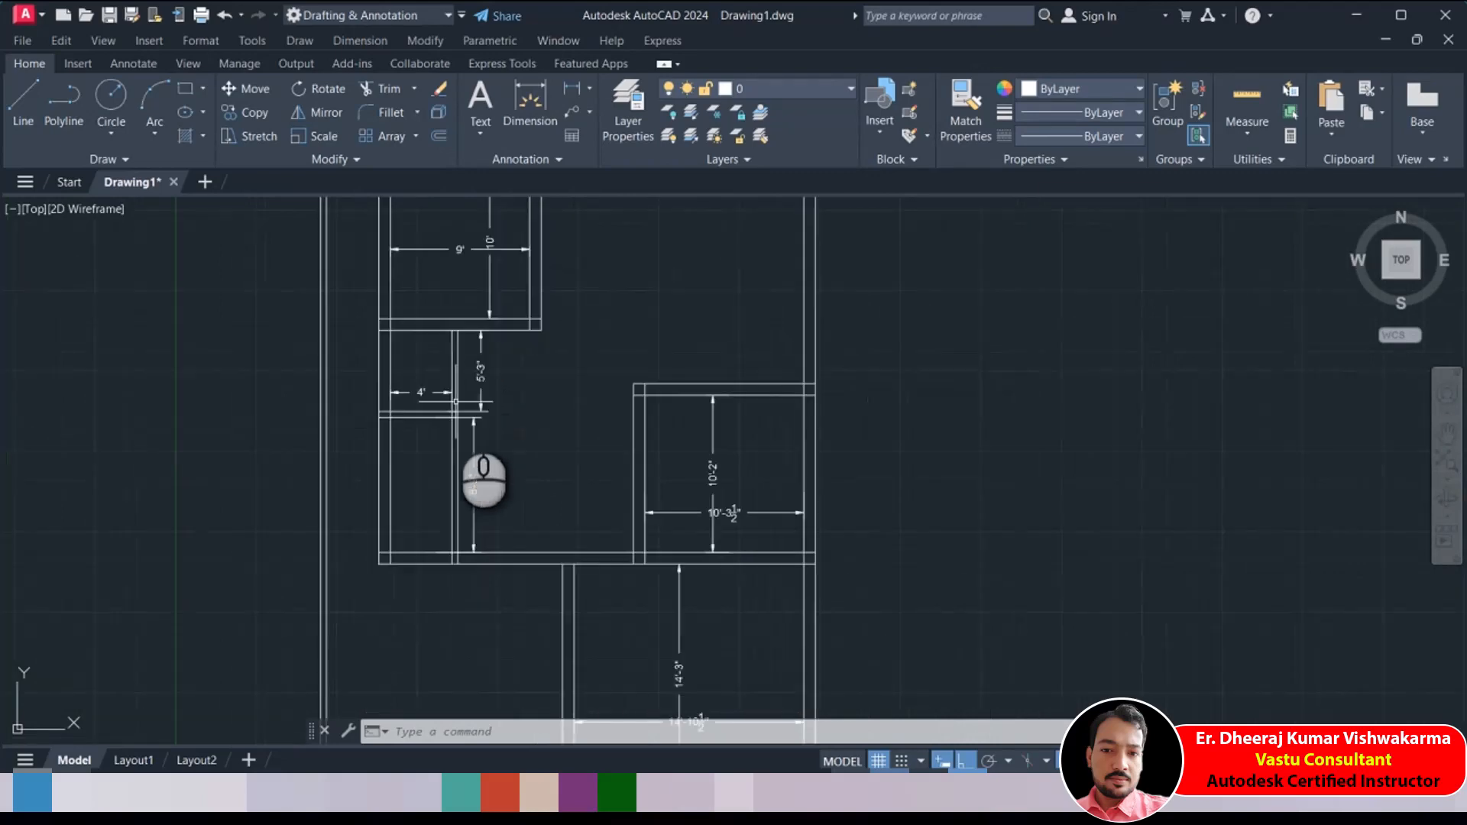
pyautogui.scroll(2, 475, 419)
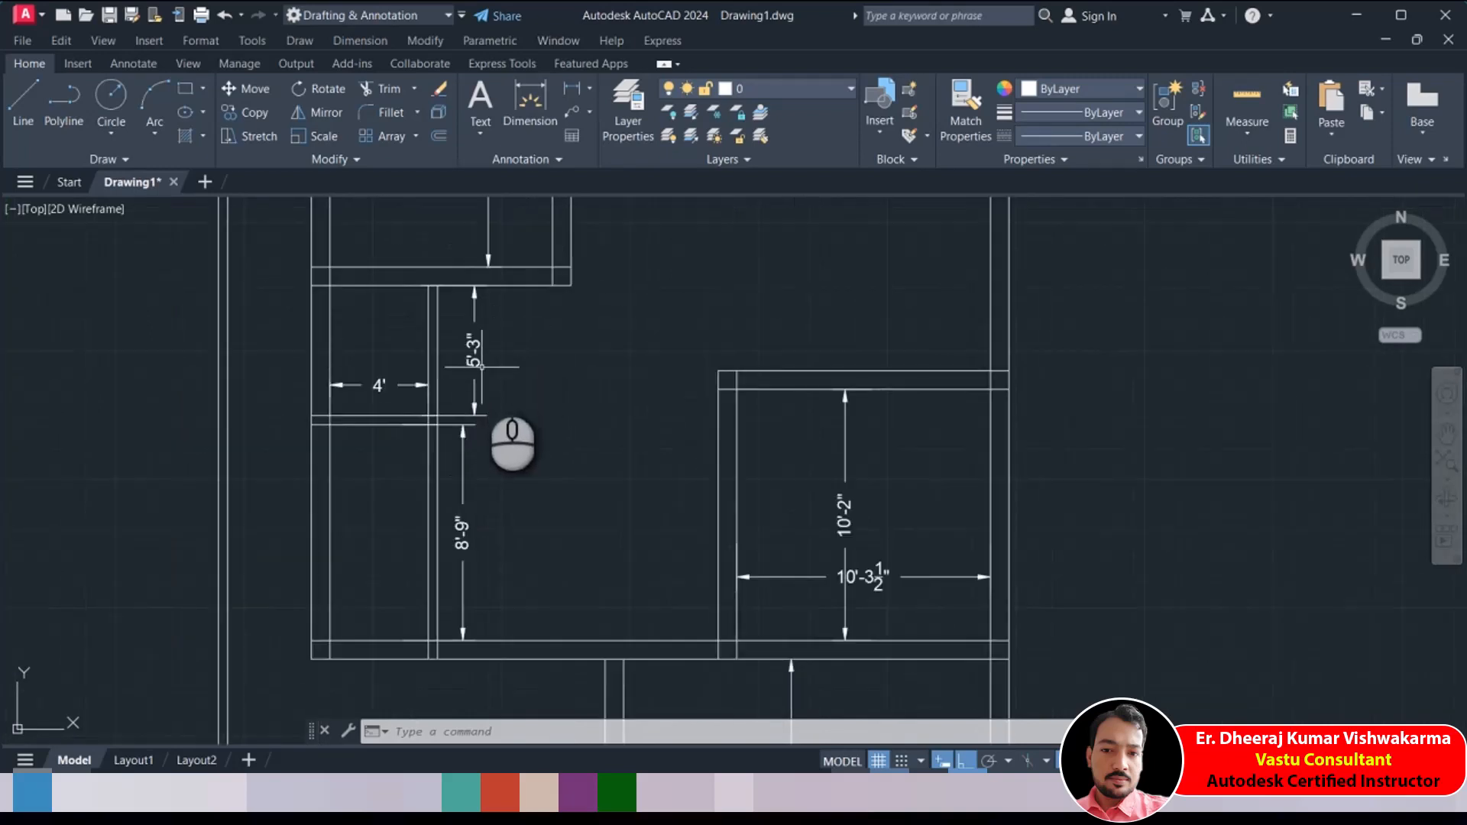
pyautogui.scroll(-2, 461, 527)
pyautogui.scroll(1, 435, 505)
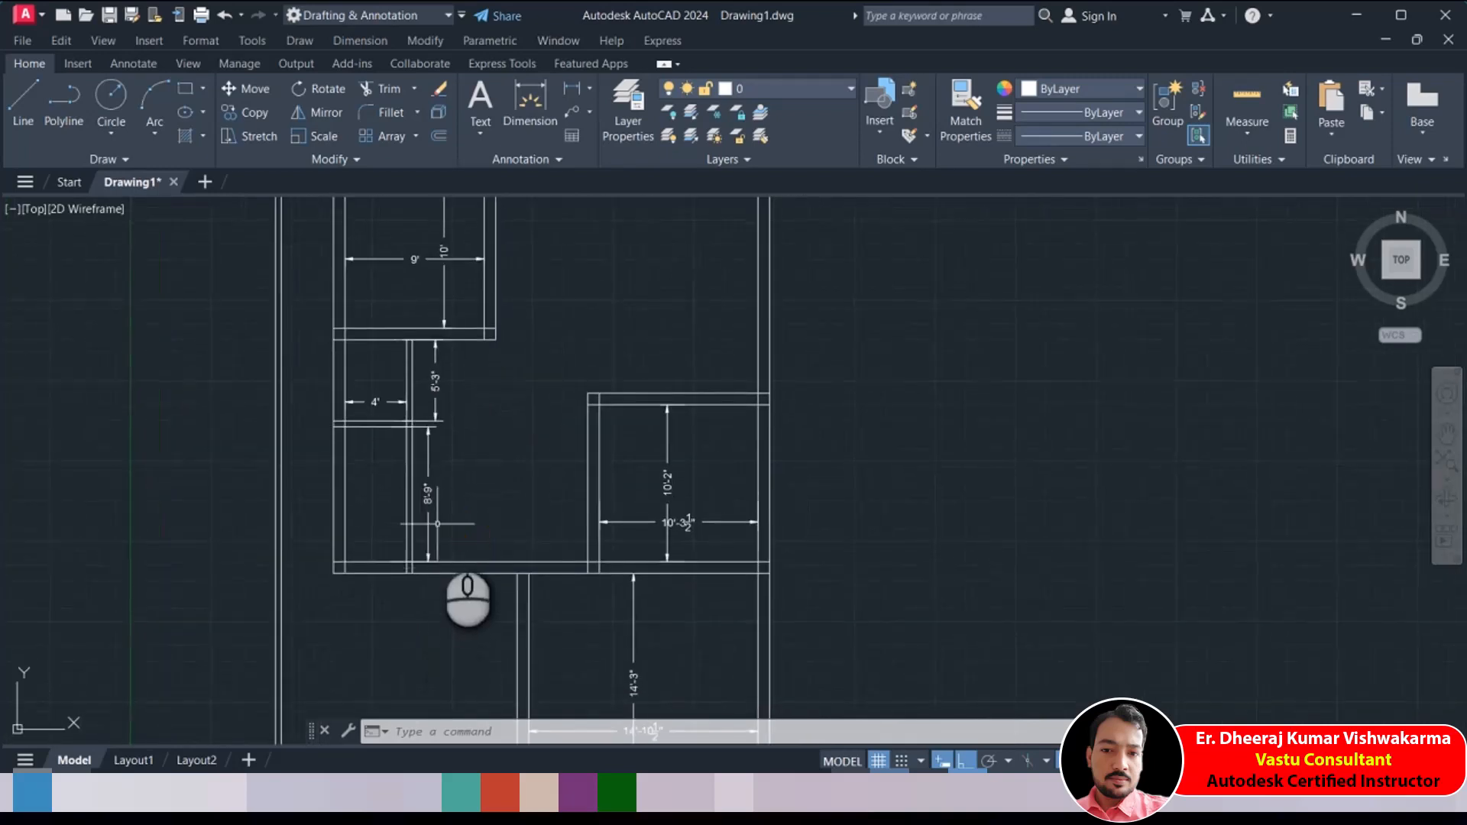
pyautogui.scroll(-2, 426, 506)
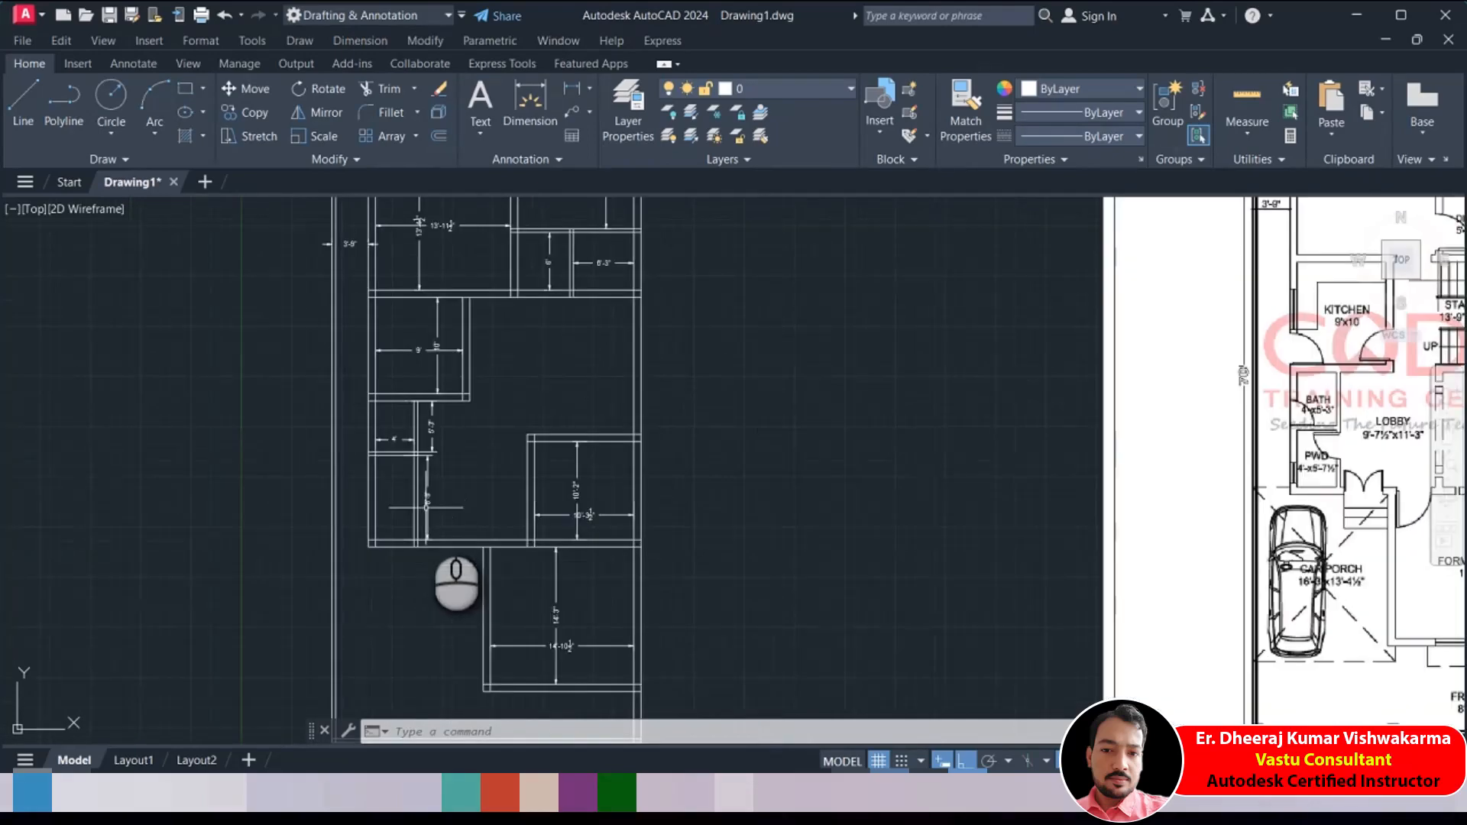
pyautogui.moveTo(851, 419); pyautogui.dragTo(673, 416, button='middle')
pyautogui.scroll(2, 1175, 504)
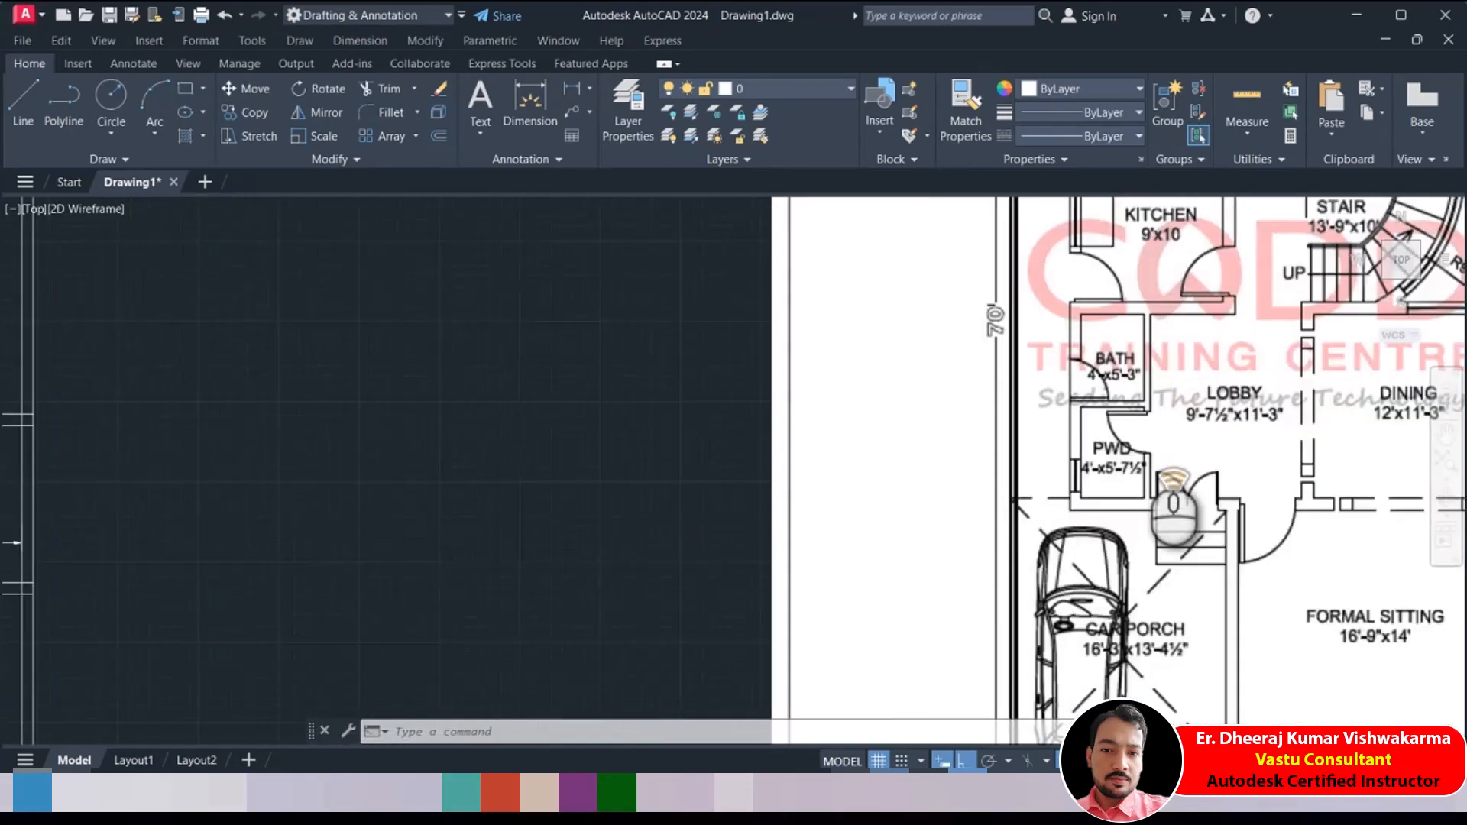
pyautogui.scroll(1, 1174, 504)
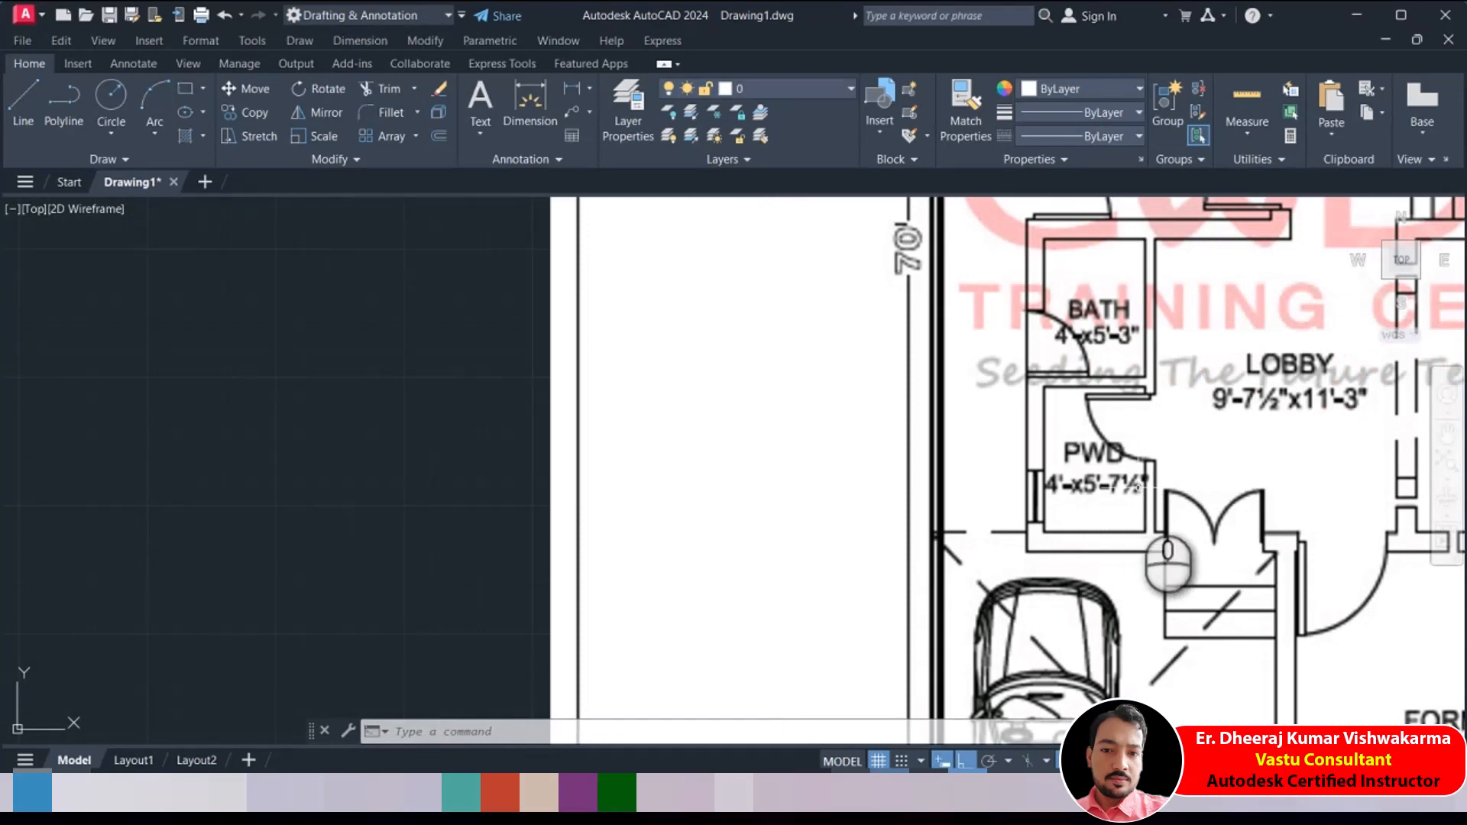
pyautogui.scroll(-3, 1126, 486)
pyautogui.scroll(4, 386, 485)
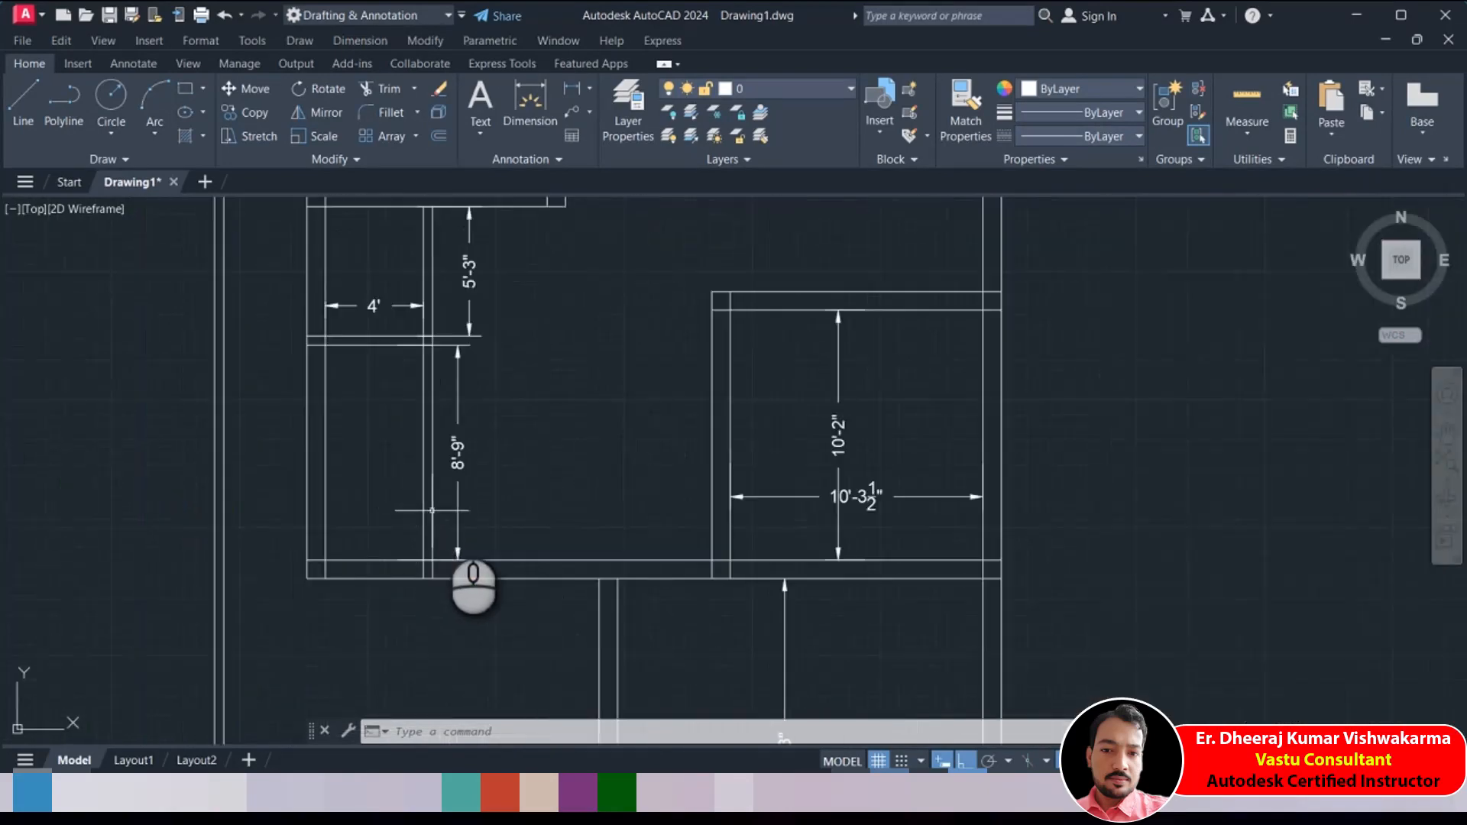
pyautogui.moveTo(432, 510); pyautogui.dragTo(320, 496, button='middle')
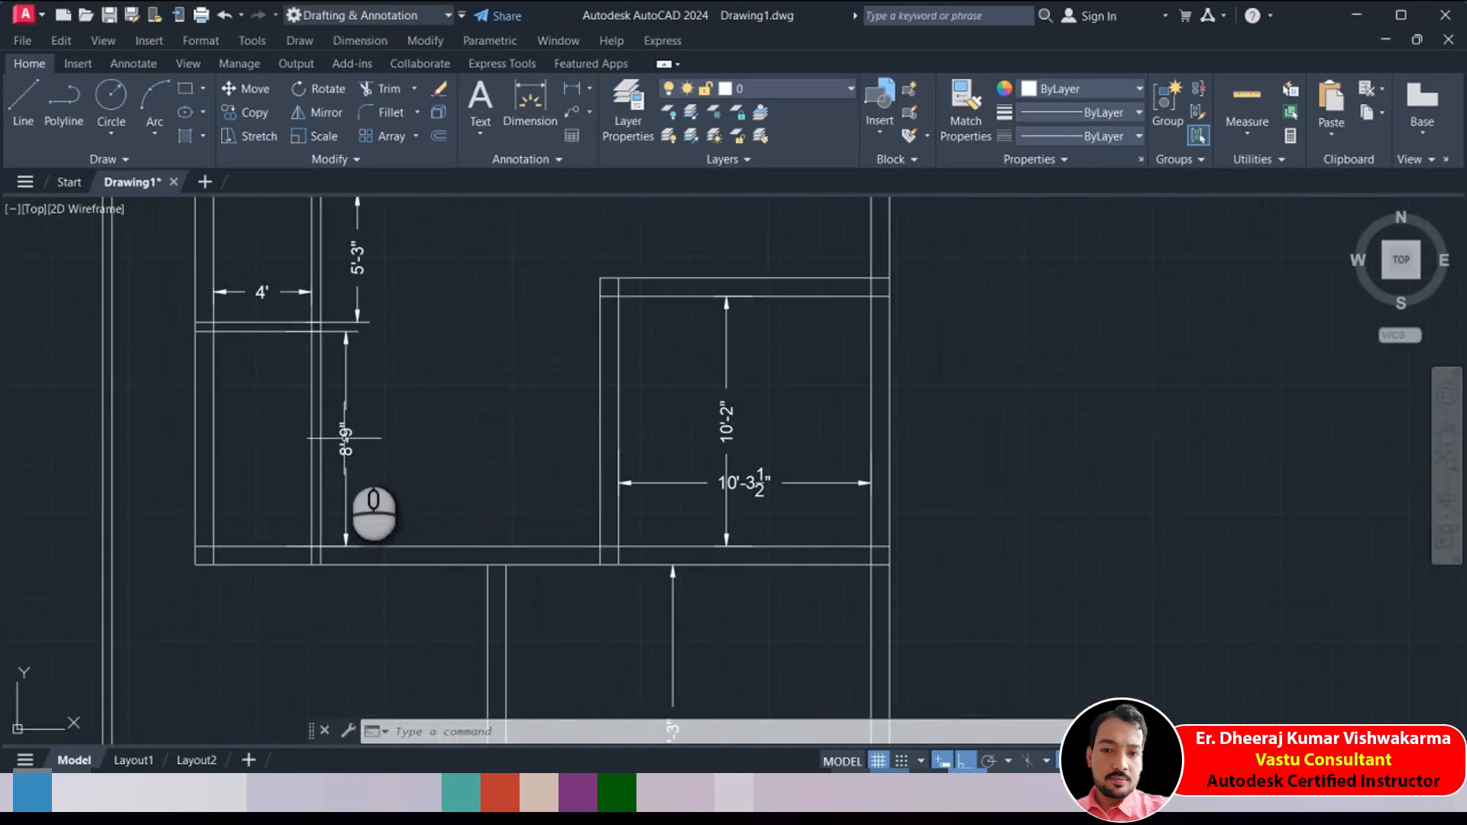
pyautogui.moveTo(383, 451); pyautogui.dragTo(323, 452, button='middle')
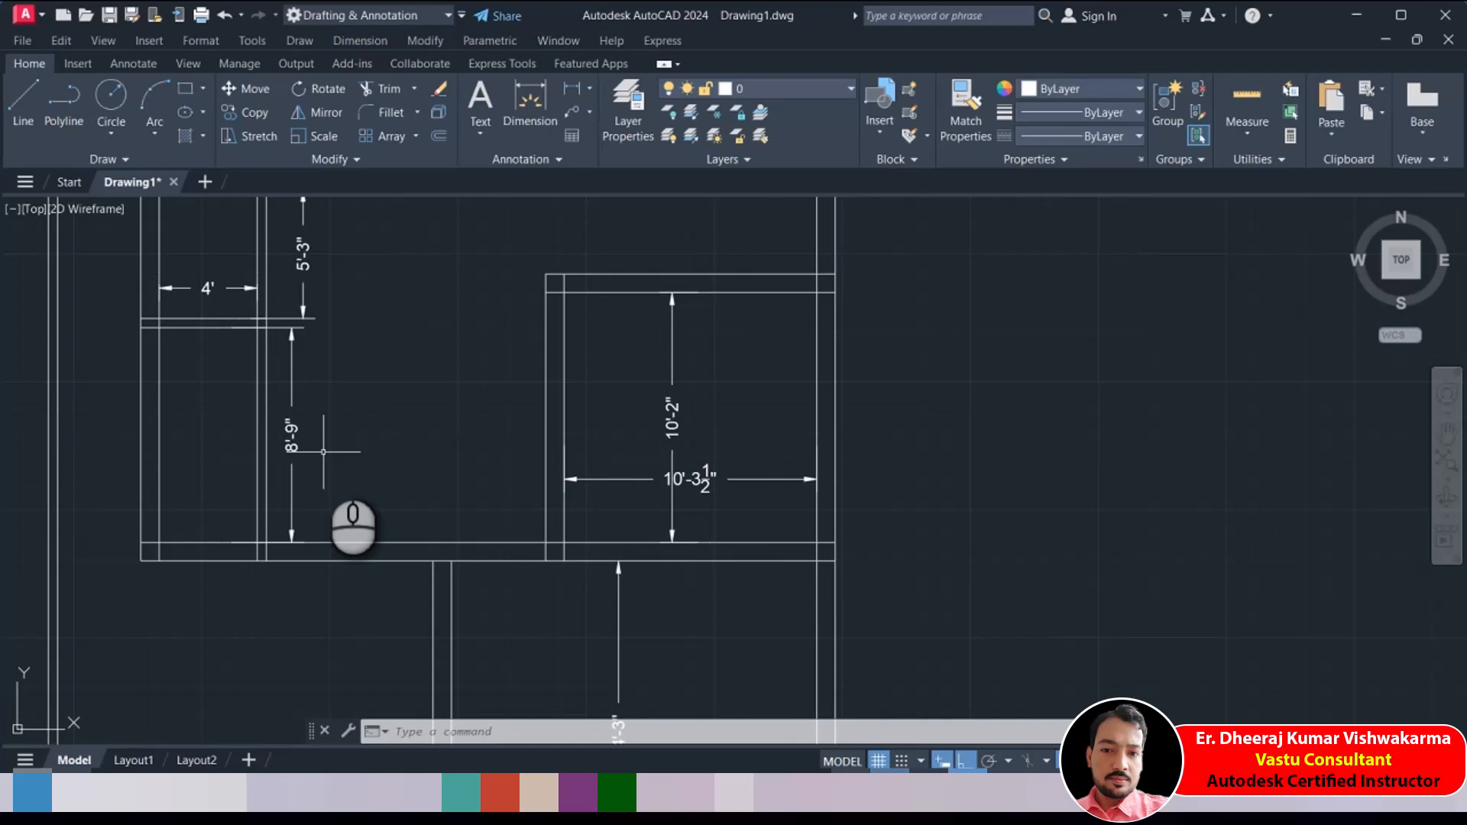
pyautogui.scroll(-2, 326, 452)
pyautogui.scroll(-2, 321, 480)
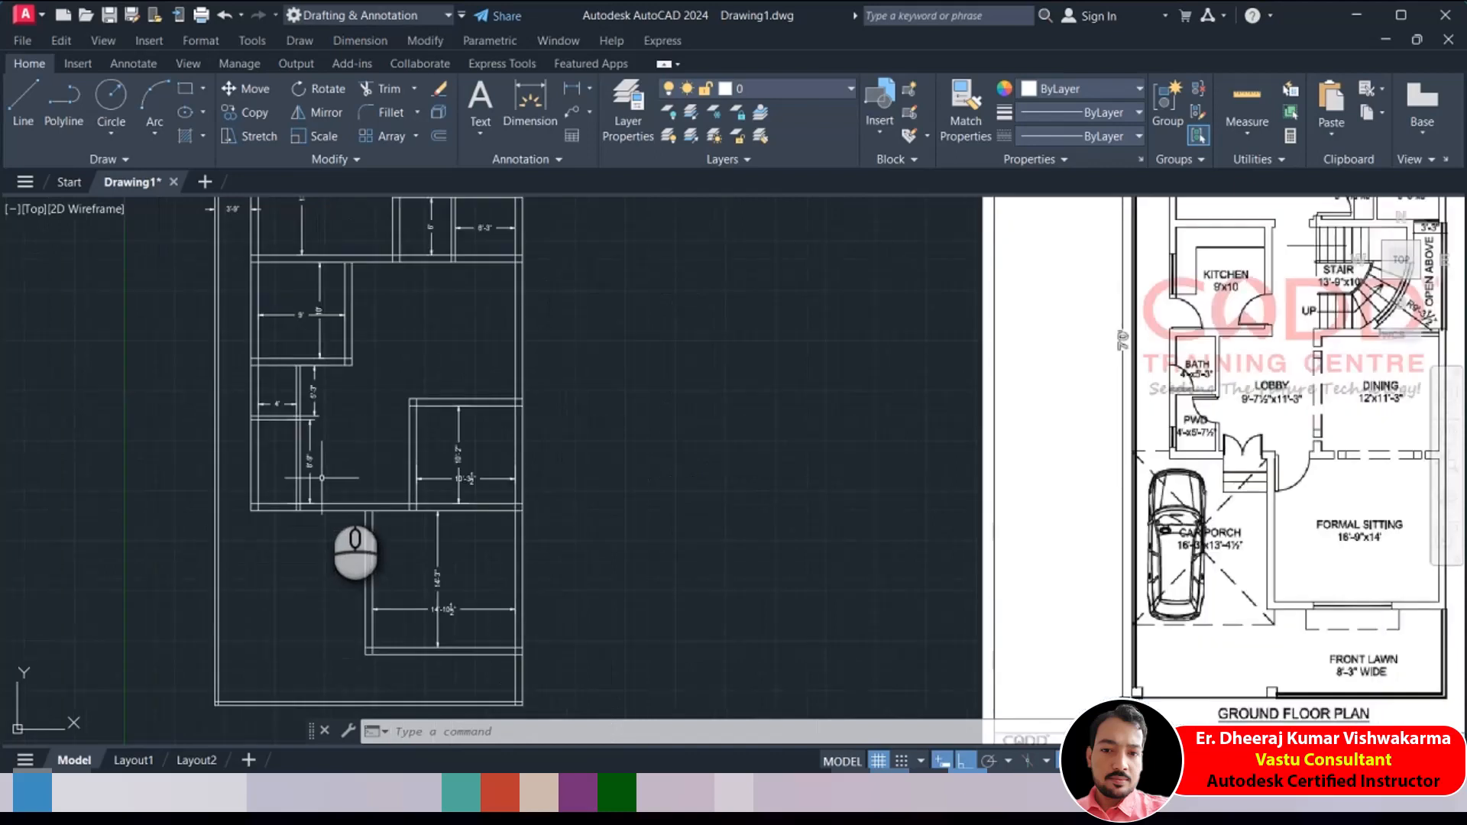
pyautogui.scroll(3, 350, 450)
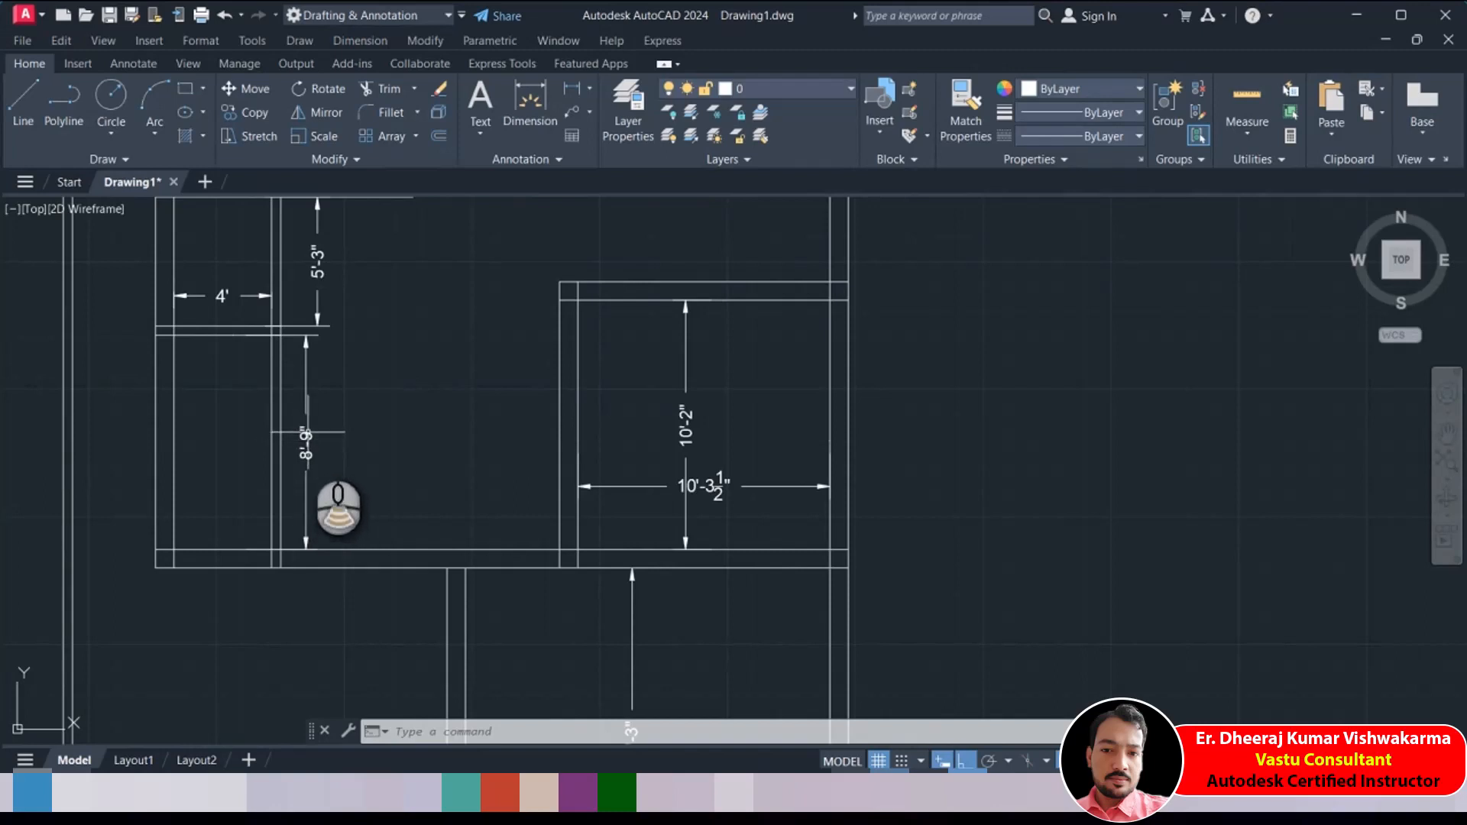
pyautogui.scroll(-2, 307, 432)
pyautogui.scroll(-2, 306, 432)
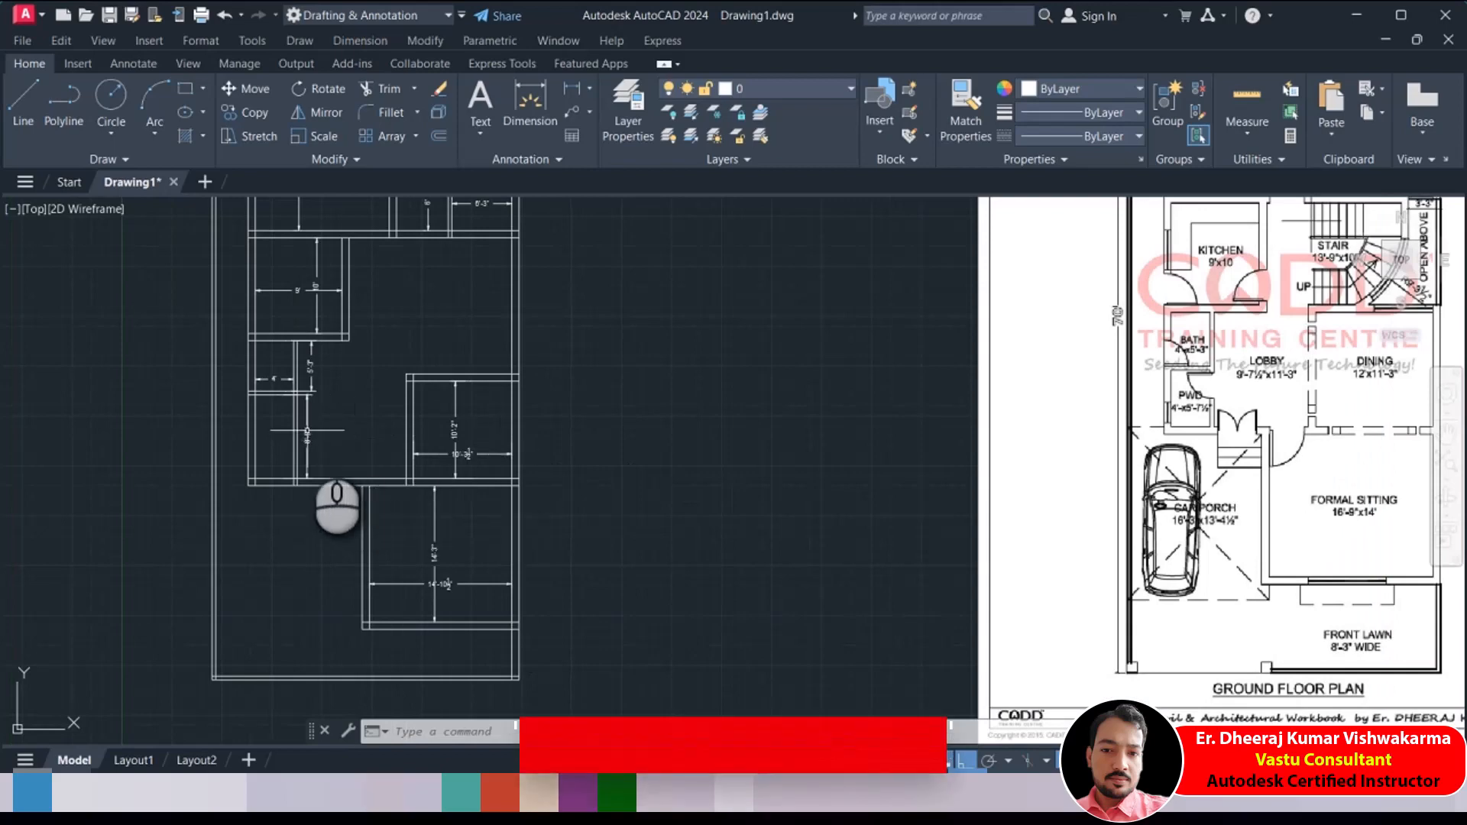
pyautogui.scroll(2, 320, 436)
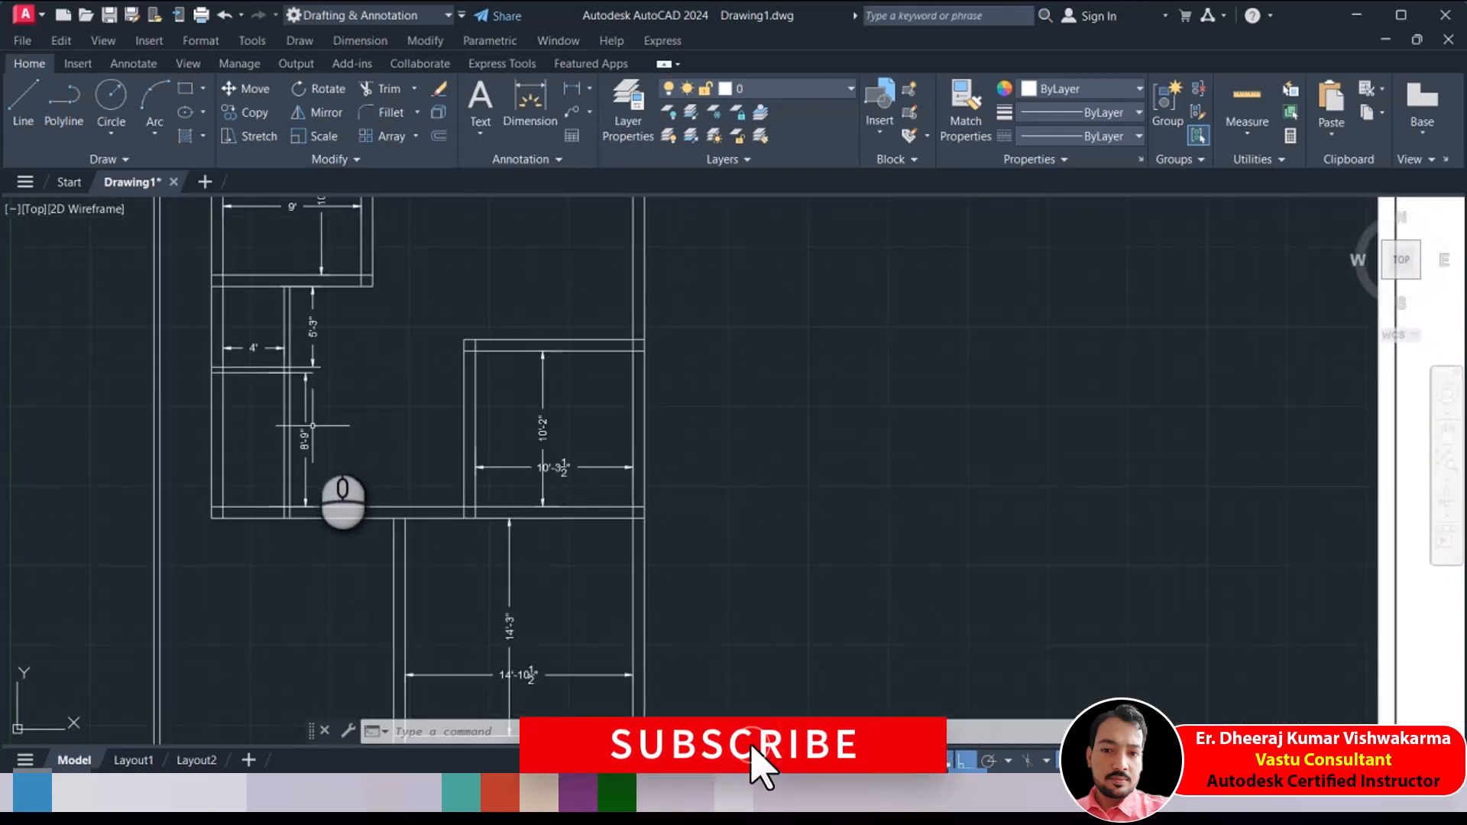
pyautogui.scroll(-2, 312, 425)
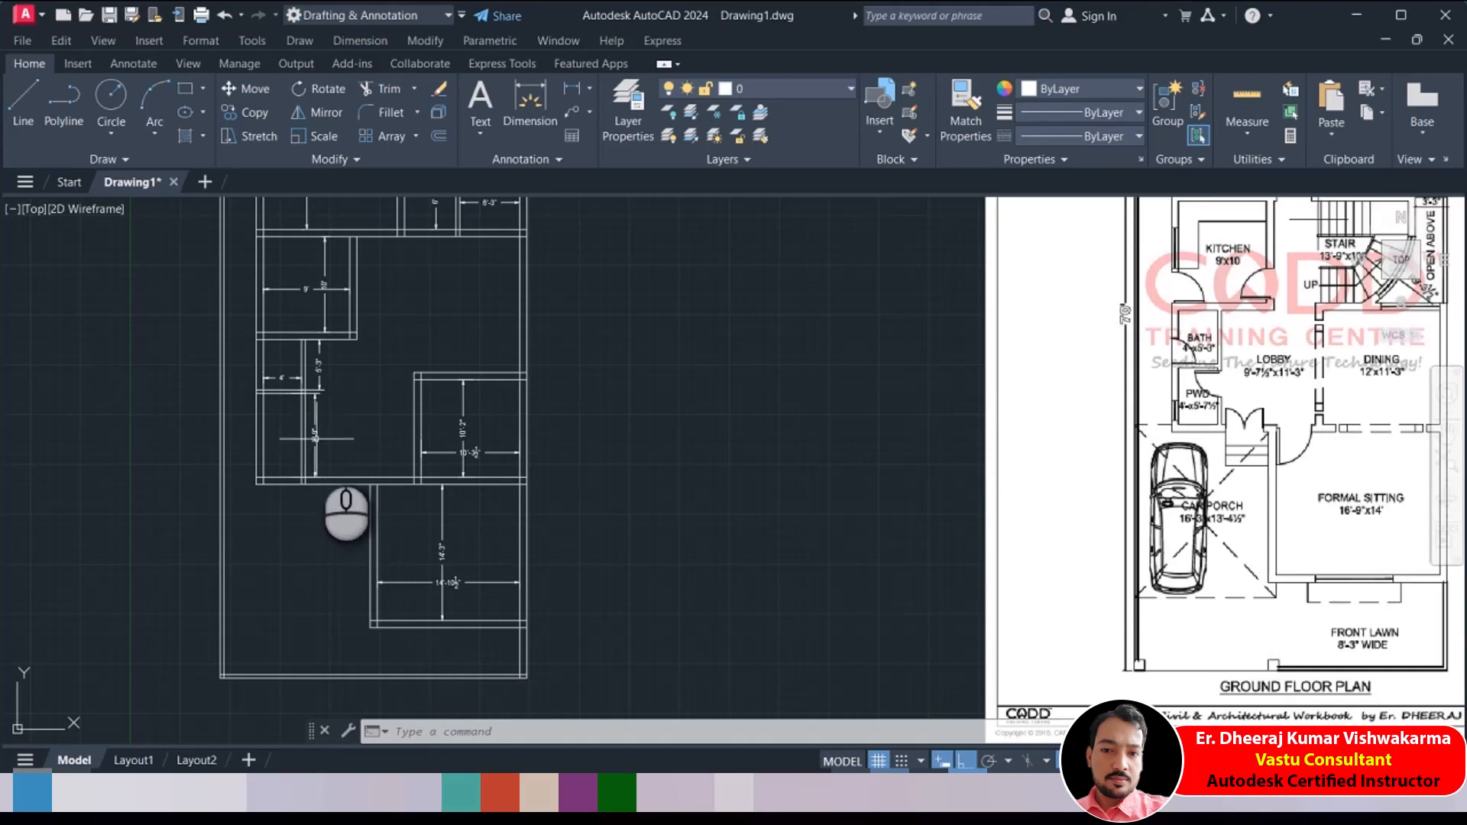
pyautogui.scroll(4, 314, 433)
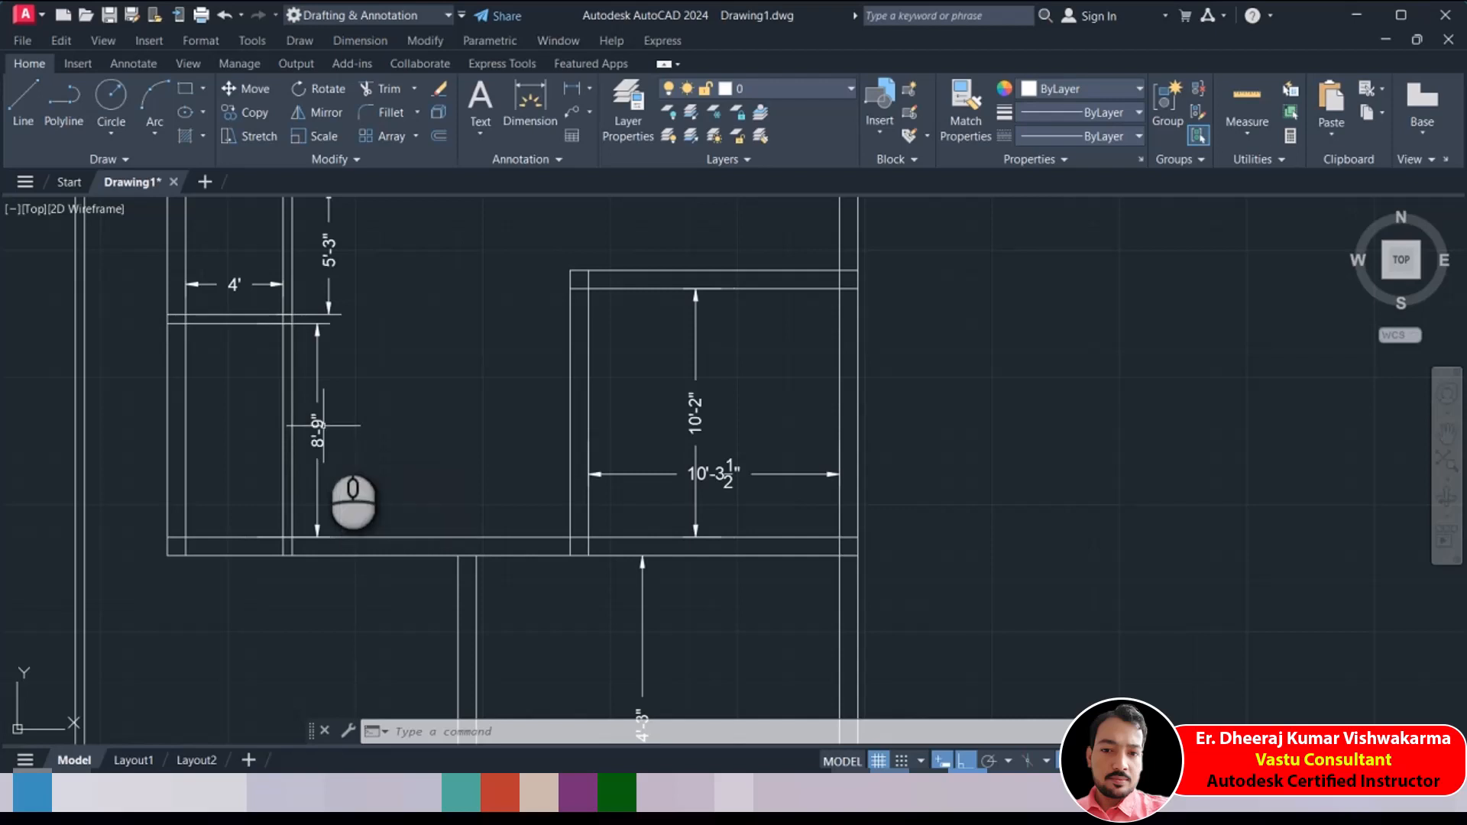
pyautogui.scroll(-2, 296, 402)
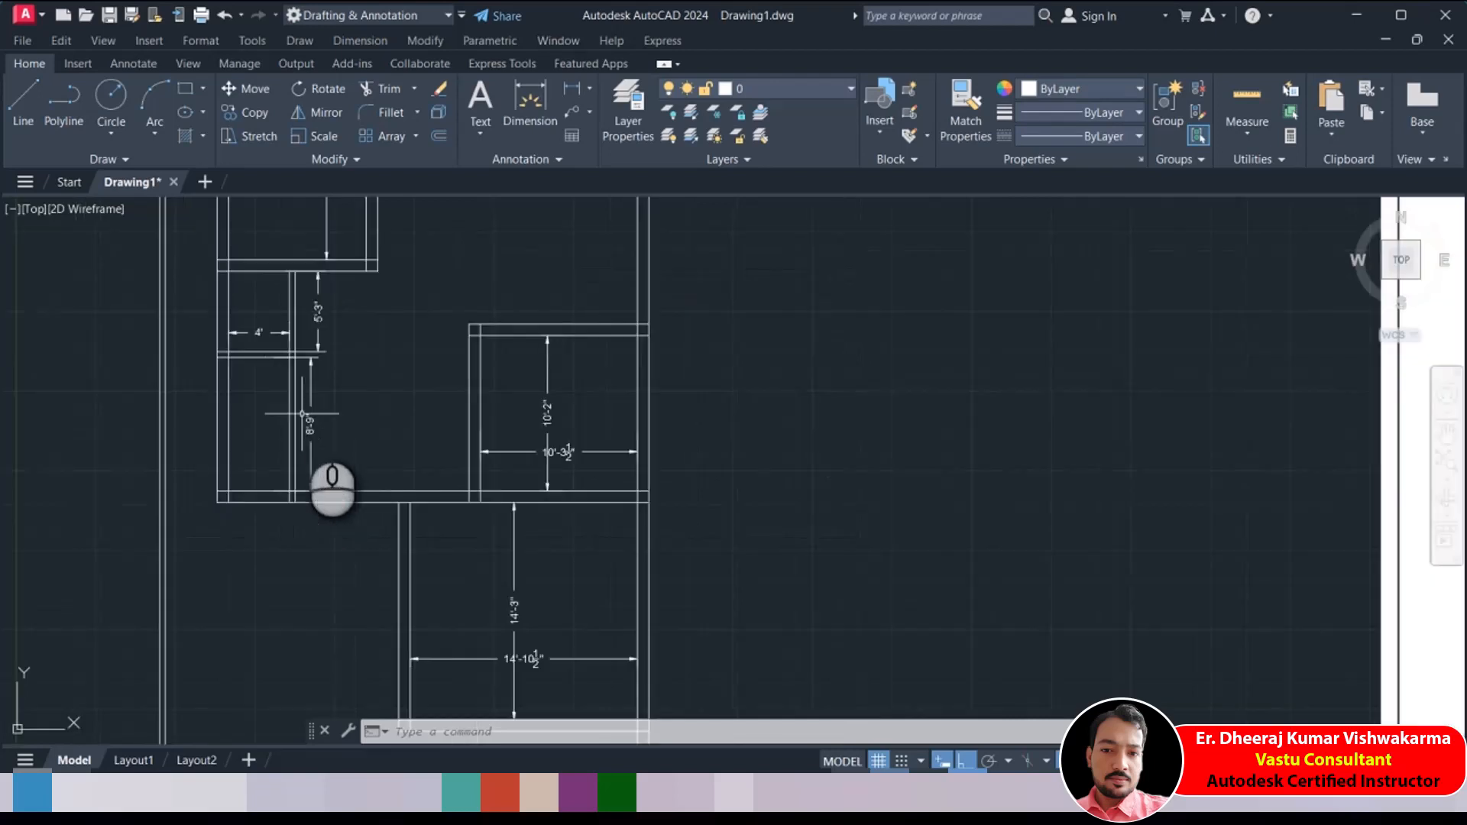
# Stretch the full-width wall below the powder room, lobby and dining area 3'1.5" upward, reducing the powder room's depth
pyautogui.click(239, 136)
pyautogui.click(694, 447)
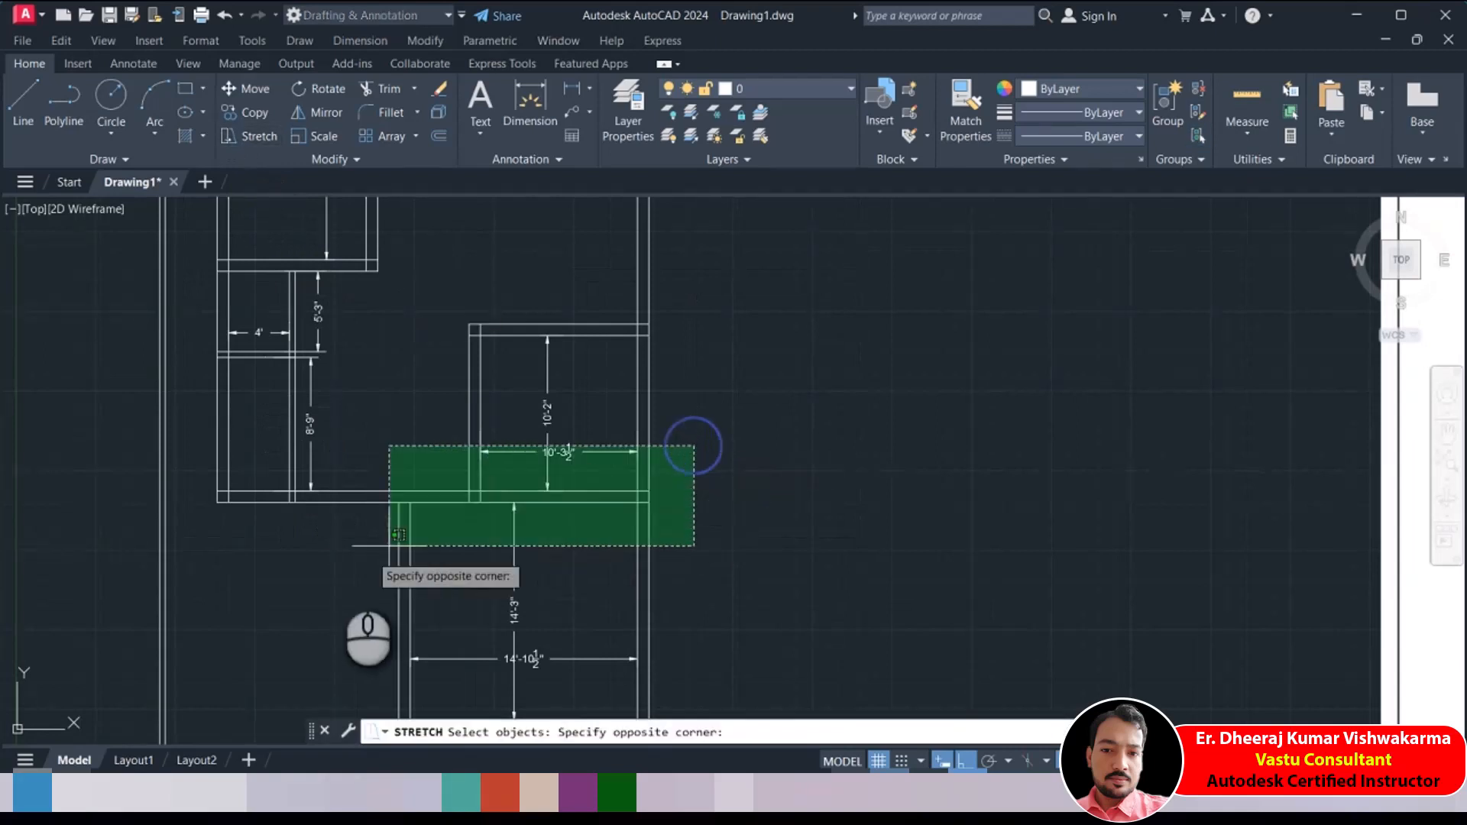
pyautogui.click(203, 536)
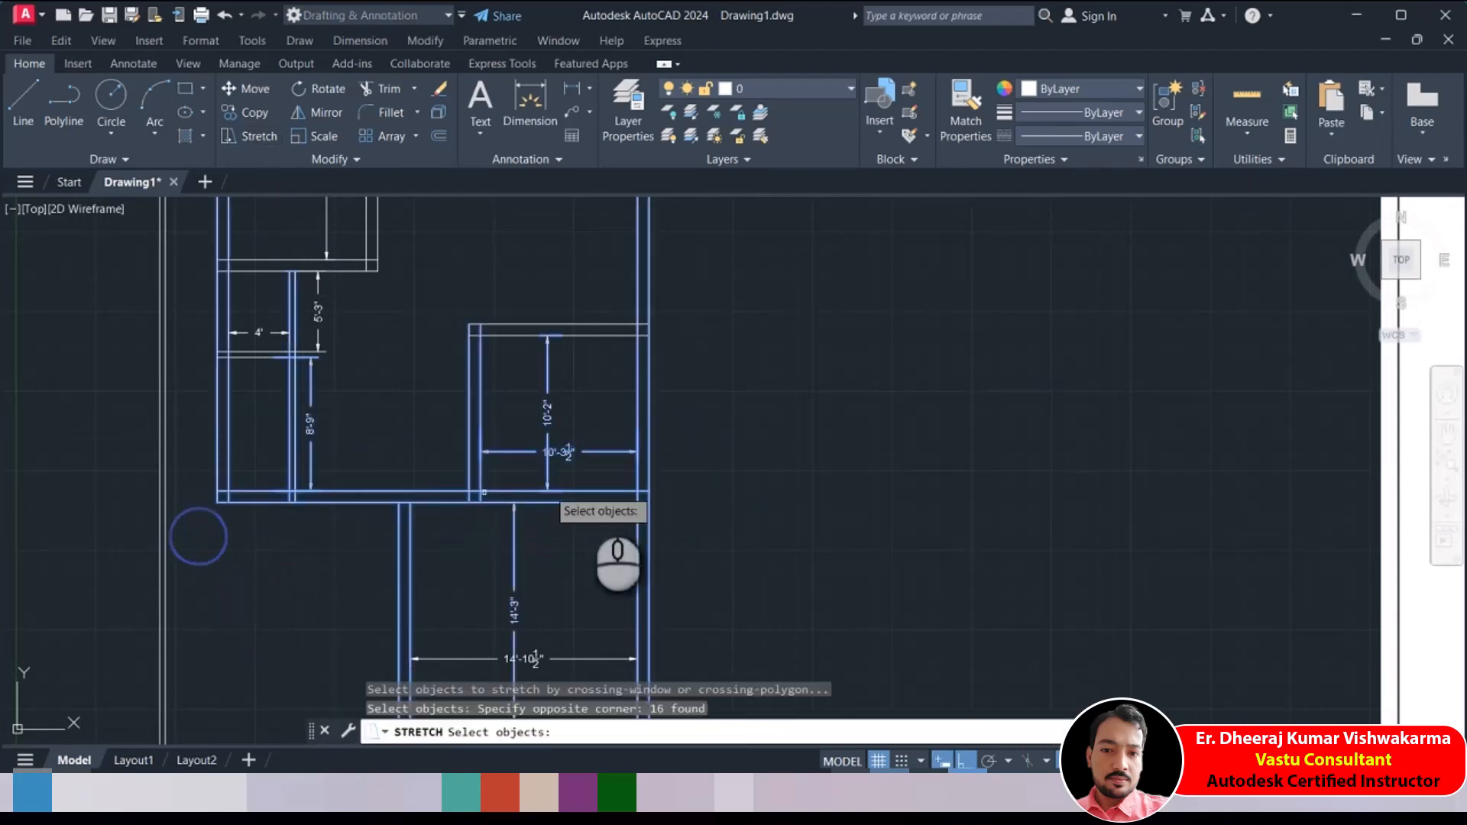
pyautogui.moveTo(655, 484); pyautogui.dragTo(722, 453, button='middle')
pyautogui.press('Return')
pyautogui.click(810, 456)
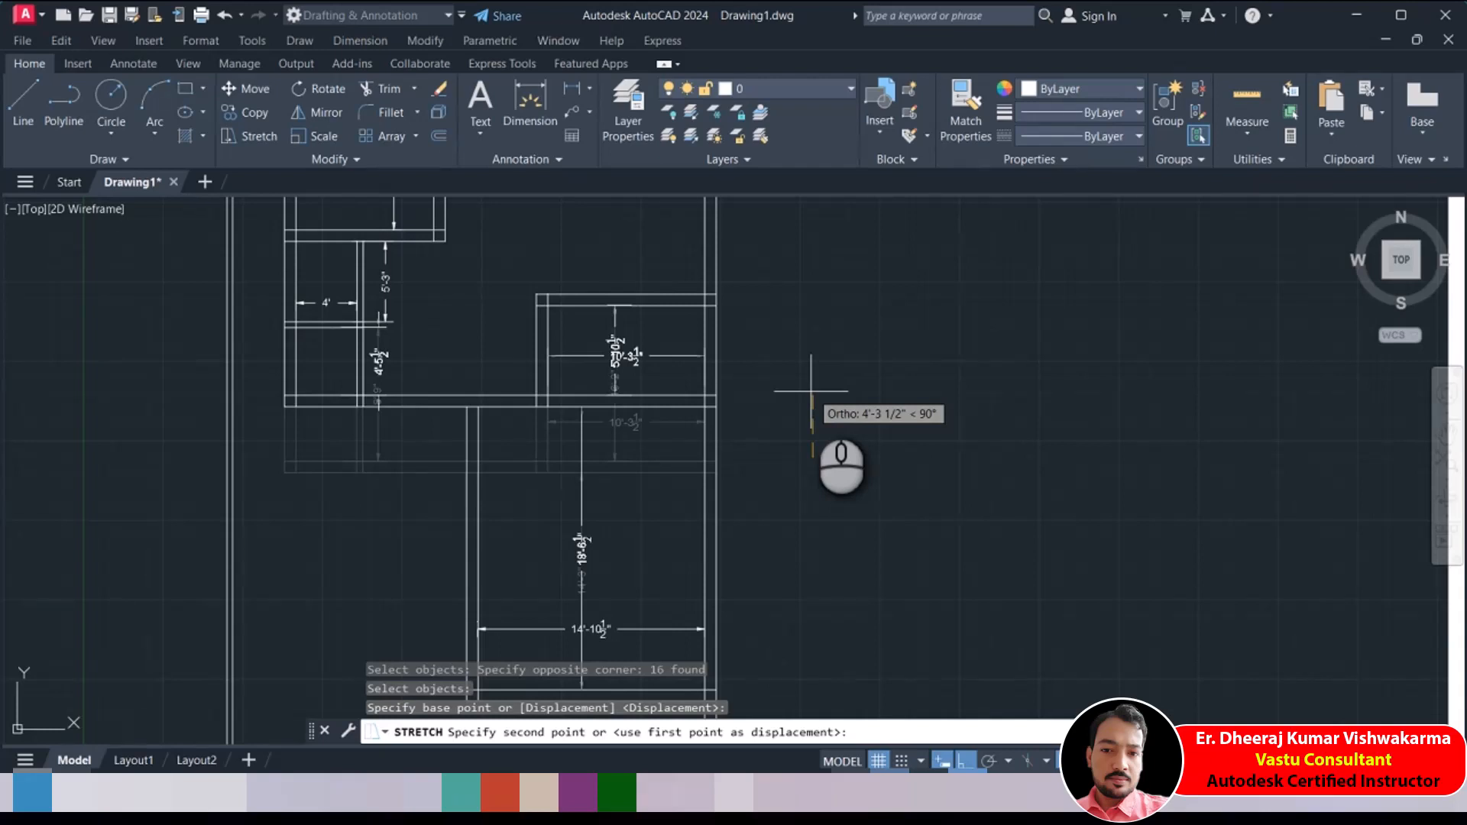
pyautogui.write('2')
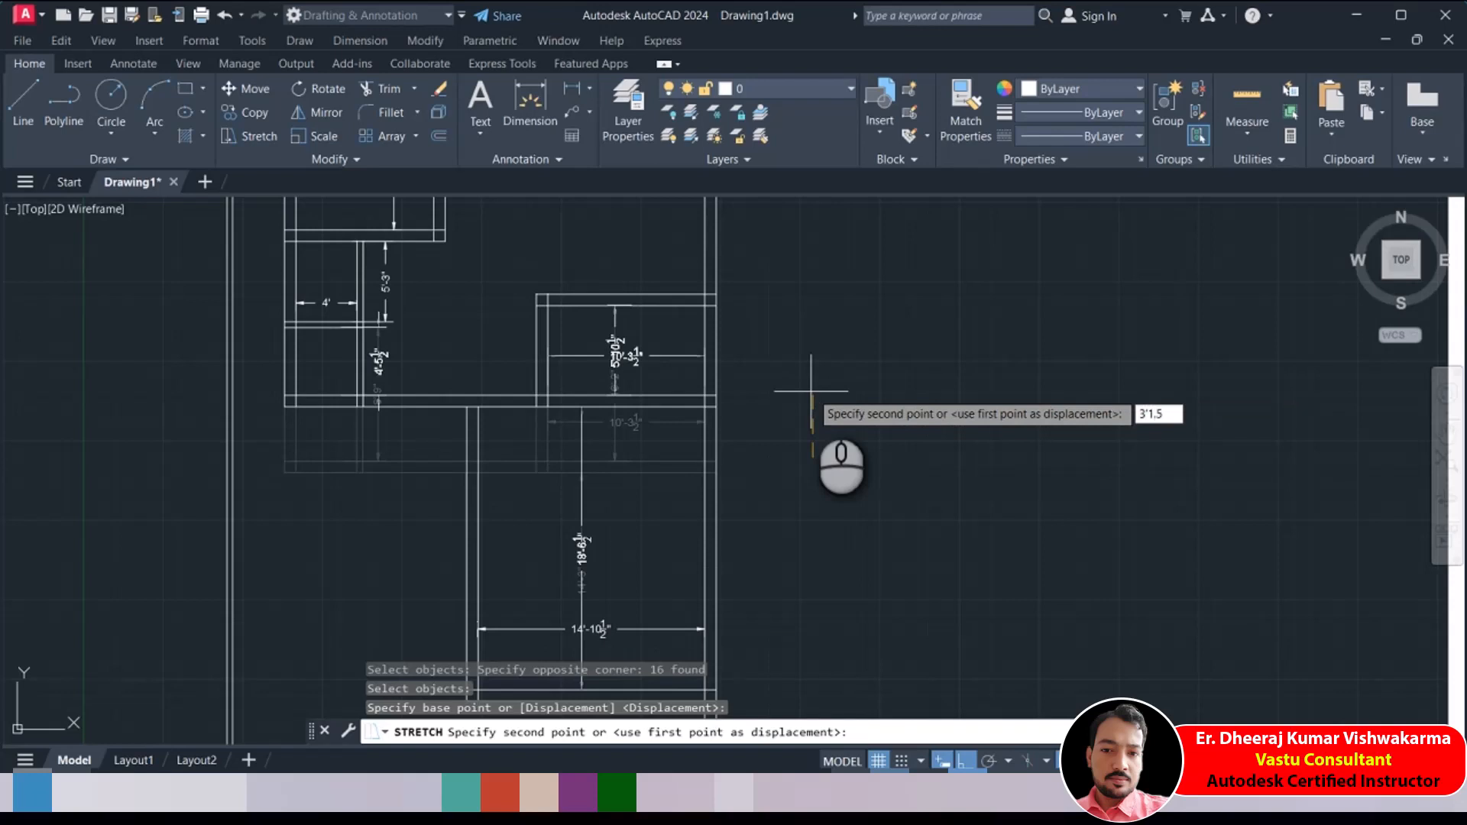
pyautogui.press('Return')
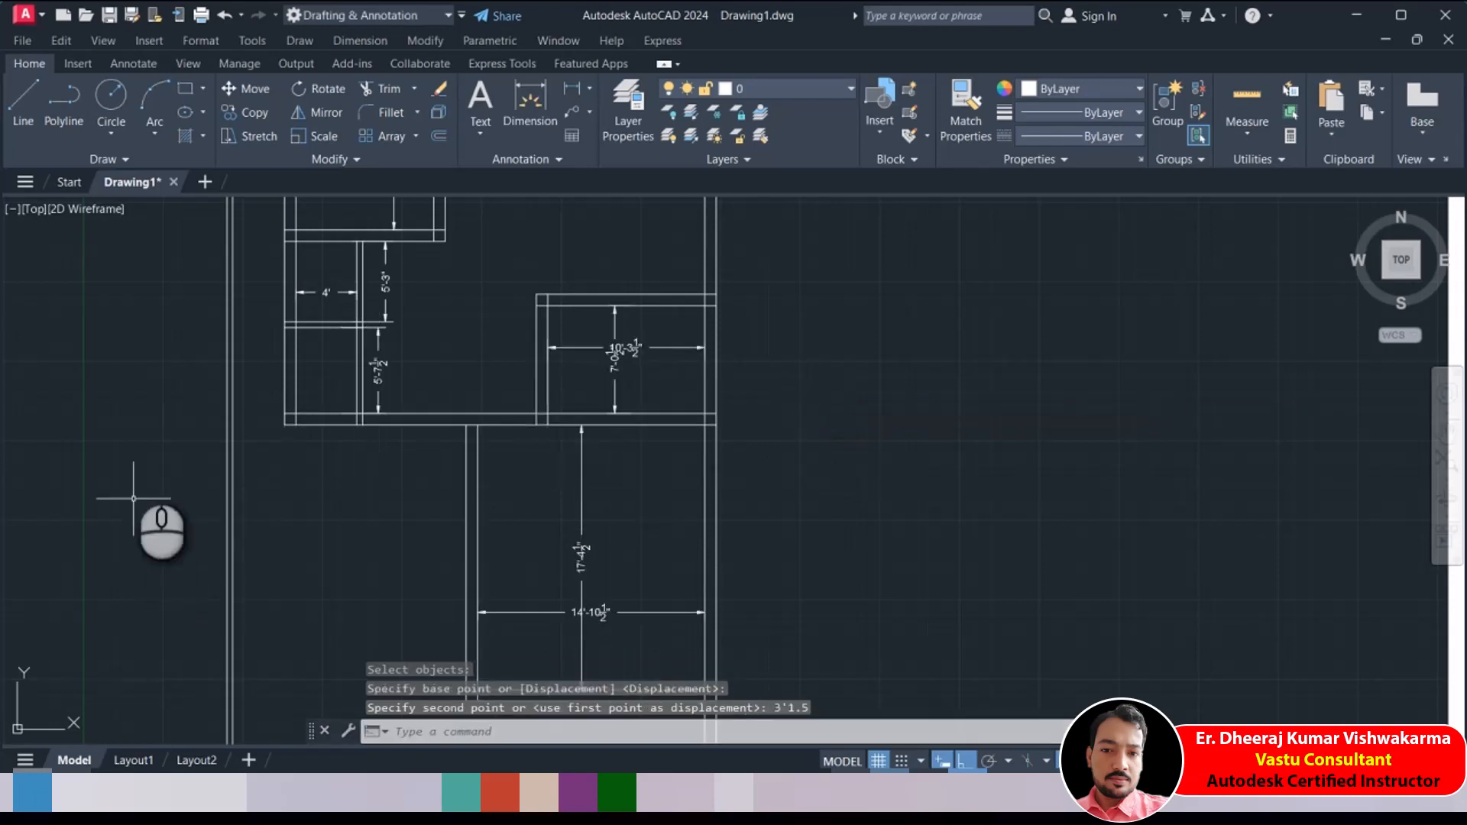
pyautogui.scroll(4, 428, 367)
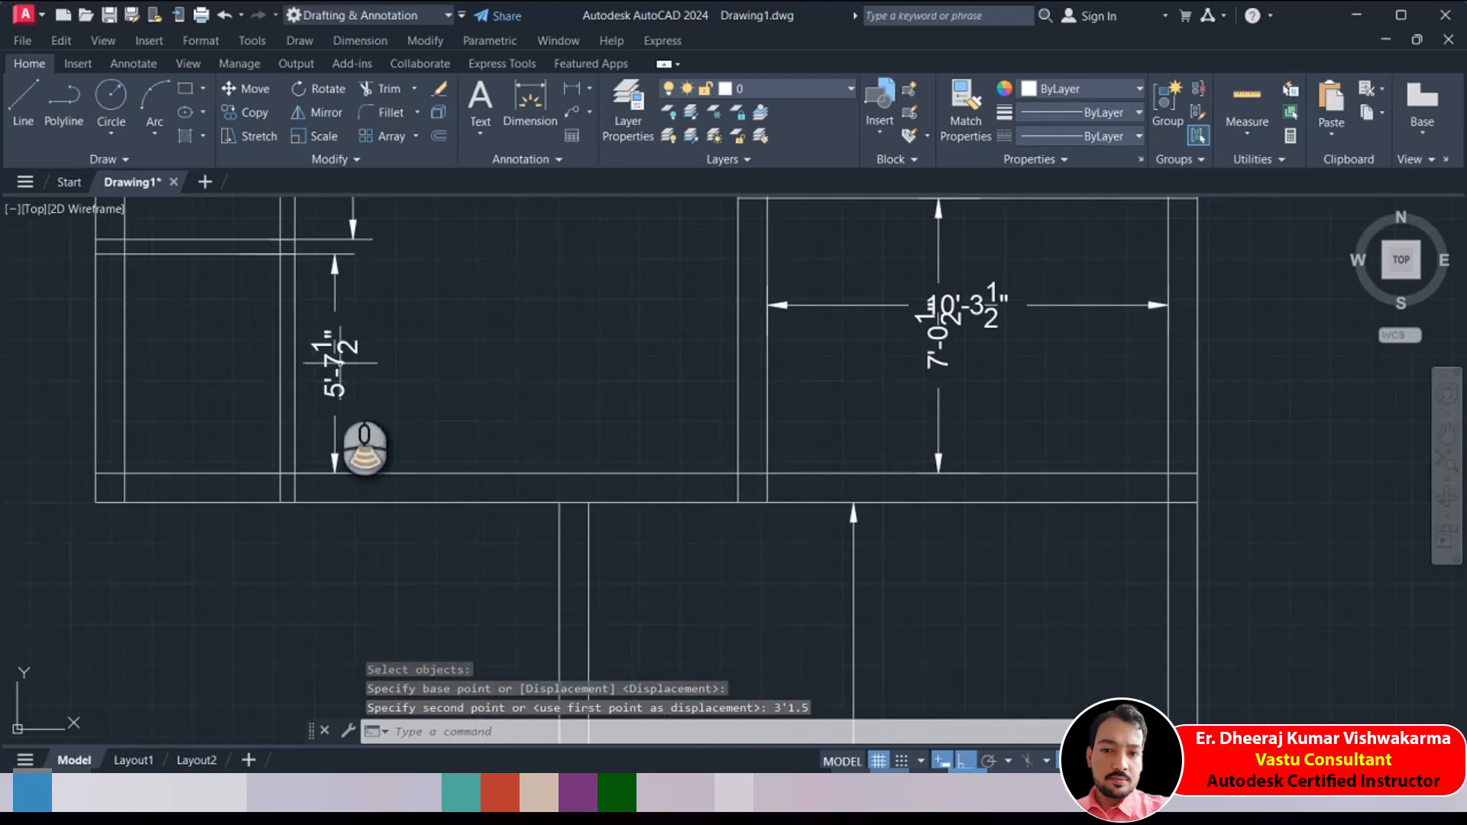
# Move the dining room's width dimension line upward so its text no longer overlaps the depth dimension
pyautogui.scroll(-7, 345, 386)
pyautogui.moveTo(511, 419); pyautogui.dragTo(410, 445, button='middle')
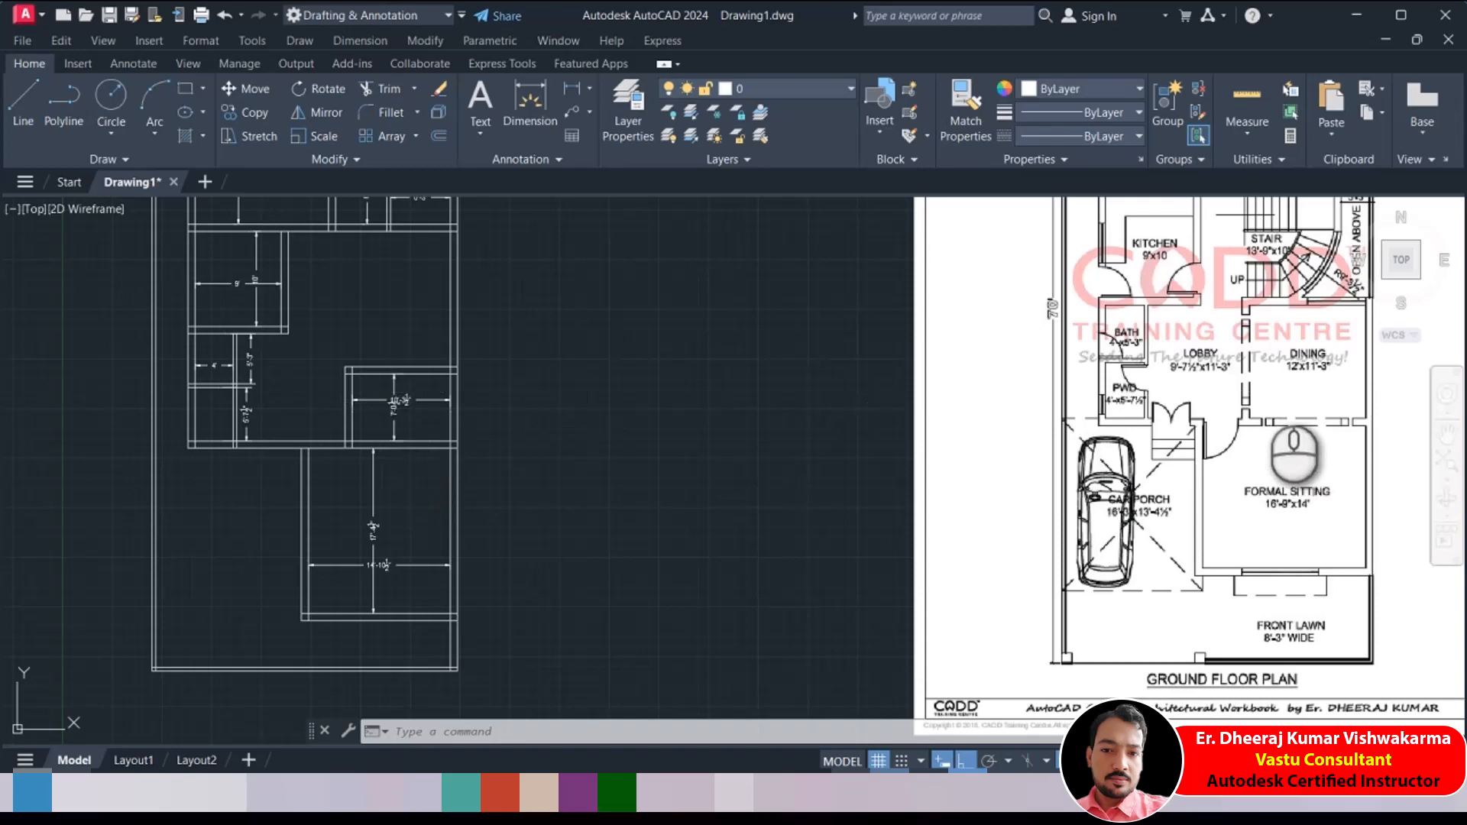
pyautogui.moveTo(1291, 383); pyautogui.dragTo(855, 405, button='middle')
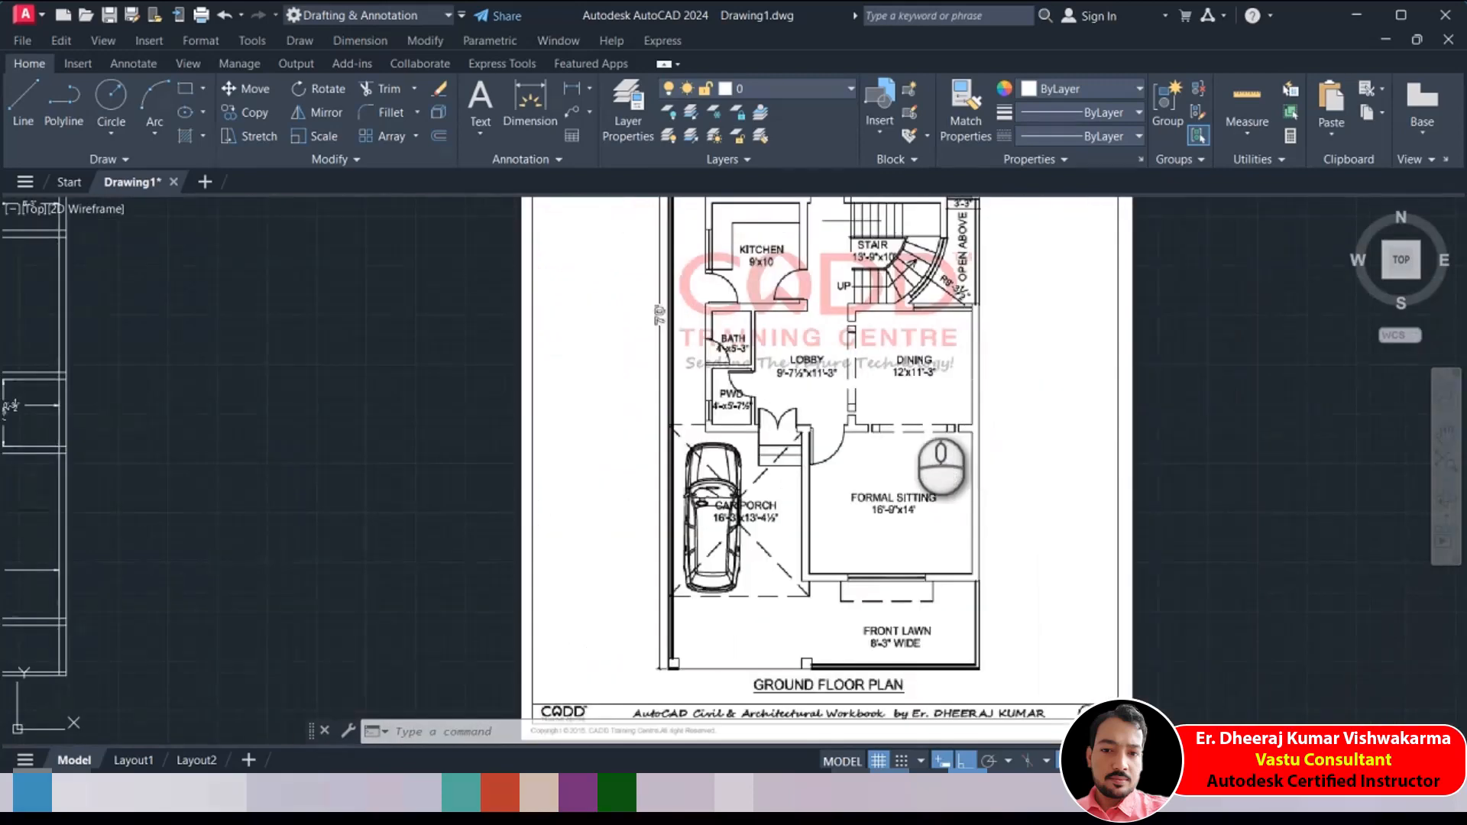
pyautogui.moveTo(486, 412); pyautogui.dragTo(940, 415, button='middle')
pyautogui.scroll(4, 491, 409)
pyautogui.moveTo(407, 428); pyautogui.dragTo(592, 431, button='middle')
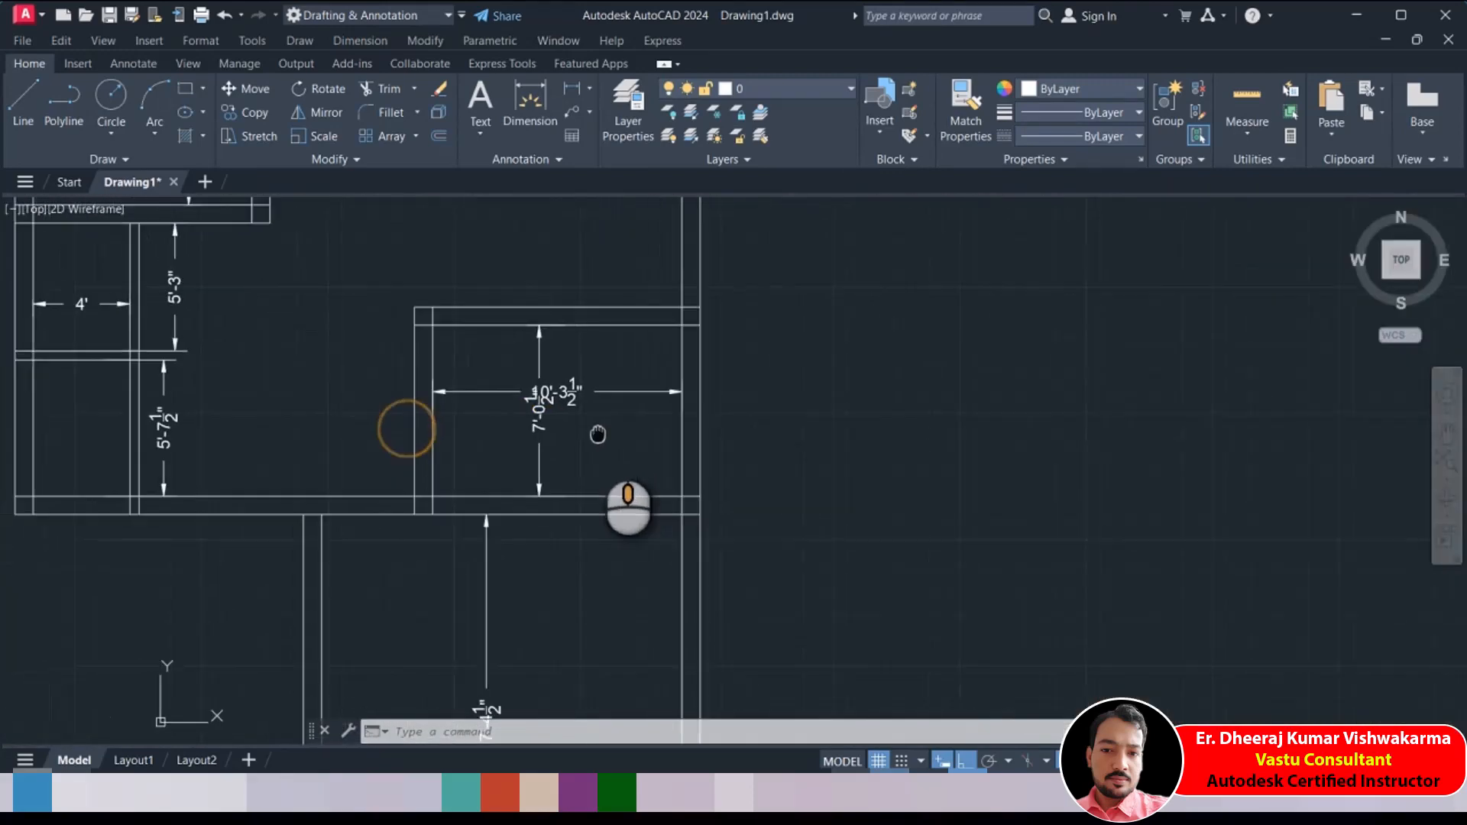
pyautogui.scroll(4, 581, 398)
pyautogui.click(620, 383)
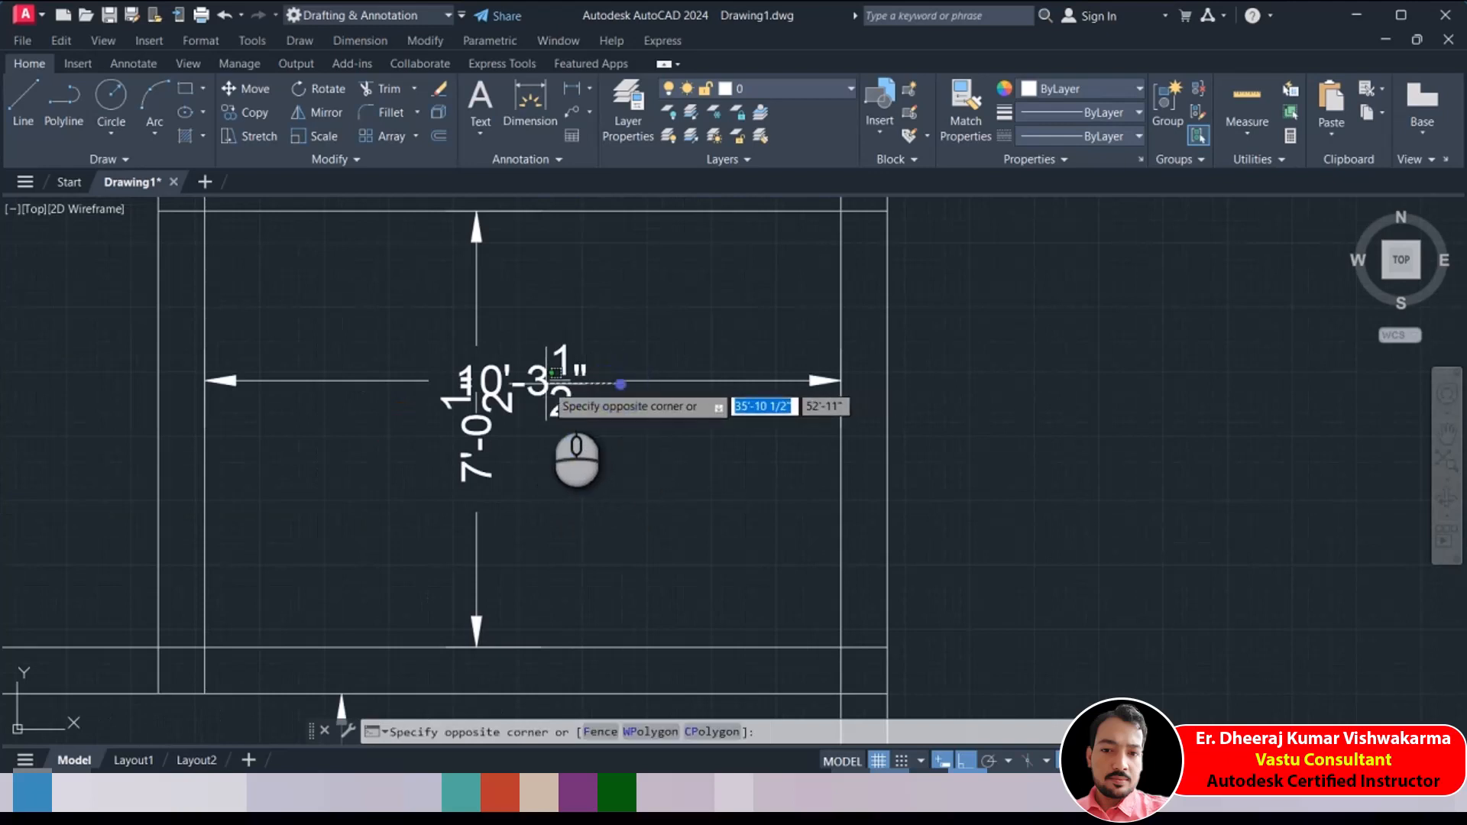
pyautogui.click(568, 365)
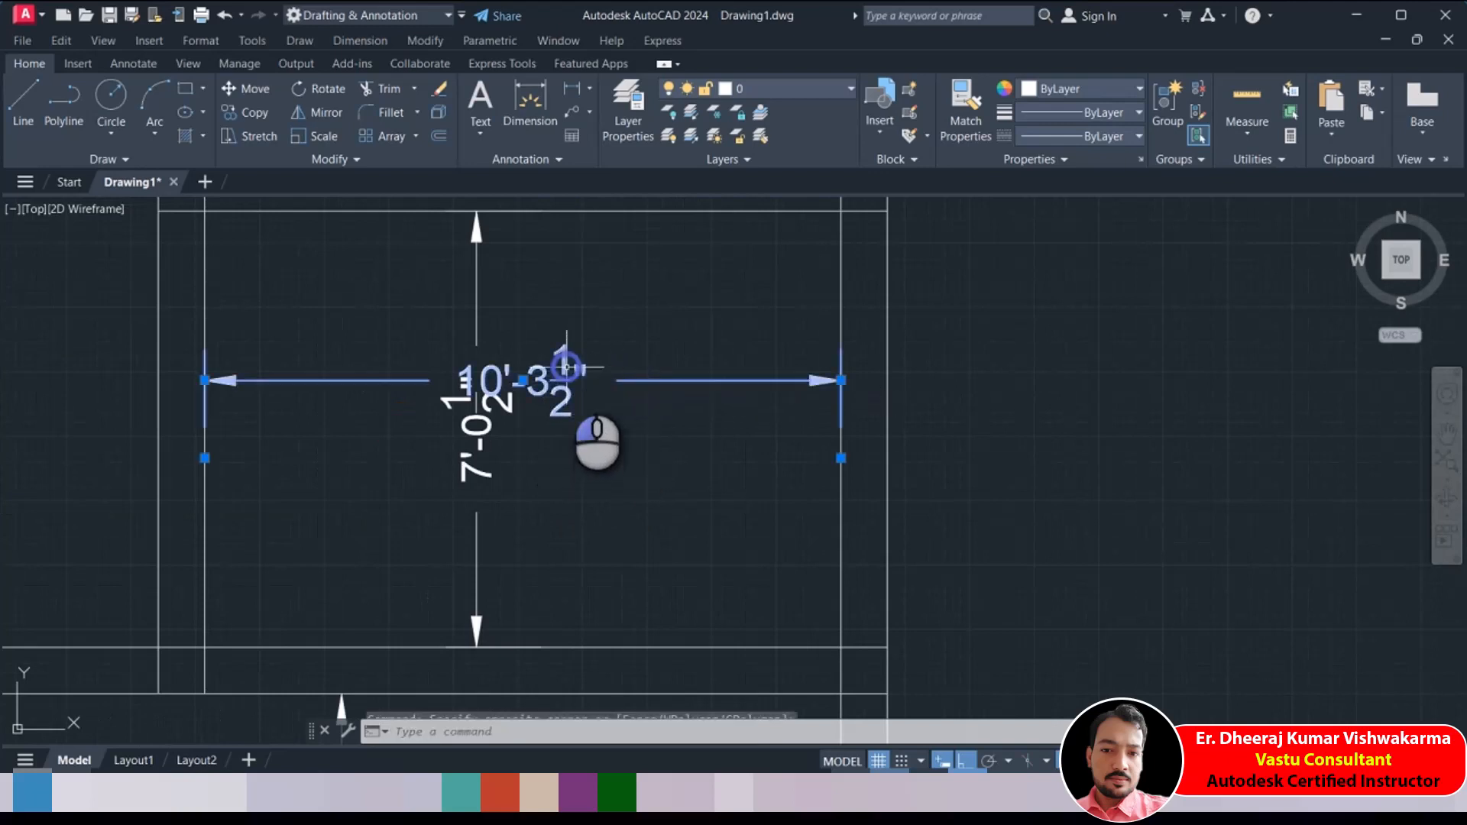
pyautogui.click(524, 377)
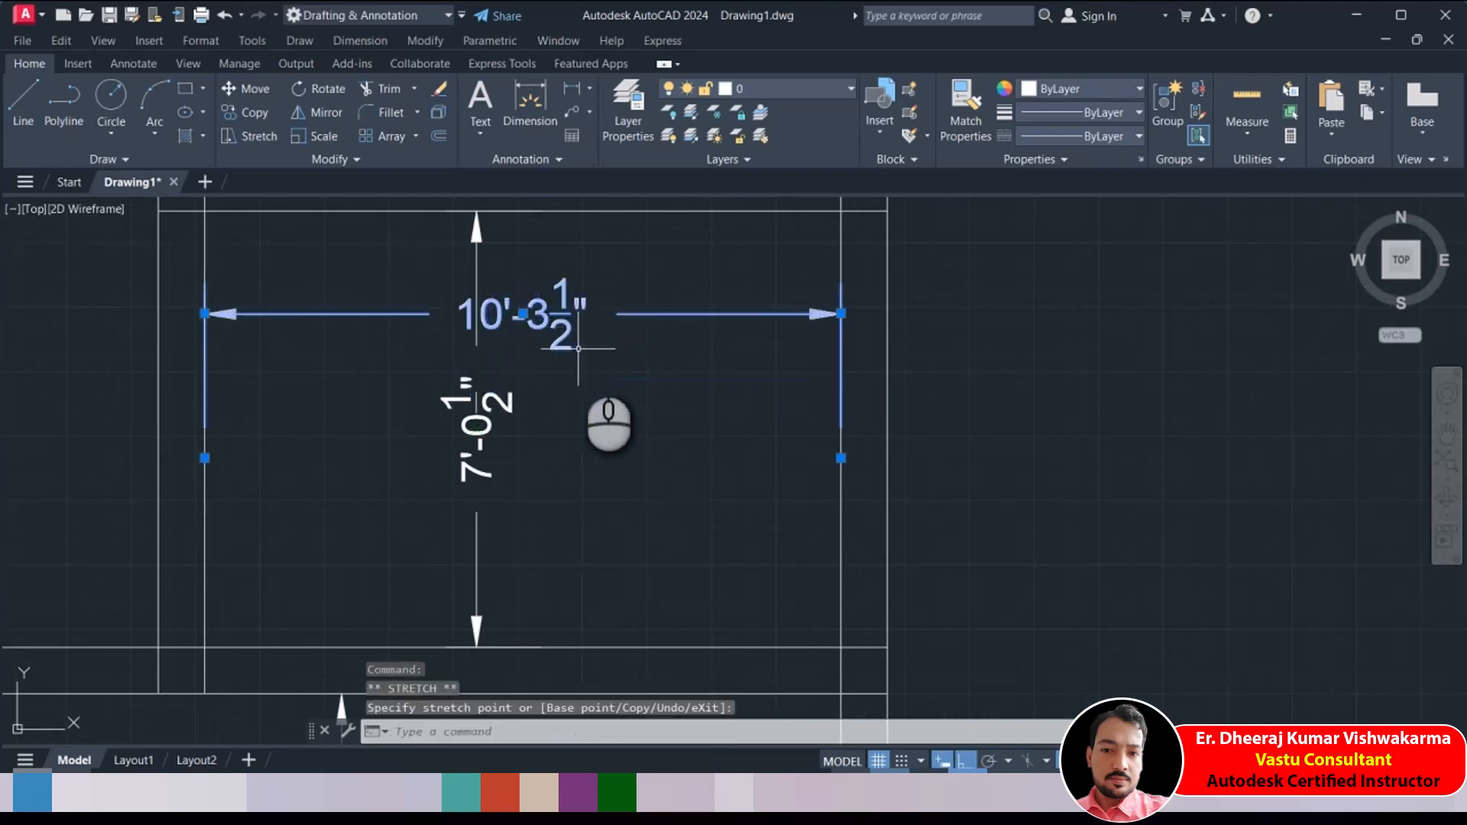
pyautogui.press('Escape')
pyautogui.scroll(-2, 578, 352)
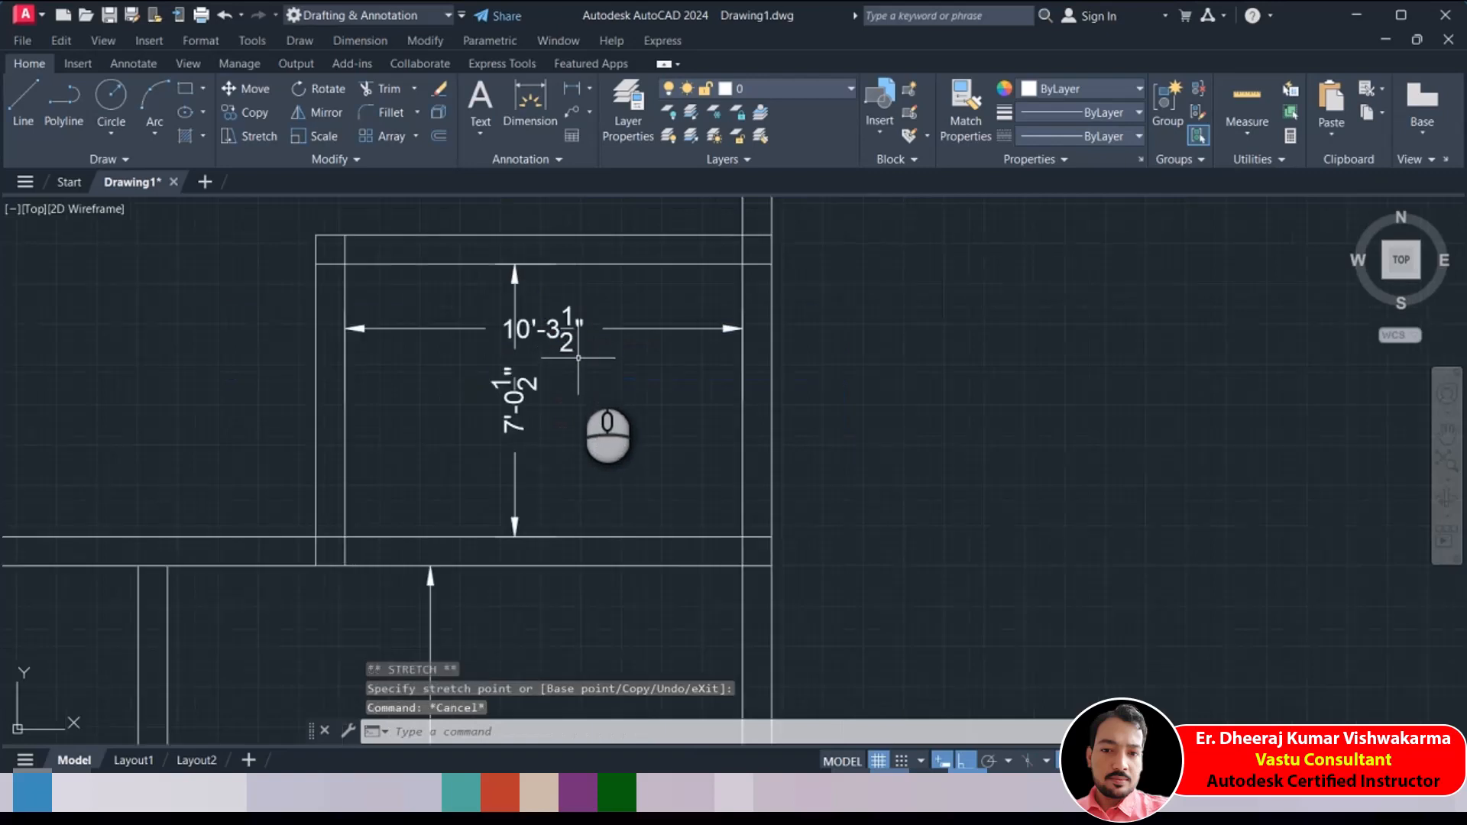
# Stretch the wall between the lobby and the dining room 1'8.5" to the left, widening the dining room
pyautogui.scroll(-4, 575, 360)
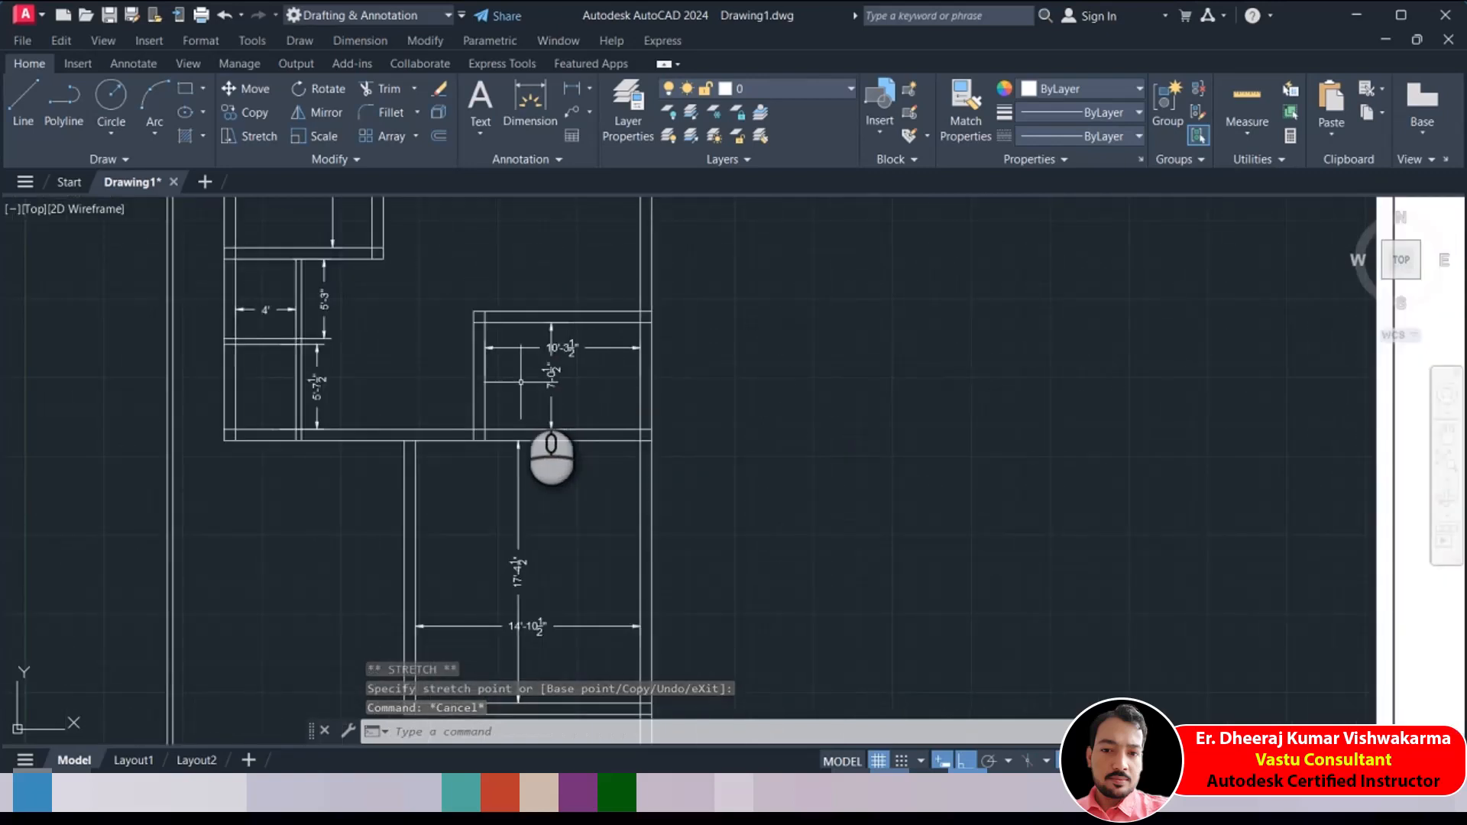
pyautogui.scroll(4, 521, 382)
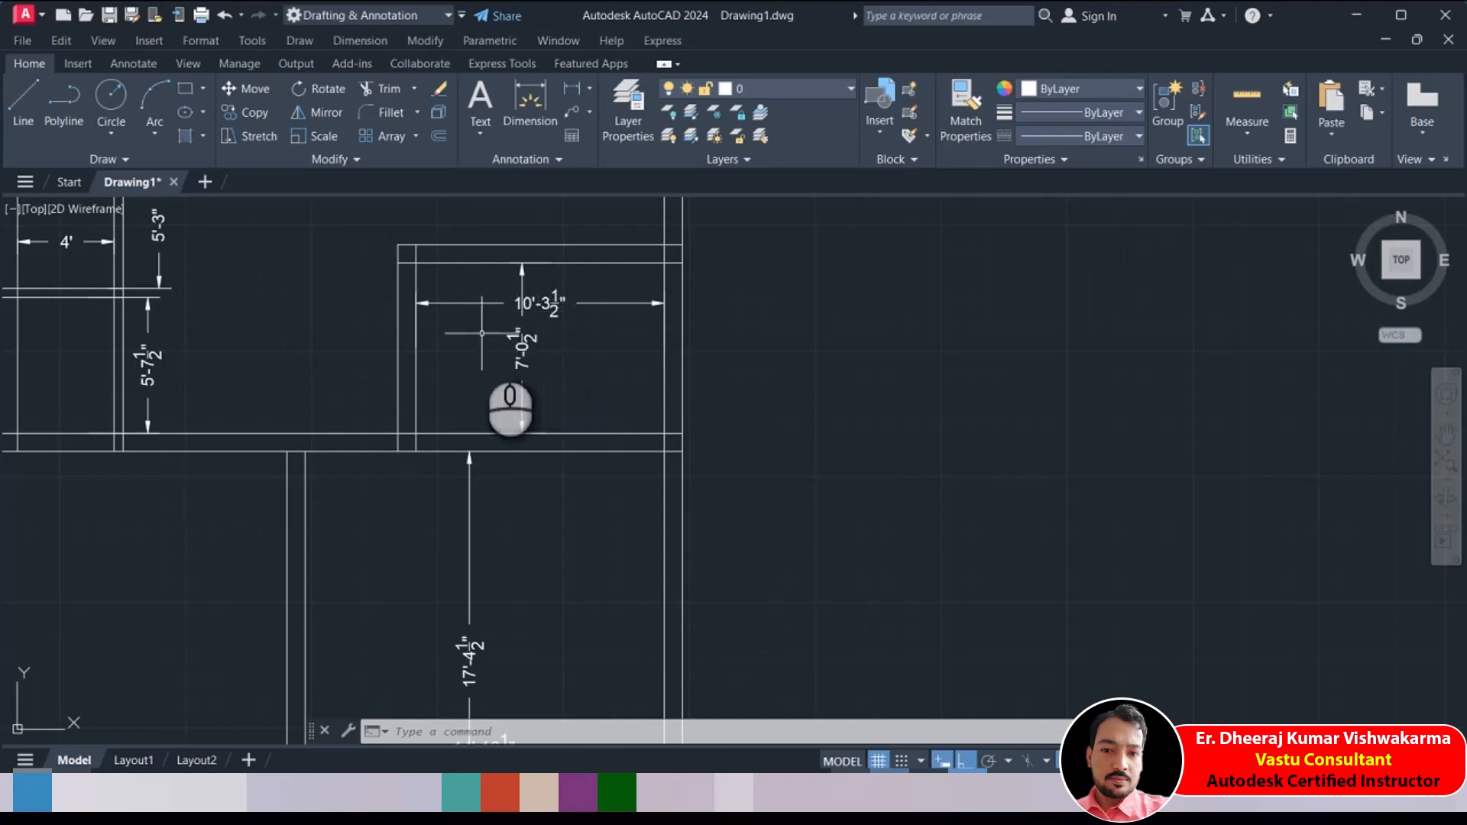
pyautogui.moveTo(481, 333); pyautogui.dragTo(396, 315, button='middle')
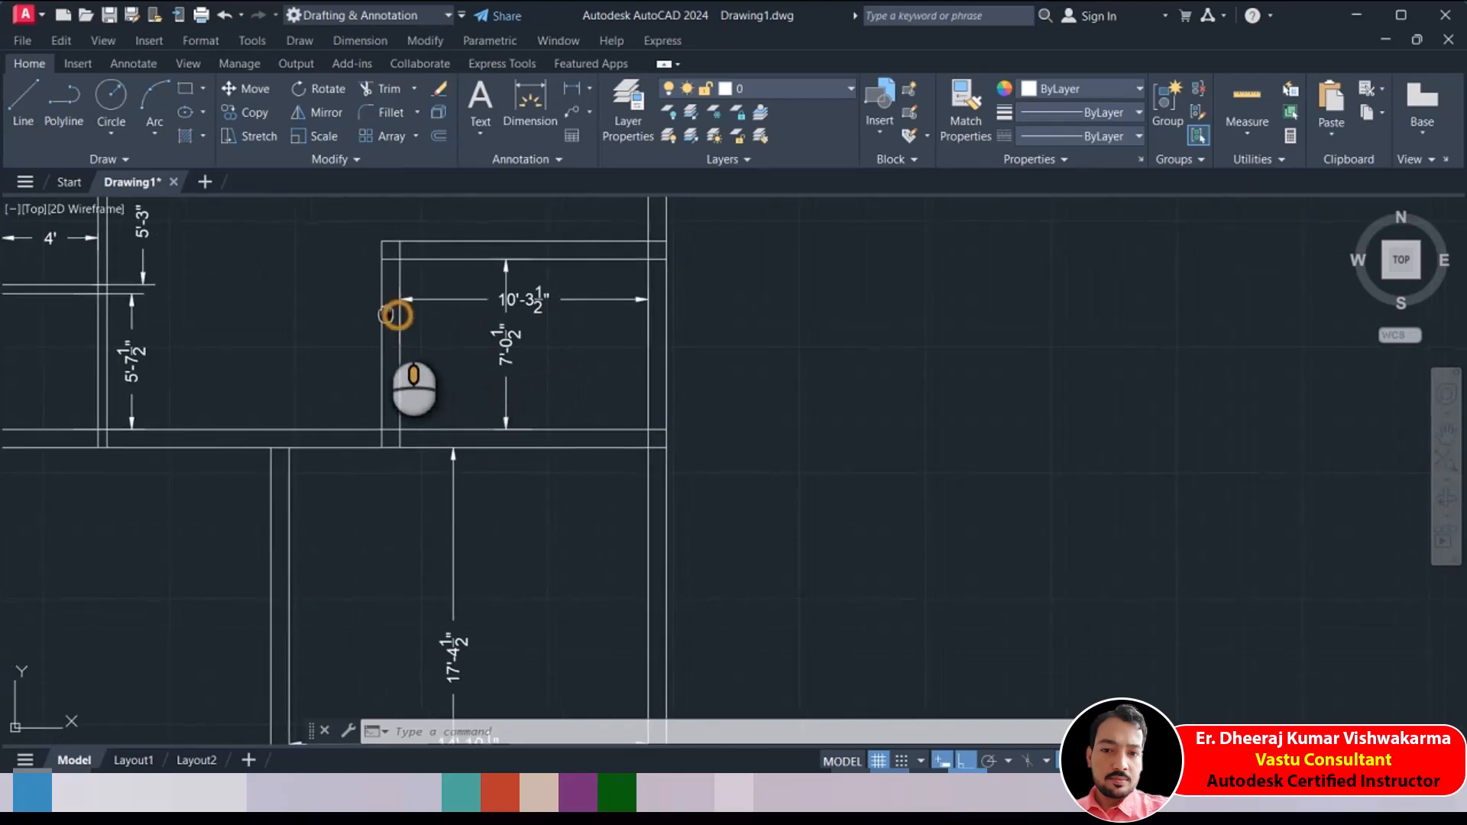
pyautogui.scroll(-2, 396, 315)
pyautogui.click(248, 136)
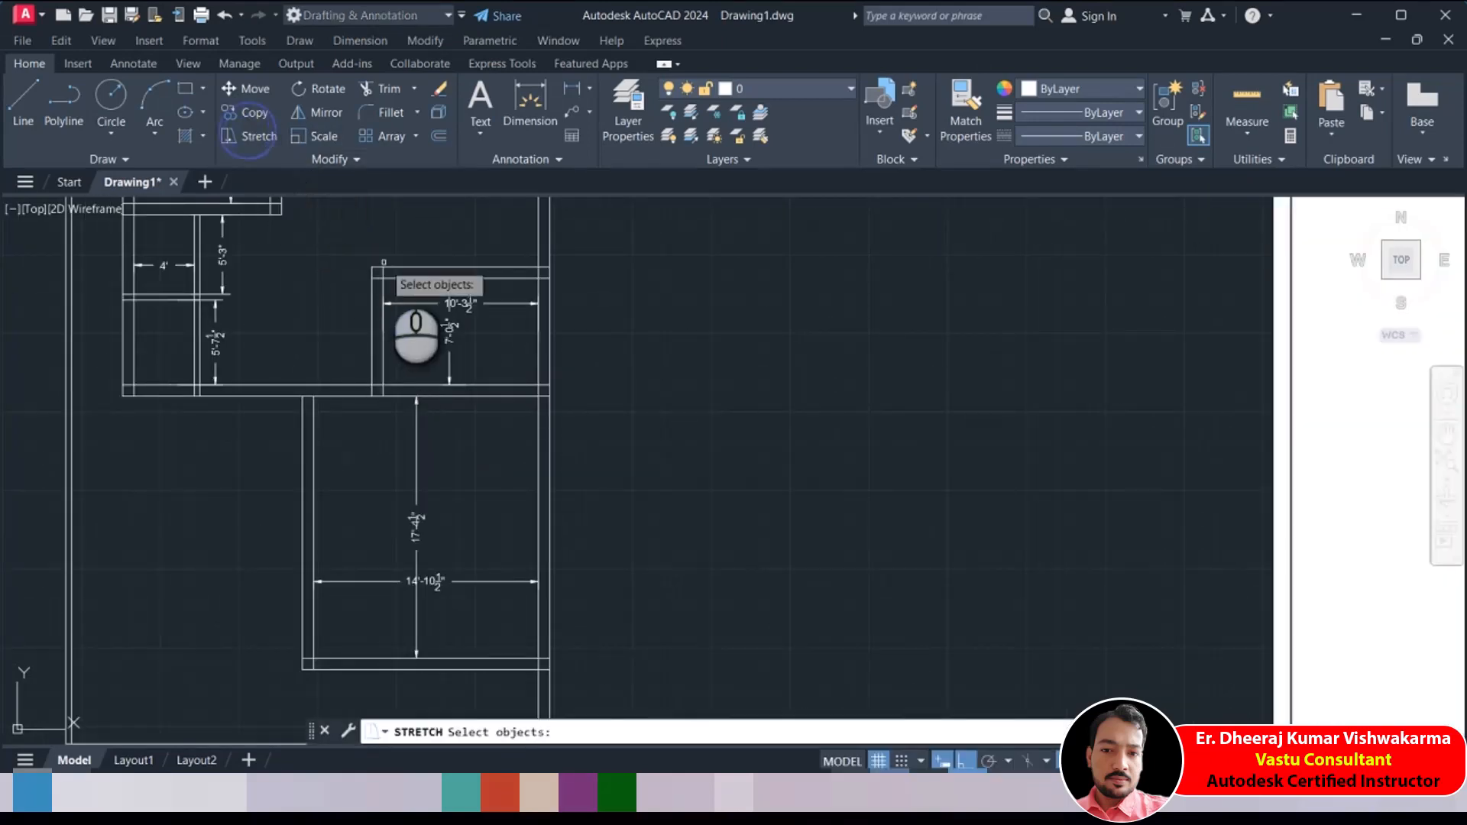
pyautogui.click(395, 239)
pyautogui.click(362, 420)
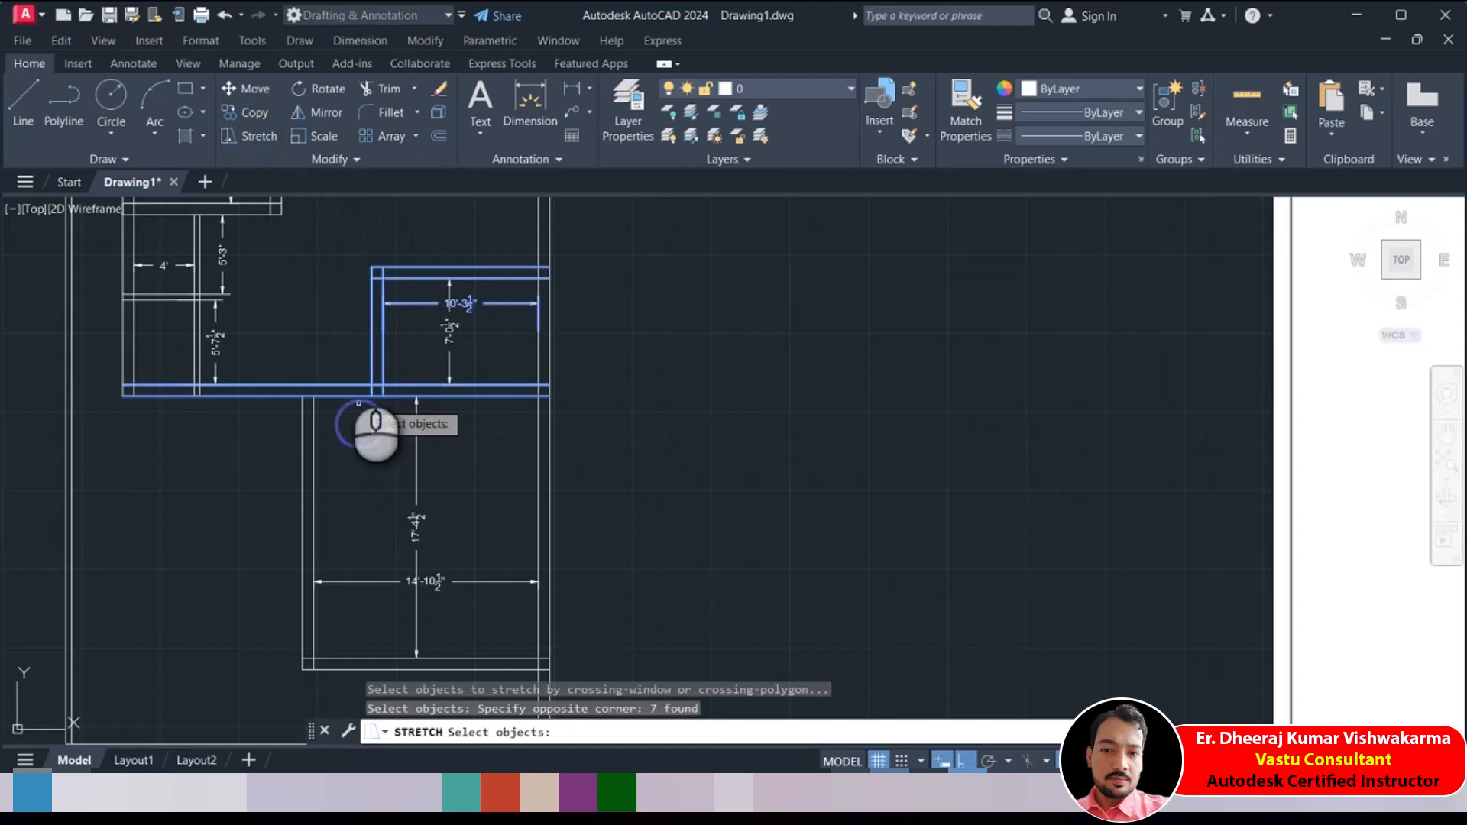
pyautogui.click(313, 283)
pyautogui.write("1'8.5")
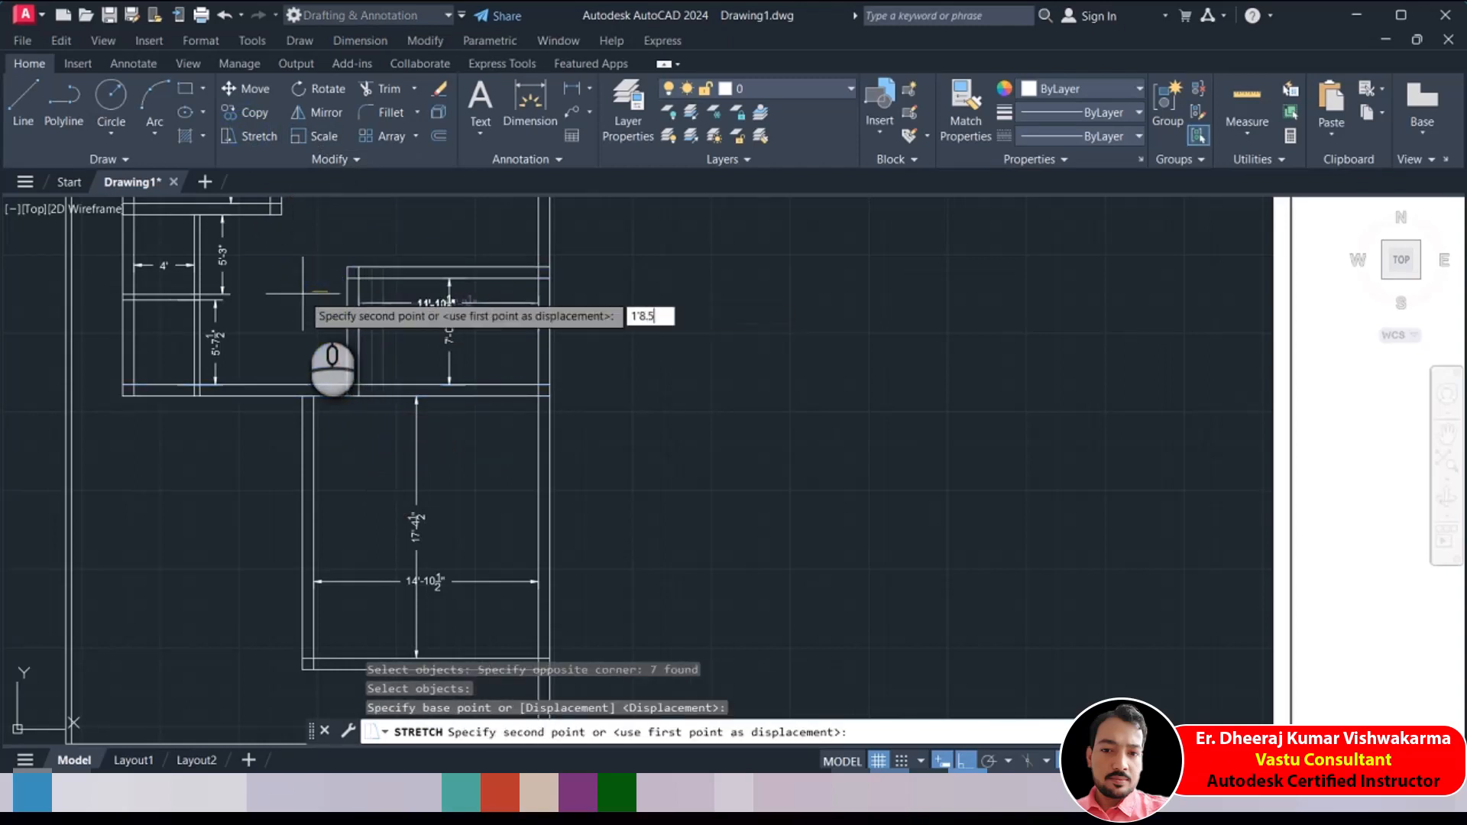
pyautogui.press('Return')
pyautogui.scroll(2, 426, 319)
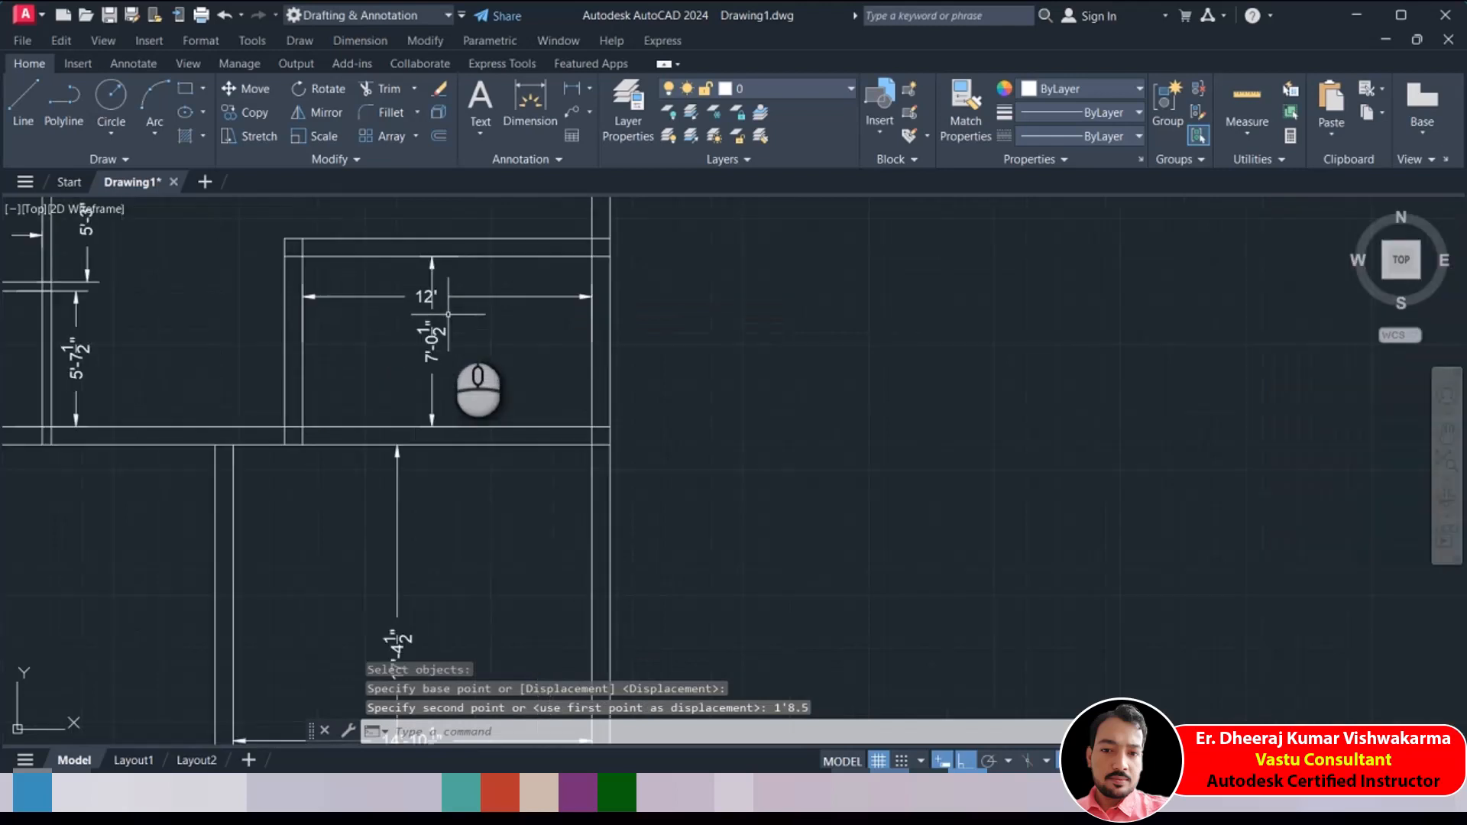
# Compare the dining room's width and depth with the dining size given in the reference plan
pyautogui.scroll(-2, 366, 370)
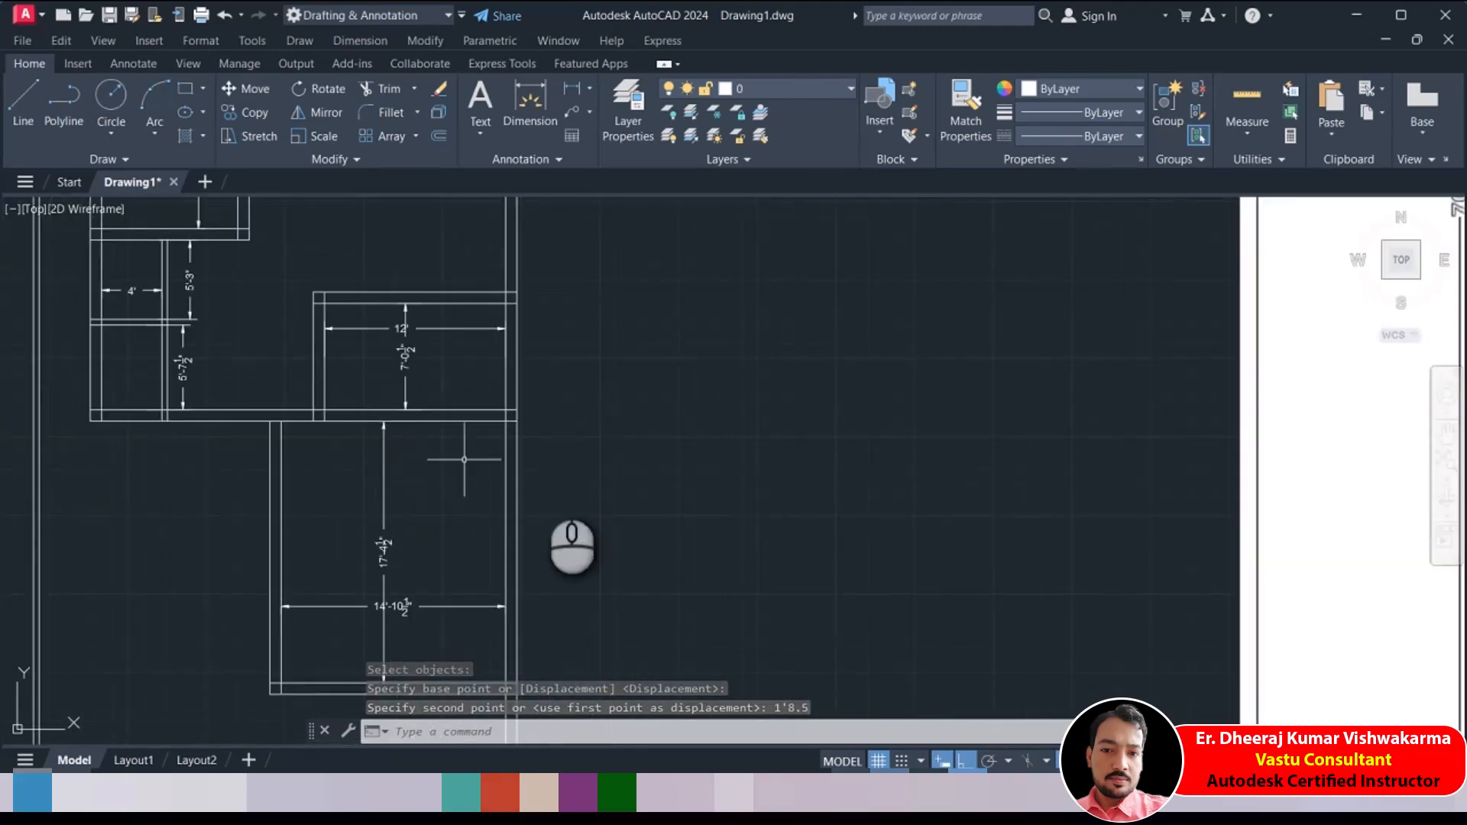
pyautogui.moveTo(726, 411); pyautogui.dragTo(406, 437, button='middle')
pyautogui.moveTo(874, 413); pyautogui.dragTo(282, 426, button='middle')
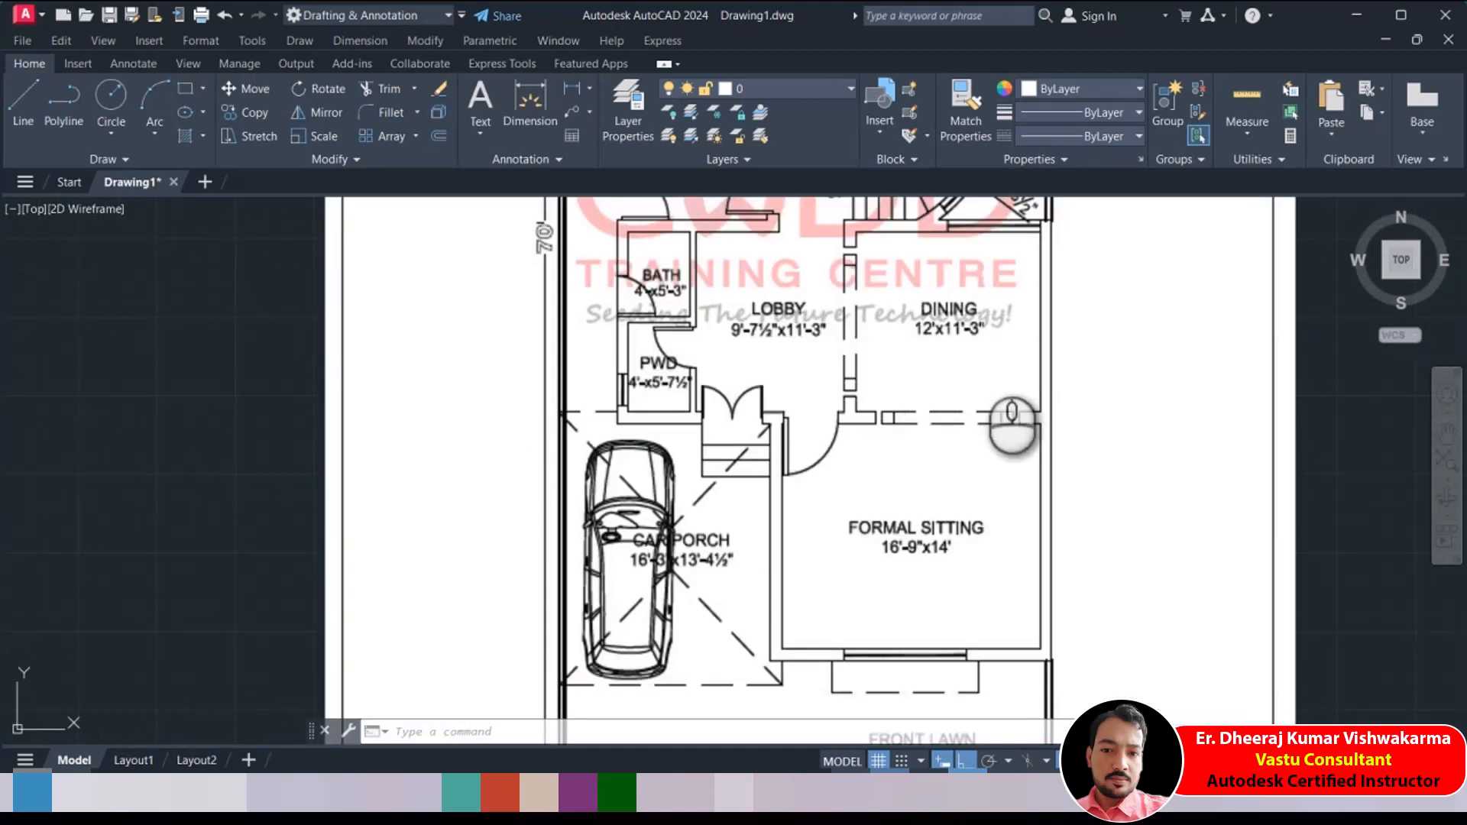
pyautogui.scroll(-2, 986, 356)
pyautogui.moveTo(430, 390); pyautogui.dragTo(1108, 399, button='middle')
pyautogui.scroll(5, 800, 344)
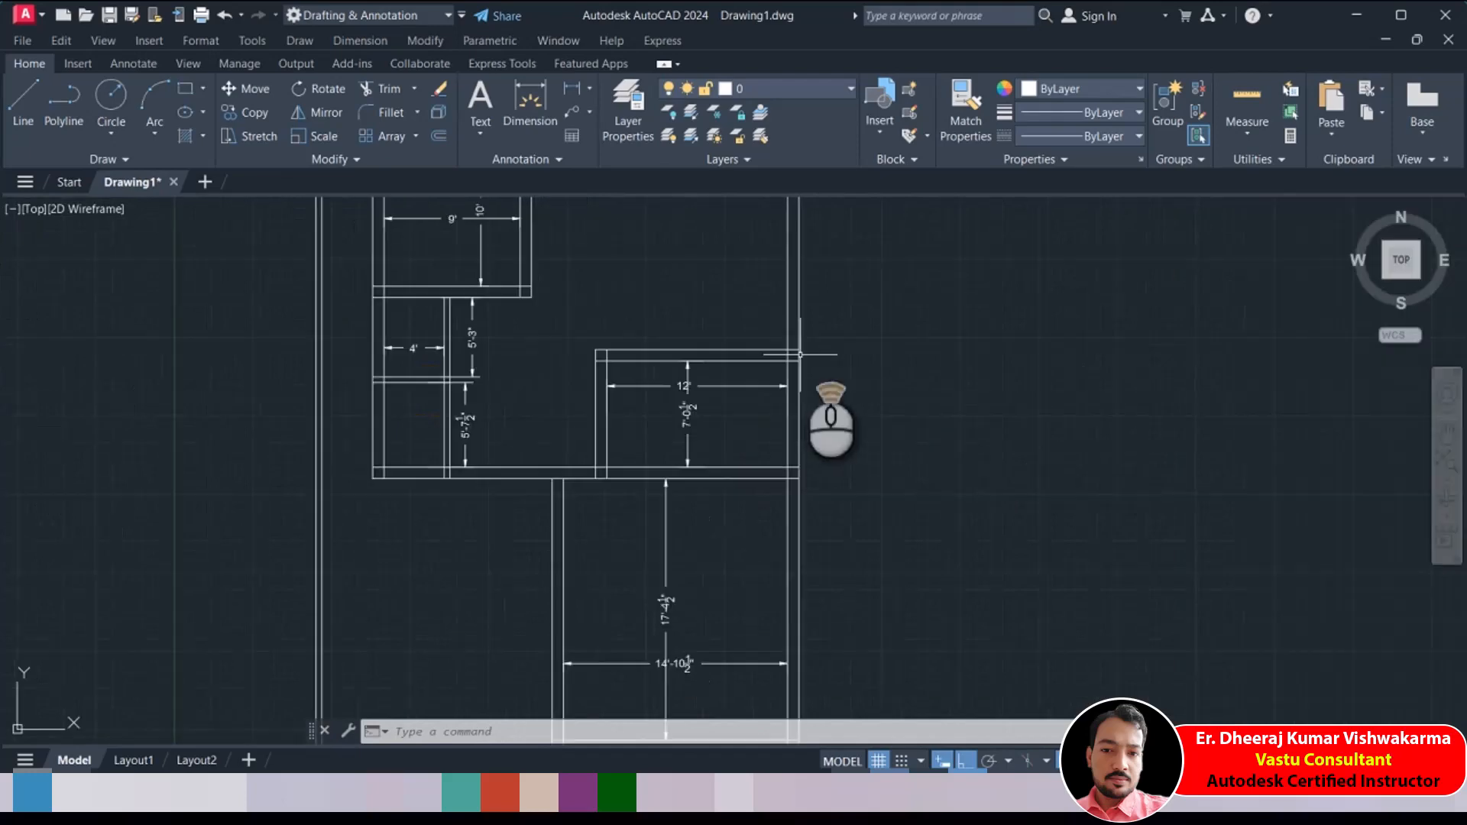
pyautogui.moveTo(764, 386)
pyautogui.mouseDown(button='middle')
pyautogui.moveTo(423, 399)
pyautogui.moveTo(560, 381)
pyautogui.mouseUp(button='middle')
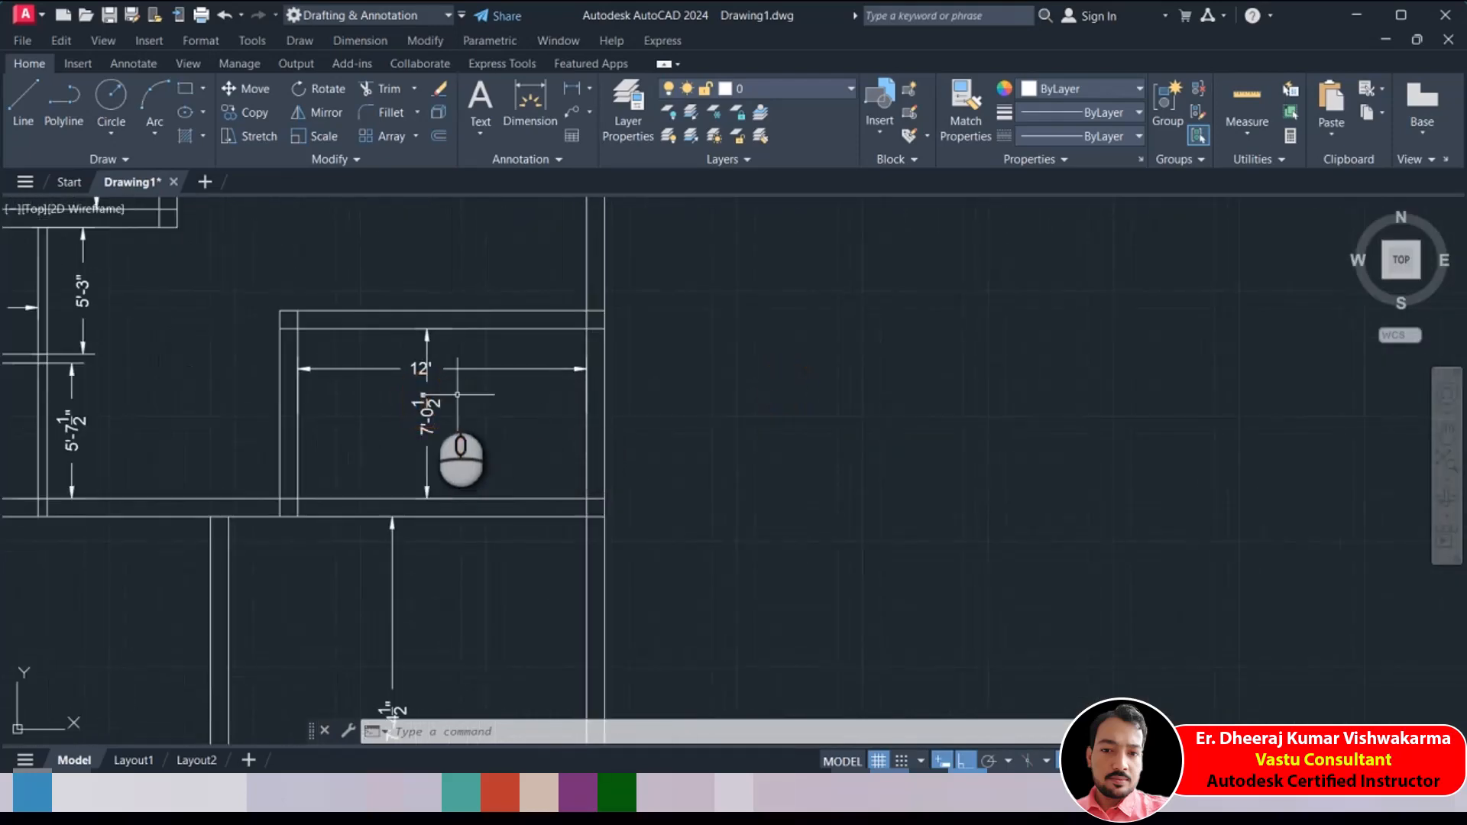
pyautogui.scroll(2, 456, 393)
pyautogui.moveTo(470, 395); pyautogui.dragTo(539, 394, button='middle')
pyautogui.scroll(2, 535, 443)
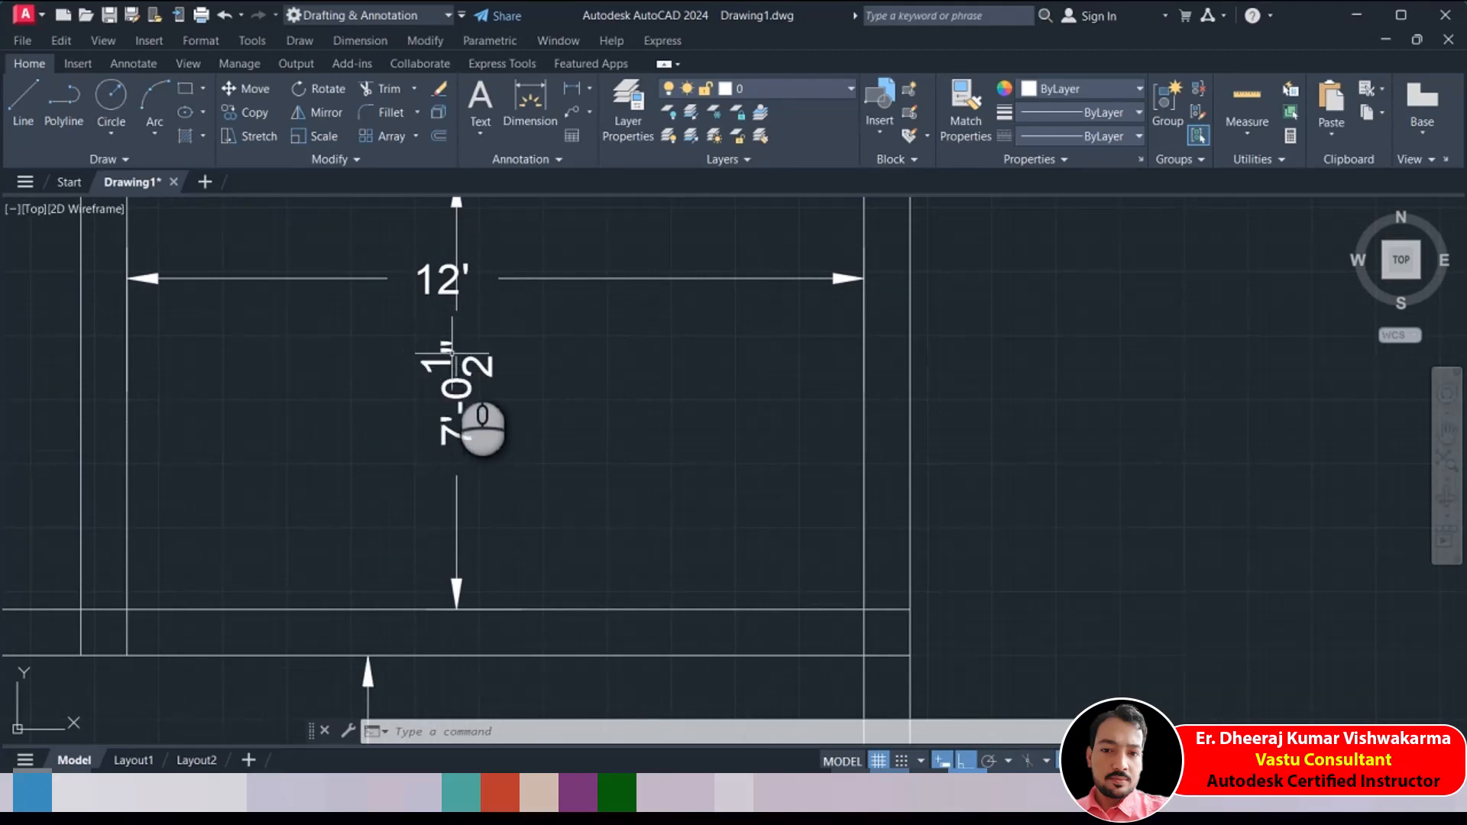
pyautogui.scroll(-4, 453, 437)
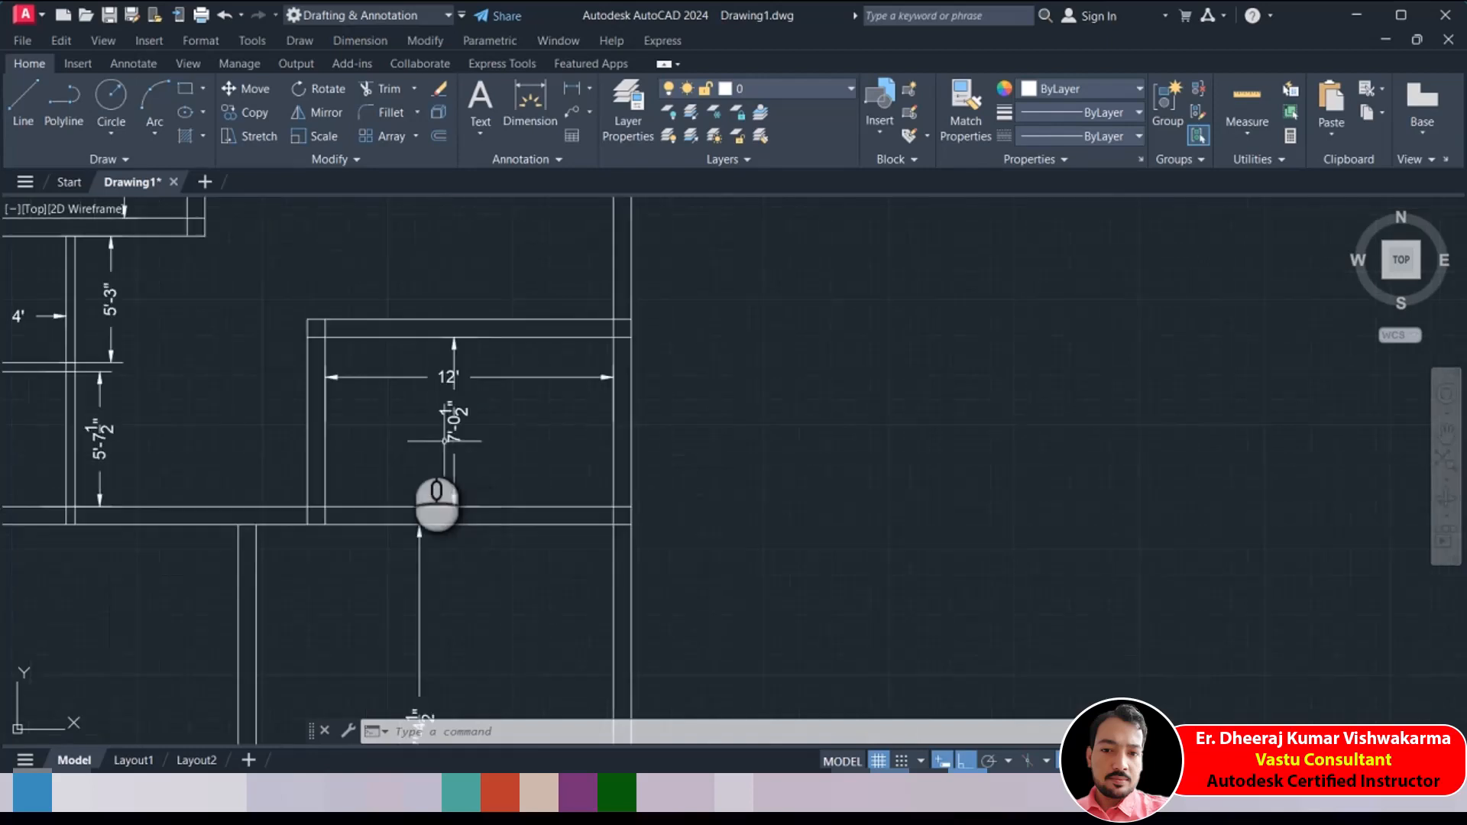
pyautogui.moveTo(431, 417); pyautogui.dragTo(483, 391, button='middle')
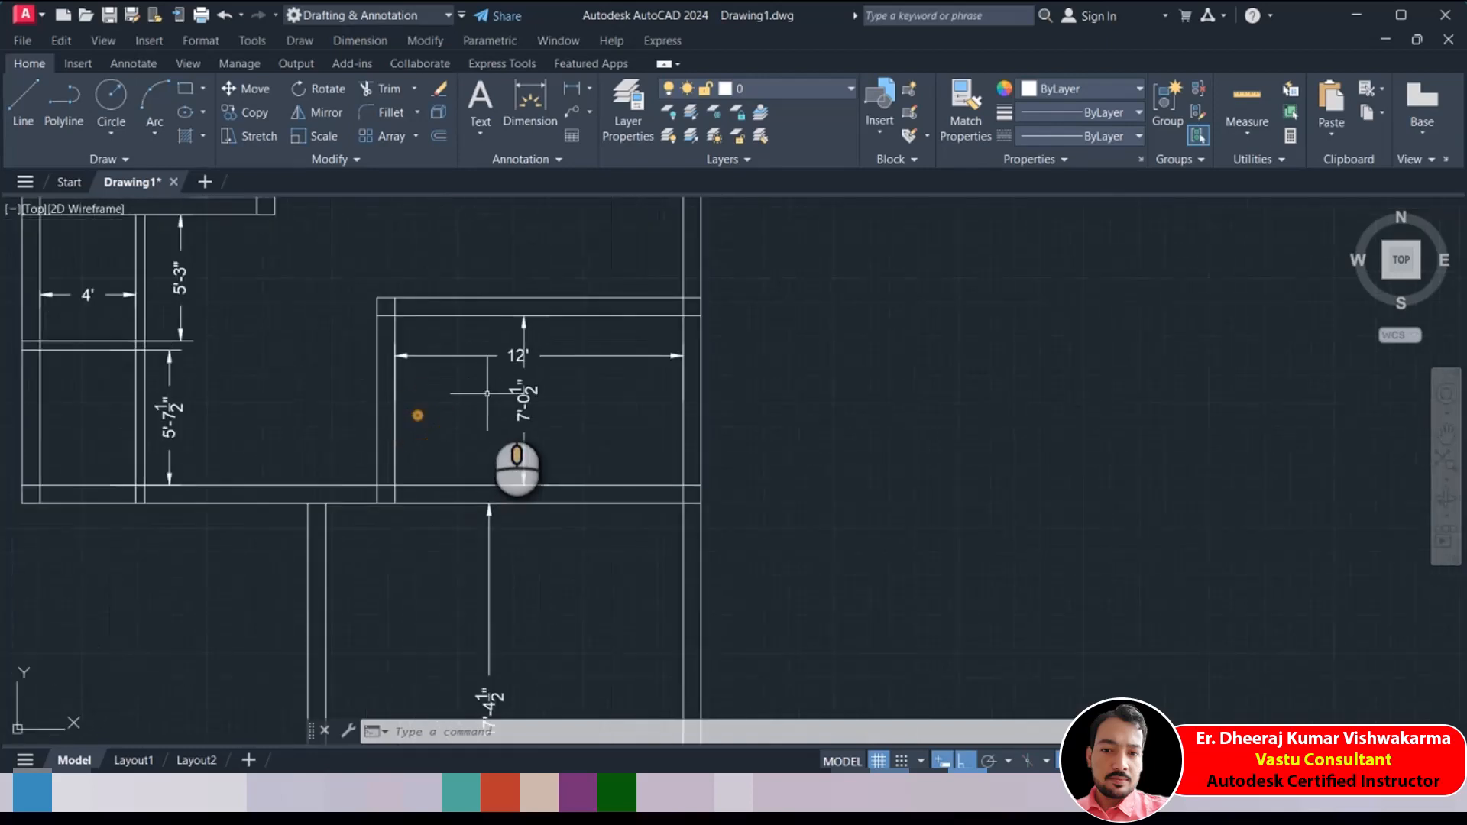
# Stretch the dining room's upper wall 4'2.5" upward, increasing the room's depth
pyautogui.click(251, 136)
pyautogui.click(756, 265)
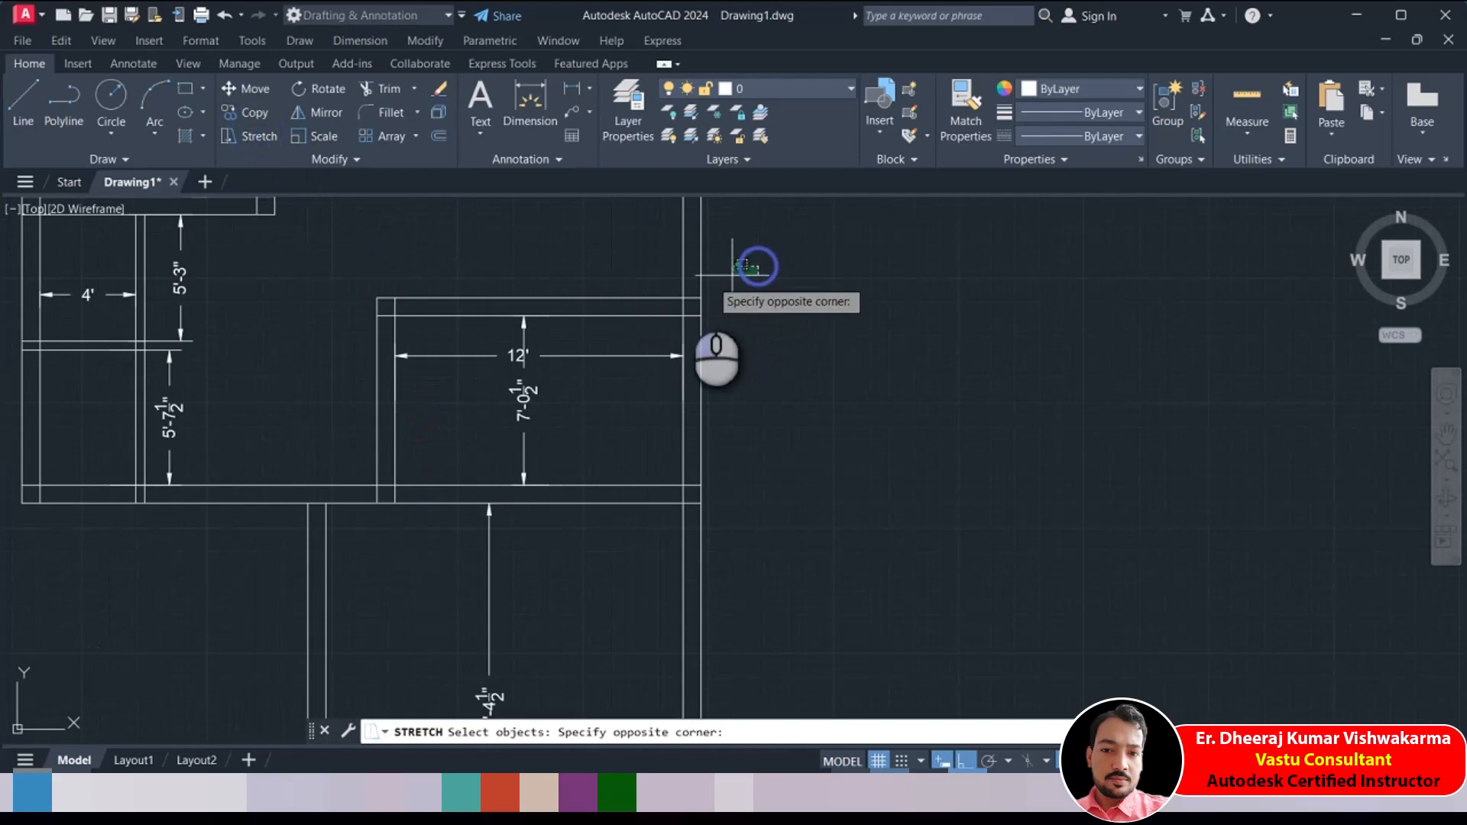
pyautogui.click(329, 337)
pyautogui.scroll(-4, 423, 364)
pyautogui.press('Return')
pyautogui.click(603, 348)
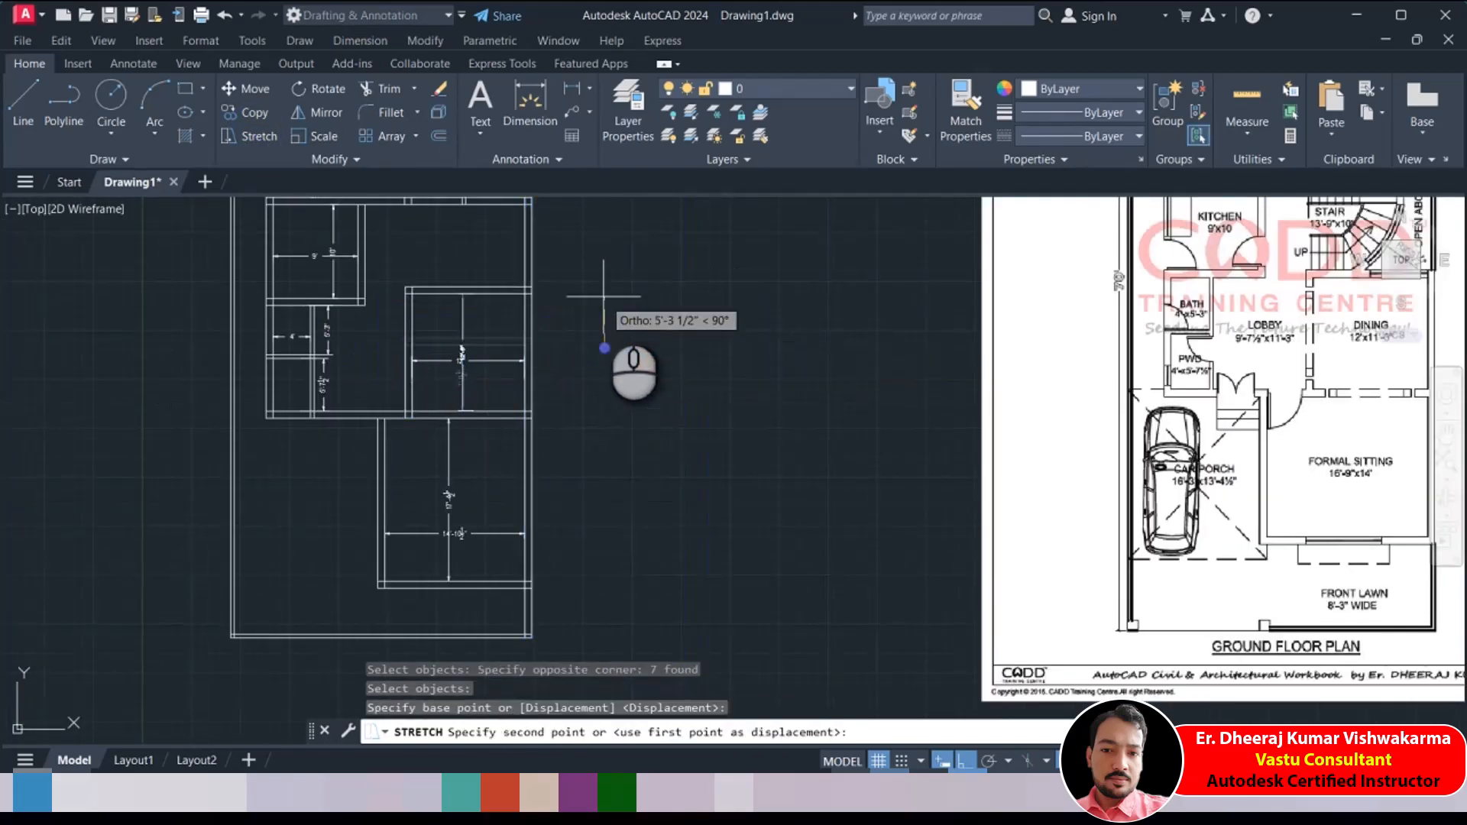
pyautogui.write("4'2.5")
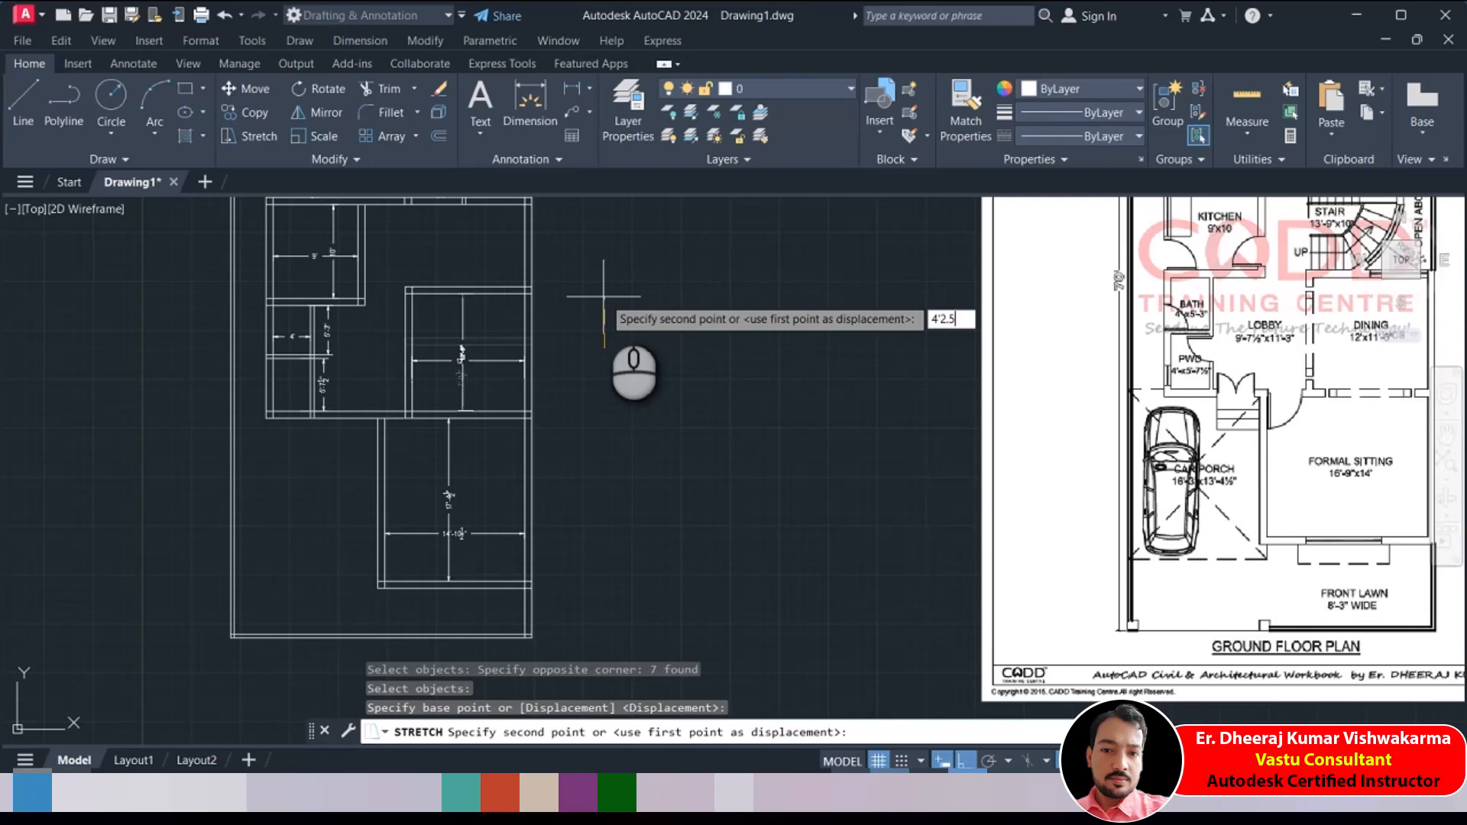
pyautogui.press('Return')
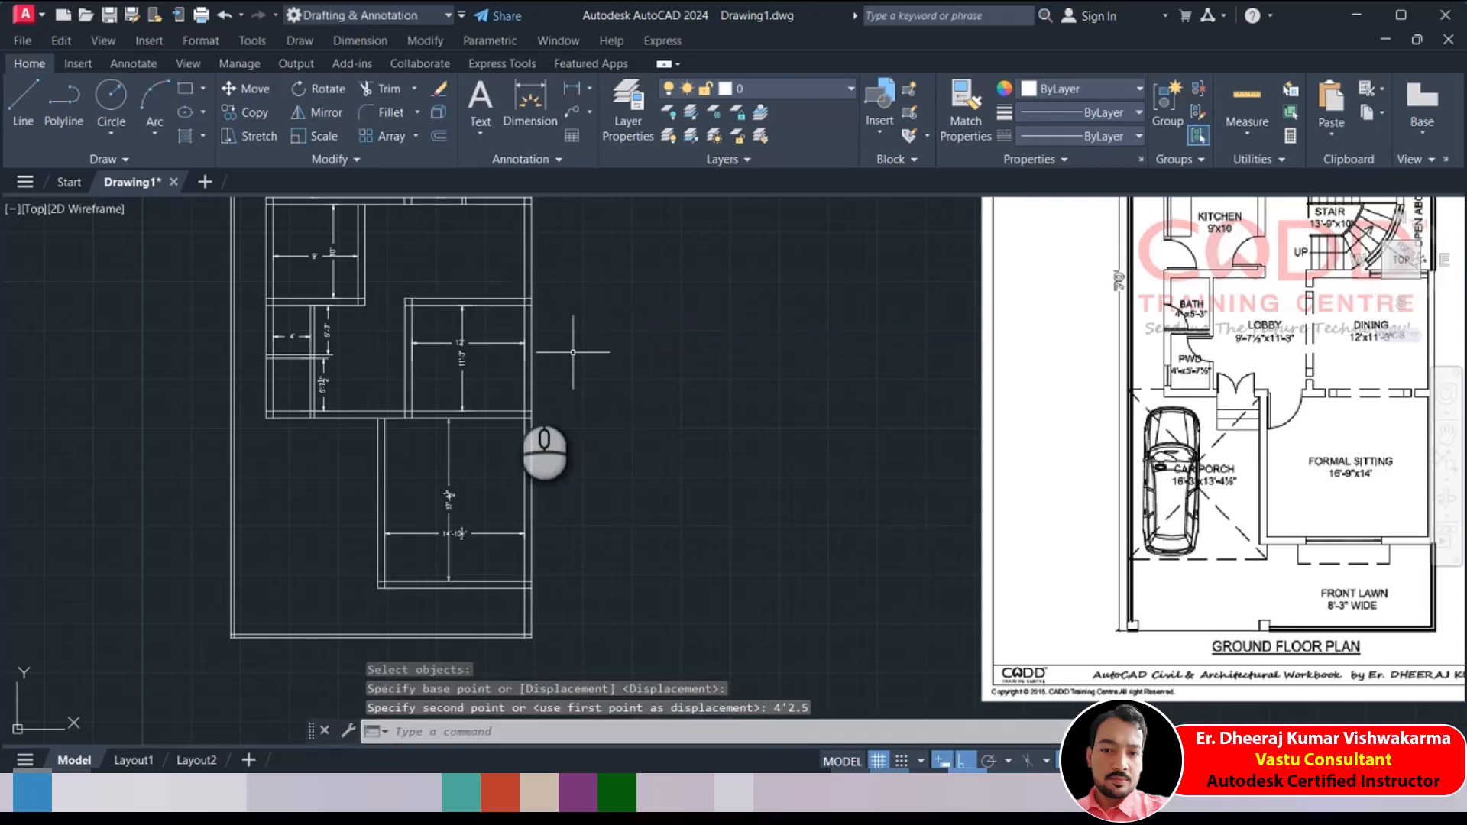
pyautogui.scroll(4, 516, 370)
pyautogui.scroll(-2, 458, 313)
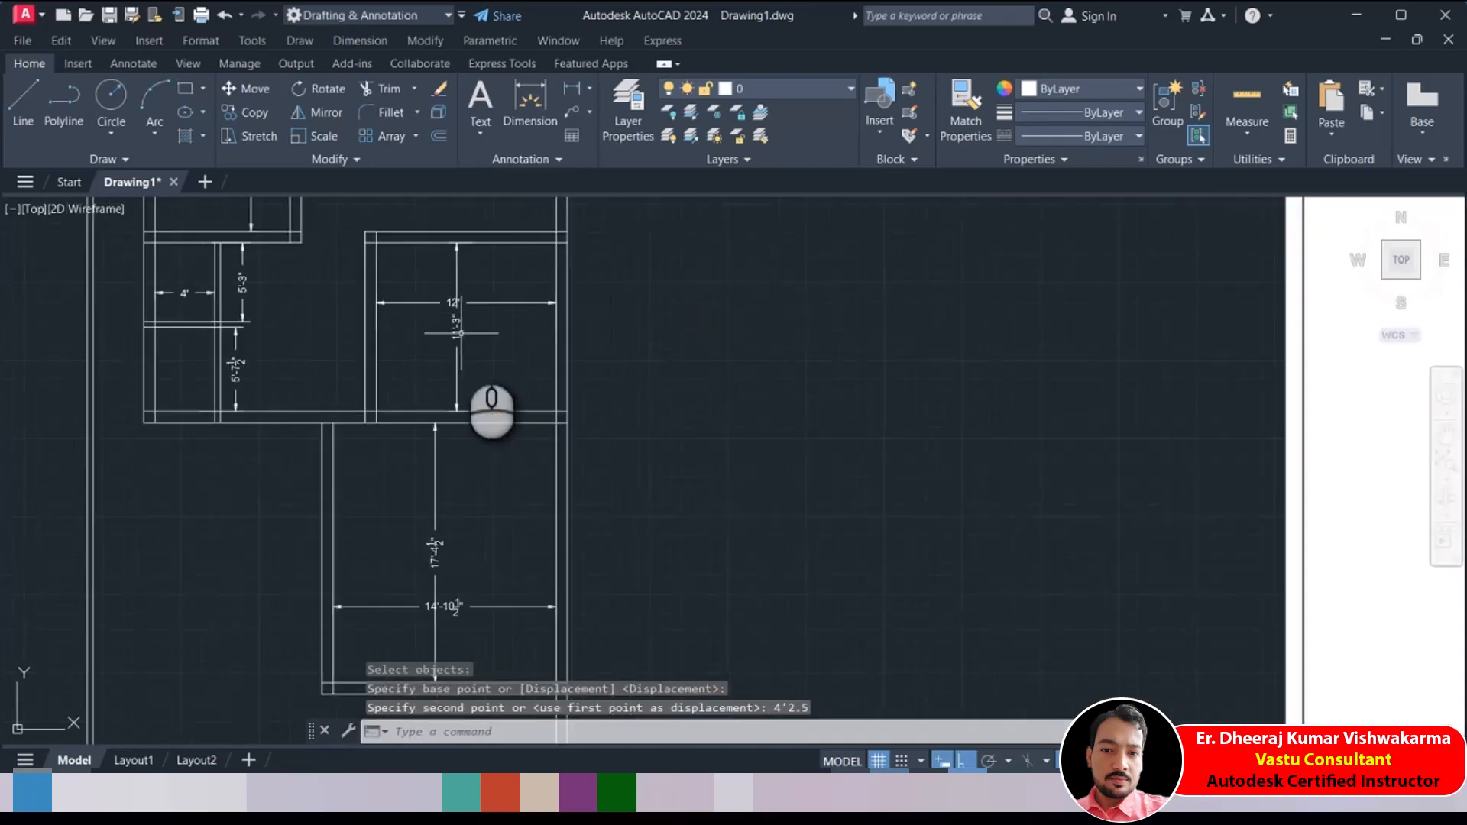
# Compare the formal sitting room's width and depth dimensions with the size given in the reference plan
pyautogui.scroll(-2, 454, 451)
pyautogui.moveTo(458, 481); pyautogui.dragTo(481, 384, button='middle')
pyautogui.scroll(2, 436, 439)
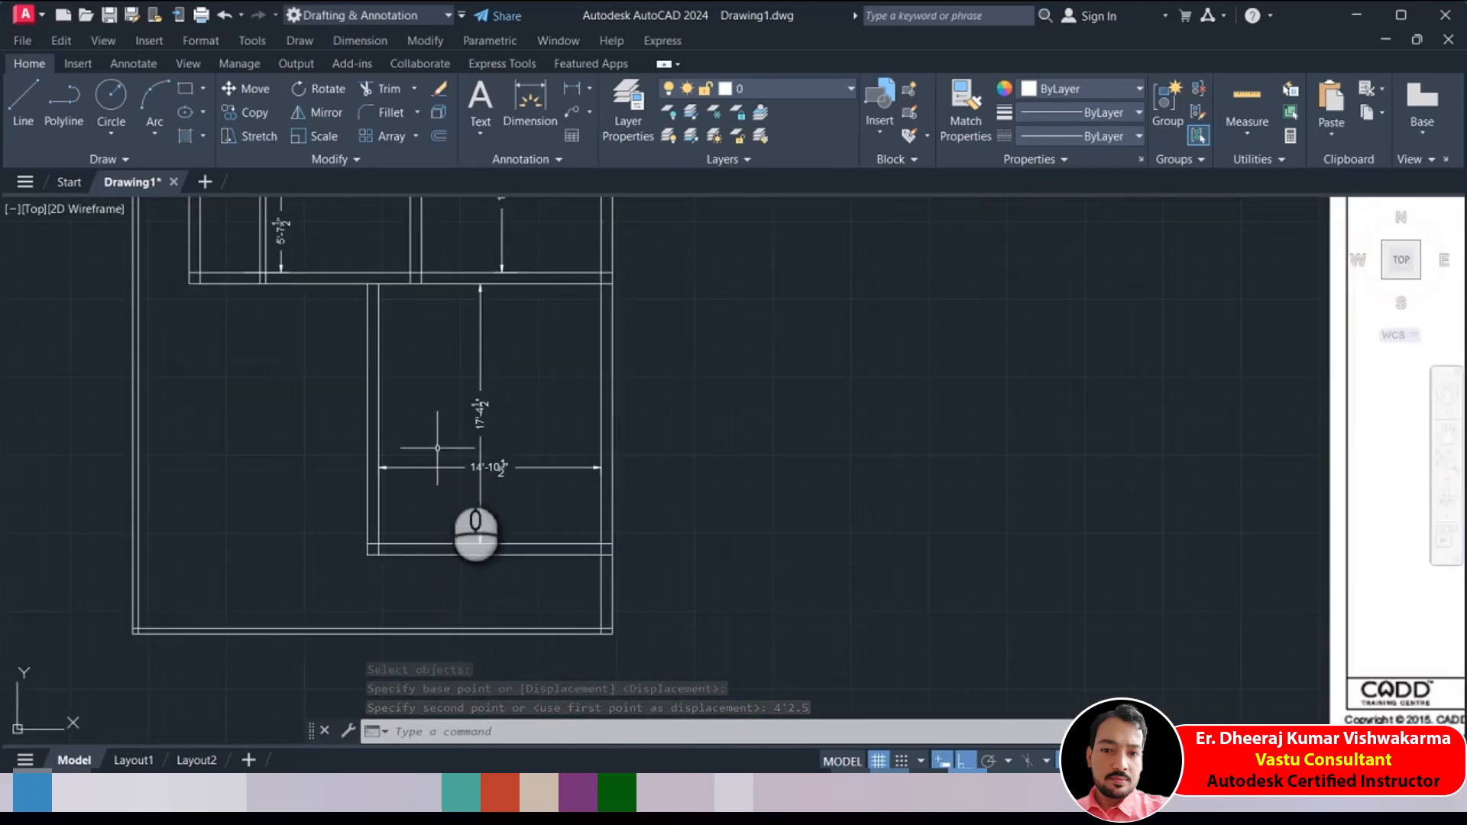
pyautogui.moveTo(463, 486); pyautogui.dragTo(460, 449, button='middle')
pyautogui.scroll(-1, 459, 448)
pyautogui.scroll(3, 482, 428)
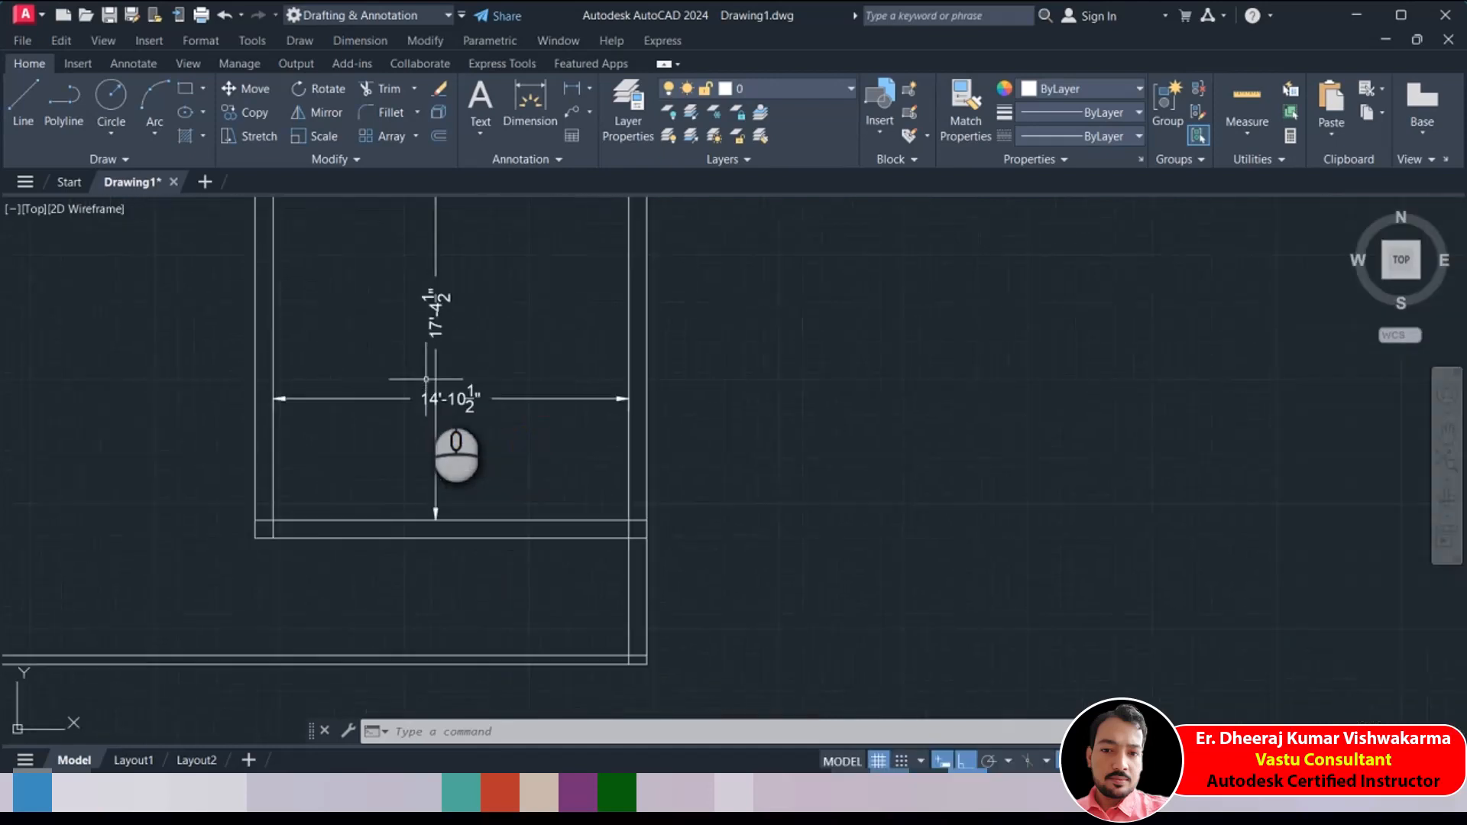
pyautogui.moveTo(470, 380)
pyautogui.mouseDown(button='middle')
pyautogui.moveTo(458, 340)
pyautogui.moveTo(497, 401)
pyautogui.mouseUp(button='middle')
pyautogui.scroll(-2, 415, 342)
pyautogui.scroll(-2, 377, 437)
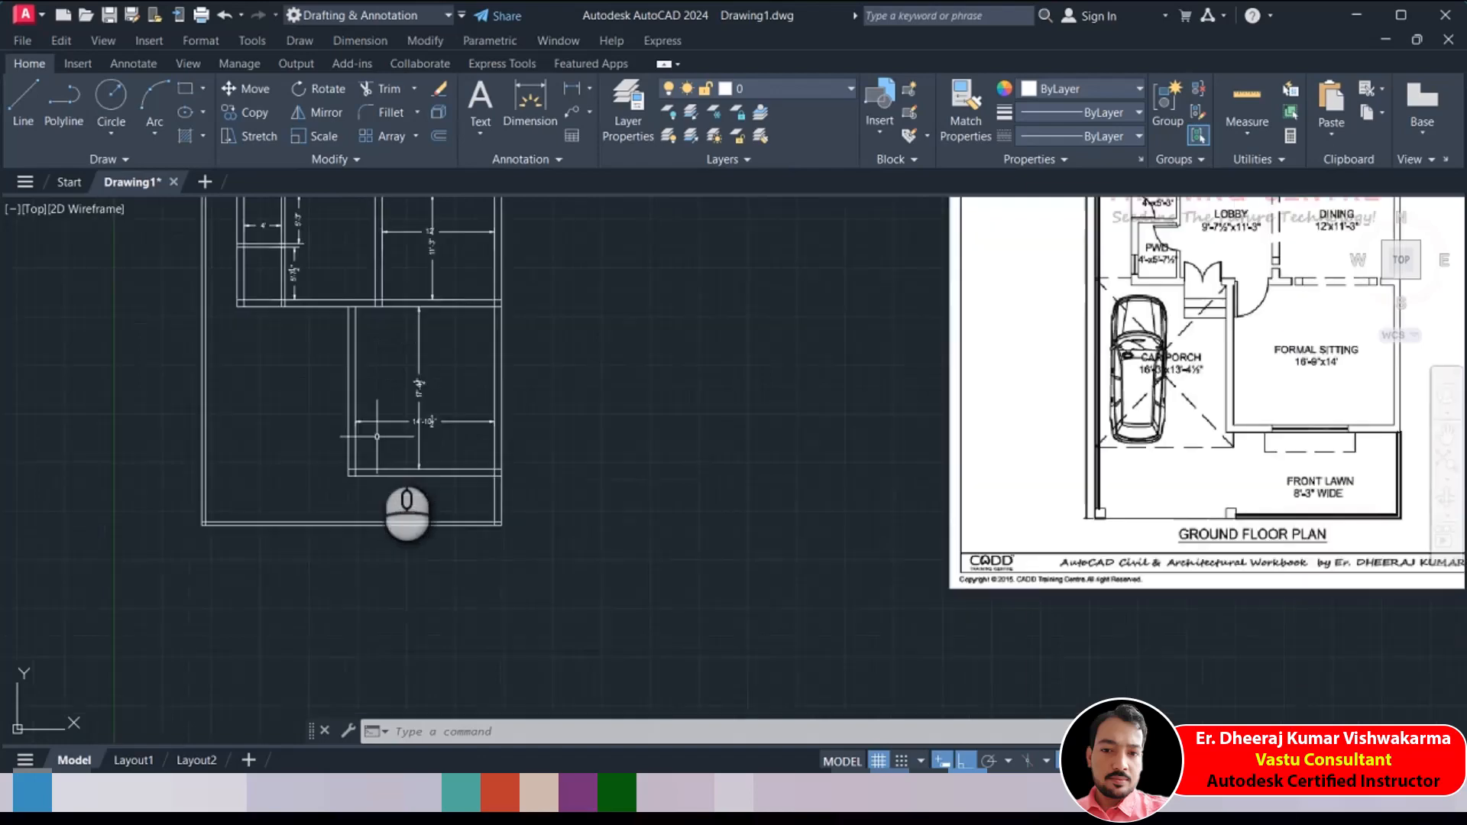
pyautogui.scroll(-2, 384, 447)
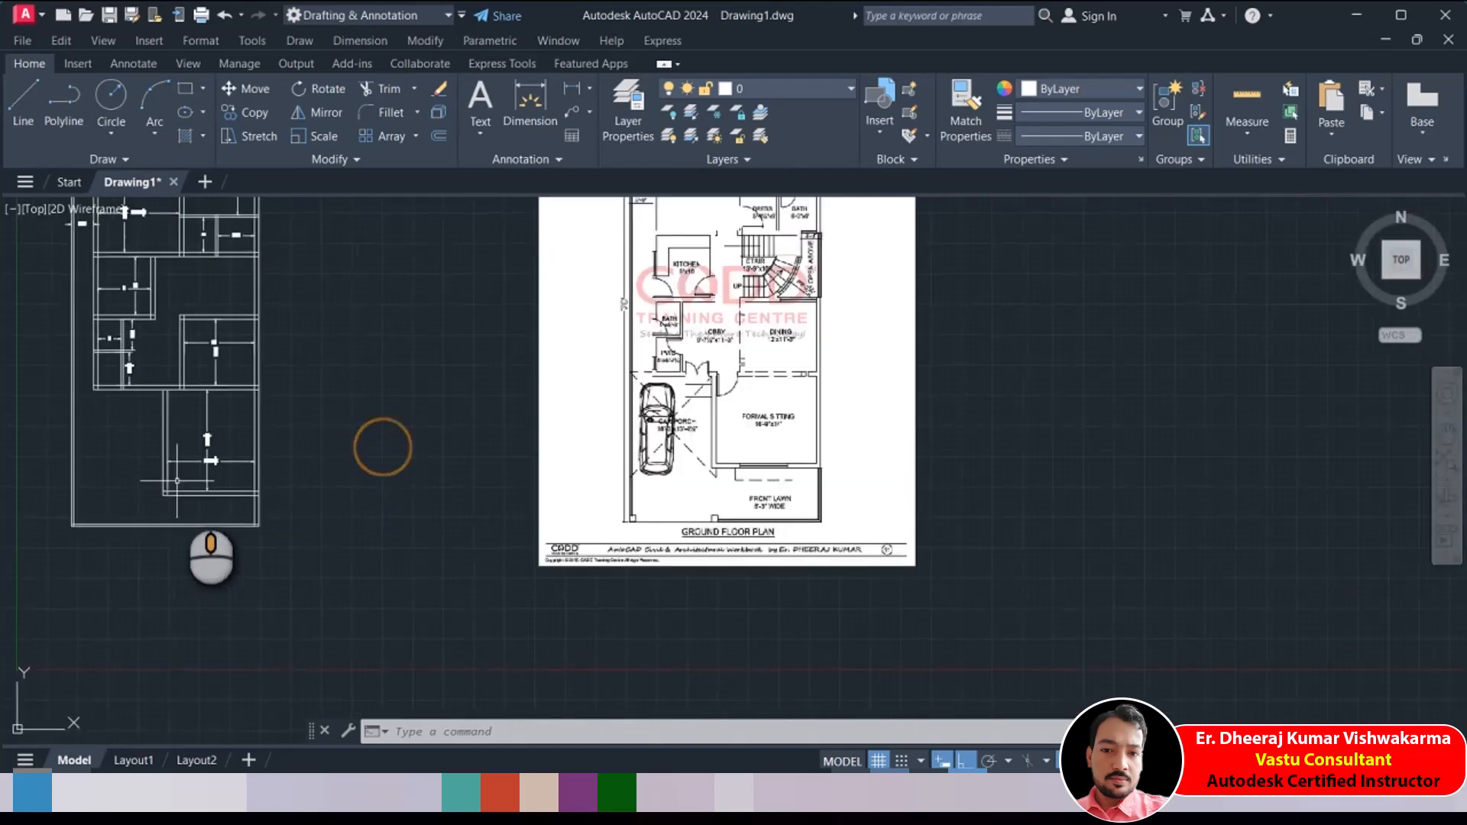
pyautogui.scroll(3, 710, 497)
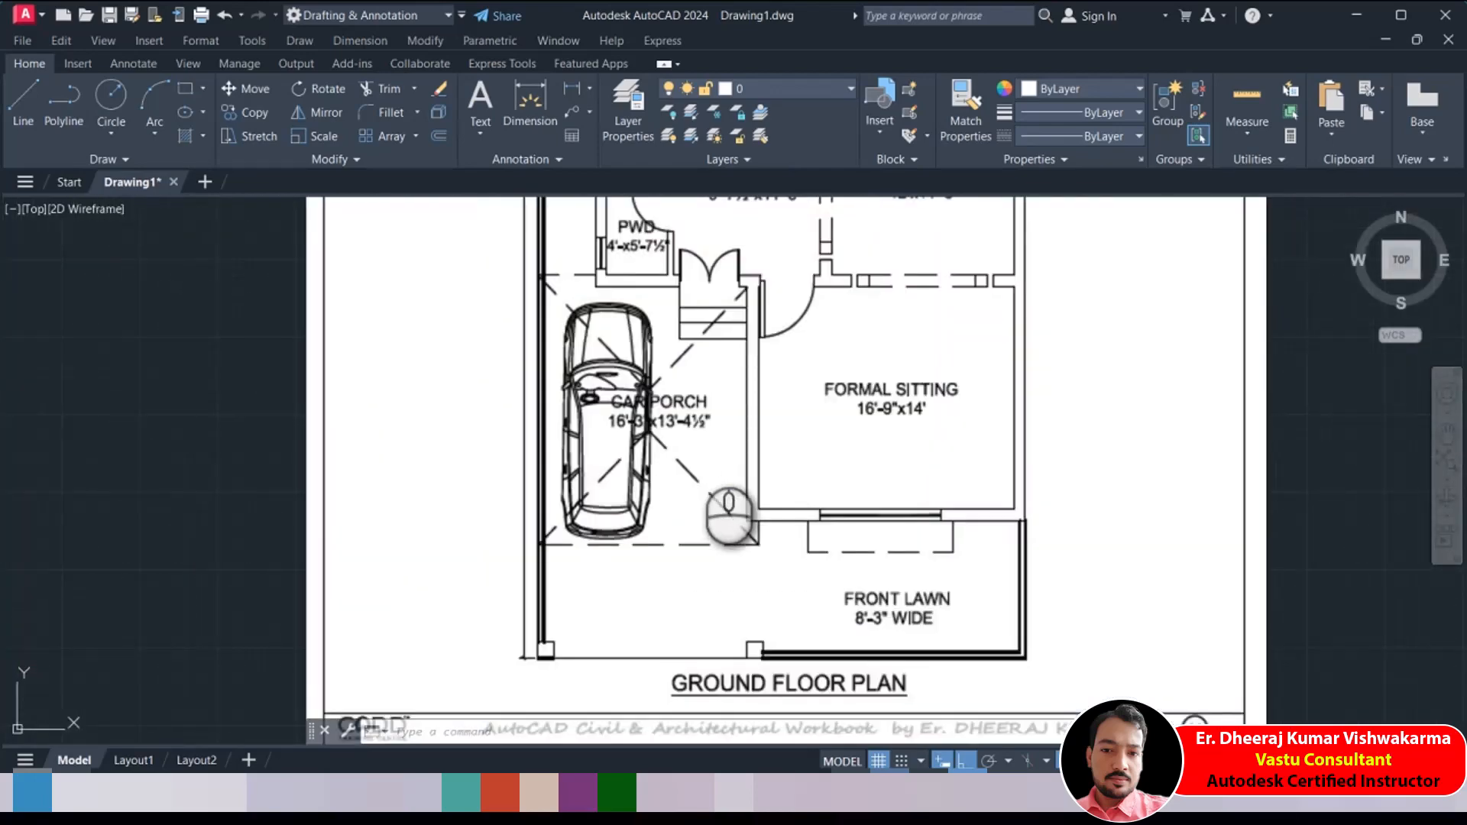
pyautogui.scroll(-2, 730, 512)
pyautogui.scroll(6, 371, 491)
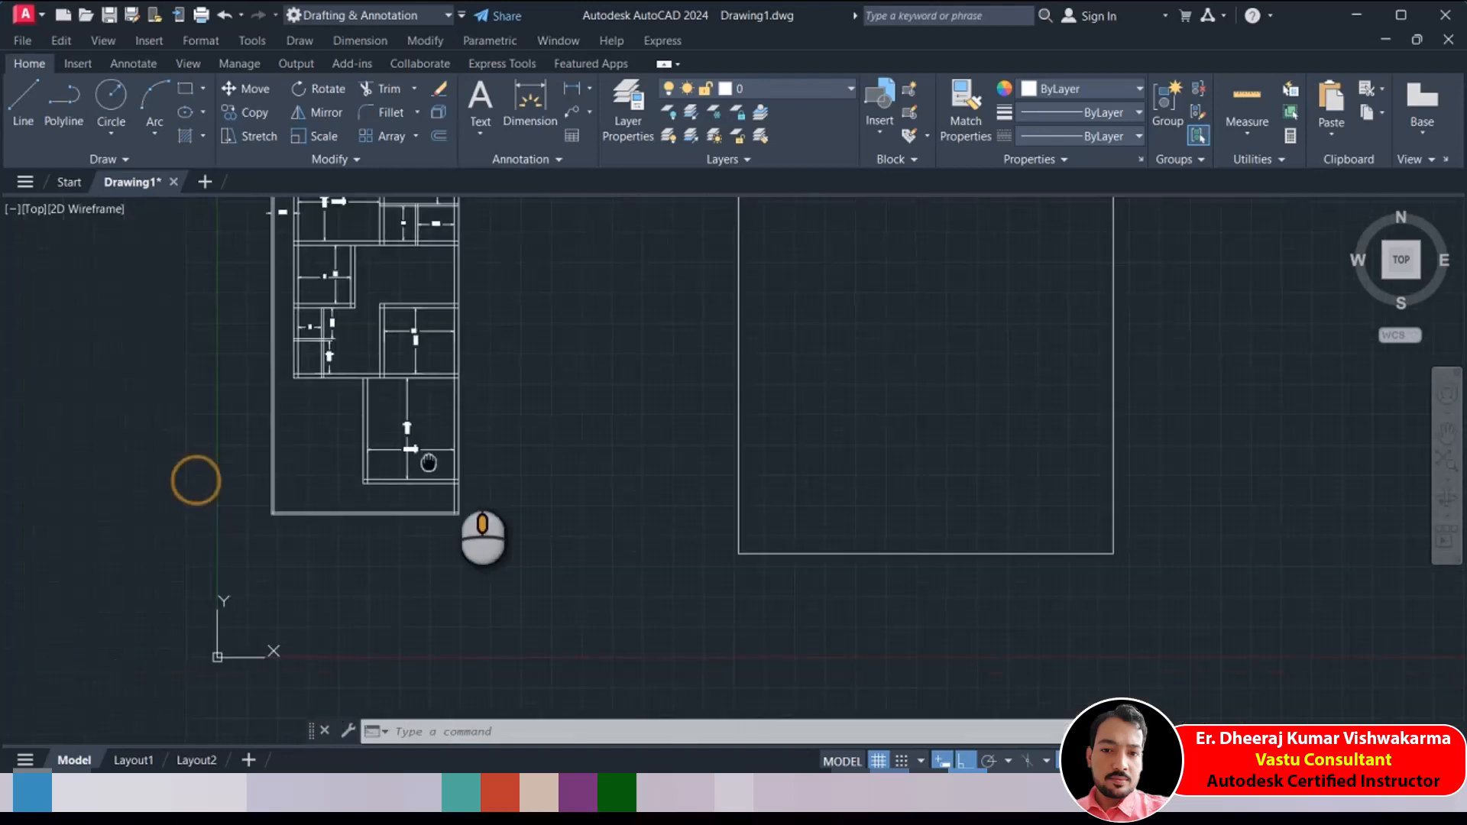
pyautogui.moveTo(558, 471); pyautogui.dragTo(508, 464, button='middle')
pyautogui.scroll(2, 549, 415)
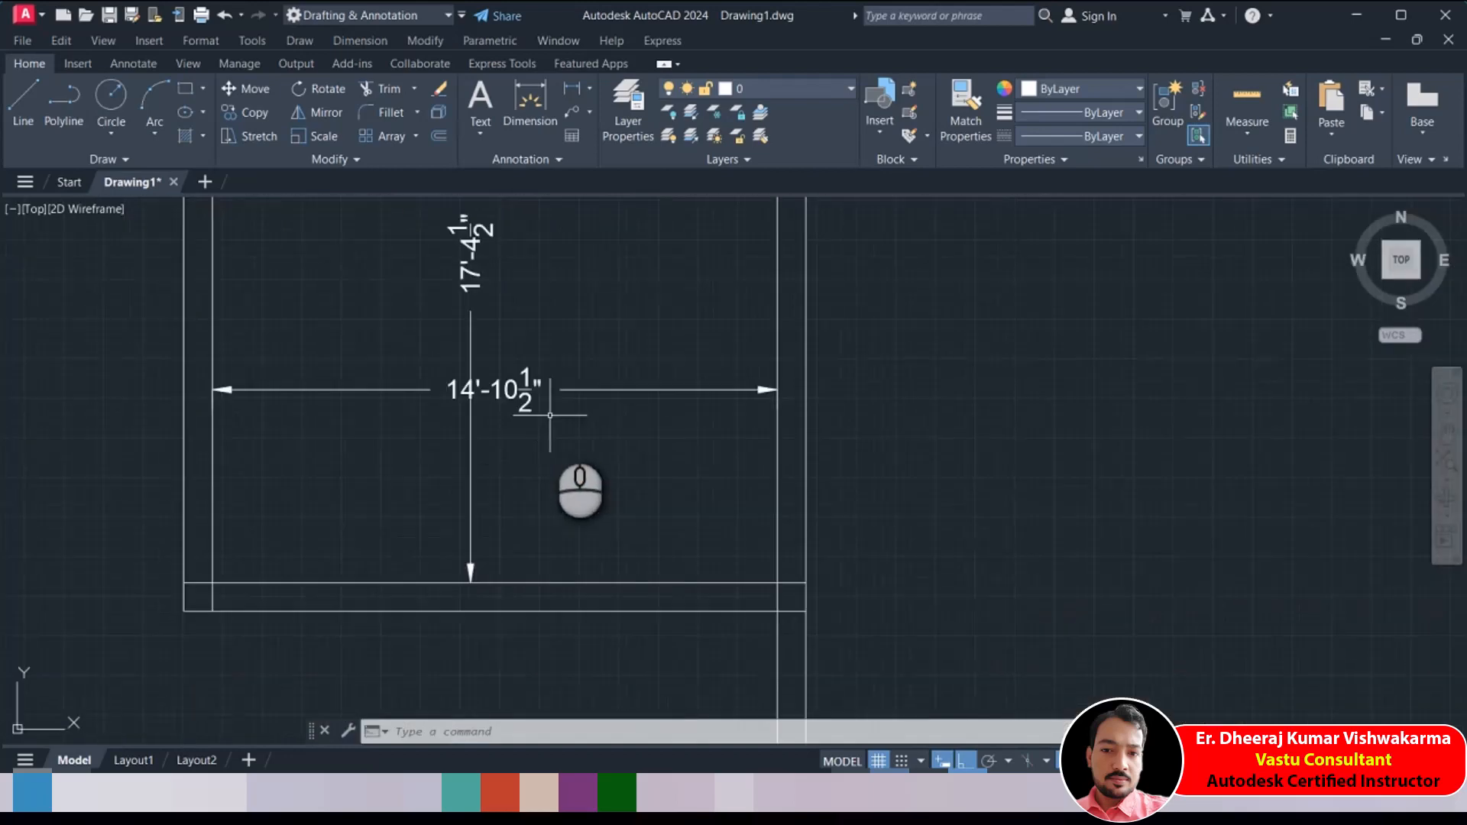
pyautogui.scroll(1, 535, 413)
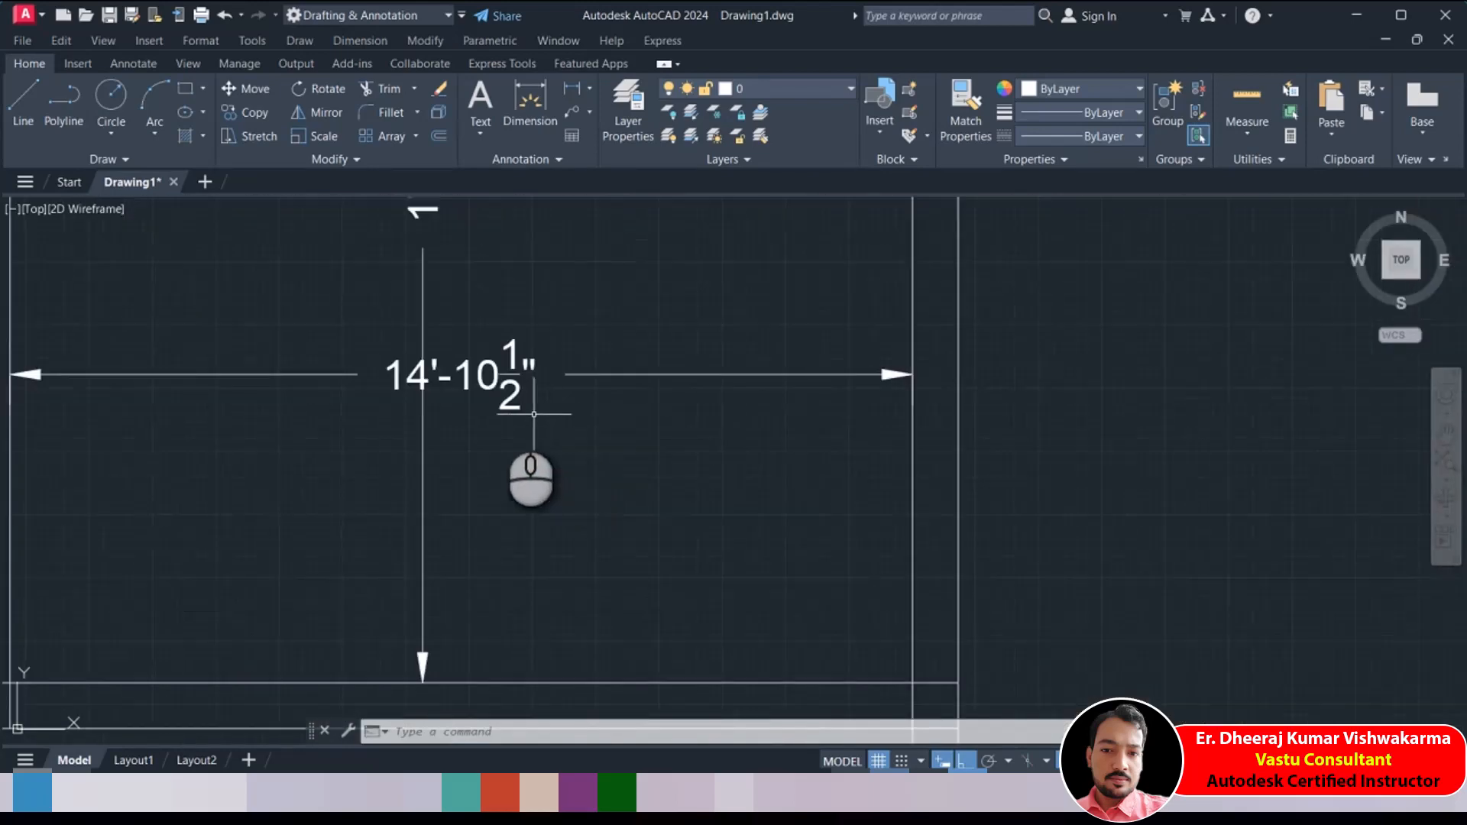
pyautogui.scroll(-1, 477, 405)
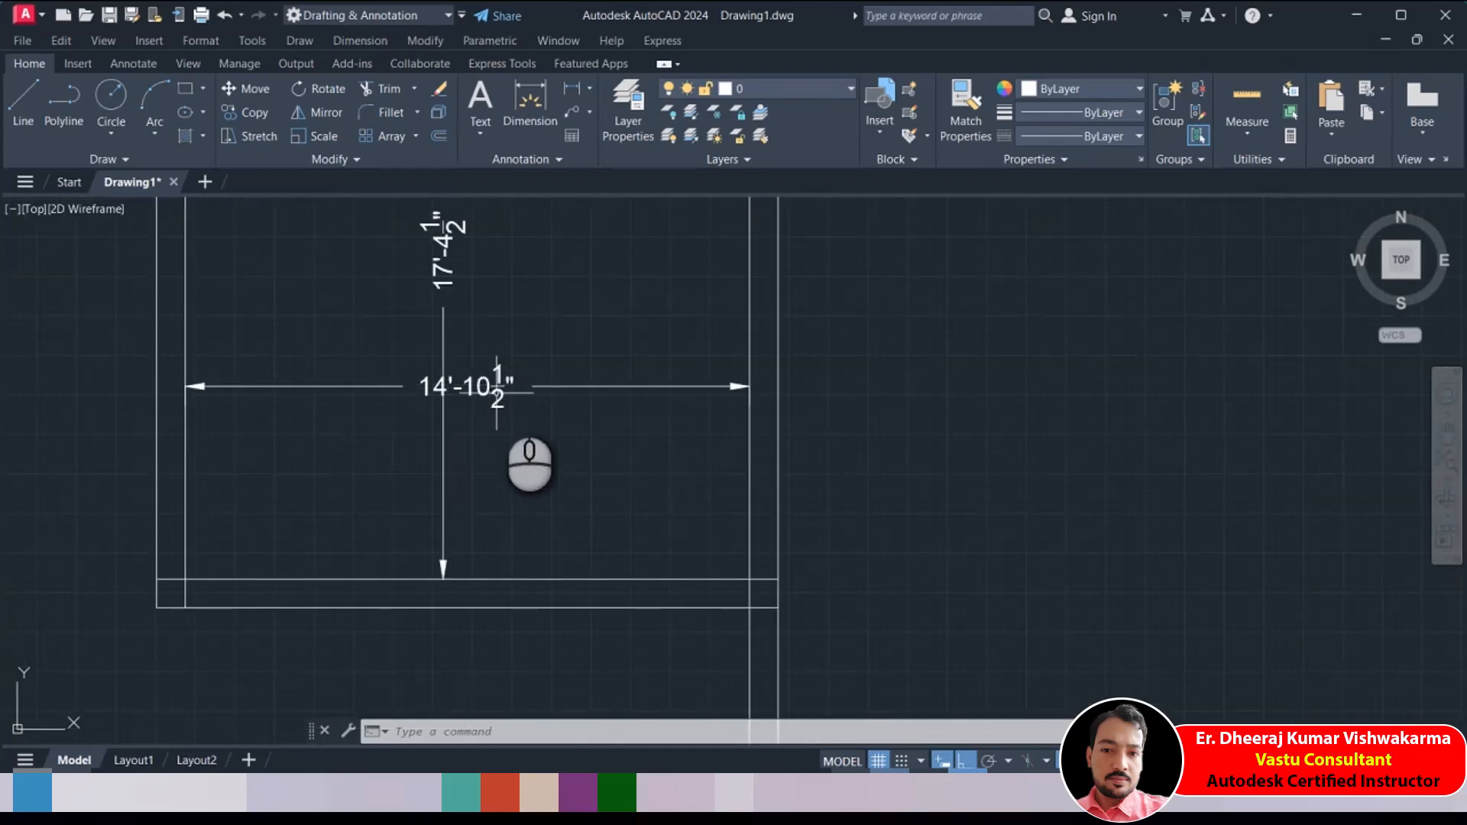
# Stretch the formal sitting room's left wall 1'10.5" to the left, widening the room
pyautogui.moveTo(495, 391)
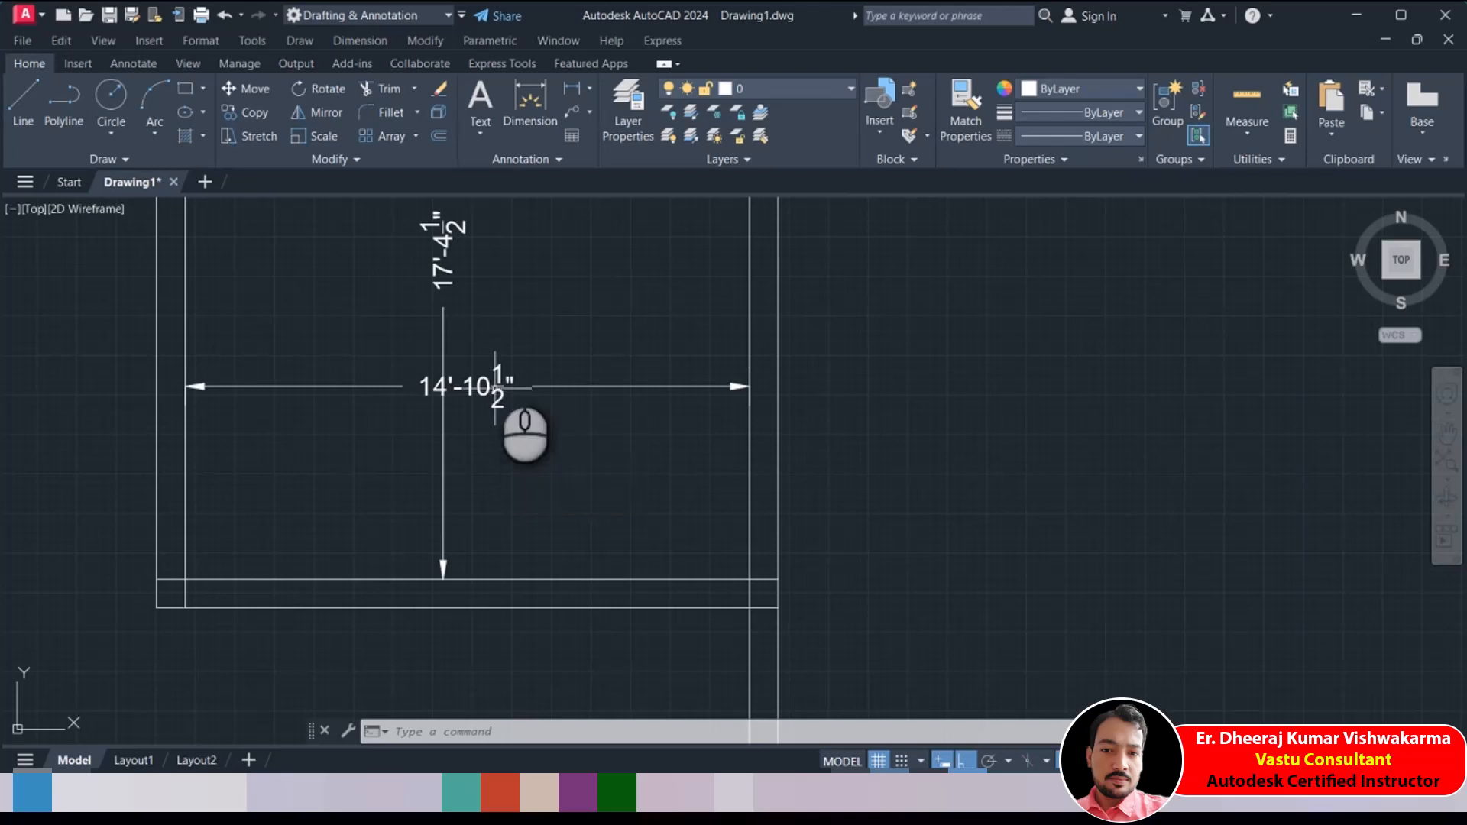
pyautogui.moveTo(507, 338)
pyautogui.mouseDown(button='middle')
pyautogui.moveTo(443, 338)
pyautogui.moveTo(420, 367)
pyautogui.mouseUp(button='middle')
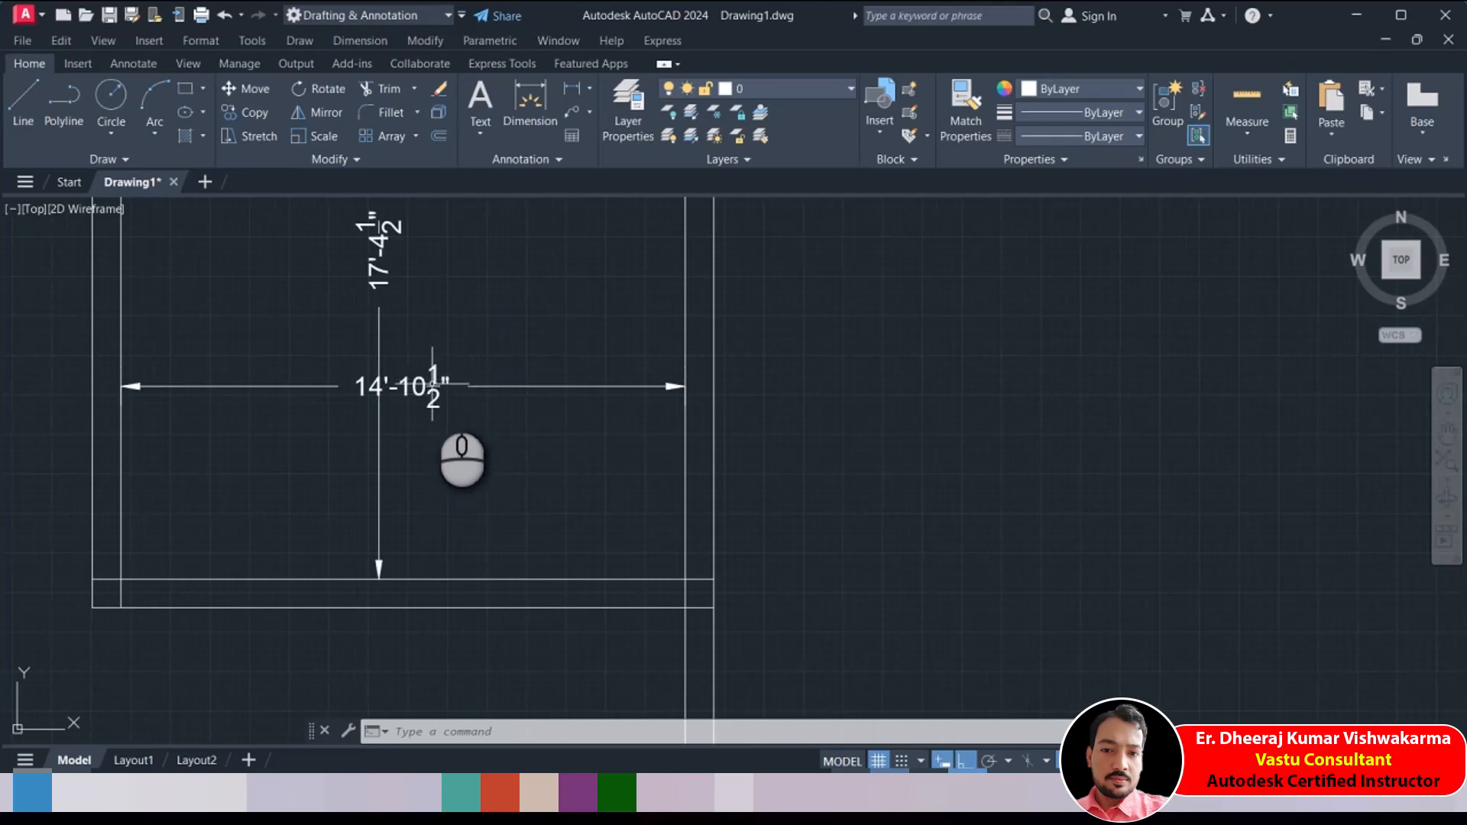
pyautogui.moveTo(433, 385)
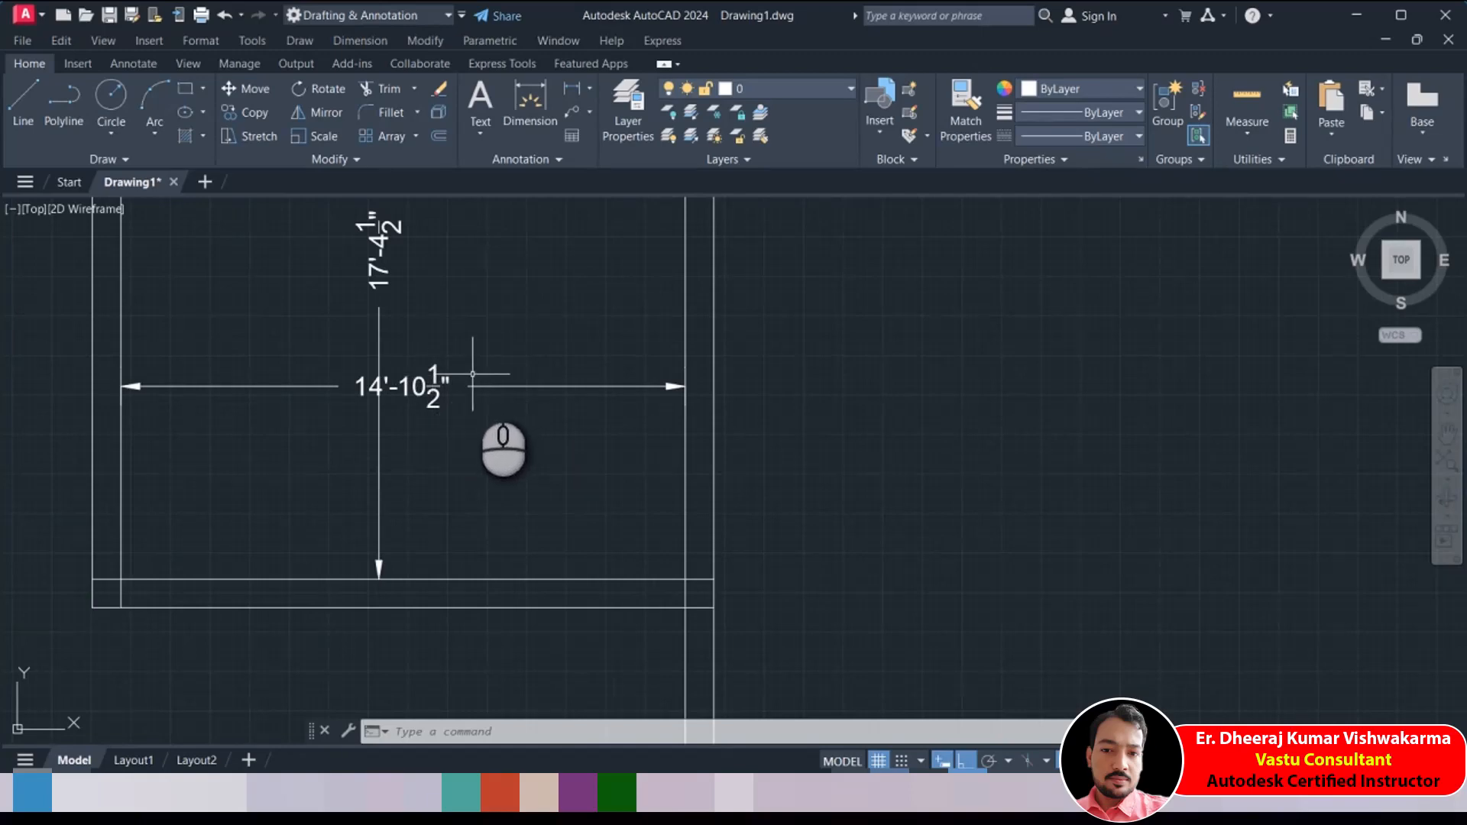
pyautogui.scroll(-2, 444, 368)
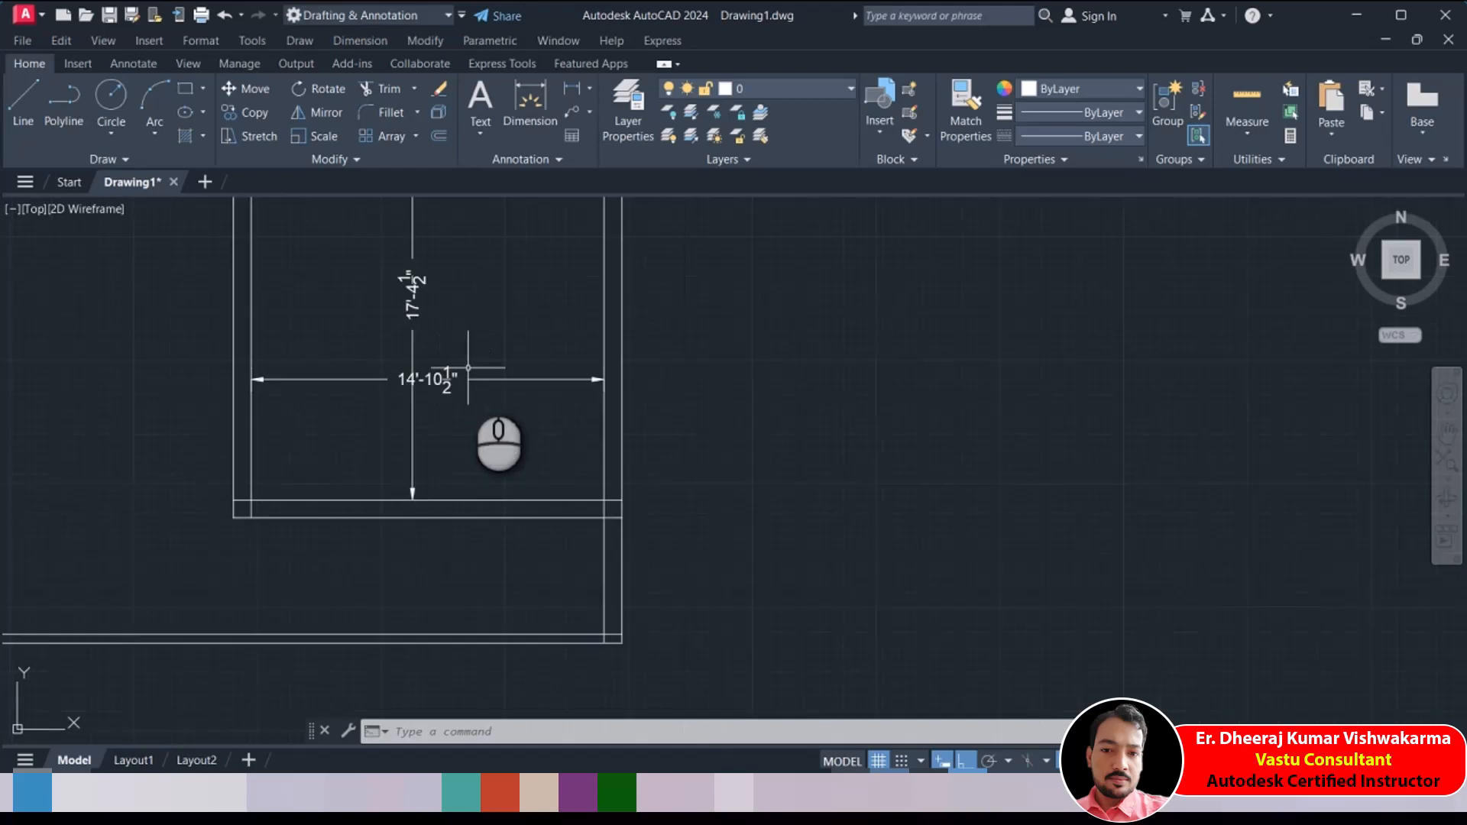
pyautogui.scroll(-2, 363, 380)
pyautogui.moveTo(340, 356); pyautogui.dragTo(405, 407, button='middle')
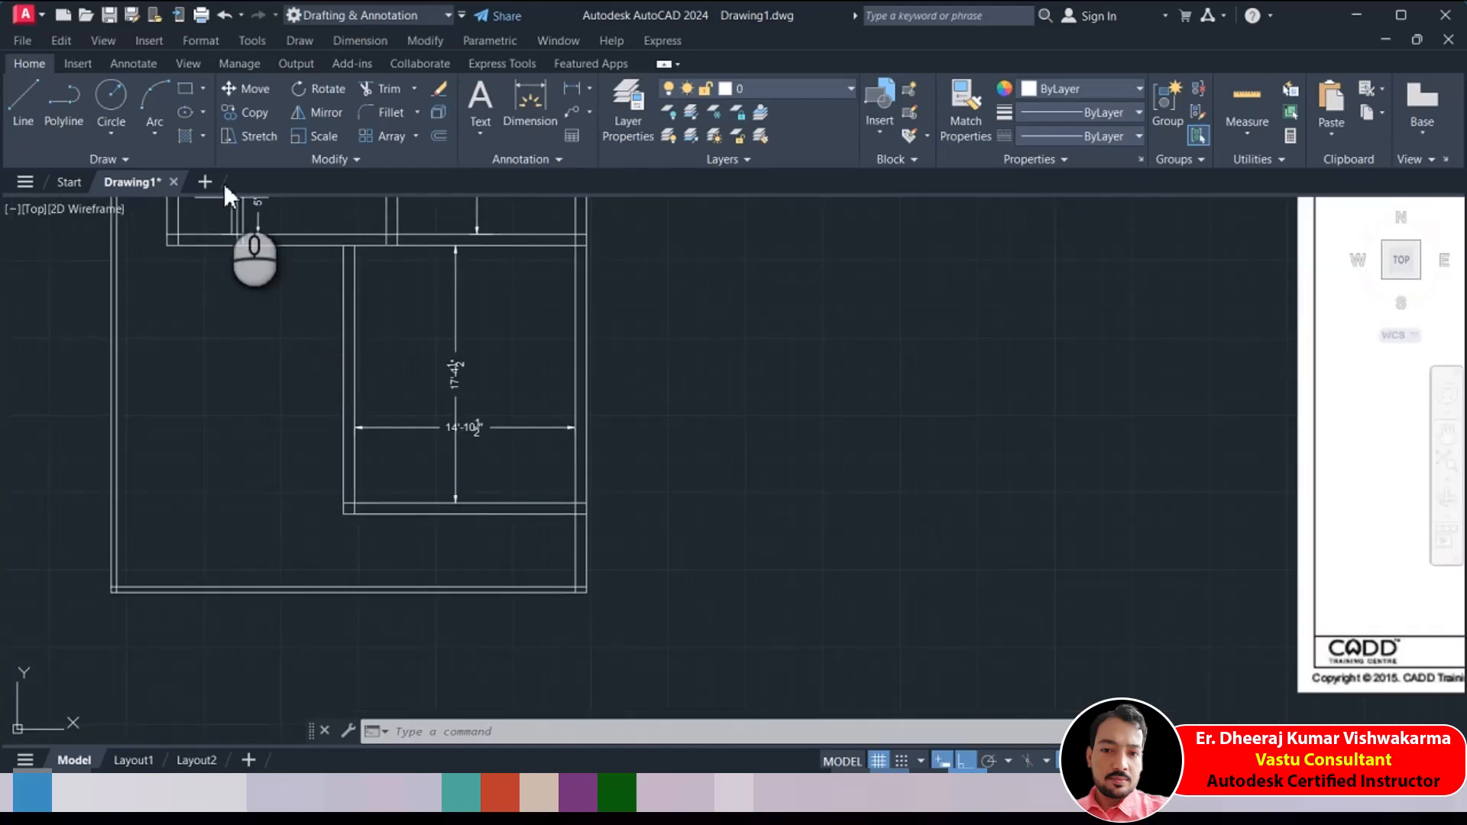
pyautogui.click(258, 138)
pyautogui.click(365, 211)
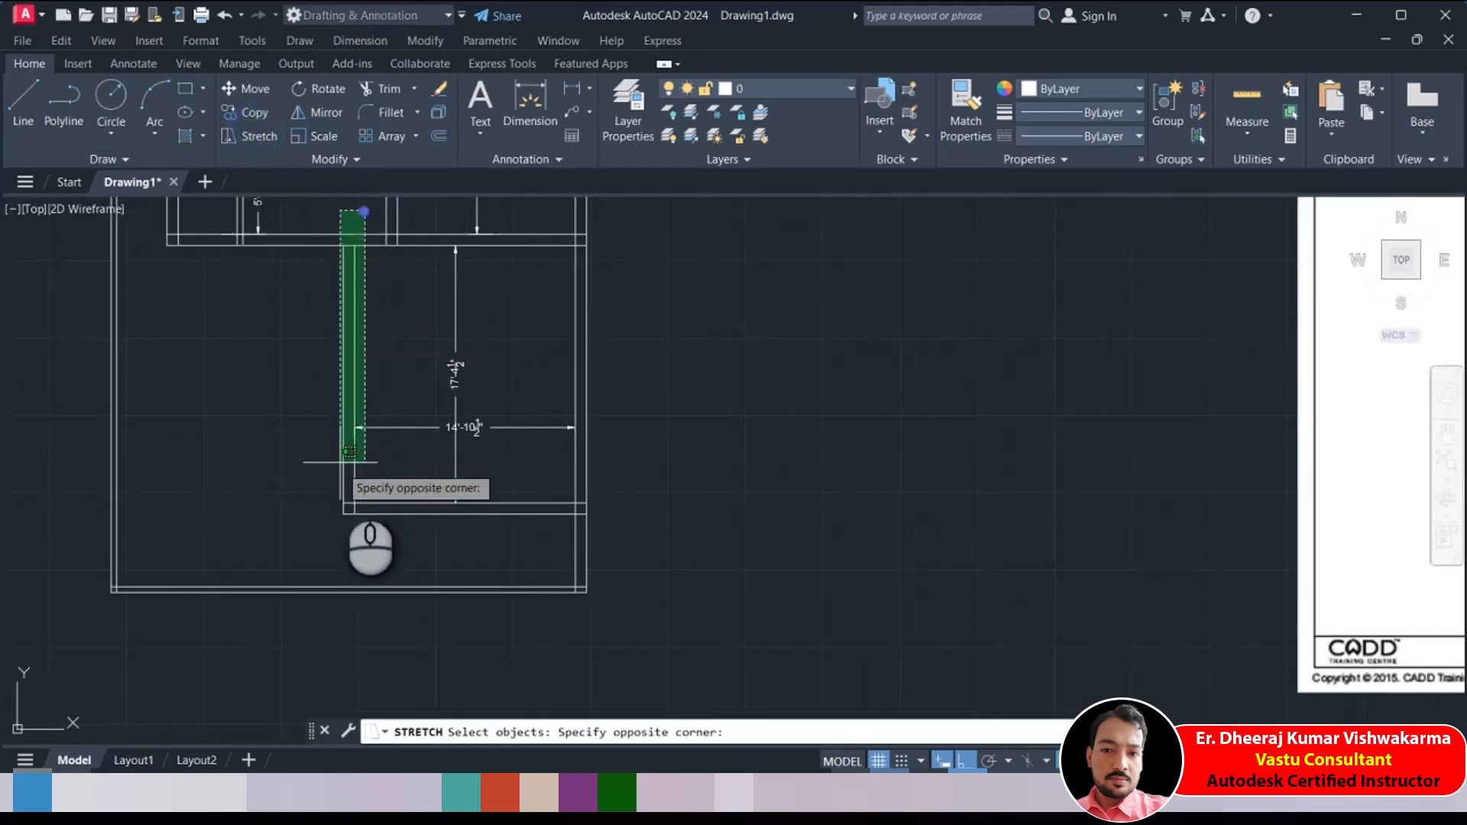
pyautogui.click(324, 543)
pyautogui.press('Return')
pyautogui.click(269, 421)
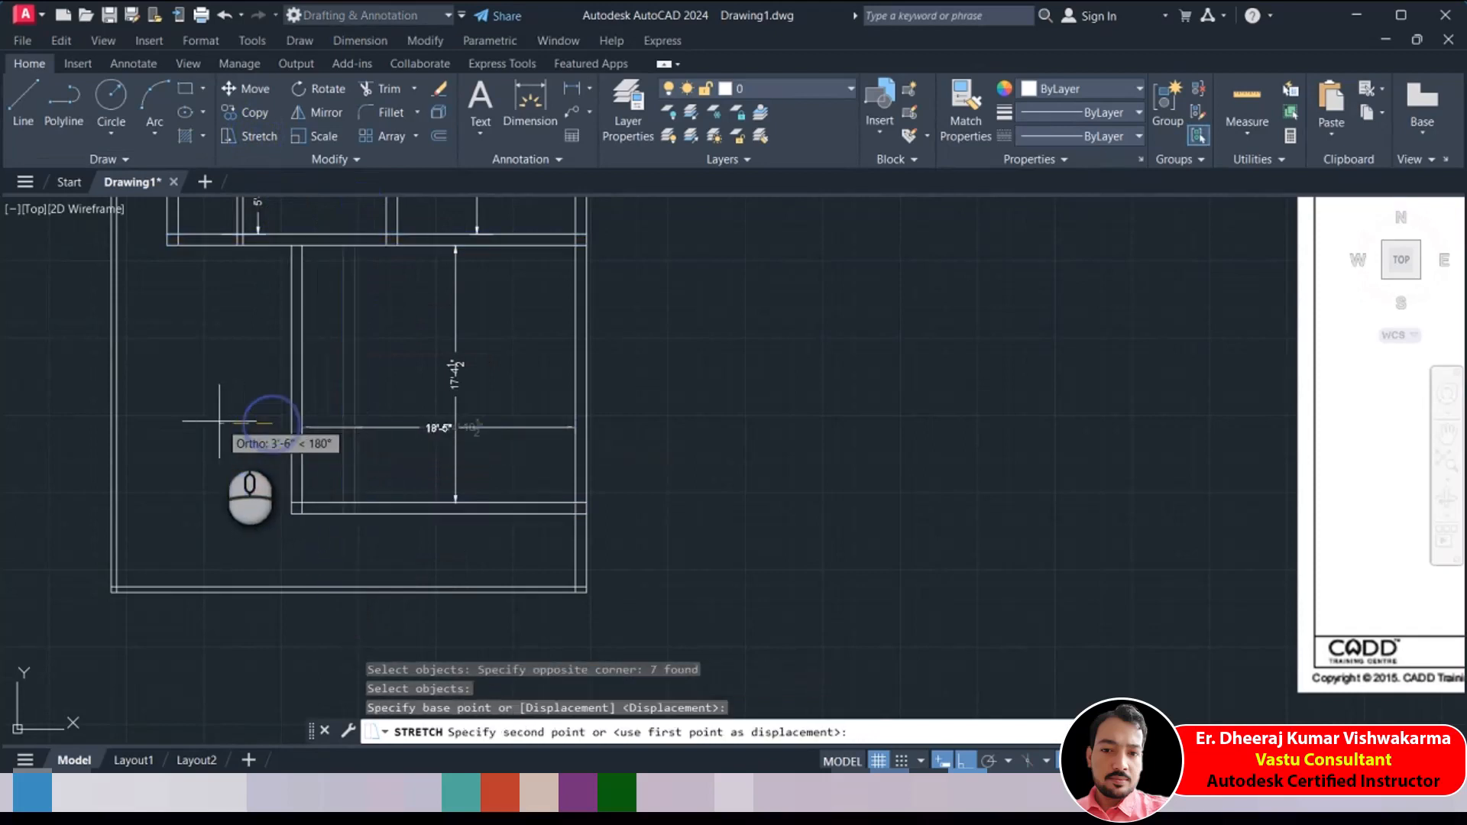
pyautogui.write("1'10.5")
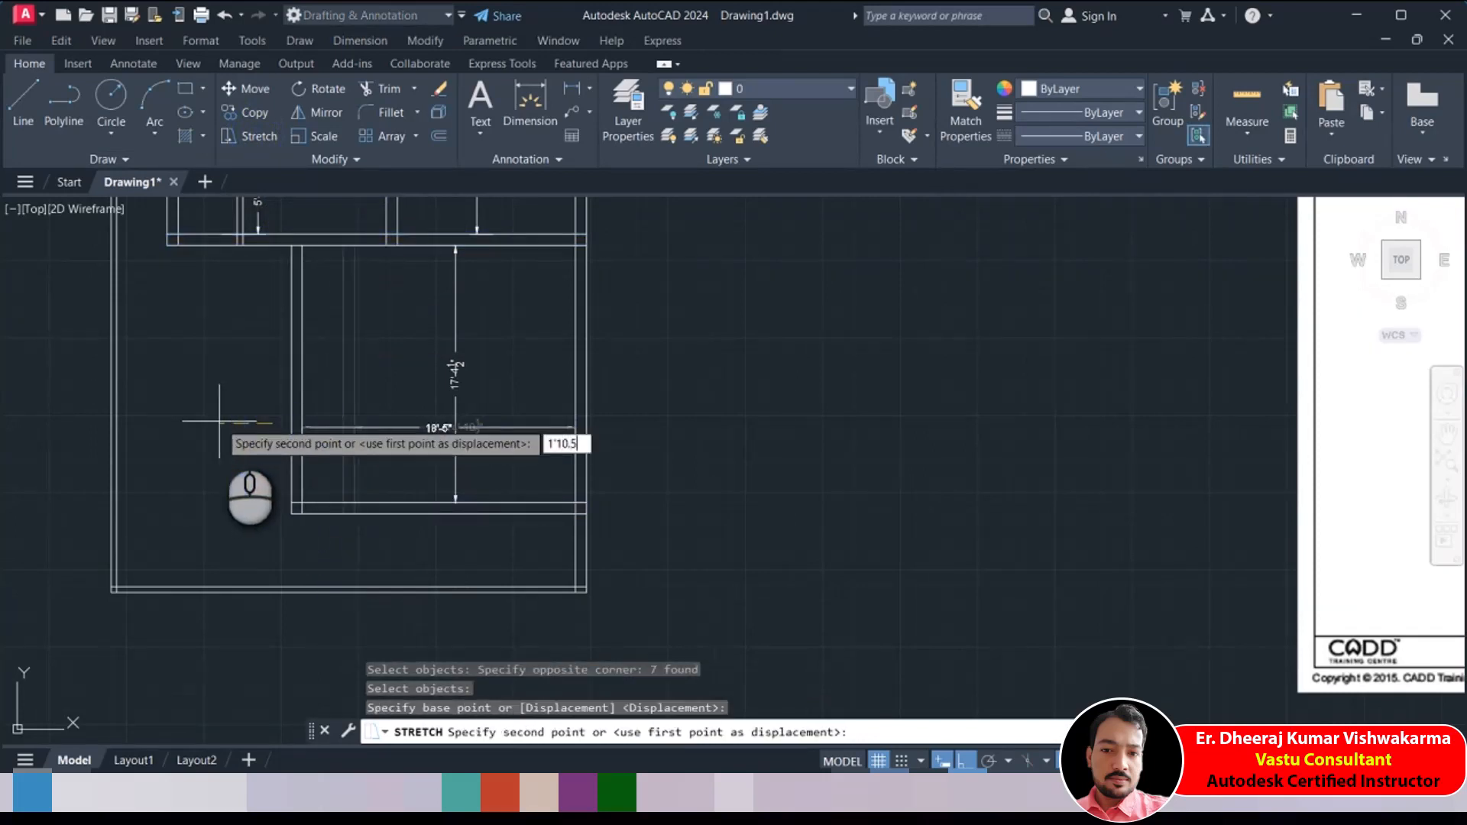
pyautogui.press('Return')
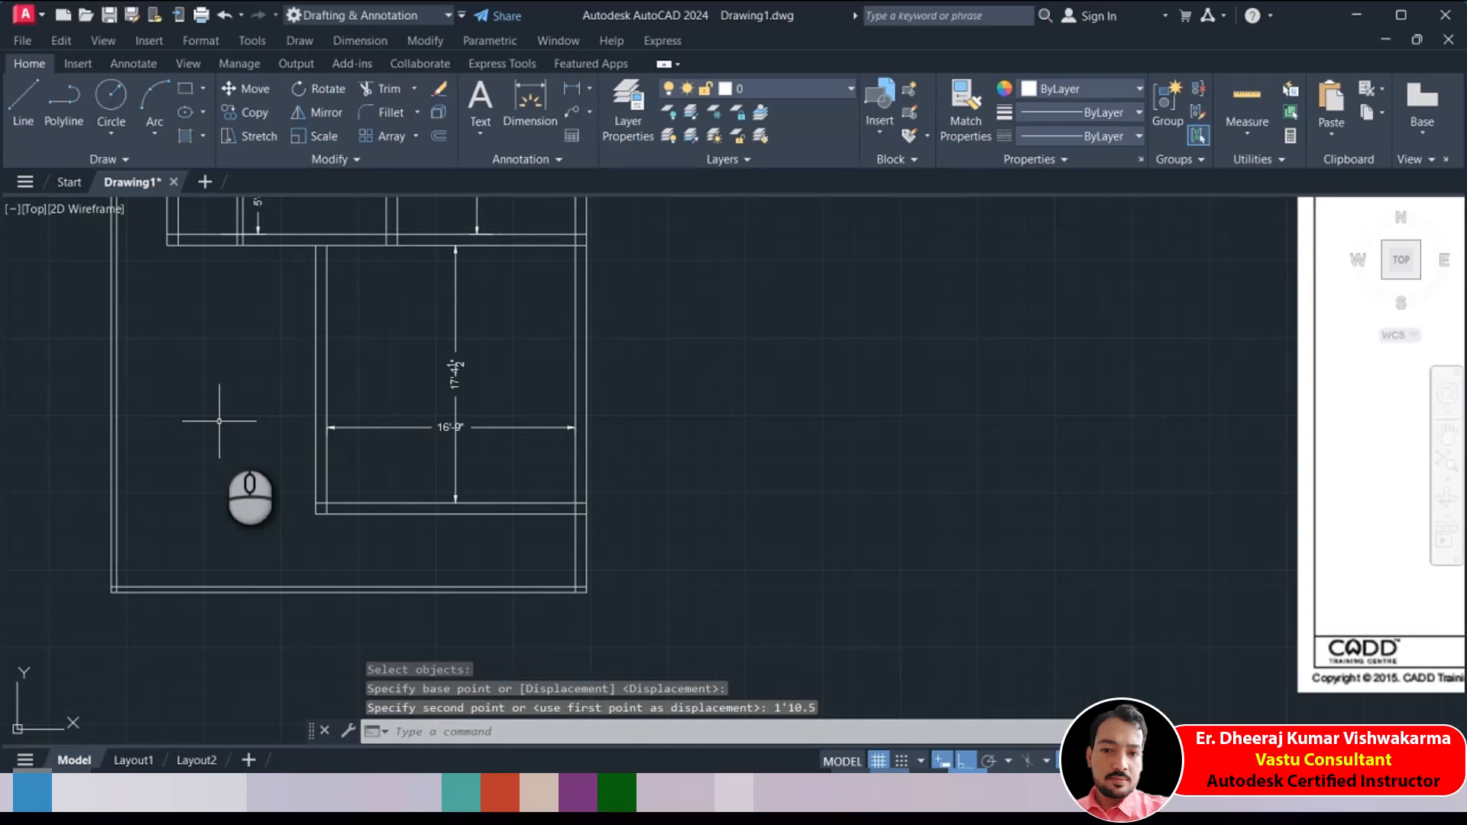
# Stretch the formal sitting room's lower wall 3'4.5" upward, reducing the room's depth
pyautogui.scroll(-2, 220, 421)
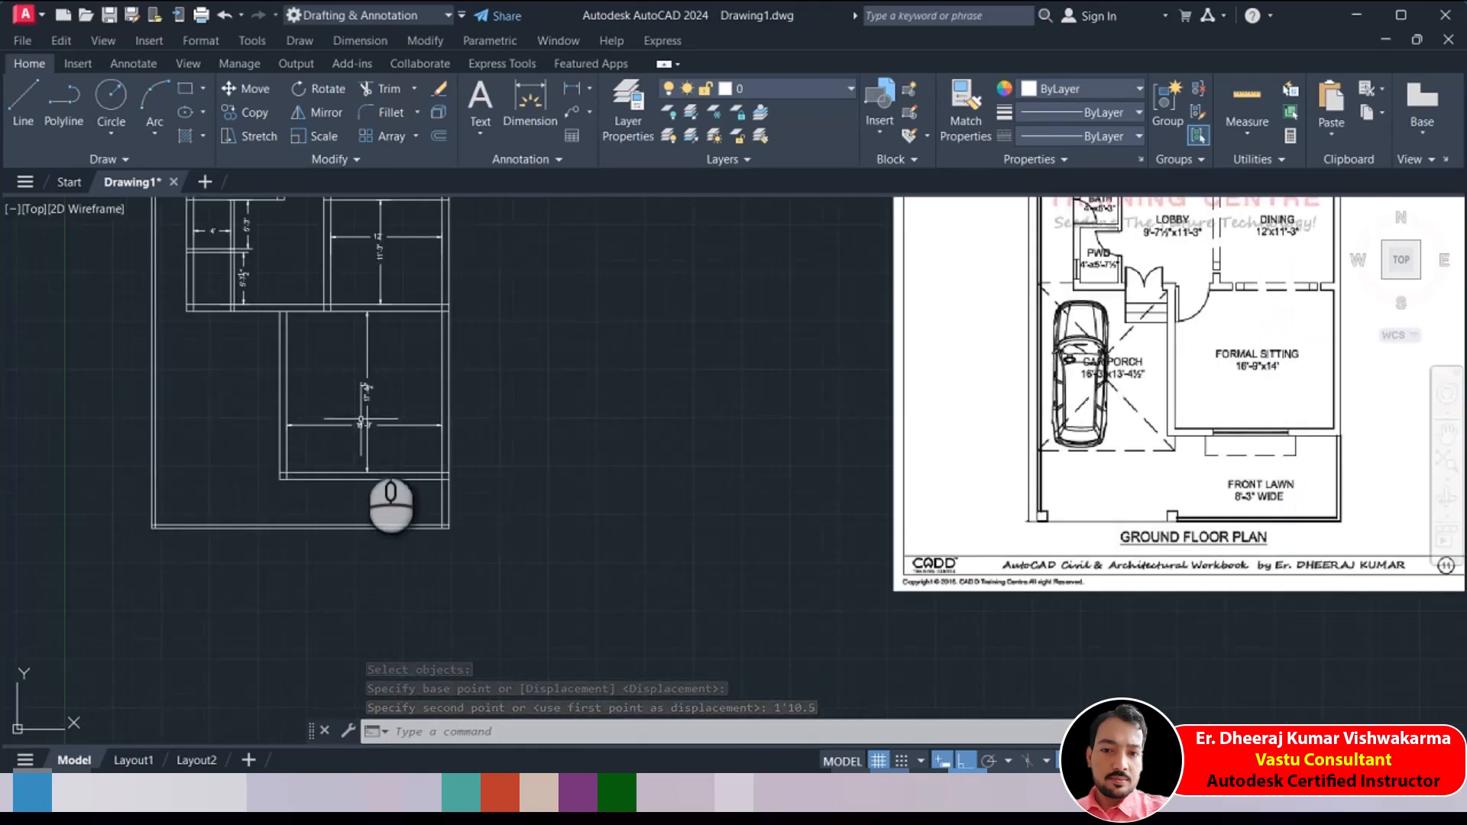
pyautogui.scroll(2, 379, 396)
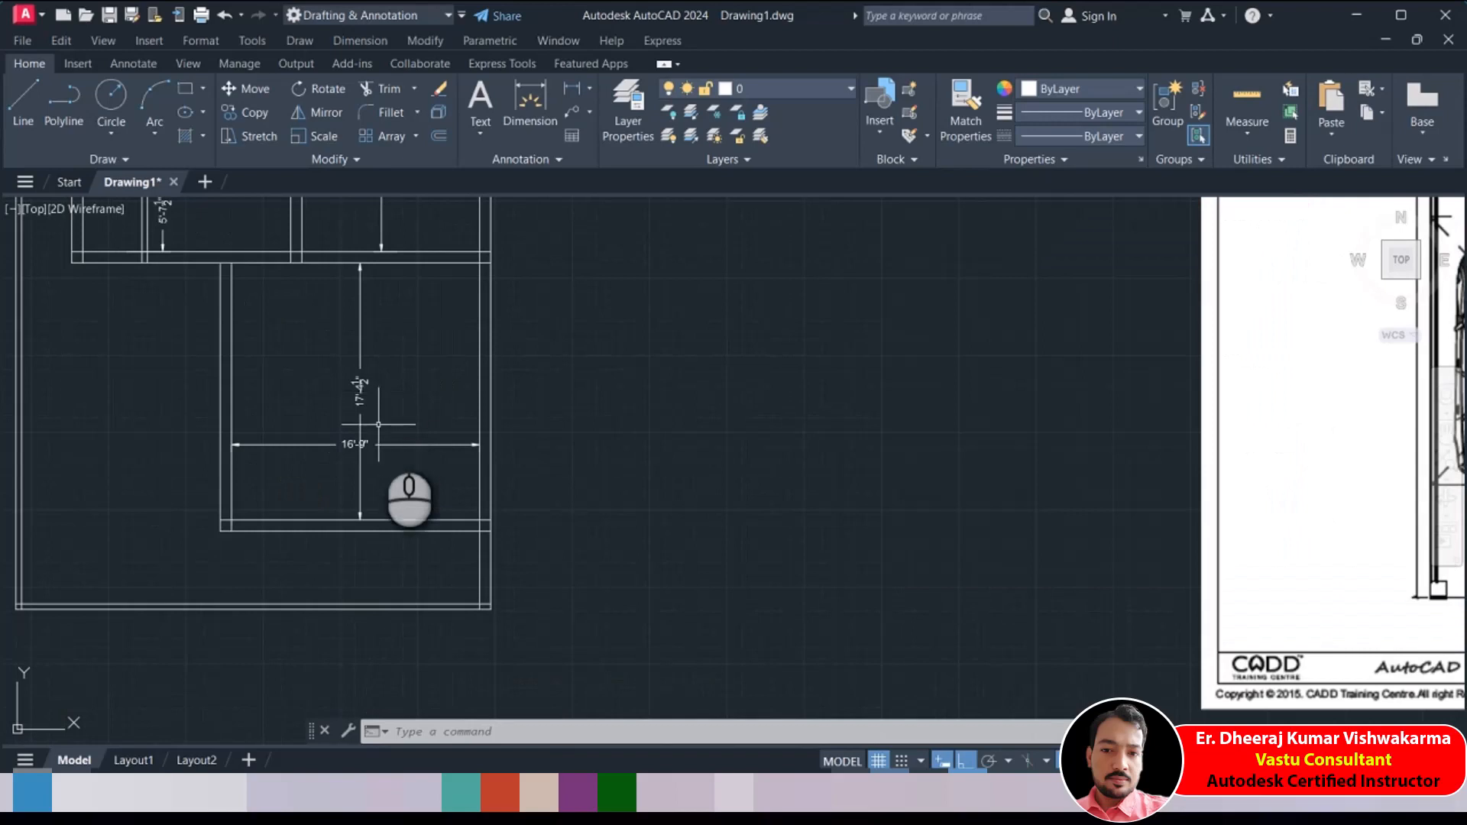
pyautogui.scroll(3, 349, 446)
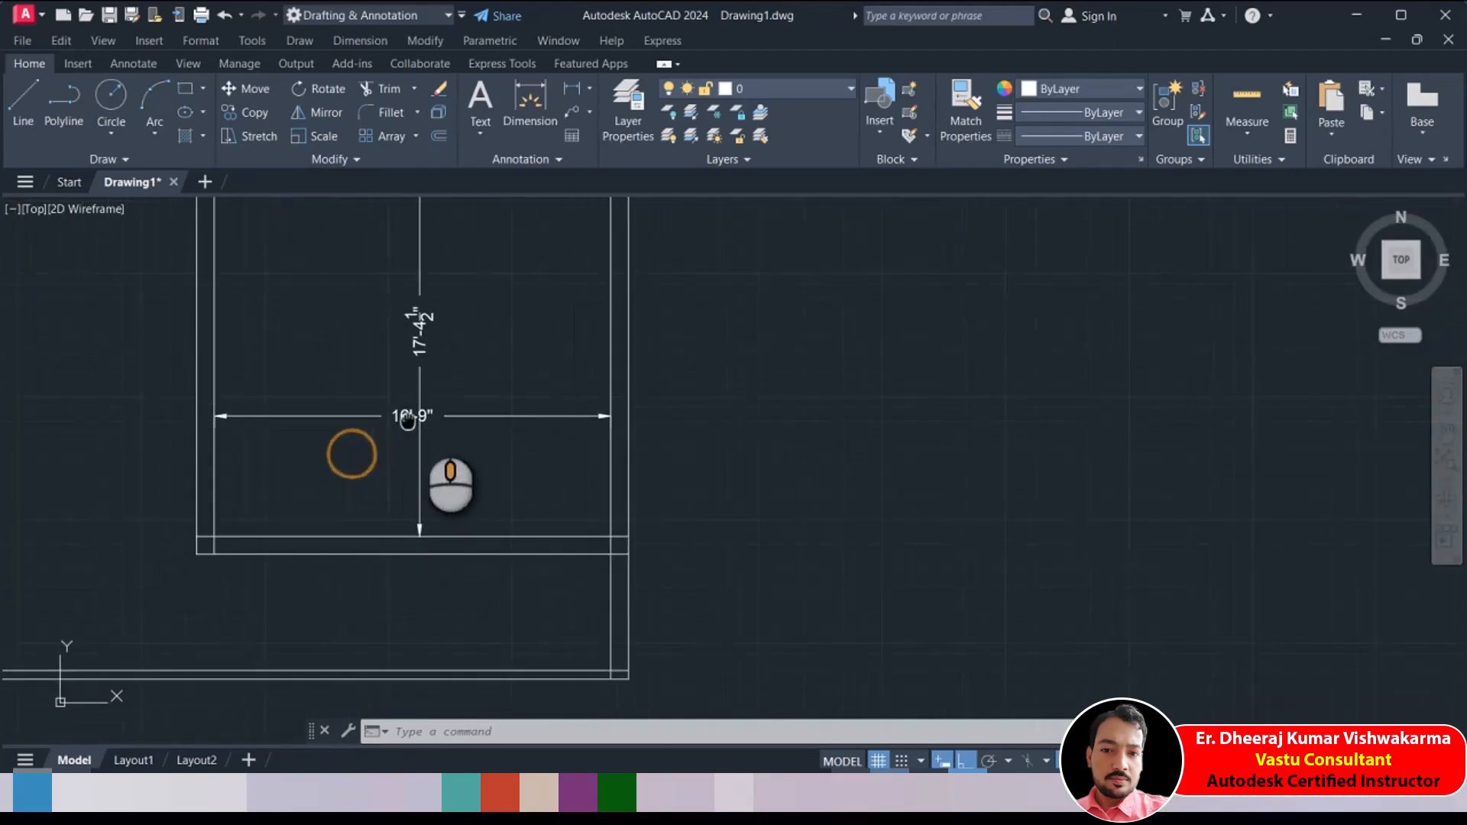
pyautogui.scroll(2, 414, 334)
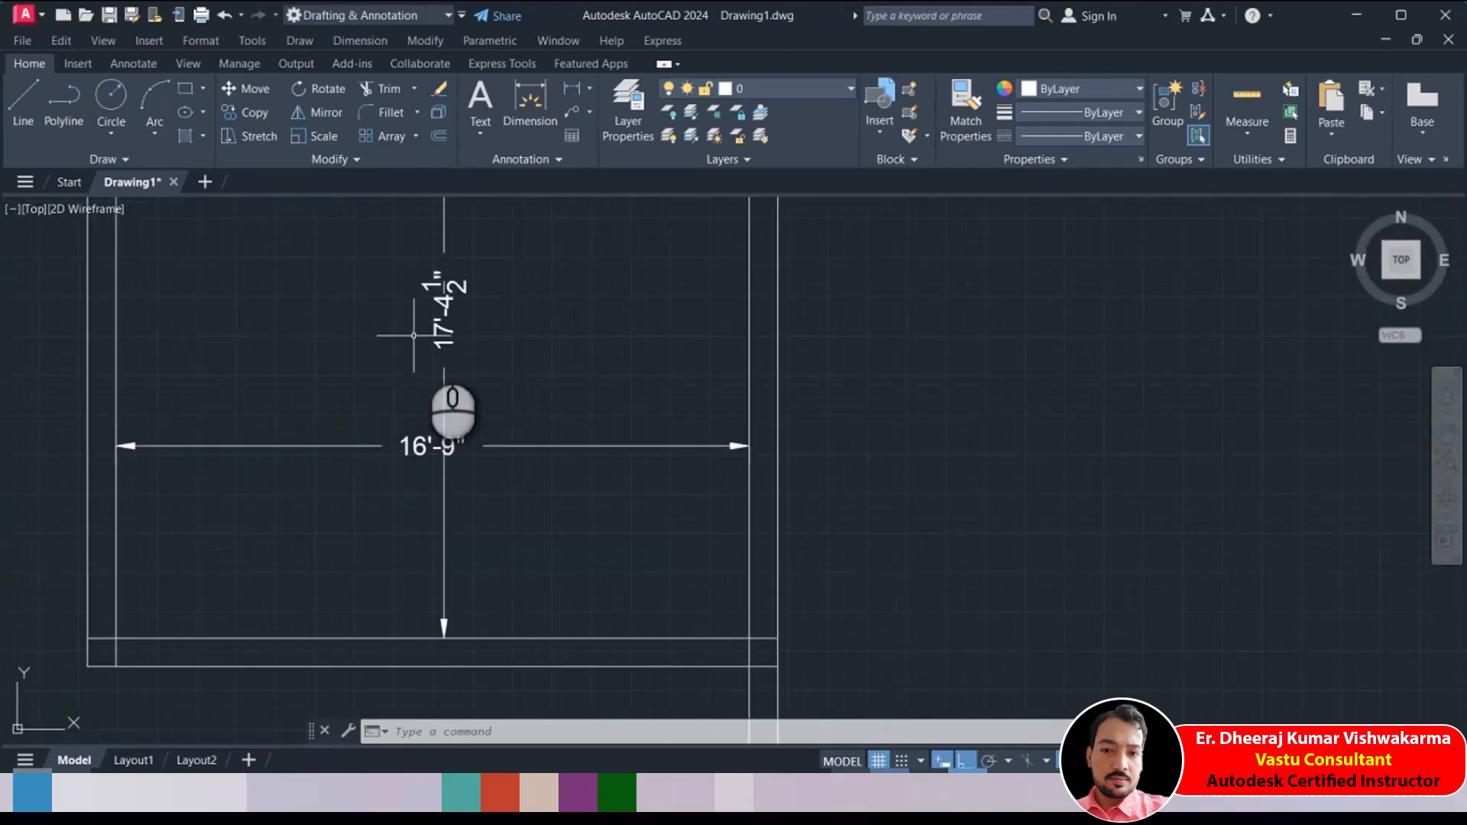
pyautogui.scroll(-2, 443, 325)
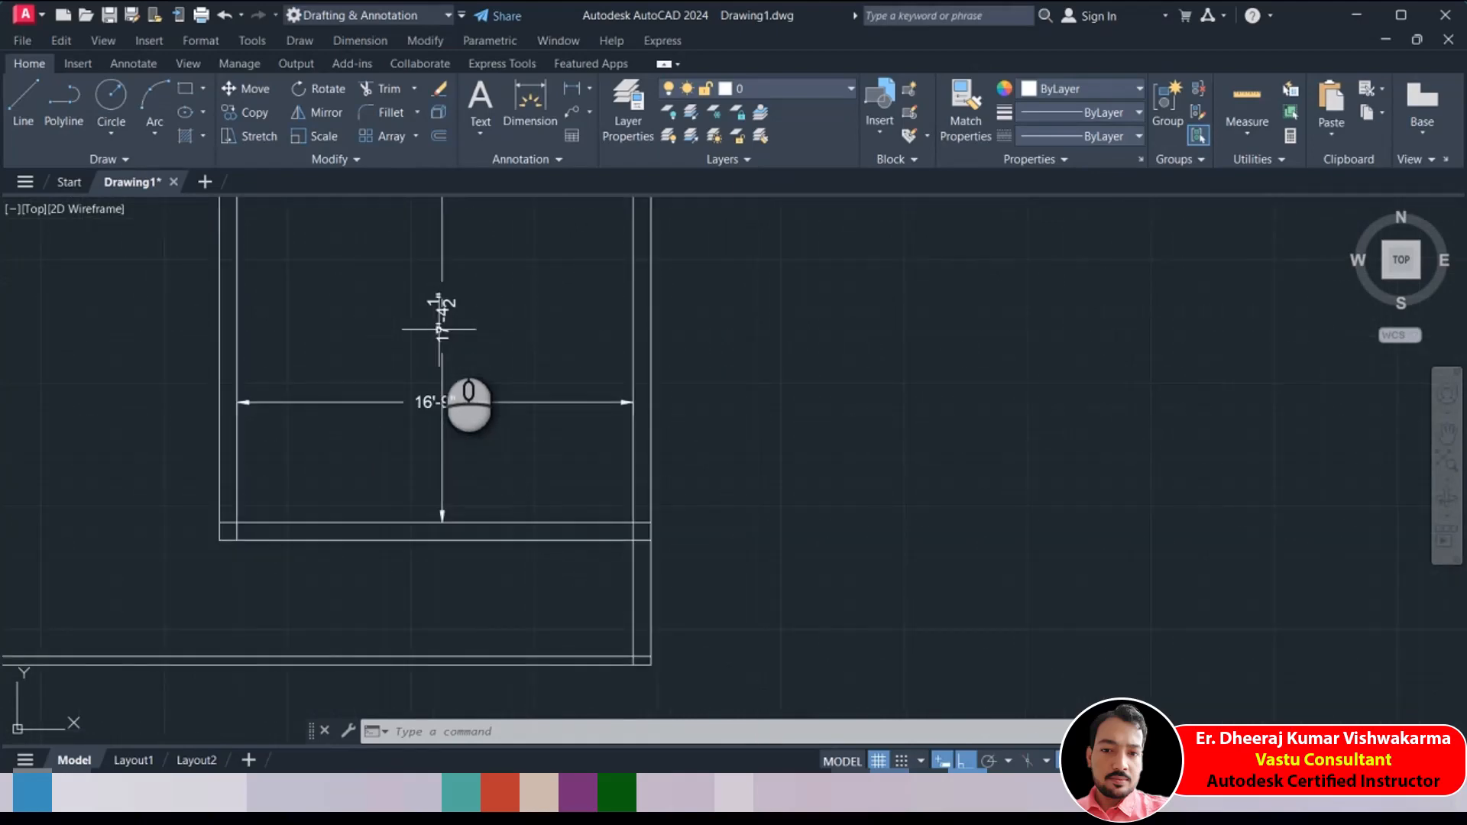
pyautogui.scroll(-1, 439, 329)
pyautogui.click(259, 136)
pyautogui.click(629, 441)
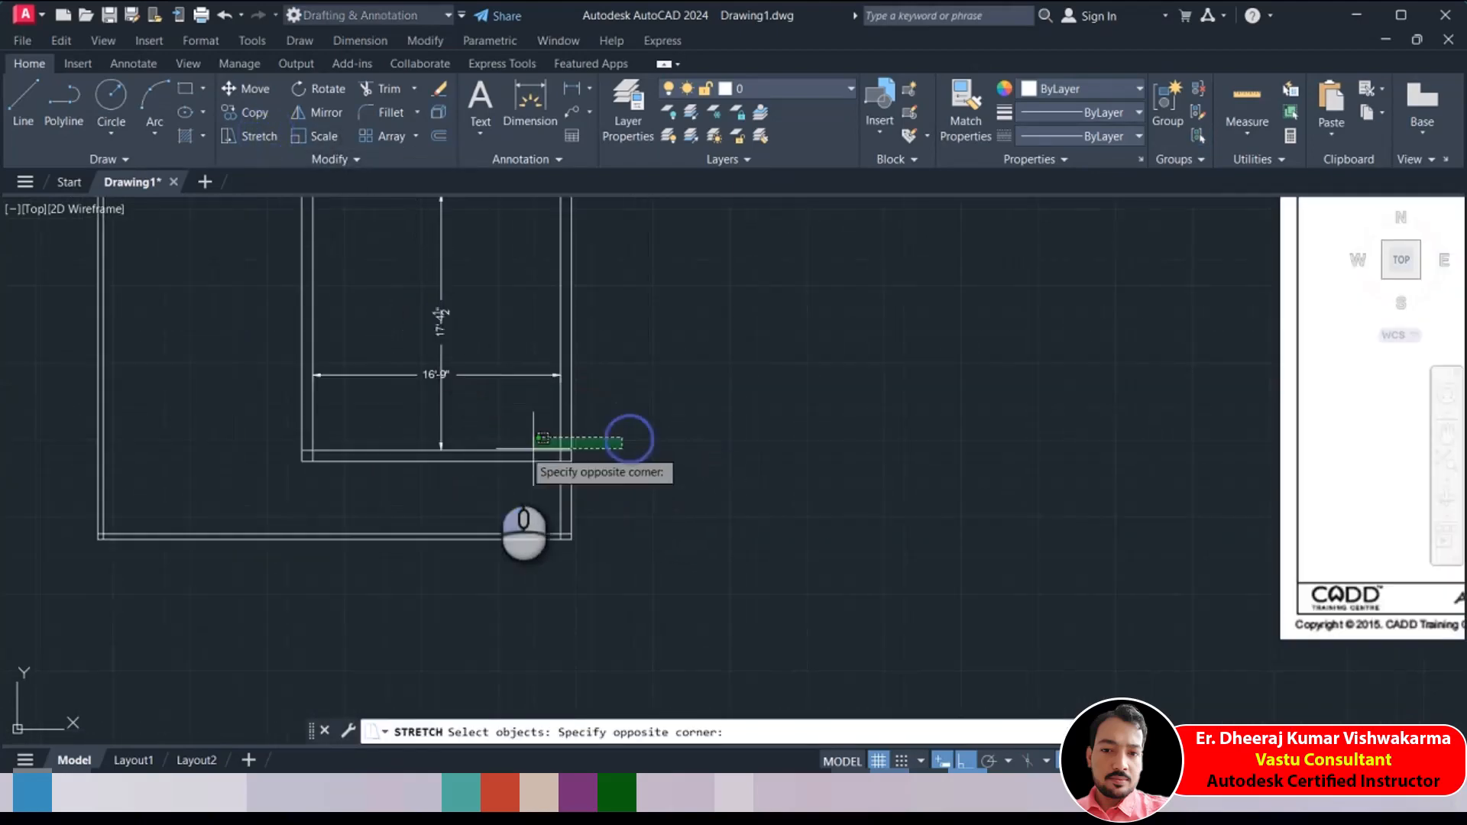
pyautogui.click(271, 480)
pyautogui.rightClick(658, 387)
pyautogui.click(700, 432)
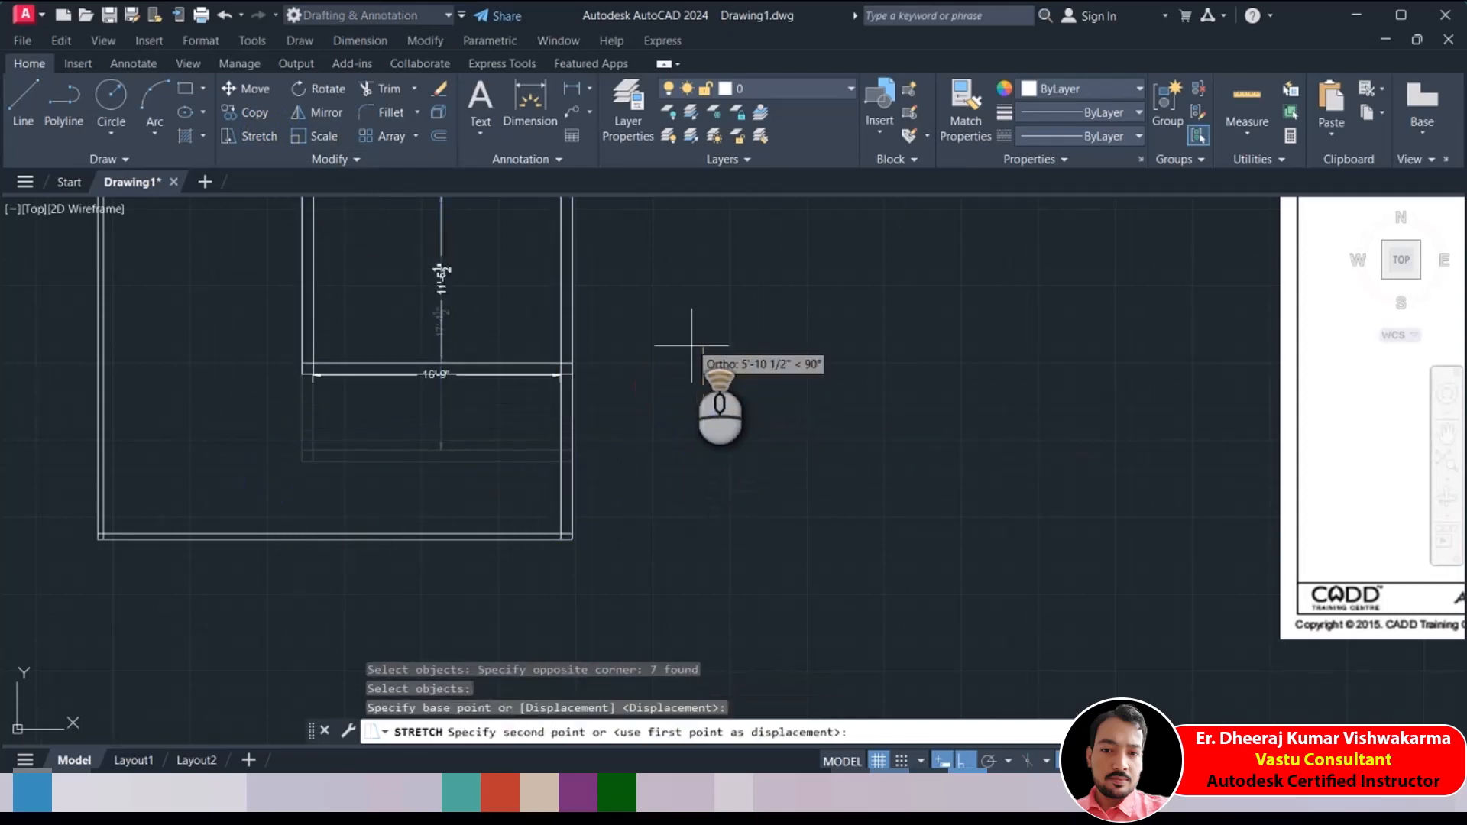
pyautogui.scroll(2, 686, 359)
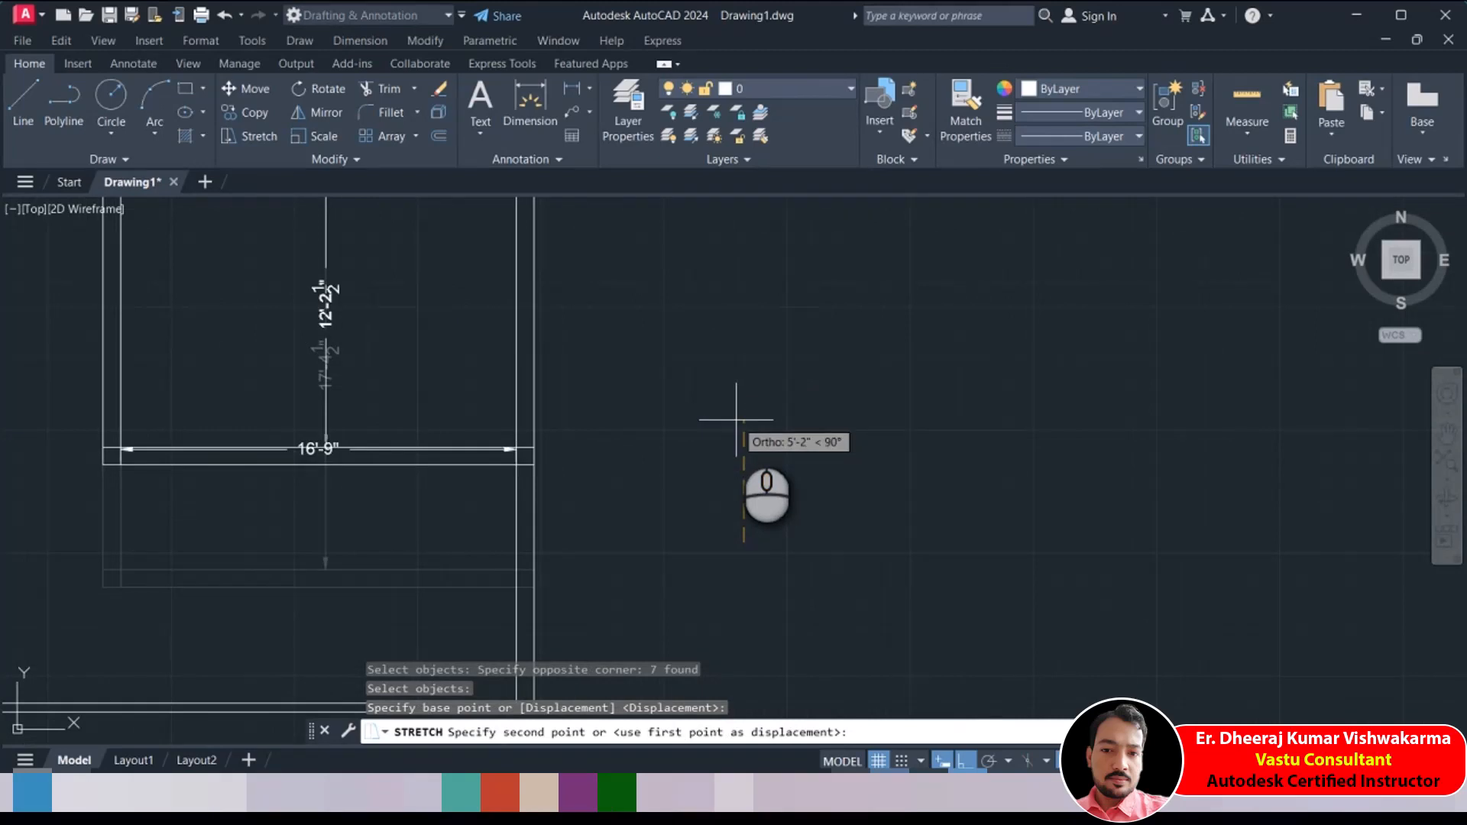
pyautogui.write("3'4.5")
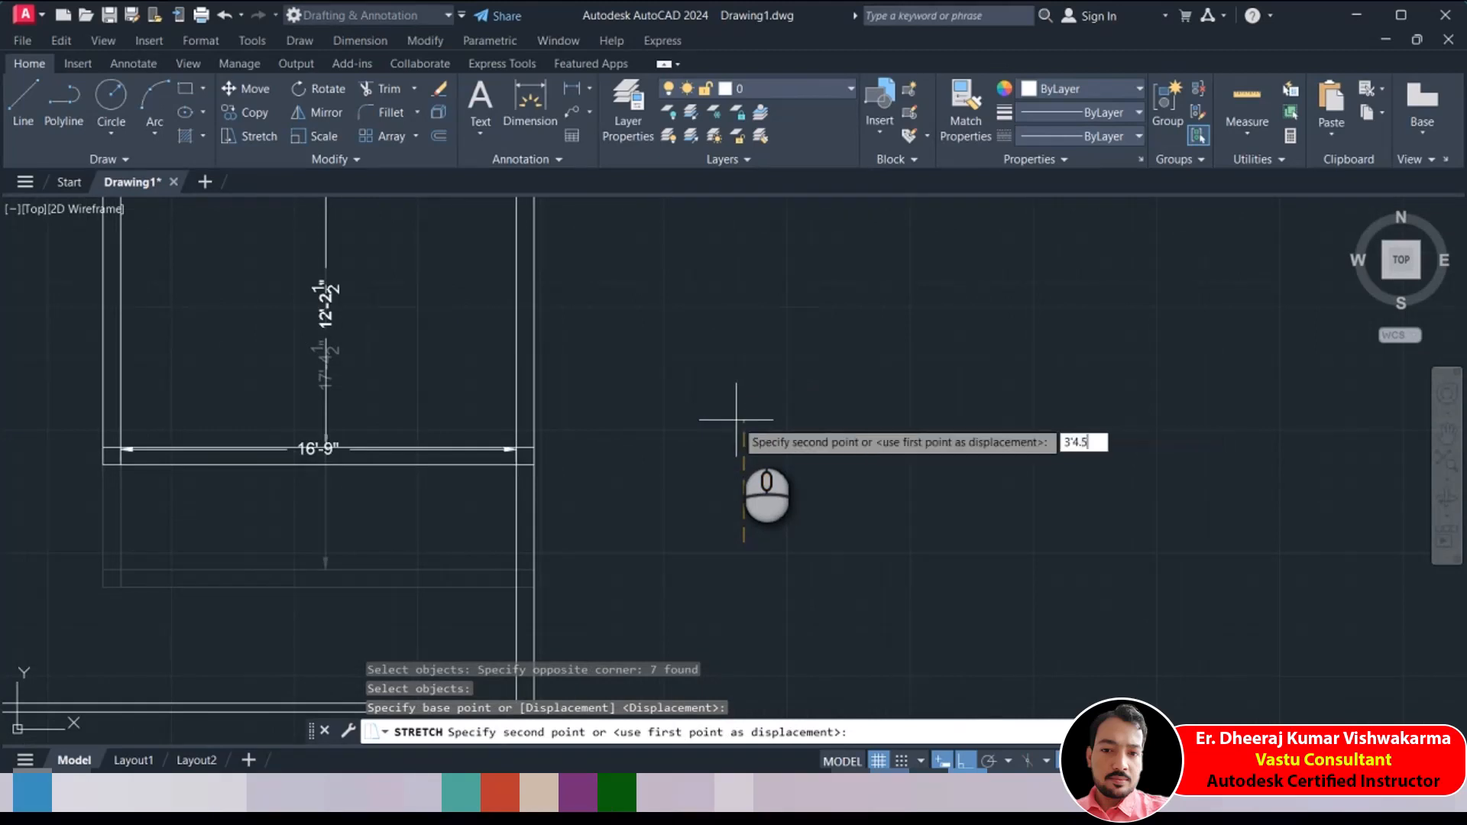
pyautogui.press('Return')
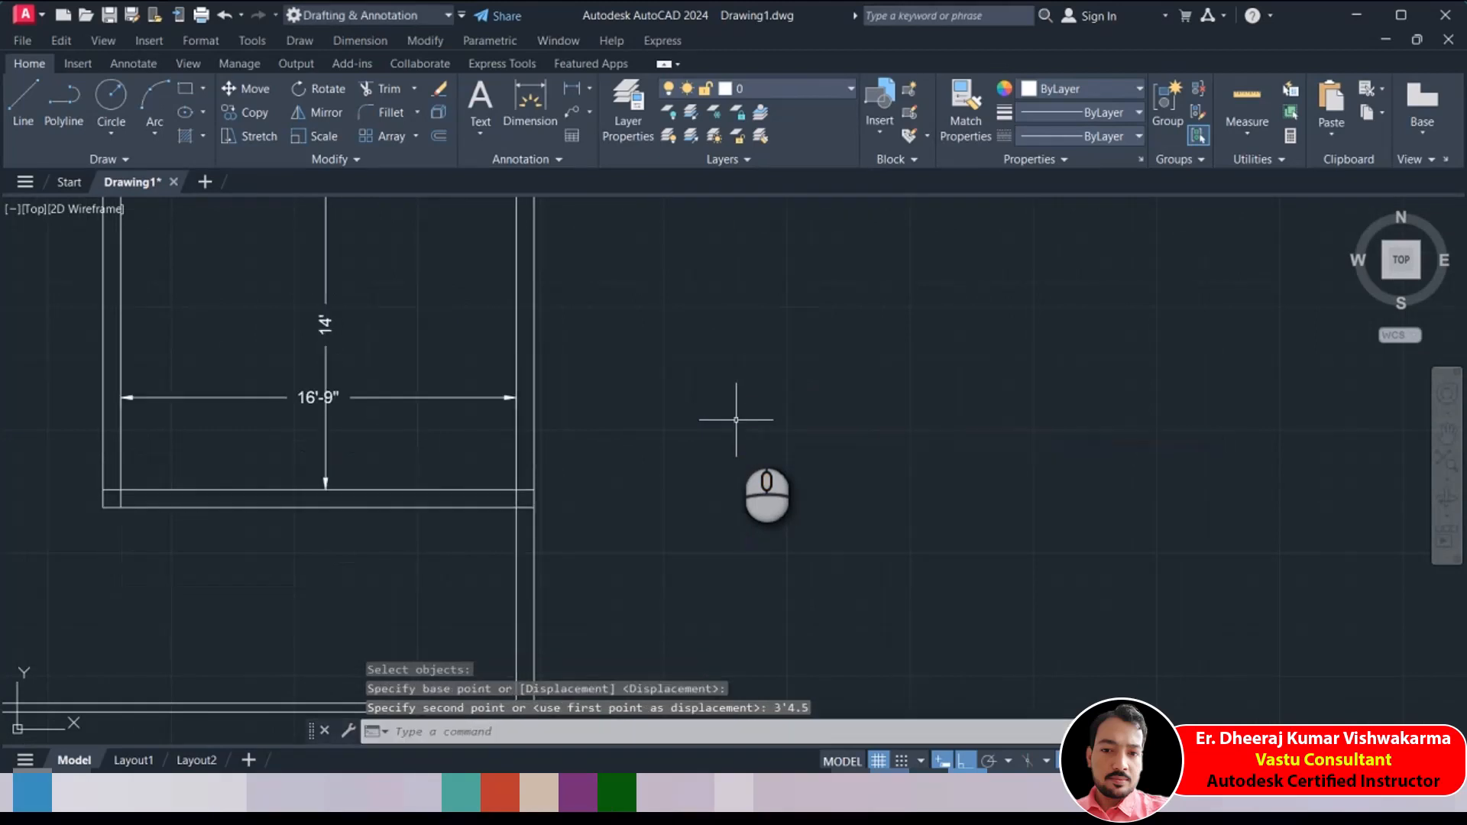
# Compare the adjusted wall layout with the reference plan, examining the right wall beside the stair and the open-above area
pyautogui.scroll(-5, 732, 419)
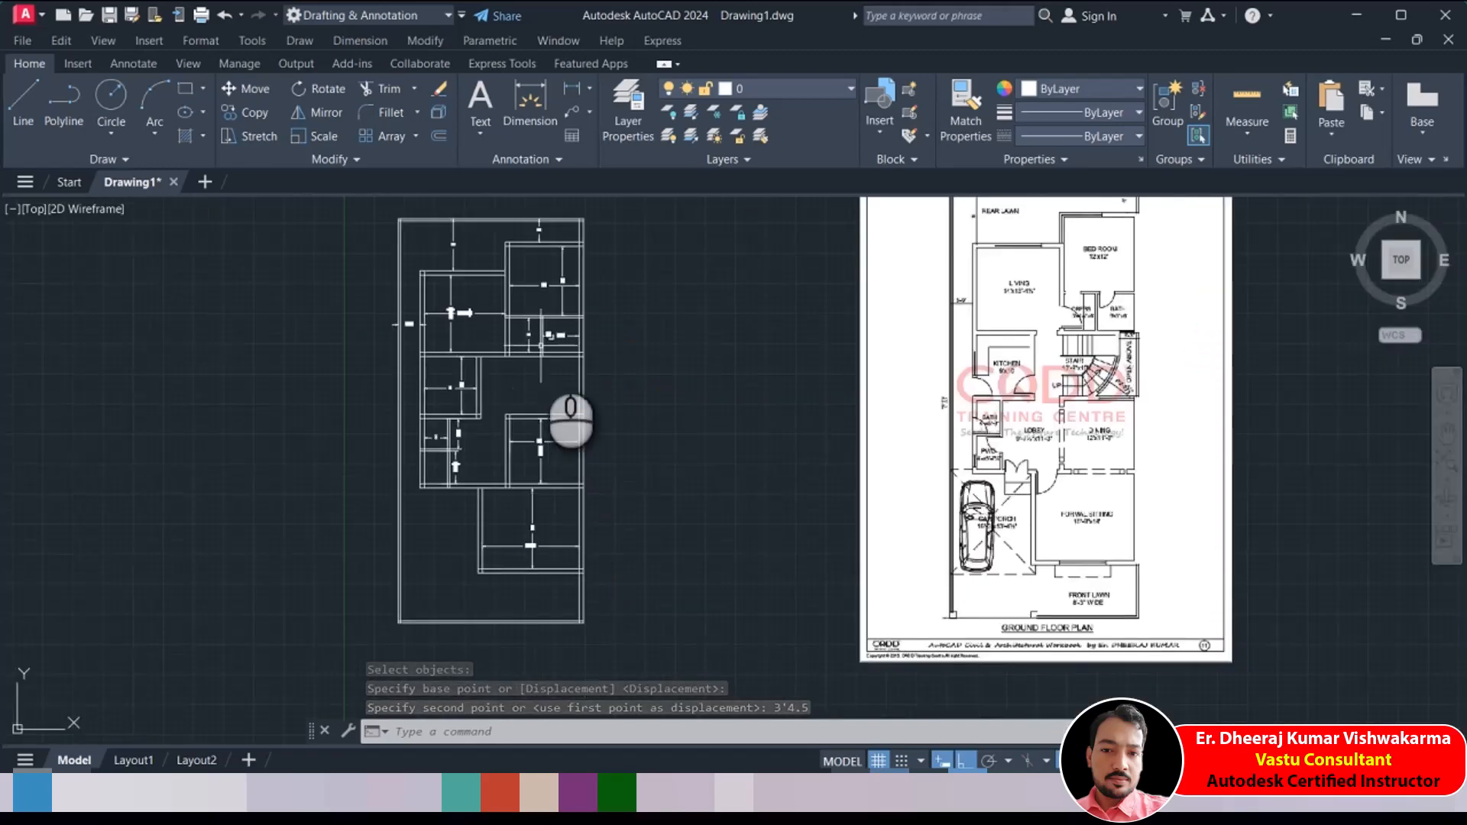
pyautogui.moveTo(593, 320); pyautogui.dragTo(573, 316, button='middle')
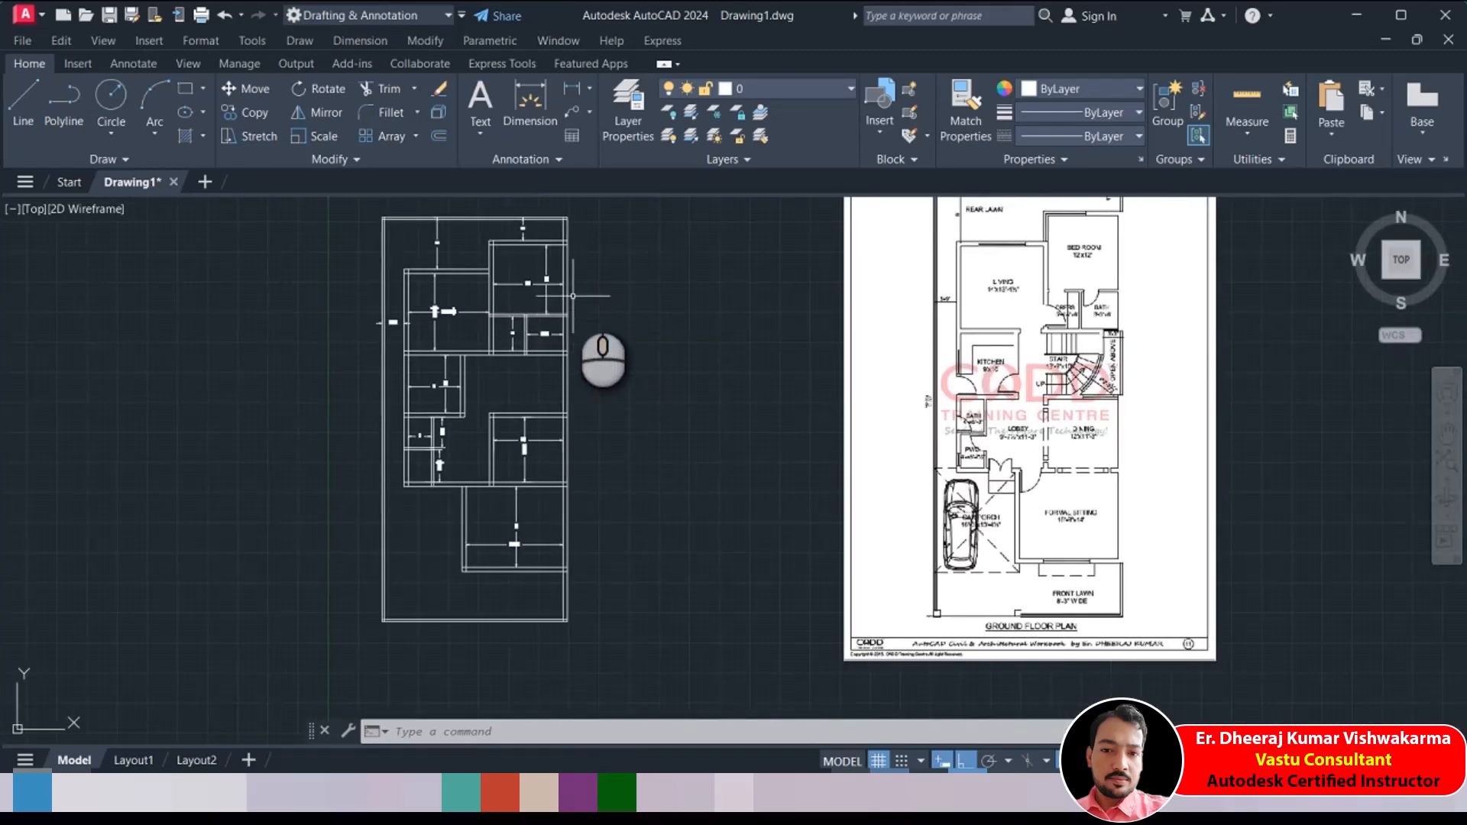
pyautogui.scroll(1, 572, 295)
pyautogui.scroll(-1, 572, 296)
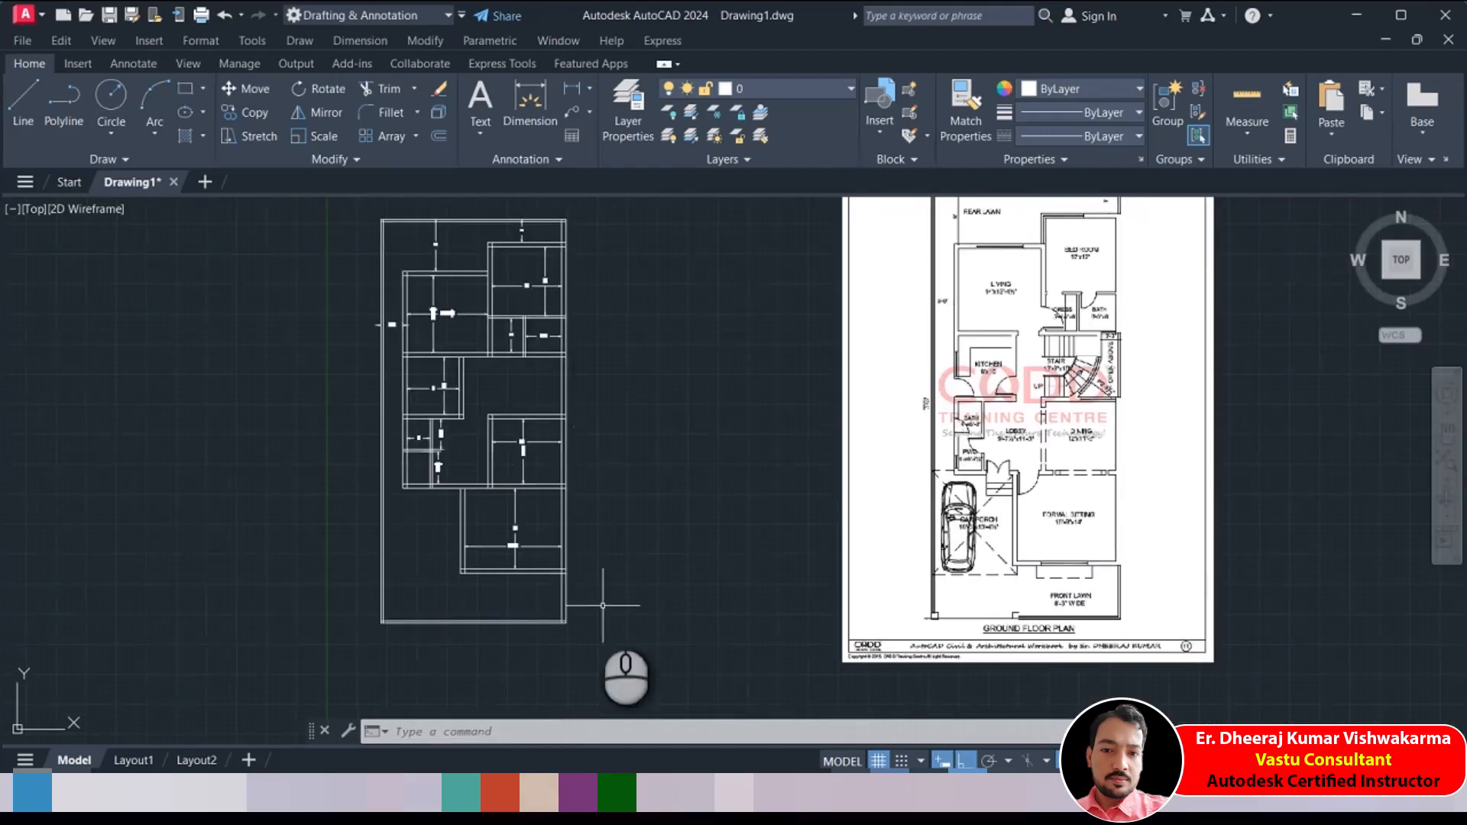
pyautogui.scroll(4, 562, 382)
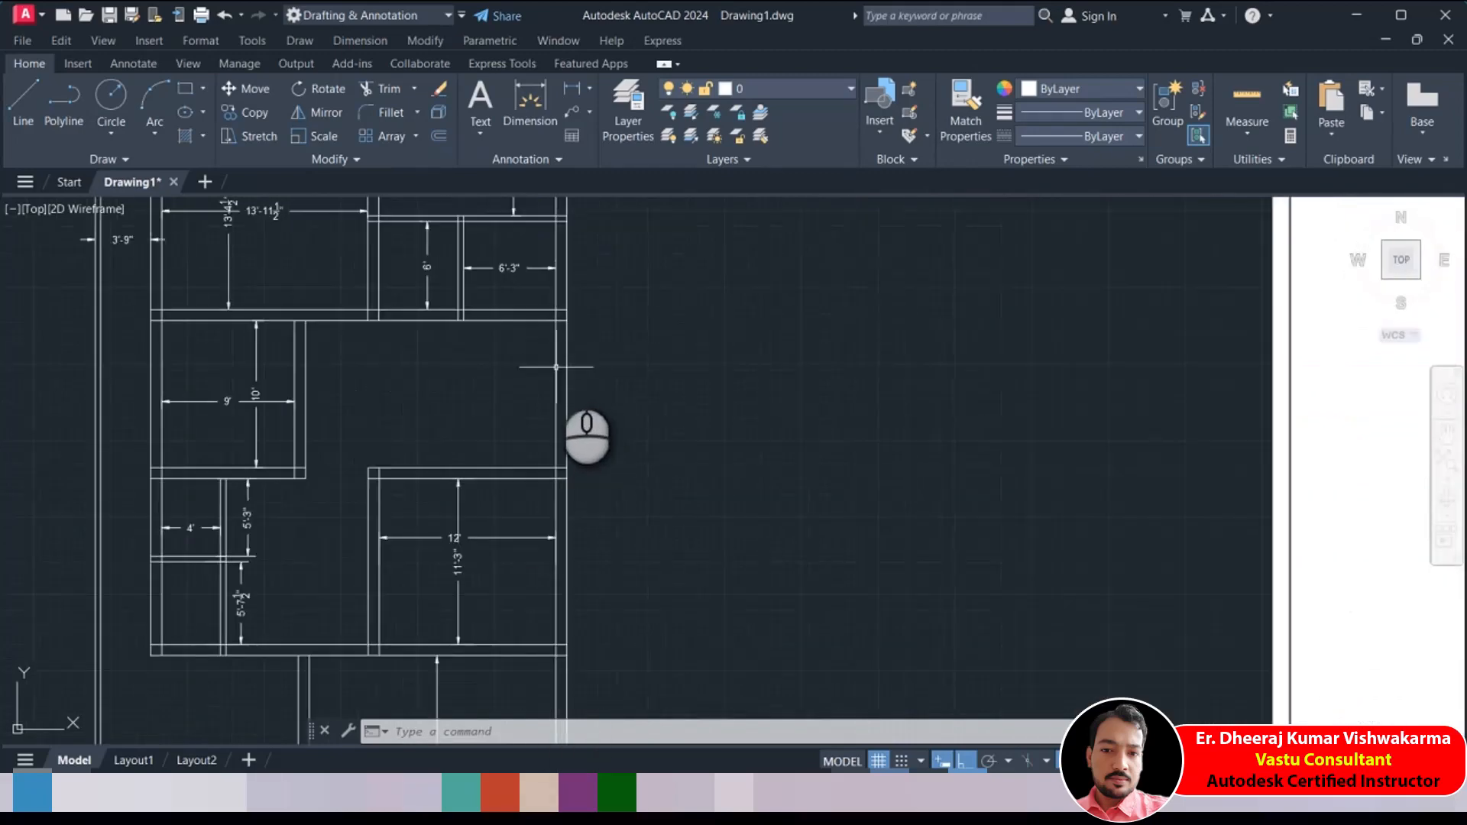
pyautogui.scroll(-2, 557, 357)
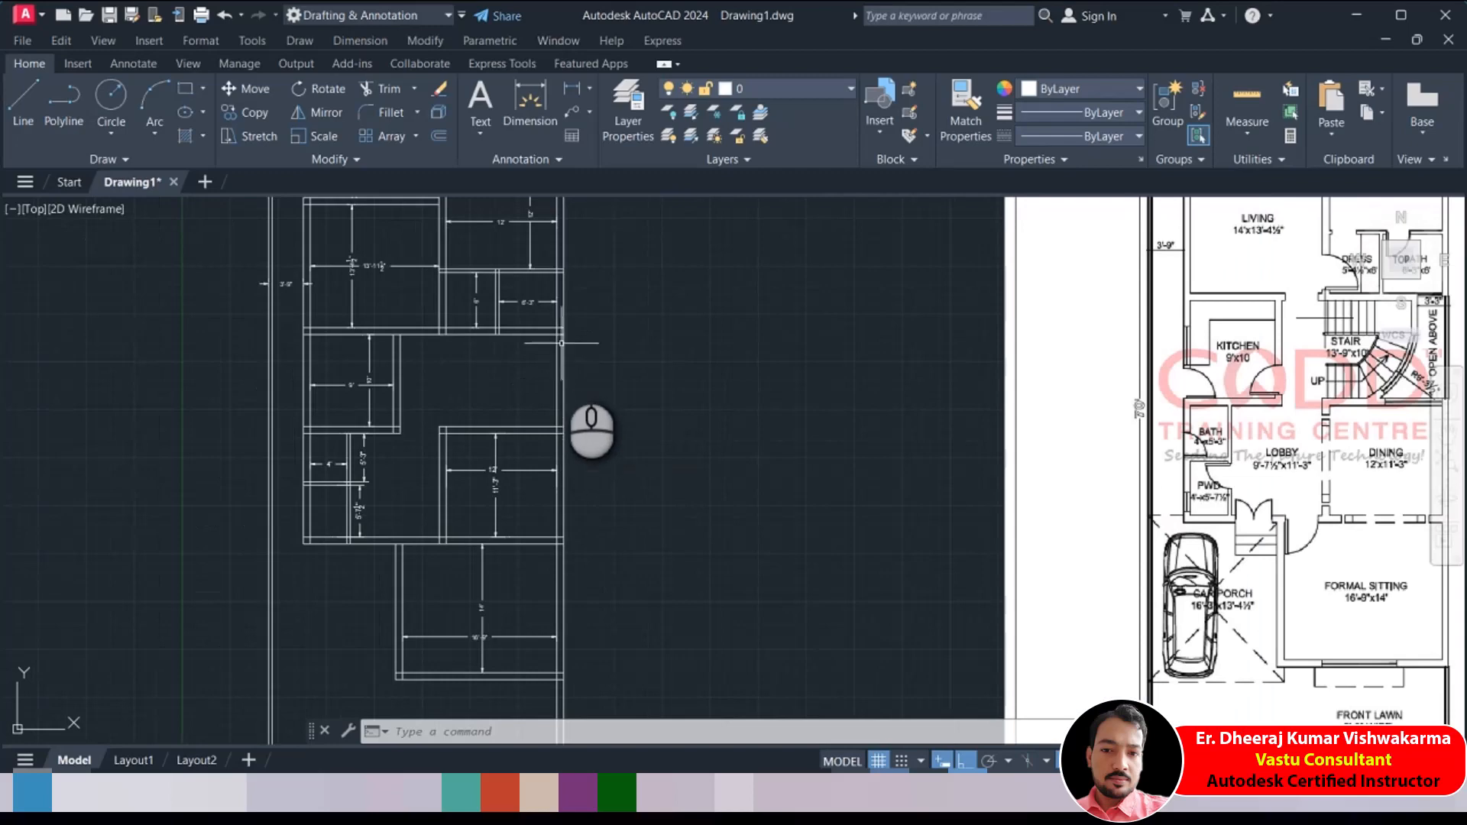
pyautogui.scroll(-2, 561, 376)
pyautogui.moveTo(562, 382); pyautogui.dragTo(239, 392, button='middle')
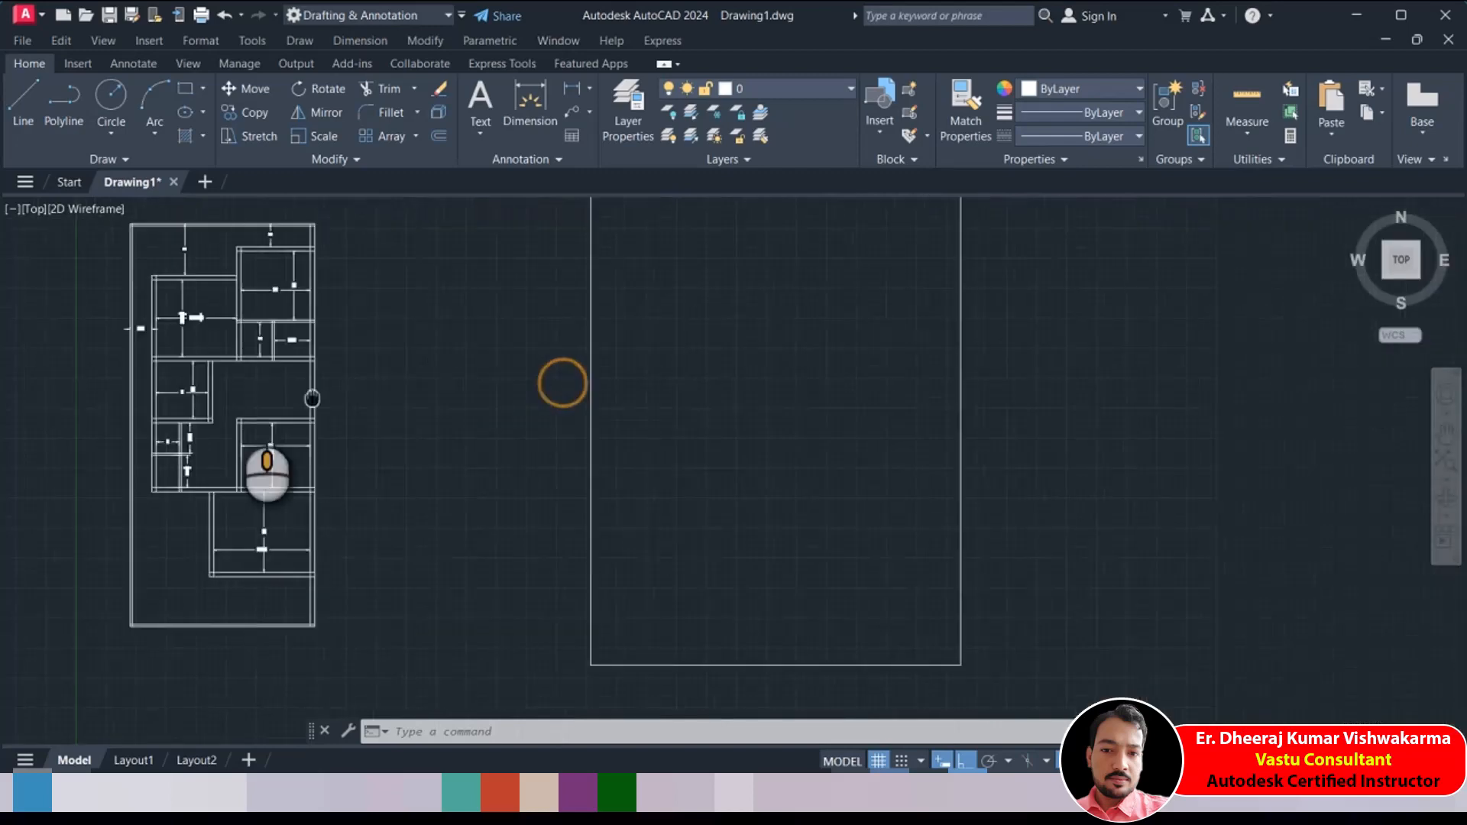
pyautogui.scroll(4, 818, 370)
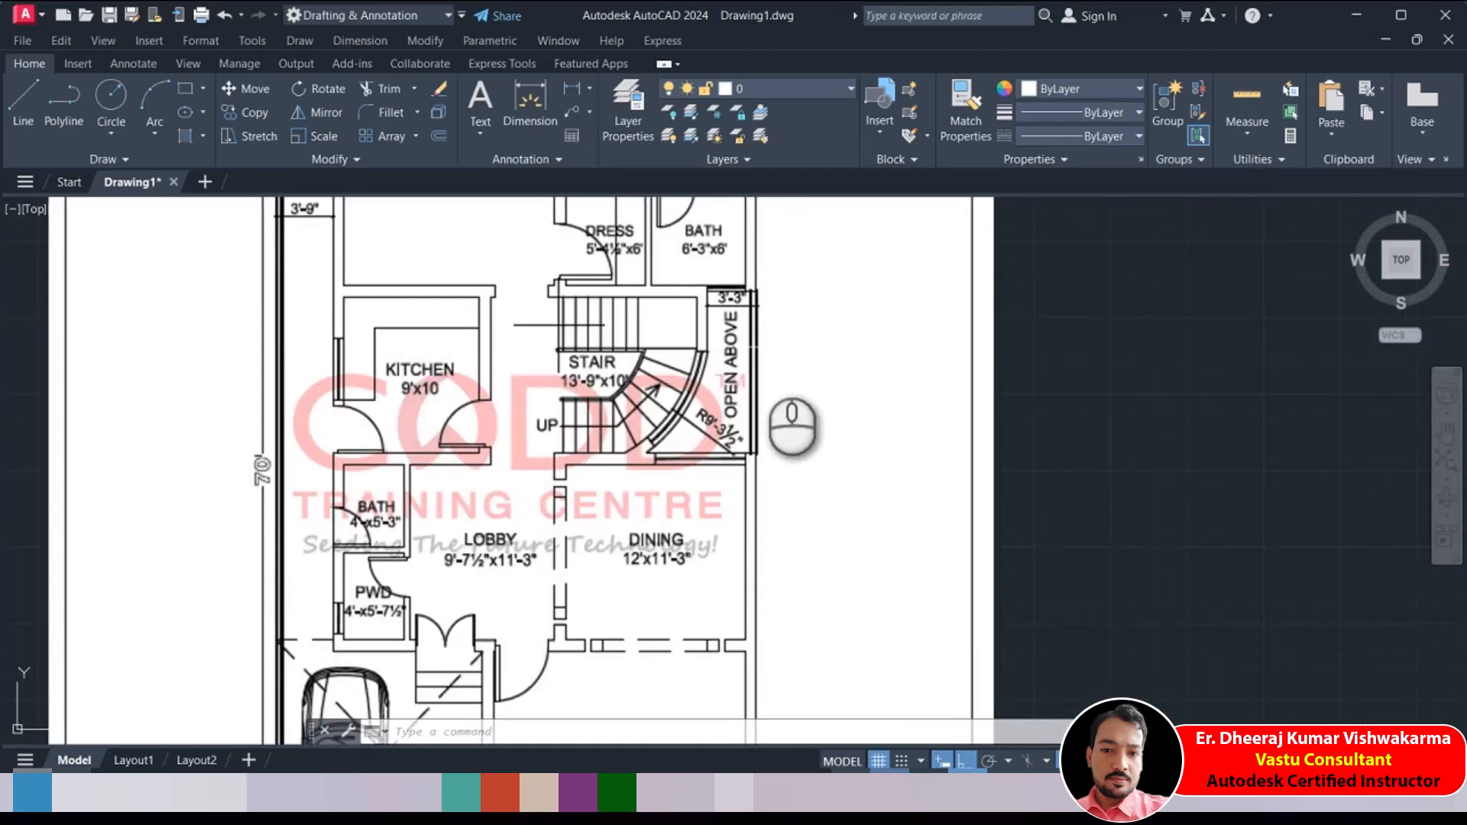
pyautogui.scroll(-4, 761, 351)
pyautogui.scroll(2, 759, 356)
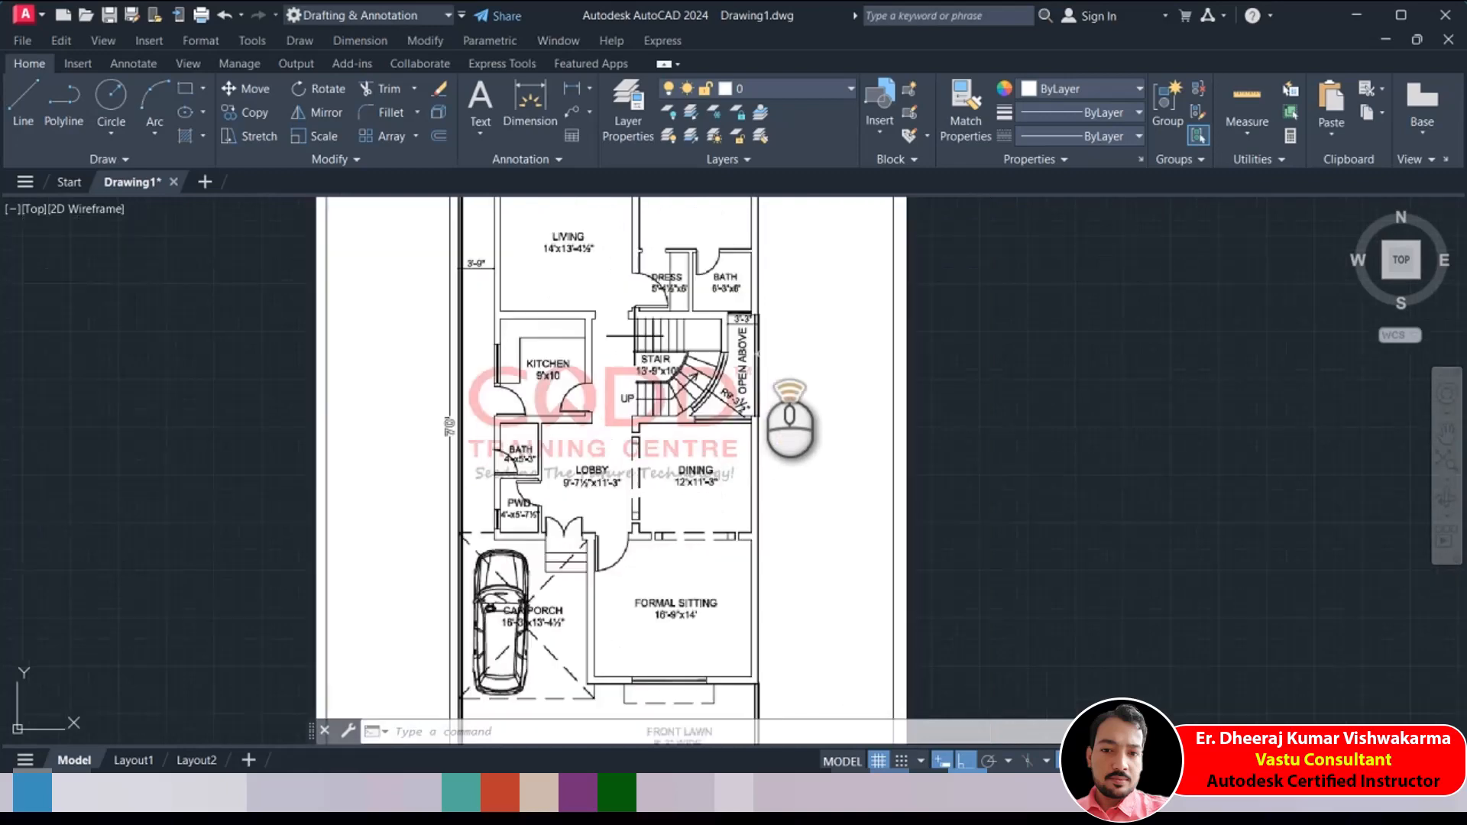
pyautogui.scroll(-4, 789, 420)
# Offset the right boundary wall's outer line 4 1/2" inward, toward the stair area
pyautogui.scroll(5, 389, 443)
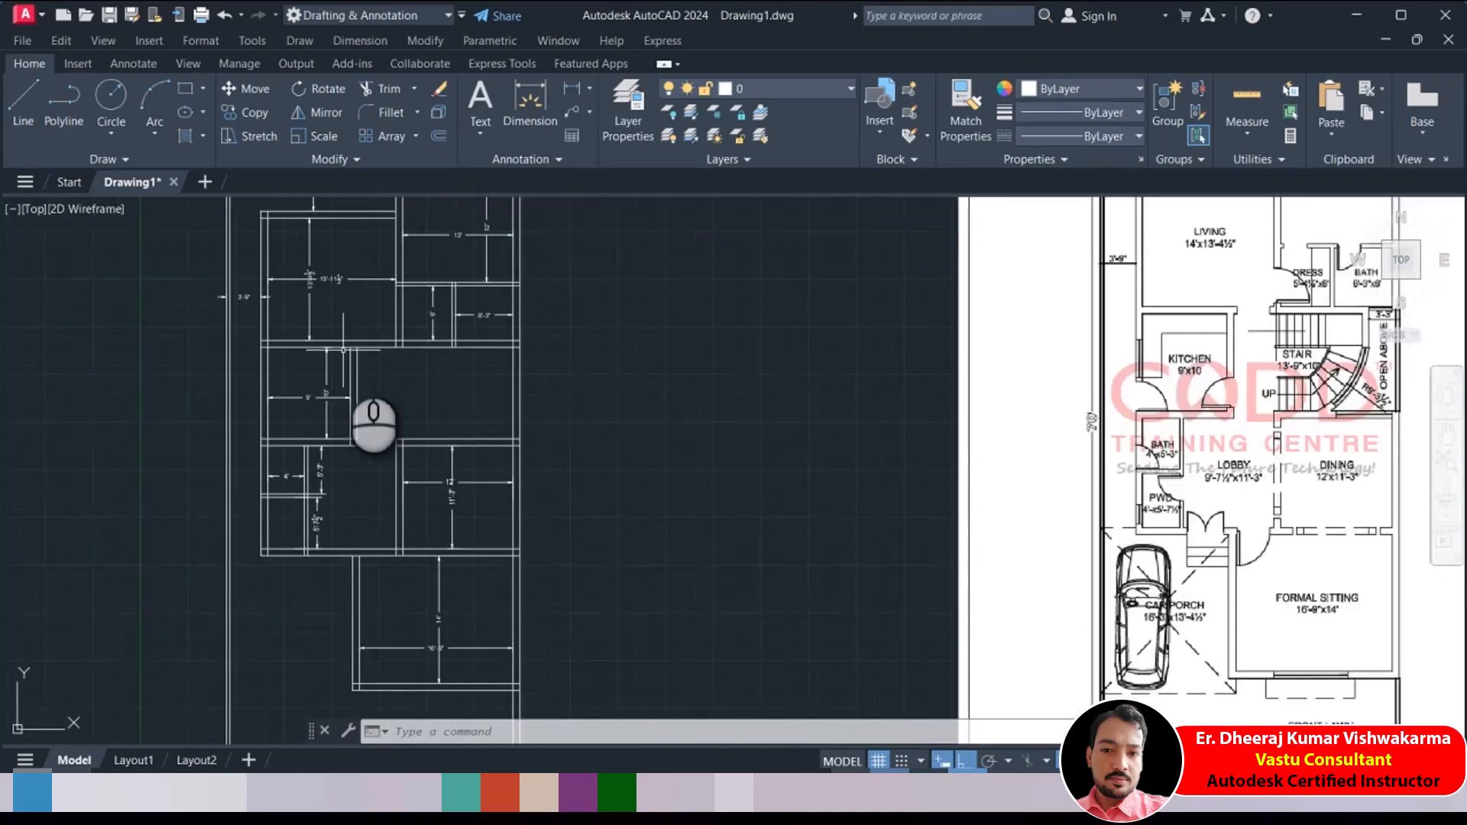
pyautogui.moveTo(366, 349); pyautogui.dragTo(392, 350, button='middle')
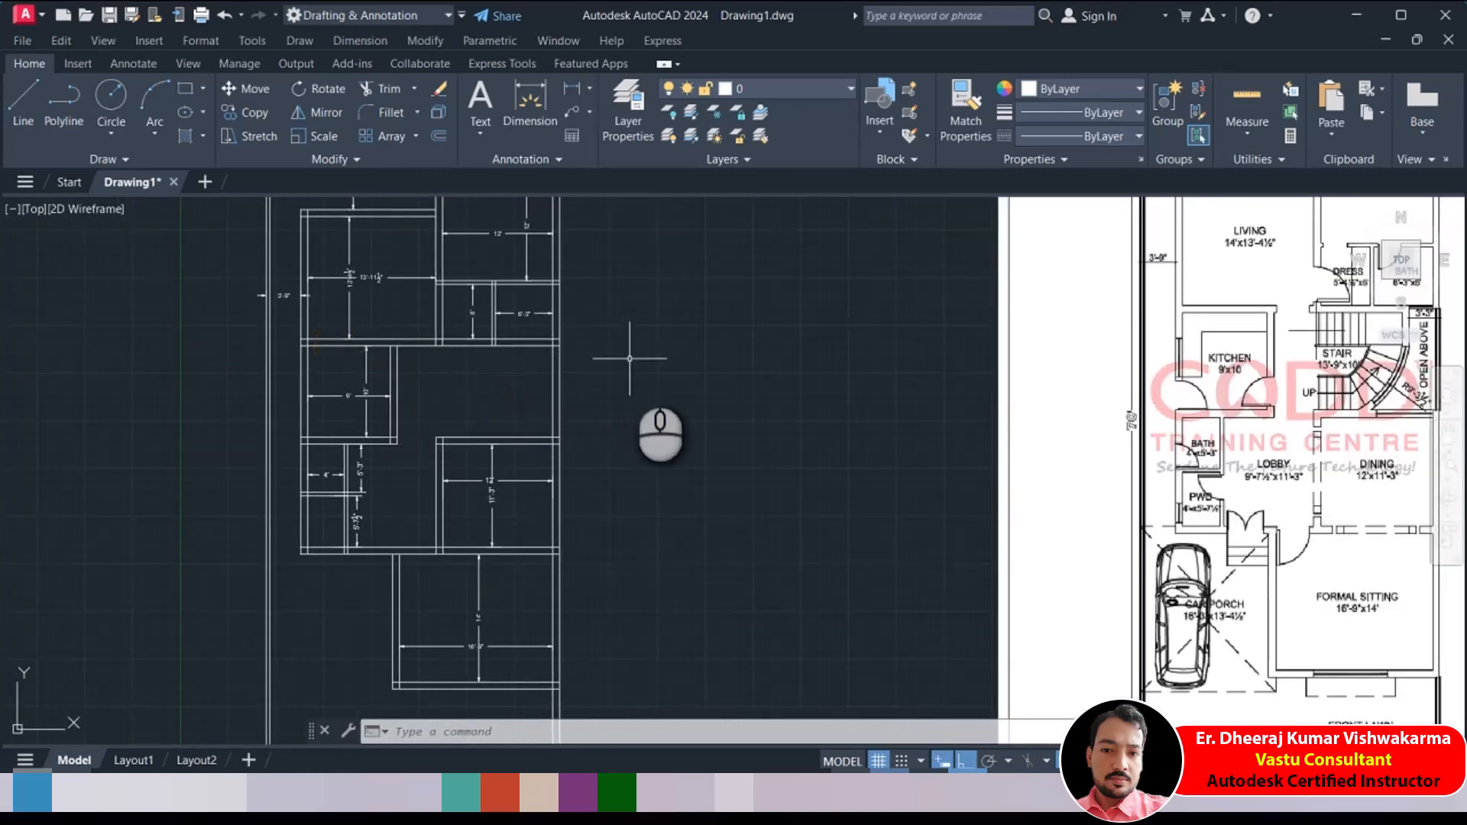
pyautogui.press('Return')
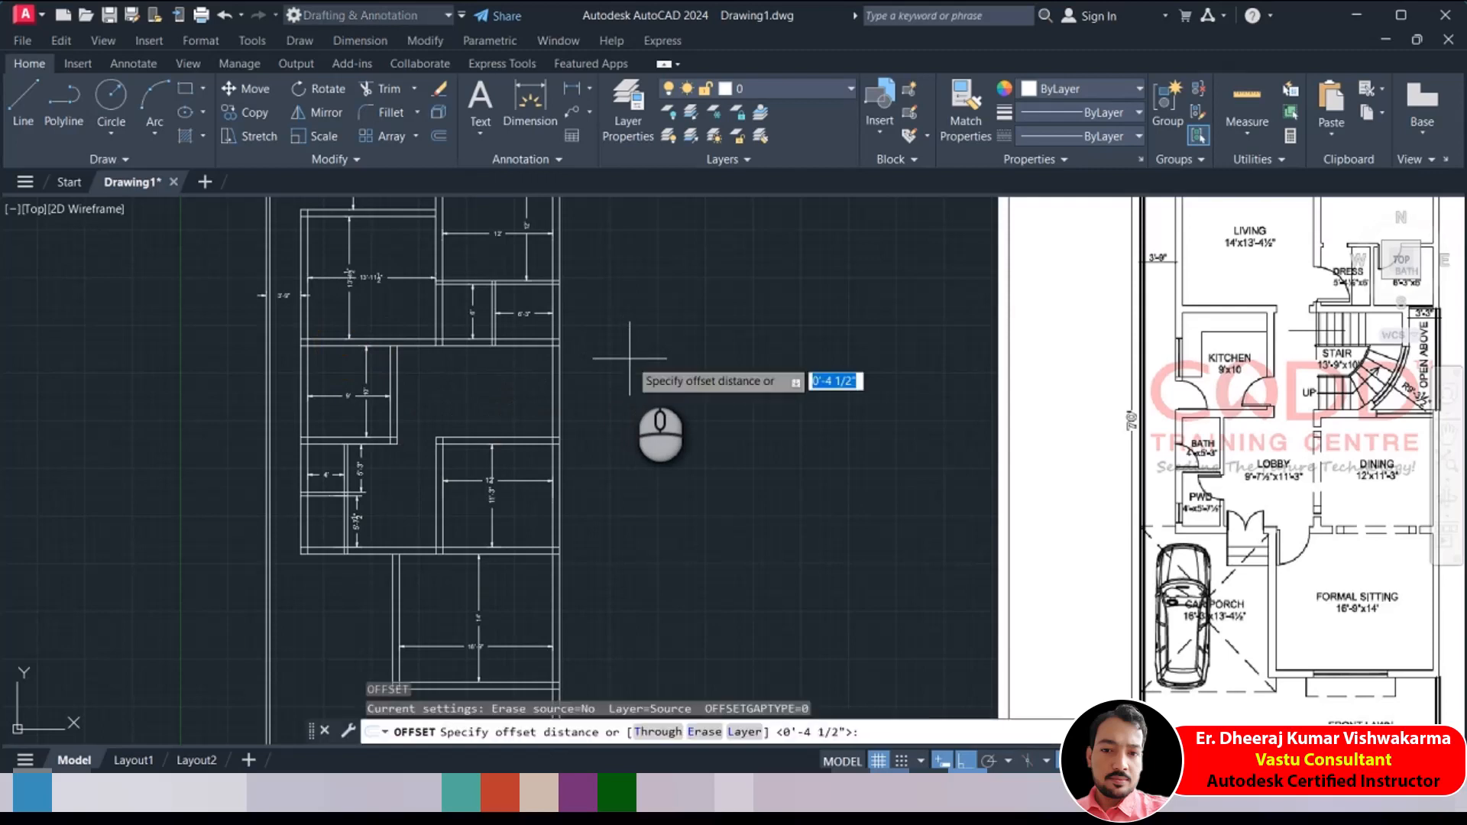
pyautogui.press('Return')
pyautogui.click(622, 363)
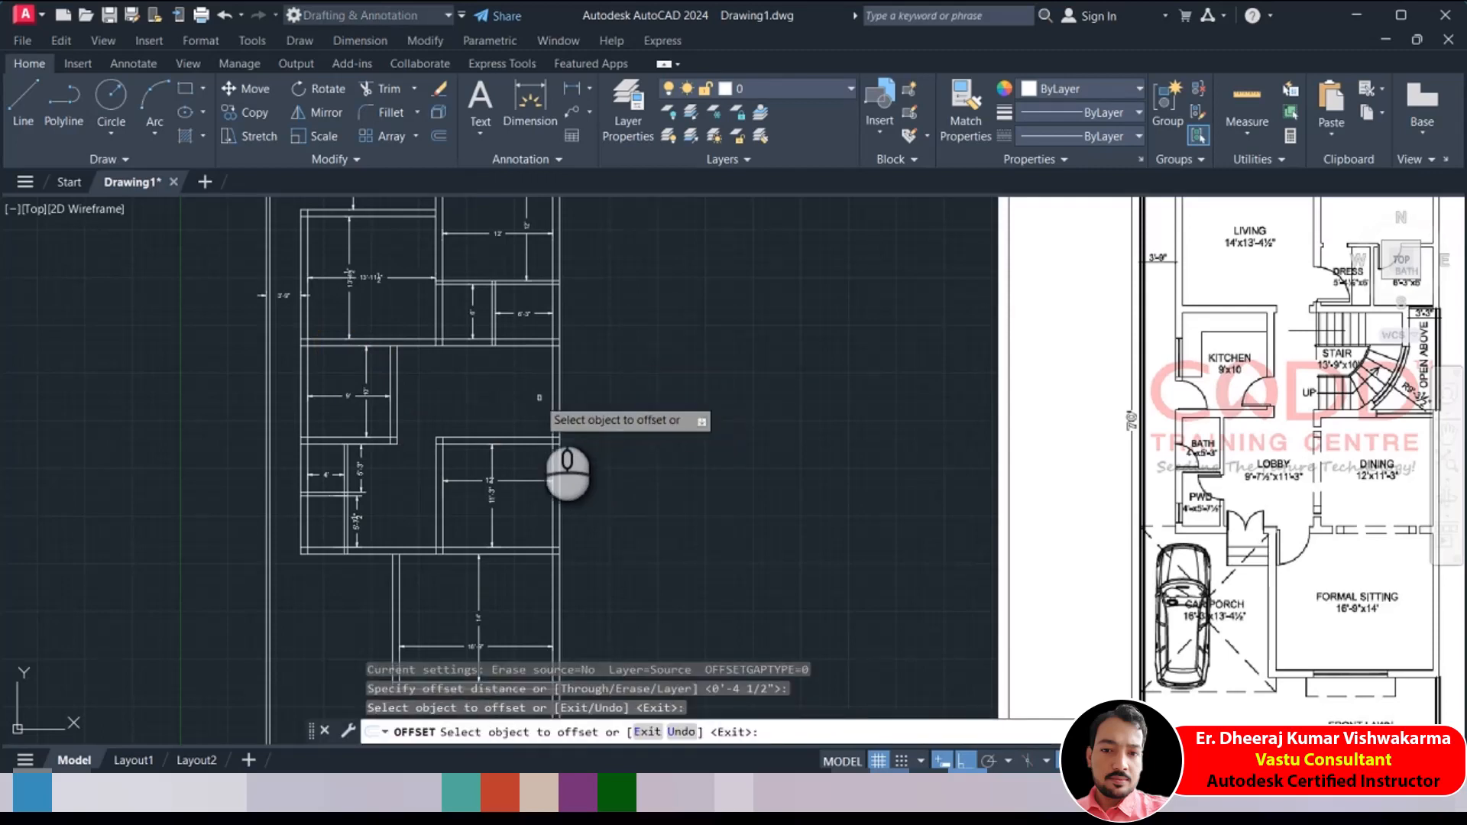
pyautogui.click(557, 382)
pyautogui.click(508, 398)
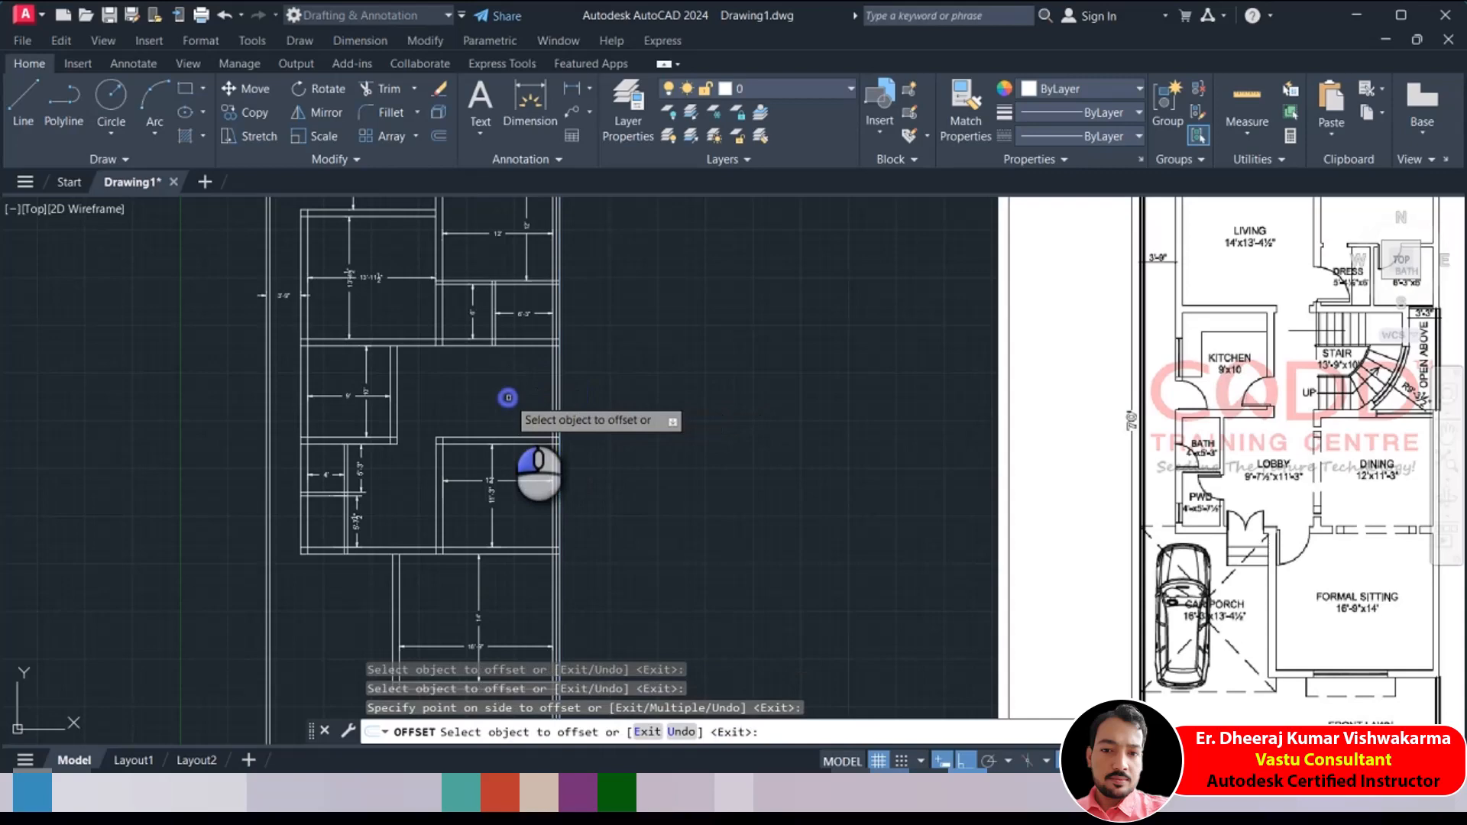
pyautogui.rightClick(703, 330)
pyautogui.click(712, 341)
pyautogui.scroll(-2, 646, 376)
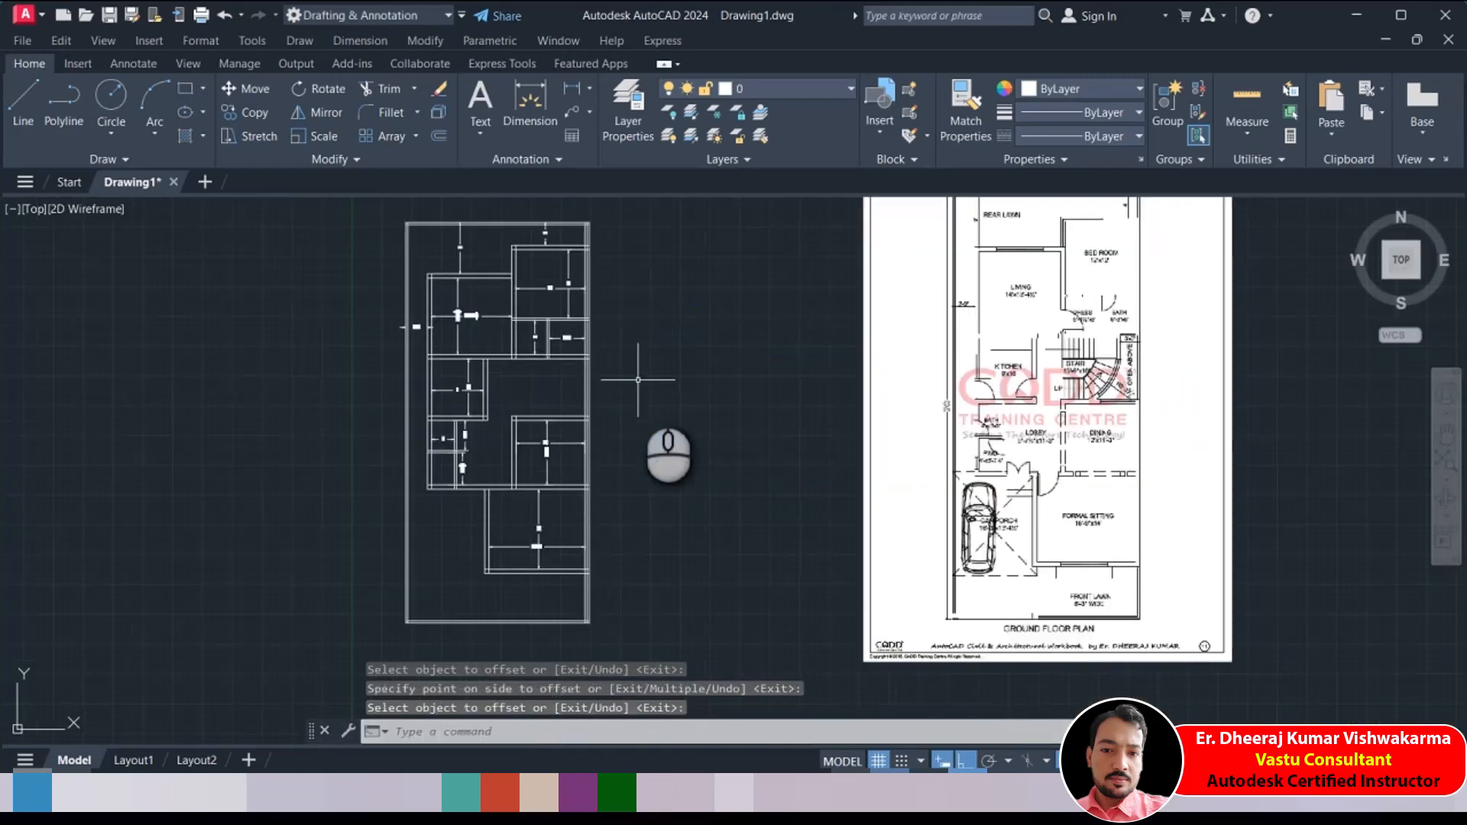
pyautogui.scroll(-2, 638, 379)
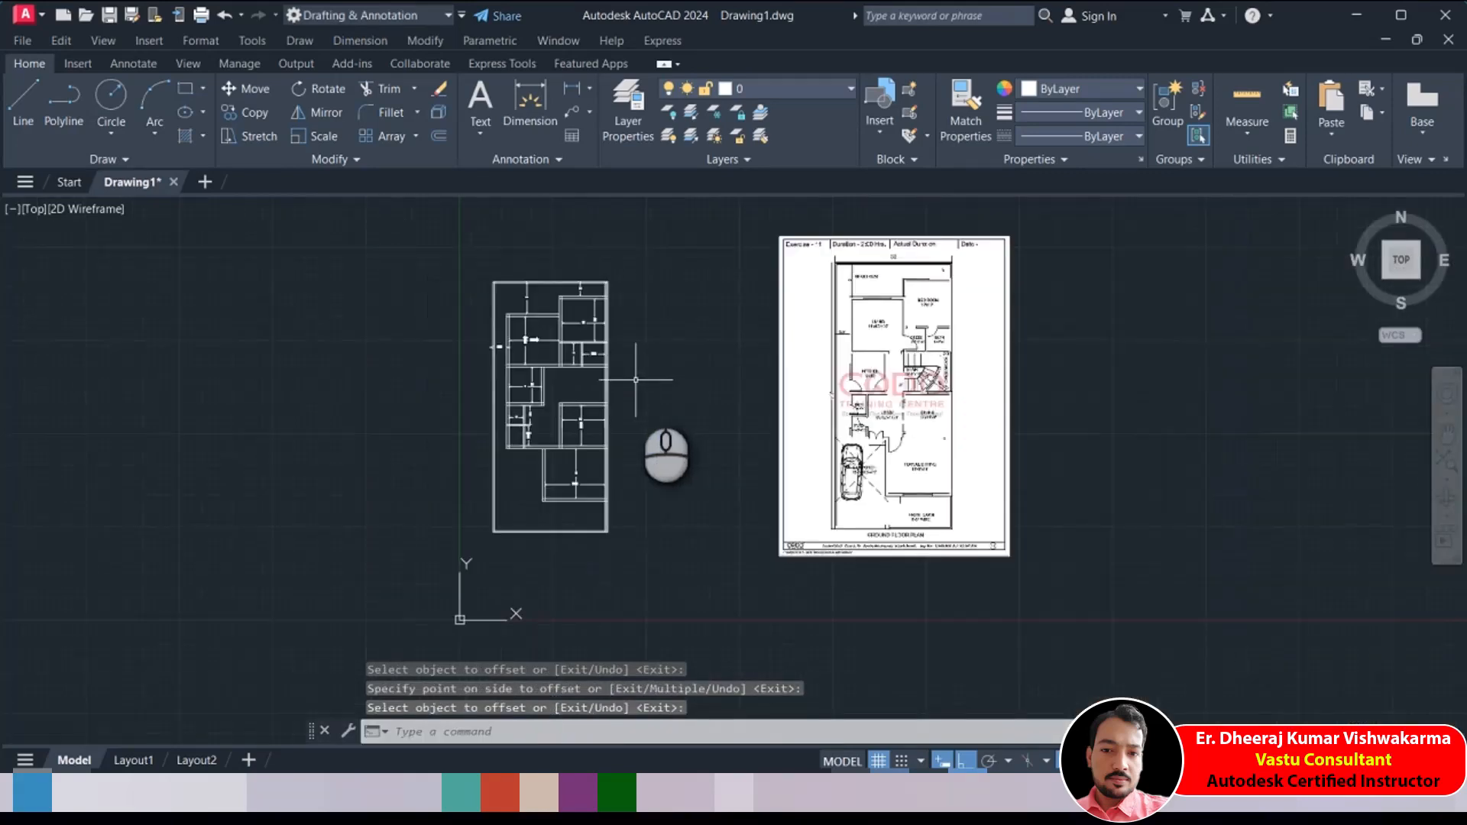
pyautogui.scroll(2, 623, 382)
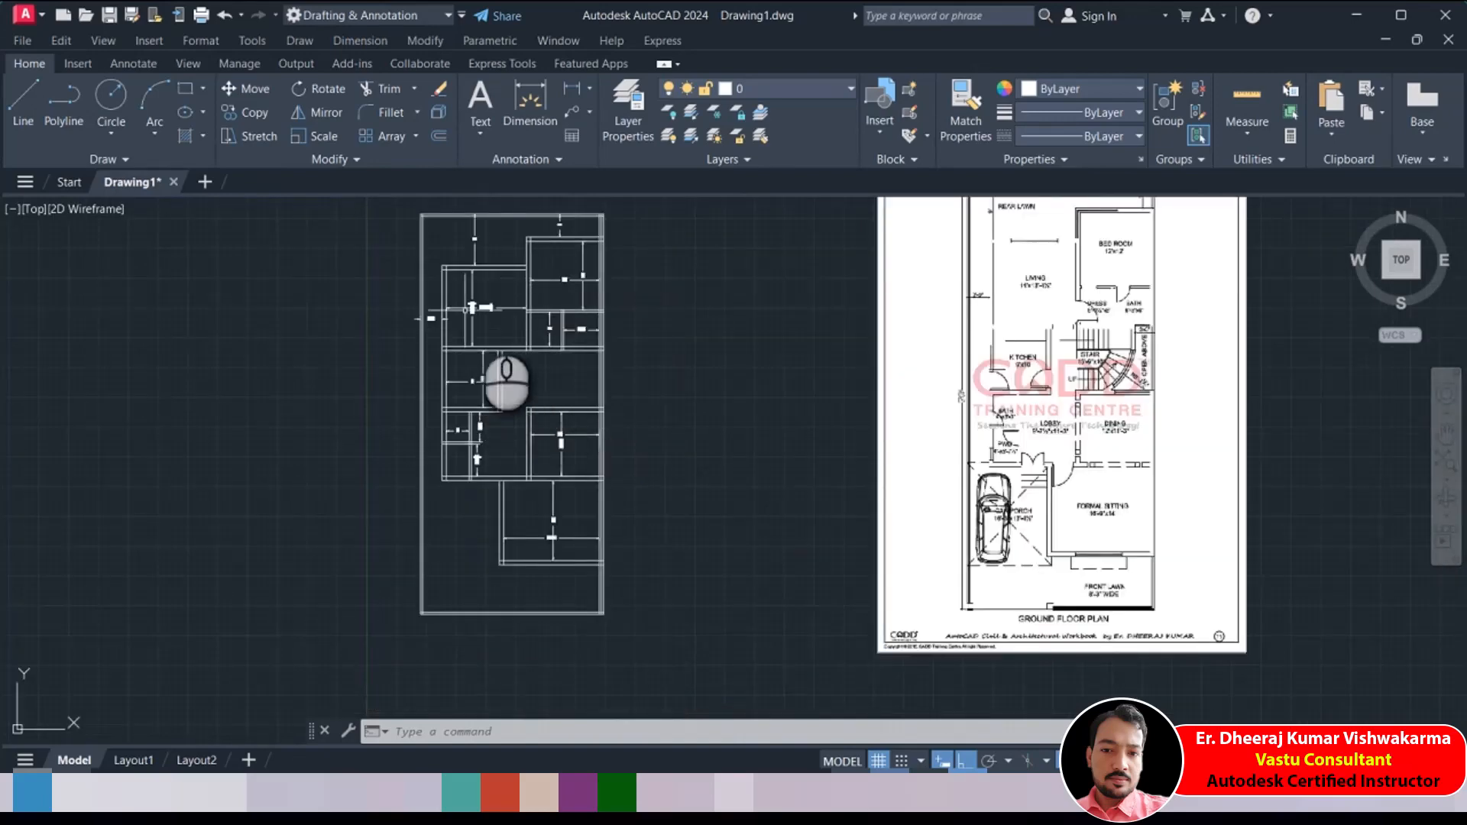
# Create a new layer named dim
pyautogui.scroll(2, 478, 310)
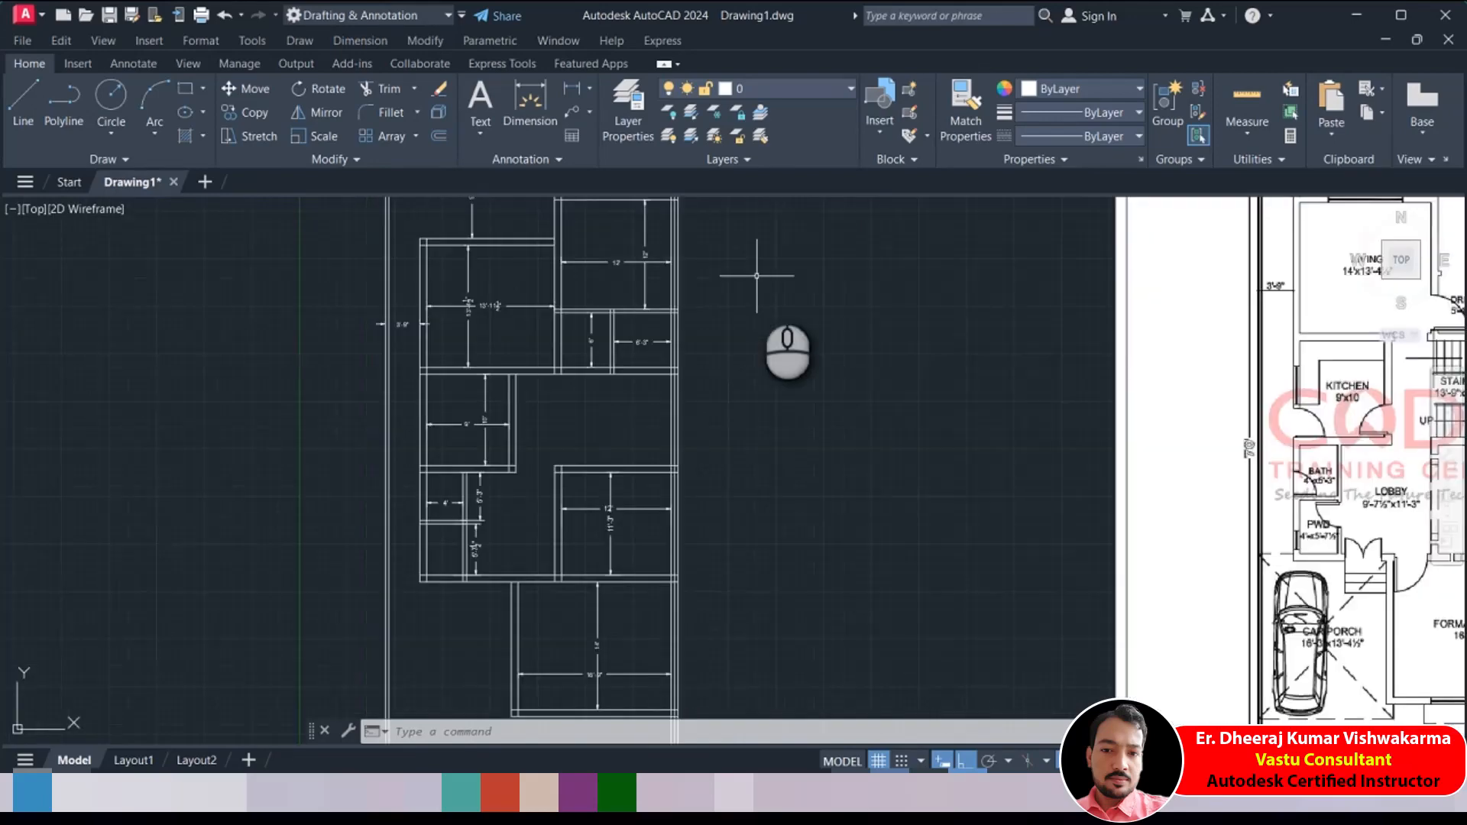
pyautogui.click(470, 306)
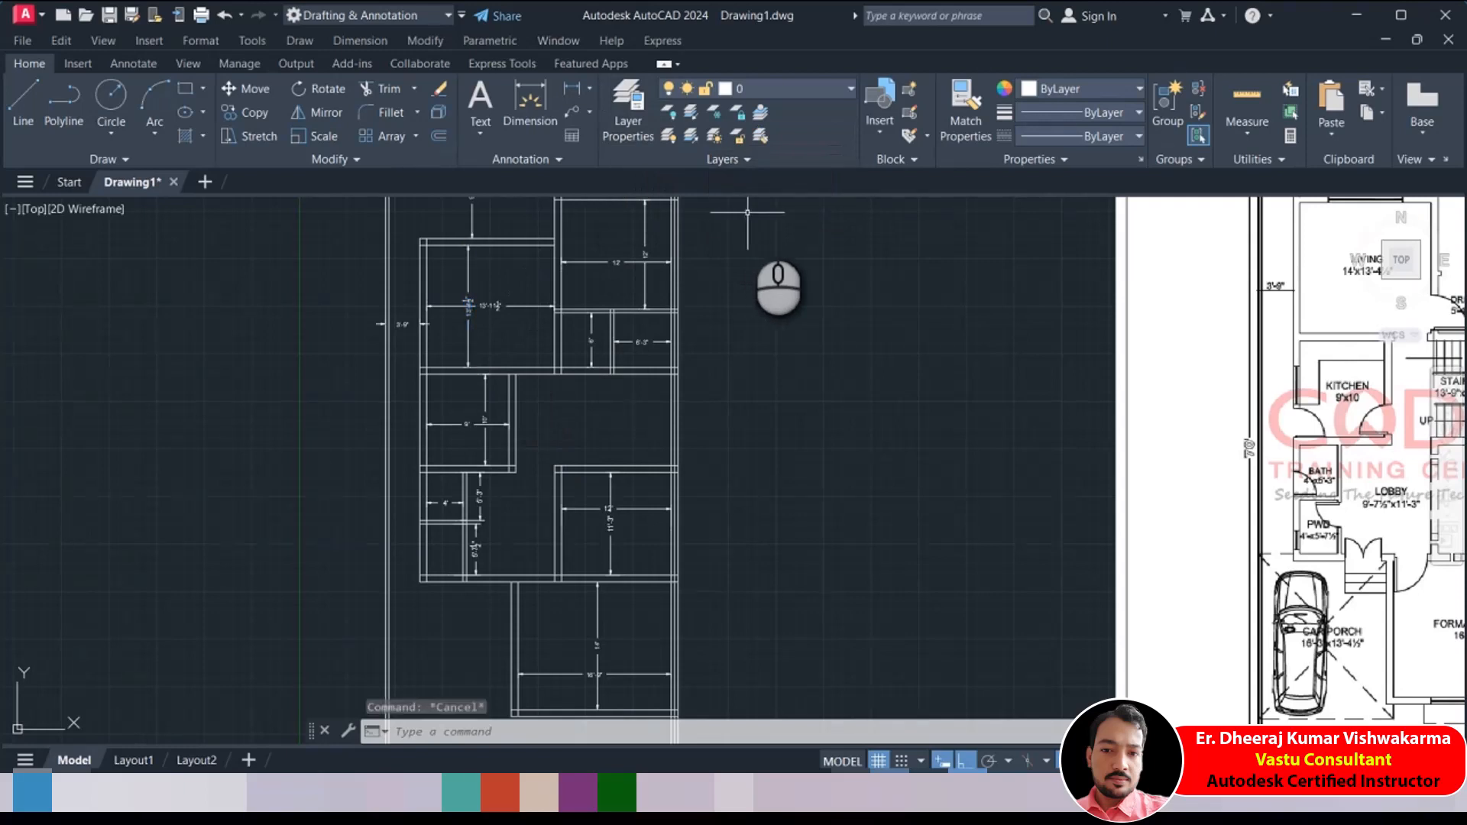
pyautogui.press('Escape')
pyautogui.click(642, 139)
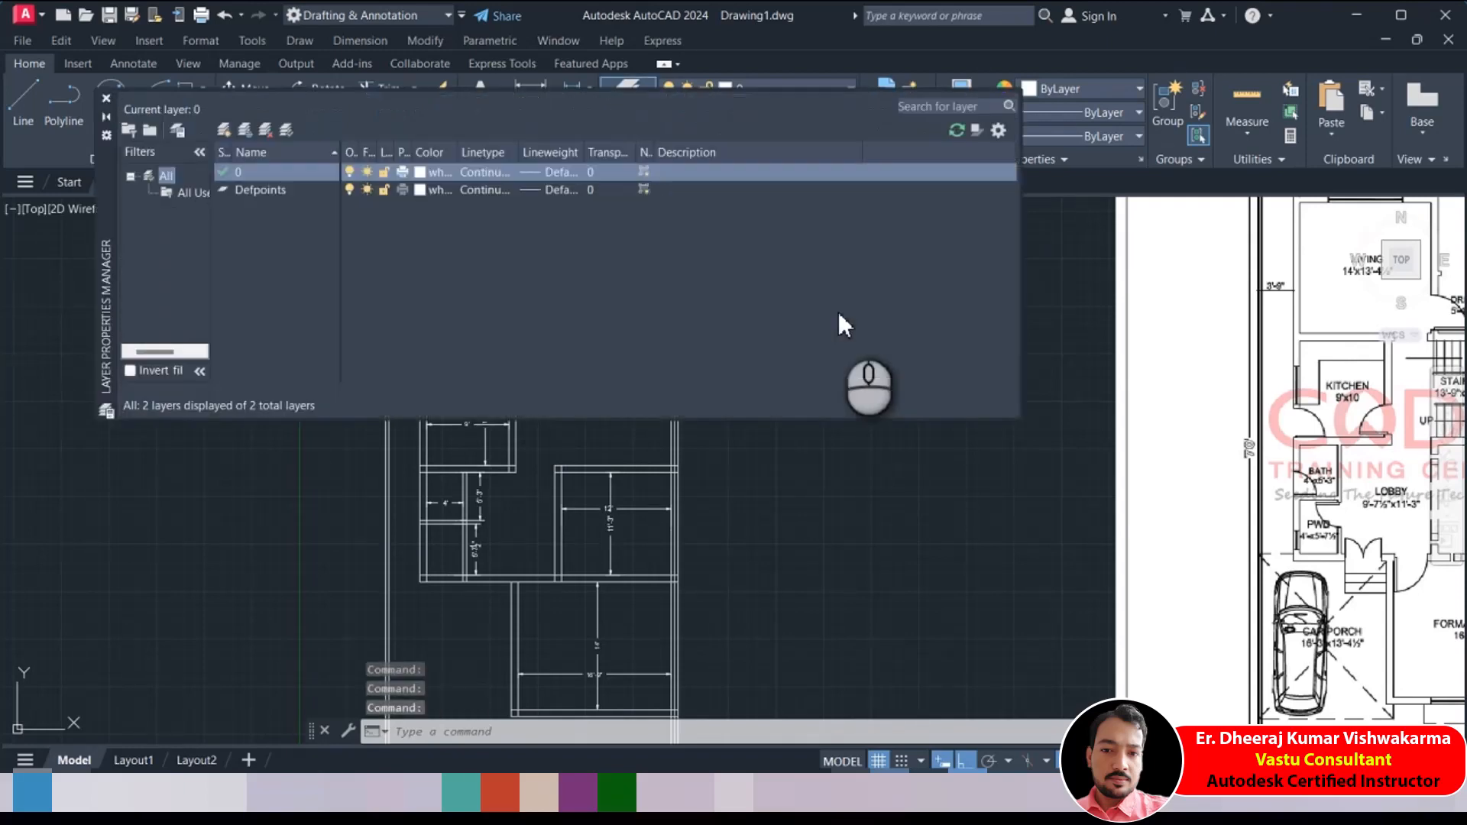
pyautogui.click(223, 132)
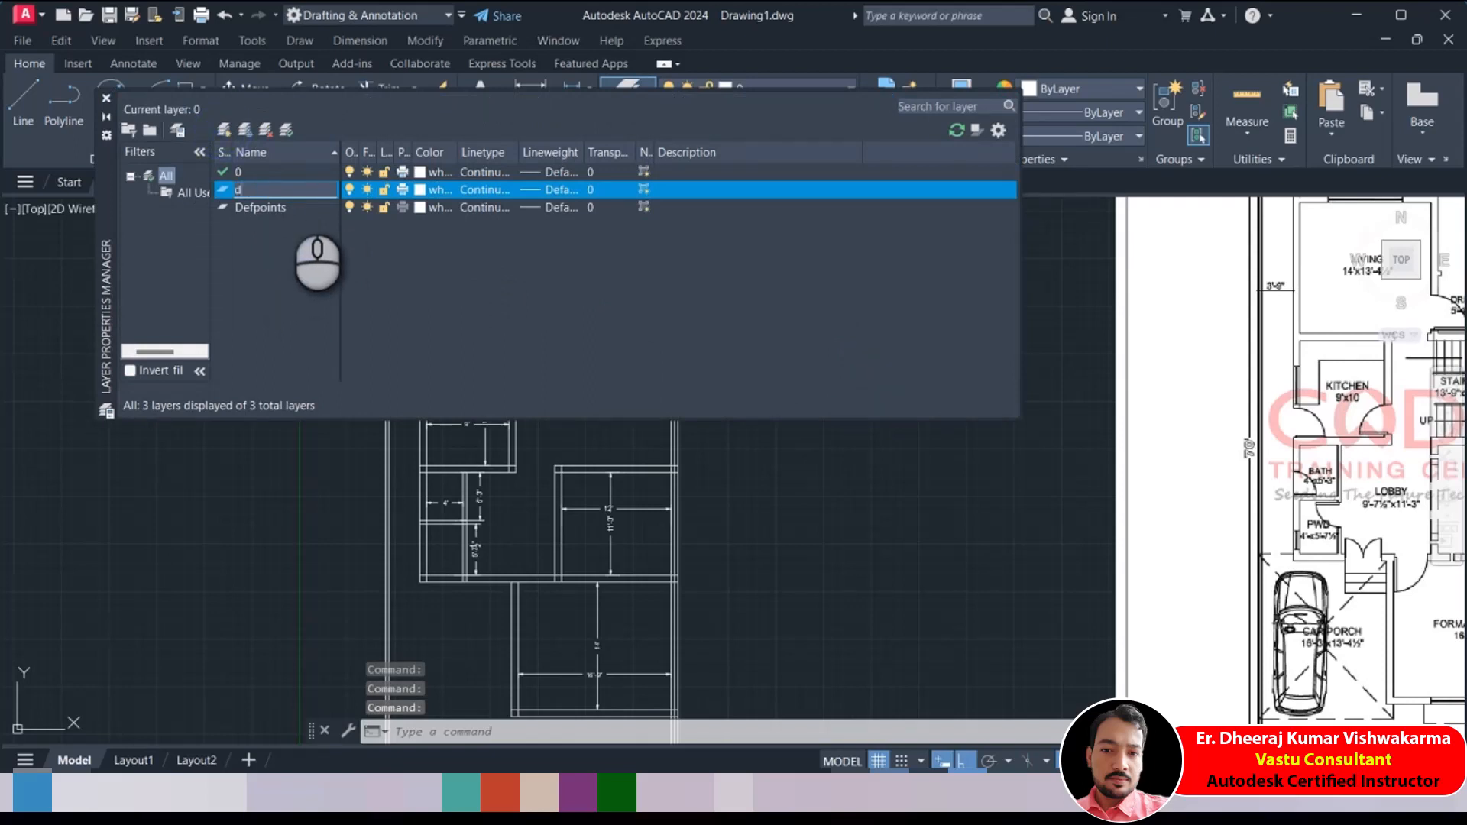
pyautogui.write('dim')
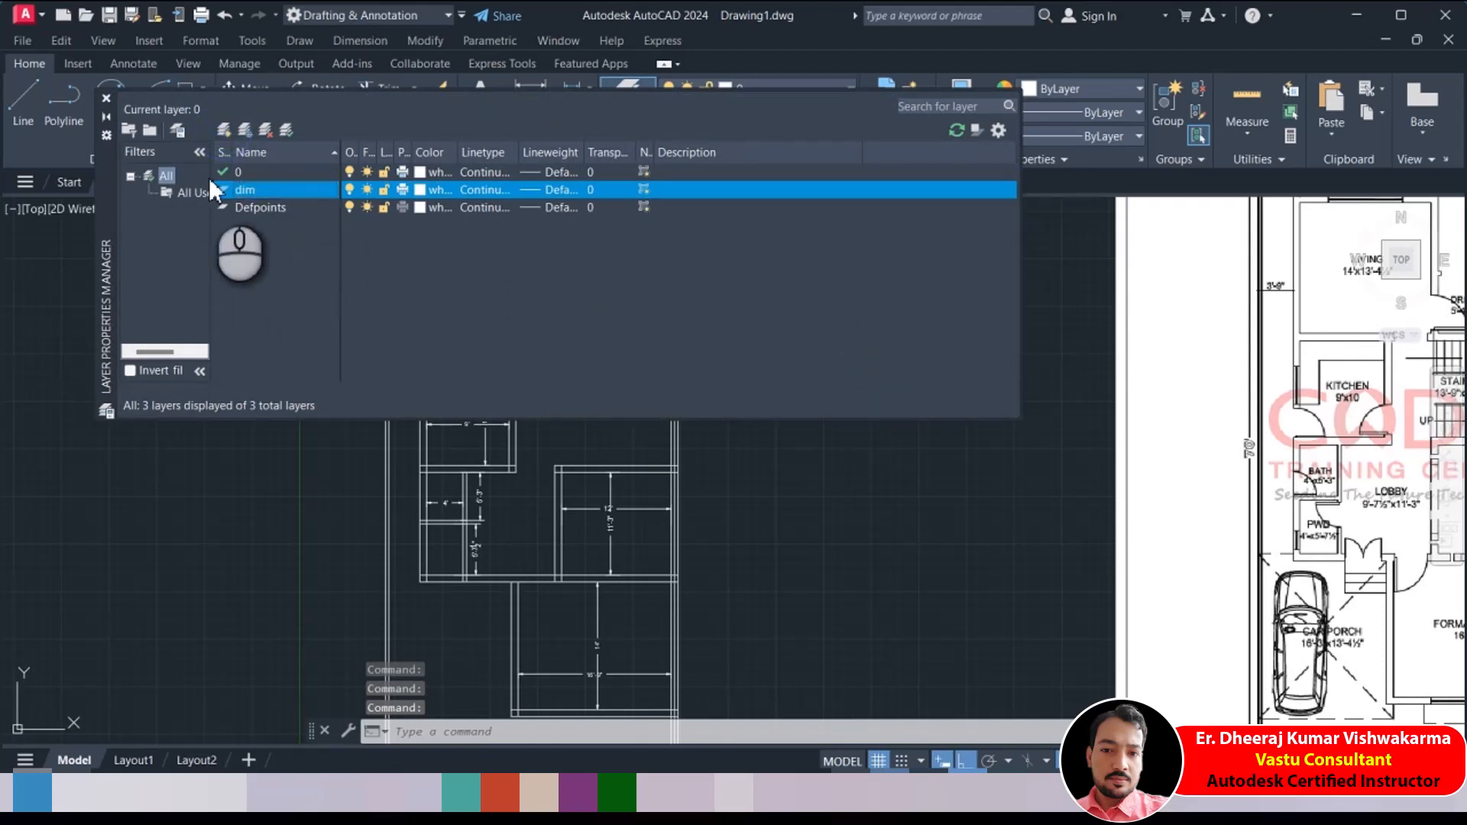
pyautogui.click(106, 98)
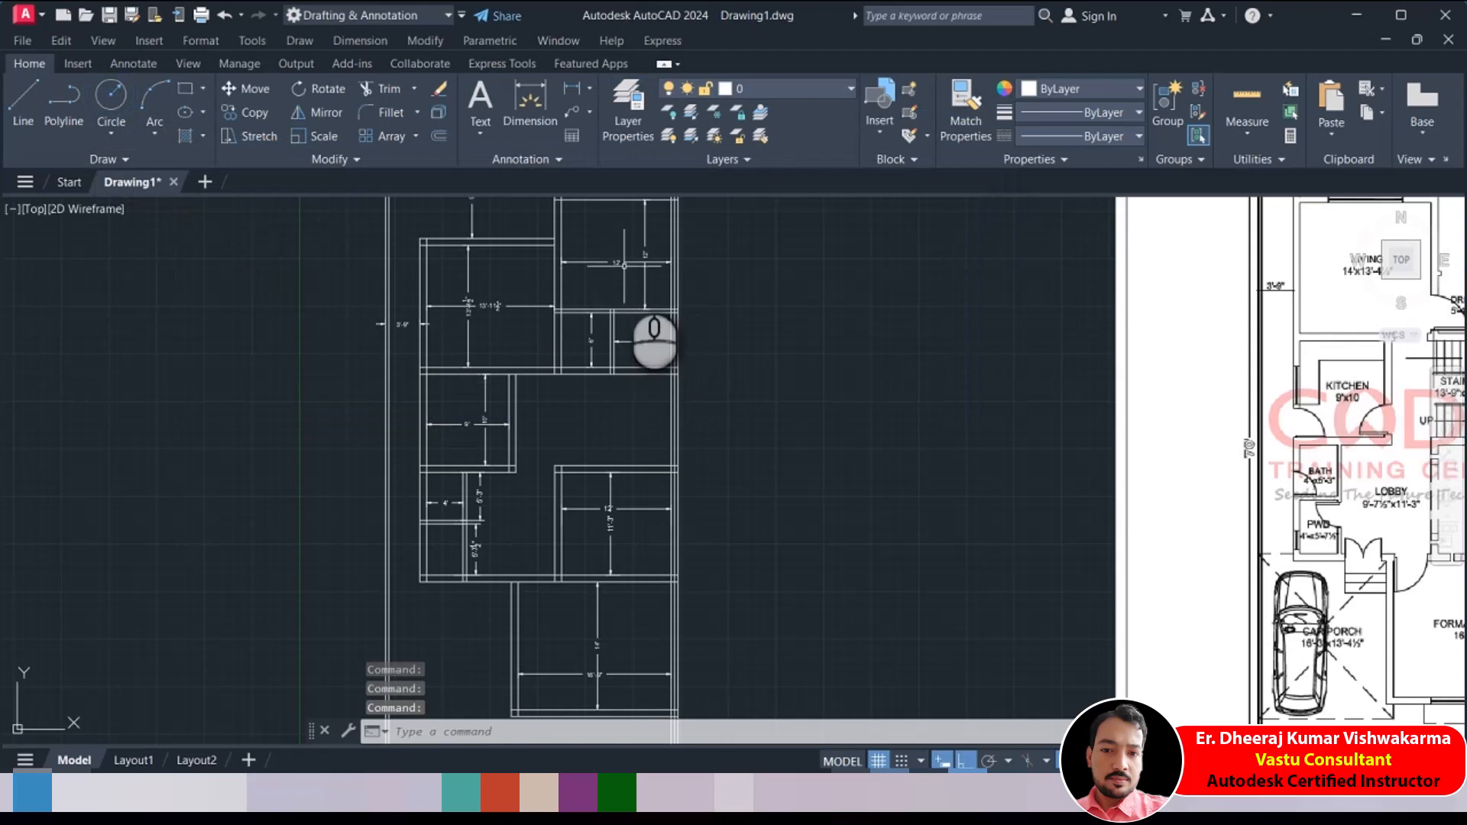
# Select all similar dimensions in the plan, assign them to the dim layer, and turn that layer off
pyautogui.rightClick(788, 236)
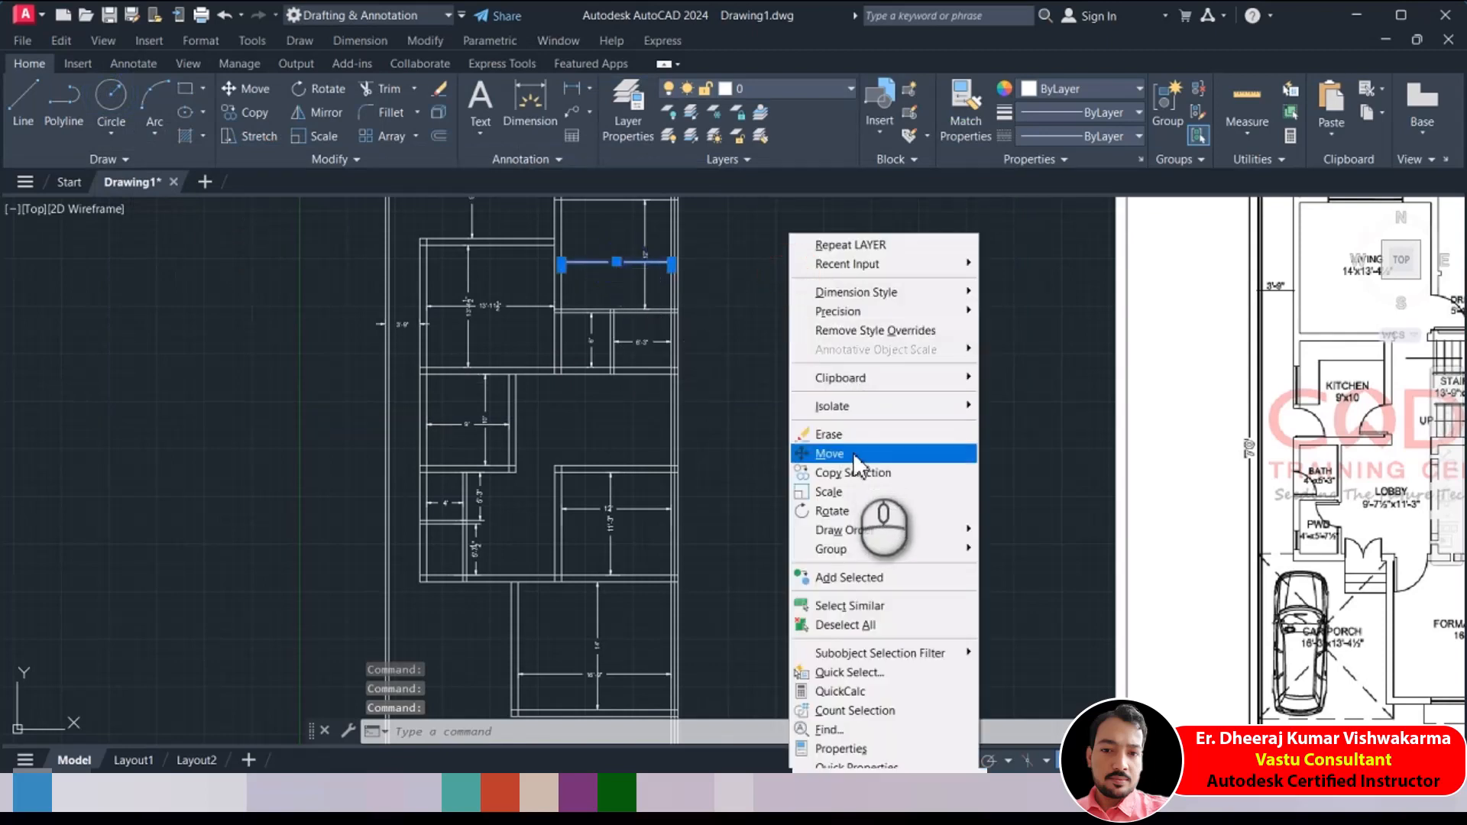
pyautogui.click(853, 607)
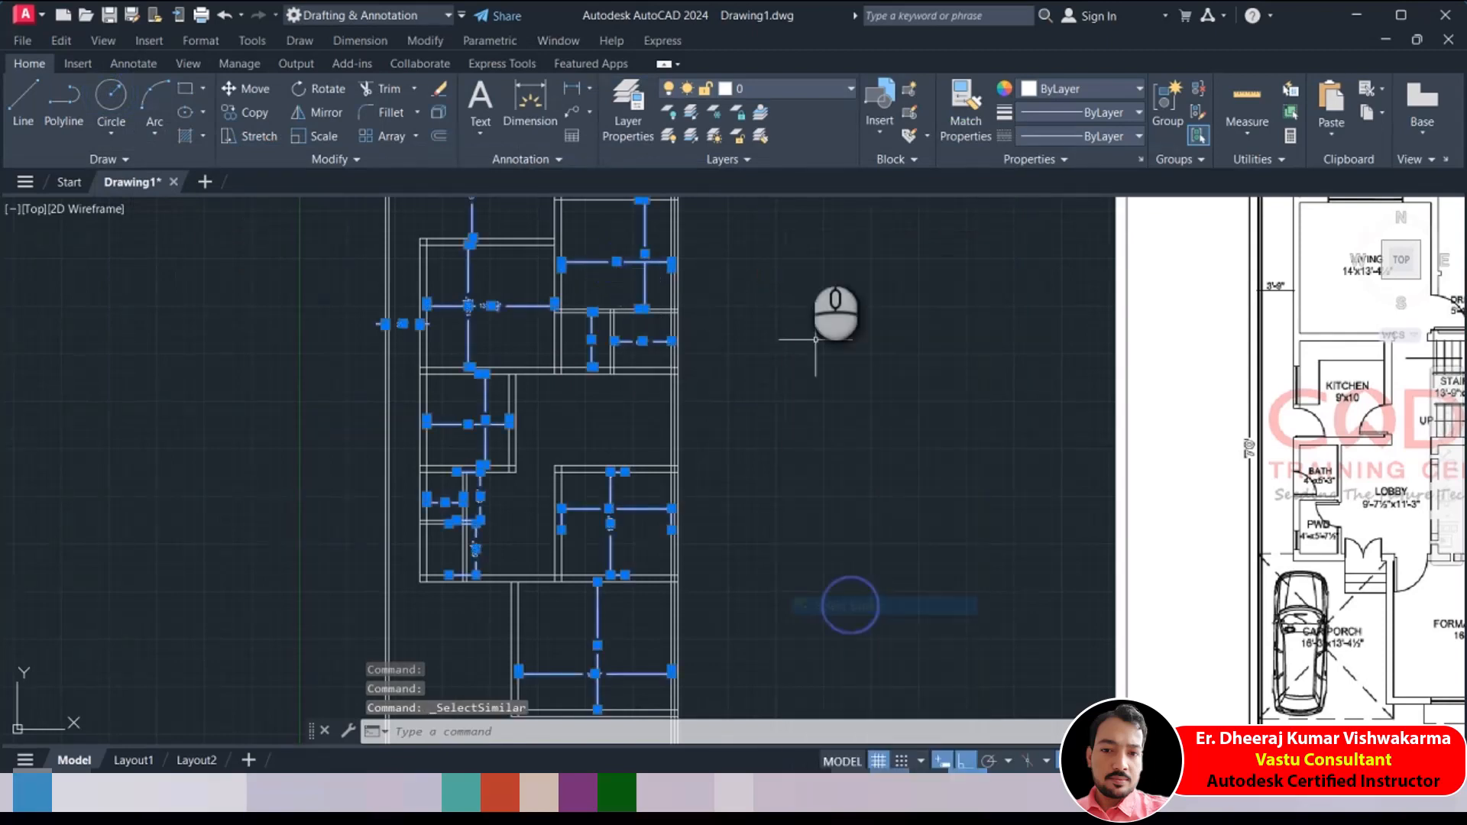
pyautogui.click(809, 87)
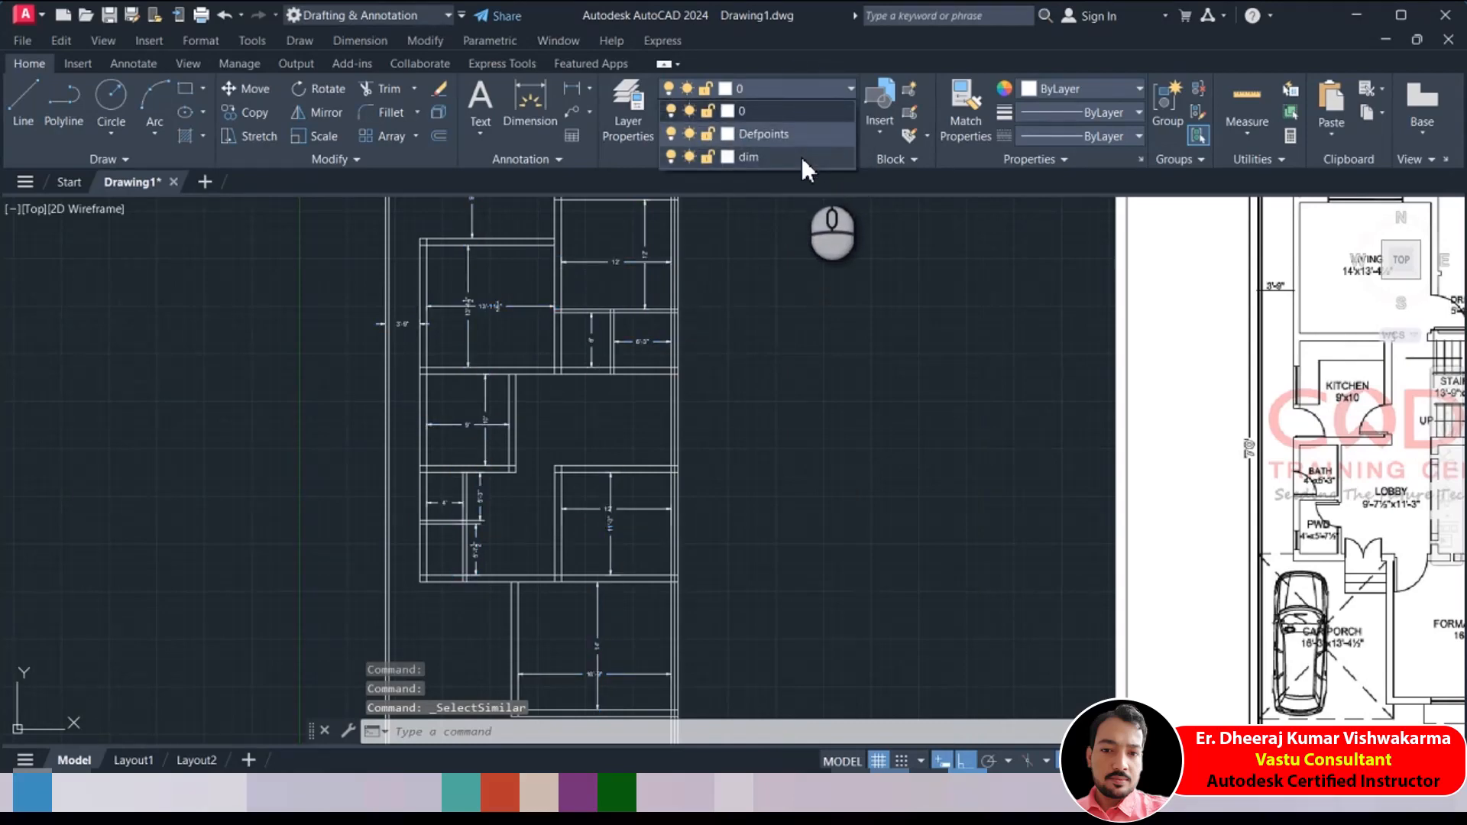
pyautogui.click(819, 157)
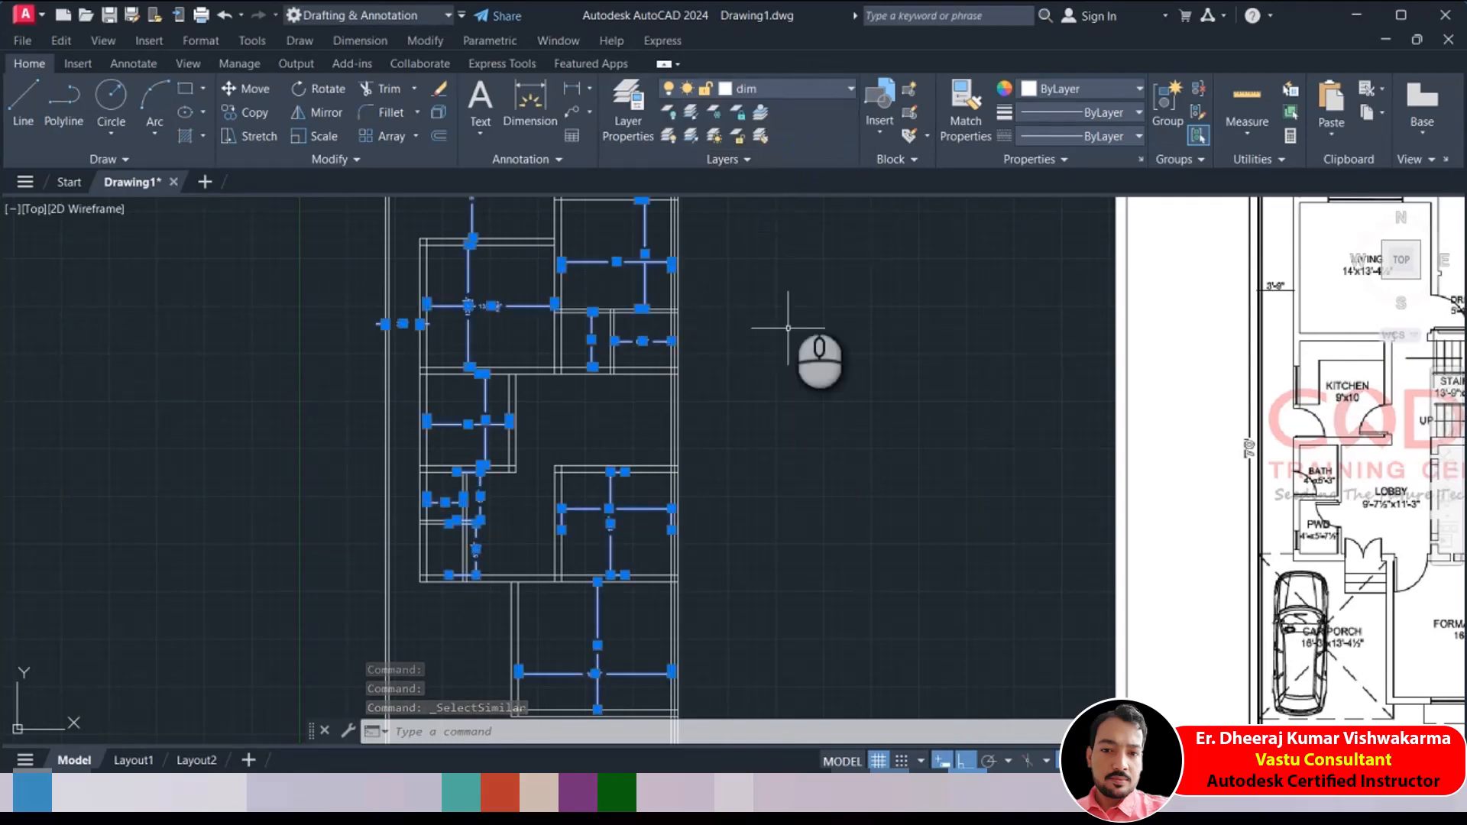
pyautogui.click(799, 89)
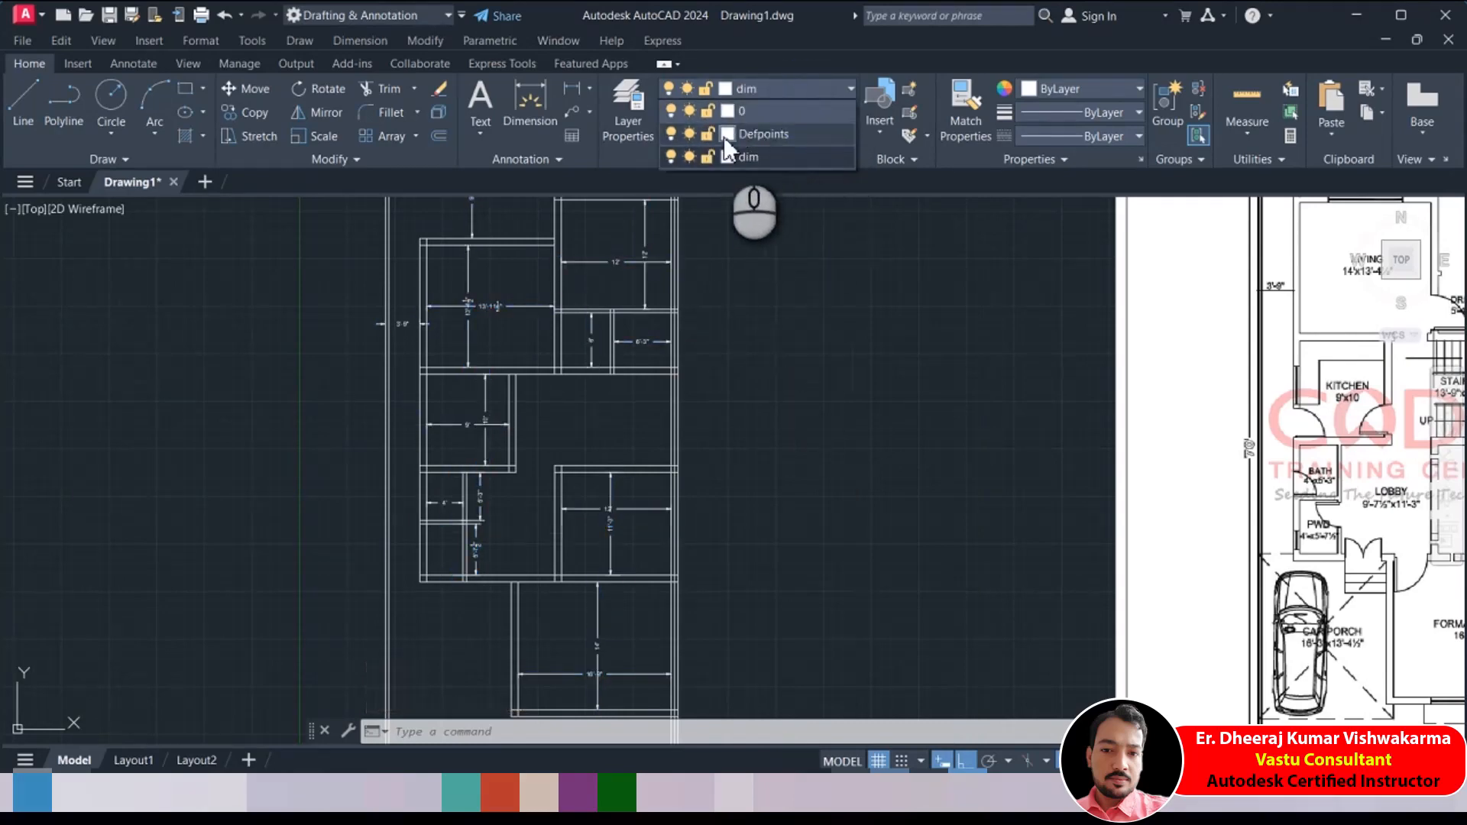
pyautogui.click(671, 157)
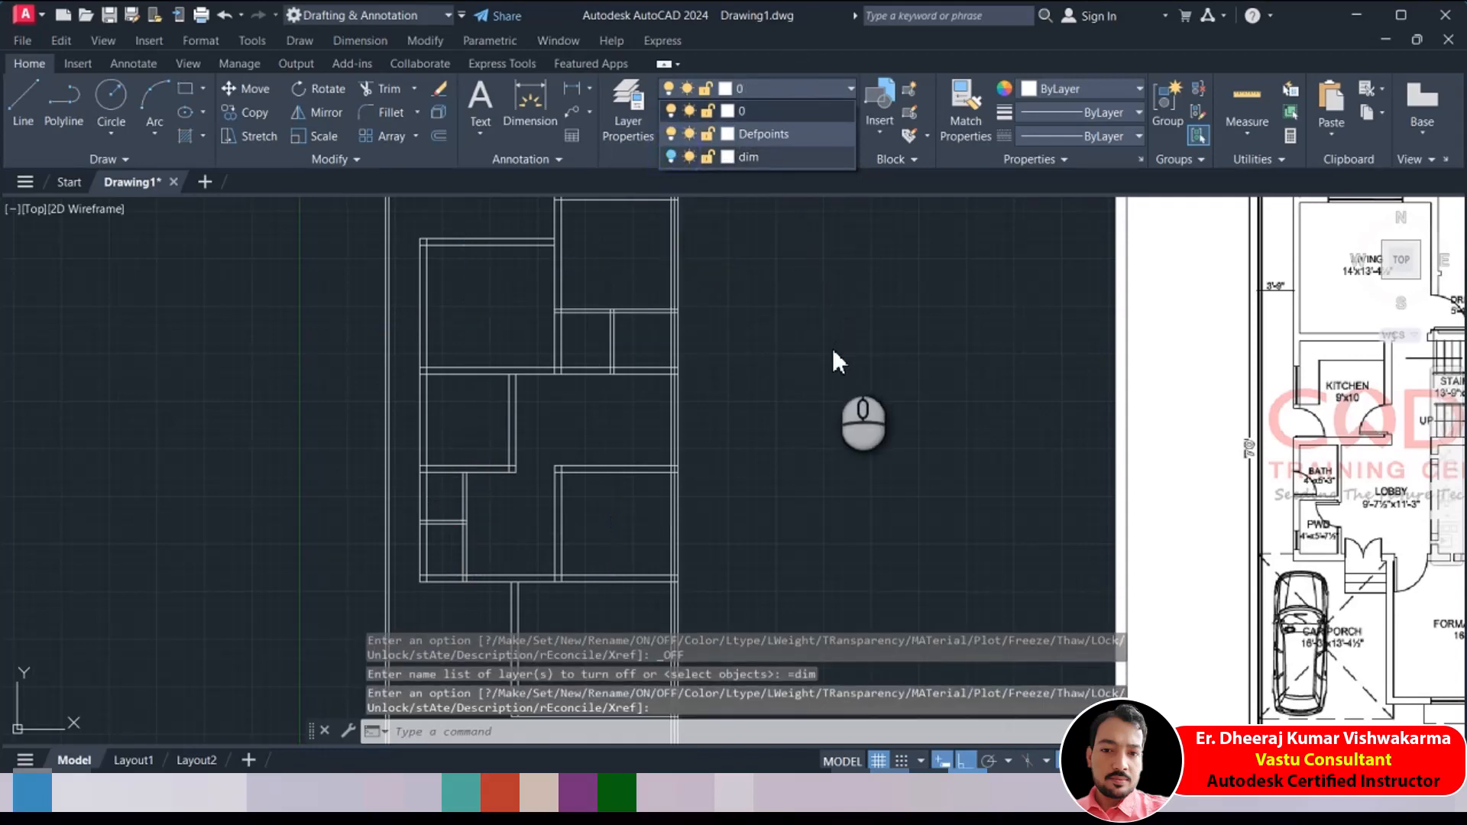
# Trim the right boundary wall's innermost line at the rear corner and alongside the rear lawn, leaving the two outer lines
pyautogui.scroll(-2, 802, 367)
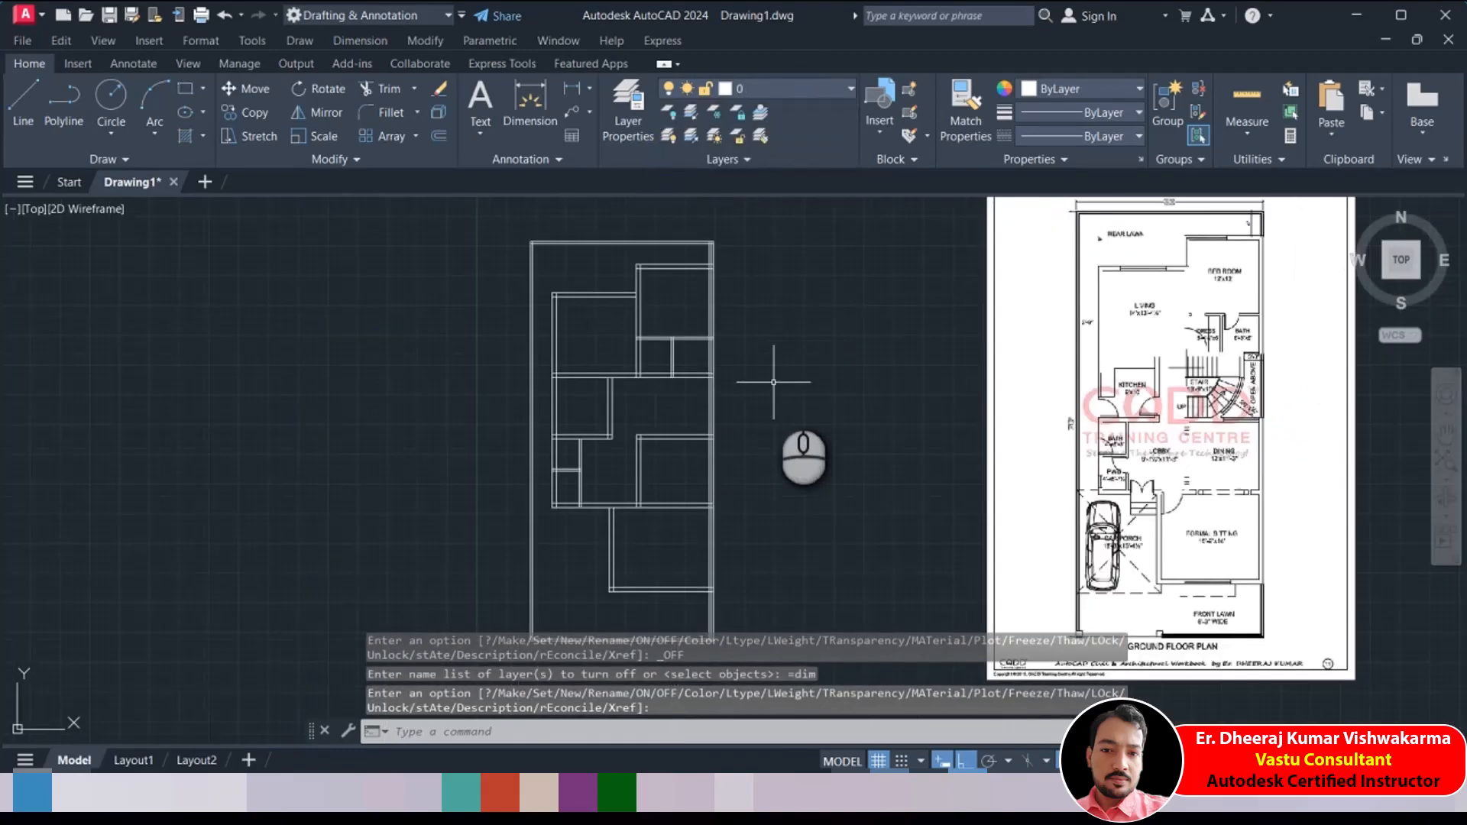
pyautogui.scroll(3, 720, 229)
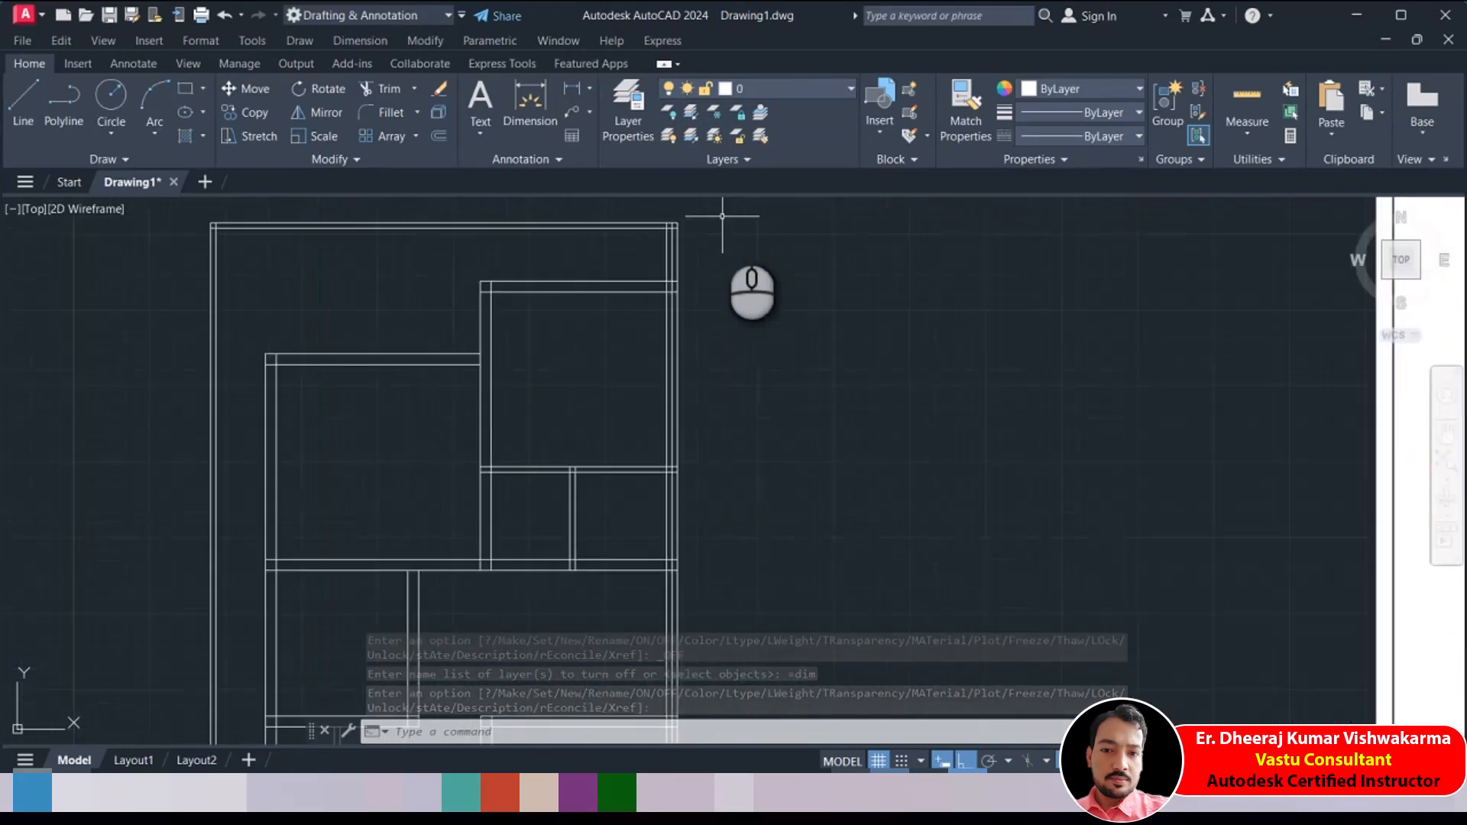
pyautogui.scroll(3, 692, 261)
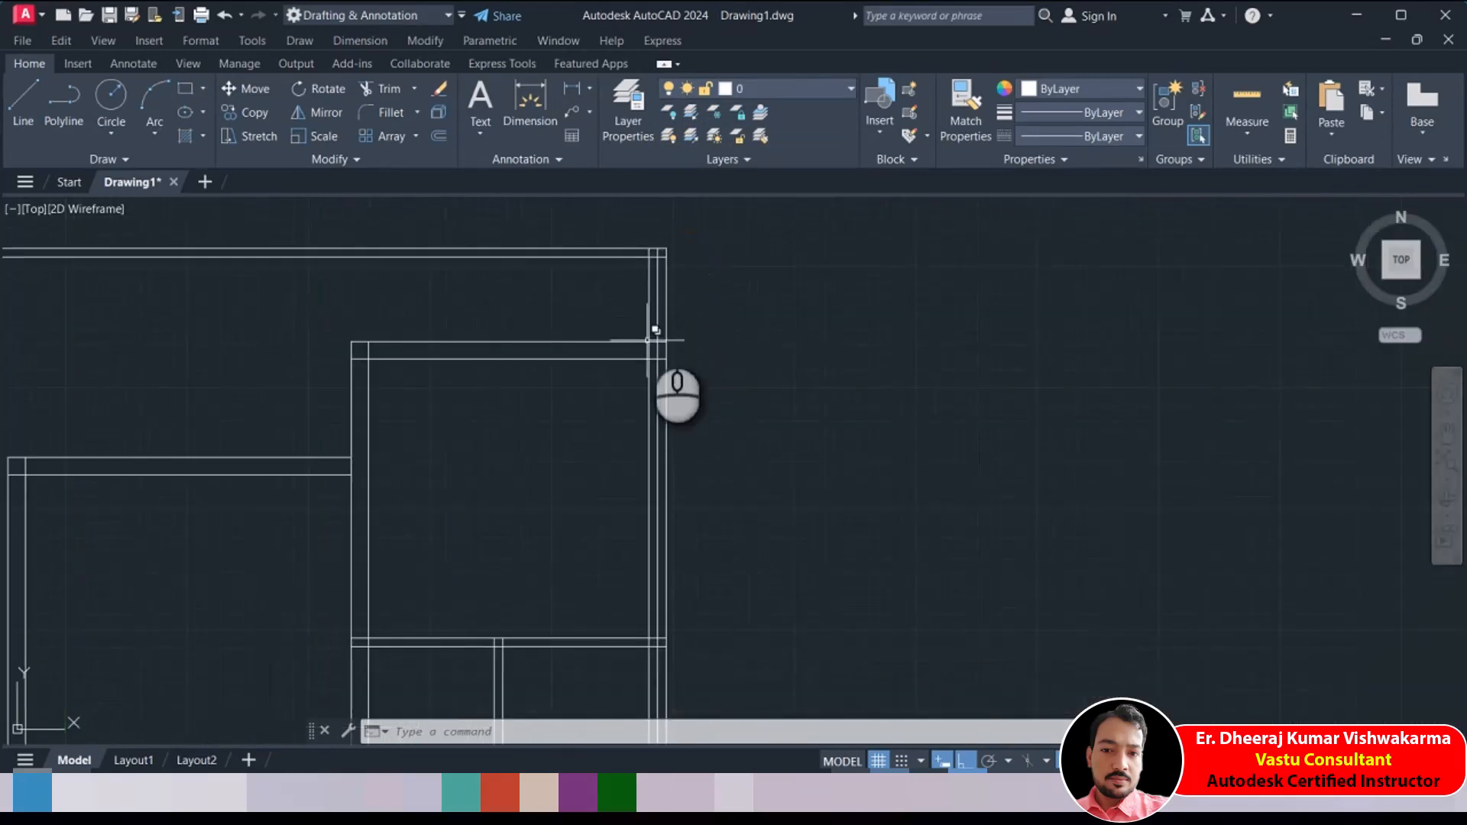
pyautogui.click(389, 89)
pyautogui.rightClick(767, 297)
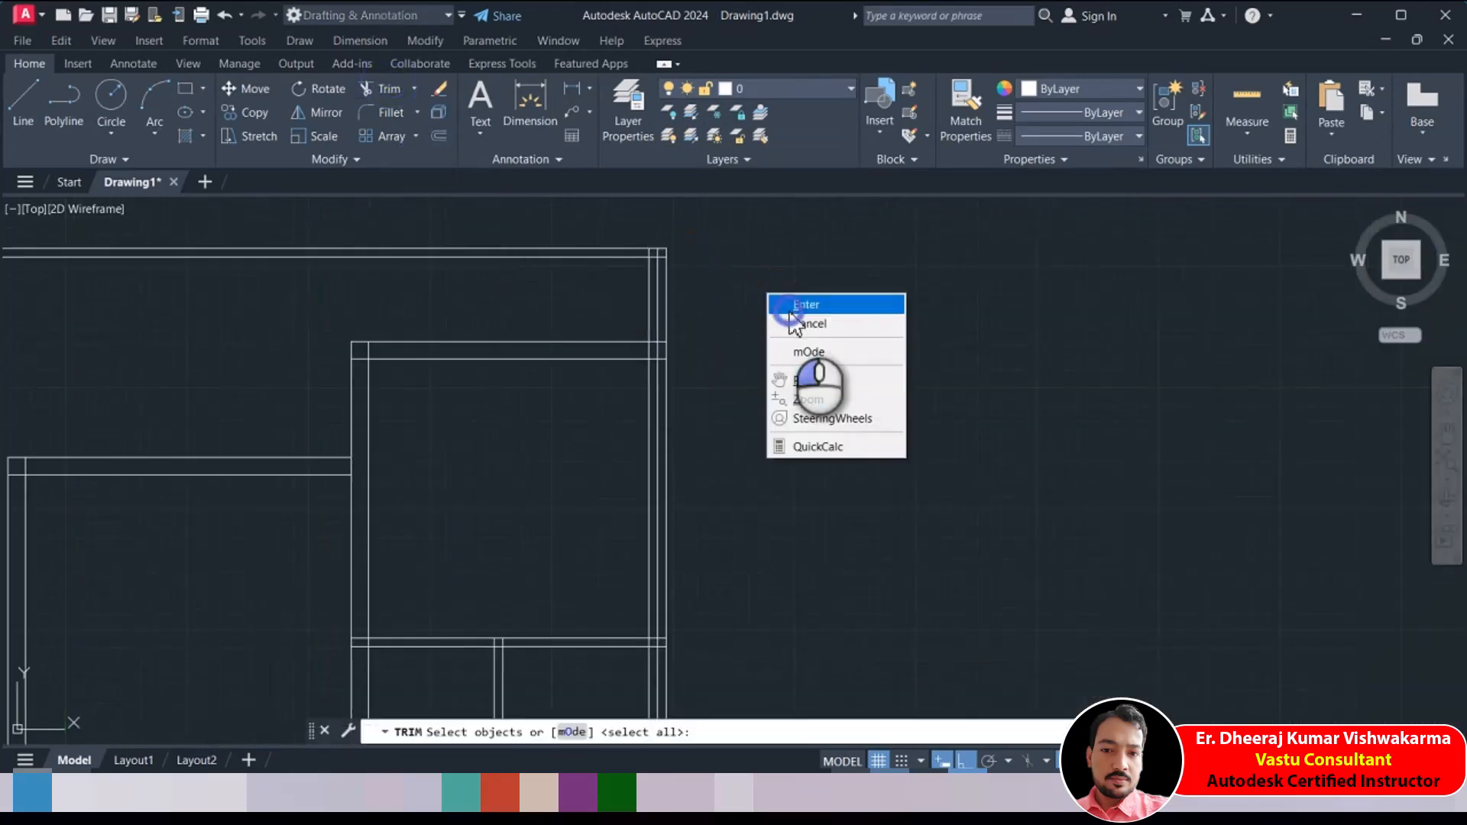
pyautogui.click(787, 304)
pyautogui.scroll(2, 676, 293)
pyautogui.click(642, 238)
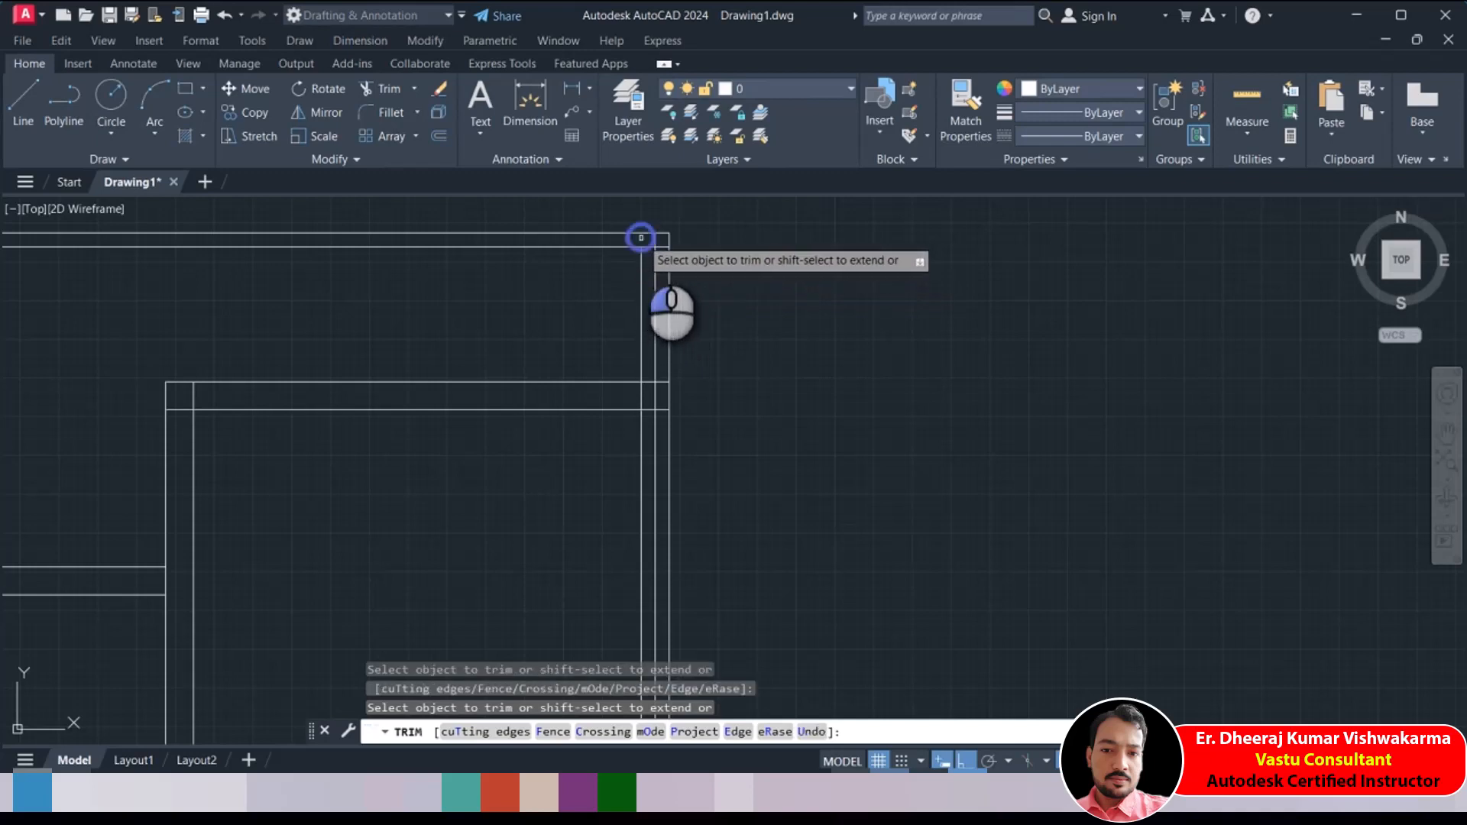
pyautogui.click(640, 266)
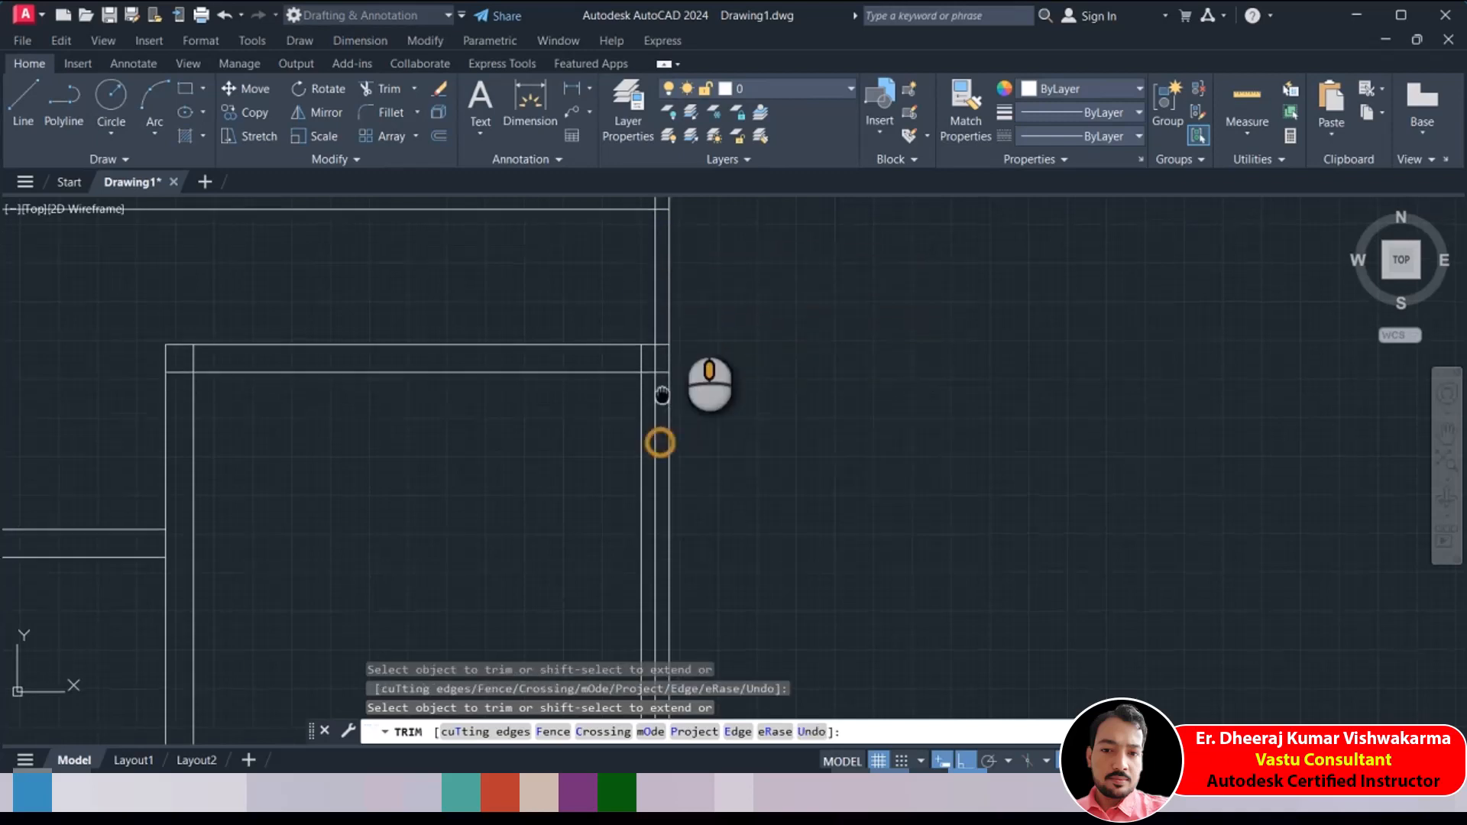
# Trim the middle line out of the right wall alongside the bedroom and the bath, including the wall junction between them
pyautogui.moveTo(660, 455); pyautogui.dragTo(681, 295, button='middle')
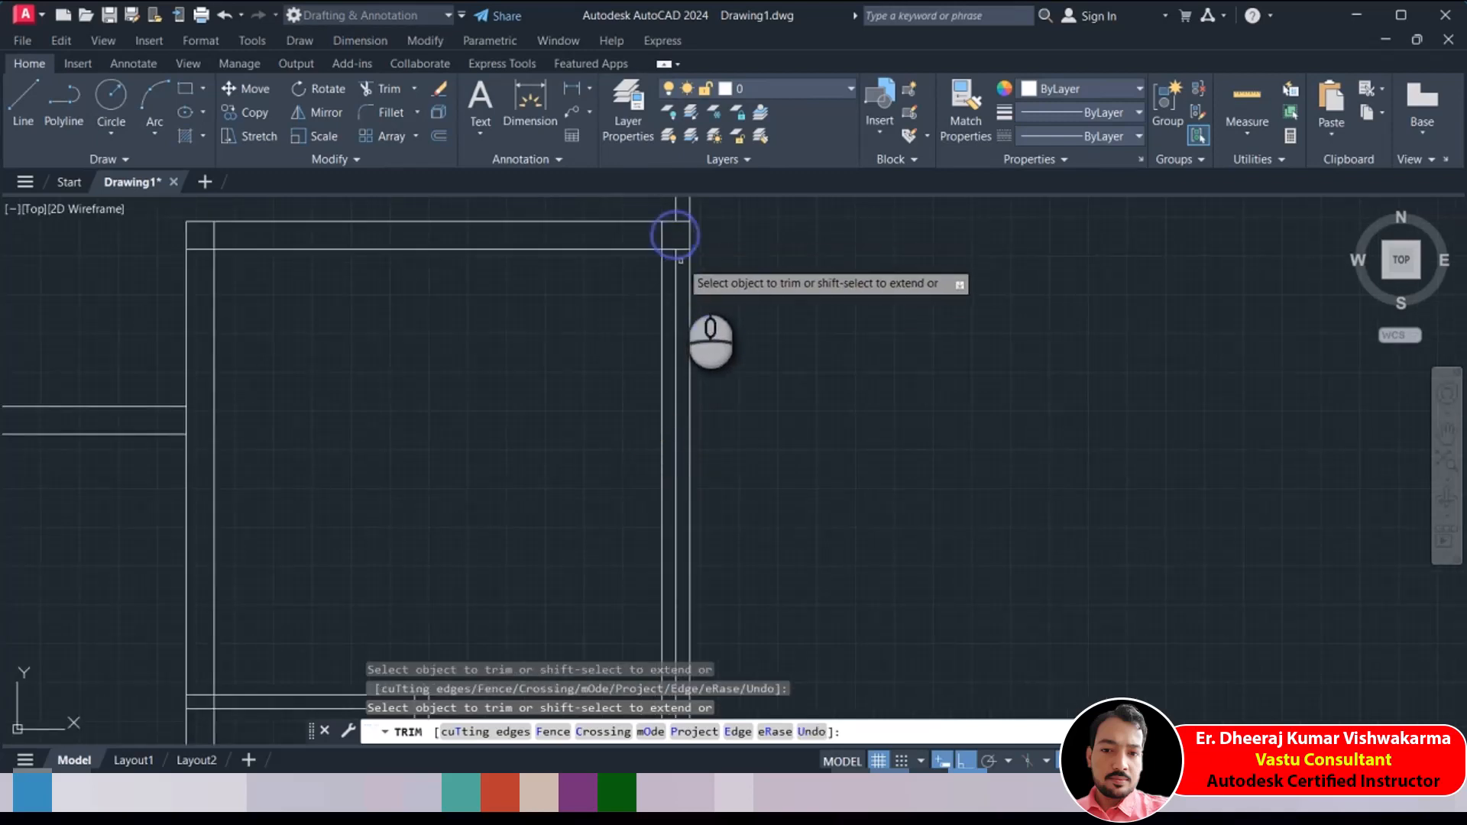
pyautogui.scroll(-5, 675, 275)
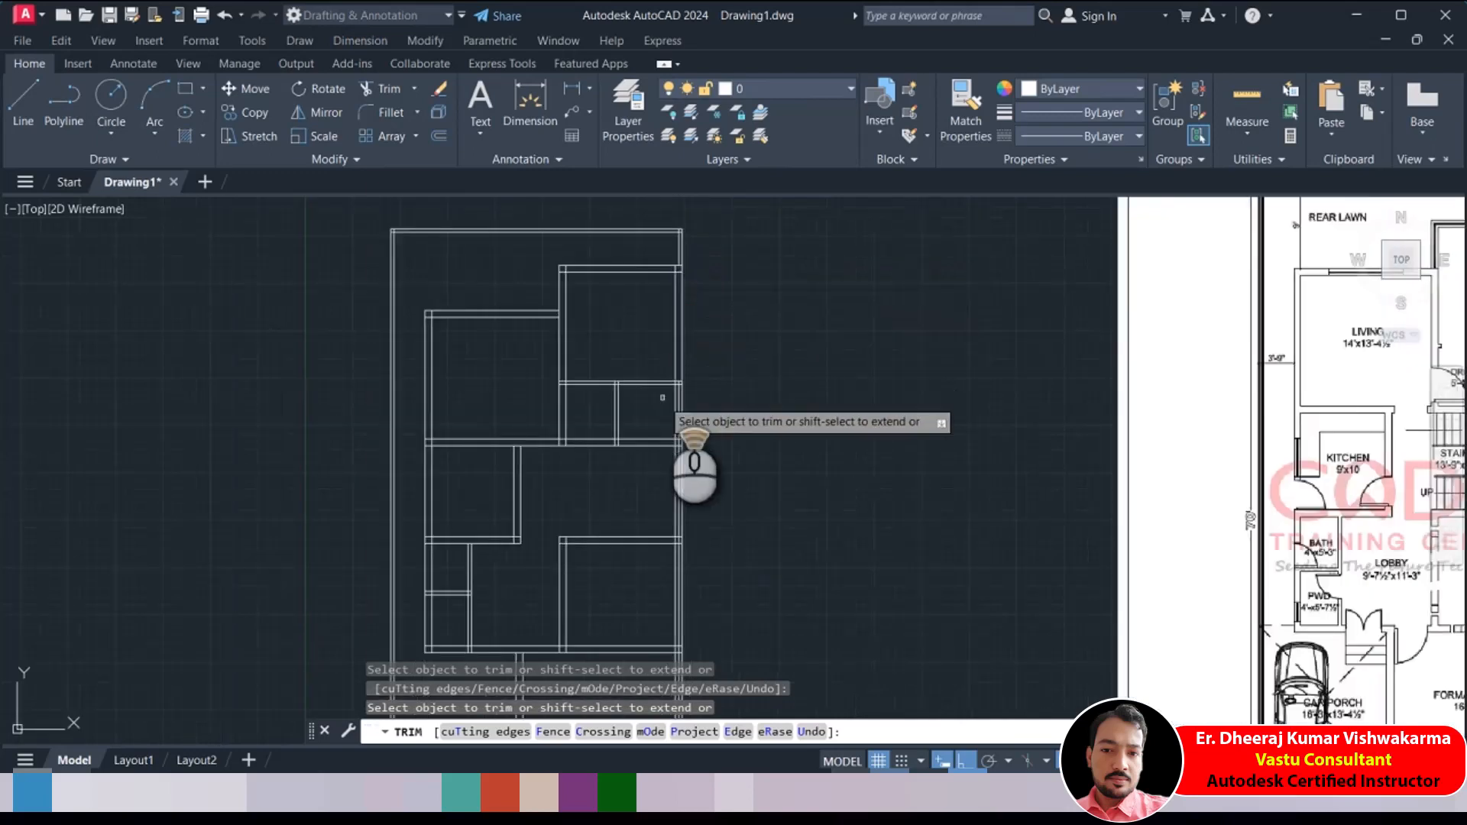
pyautogui.scroll(4, 676, 417)
pyautogui.scroll(2, 690, 290)
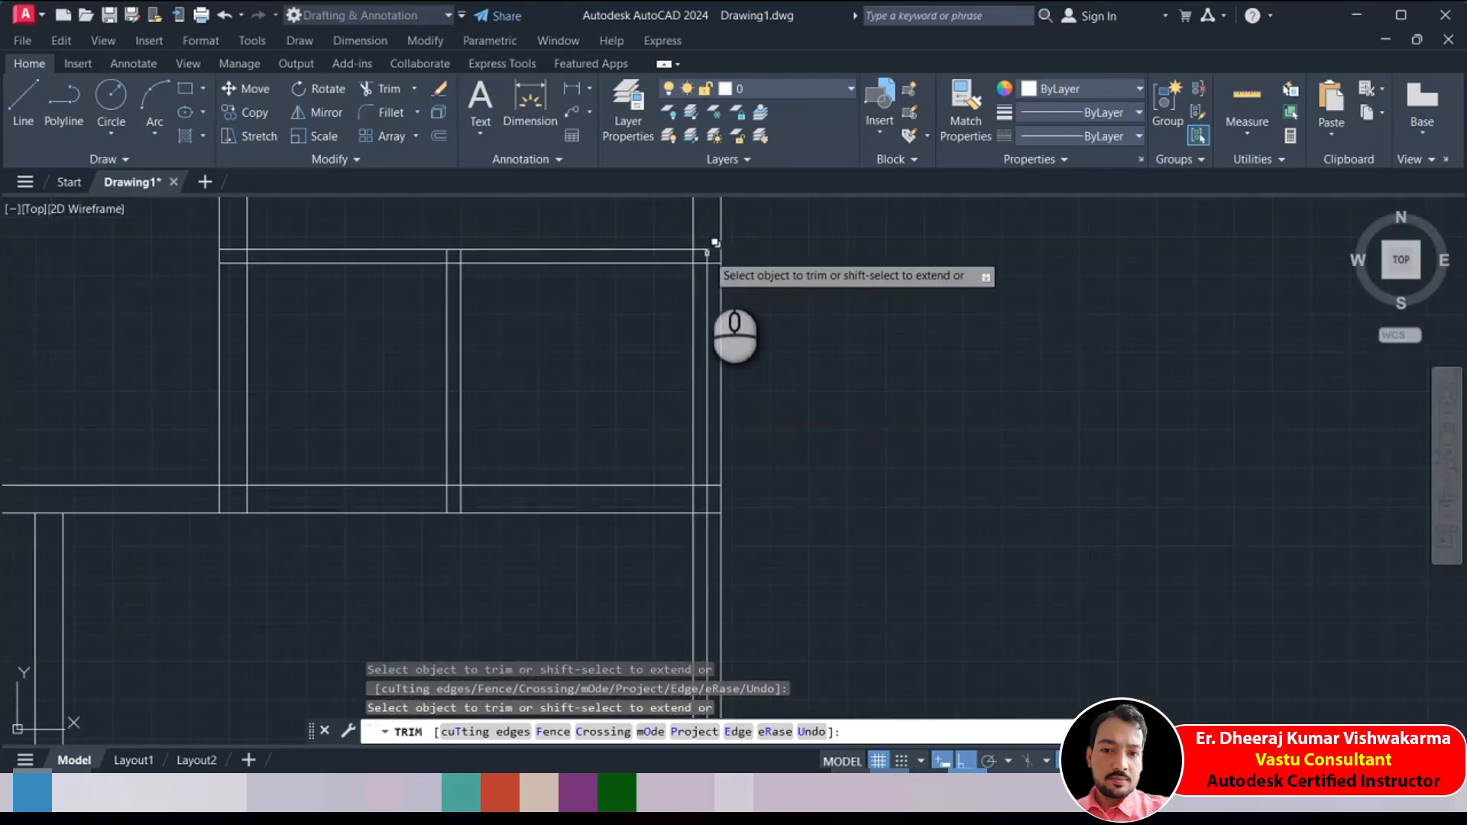
pyautogui.click(706, 256)
pyautogui.click(704, 275)
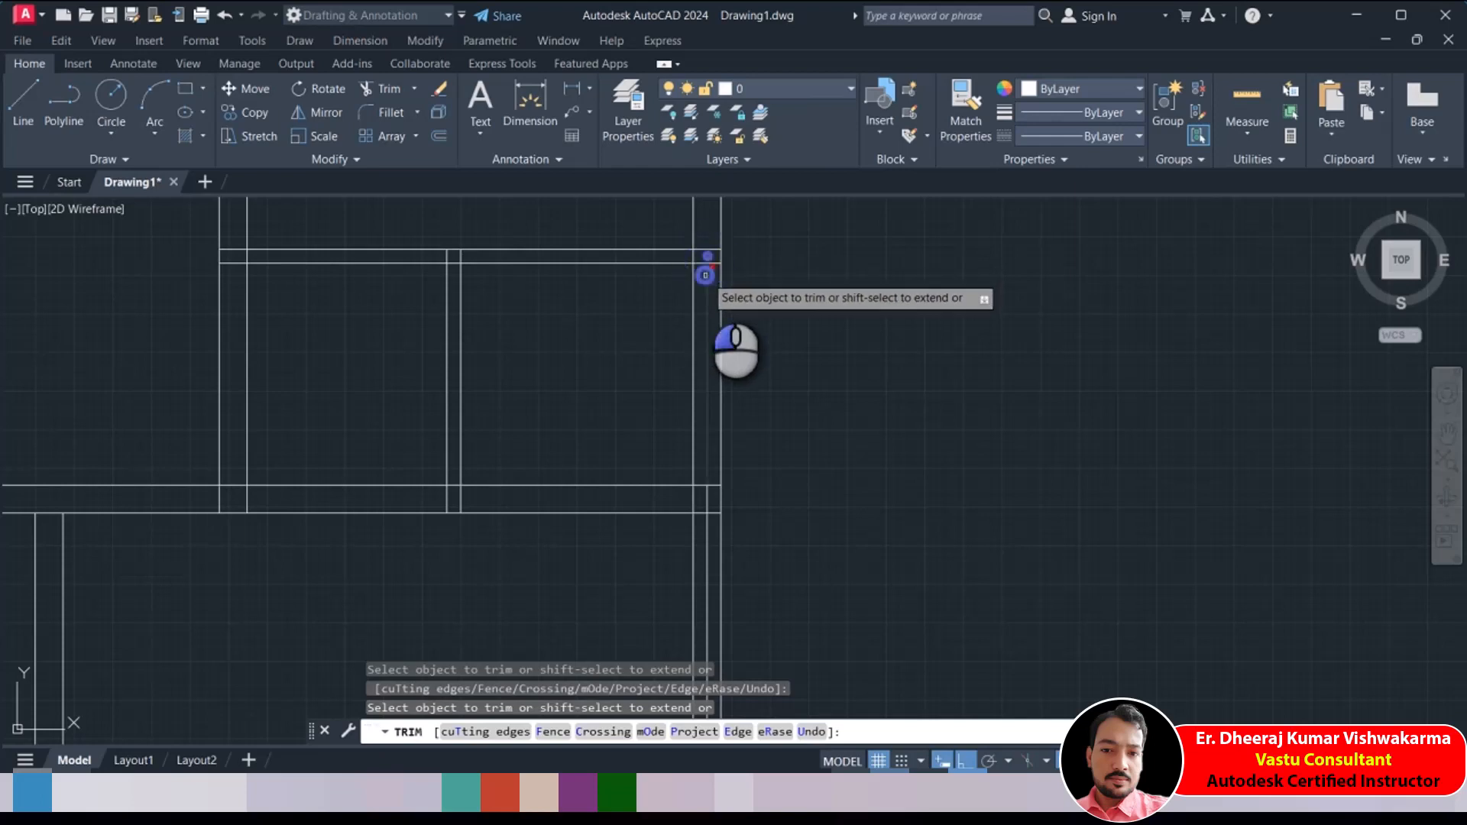
# Trim the middle line at the junction below the bath and the innermost right wall line alongside the stair
pyautogui.moveTo(723, 543); pyautogui.dragTo(686, 390, button='middle')
pyautogui.scroll(2, 681, 375)
pyautogui.click(665, 324)
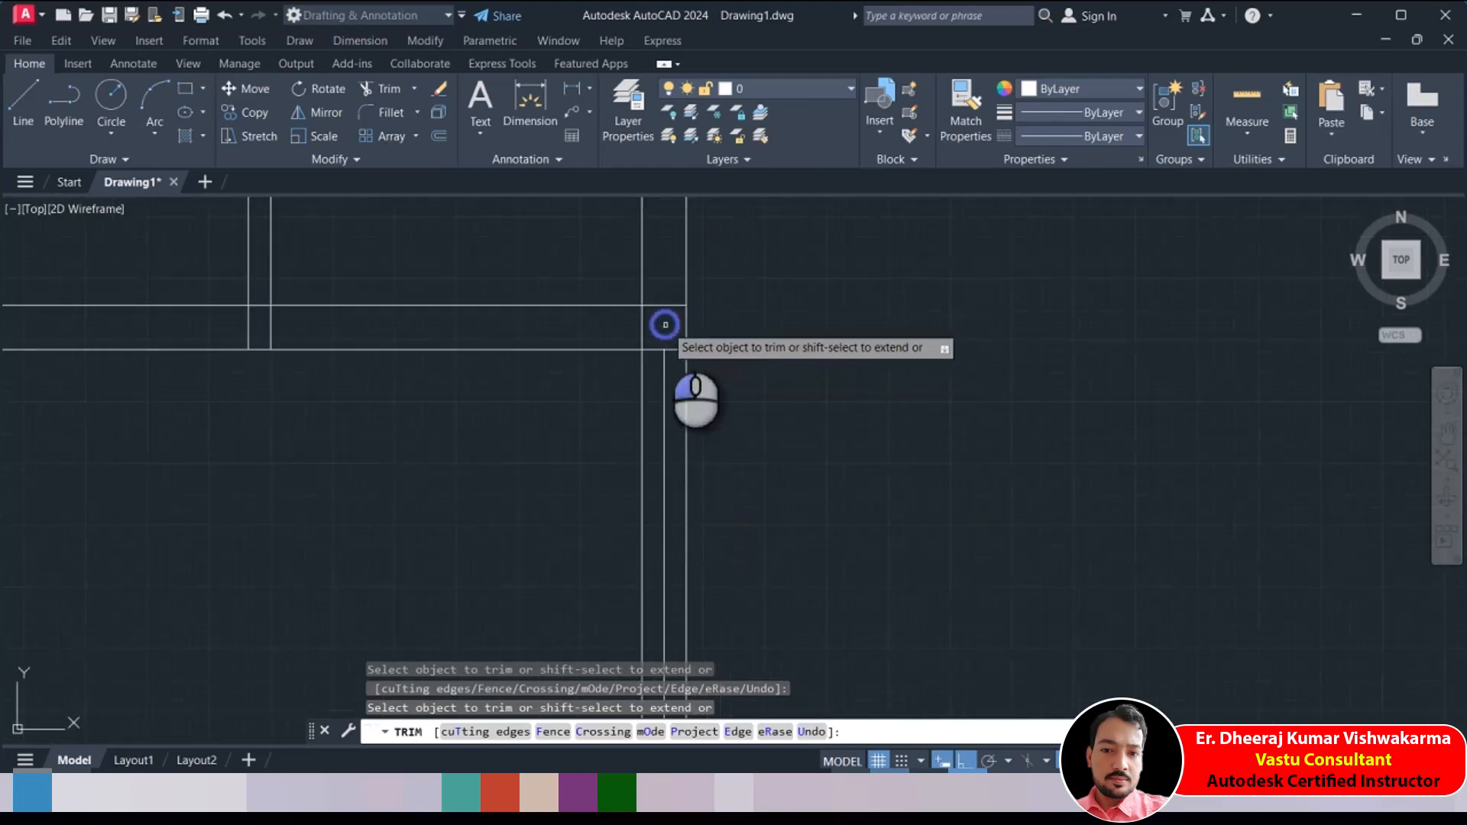
pyautogui.click(642, 327)
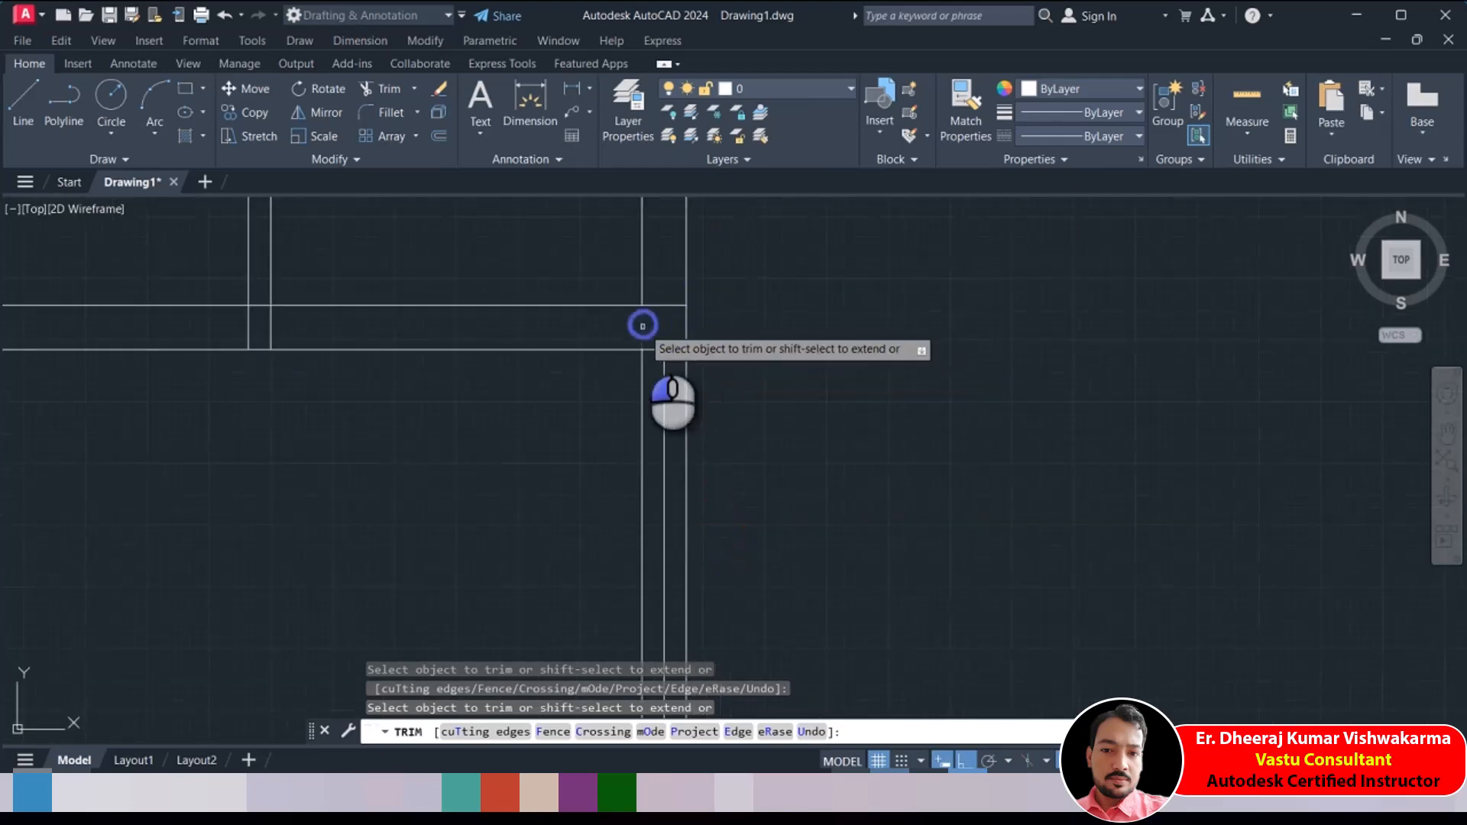
pyautogui.scroll(-3, 642, 387)
pyautogui.click(645, 394)
pyautogui.moveTo(641, 445); pyautogui.dragTo(641, 238, button='middle')
pyautogui.moveTo(628, 528)
pyautogui.mouseDown(button='middle')
pyautogui.moveTo(639, 295)
pyautogui.moveTo(622, 349)
pyautogui.mouseUp(button='middle')
# Trim the right boundary wall's innermost line at the front corner and alongside the front lawn up to the formal sitting room
pyautogui.scroll(-4, 634, 321)
pyautogui.scroll(4, 627, 615)
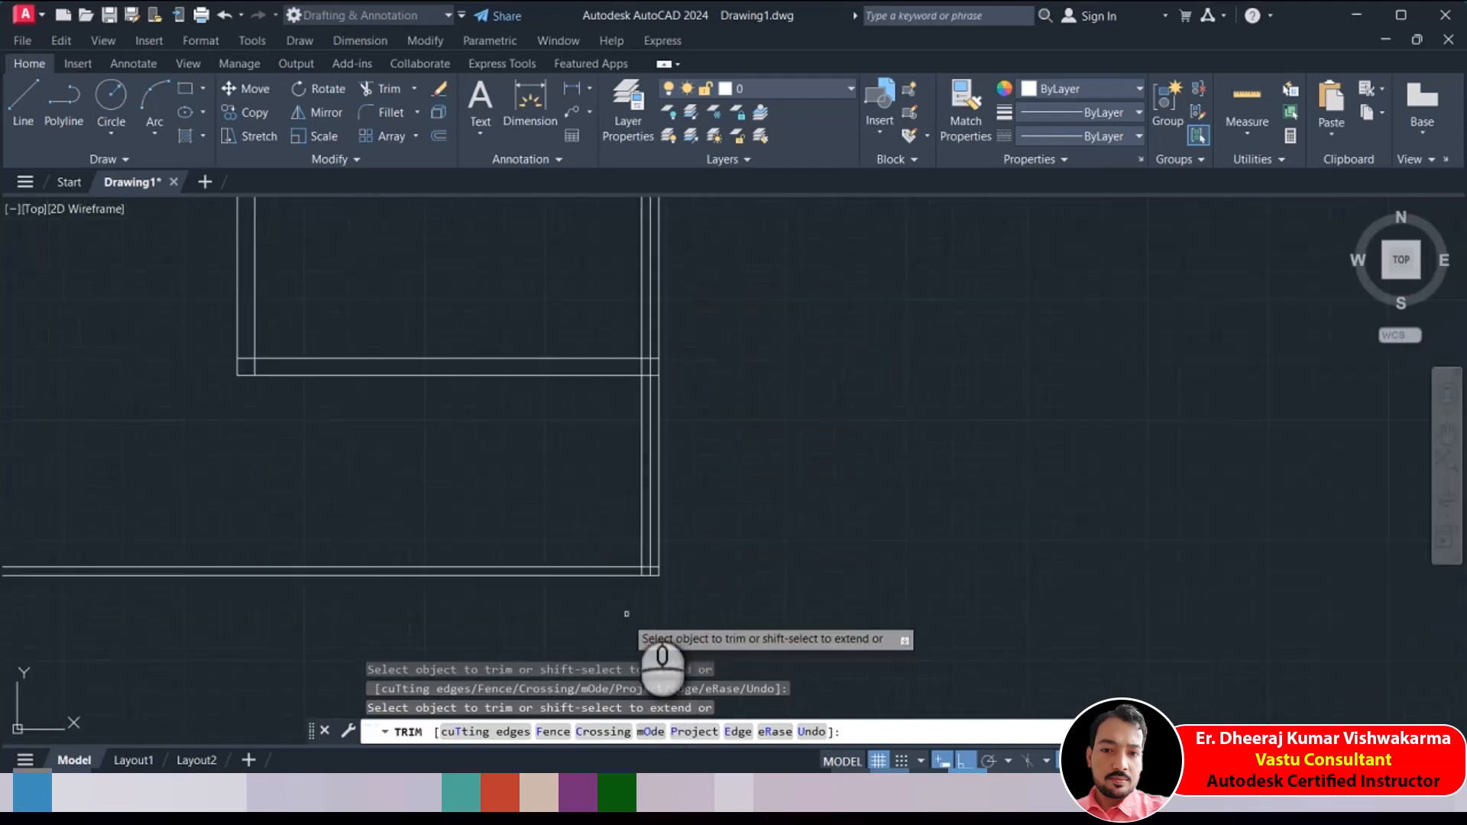
pyautogui.scroll(4, 642, 570)
pyautogui.click(647, 570)
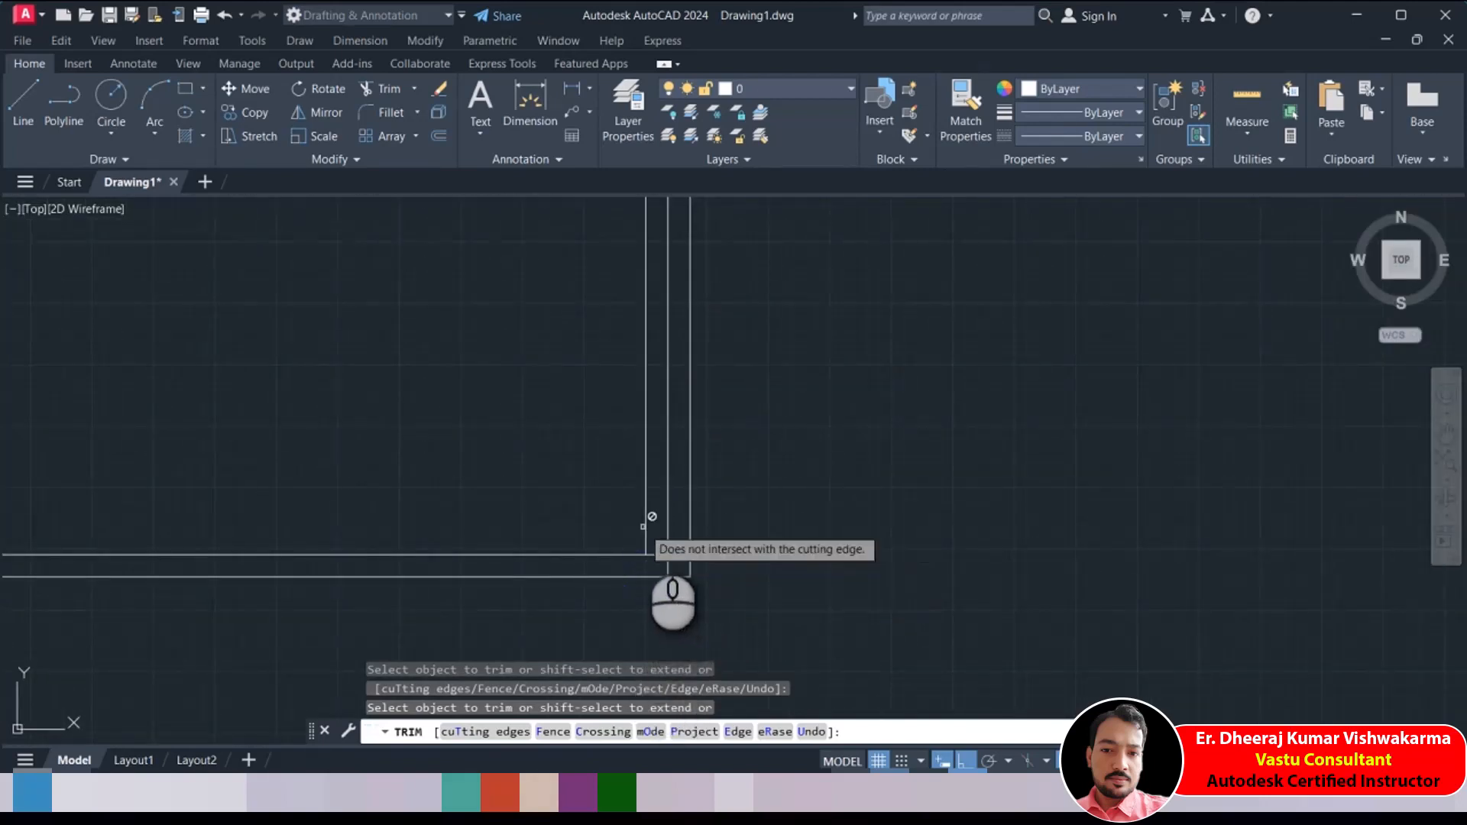
pyautogui.scroll(-2, 648, 525)
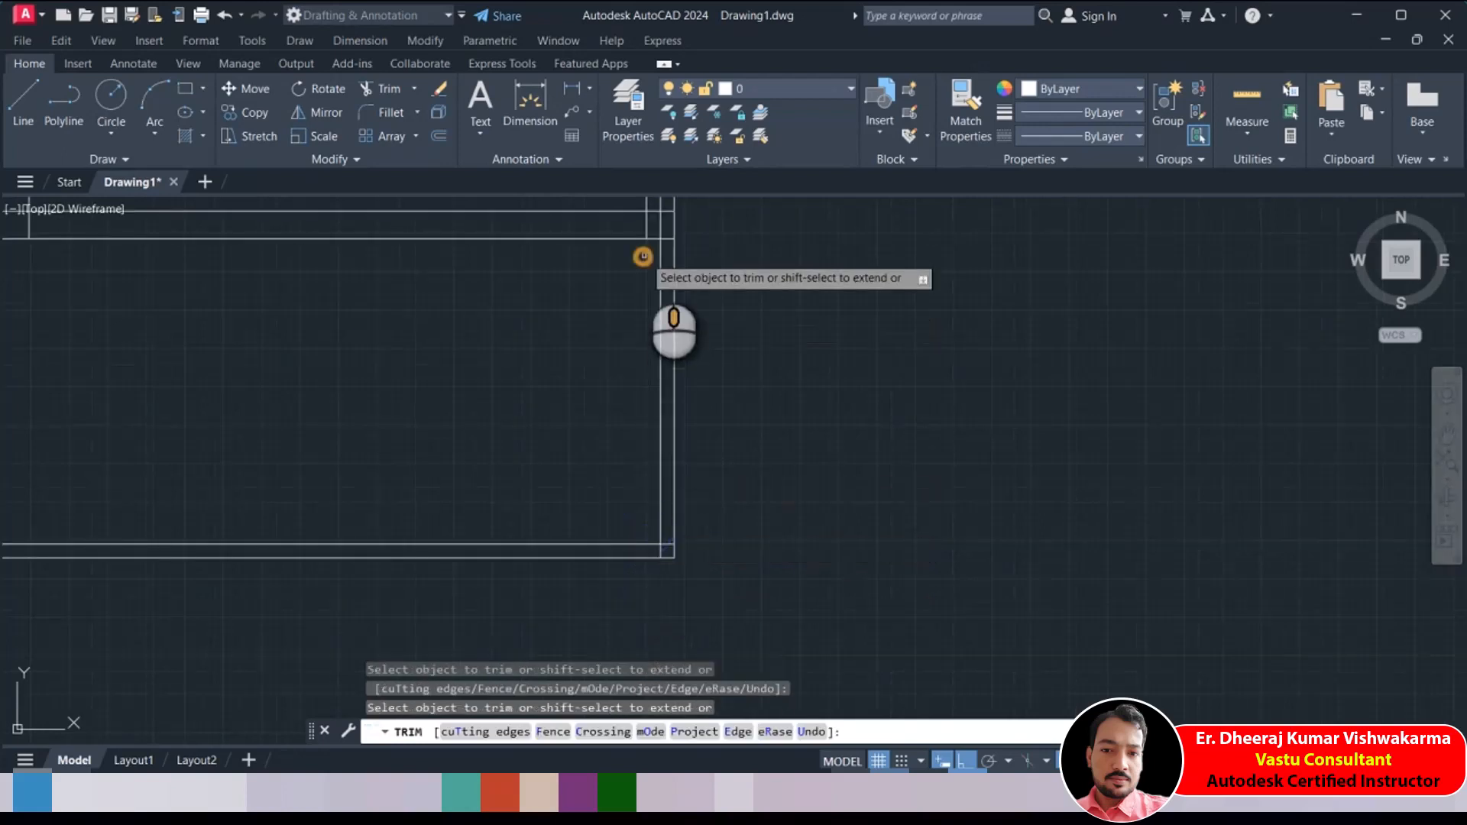
pyautogui.moveTo(641, 230); pyautogui.dragTo(641, 544, button='middle')
pyautogui.click(641, 483)
# Trim the middle line out of the right wall at the dining room's upper wall junction and alongside the dining room
pyautogui.scroll(-4, 638, 478)
pyautogui.scroll(2, 635, 494)
pyautogui.scroll(-3, 638, 501)
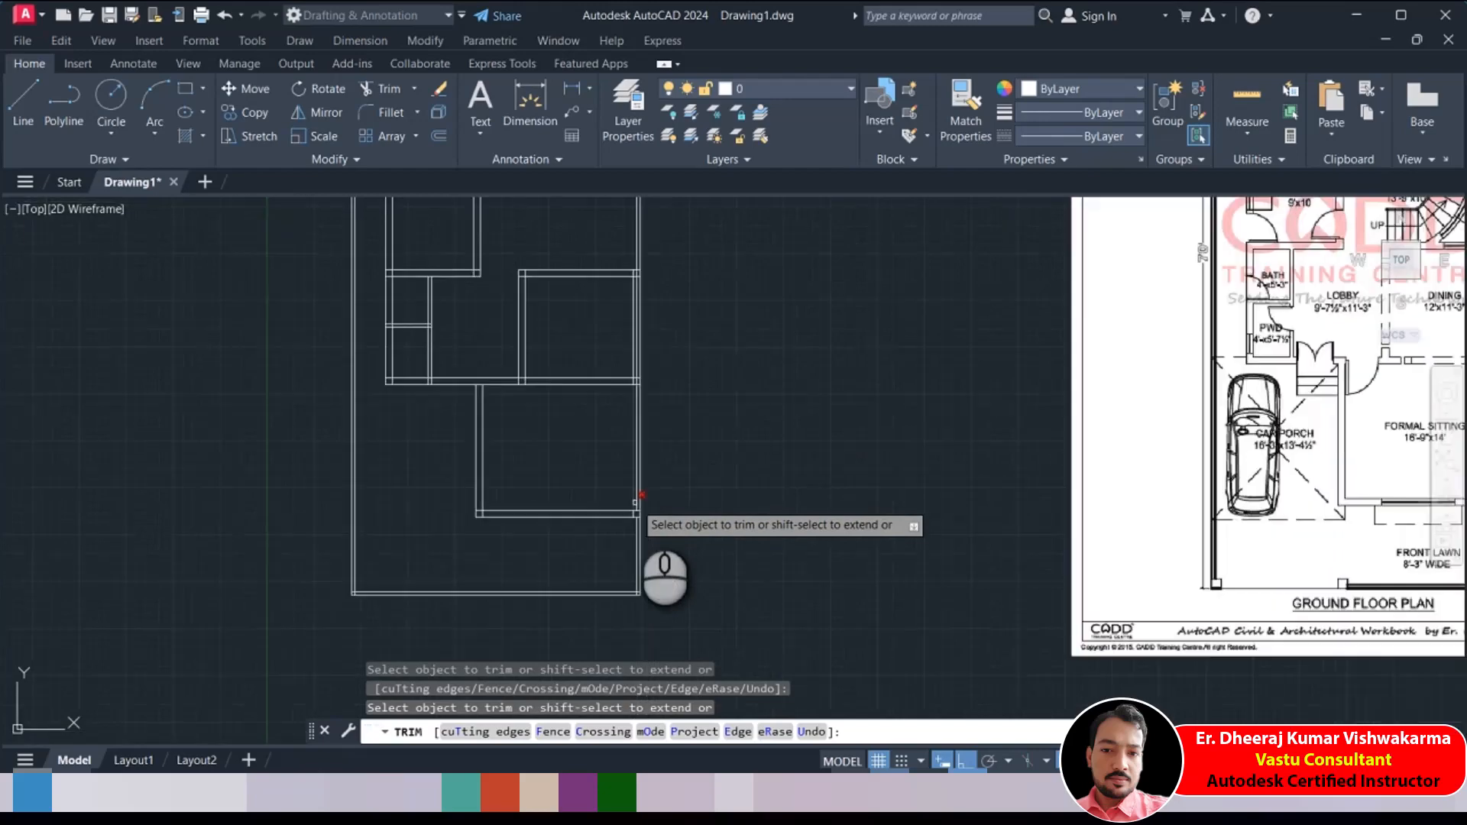
pyautogui.scroll(4, 657, 454)
pyautogui.scroll(1, 633, 281)
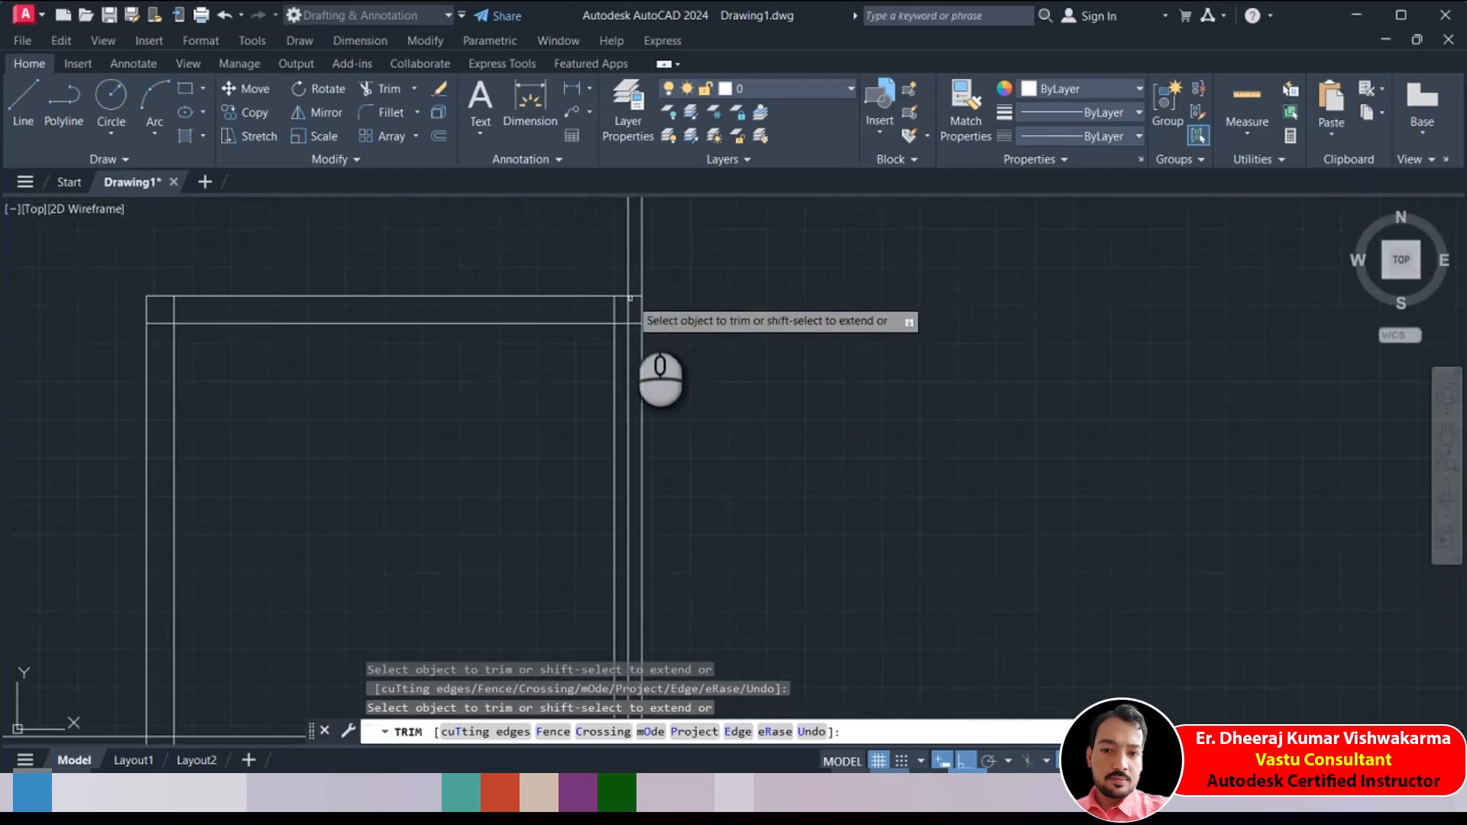
pyautogui.click(626, 317)
pyautogui.scroll(-2, 629, 329)
pyautogui.click(628, 345)
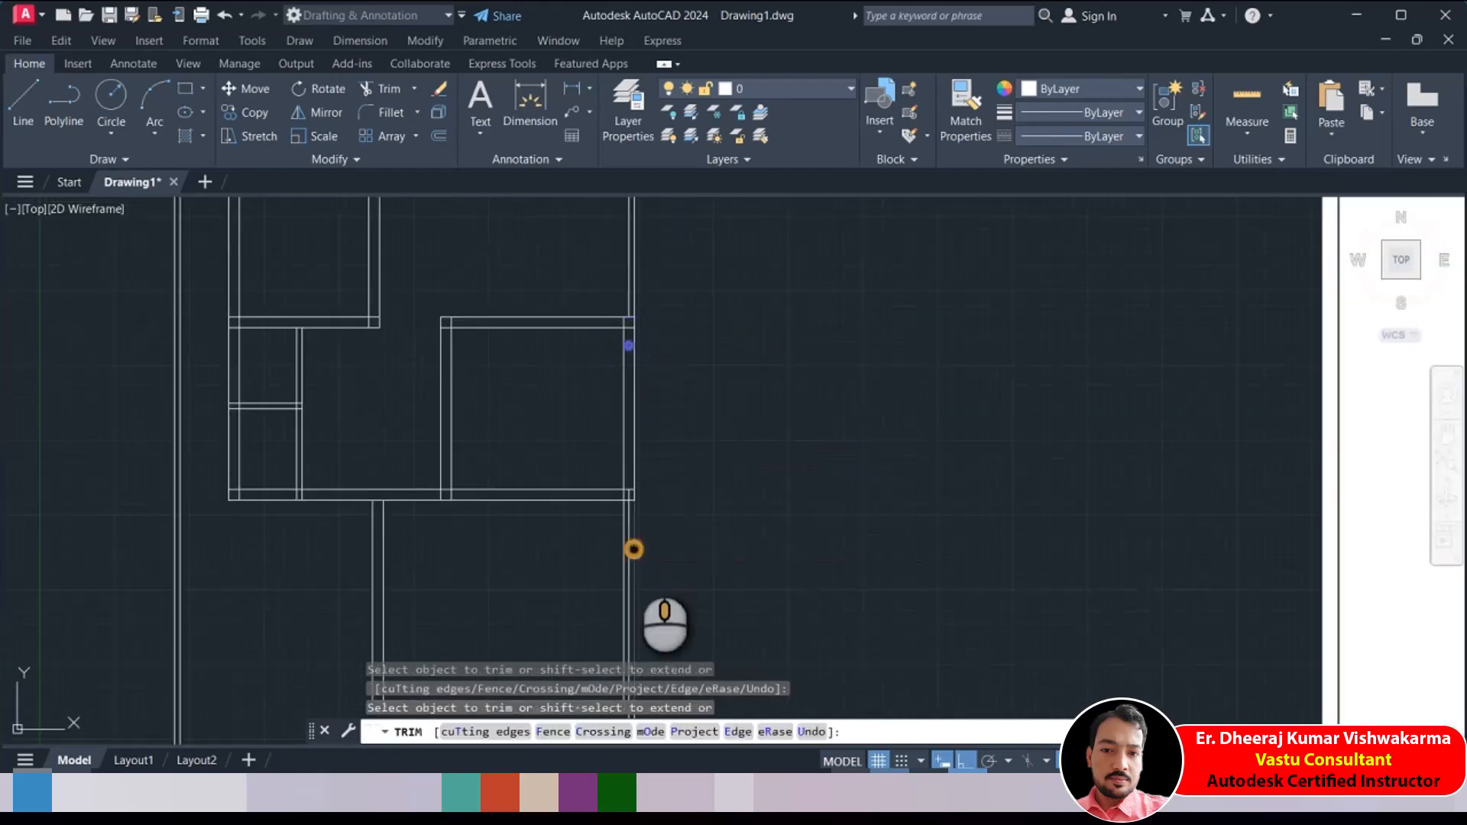
# Trim the middle line out of the right wall at the junction between the dining room and the formal sitting room
pyautogui.moveTo(634, 549); pyautogui.dragTo(632, 418, button='middle')
pyautogui.scroll(4, 624, 381)
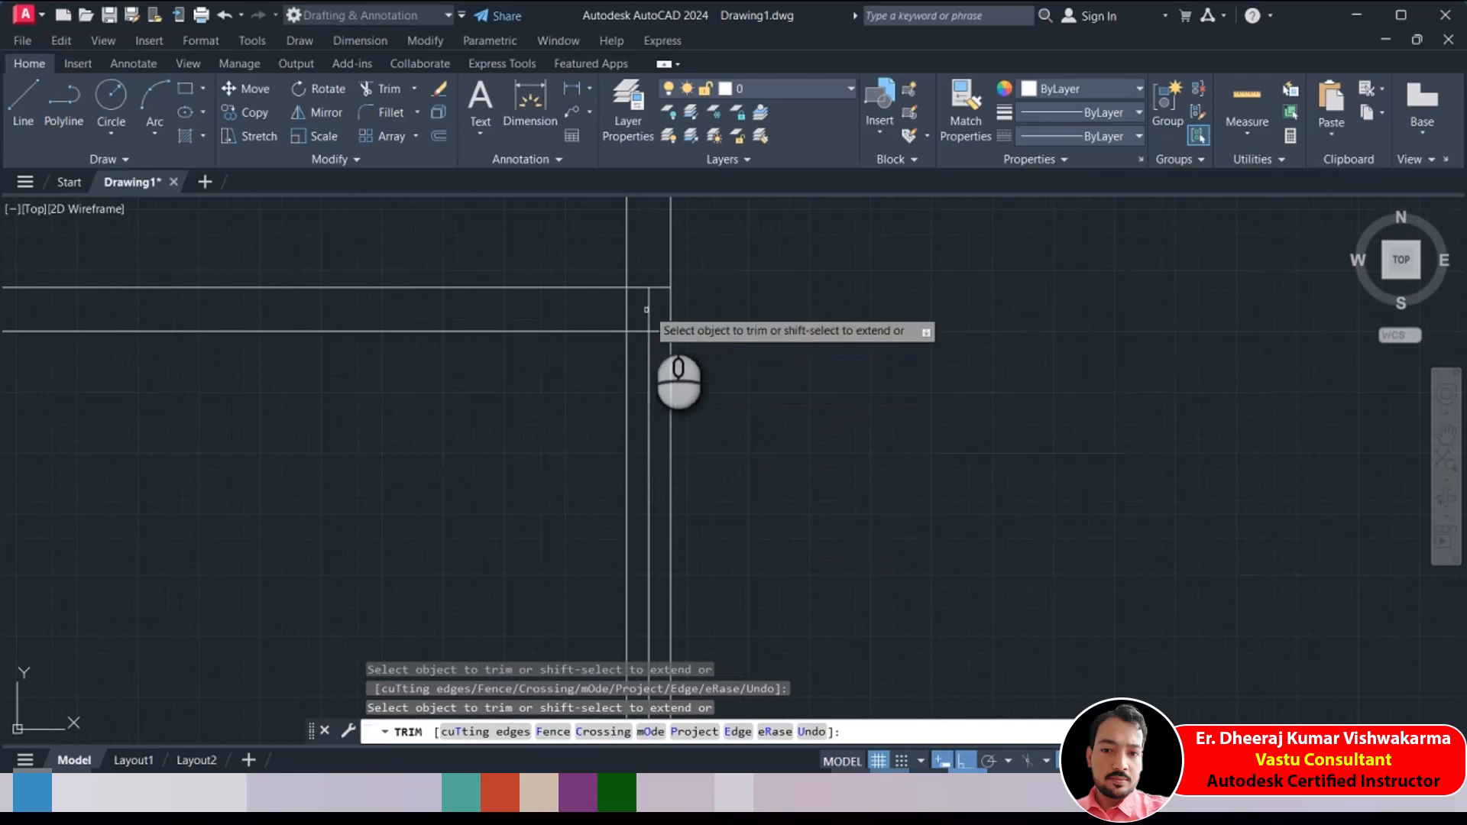
pyautogui.click(645, 375)
pyautogui.click(645, 376)
# End the trim and erase the leftover middle line of the right wall alongside the formal sitting room
pyautogui.scroll(-3, 645, 377)
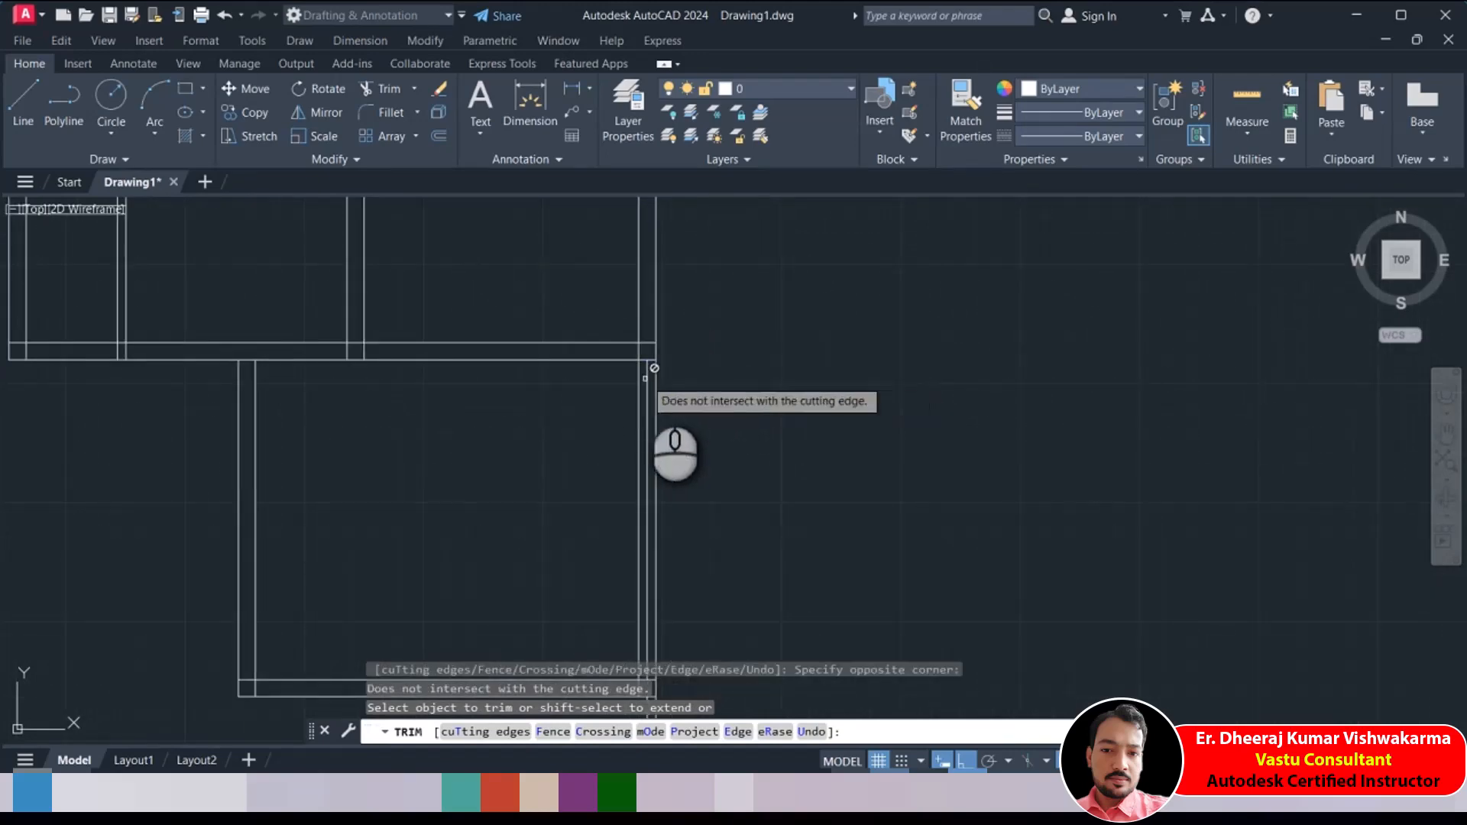
pyautogui.scroll(2, 648, 374)
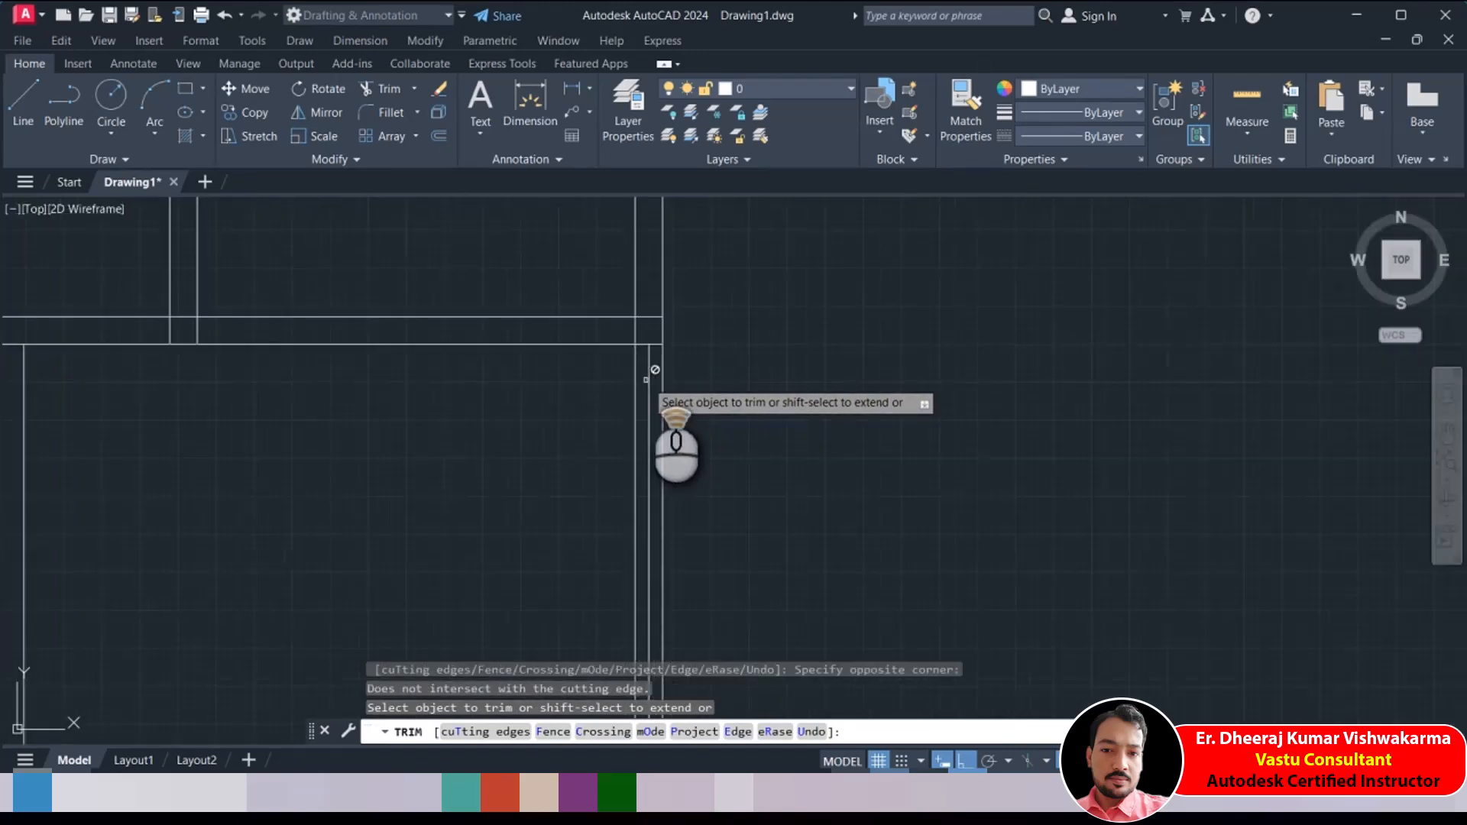
pyautogui.scroll(-4, 650, 394)
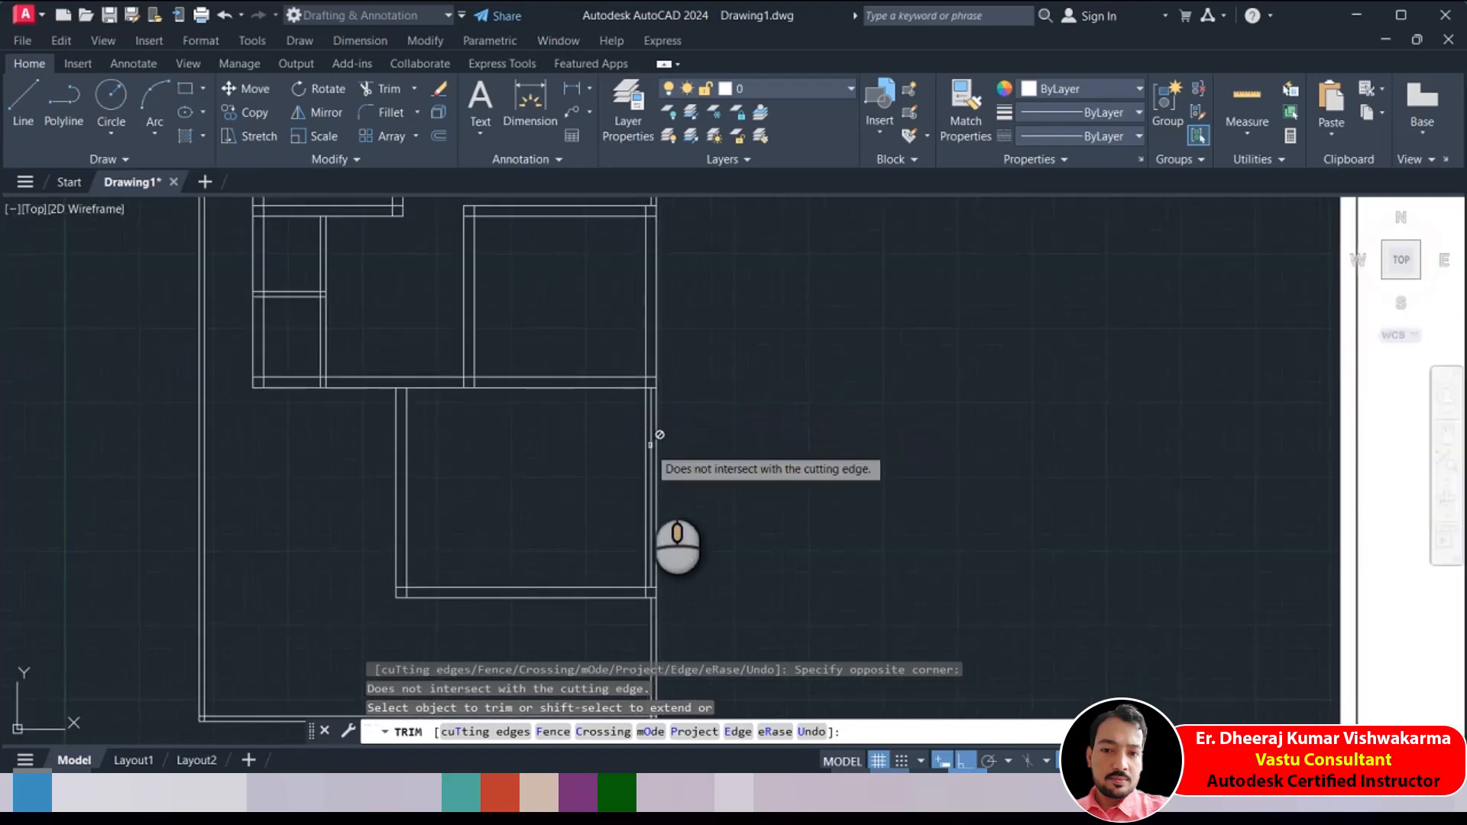
pyautogui.scroll(4, 657, 474)
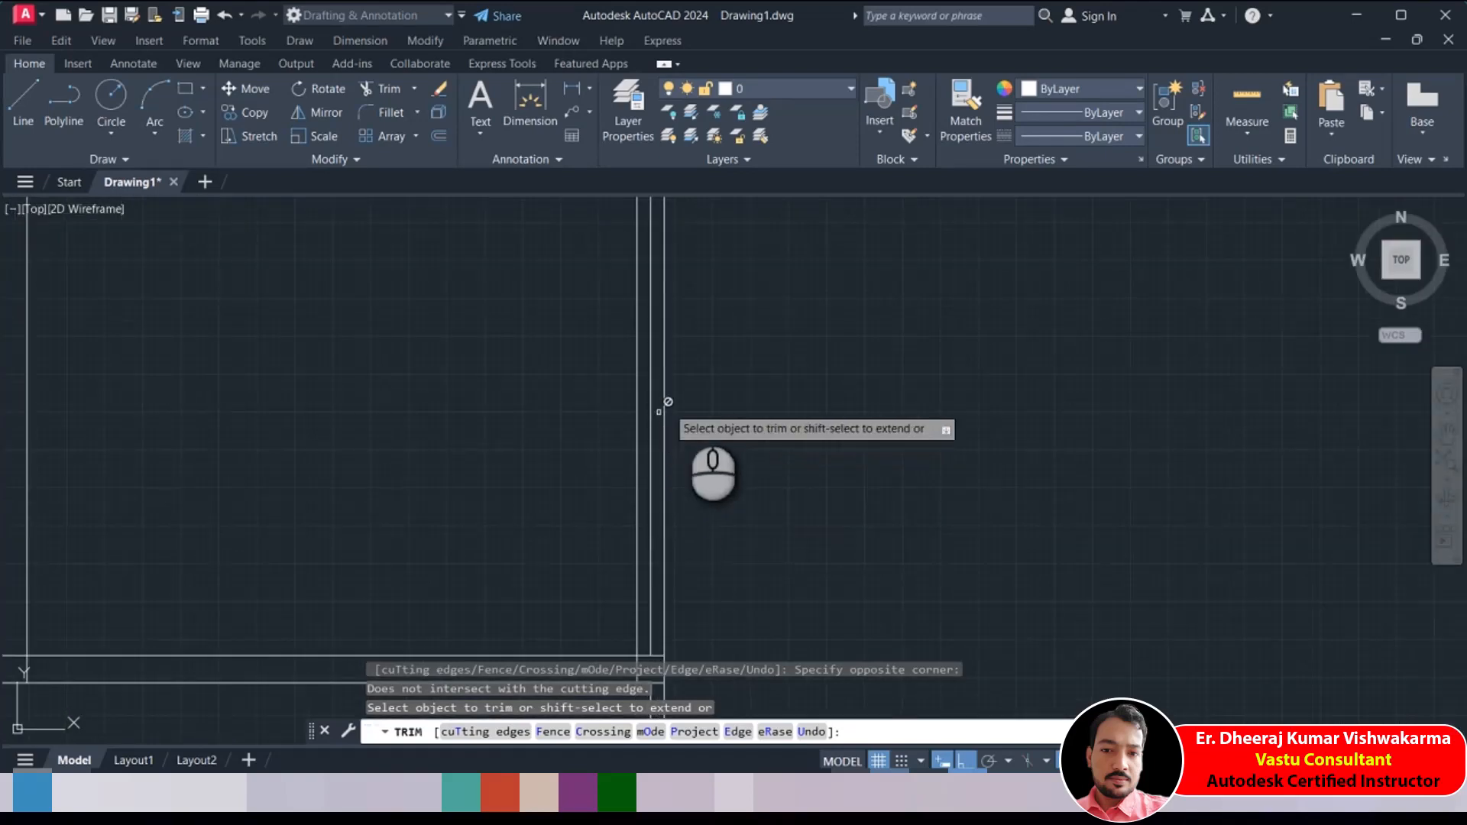
pyautogui.rightClick(745, 362)
pyautogui.click(779, 372)
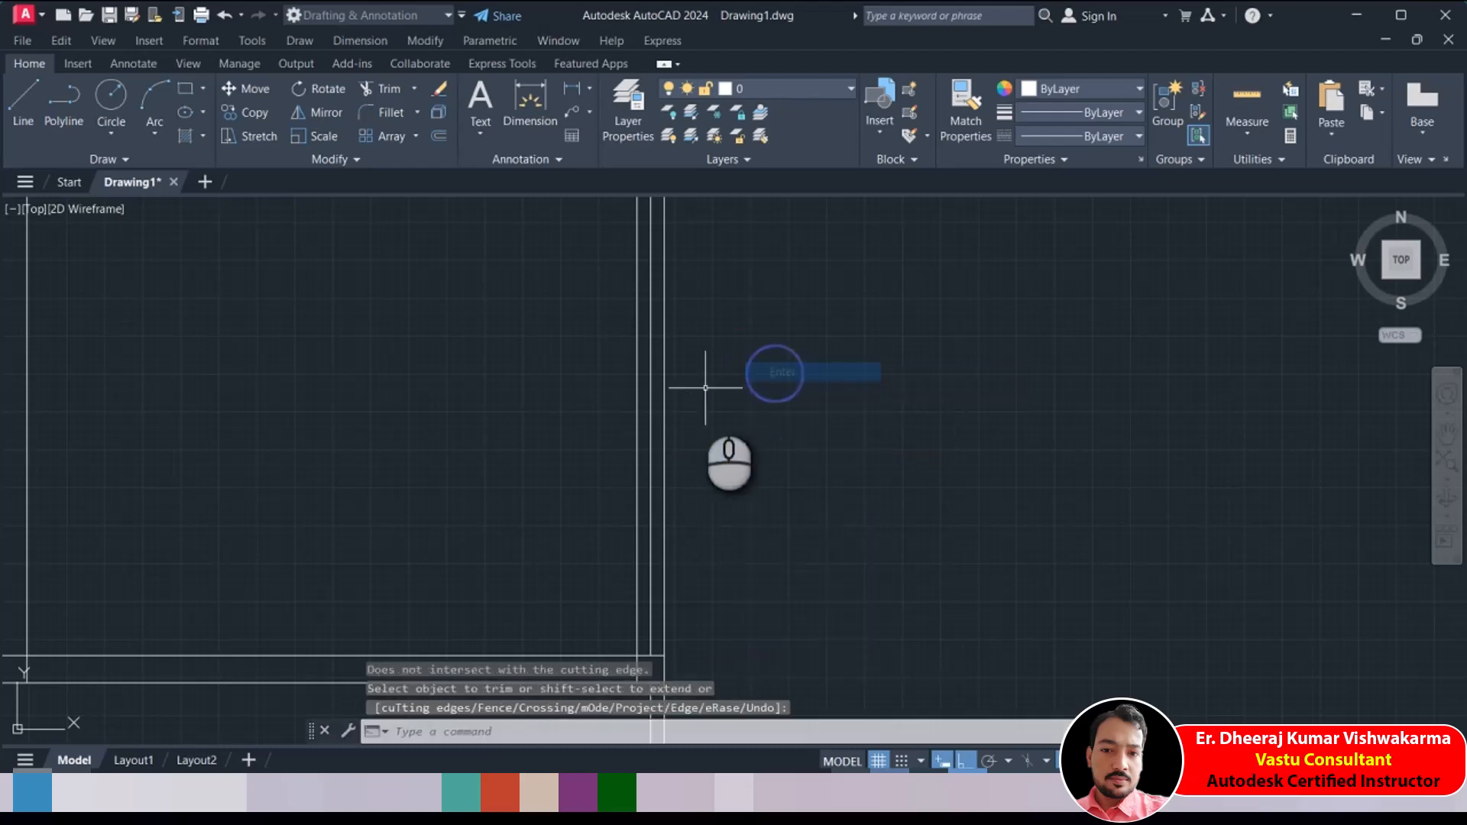
pyautogui.click(649, 374)
pyautogui.press('Delete')
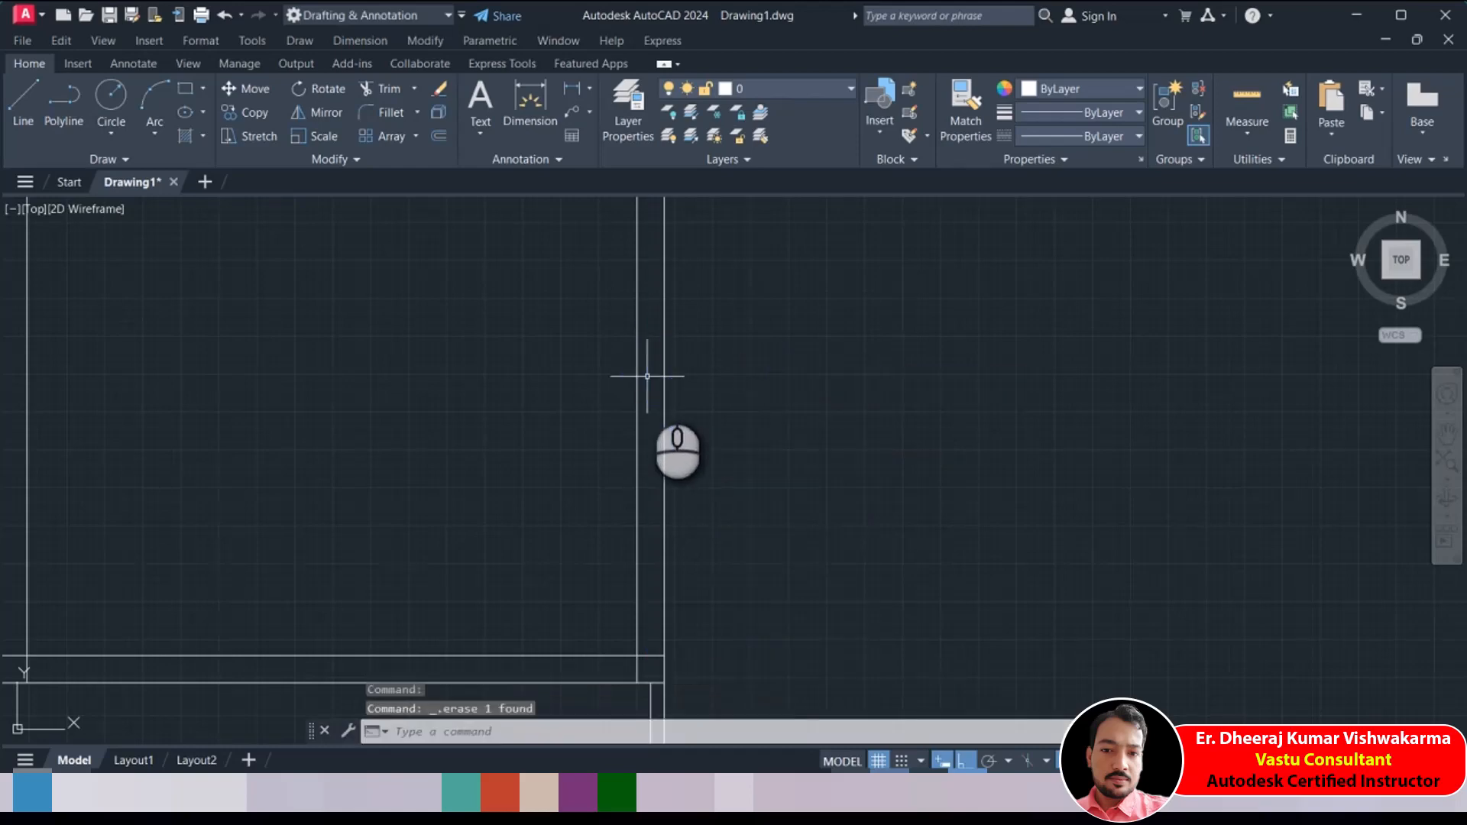
# Examine the cleaned-up walls of the whole plan against the ground floor reference drawing
pyautogui.scroll(-5, 655, 374)
pyautogui.moveTo(665, 468)
pyautogui.mouseDown(button='middle')
pyautogui.moveTo(620, 417)
pyautogui.moveTo(608, 485)
pyautogui.mouseUp(button='middle')
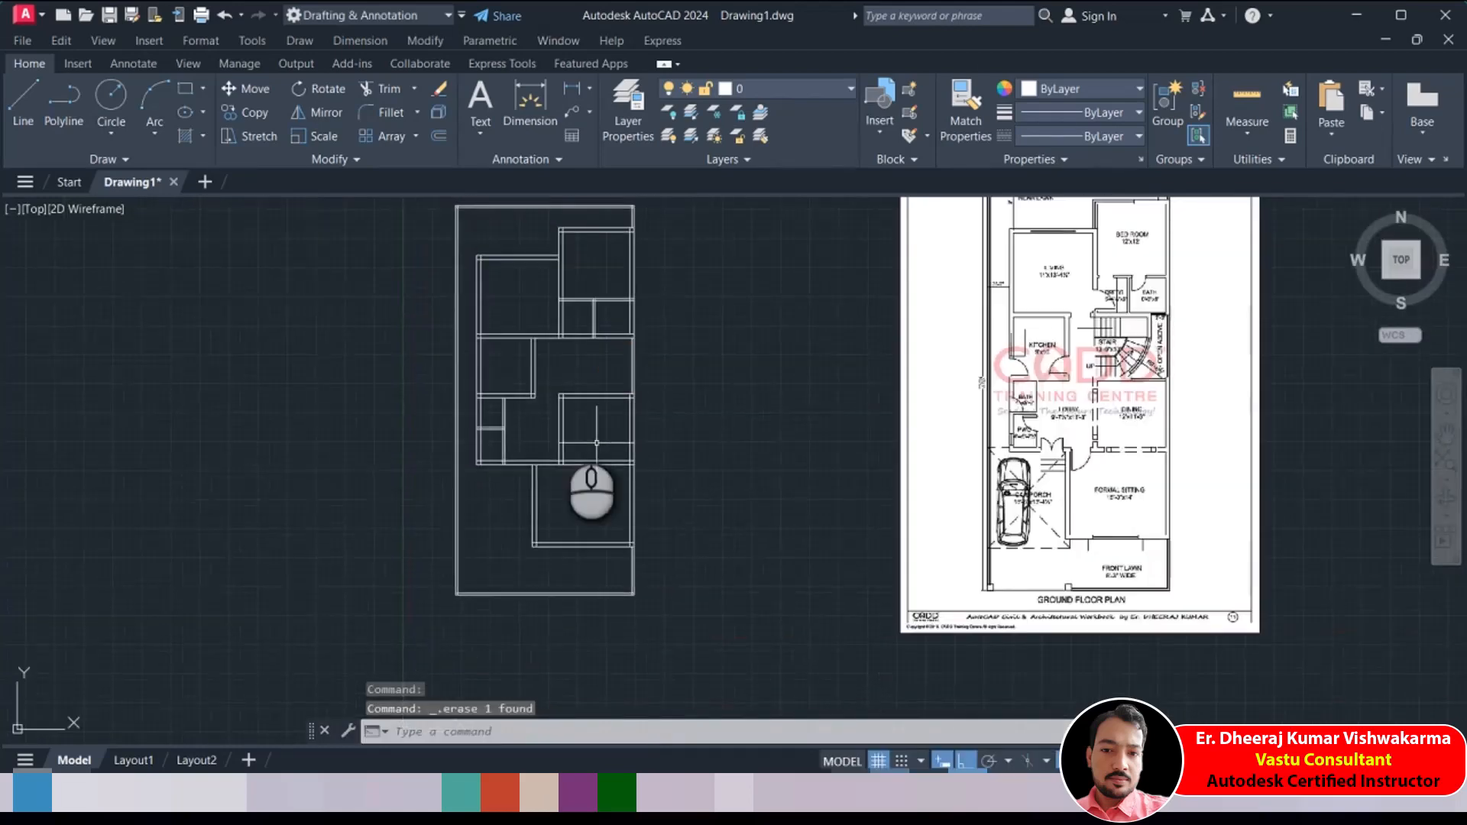
pyautogui.moveTo(514, 377); pyautogui.dragTo(548, 413, button='middle')
pyautogui.scroll(2, 533, 279)
pyautogui.scroll(2, 507, 305)
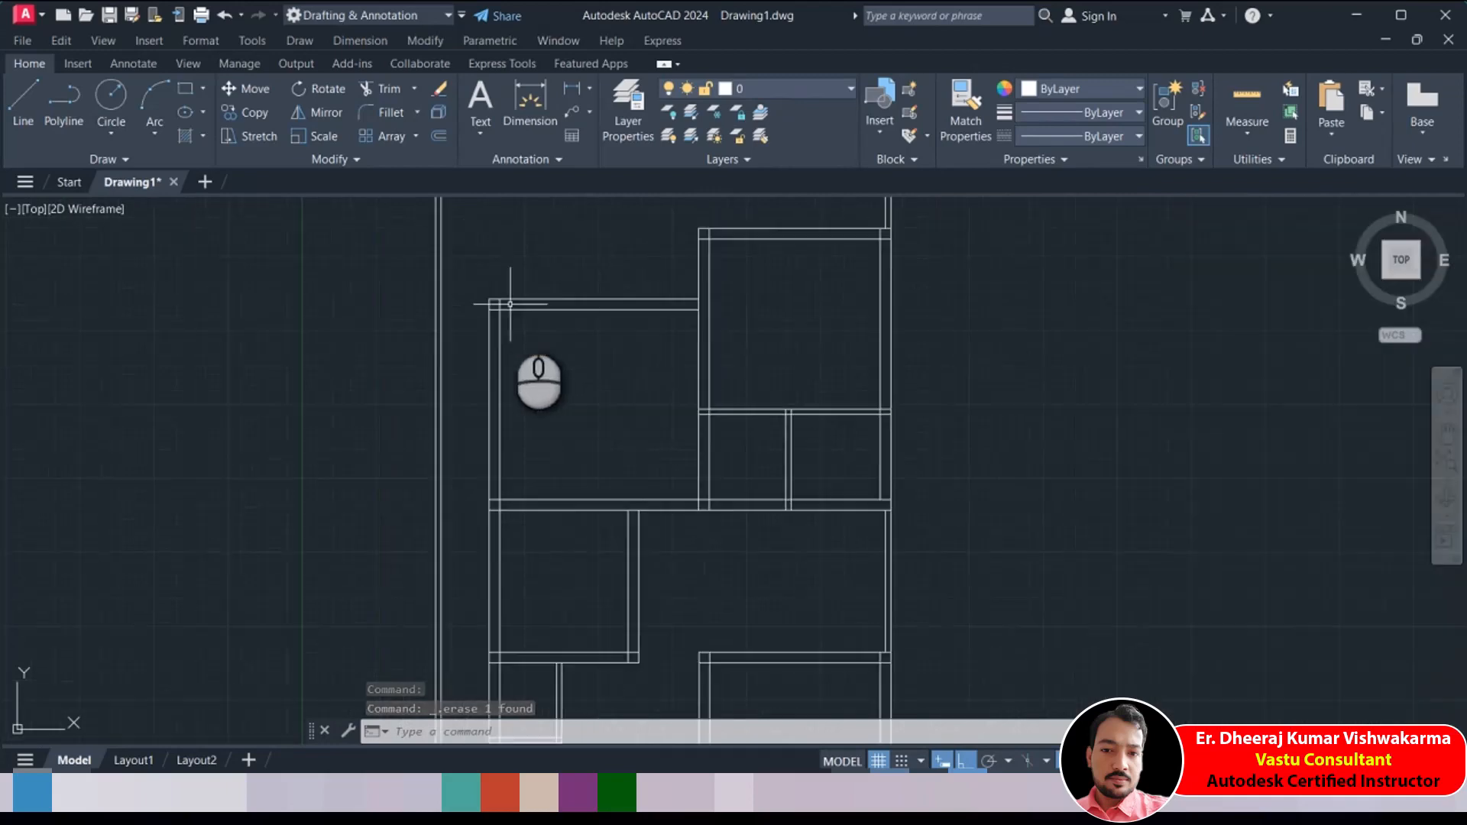
pyautogui.scroll(-8, 861, 231)
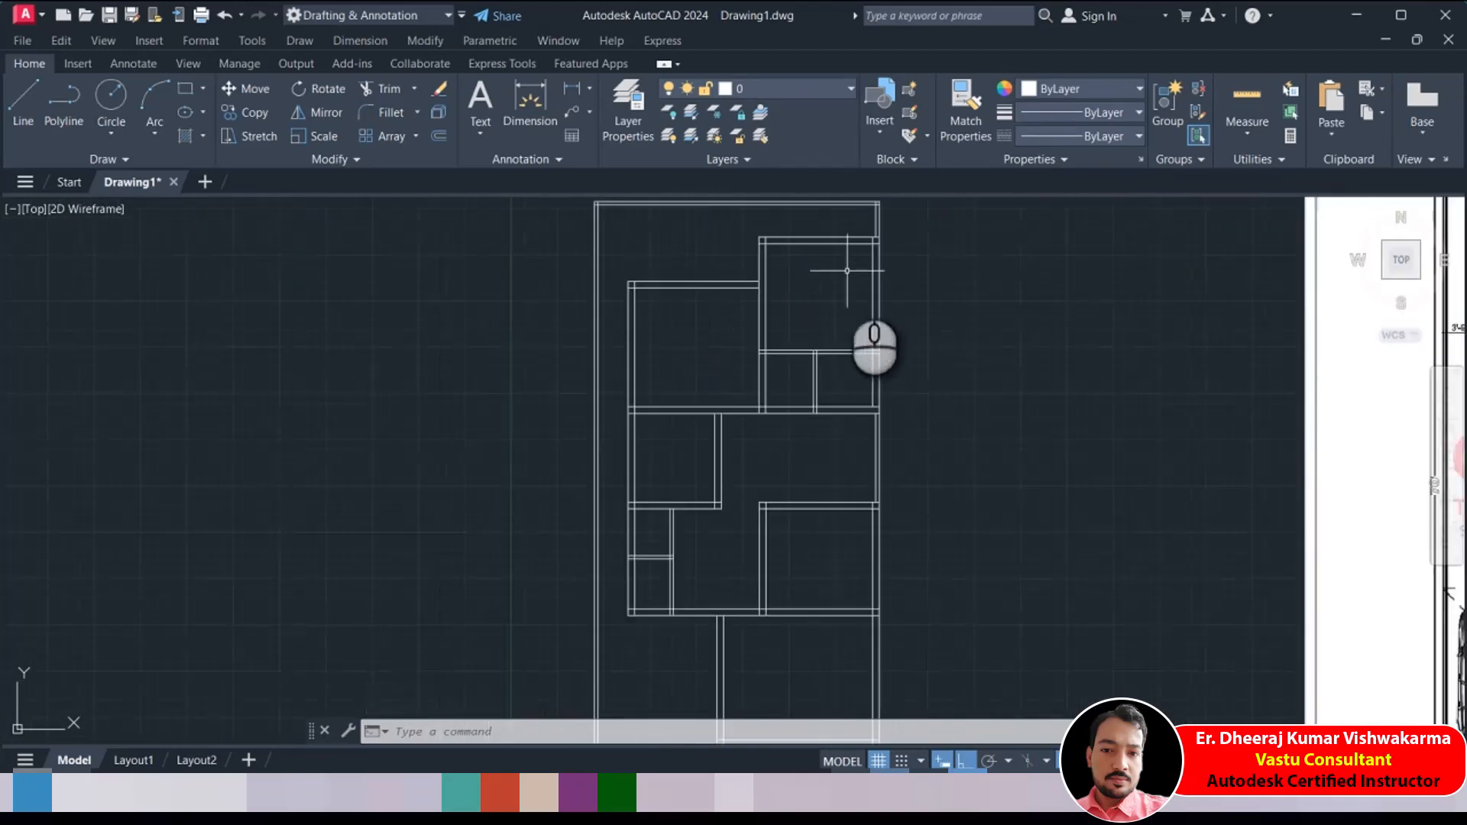
pyautogui.moveTo(725, 304)
pyautogui.mouseDown(button='middle')
pyautogui.moveTo(661, 343)
pyautogui.moveTo(631, 400)
pyautogui.mouseUp(button='middle')
pyautogui.scroll(2, 663, 348)
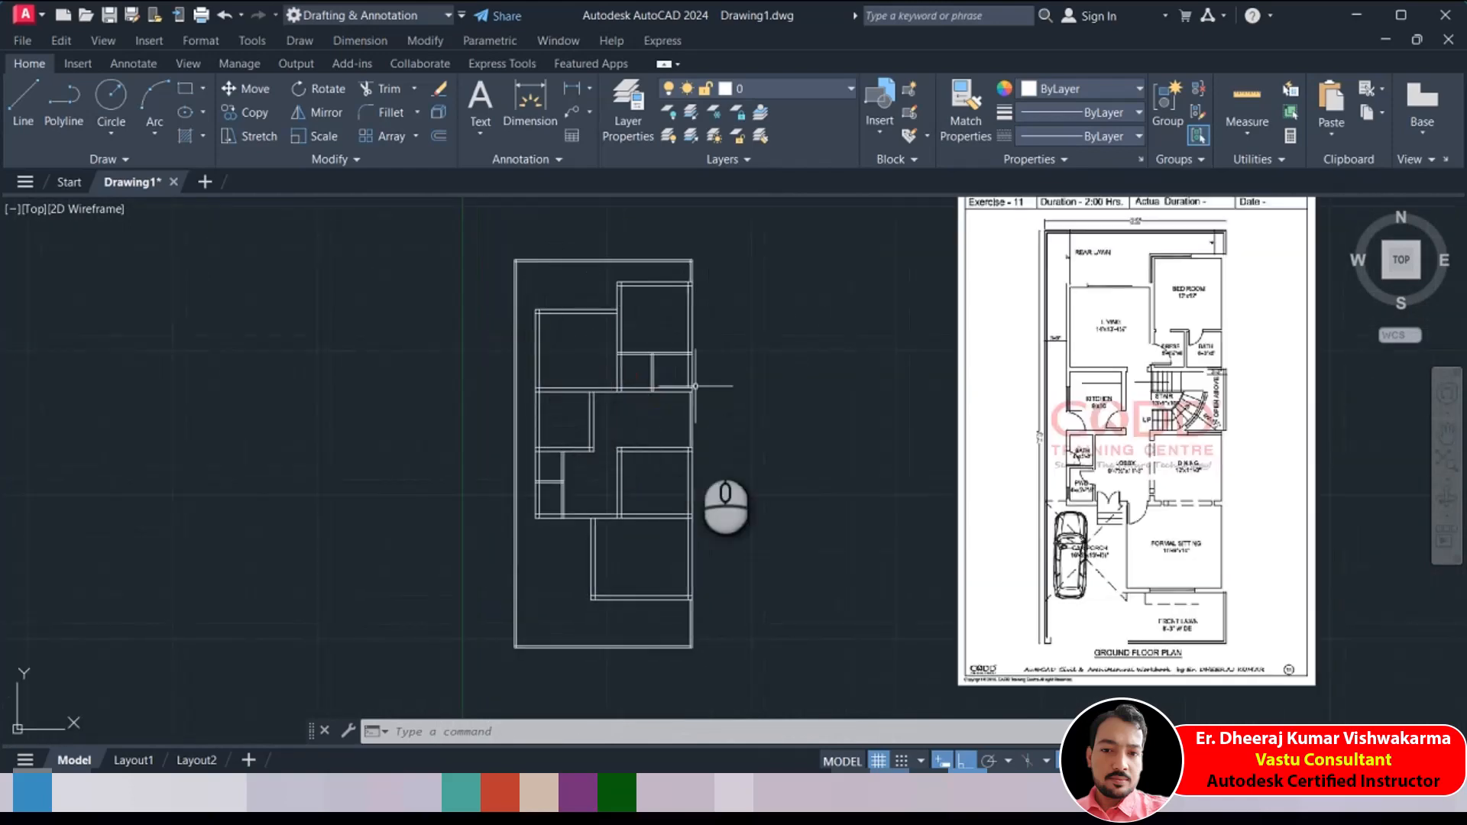